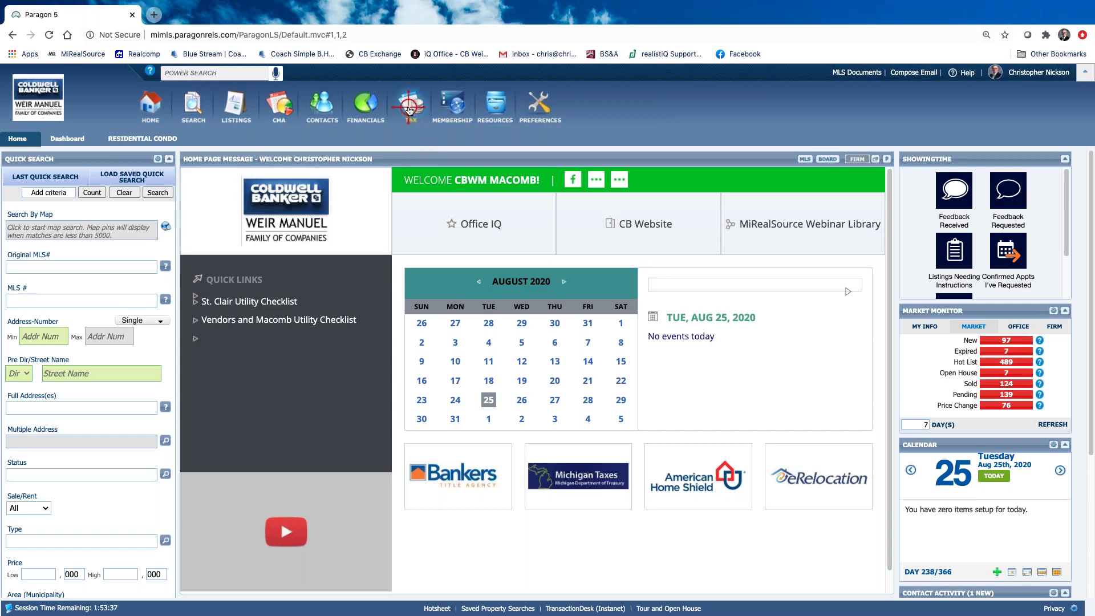
Show the TAX menu listing Realist Tax Search, BS&A Online and the county GIS sites
mouse_move(409, 110)
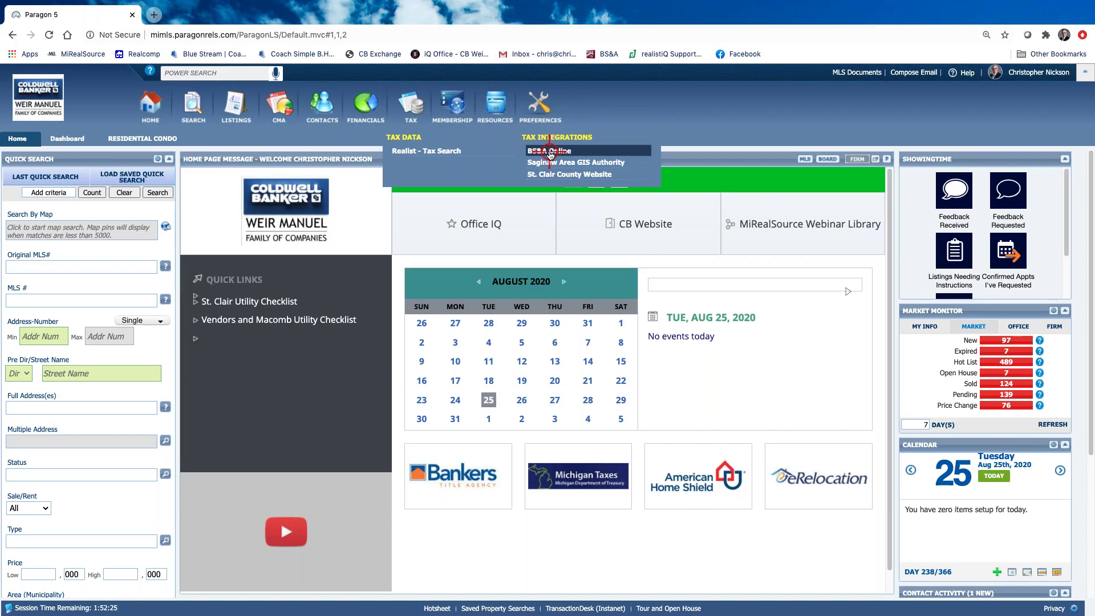
click(549, 152)
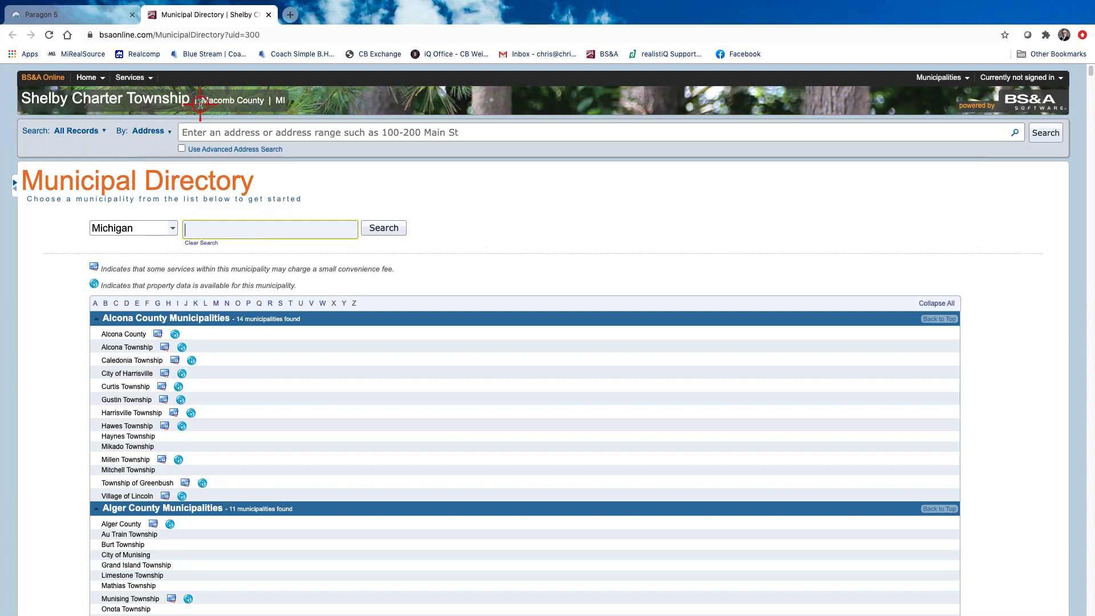
click(207, 132)
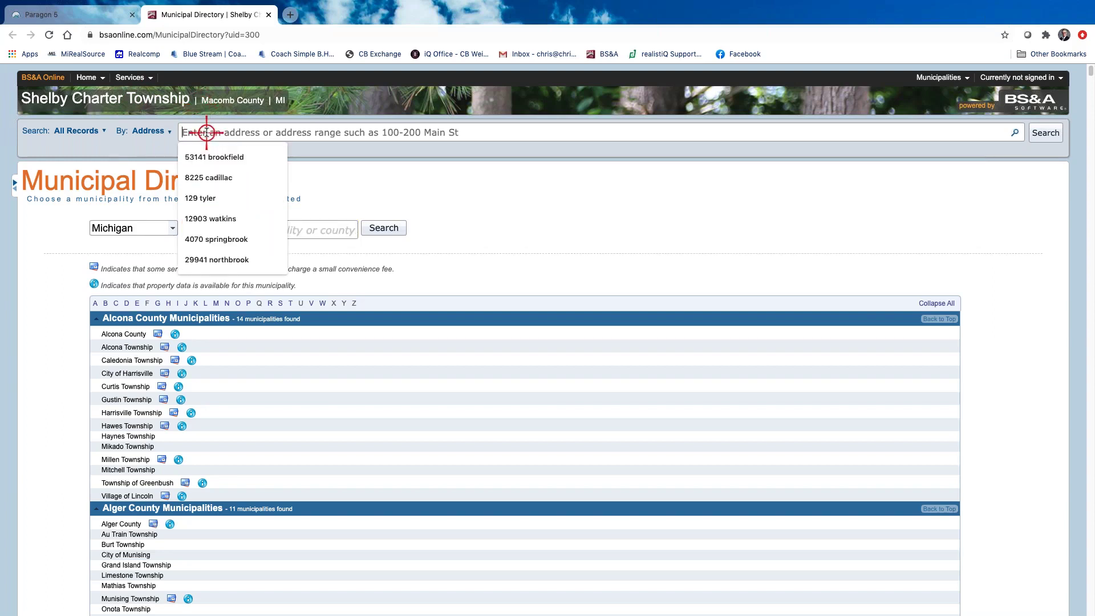
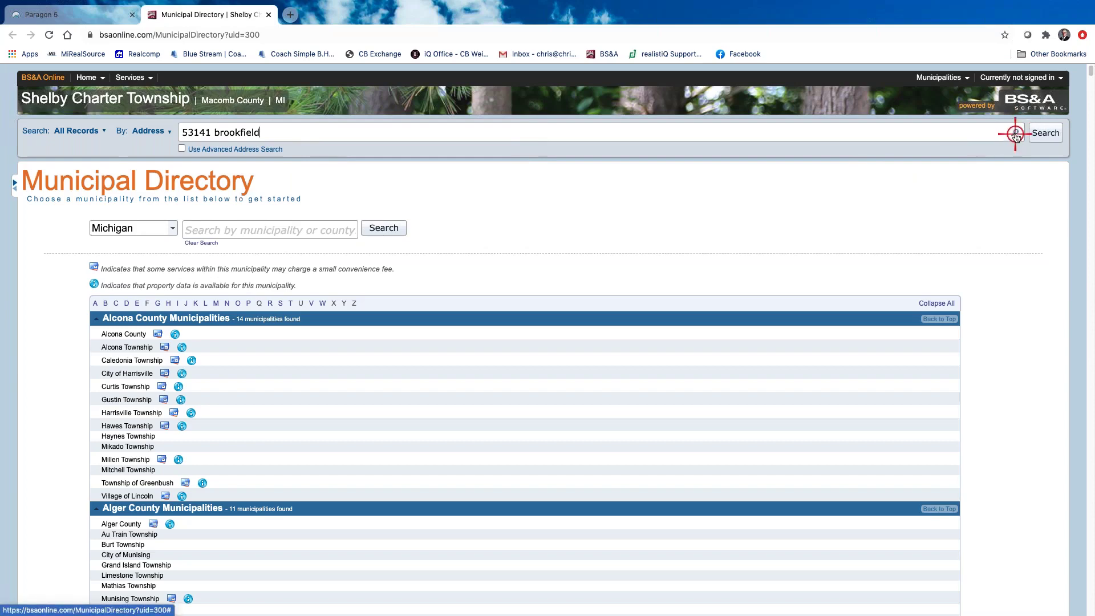
click(1015, 133)
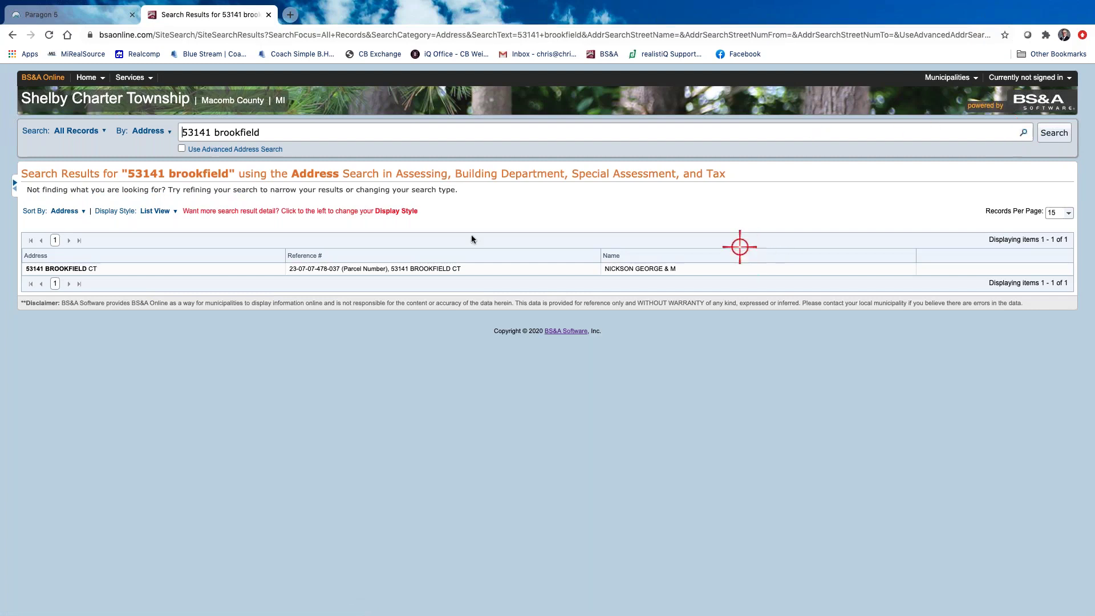
click(424, 269)
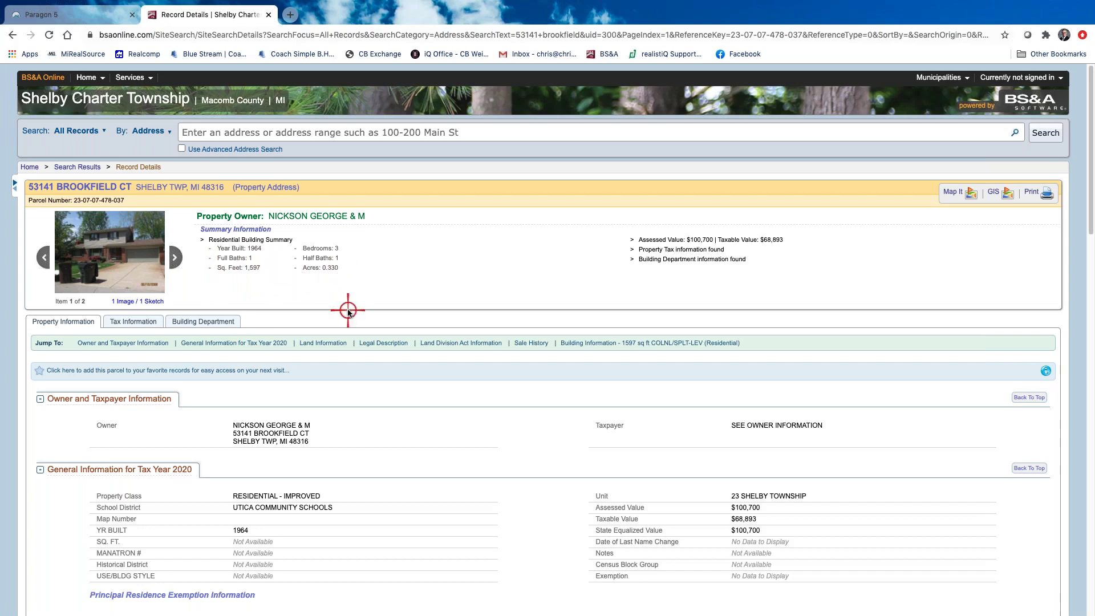
View the property's Tax Information and tax history, showing 2020 summer taxes of $1,263.01 due
scroll(348, 310, down, 1)
click(135, 316)
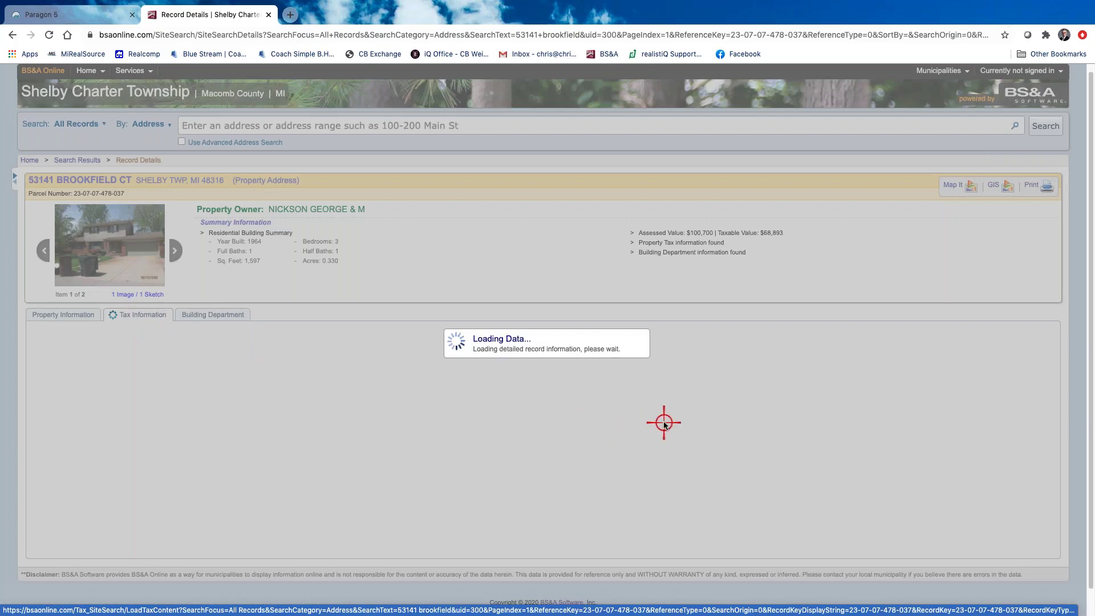
scroll(664, 425, down, 3)
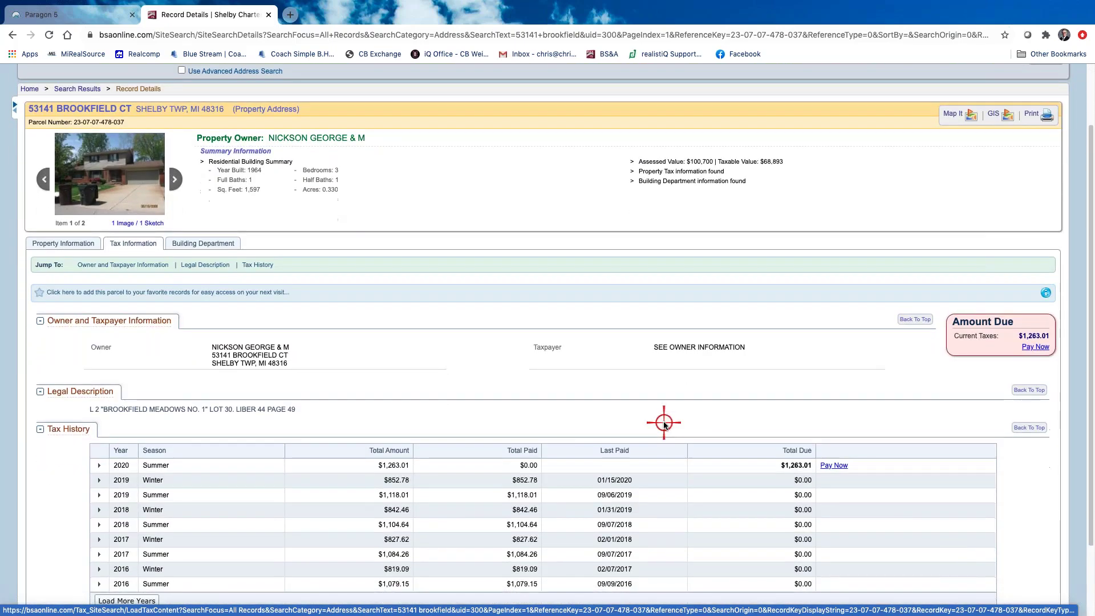
scroll(663, 422, down, 2)
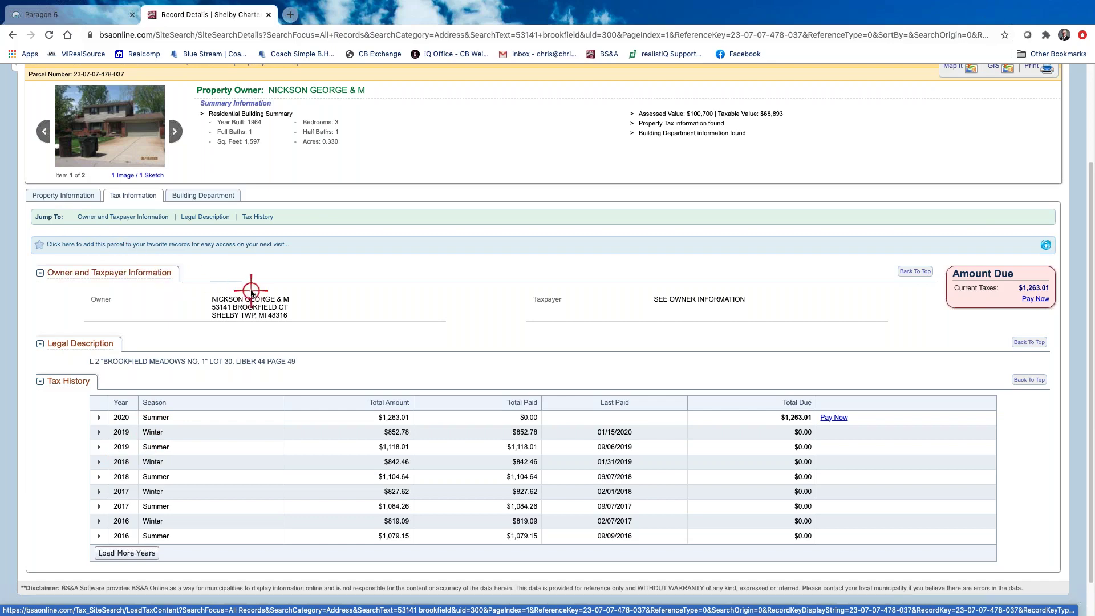
Review the Property Information tab's General, Land Information and Sale History sections
click(73, 194)
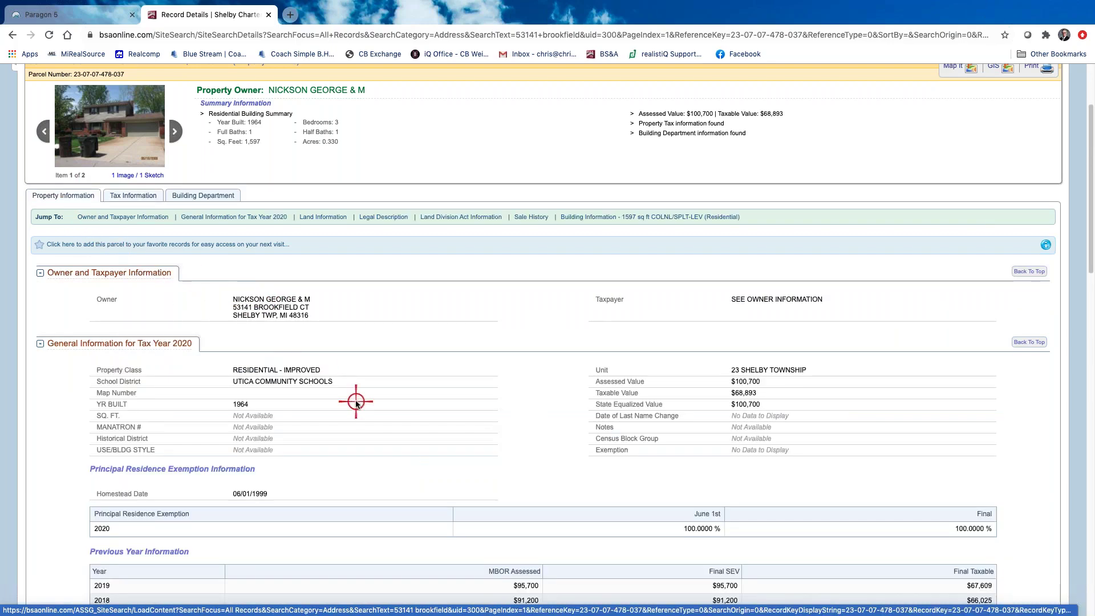
scroll(355, 399, down, 1)
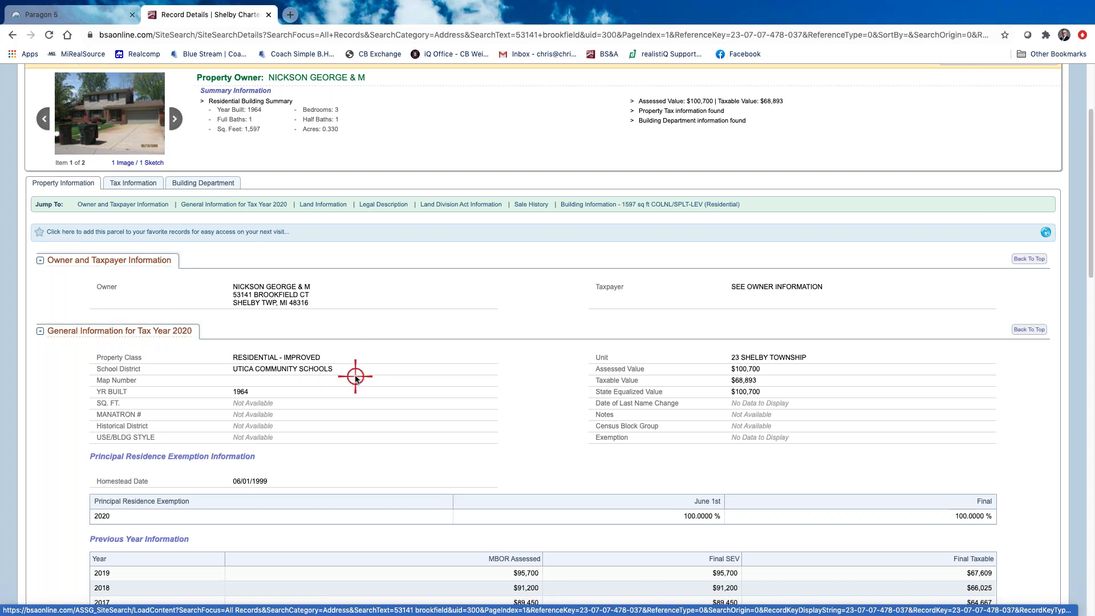
scroll(355, 374, down, 4)
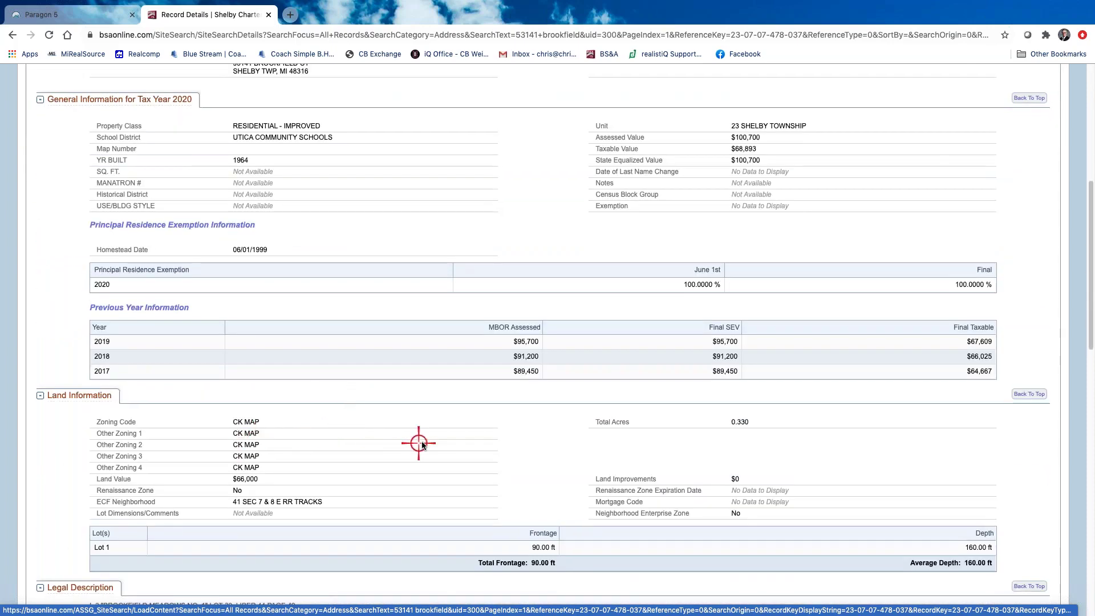
scroll(419, 443, down, 4)
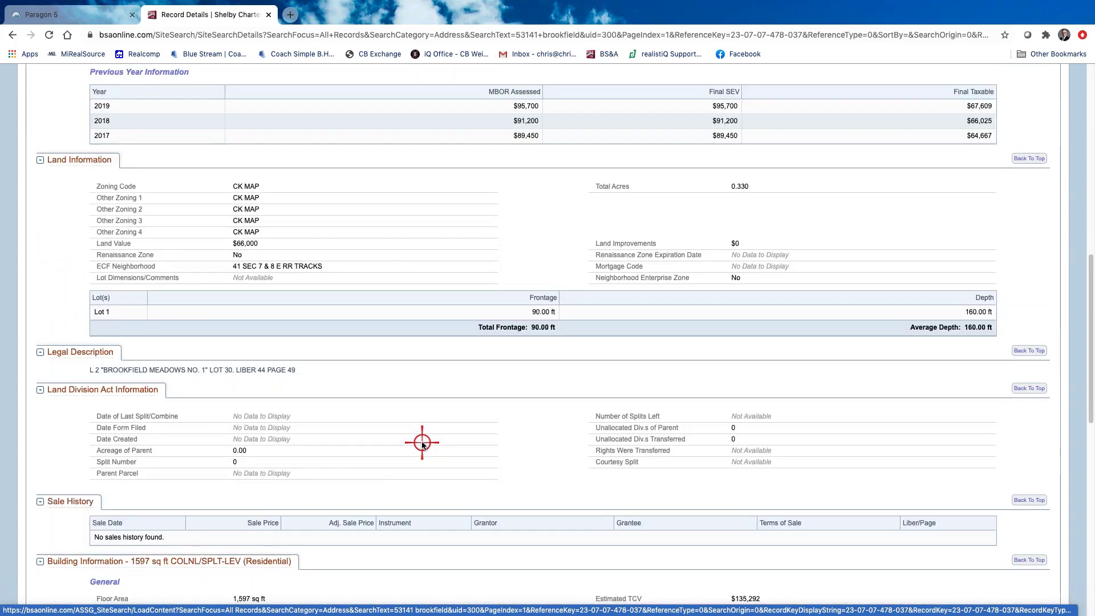
scroll(422, 443, up, 9)
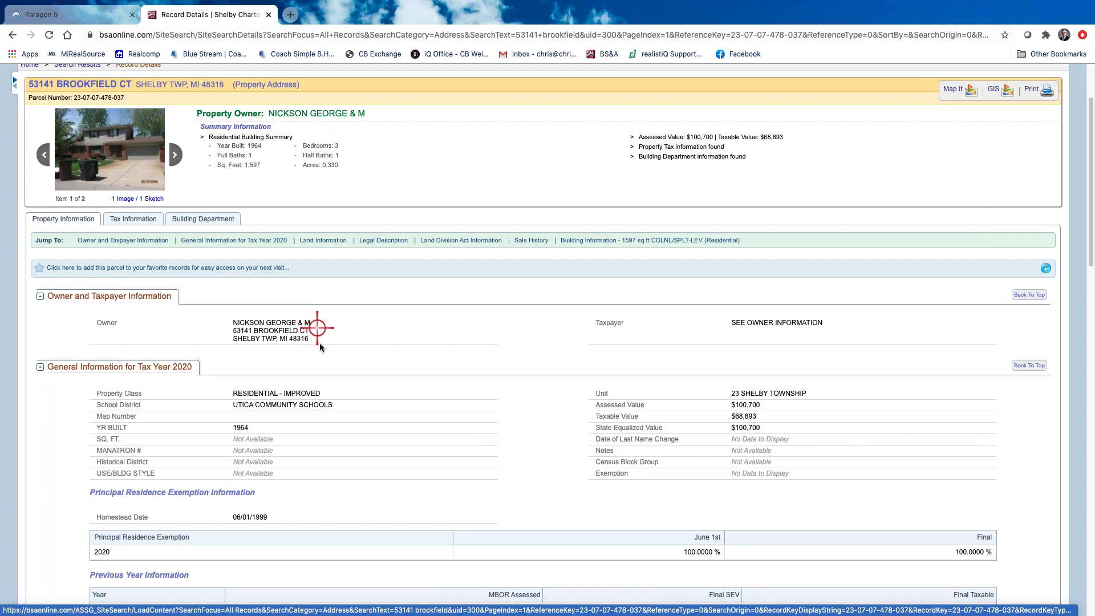
scroll(320, 342, down, 1)
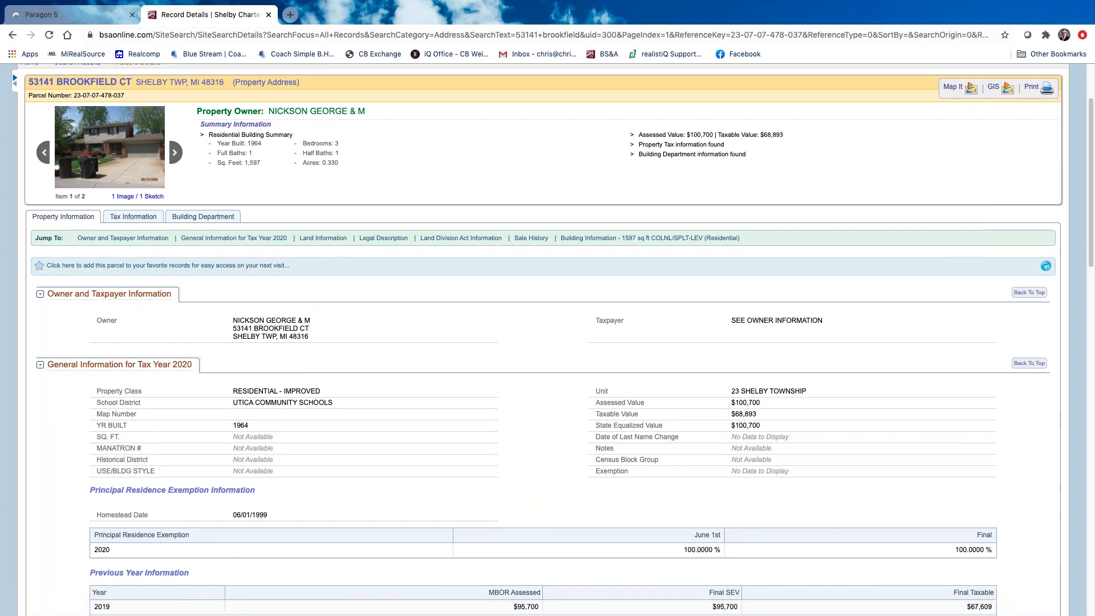
Start a new Residential Condo search in Paragon and bring up its Status choices
click(98, 14)
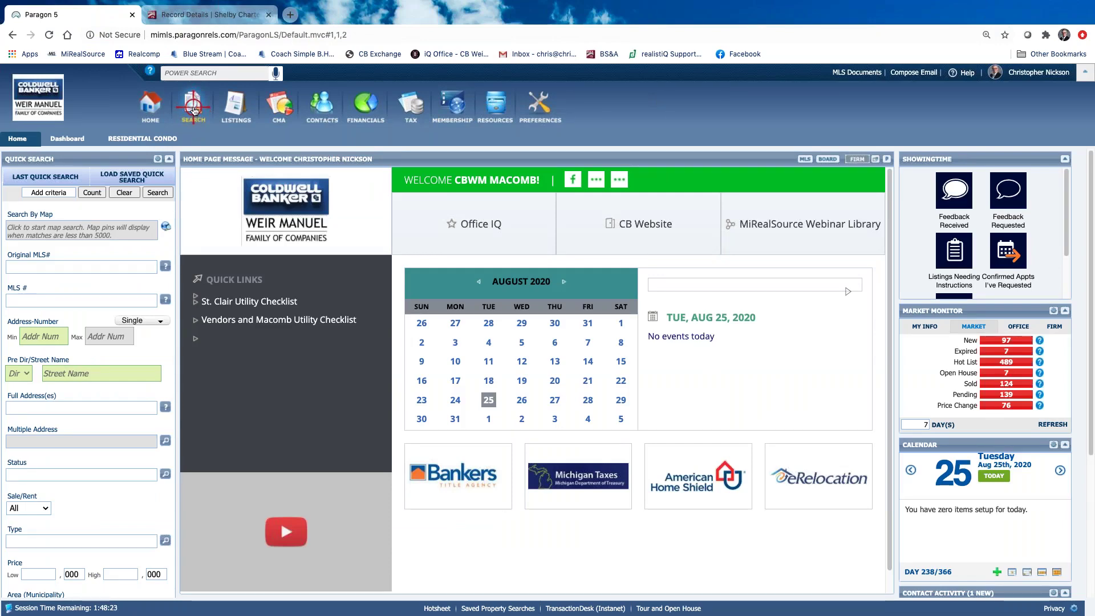
click(194, 111)
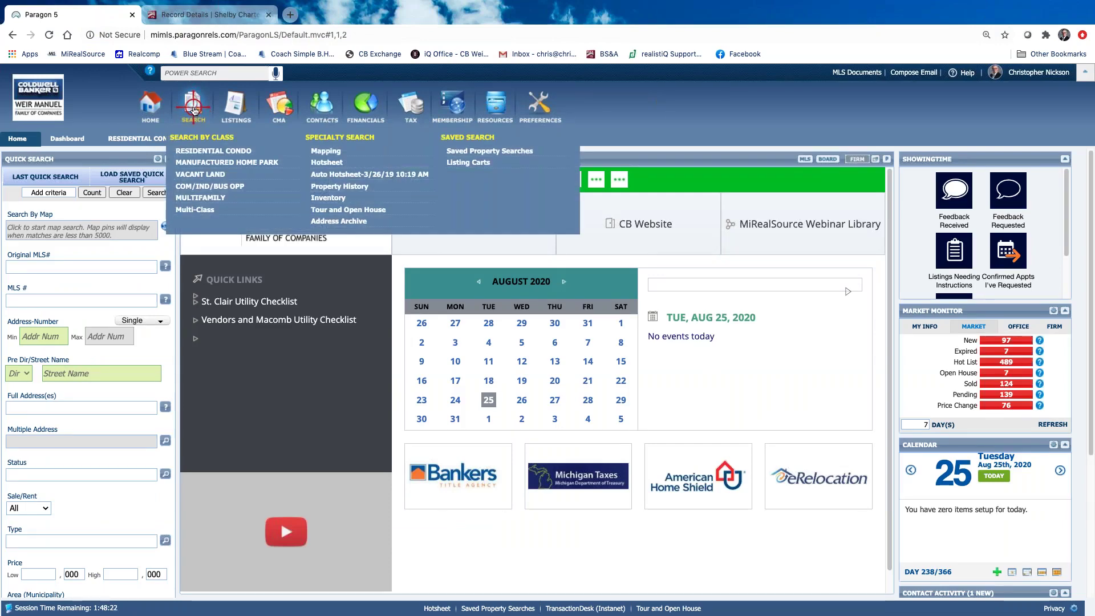
click(212, 152)
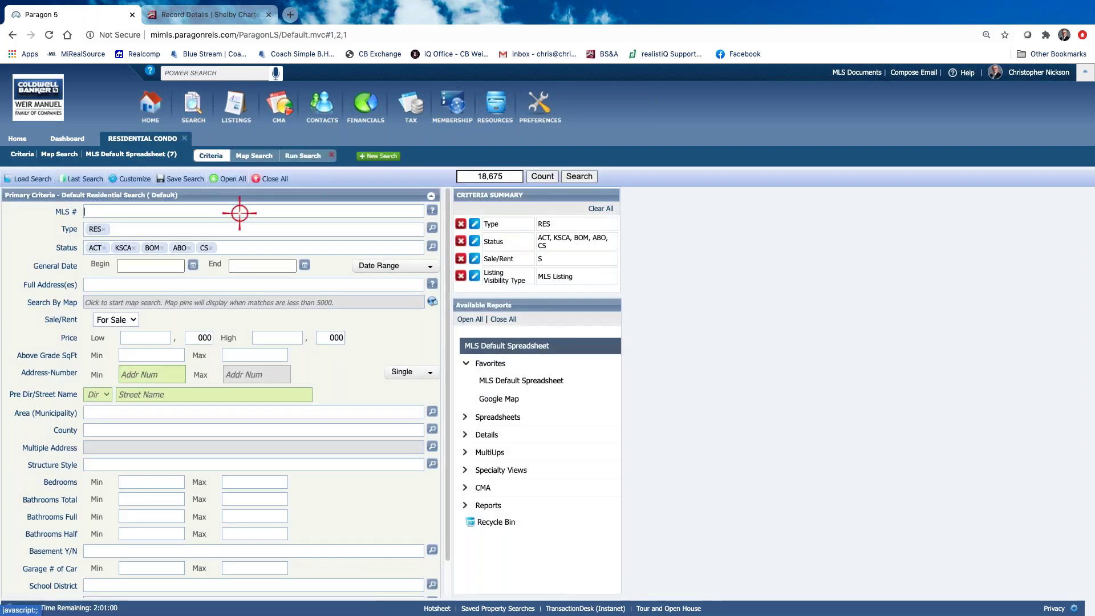
click(431, 245)
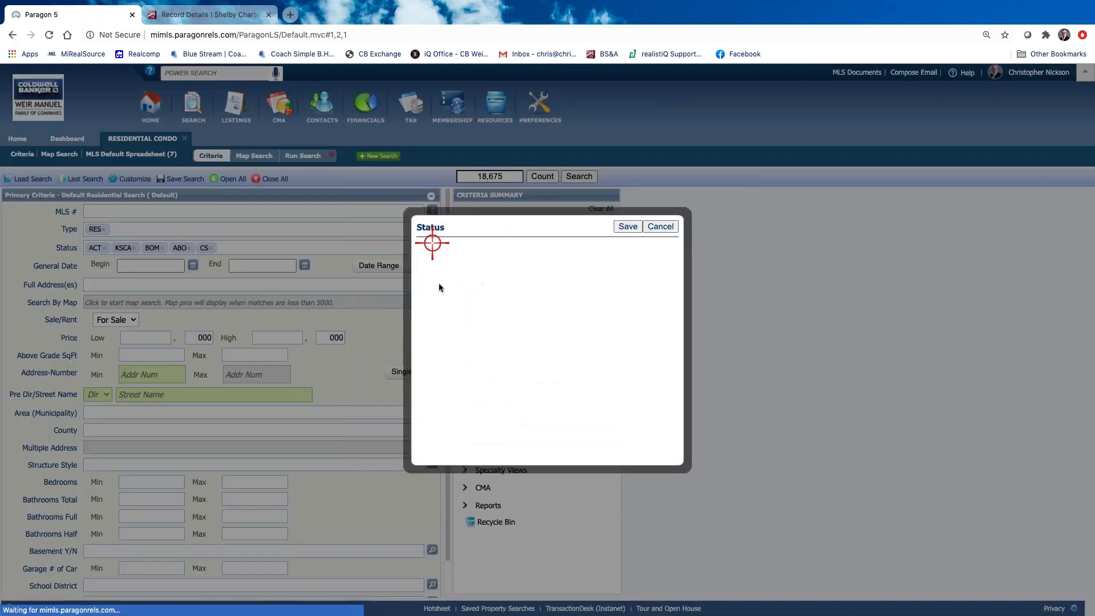
Add 2 - Sold (CLD) and 3 - Pending (PND) to the status criteria
click(438, 354)
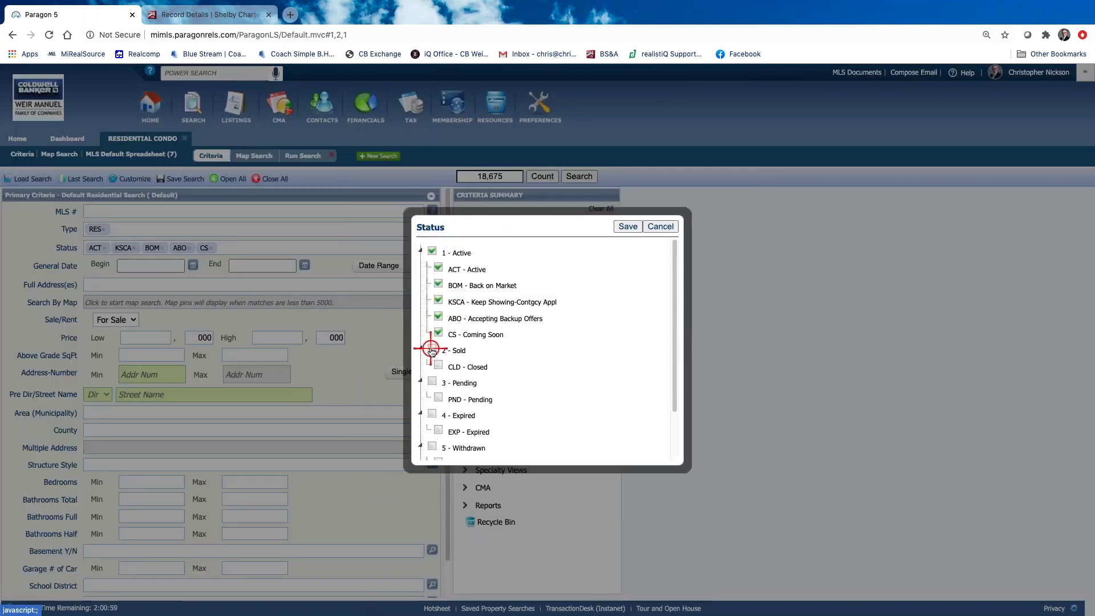
click(432, 379)
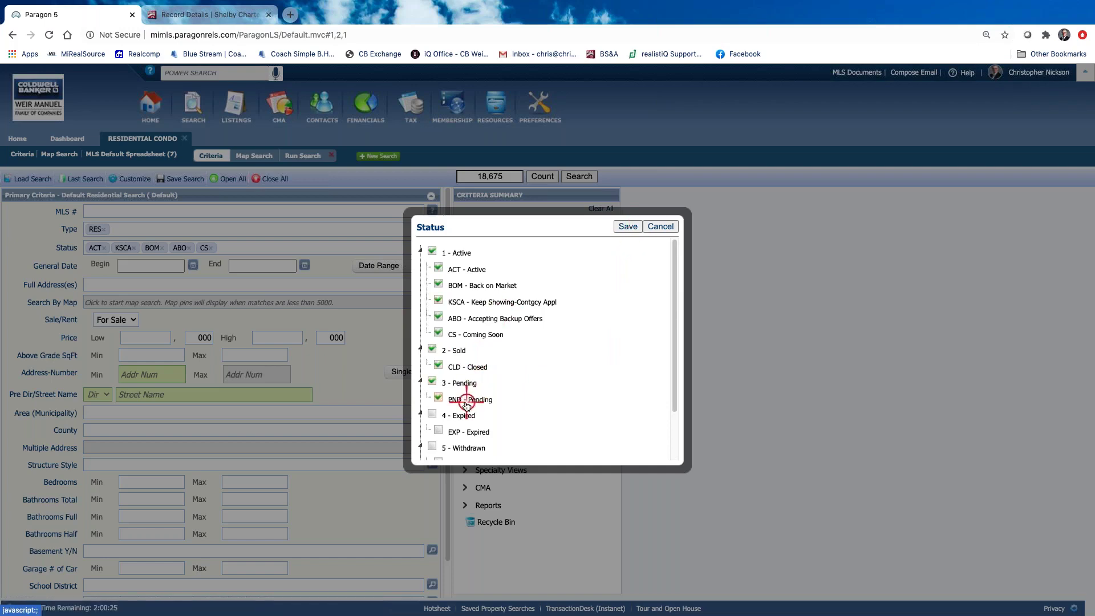
click(634, 228)
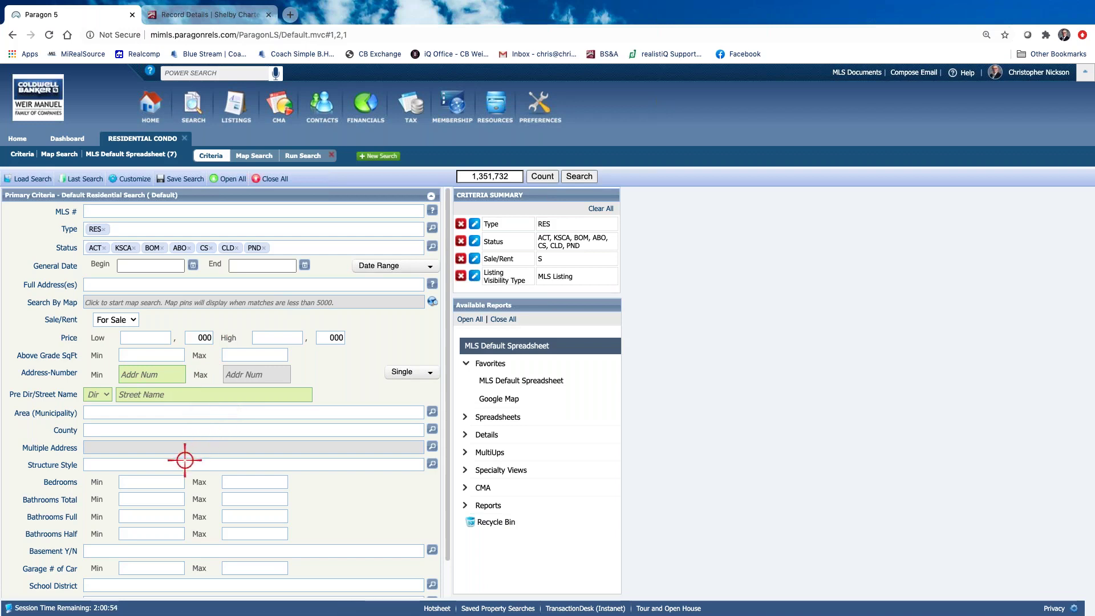
Set Above Grade SqFt to 1400–1700 and minimum bedrooms to 3, then select the bathrooms minimum
click(163, 355)
text(1400)
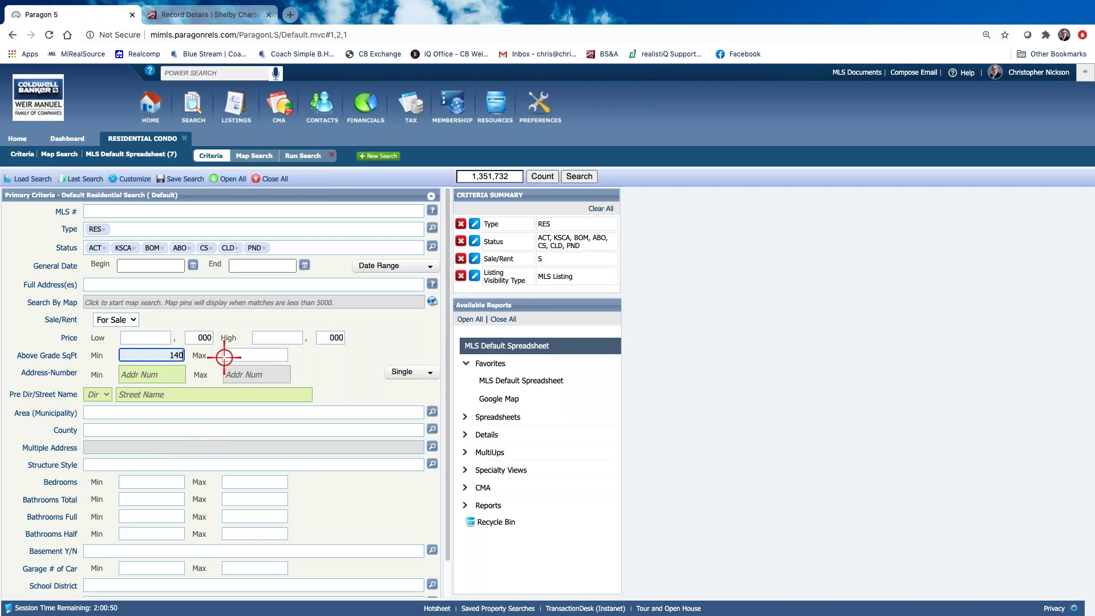
click(261, 354)
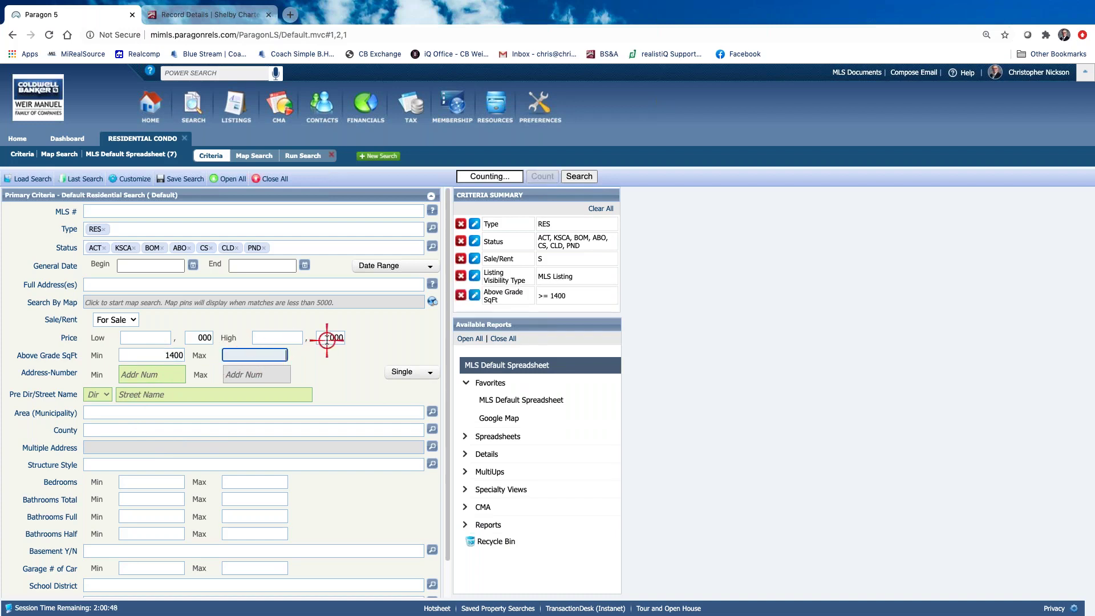
text(1700)
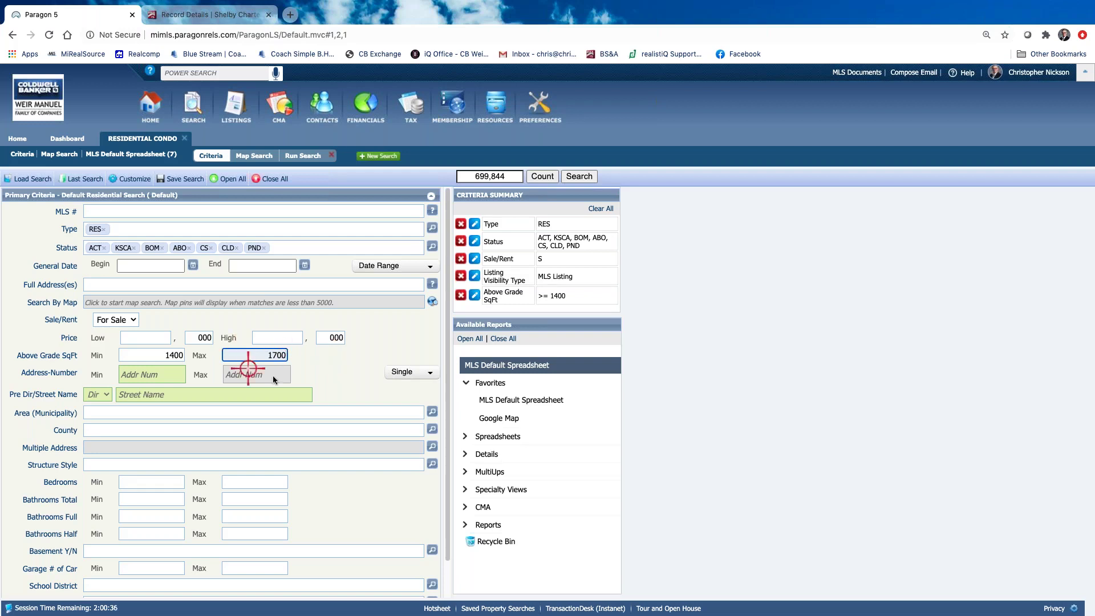
scroll(328, 368, down, 1)
scroll(268, 399, down, 2)
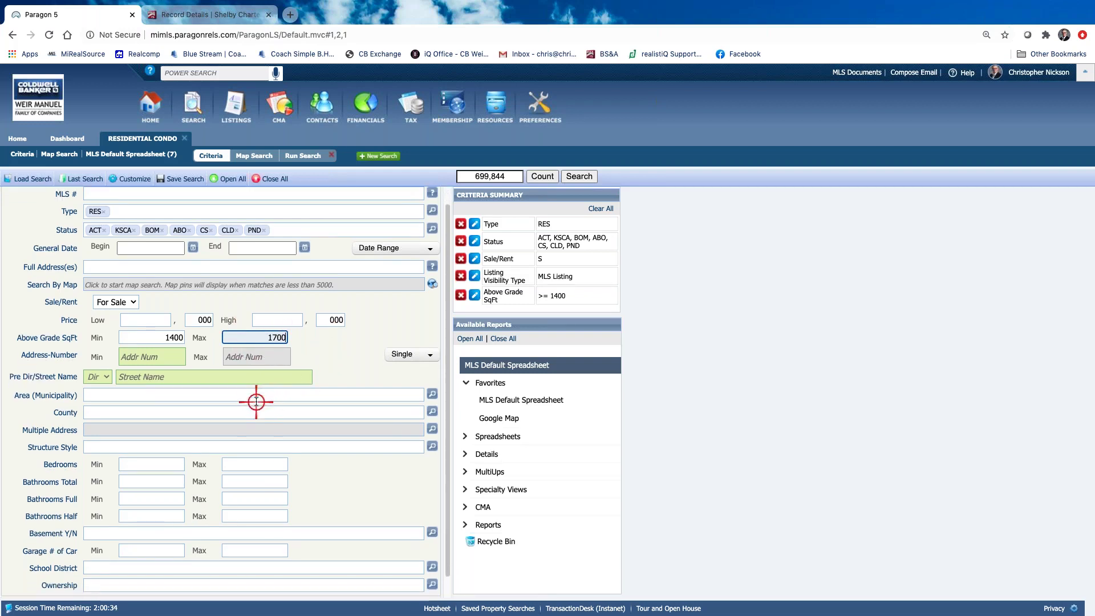
click(155, 443)
text(3)
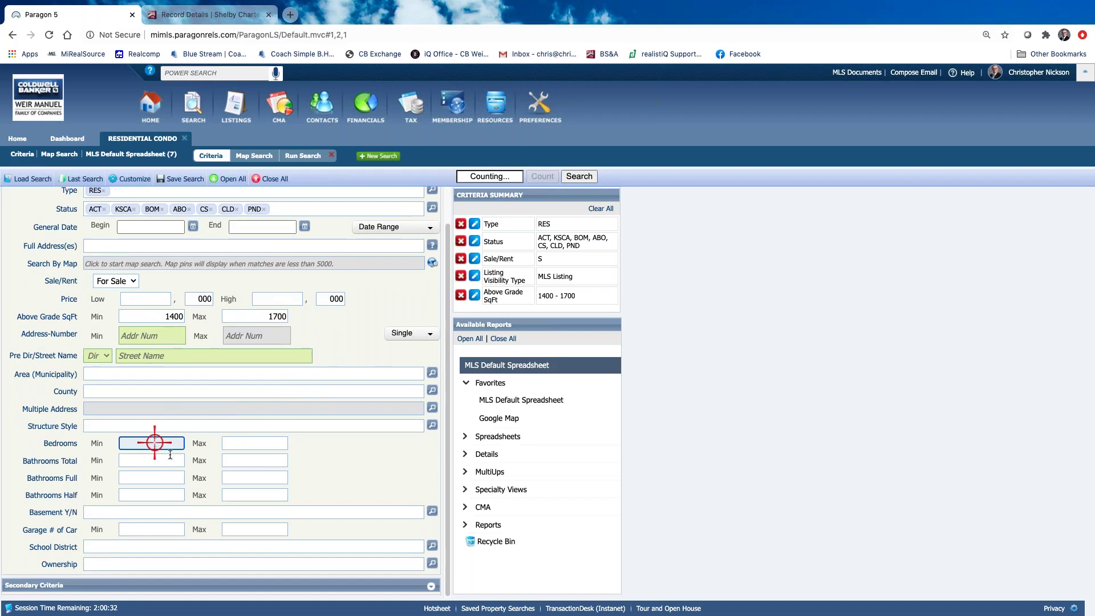
click(171, 460)
Require at least 1 total bathroom and set Basement Y/N to Y - Yes
text(1)
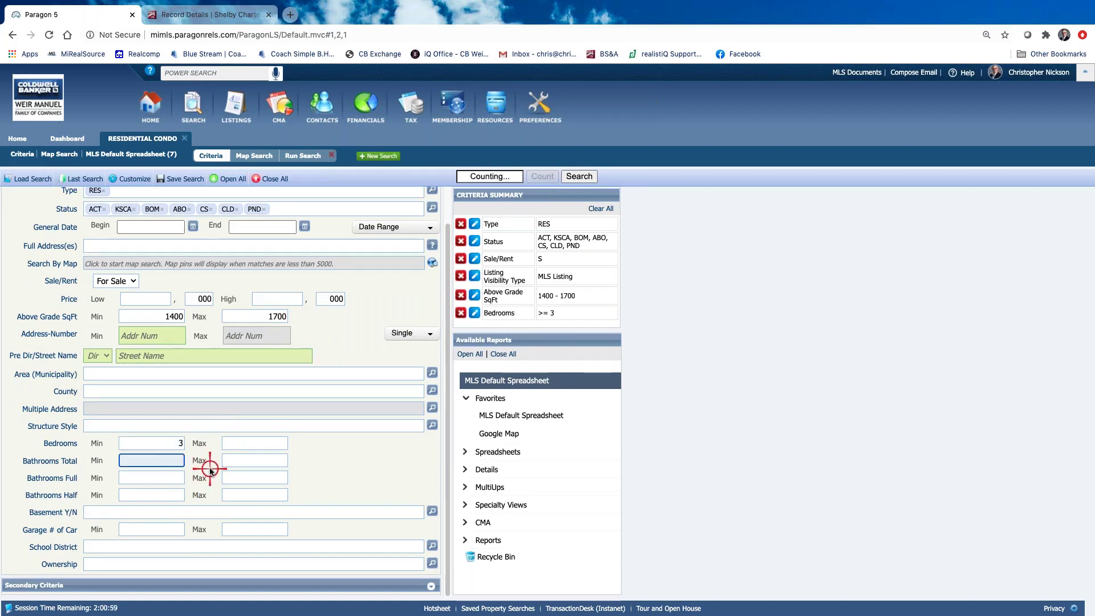
click(146, 513)
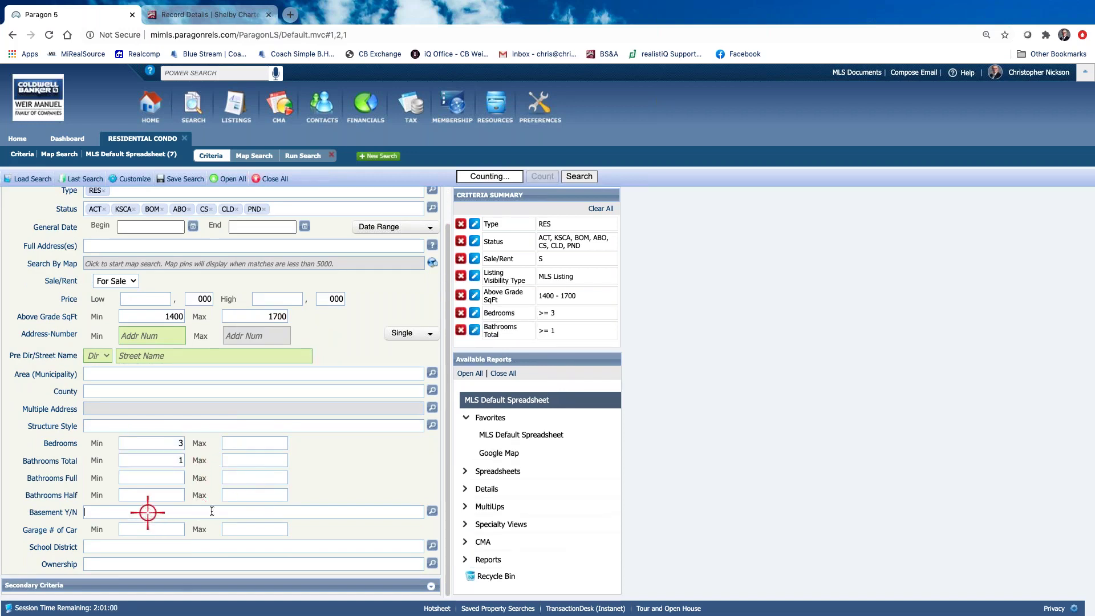
text(y)
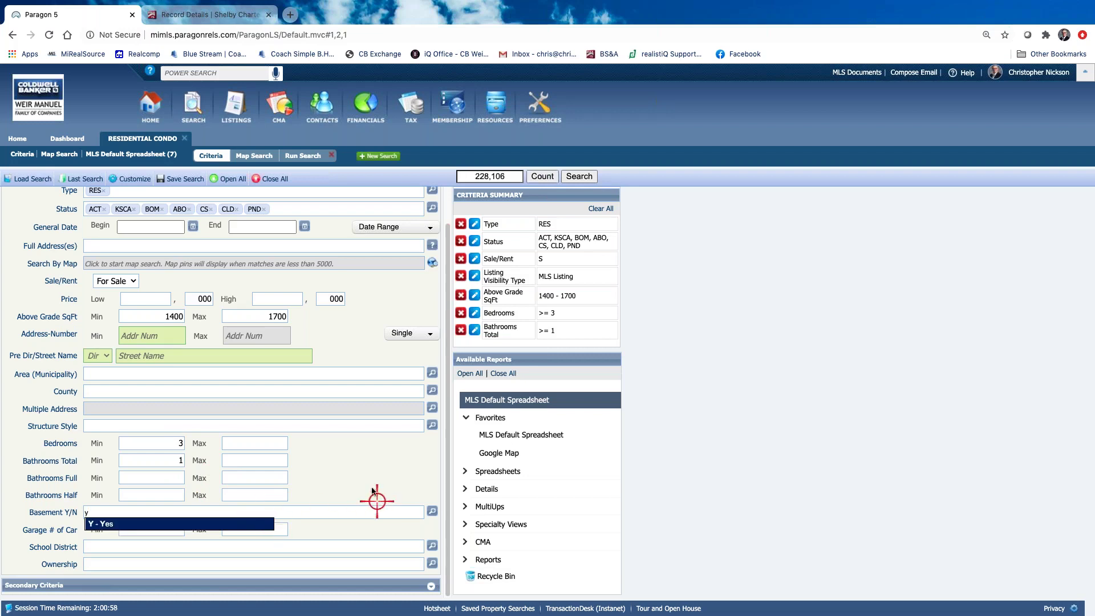
key(BackSpace)
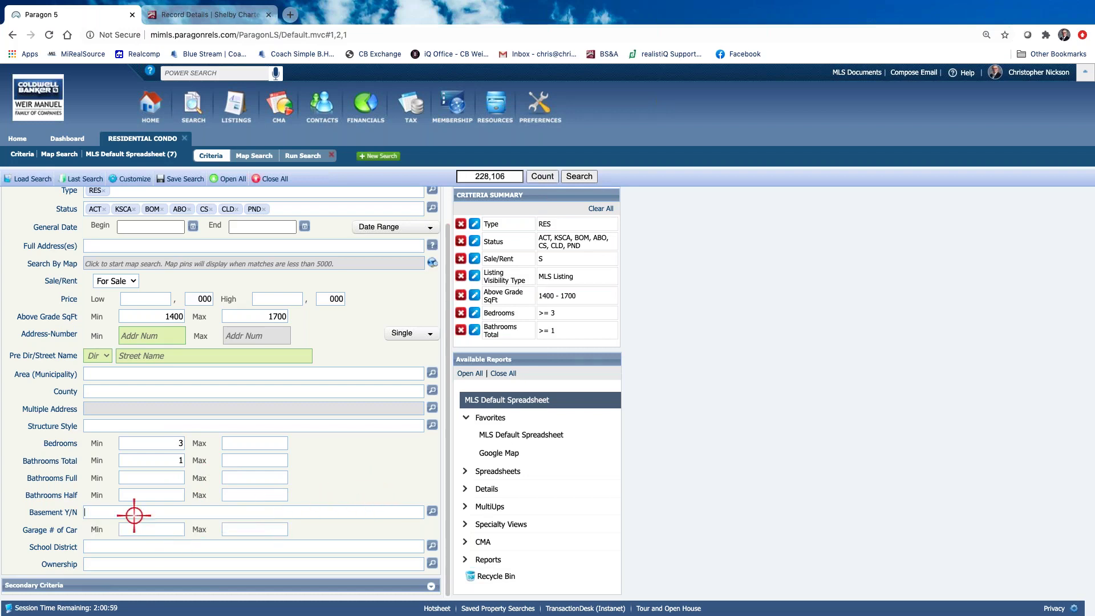
text(y)
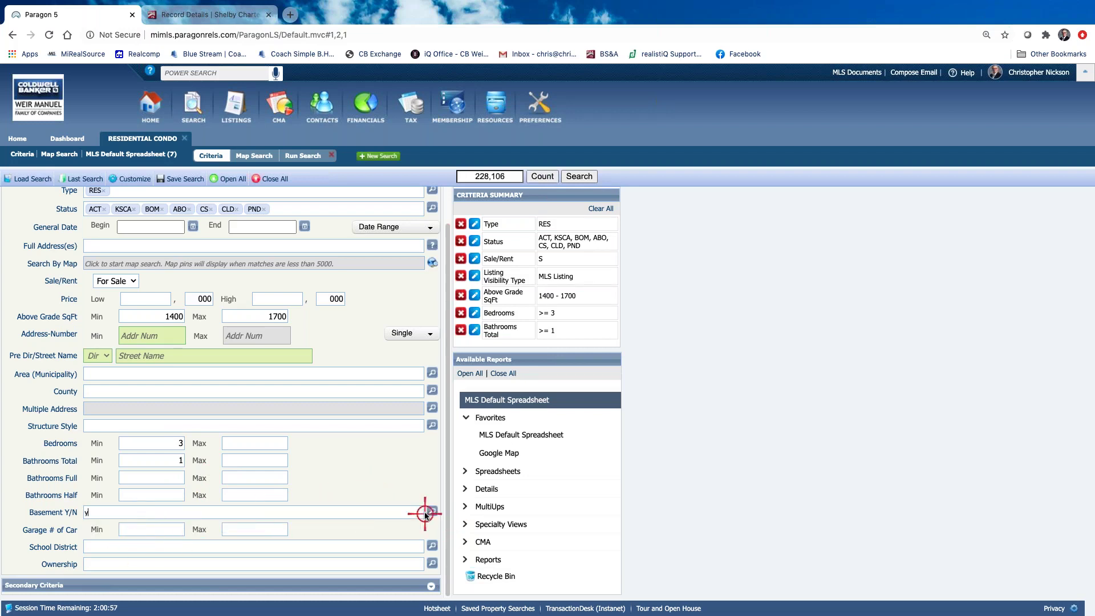
click(431, 512)
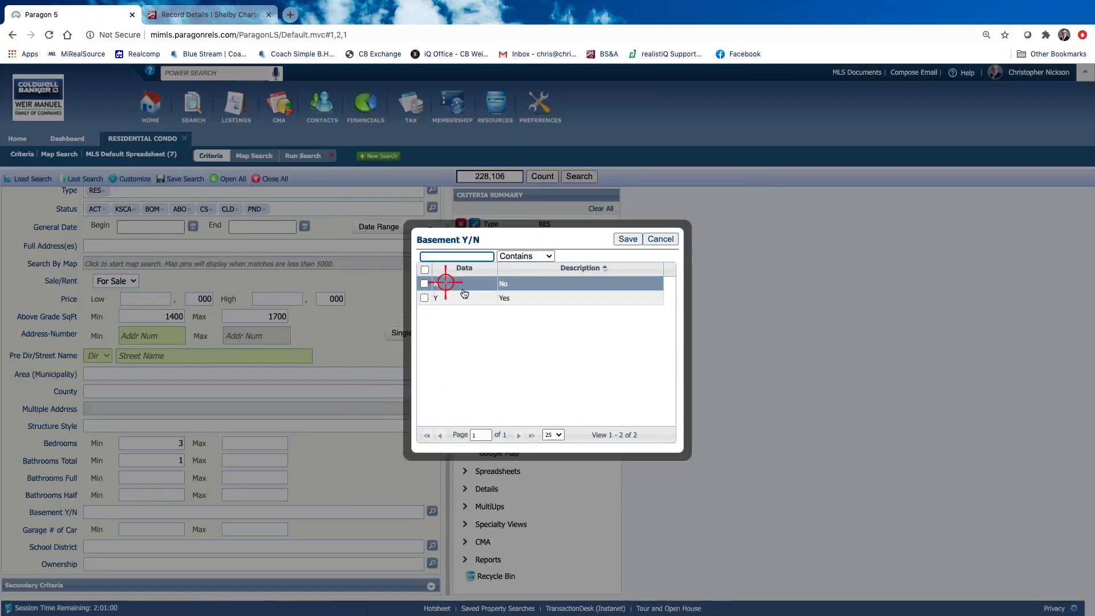
click(650, 298)
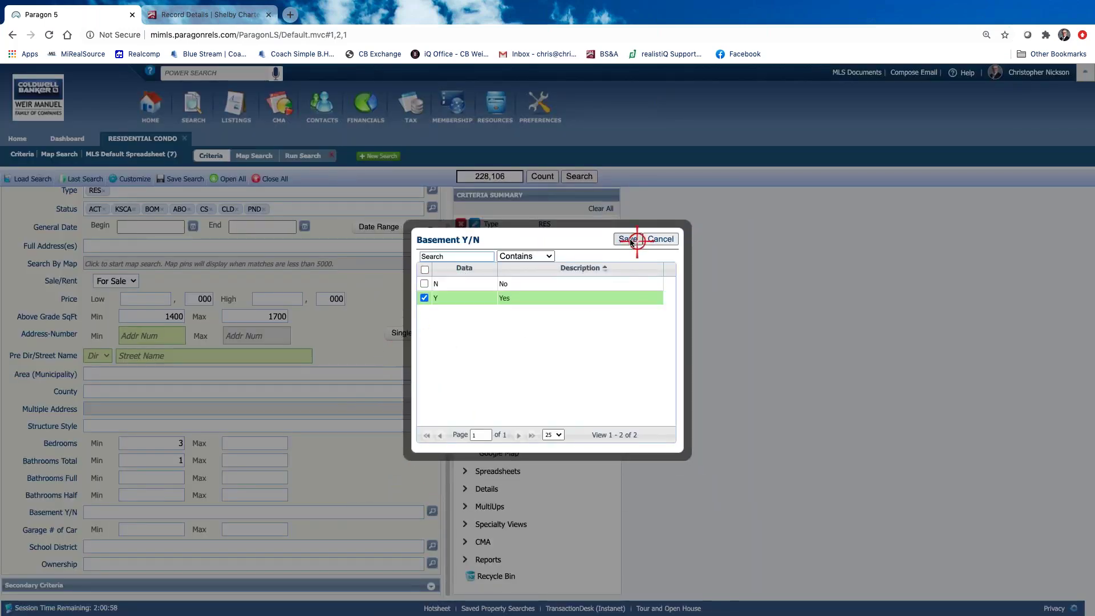
click(628, 239)
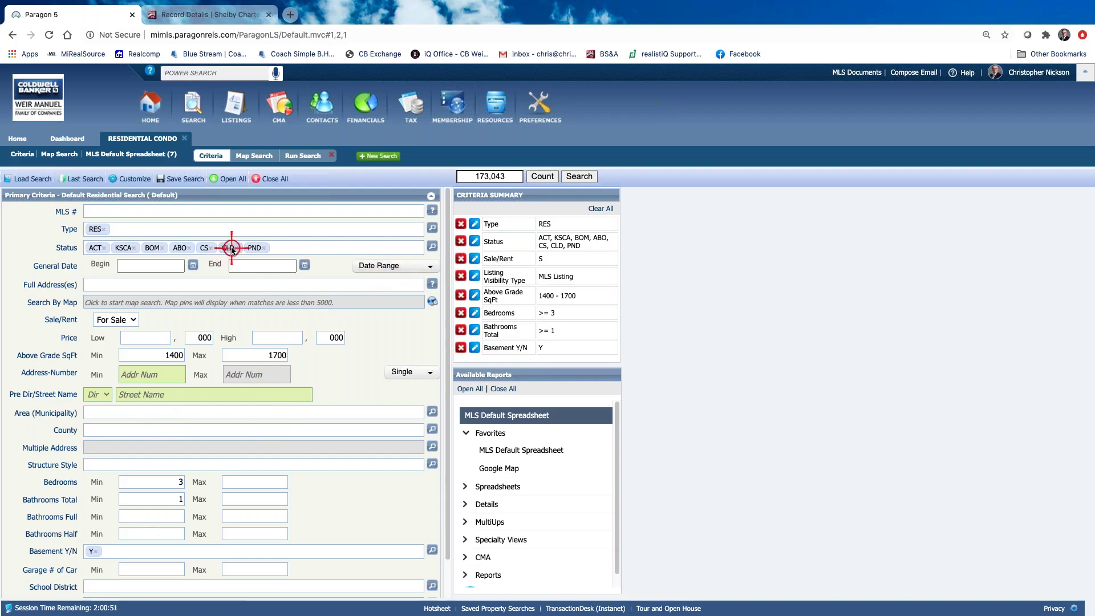
Set the General Date range to 90 Days Back, narrowing matches to 6,792 listings
click(430, 266)
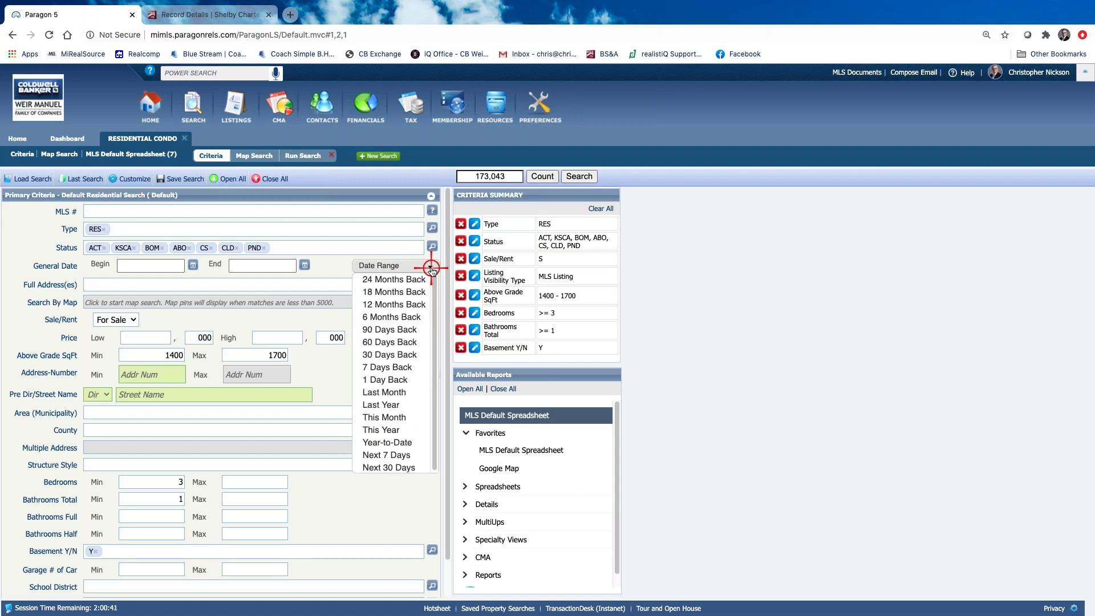
click(397, 329)
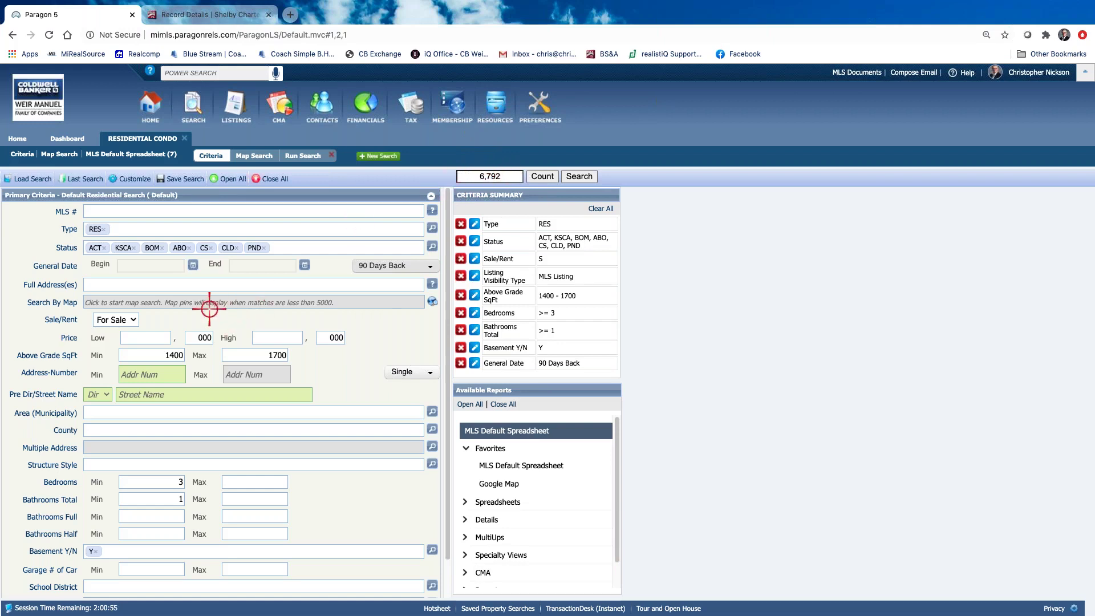
click(433, 302)
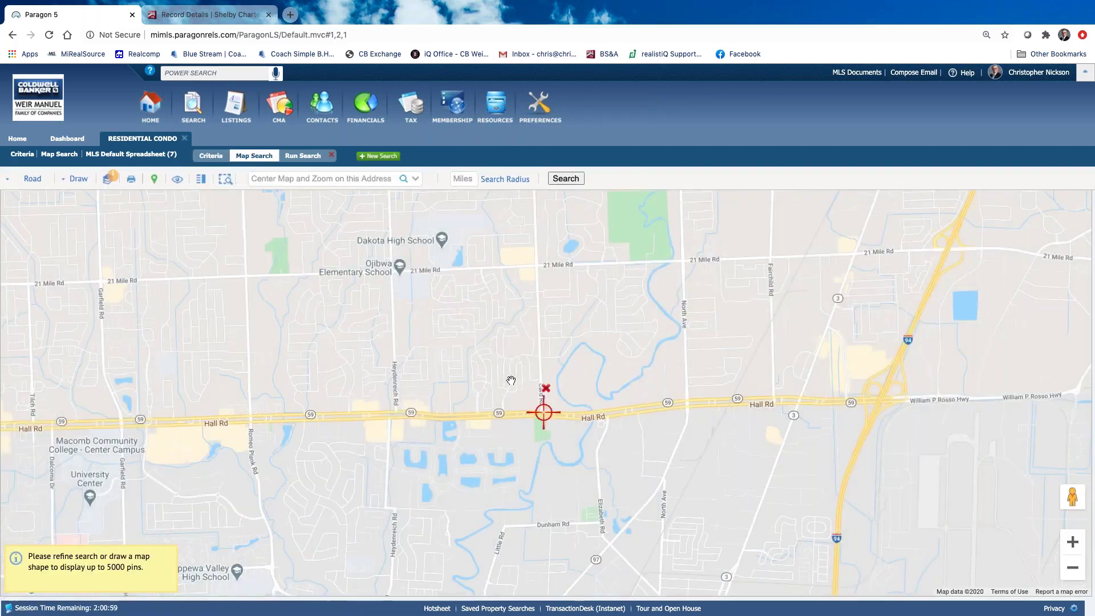
click(301, 178)
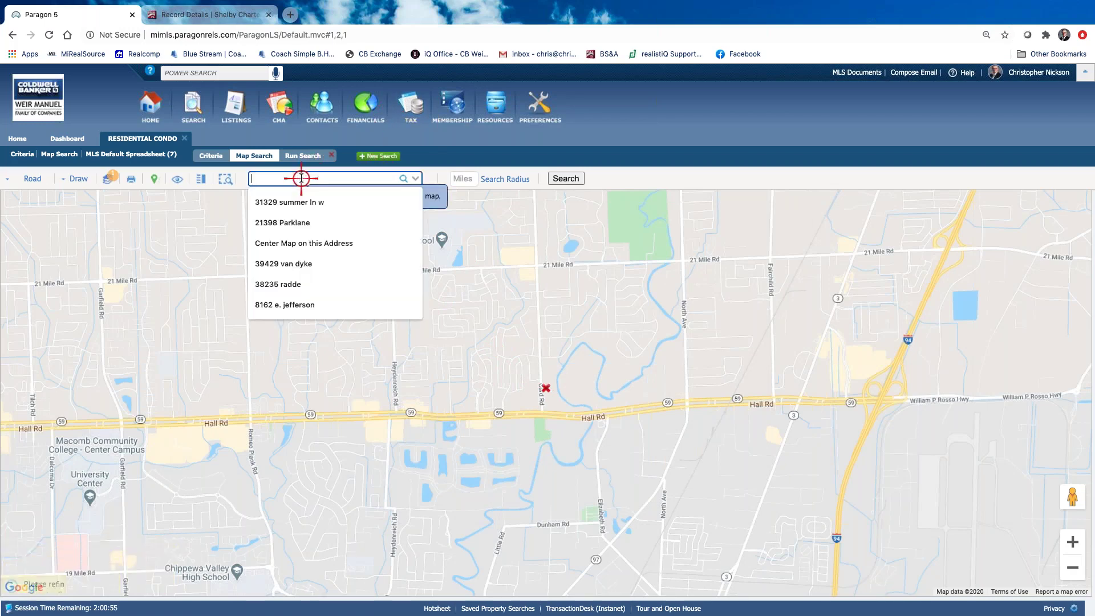
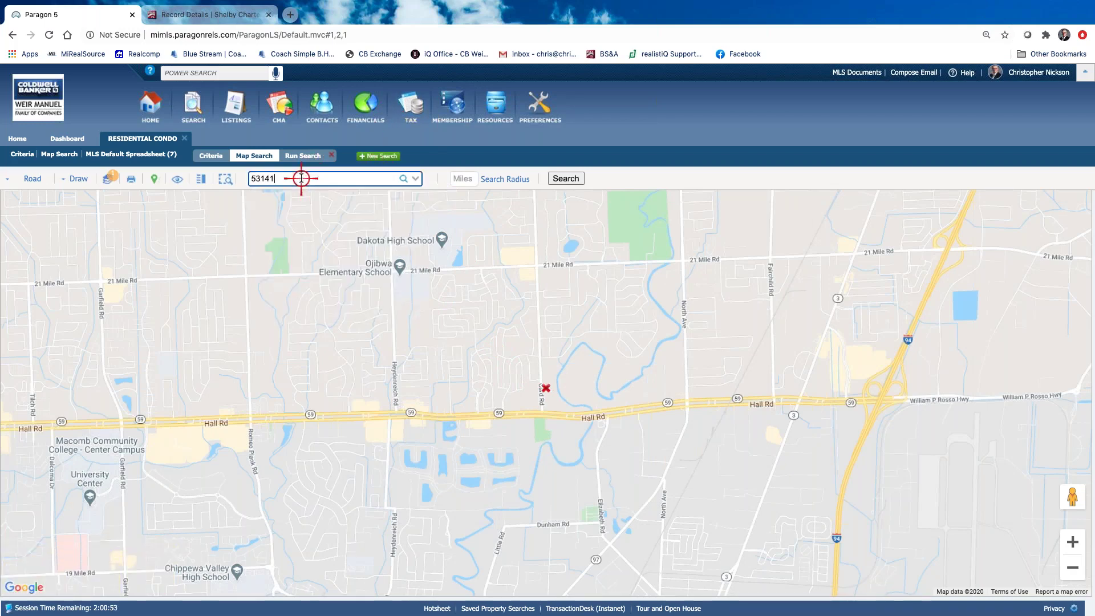
click(403, 178)
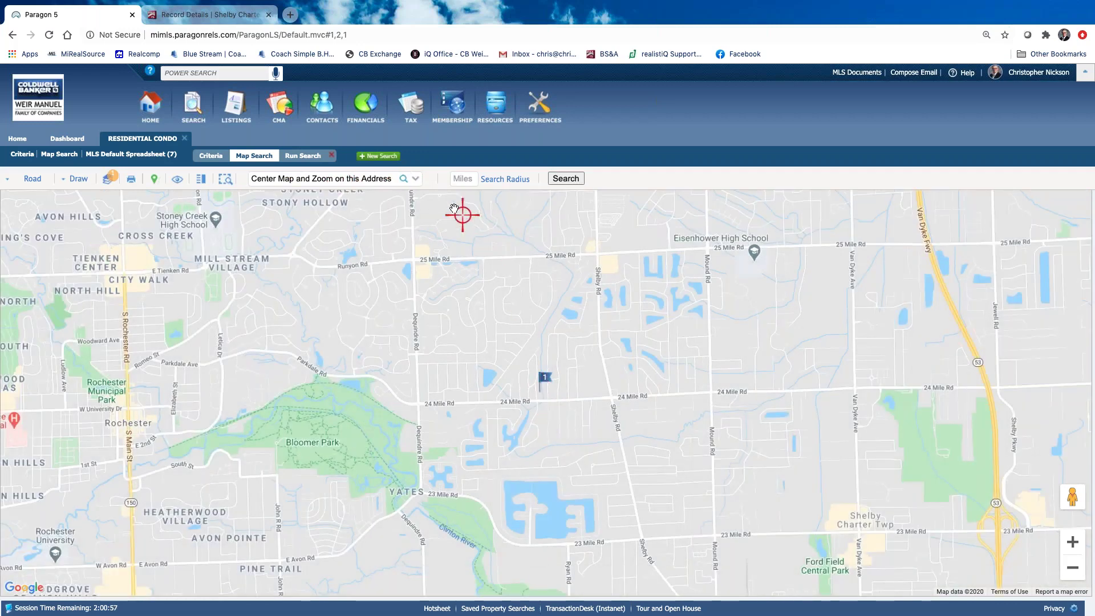
click(470, 178)
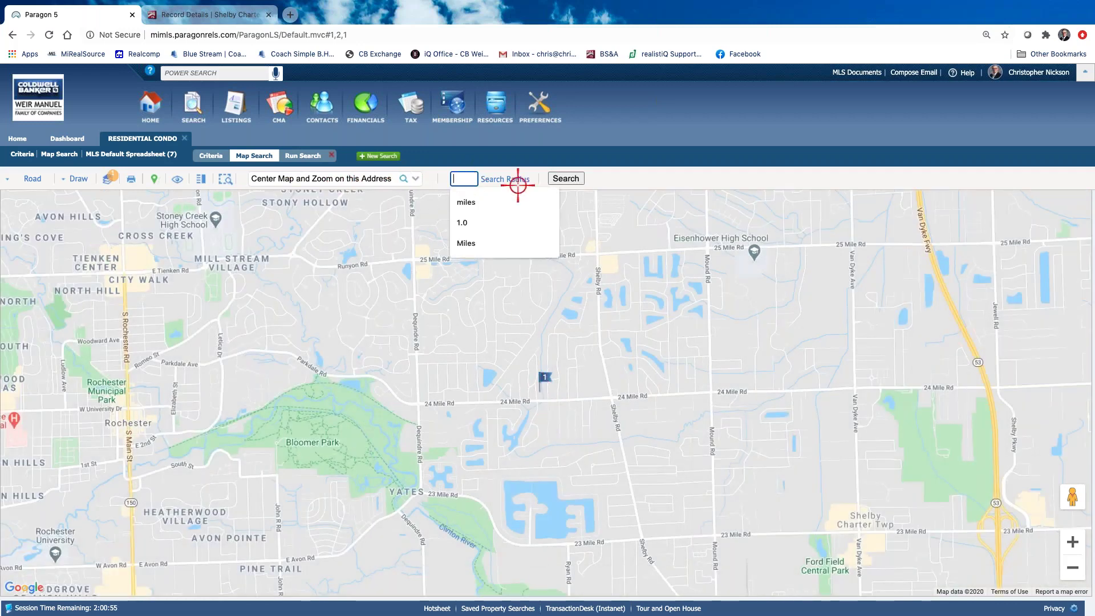
text(1.0)
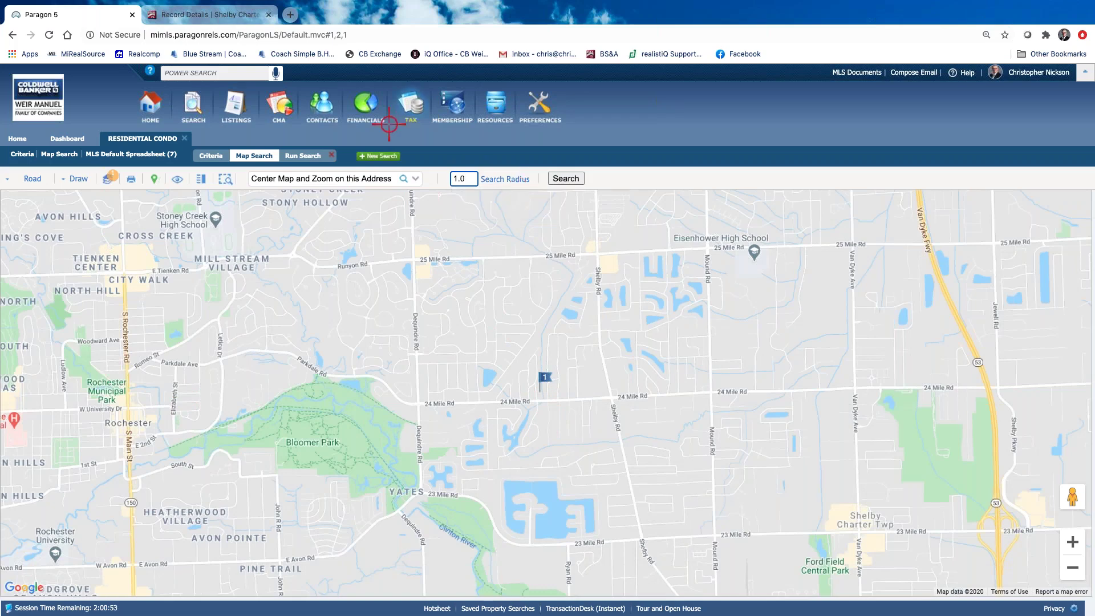
click(522, 179)
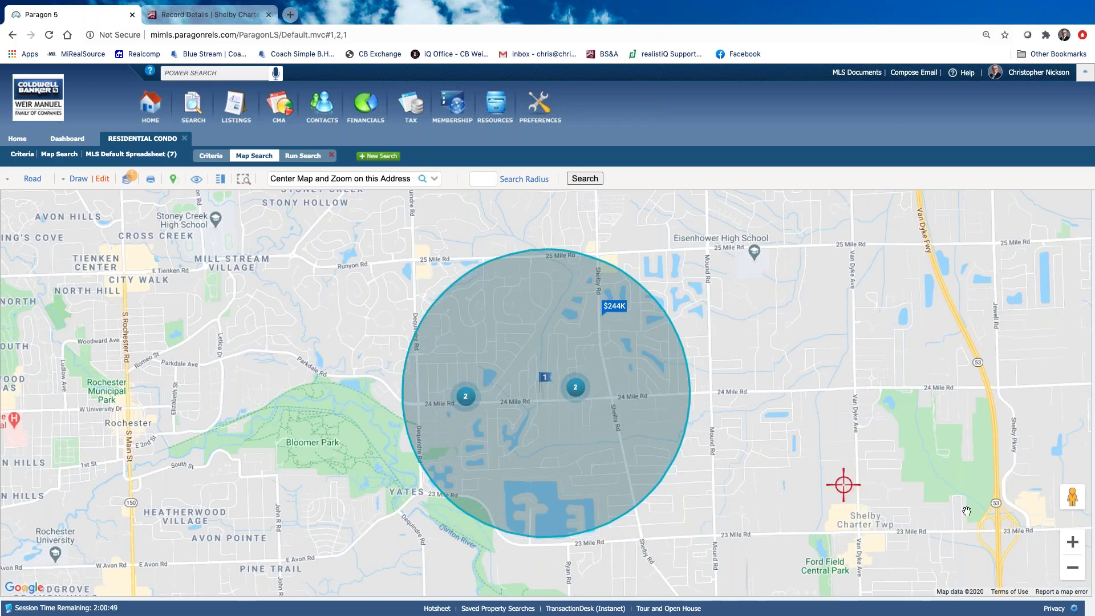
Zoom in to inspect listing markers inside the circle, then go back to the search criteria
click(1073, 541)
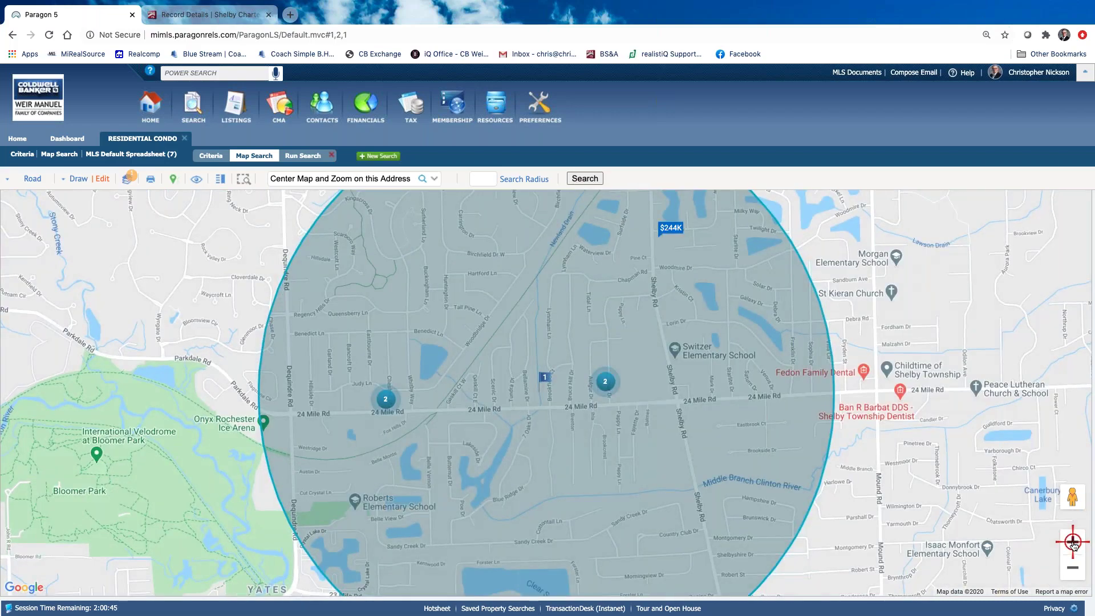
click(1072, 542)
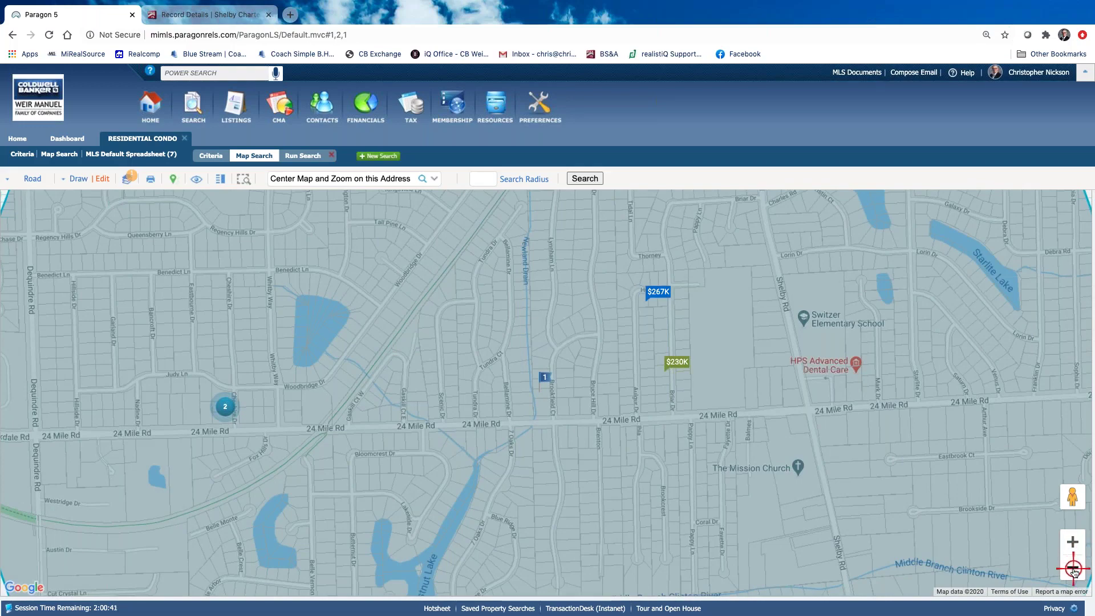
click(1072, 568)
click(1072, 568)
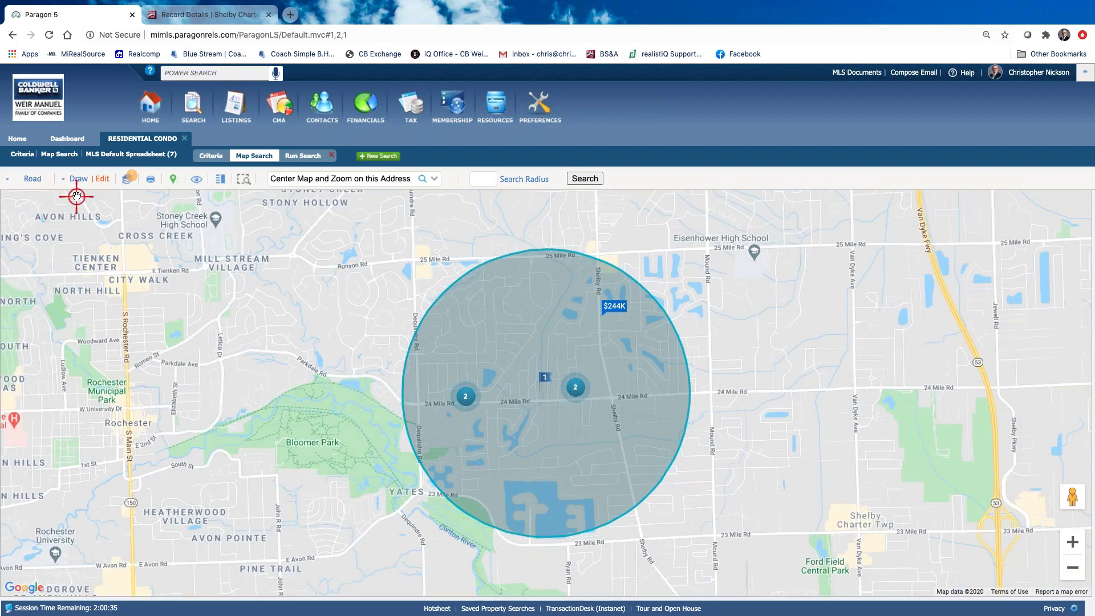
click(20, 154)
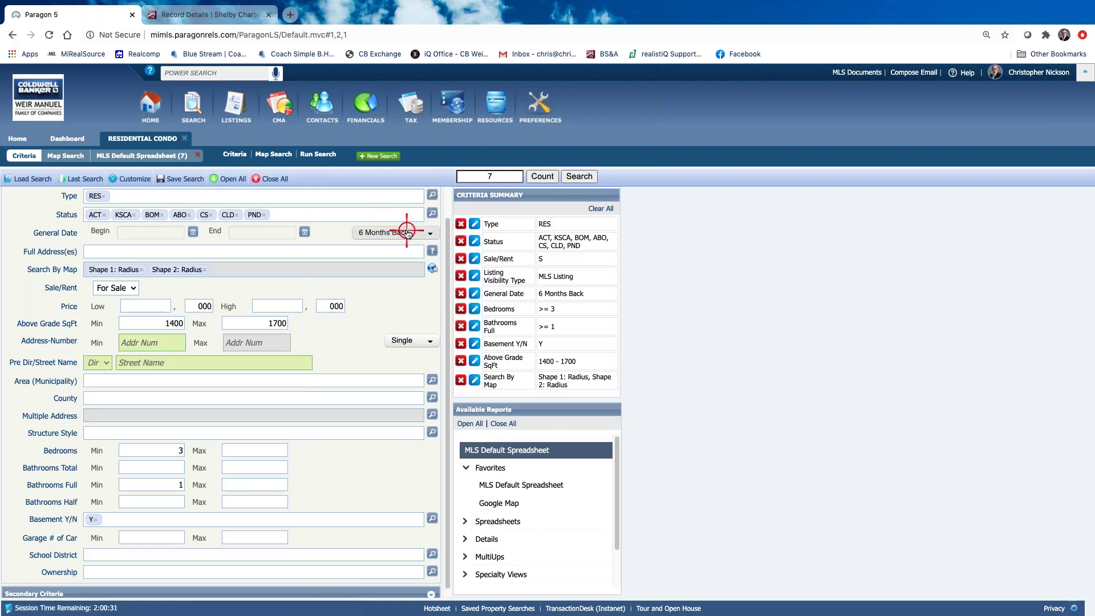
Refresh the match count to confirm 7 listings and run the search
click(543, 176)
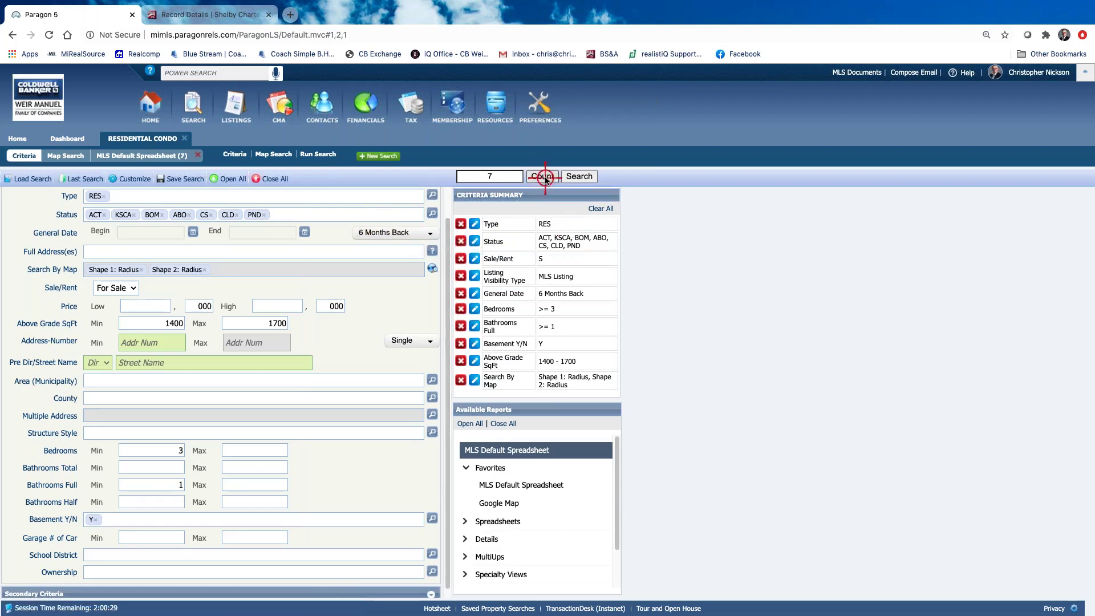
click(586, 177)
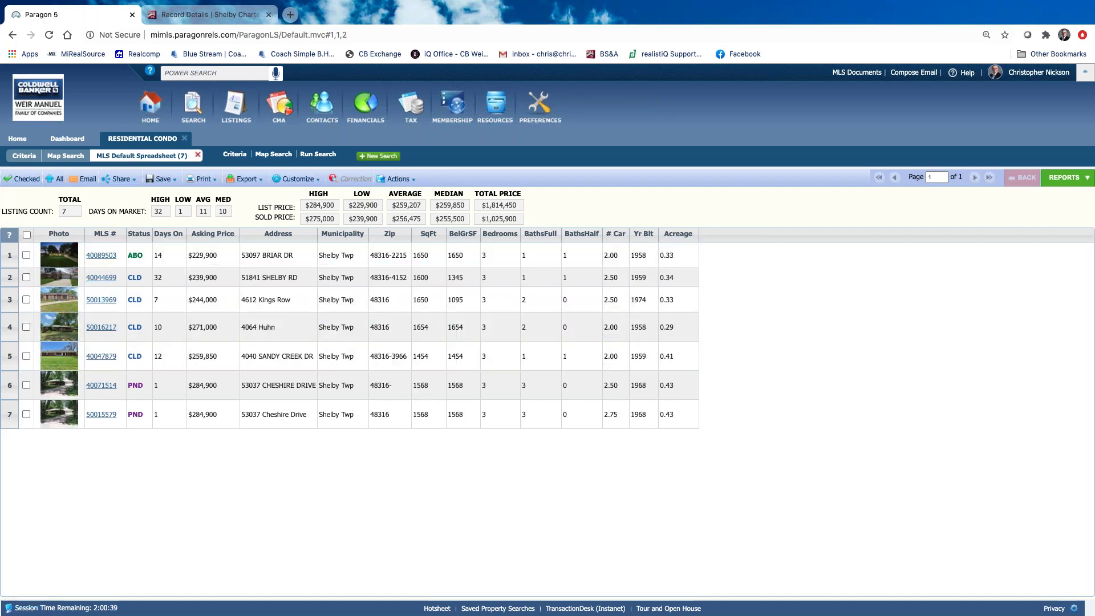
click(147, 246)
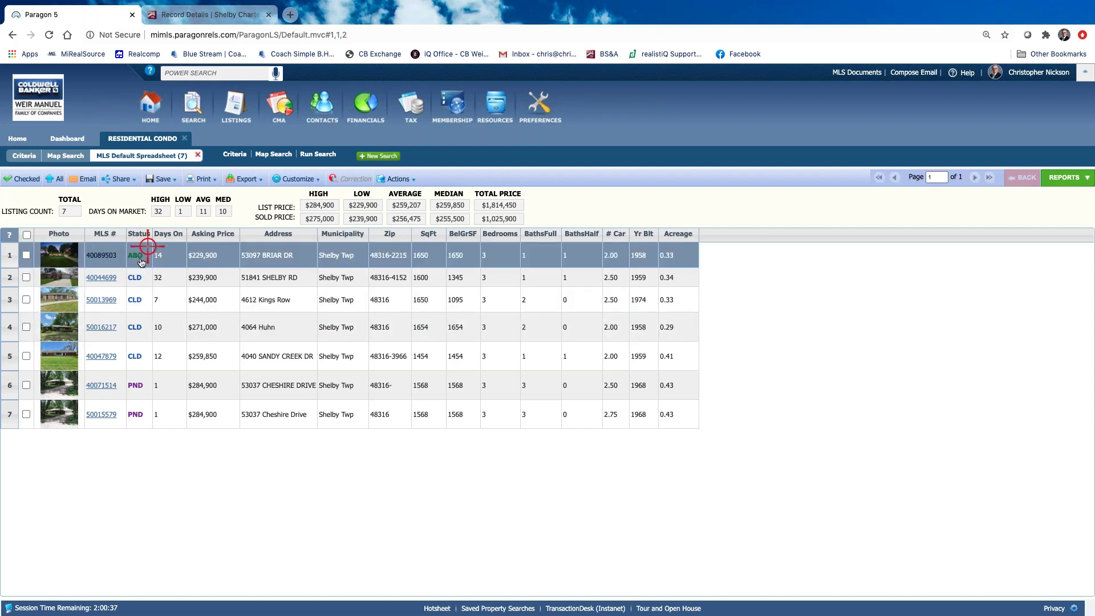
click(134, 261)
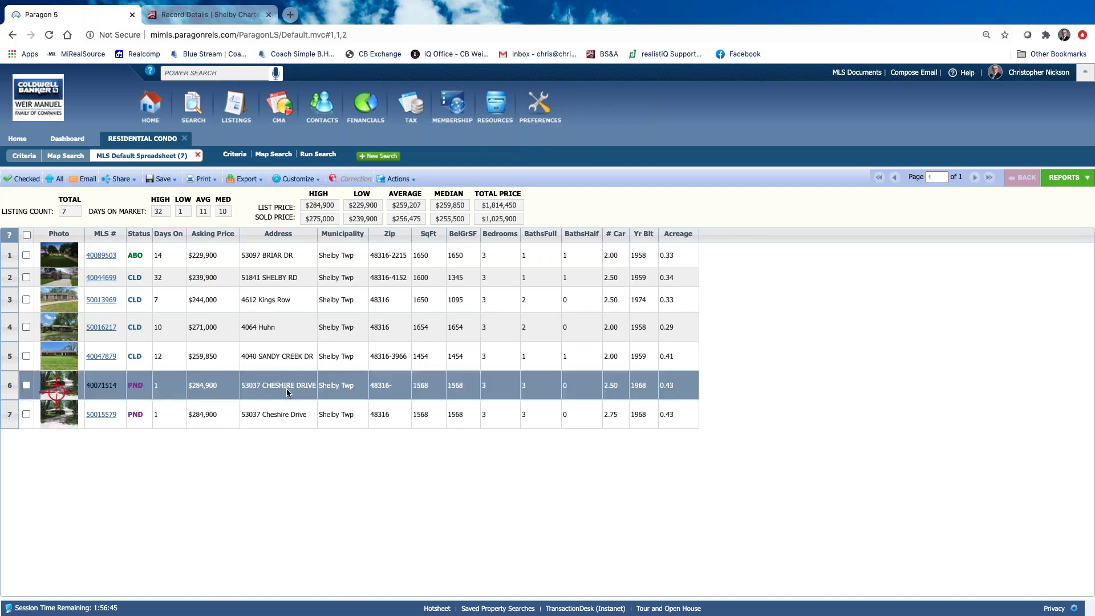
click(98, 256)
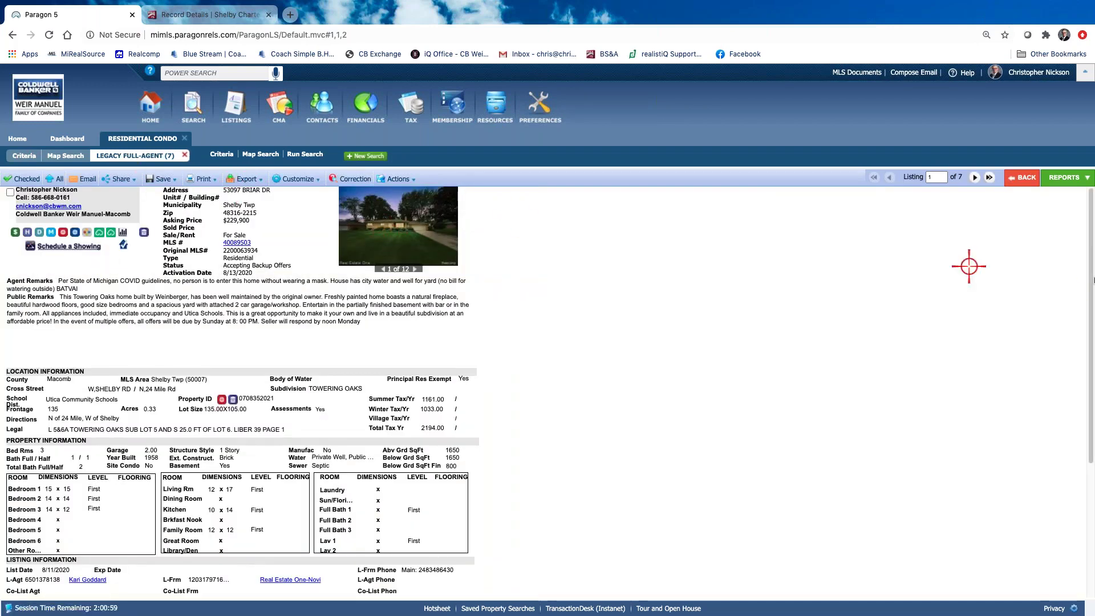
click(1030, 183)
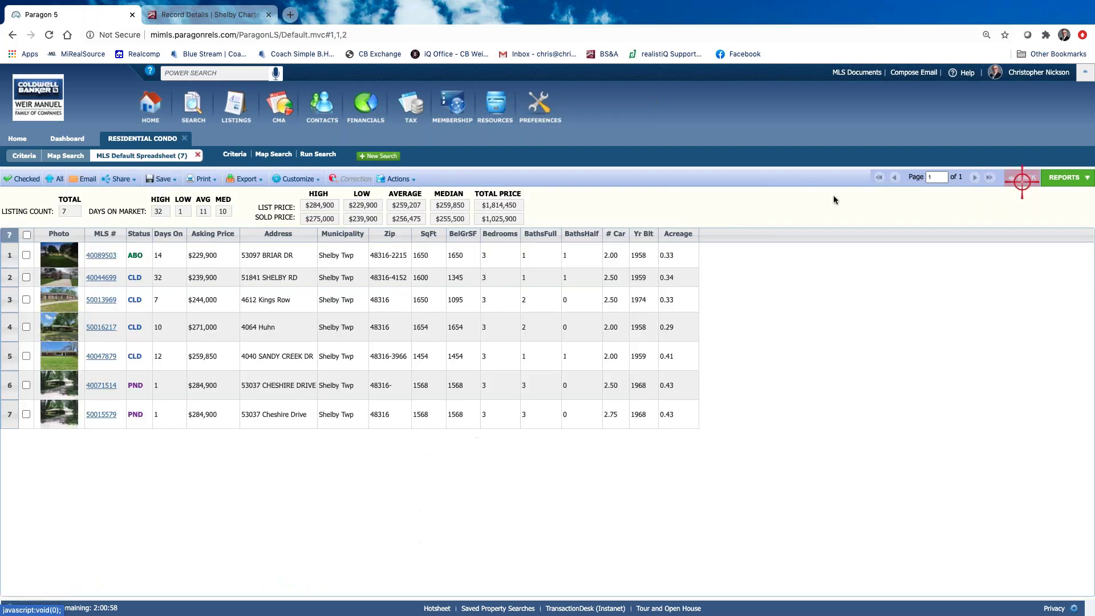
click(106, 279)
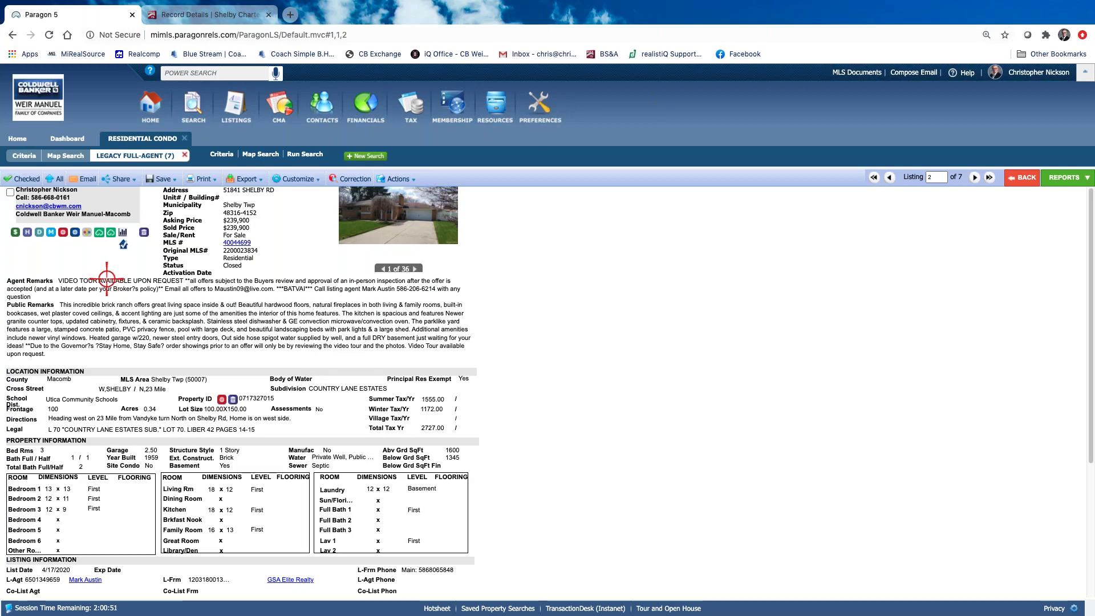
click(416, 212)
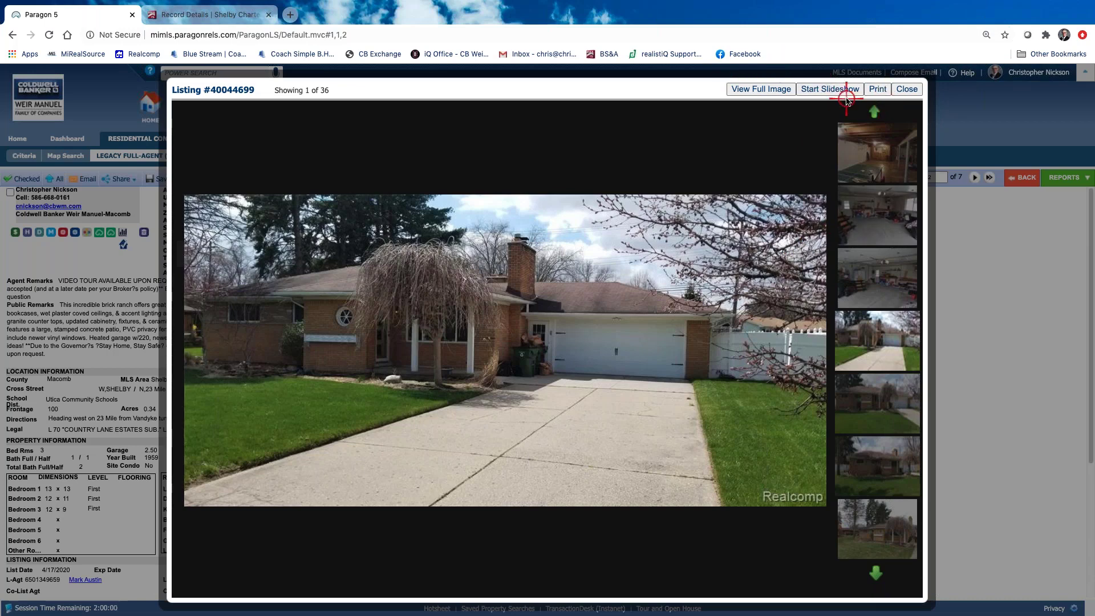
click(904, 90)
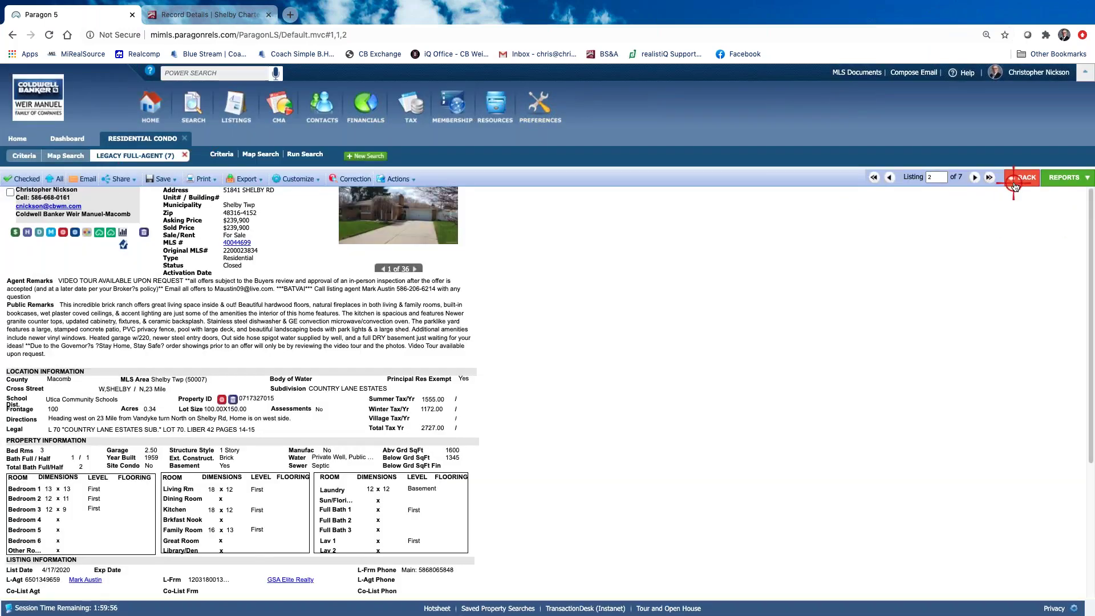
Back in the results, tick rows 1, 2, 3, 4 and 7, unticking row 5 again
click(1014, 187)
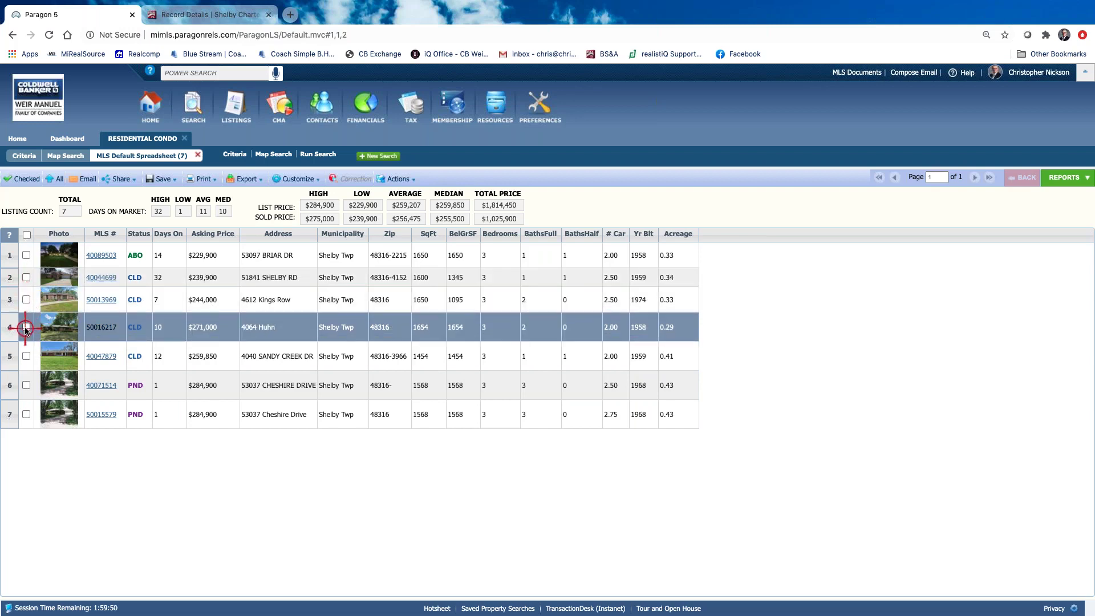
click(26, 327)
click(26, 299)
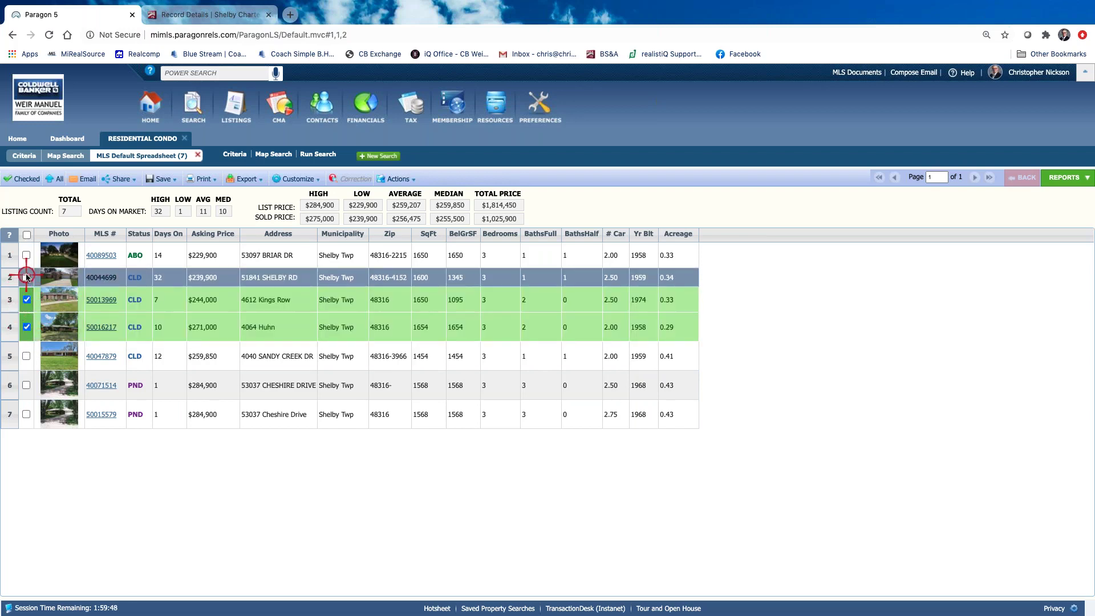
click(26, 277)
click(26, 356)
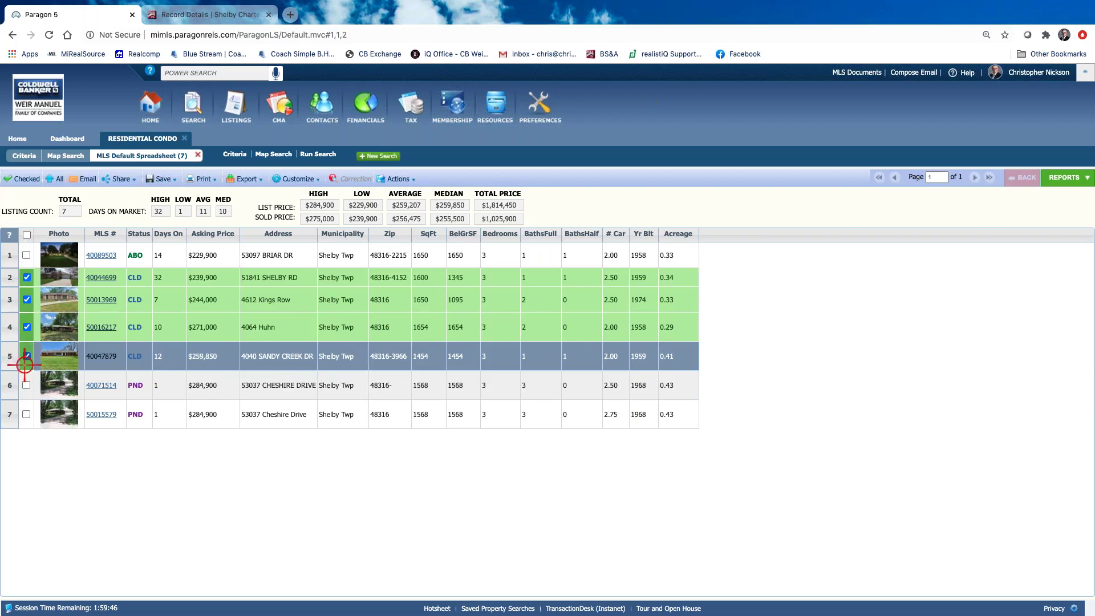
click(26, 414)
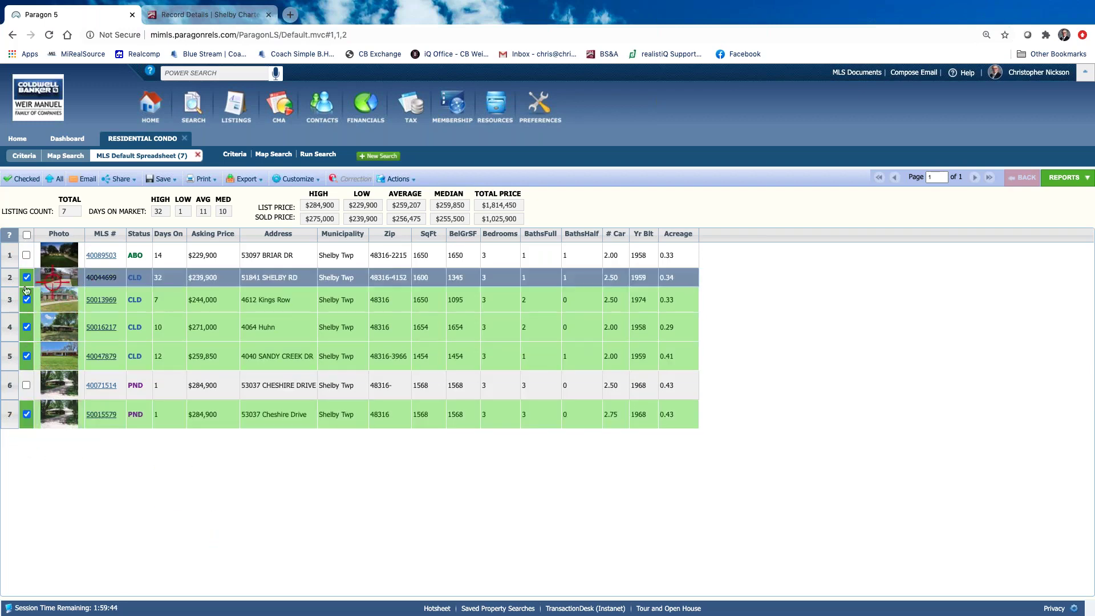
click(26, 255)
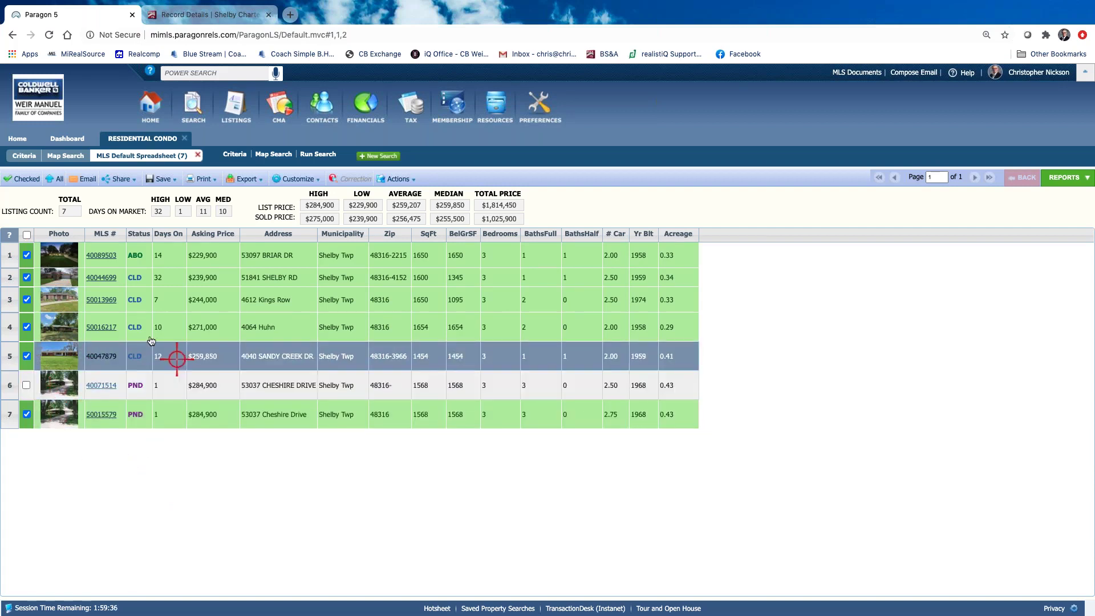
click(27, 355)
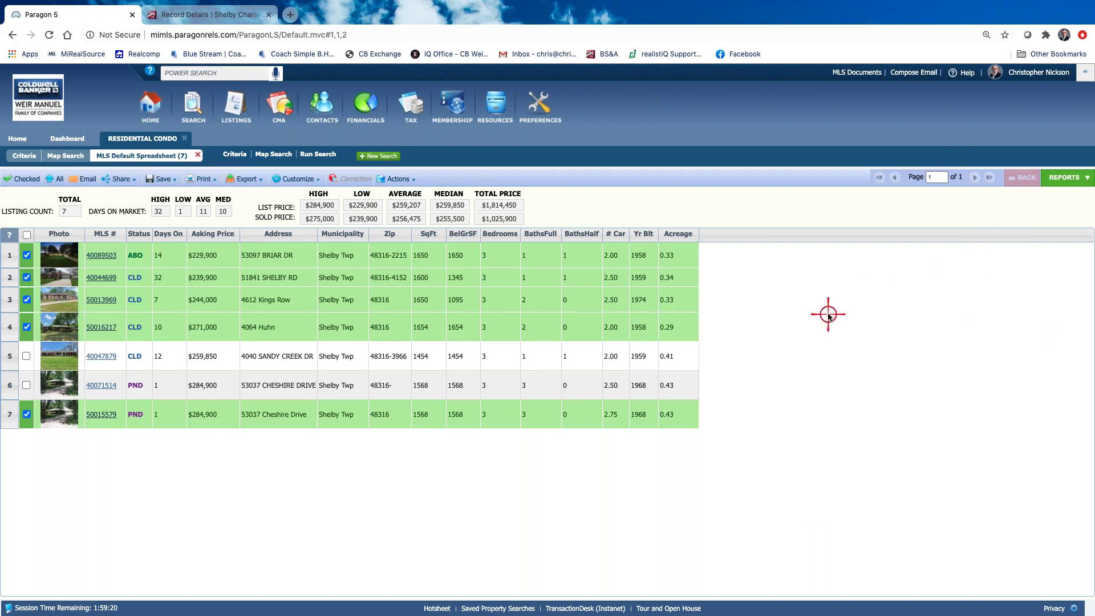
Show only the checked condos and open CMA Quick View from the CMA report group
click(25, 179)
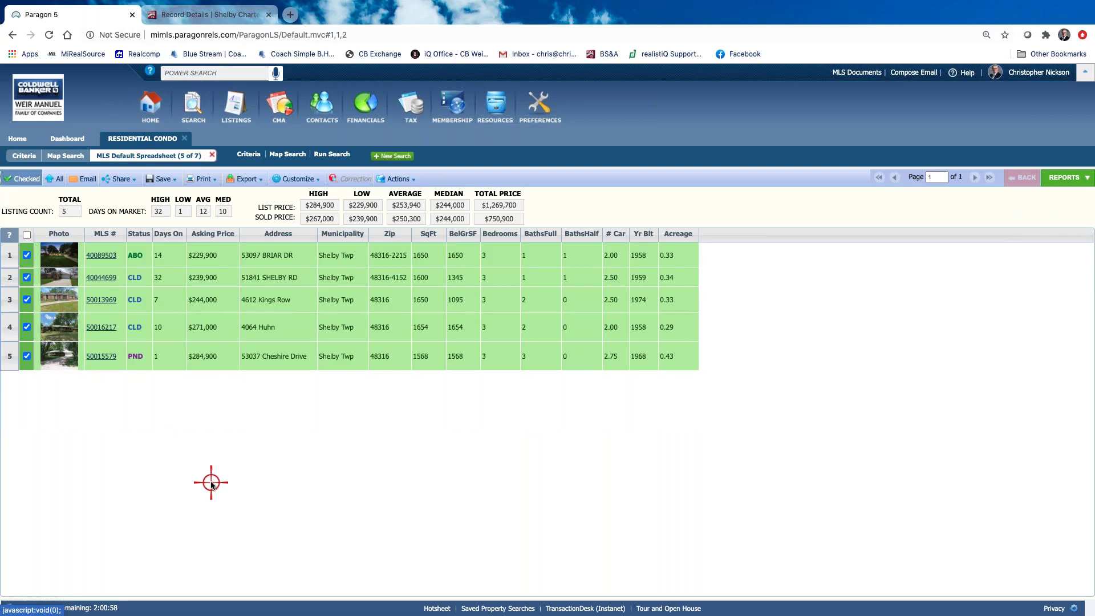
click(1058, 178)
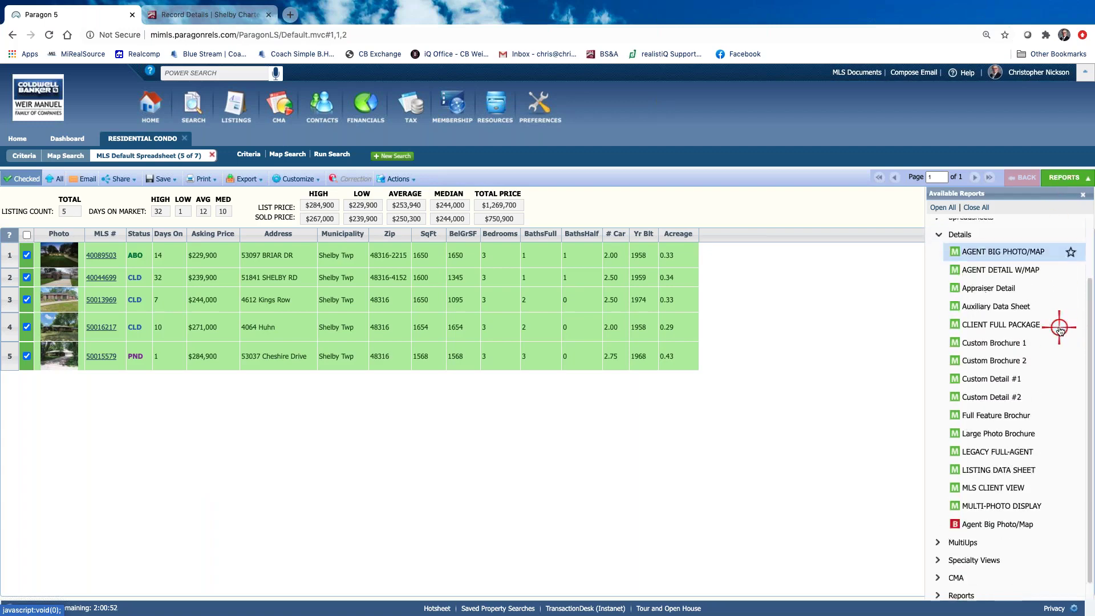
click(940, 306)
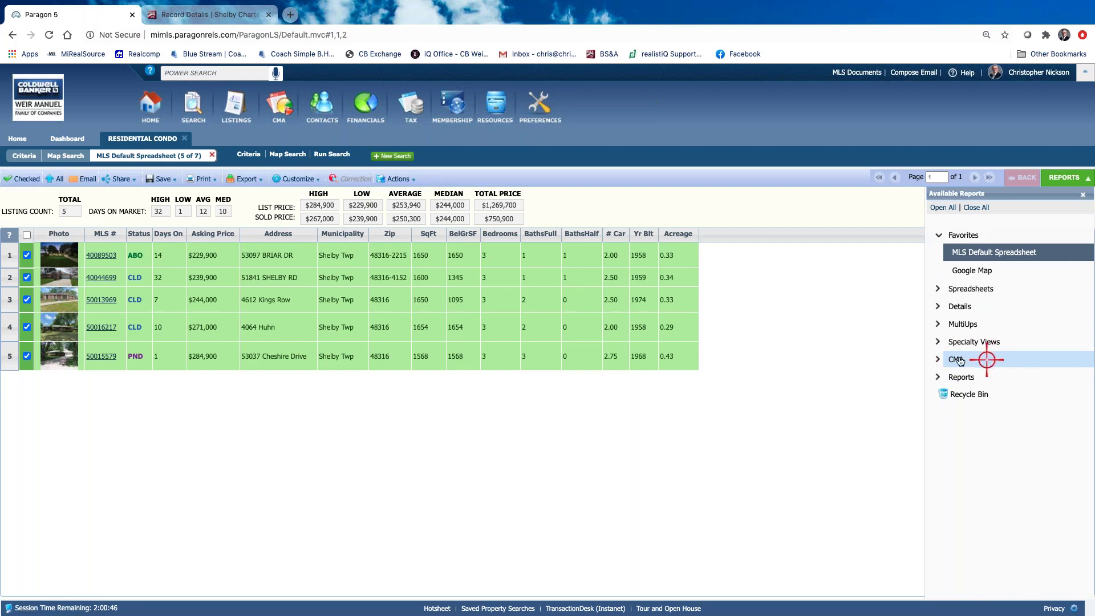
click(937, 360)
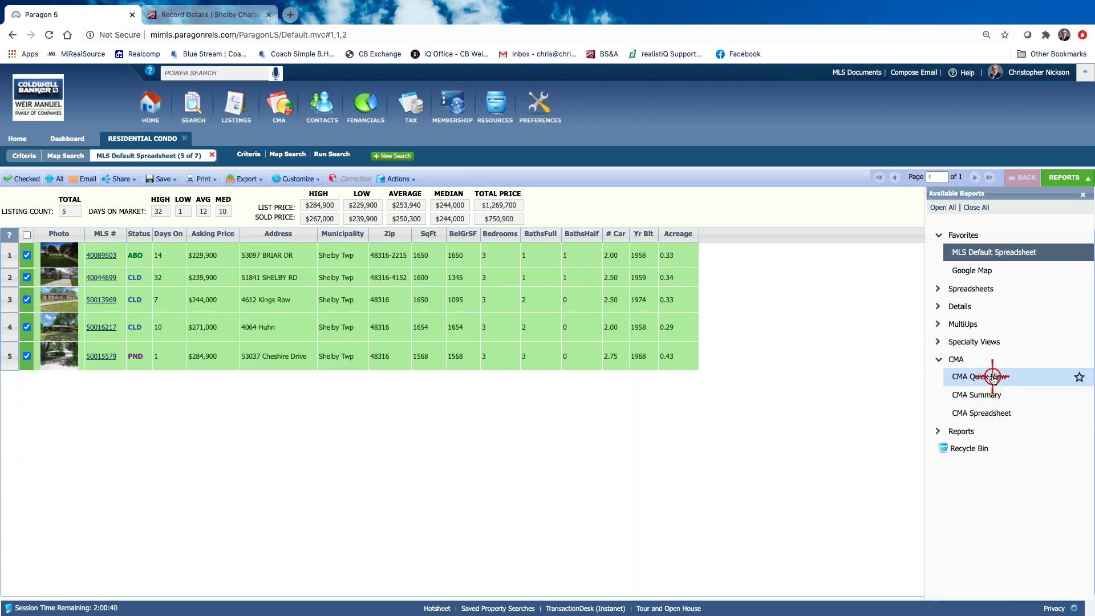
click(992, 376)
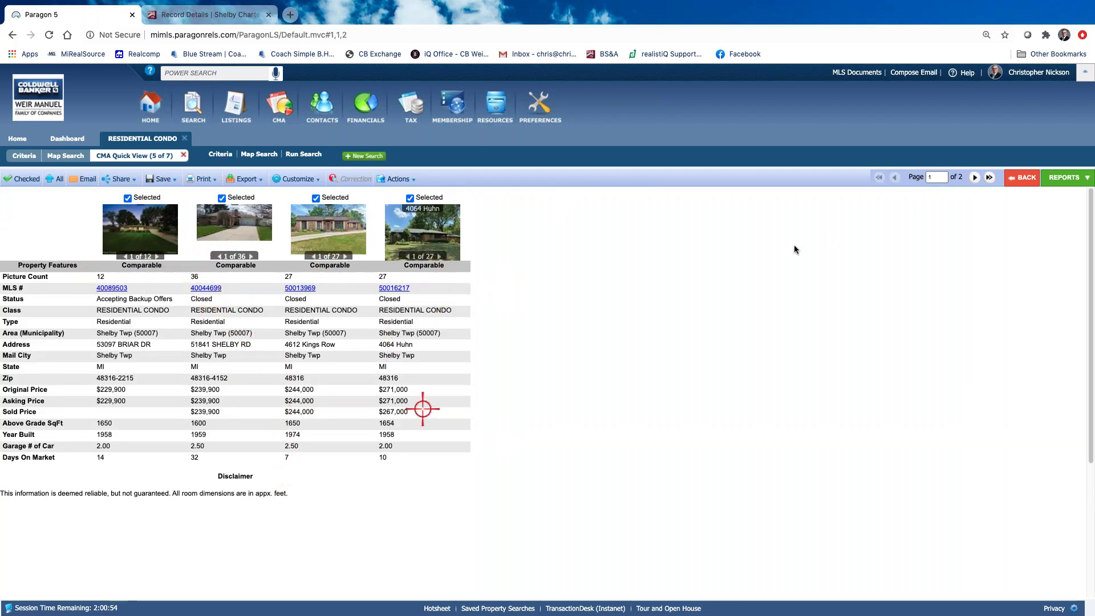
Page to the second Quick View page and back, then bring up Available Reports
click(974, 177)
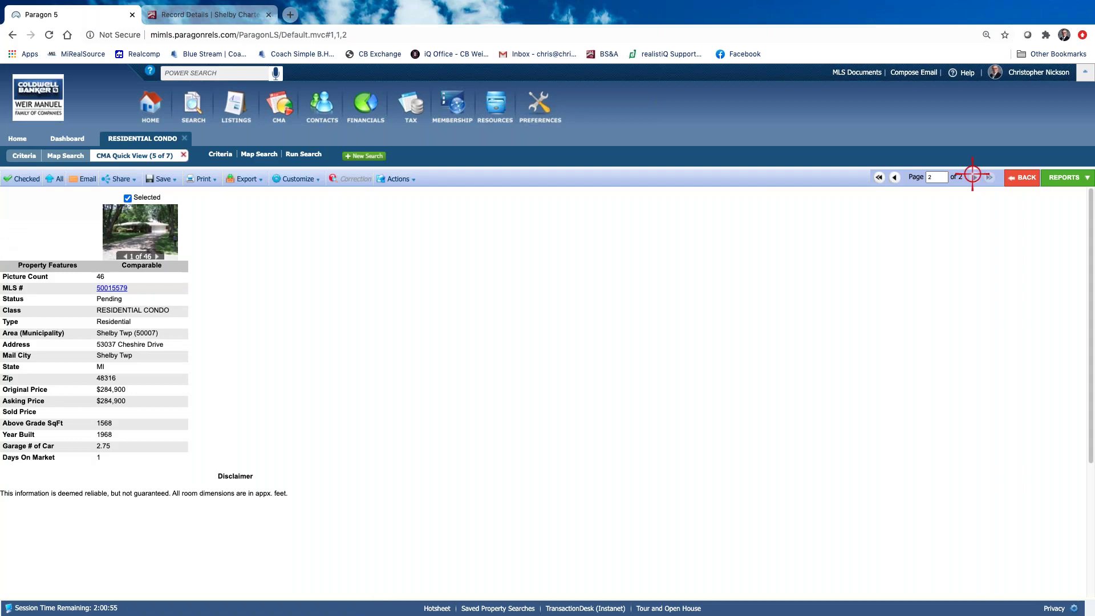
click(898, 177)
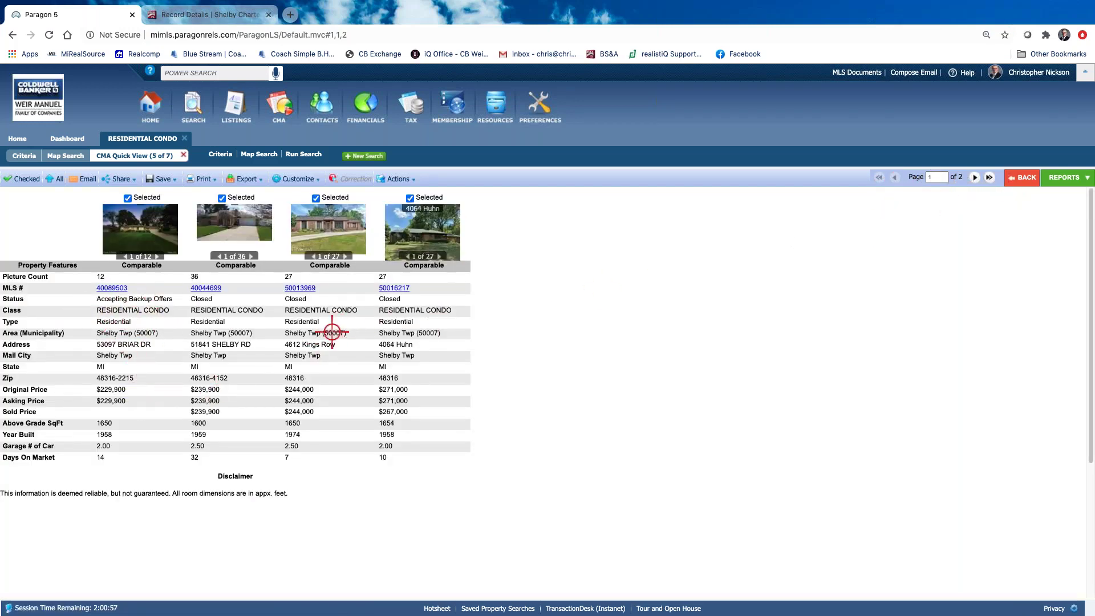
click(1061, 178)
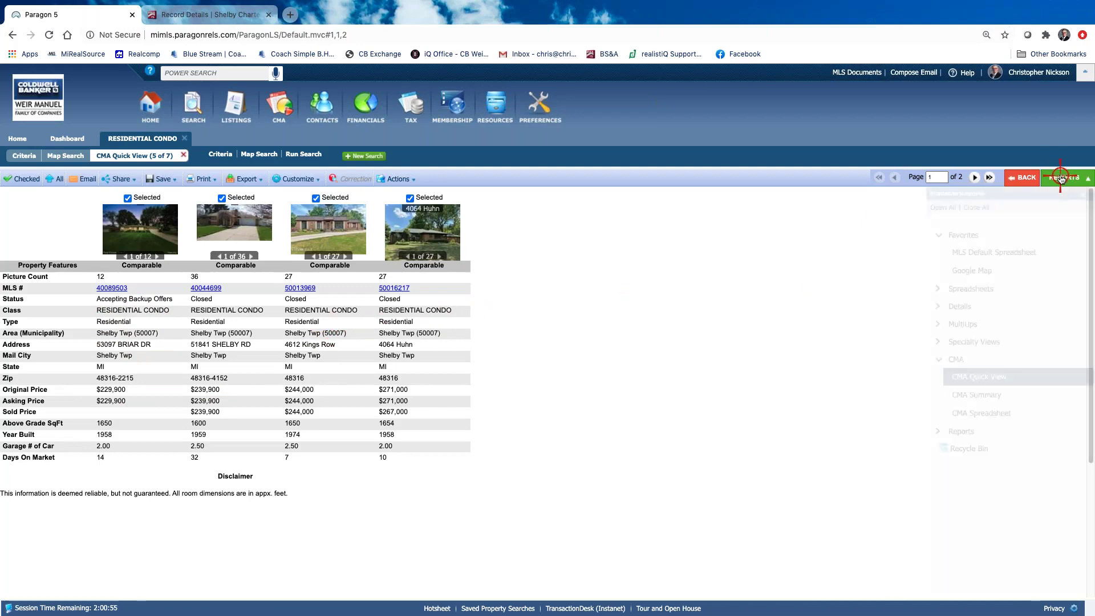
Choose CMA Summary under CMA and open its Customize dropdown
click(985, 400)
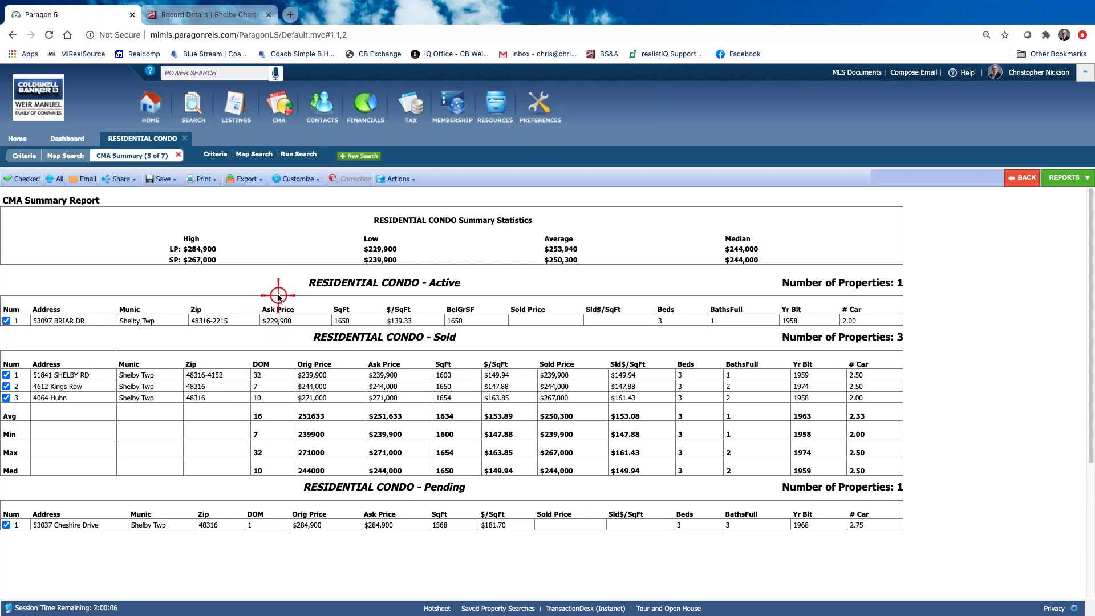
click(305, 179)
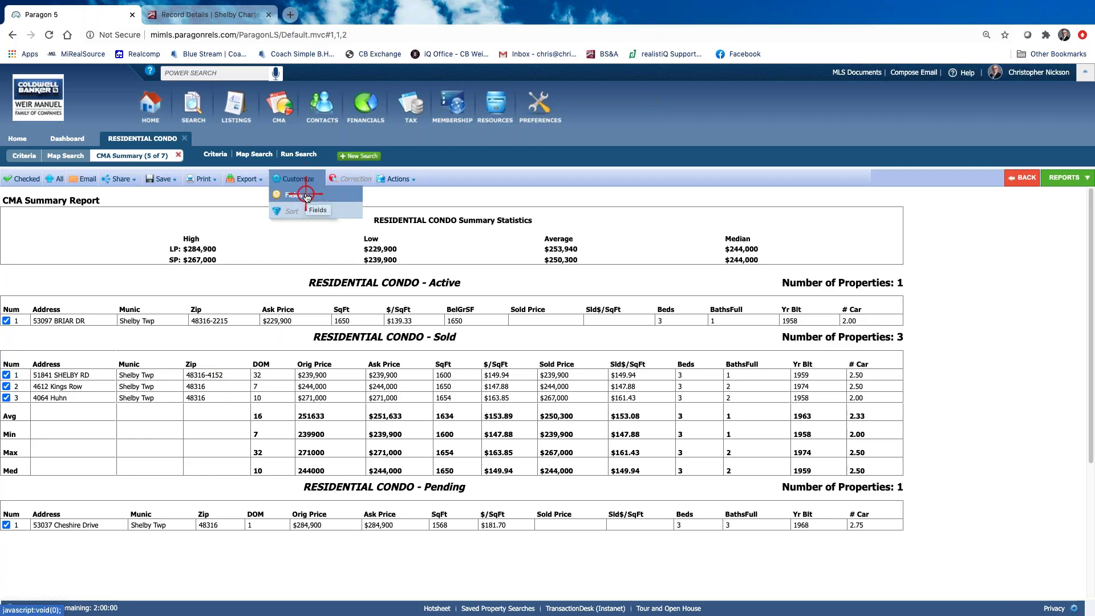
click(305, 194)
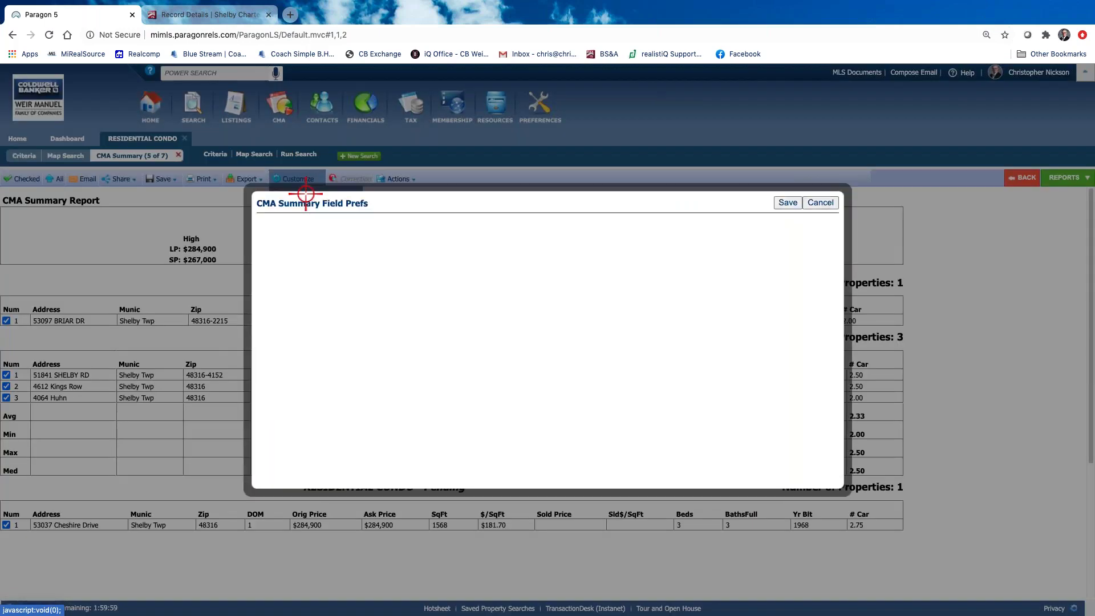
click(820, 203)
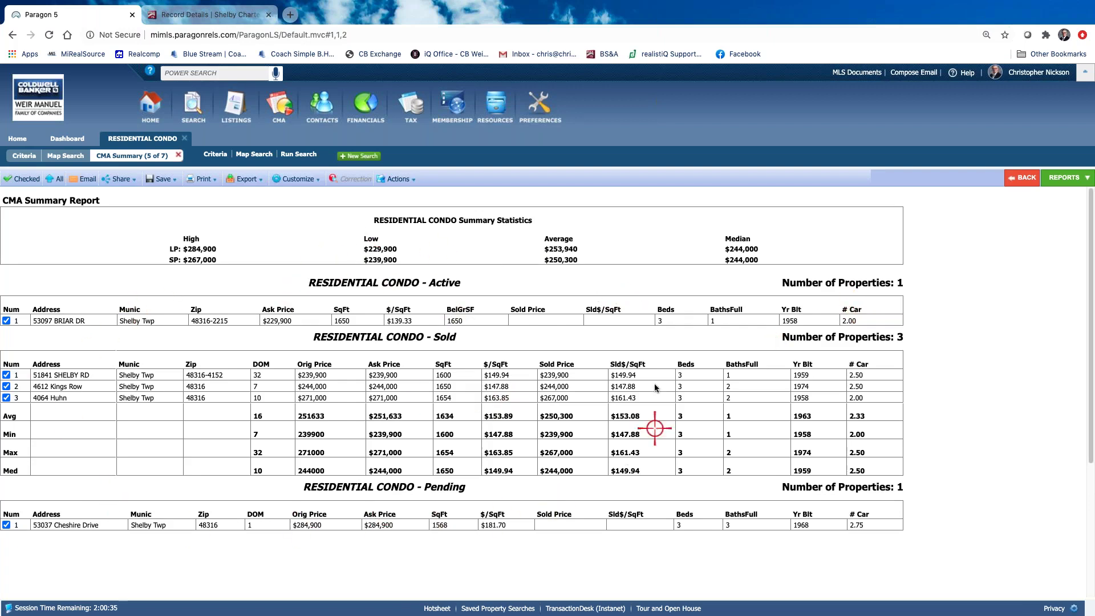
Open the CMA Summary field preferences with Active kept as the status being edited
click(299, 178)
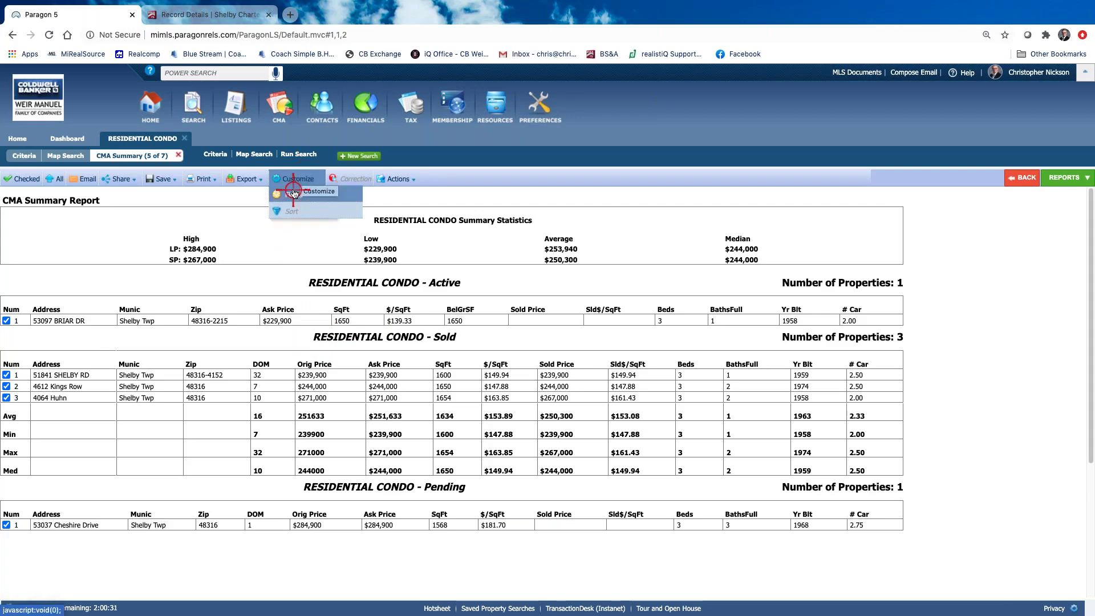
click(293, 192)
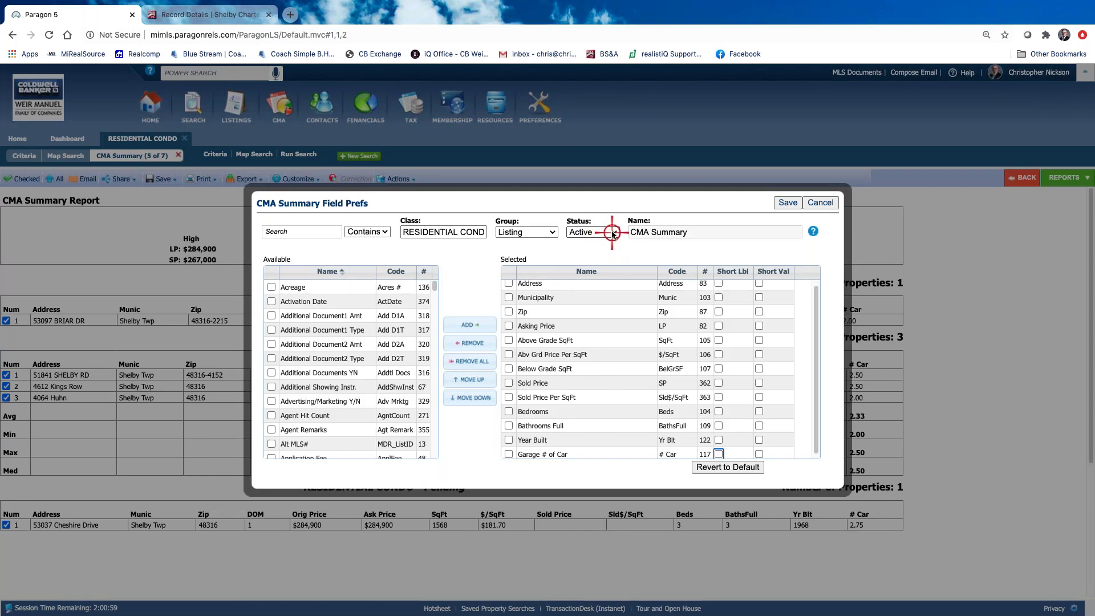
click(601, 234)
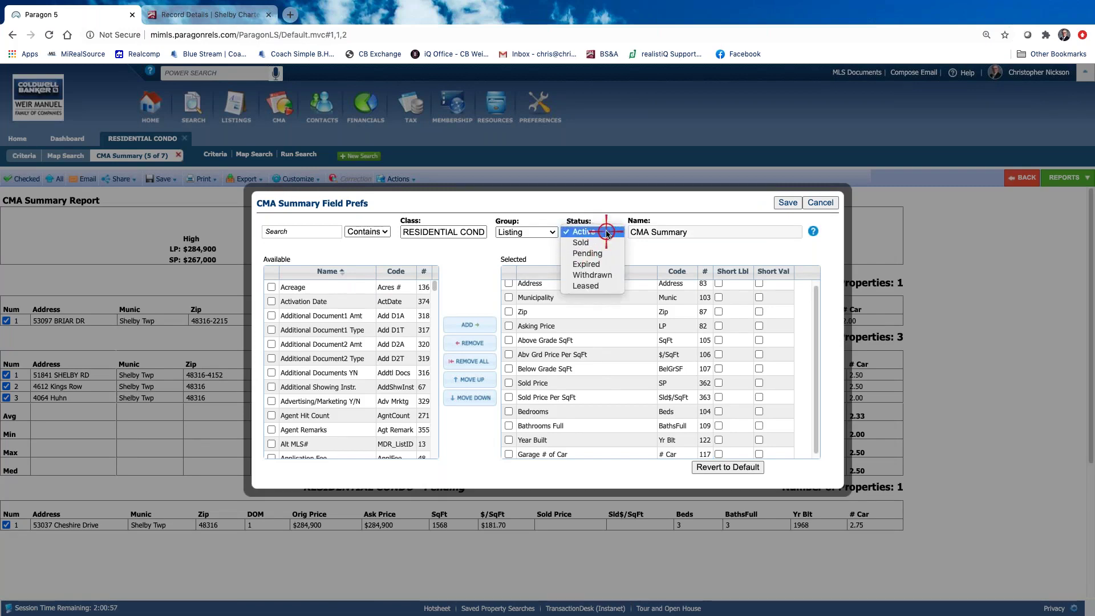
click(608, 232)
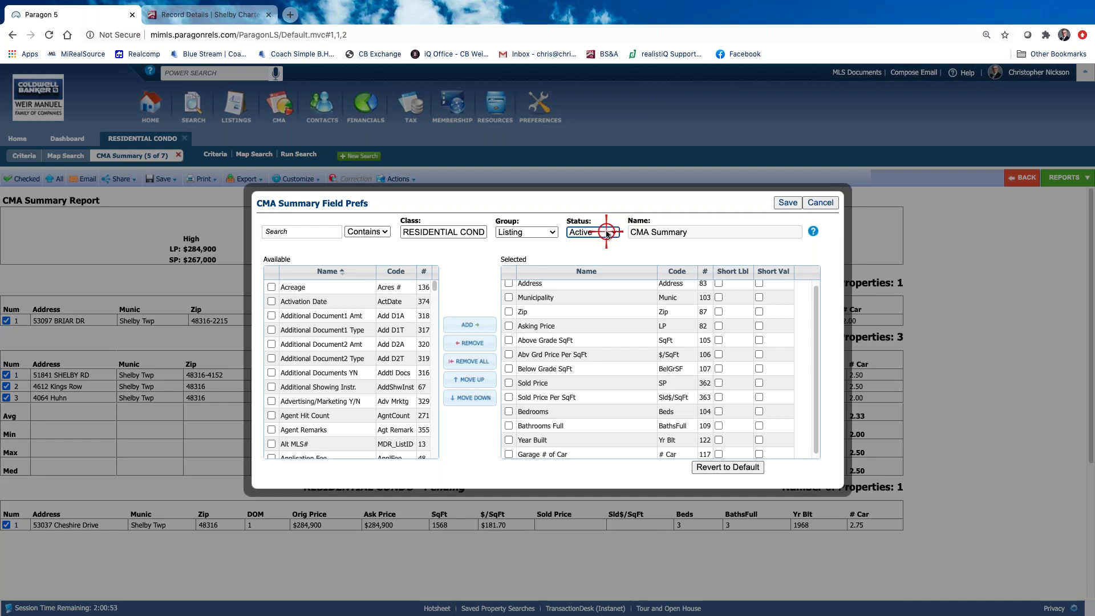
scroll(617, 356, down, 1)
scroll(619, 365, up, 1)
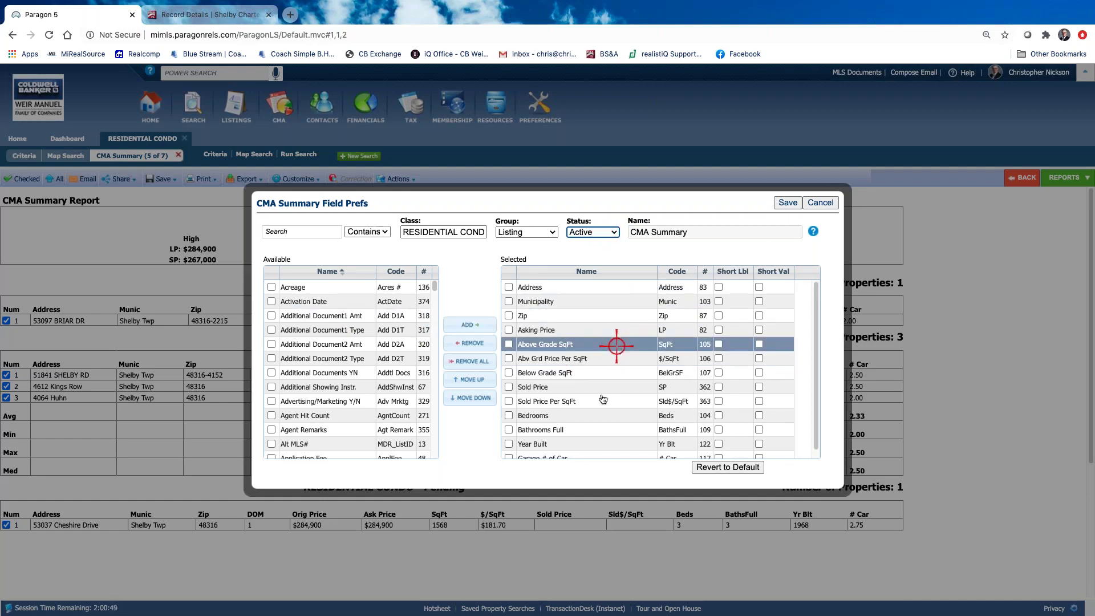
scroll(541, 408, down, 1)
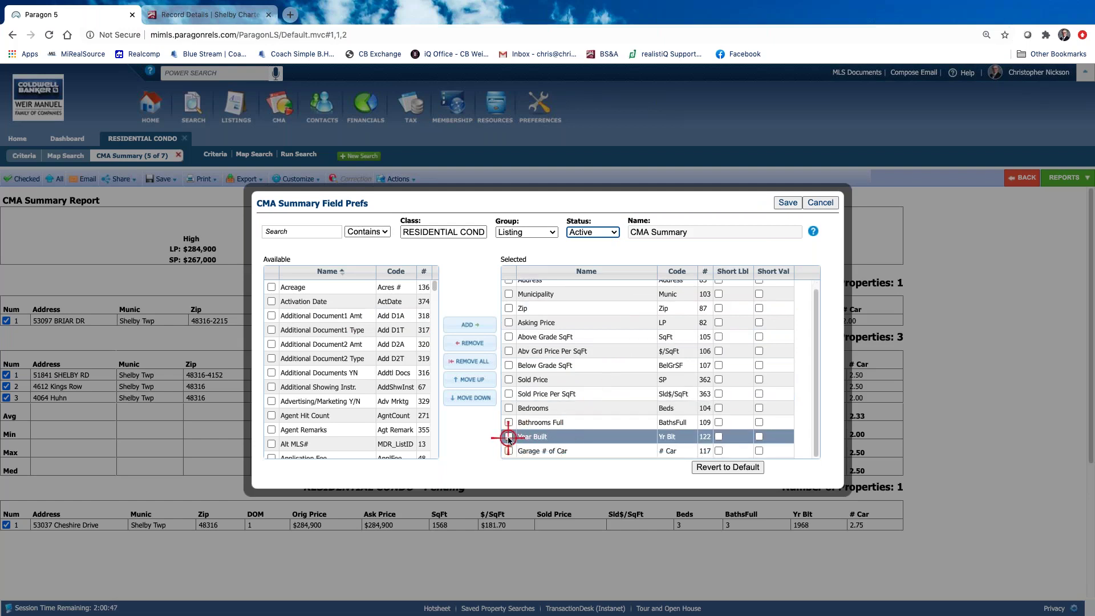
Remove Year Built, Sold Price Per SqFt and Sold Price from Active fields and save
click(509, 437)
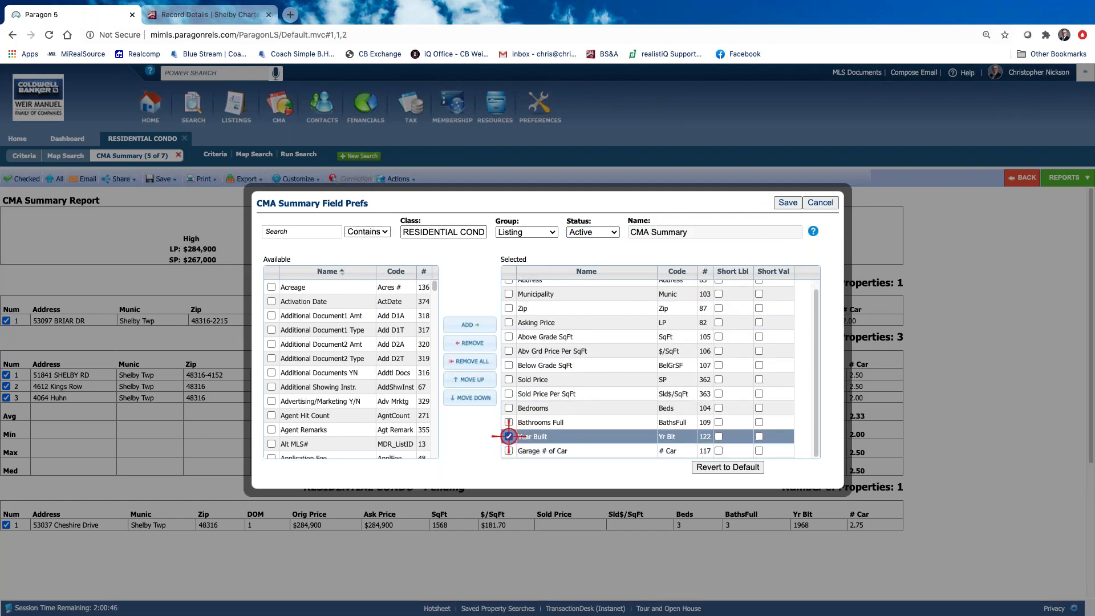
click(470, 341)
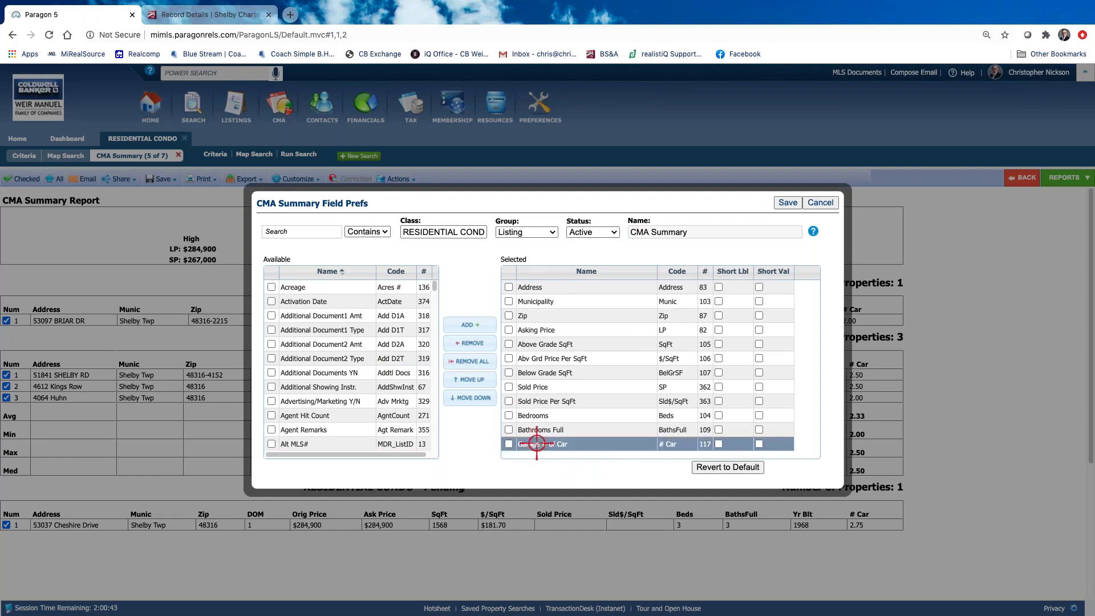
click(509, 401)
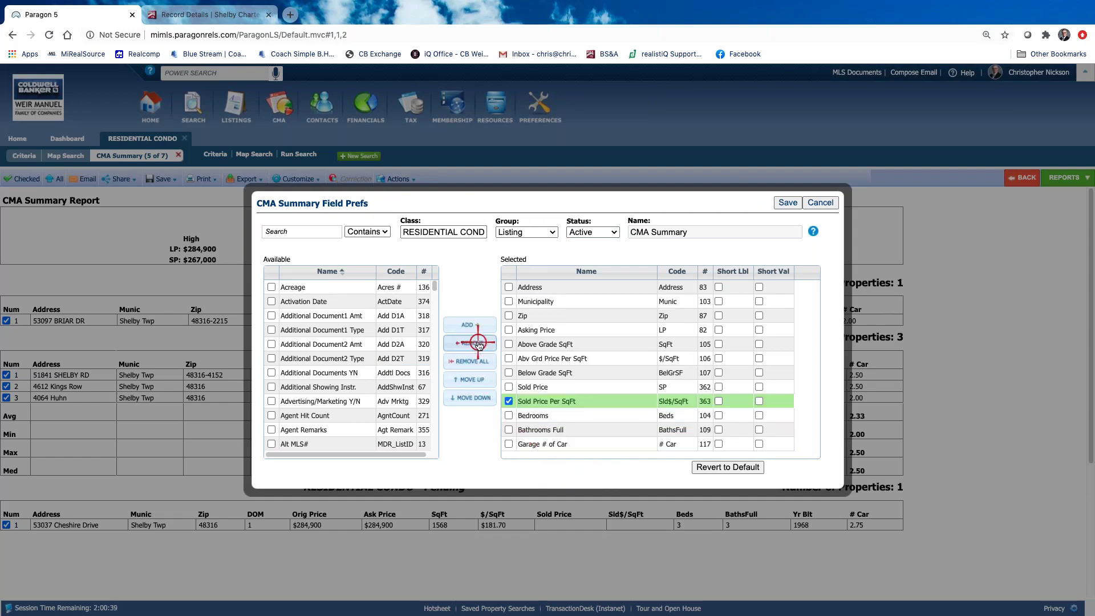
click(478, 344)
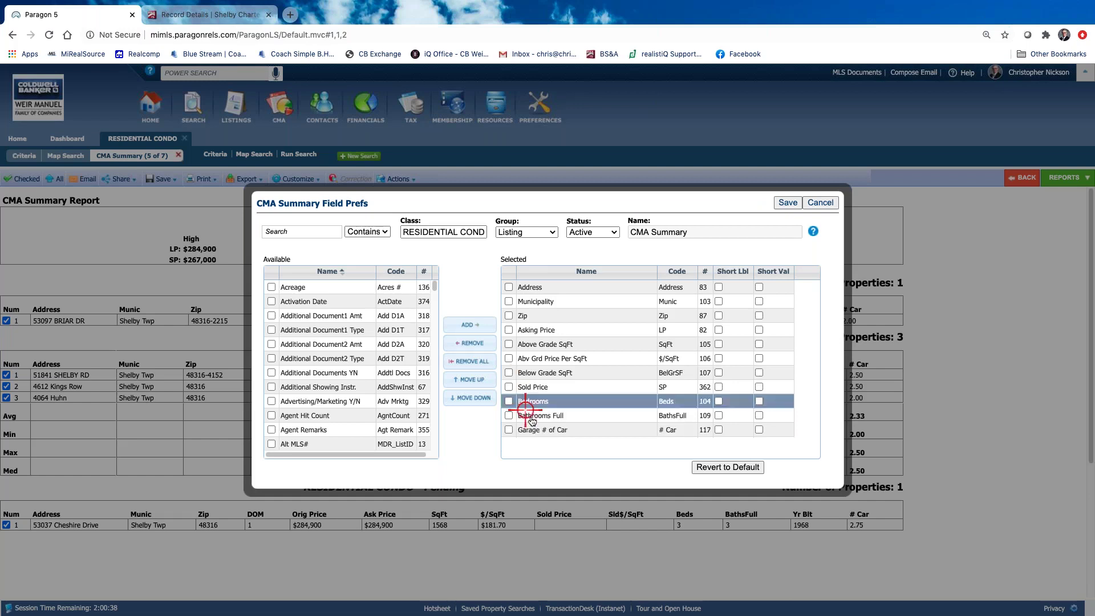
click(509, 386)
click(478, 343)
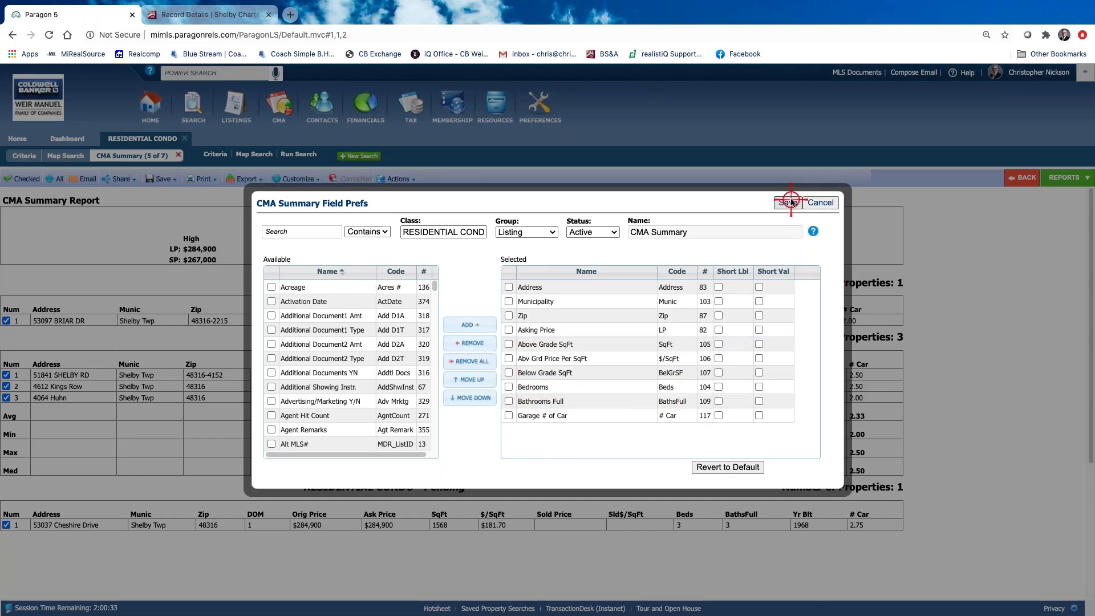
click(790, 202)
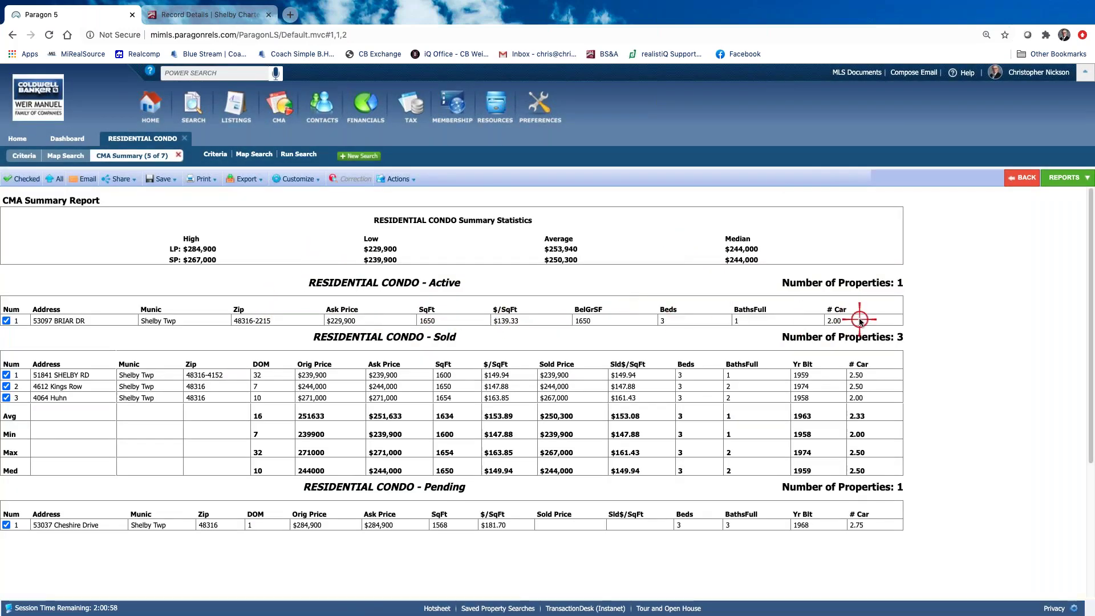
click(293, 178)
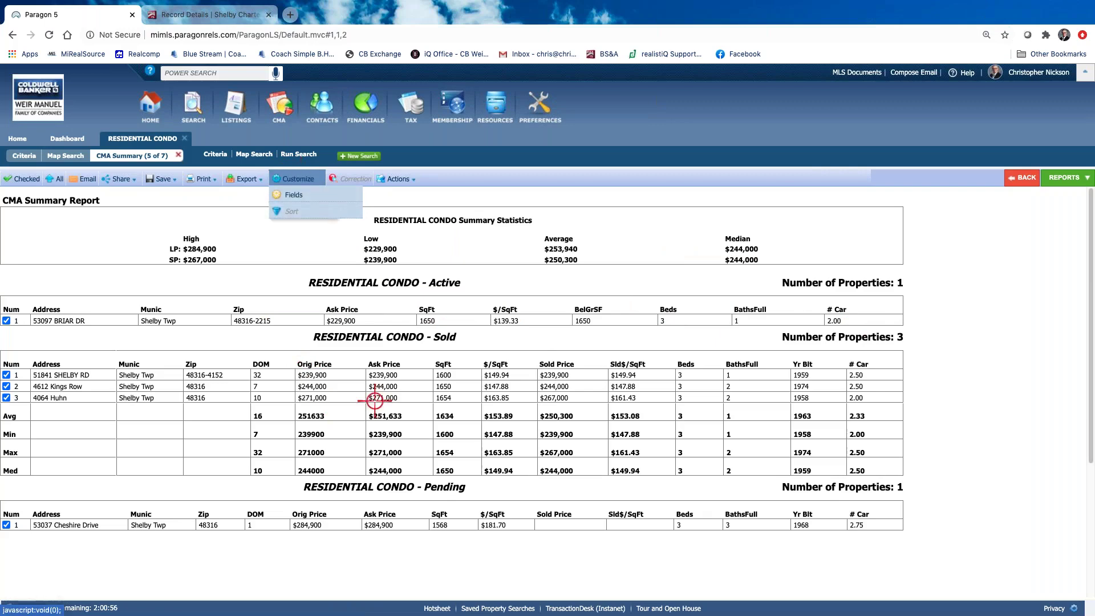
click(426, 336)
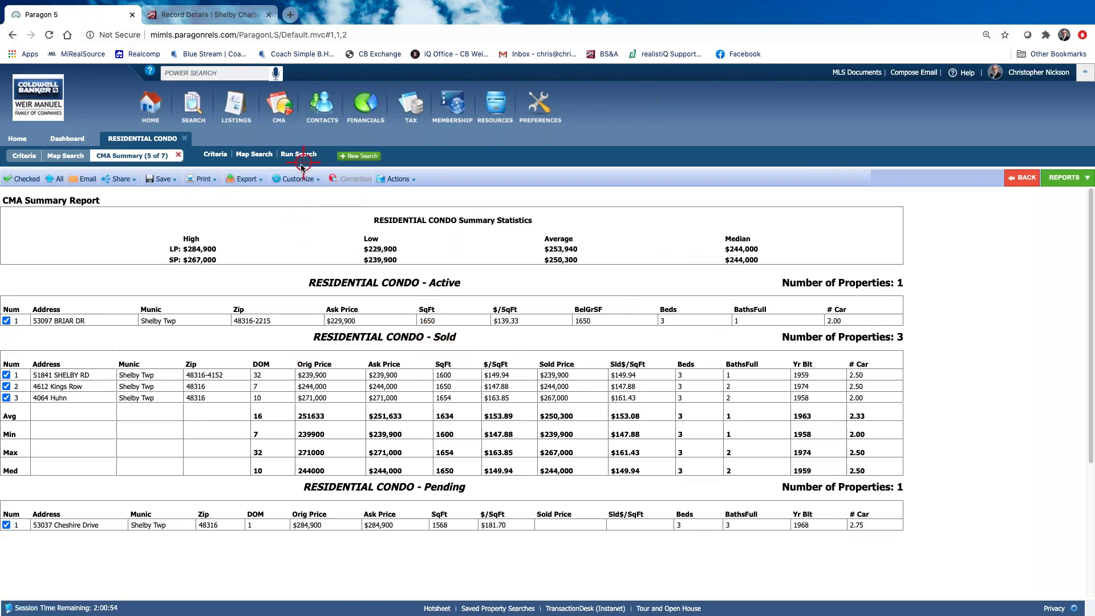
Open the field preferences for Sold listings and move Year Built above Garage # of Car
click(293, 178)
click(291, 190)
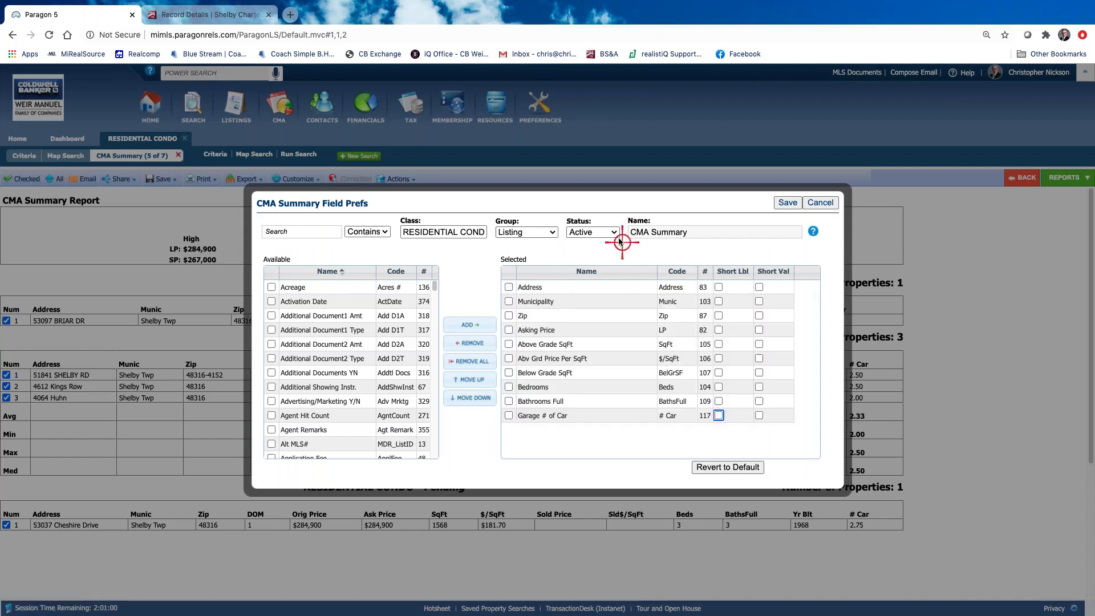
click(615, 233)
click(599, 247)
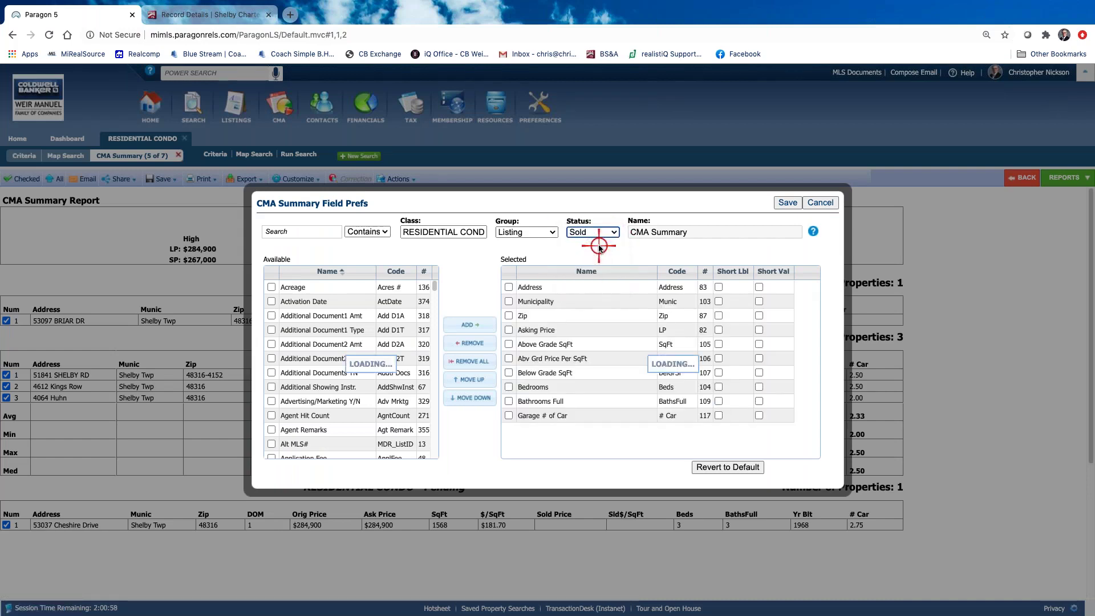
drag(530, 463, 534, 431)
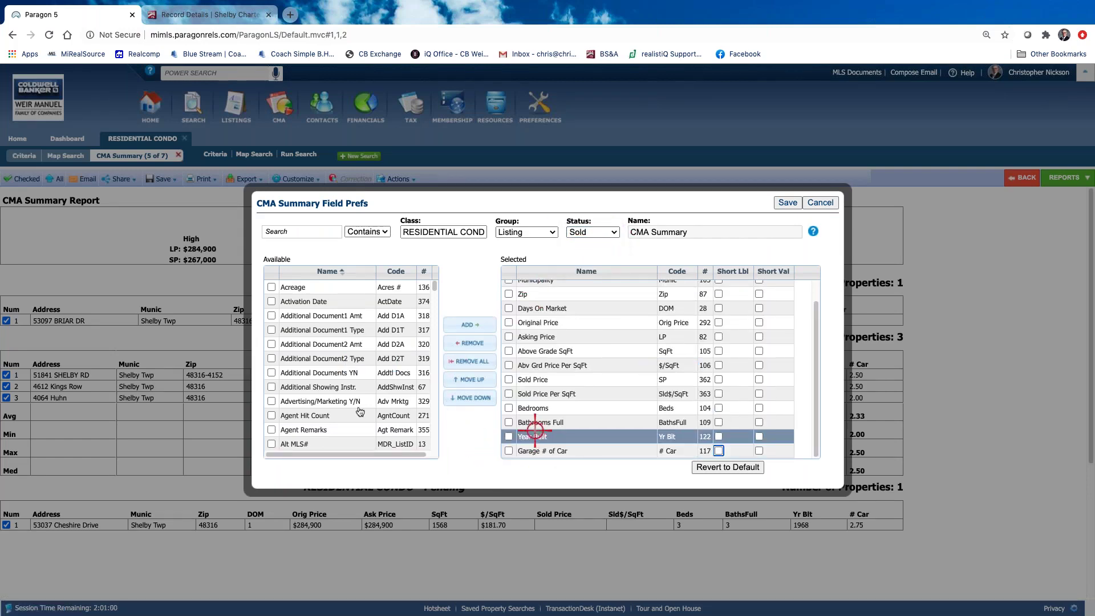
Search fields for 'be' and add Bedroom 1 Length/Width, Bedroom 2 Length and Bedroom 3 Width
click(276, 232)
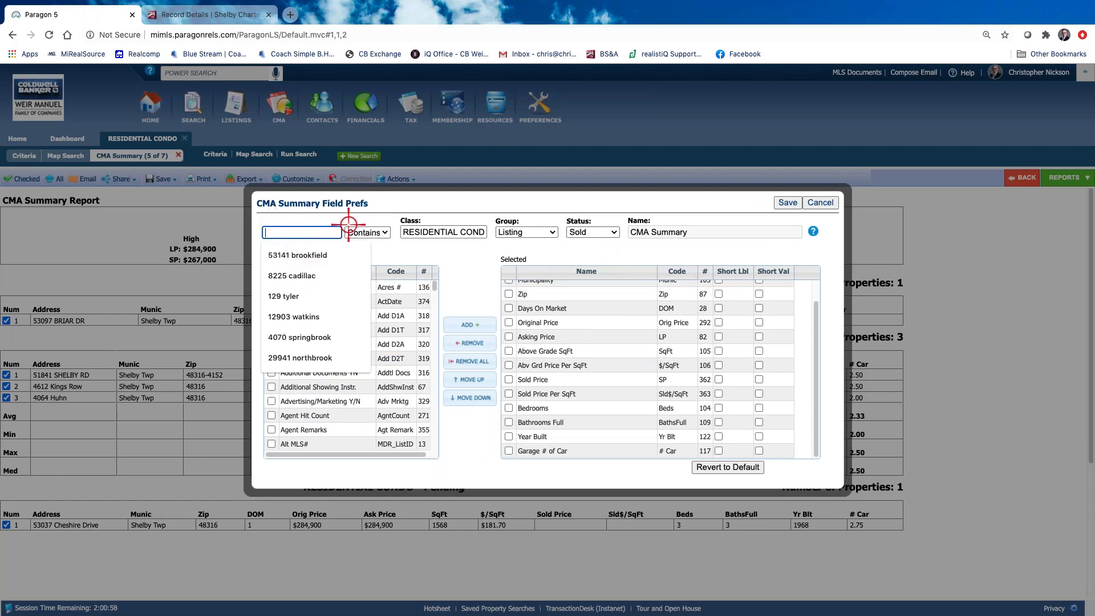
text(bedroo)
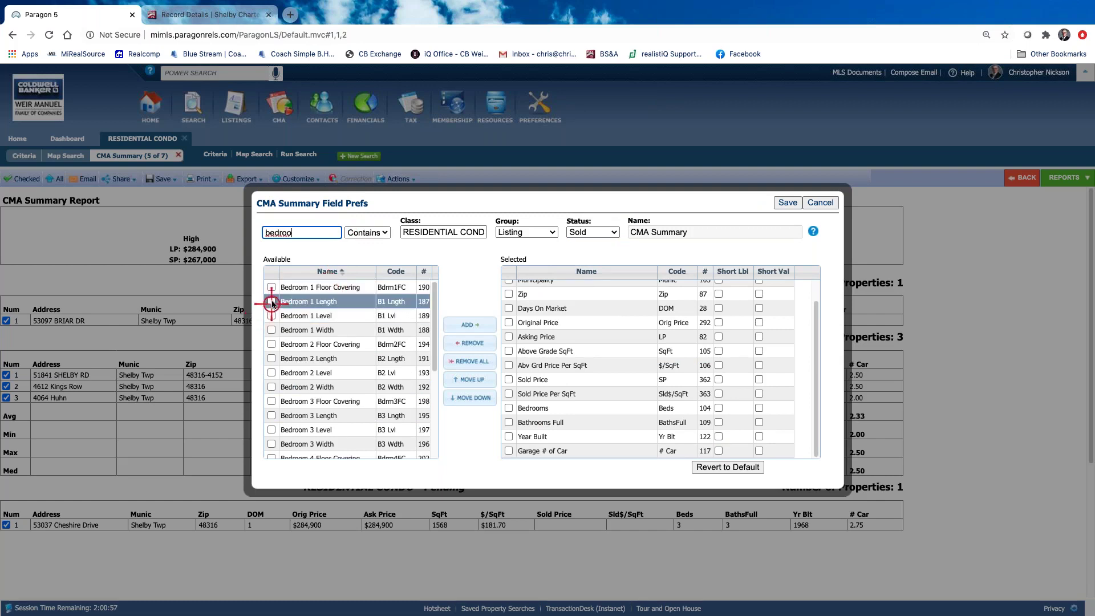
click(271, 301)
click(271, 329)
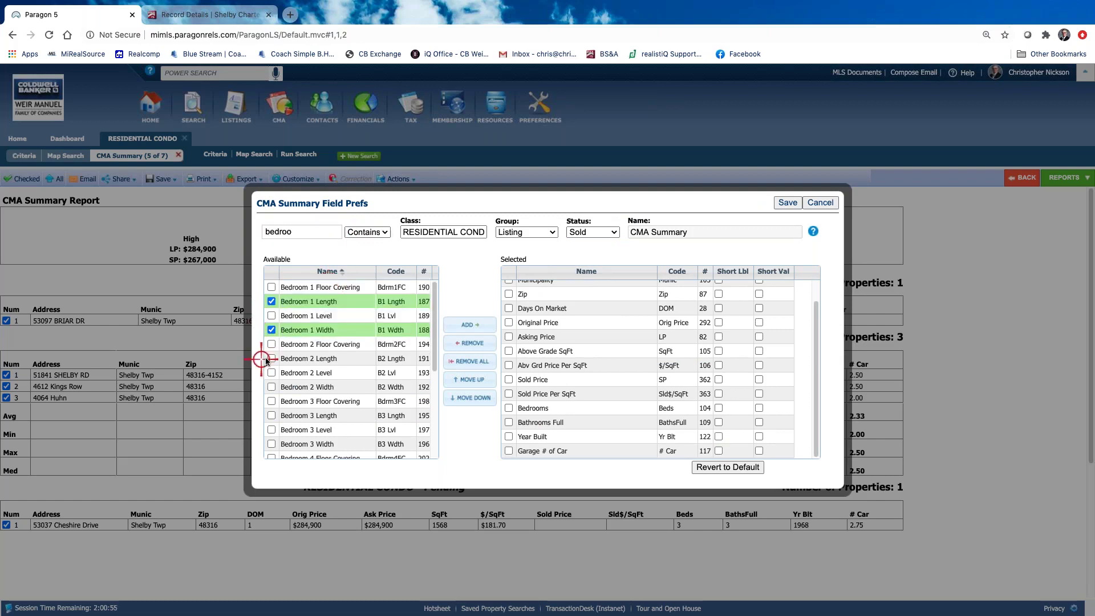
click(272, 358)
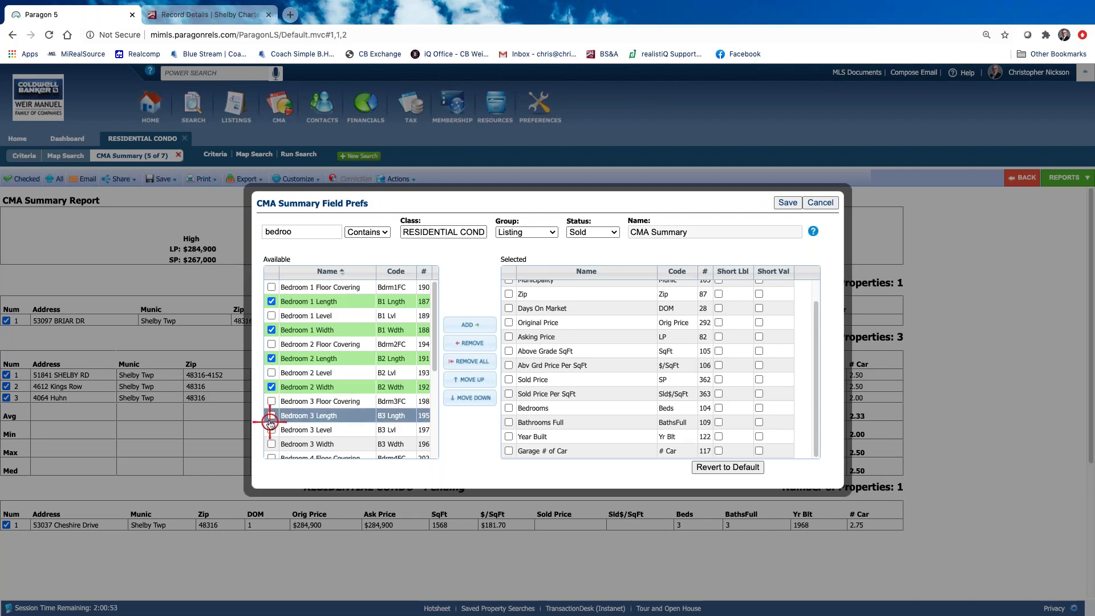
click(271, 443)
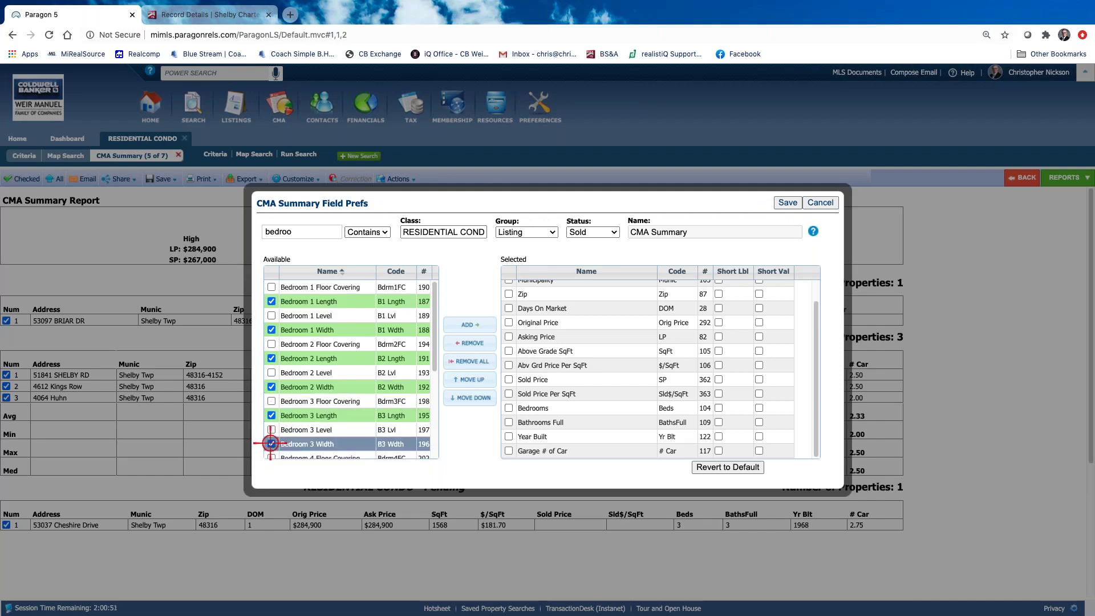
click(476, 328)
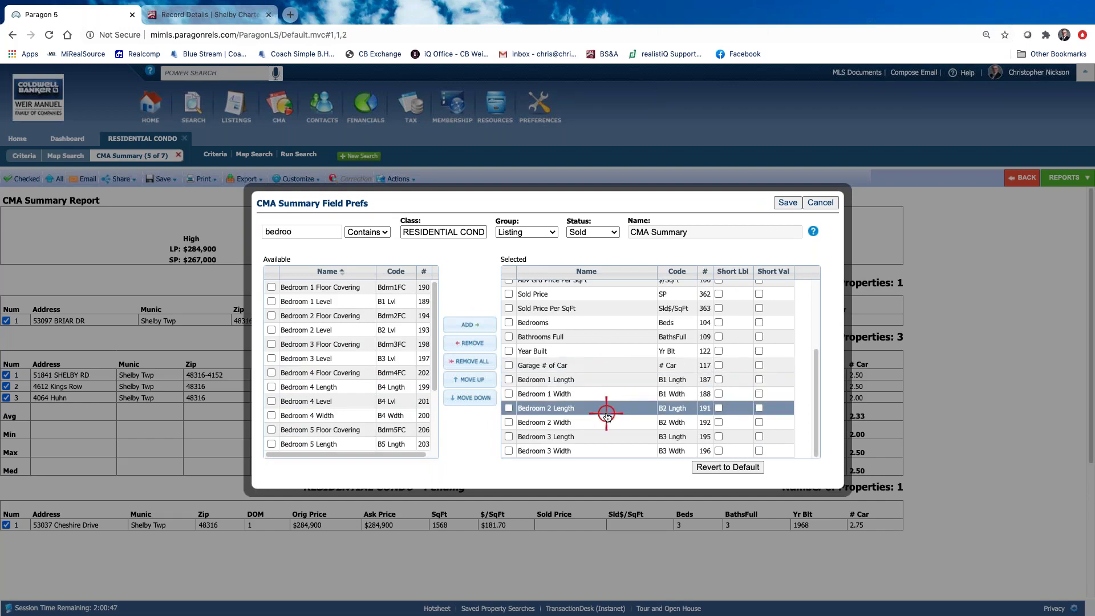
Remove Year Built, Garage # of Car and Abv Grd Price Per SqFt from the Sold fields
mouse_move(606, 412)
mouse_down()
mouse_move(611, 391)
mouse_move(609, 406)
mouse_up()
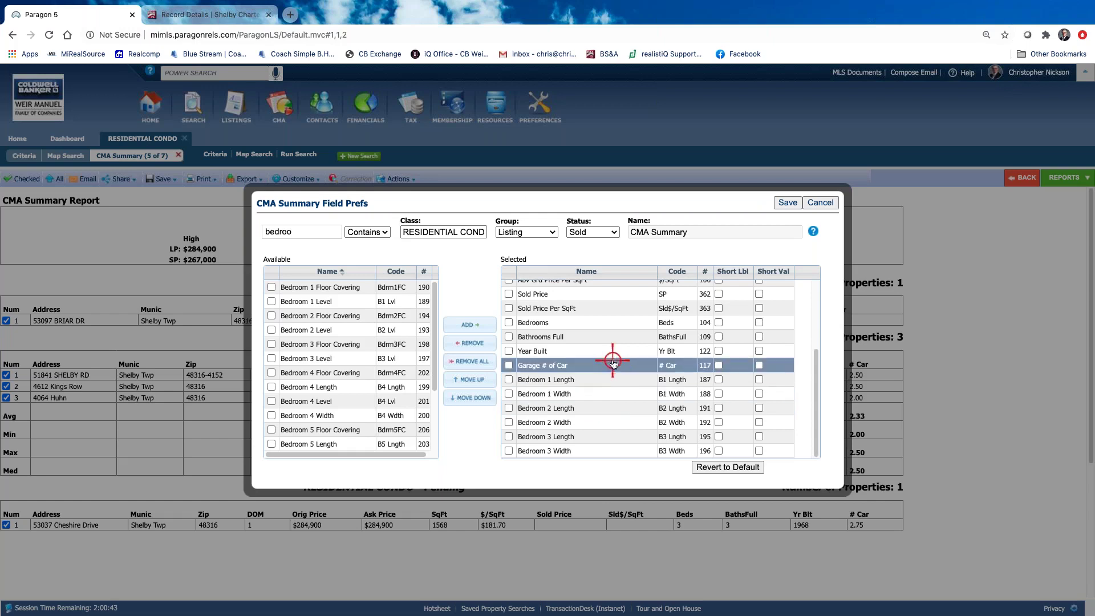
click(509, 350)
click(469, 342)
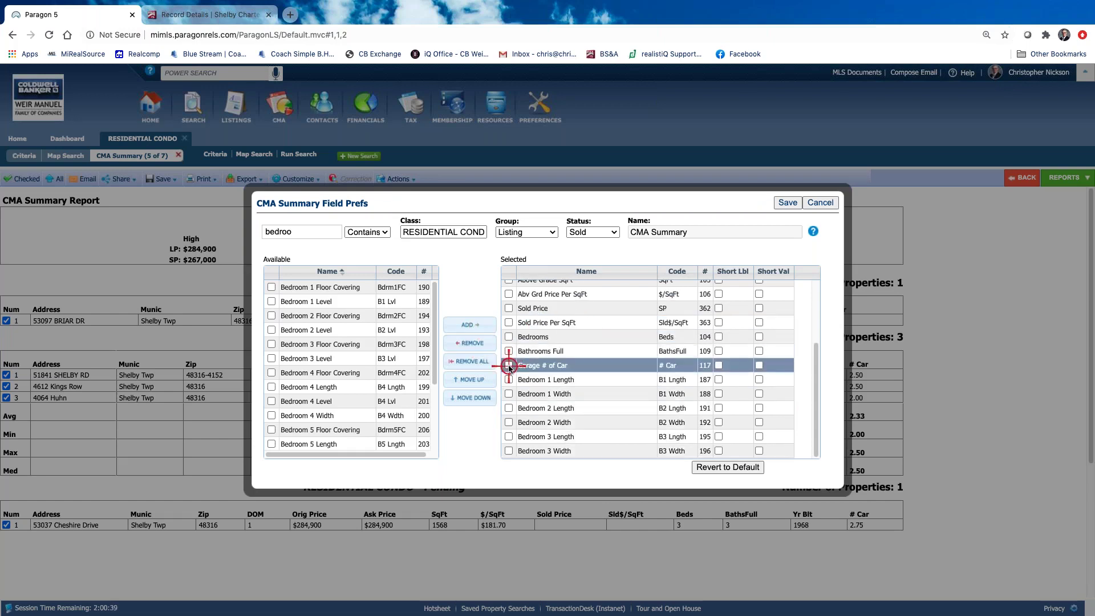
click(508, 365)
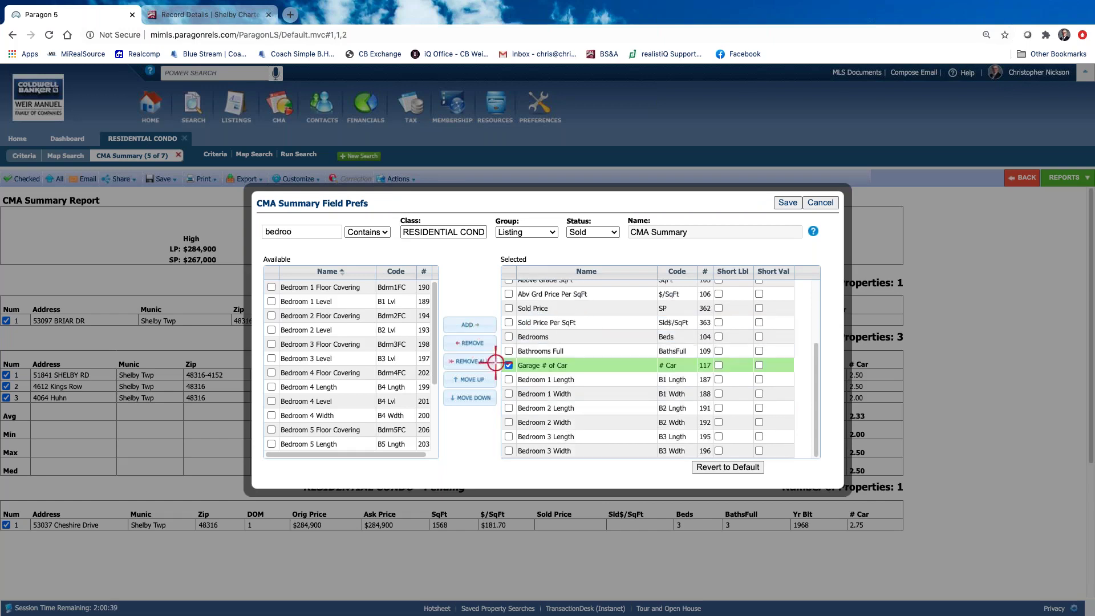
click(474, 341)
click(594, 395)
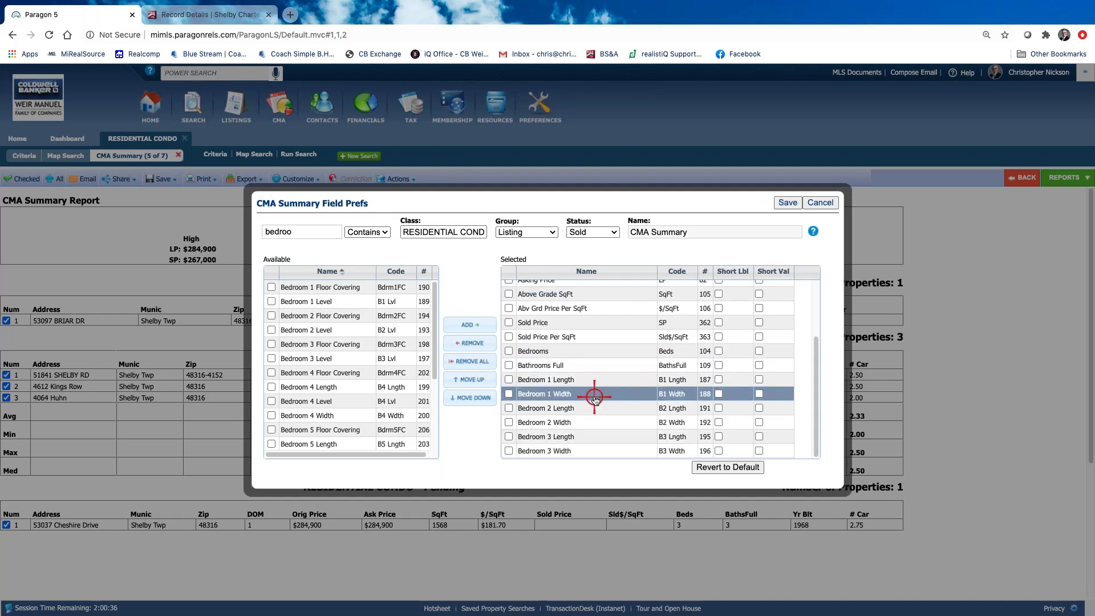
scroll(594, 395, up, 3)
click(582, 390)
click(564, 376)
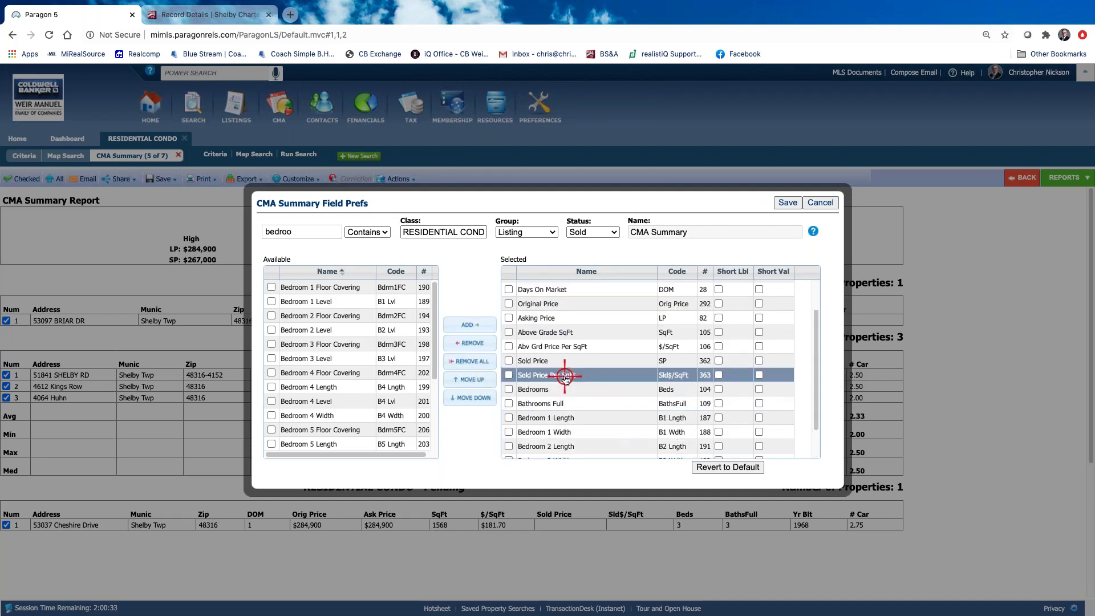
click(510, 349)
click(469, 342)
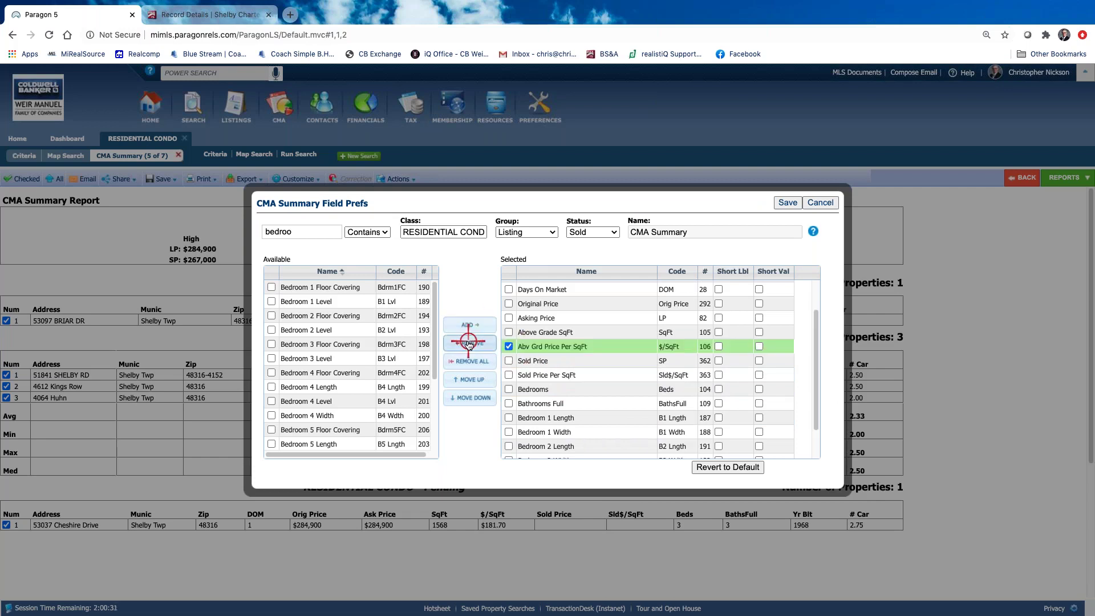
Remove Days On Market and Zip from the Sold fields, then save to refresh the report
click(588, 404)
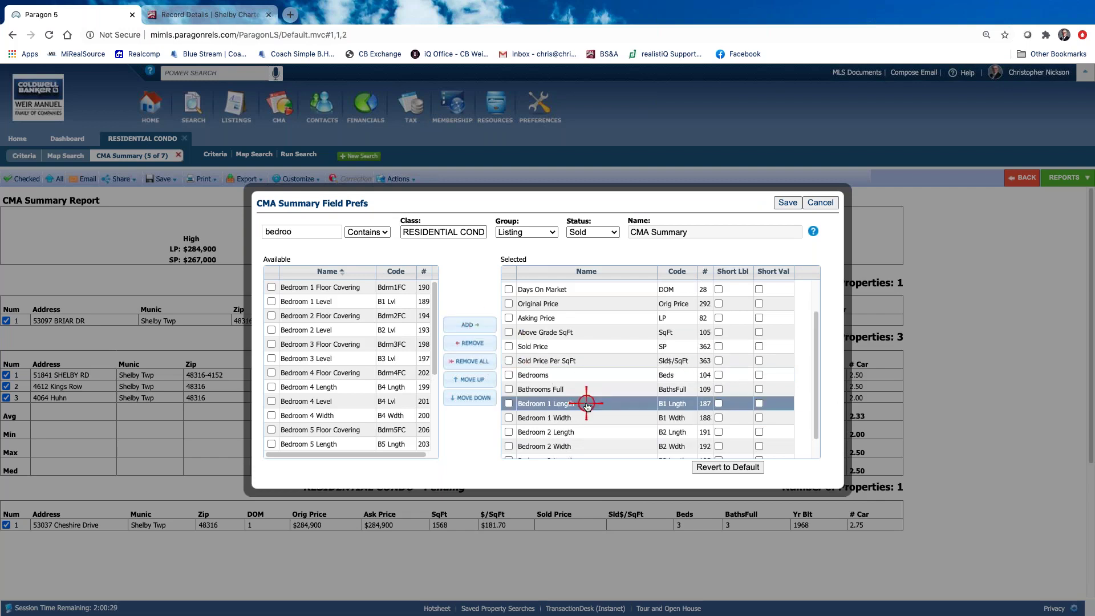
scroll(587, 403, up, 2)
click(513, 331)
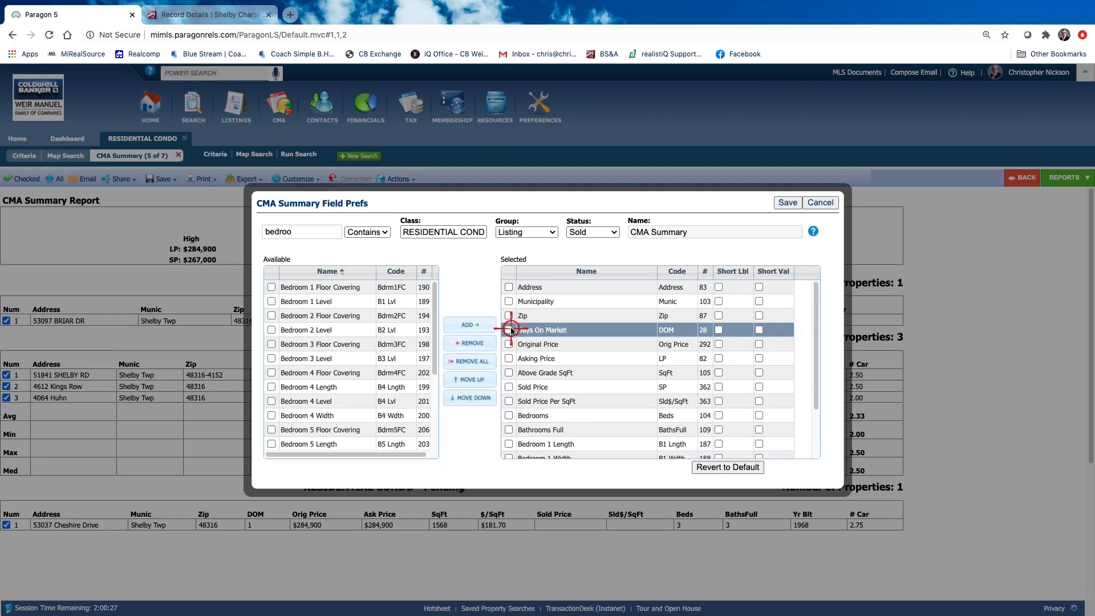
click(475, 342)
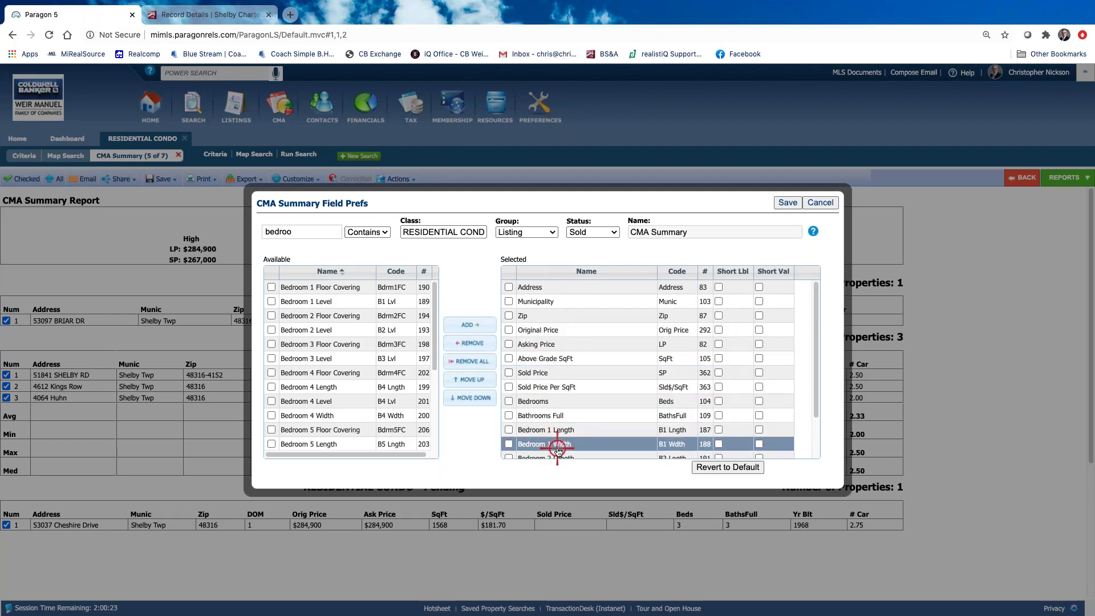
click(472, 345)
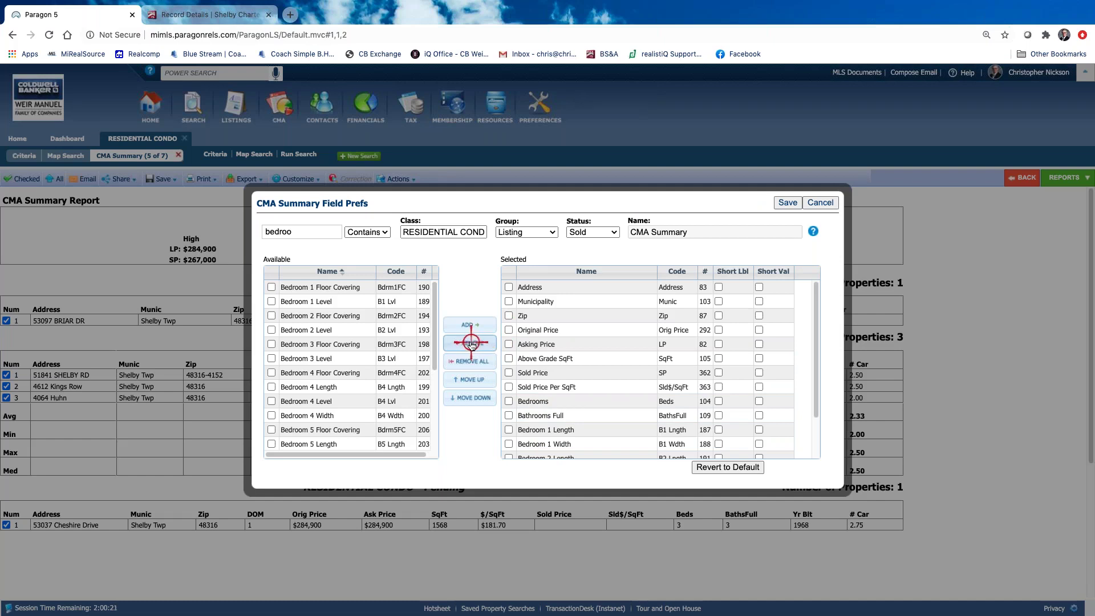
click(515, 360)
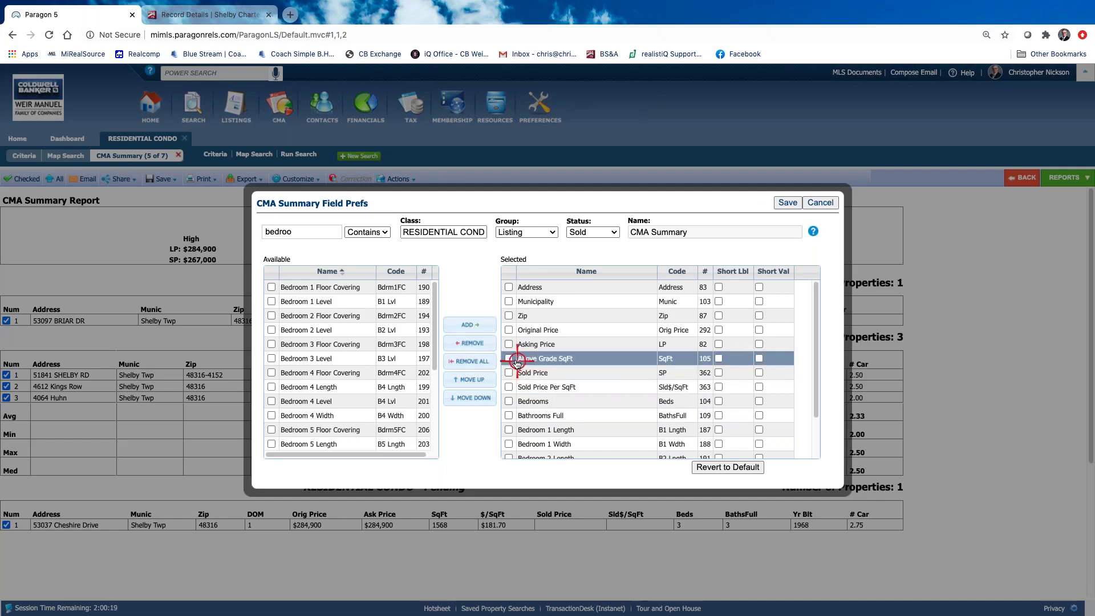
click(509, 315)
click(472, 344)
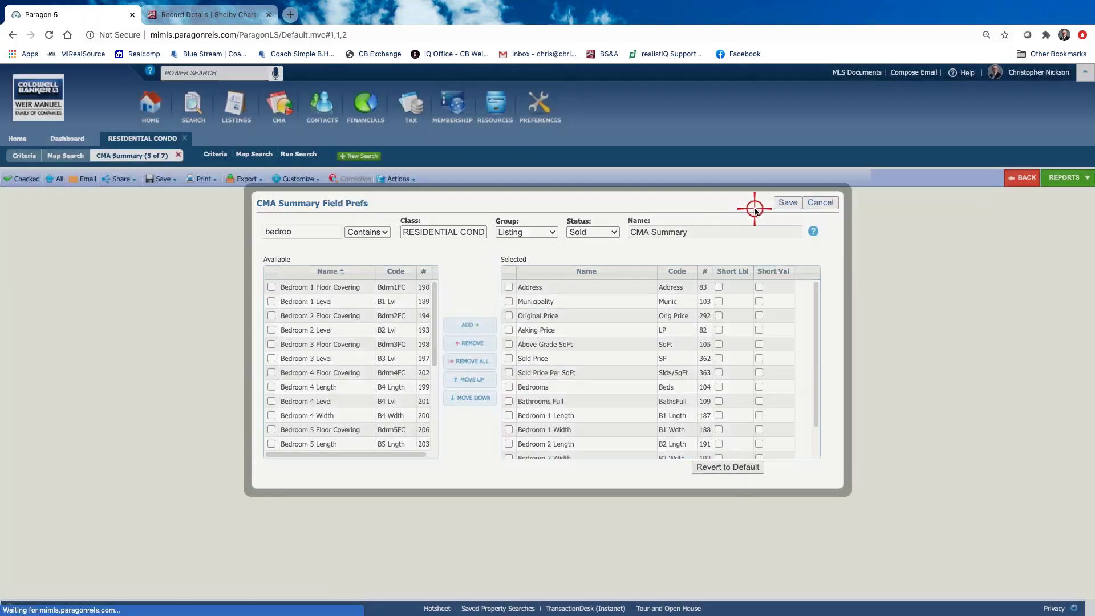
click(787, 203)
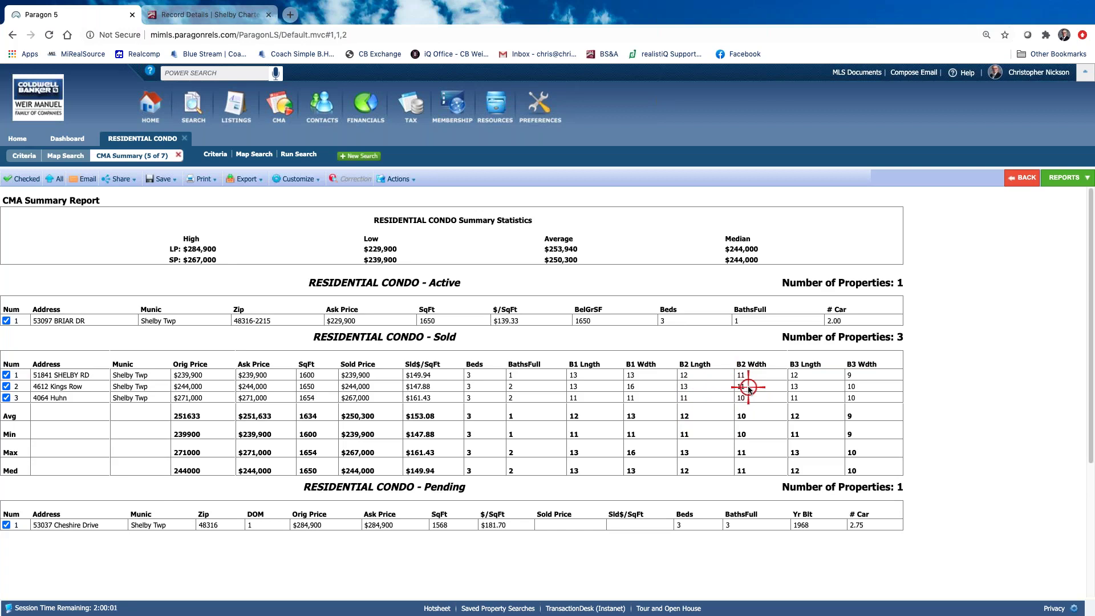
Show the CMA Summary field preferences for Pending listings and save them
click(296, 172)
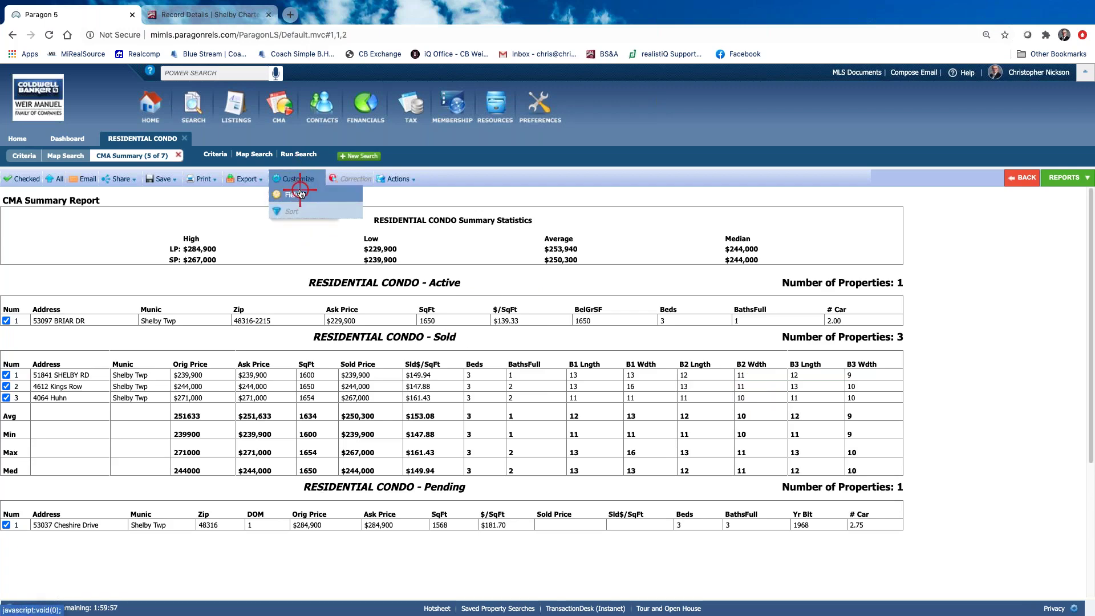
click(300, 194)
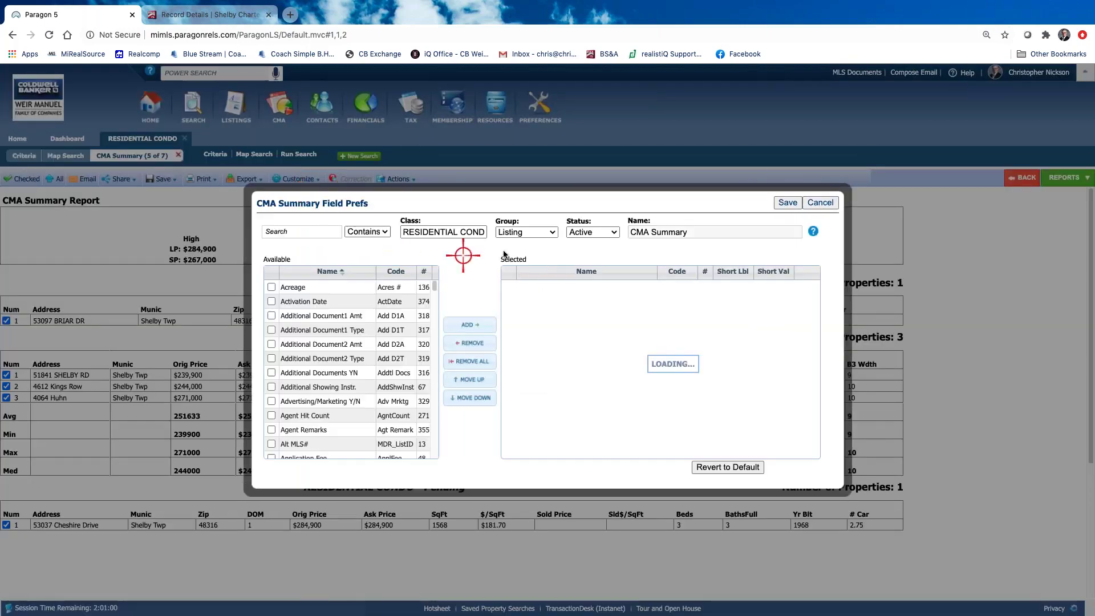
click(611, 233)
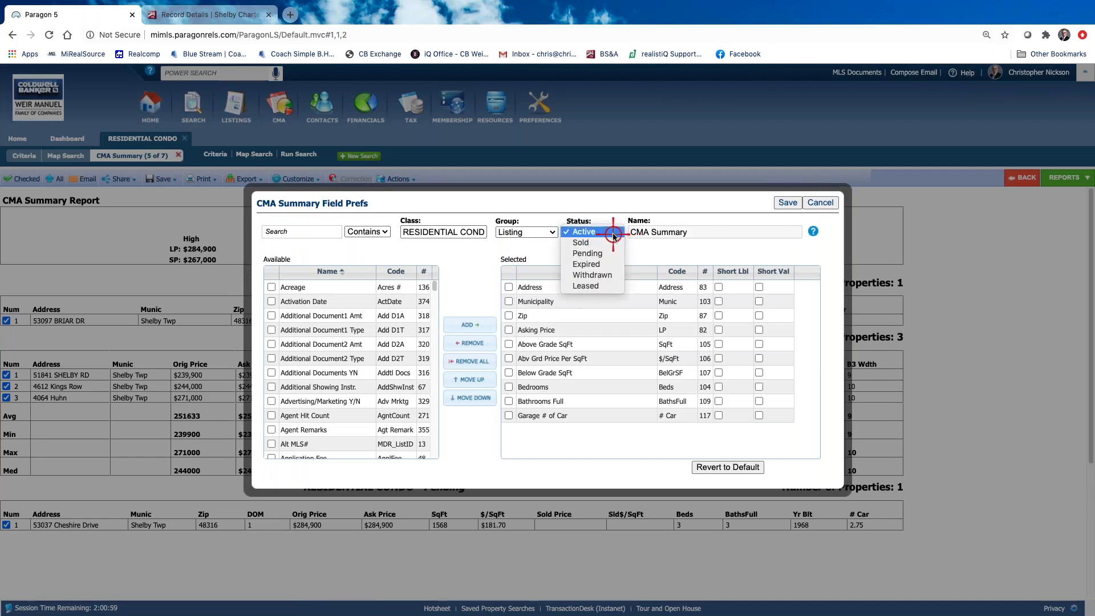
click(585, 254)
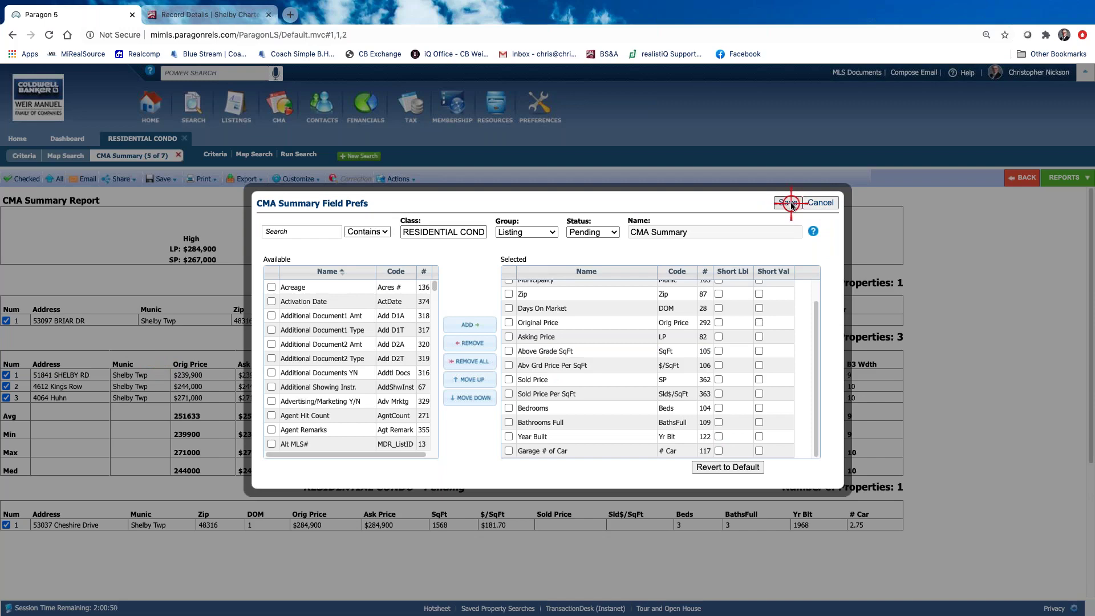
click(789, 203)
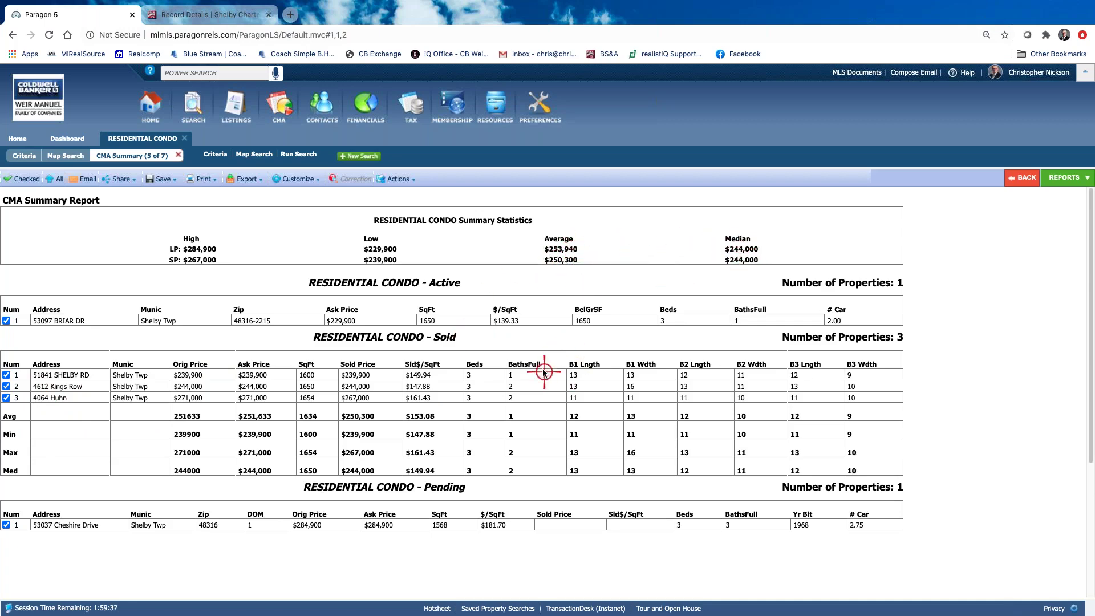
Review the CMA Summary statistics for the five checked condos, then bring up the report options
scroll(542, 371, down, 4)
scroll(542, 371, up, 4)
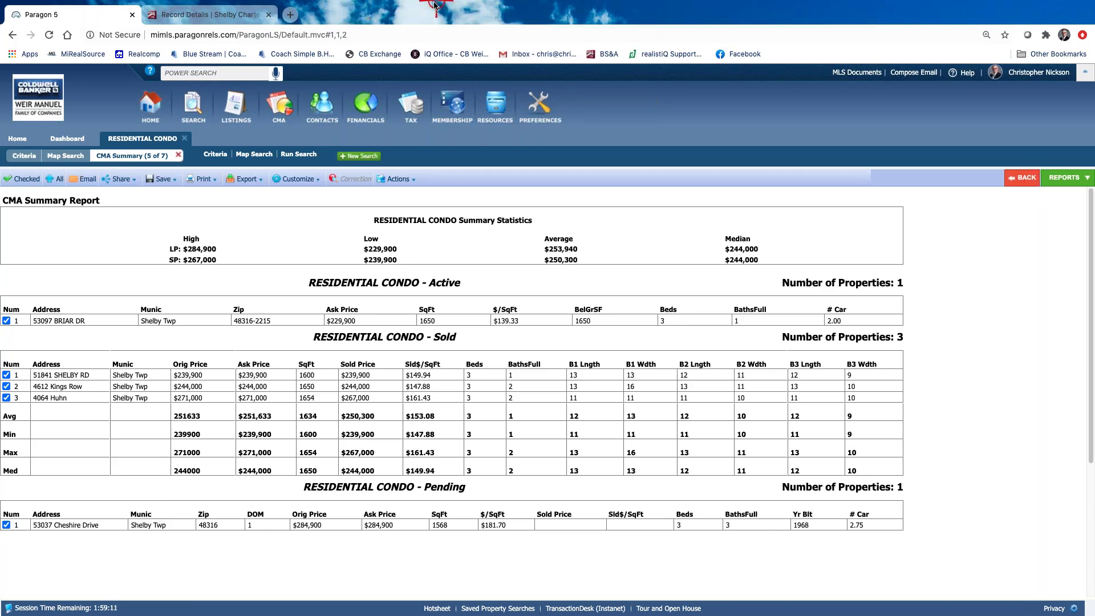
mouse_move(427, 9)
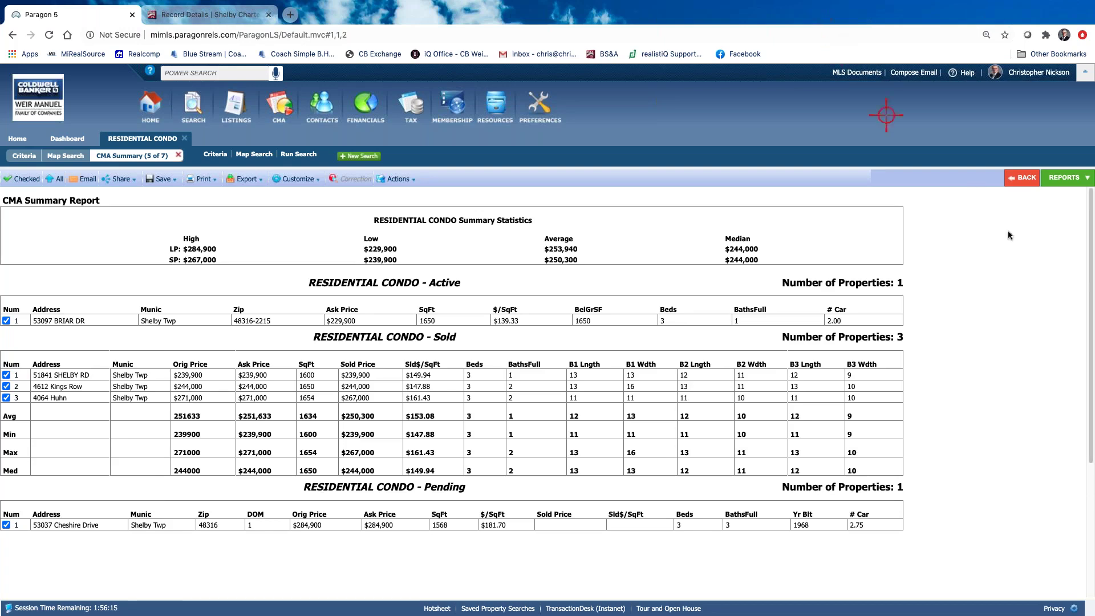
click(1067, 180)
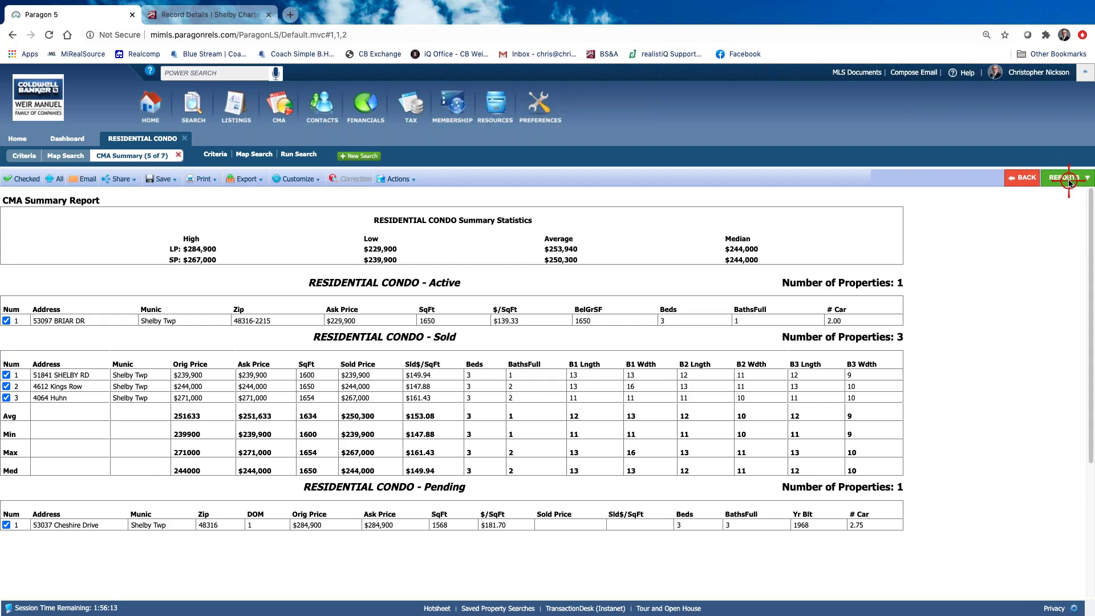
click(1068, 181)
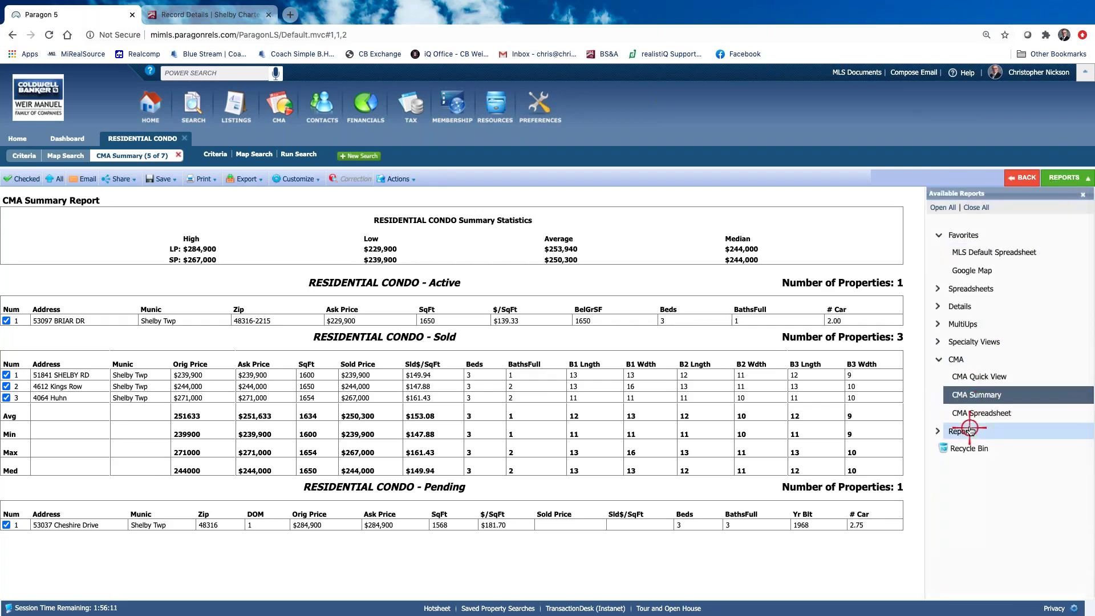
click(982, 415)
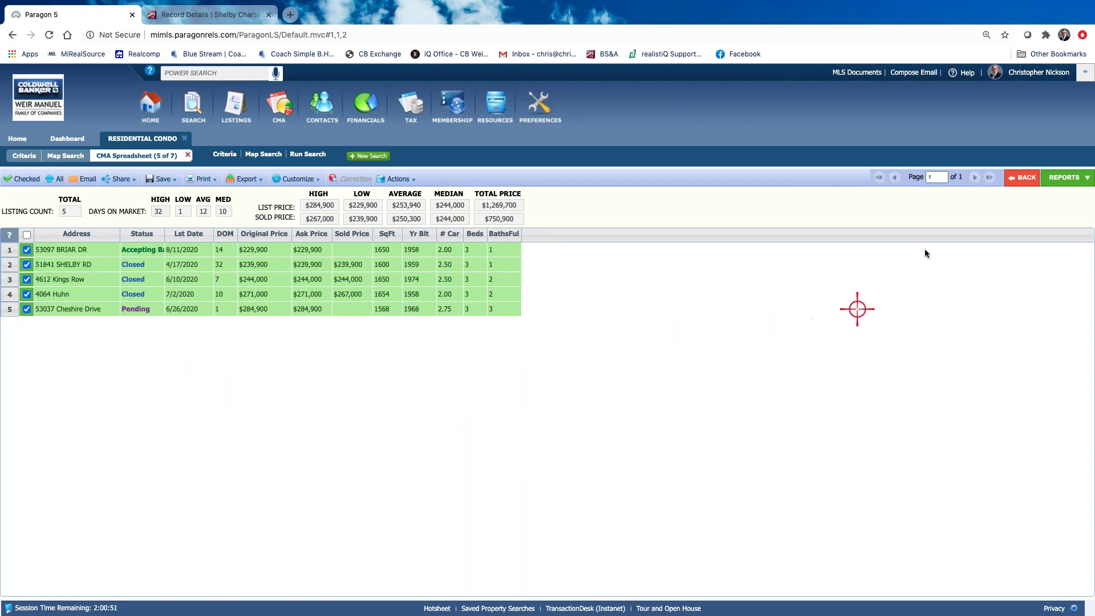
click(1070, 178)
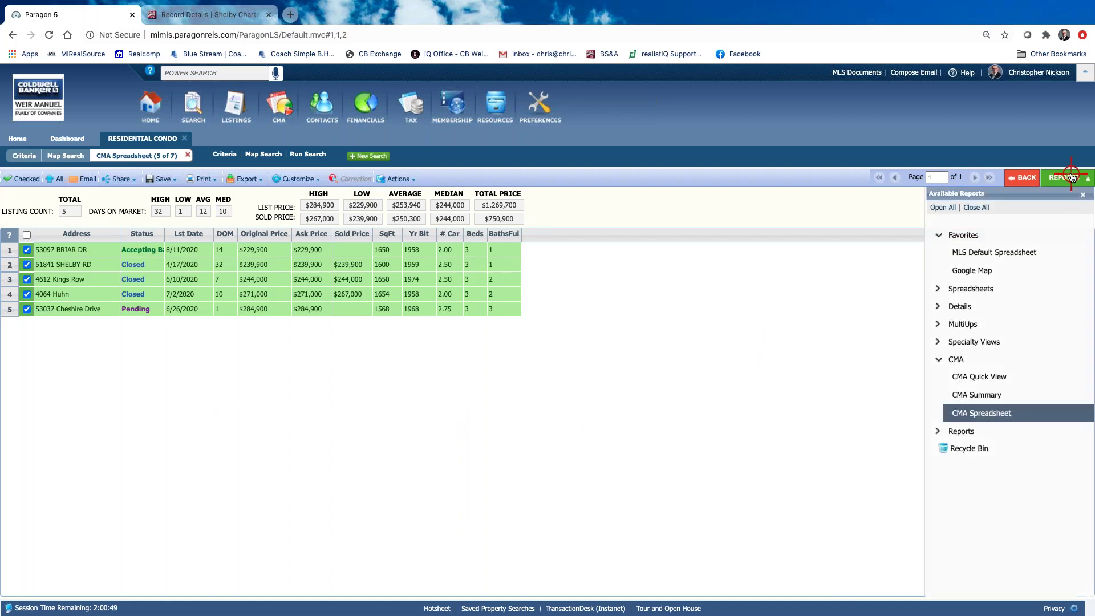
click(969, 395)
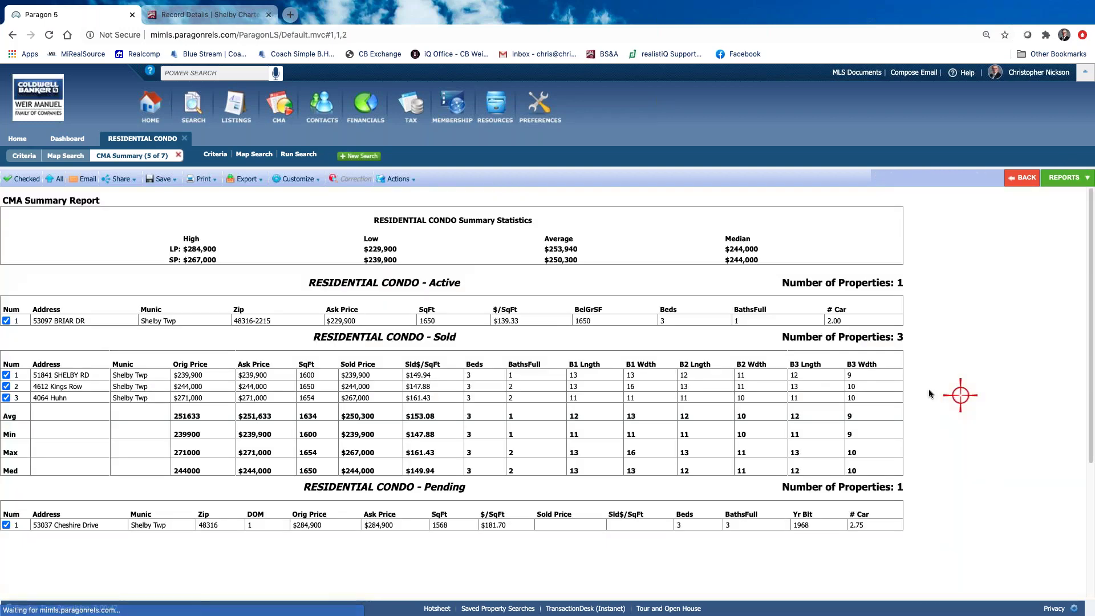
click(255, 181)
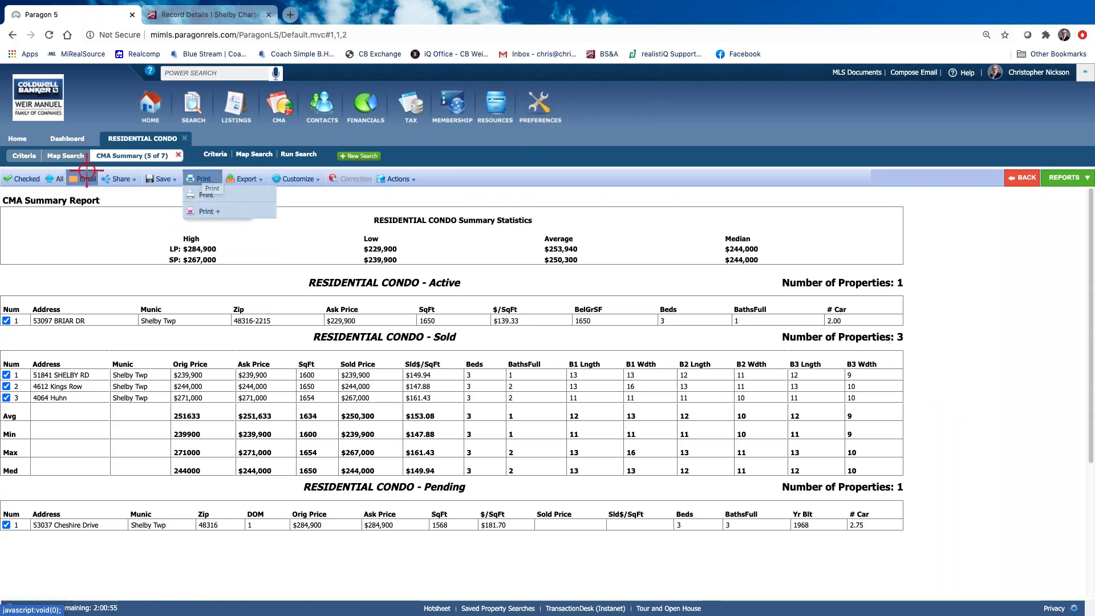
Start a hyperlink email of the selected listings and add the CMA Summary report
click(83, 180)
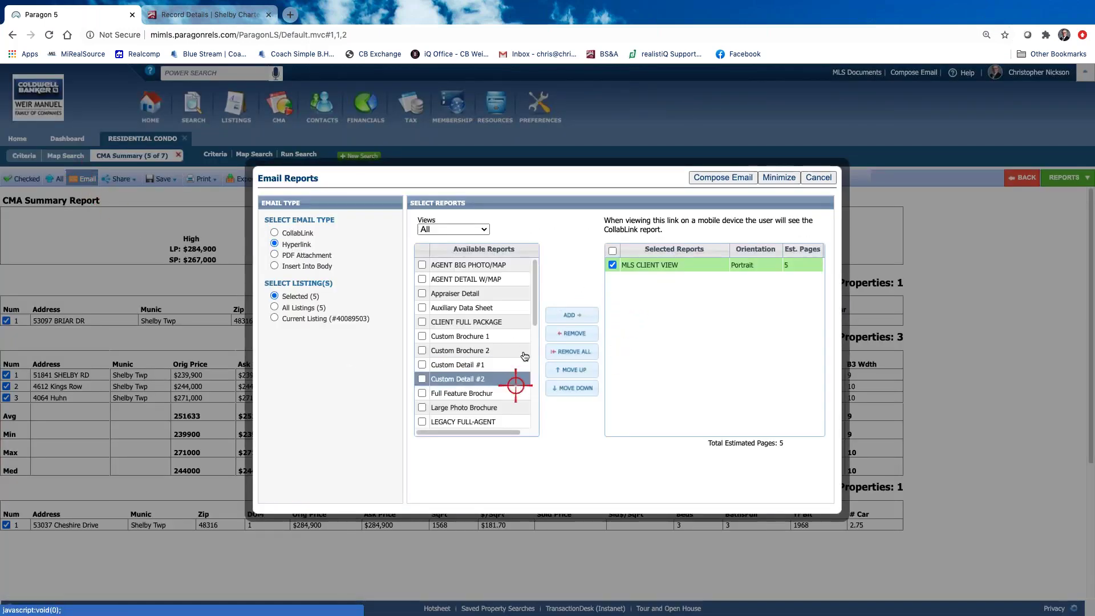
scroll(536, 331, down, 1)
drag(543, 384, 542, 415)
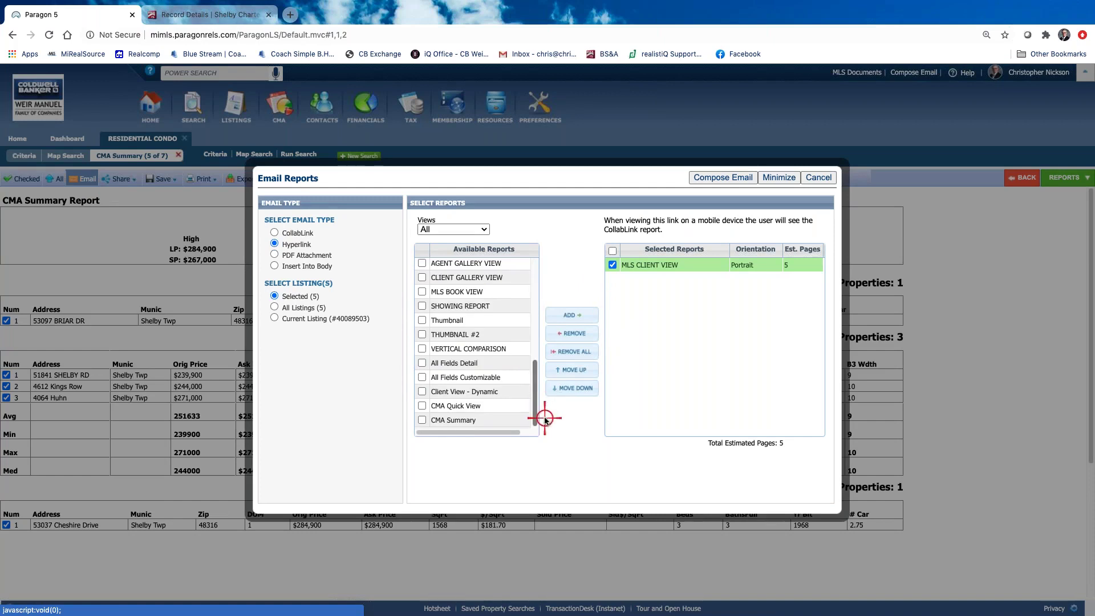
click(422, 420)
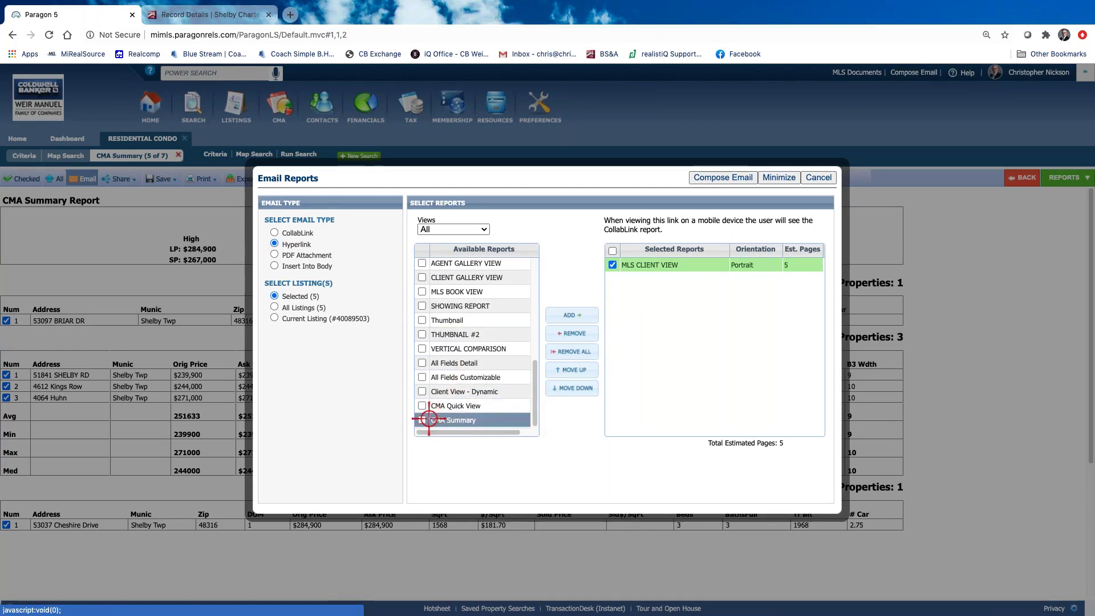
click(422, 420)
click(572, 315)
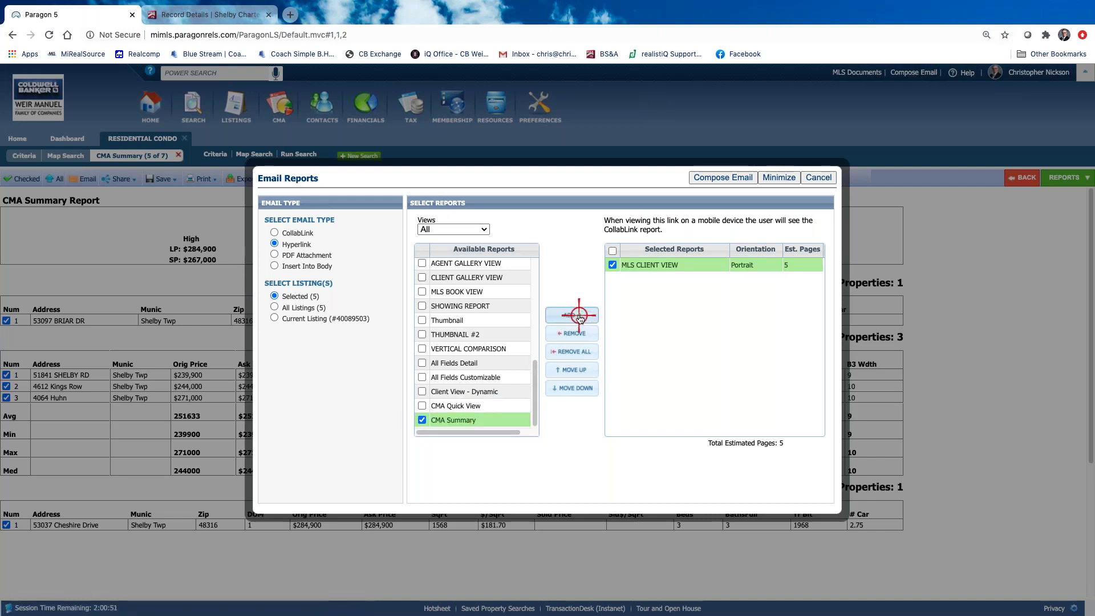
click(634, 279)
Remove MLS CLIENT VIEW so CMA Summary is the only emailed report
double_click(612, 279)
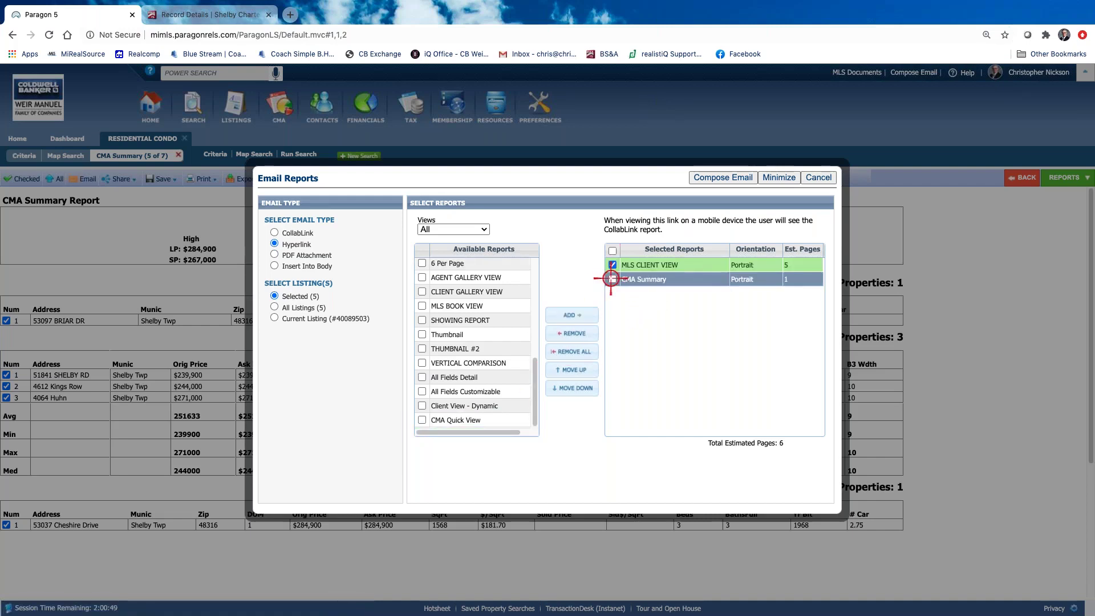
click(612, 264)
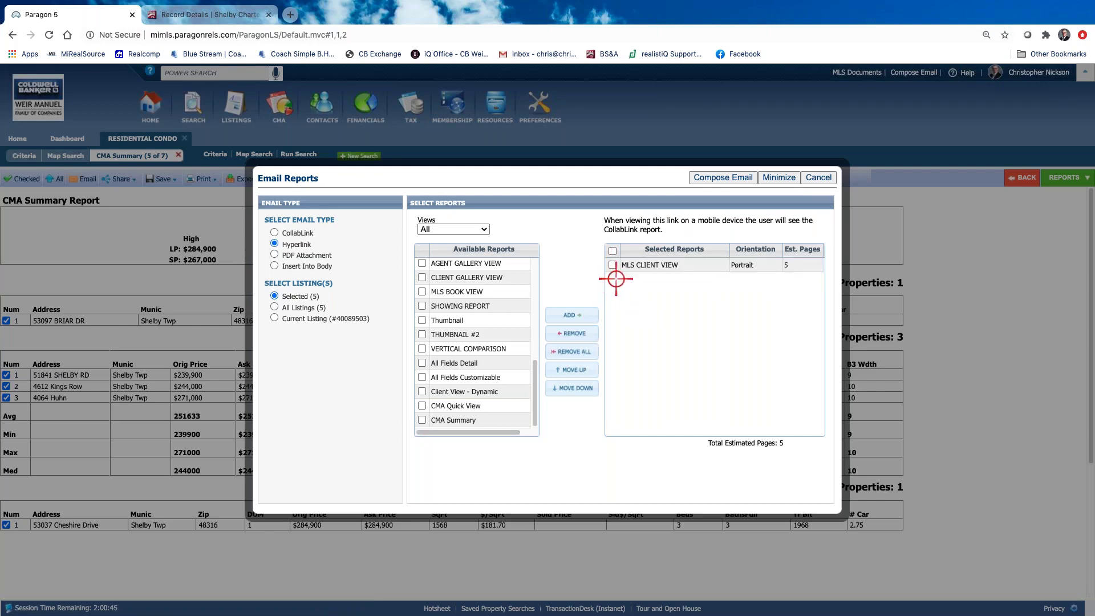
click(612, 265)
click(572, 333)
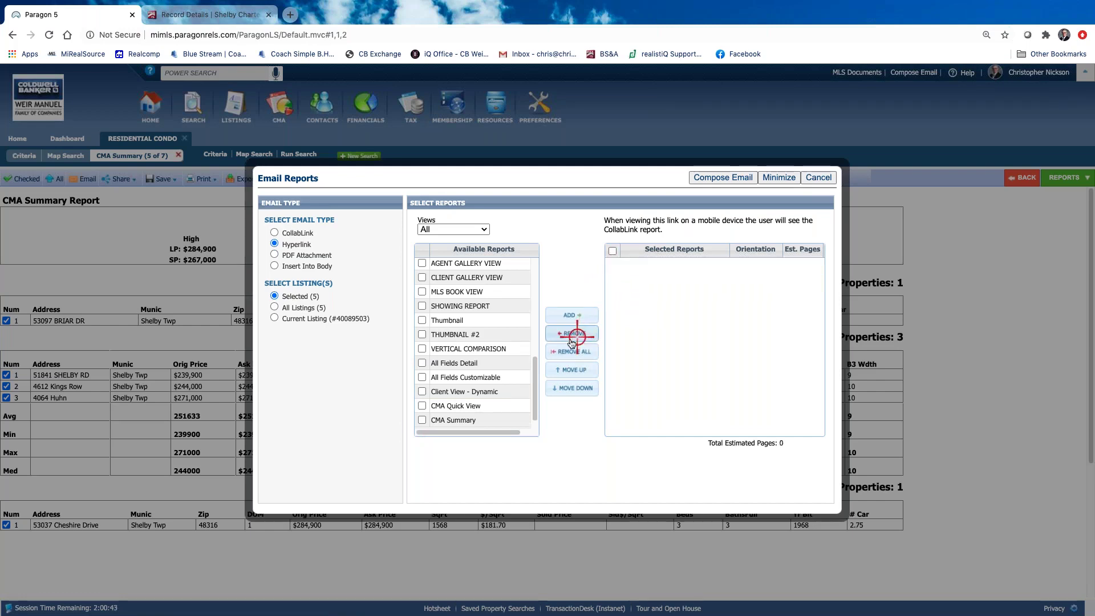
click(422, 420)
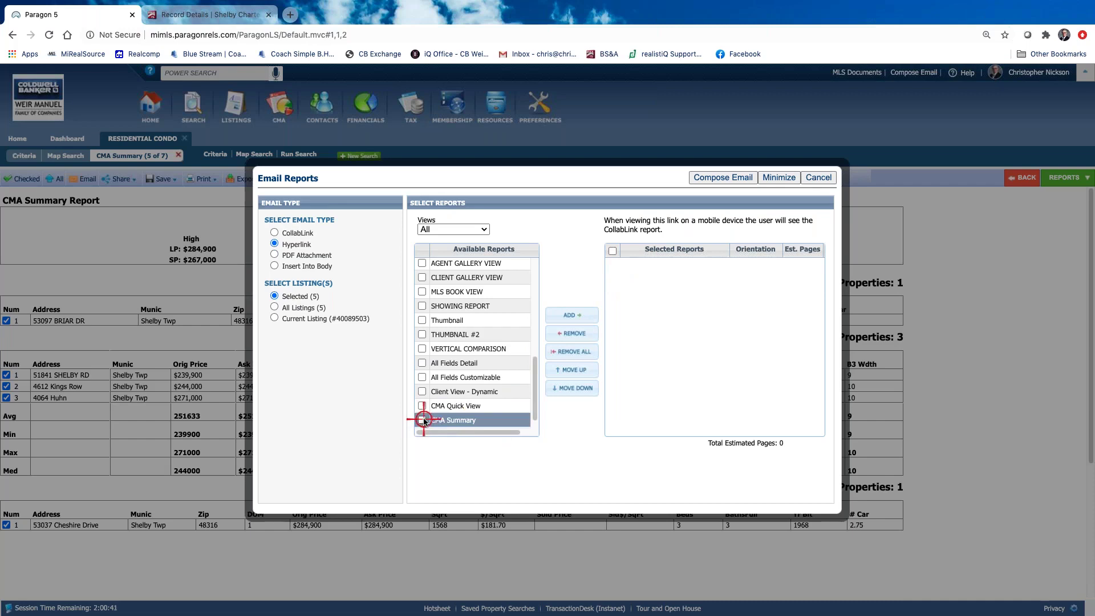
click(585, 315)
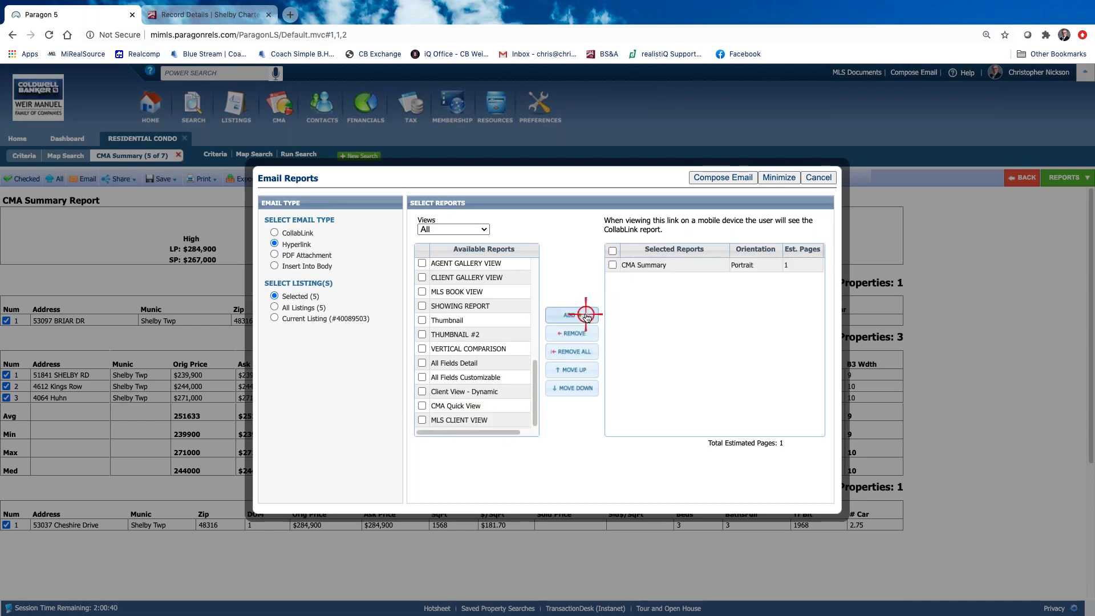
click(612, 265)
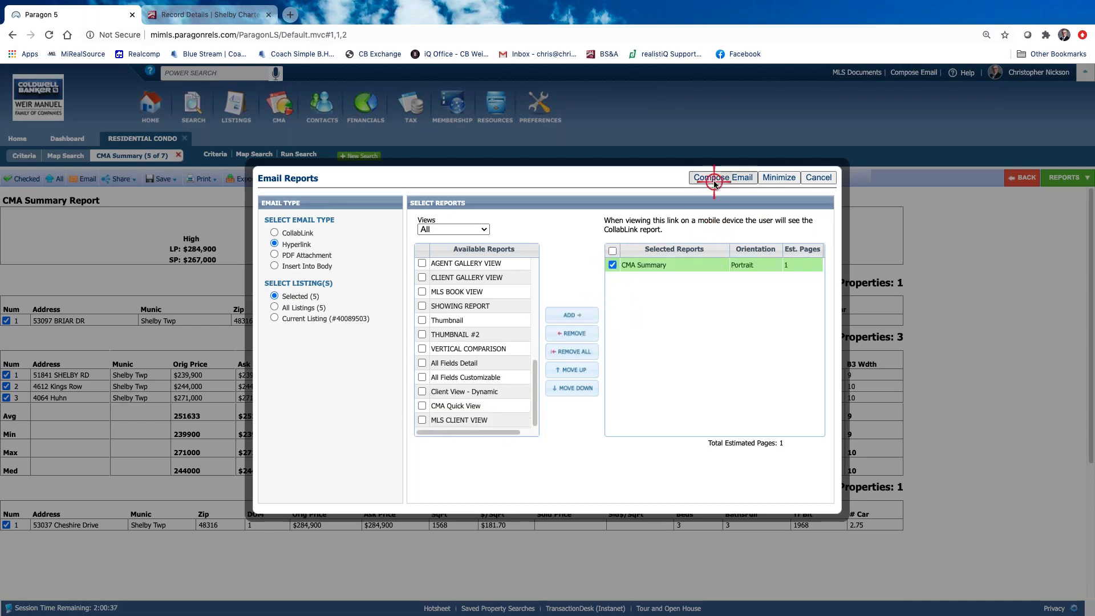
click(721, 176)
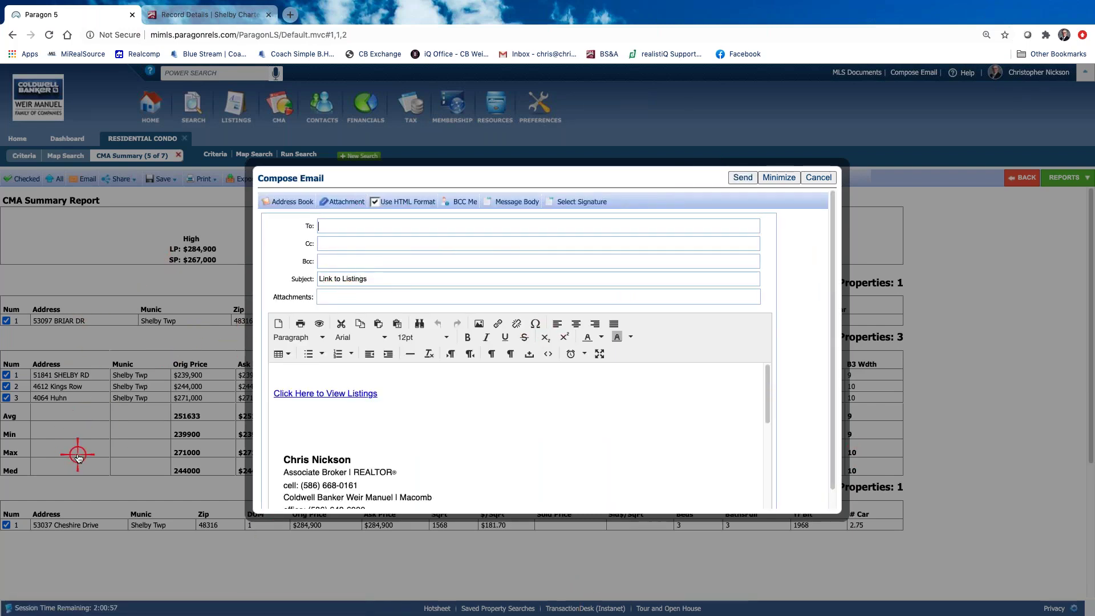
Cancel the 'Link to Listings' email draft without sending it
click(817, 179)
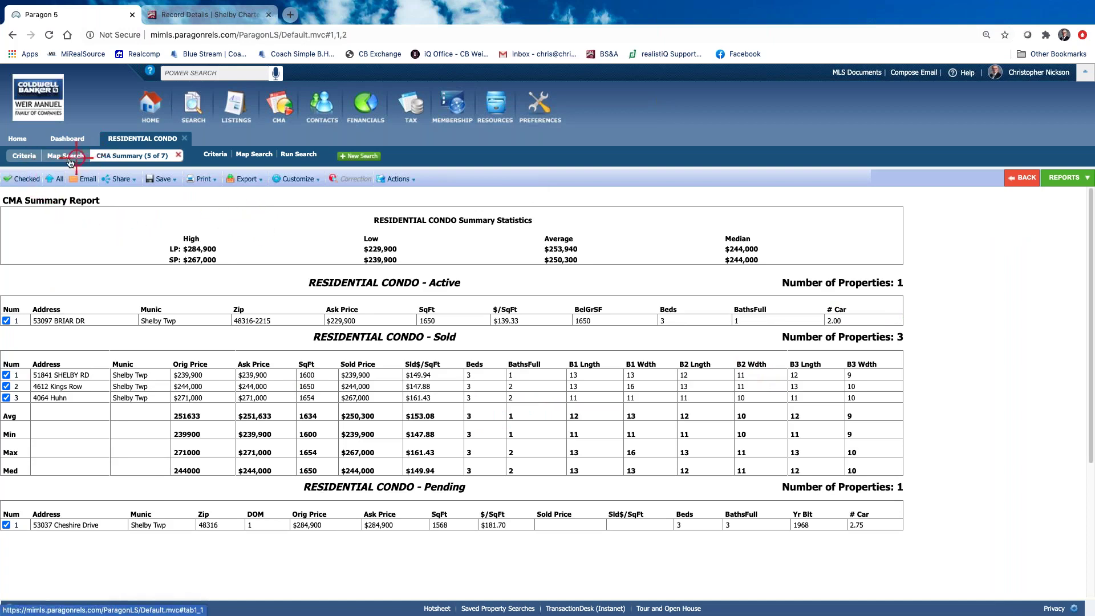
Switch back to the MLS Default Spreadsheet view from the Favorites reports
click(1064, 178)
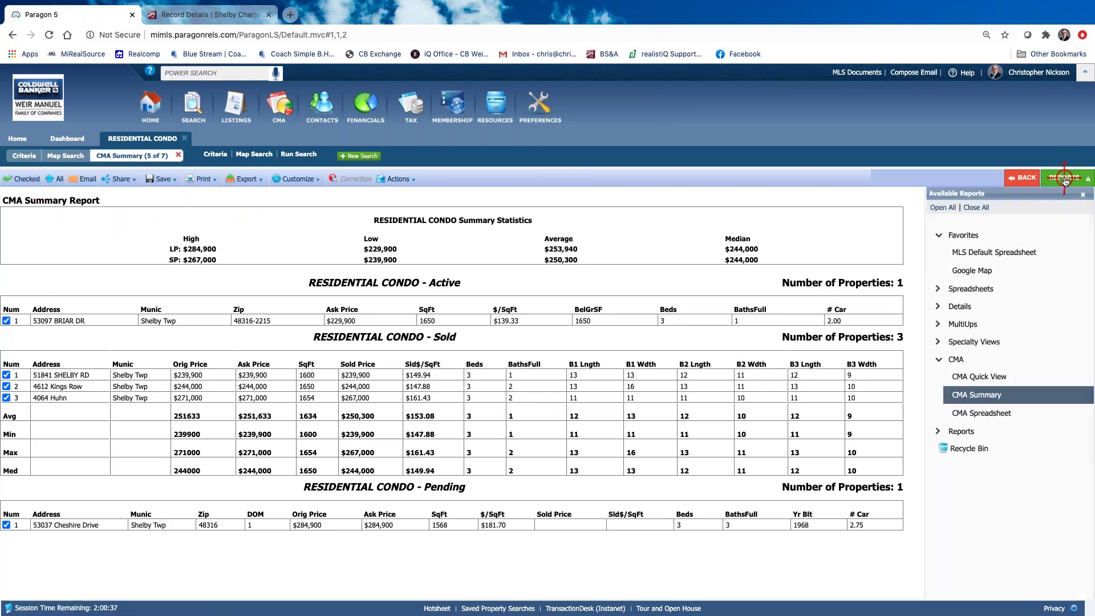
click(1040, 235)
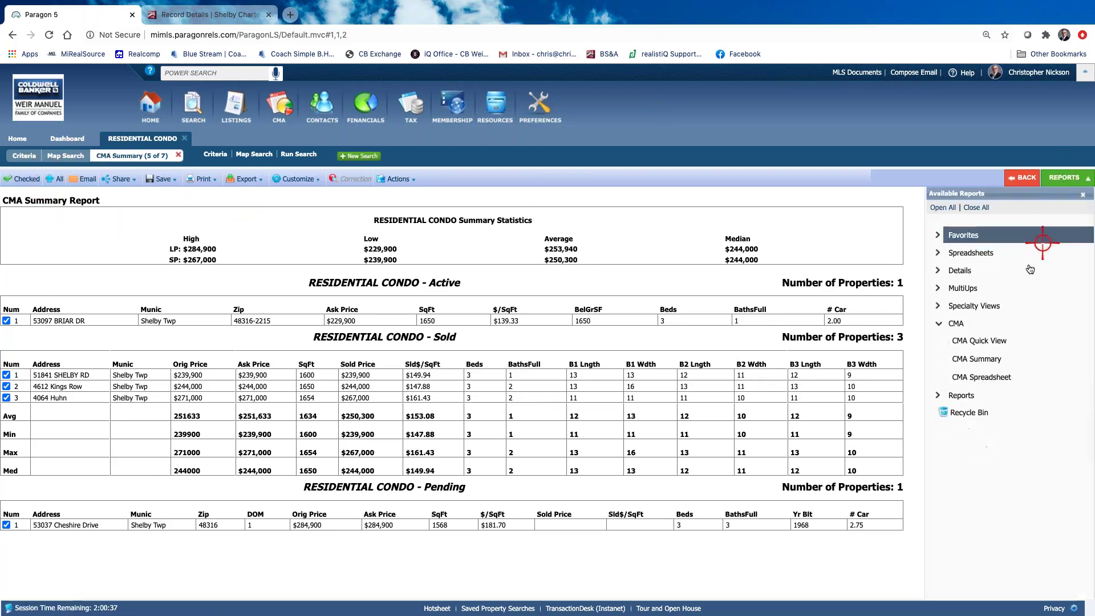
click(952, 235)
click(978, 252)
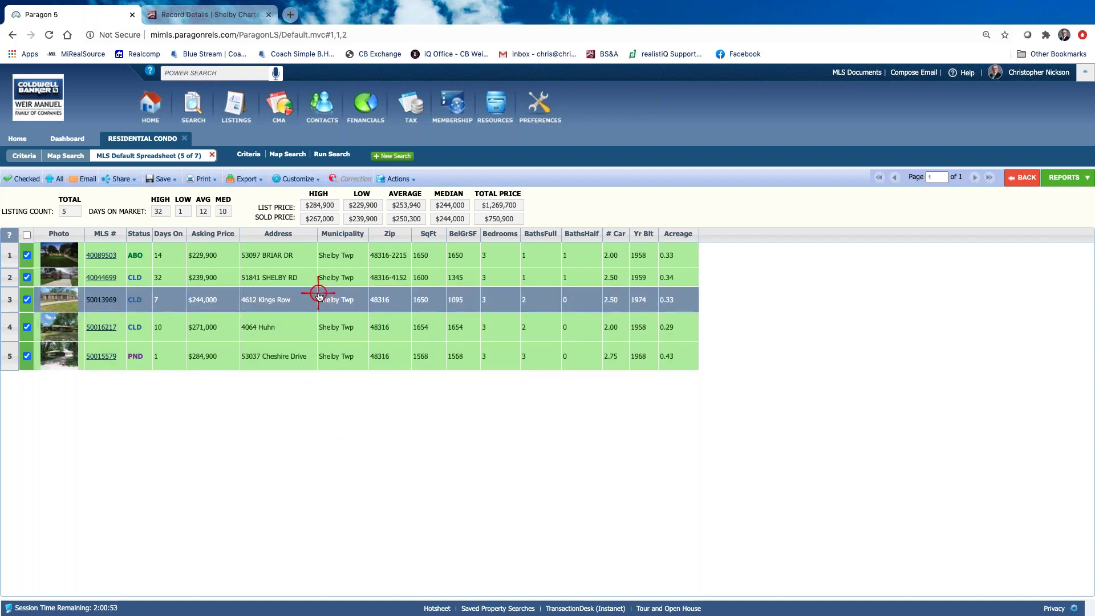
Send the five checked Shelby Twp condos to Cloud CMA
click(396, 179)
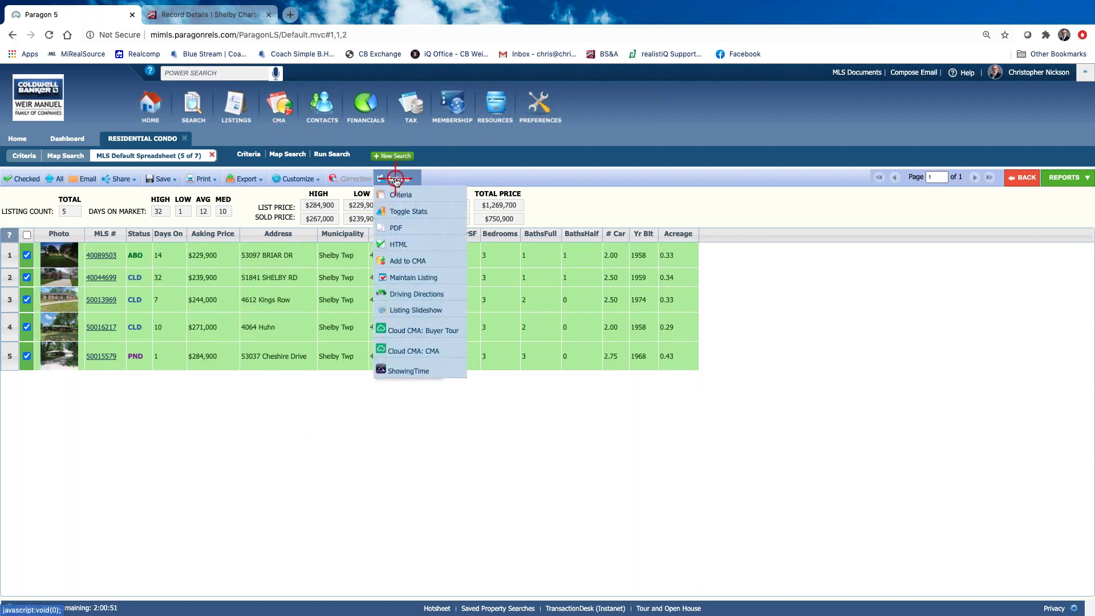
click(349, 523)
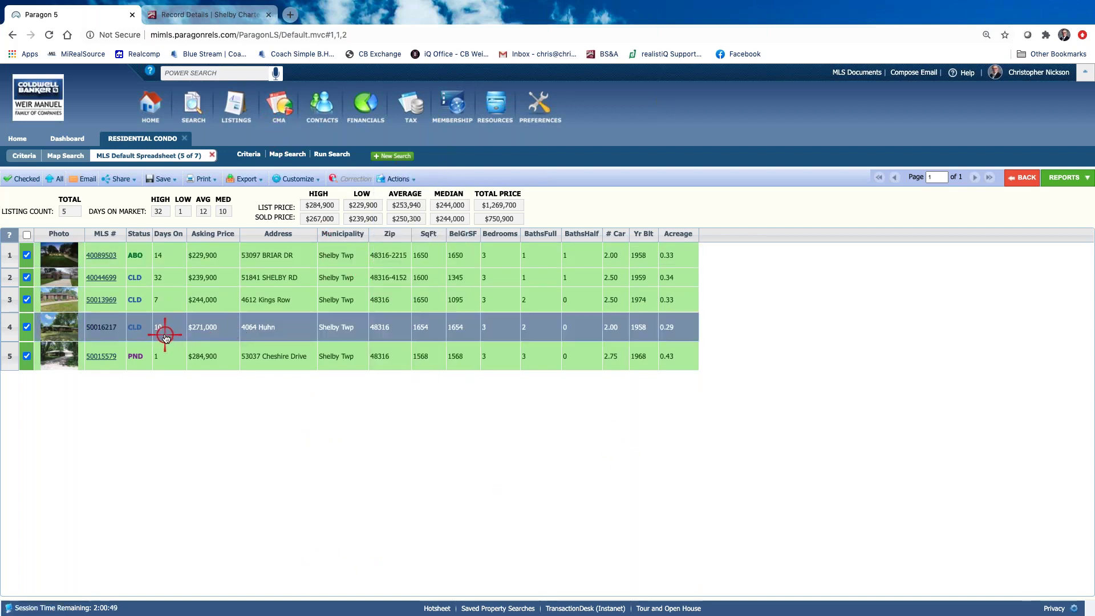
click(393, 179)
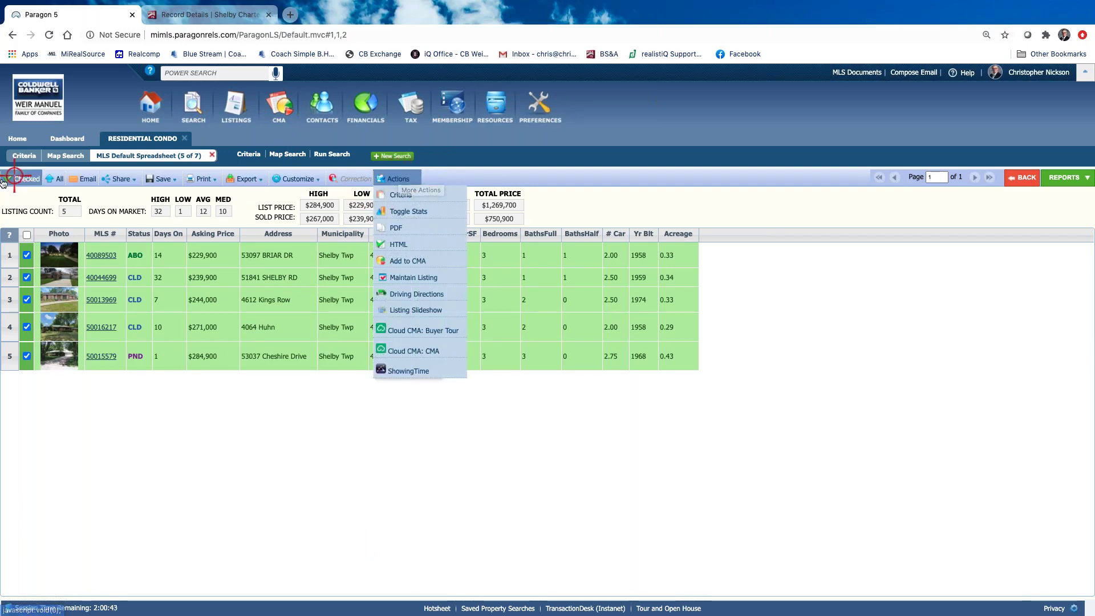
click(397, 179)
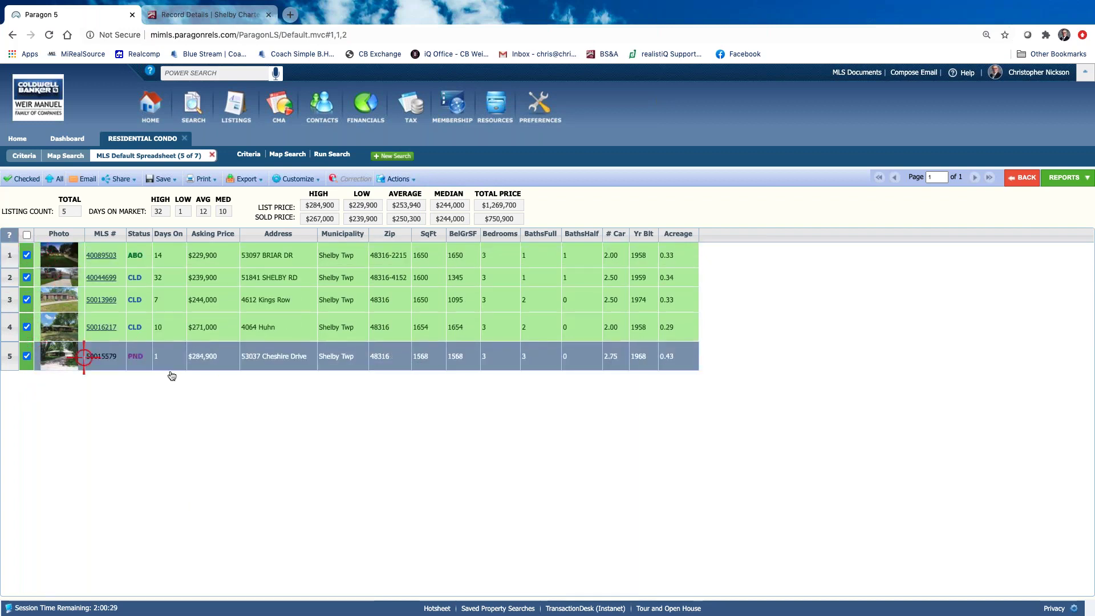
click(396, 179)
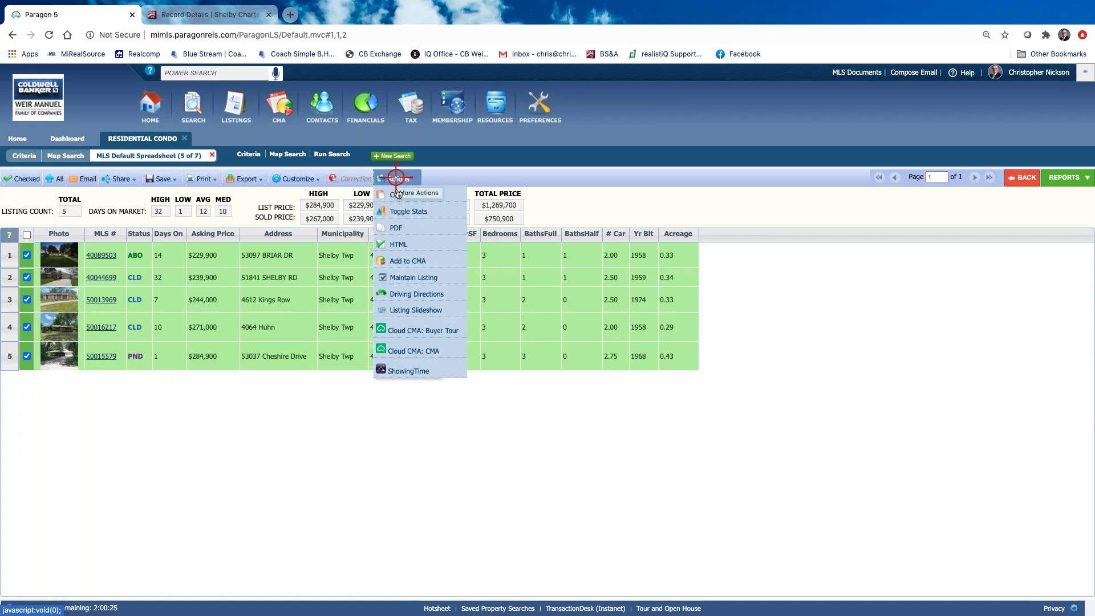
click(426, 352)
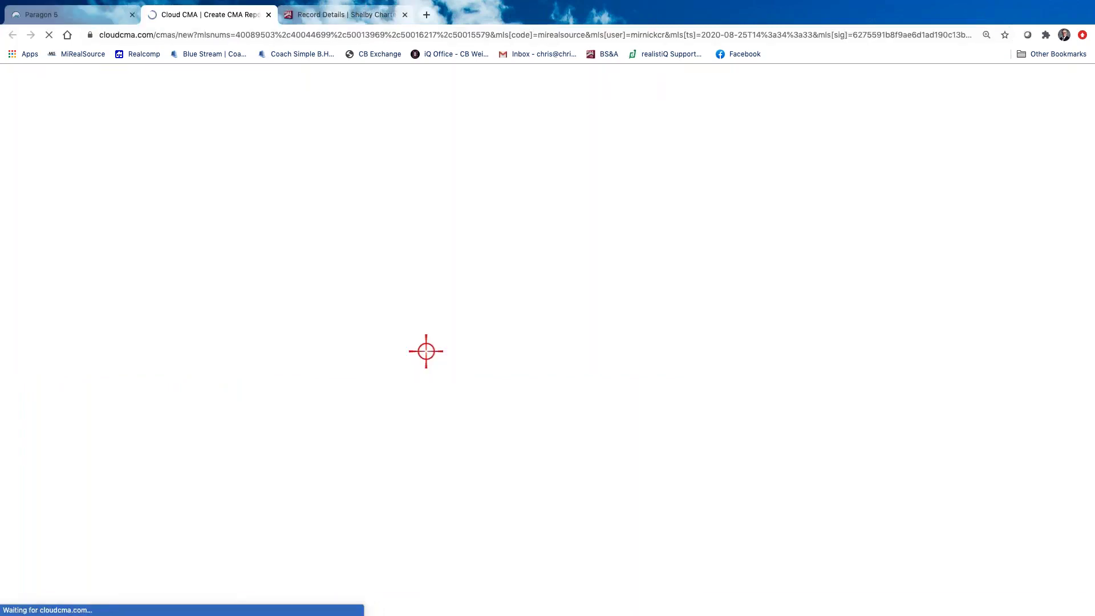
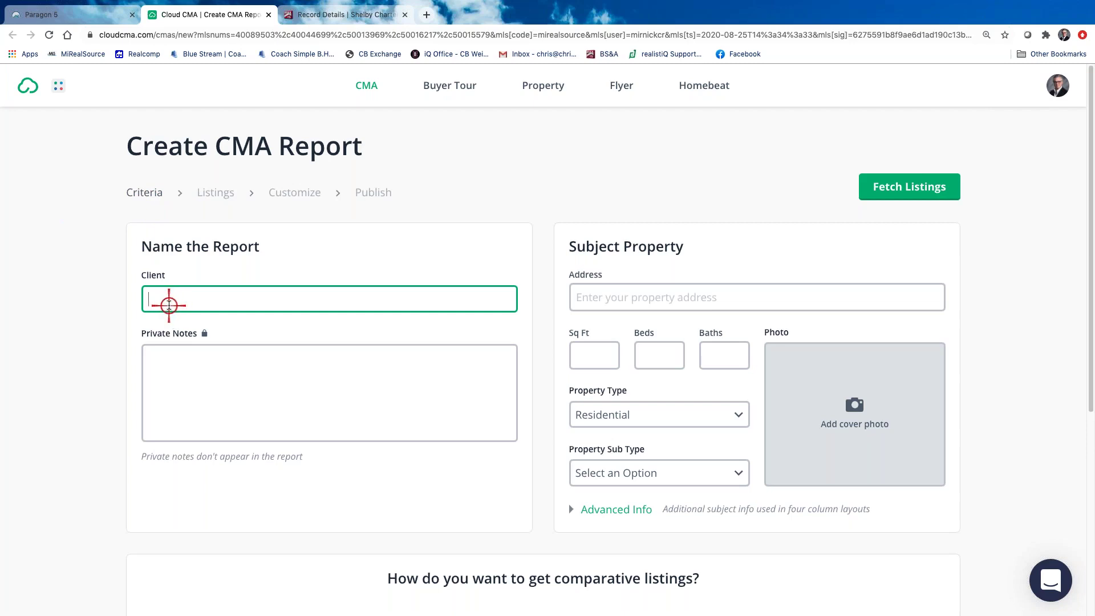
Enter the clients' names and pick the subject property address from the autocomplete suggestions
text(George & Marie)
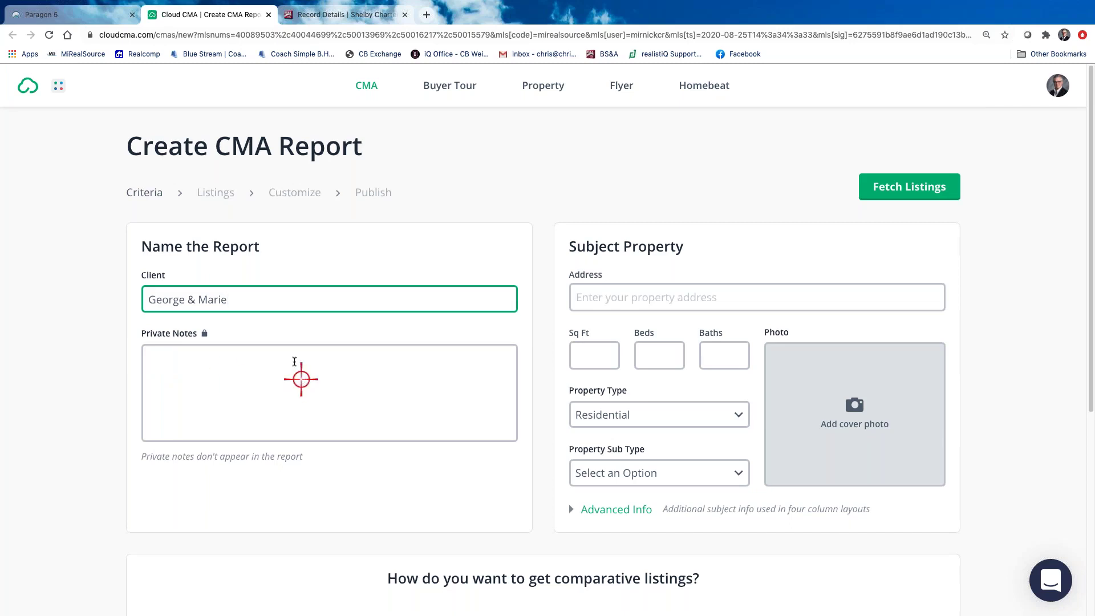
click(584, 295)
click(664, 305)
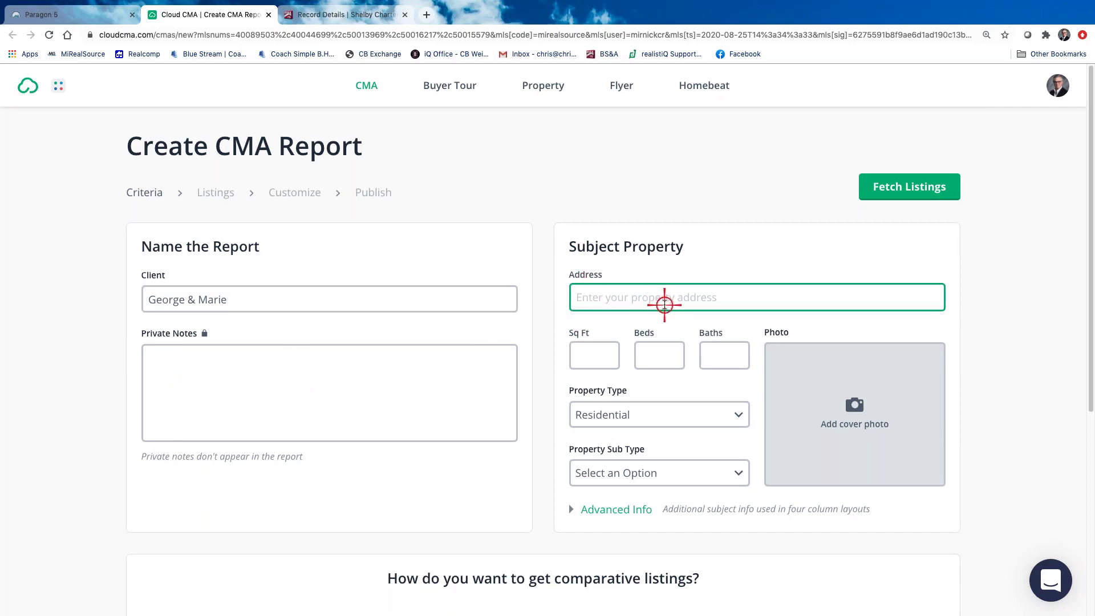
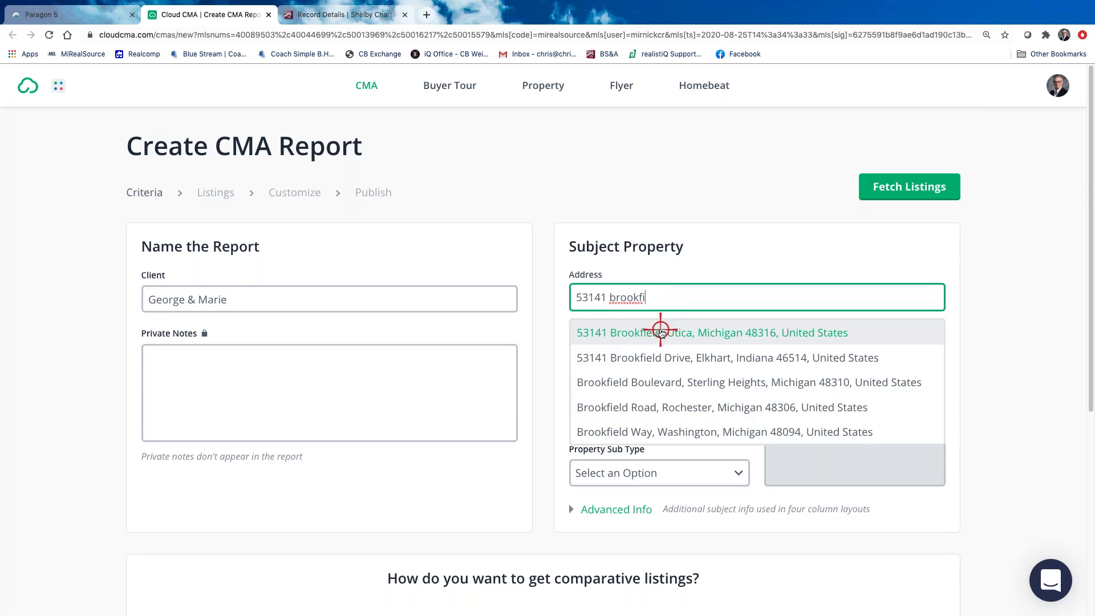
click(660, 329)
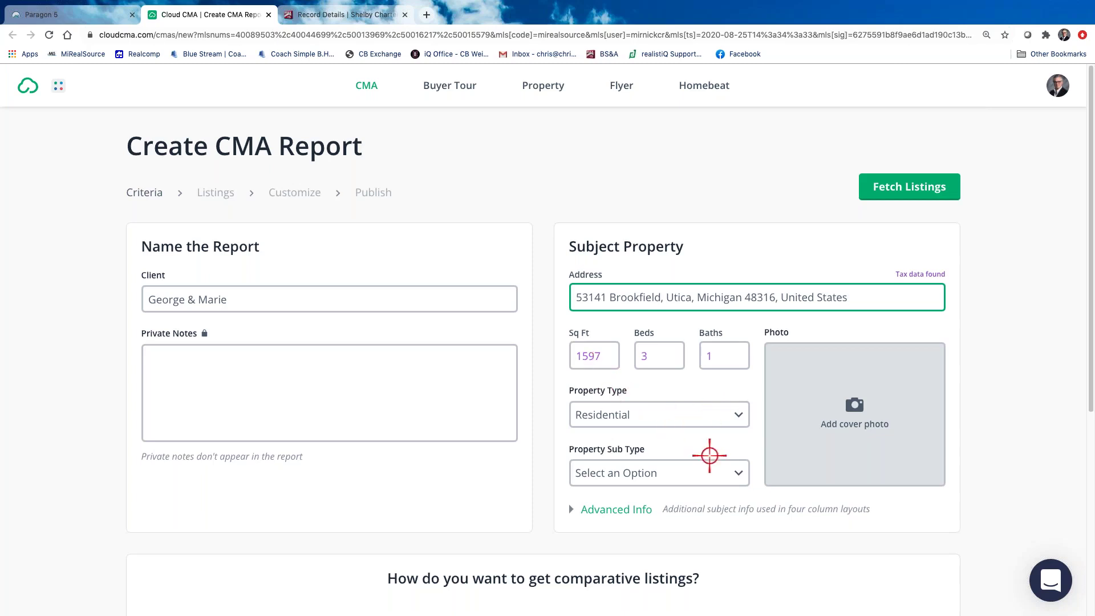
Leave Property Sub Type unchanged and expand Advanced Info to reveal year built 1964, lot 14375, taxes and garages
scroll(708, 453, down, 1)
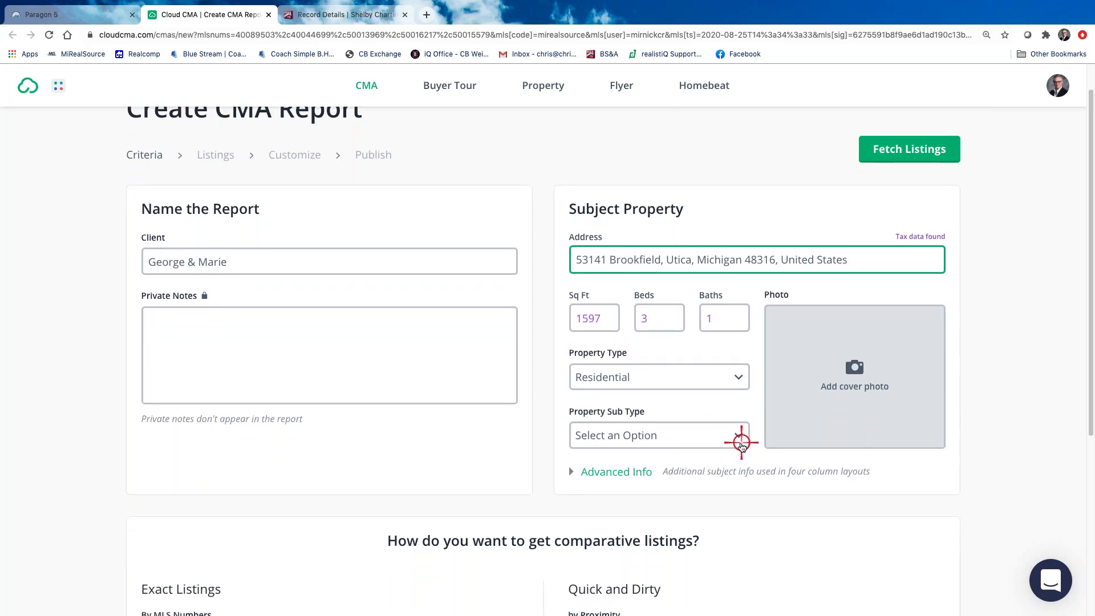
click(746, 436)
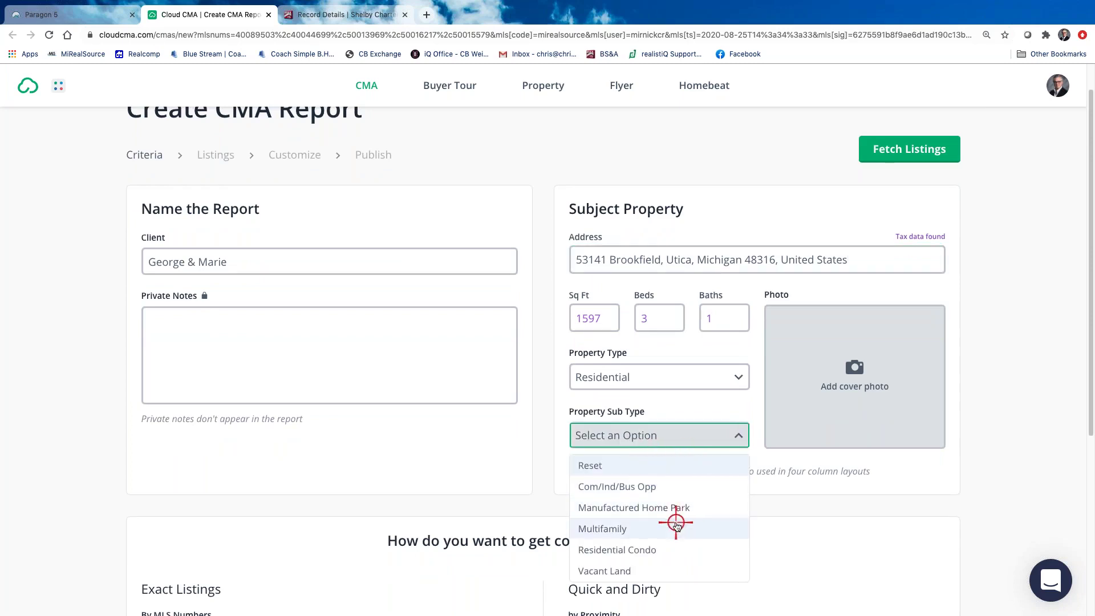
scroll(667, 527, down, 1)
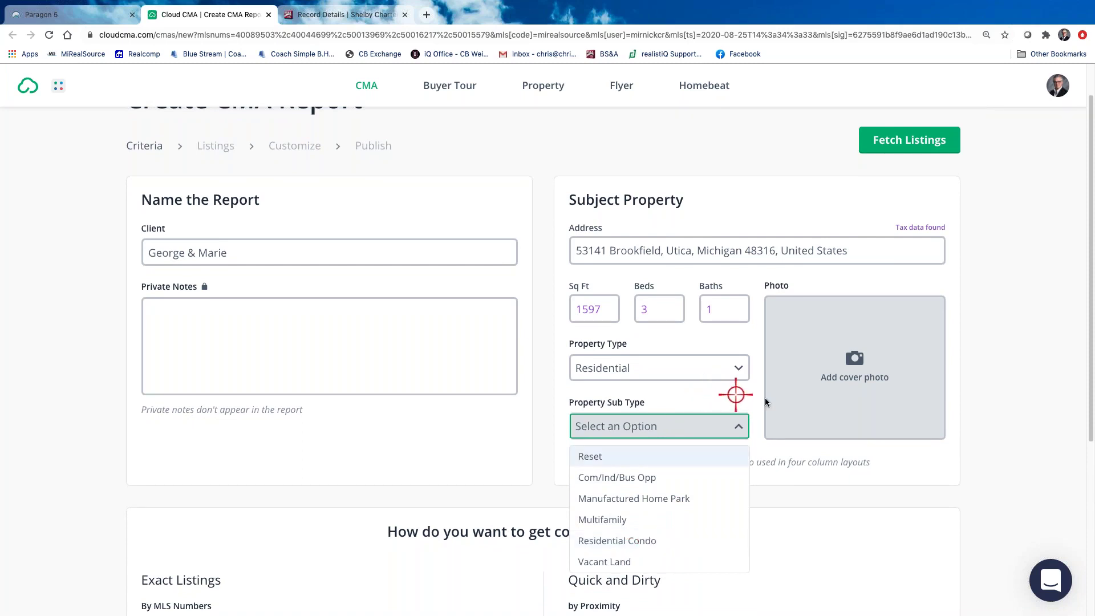
click(758, 440)
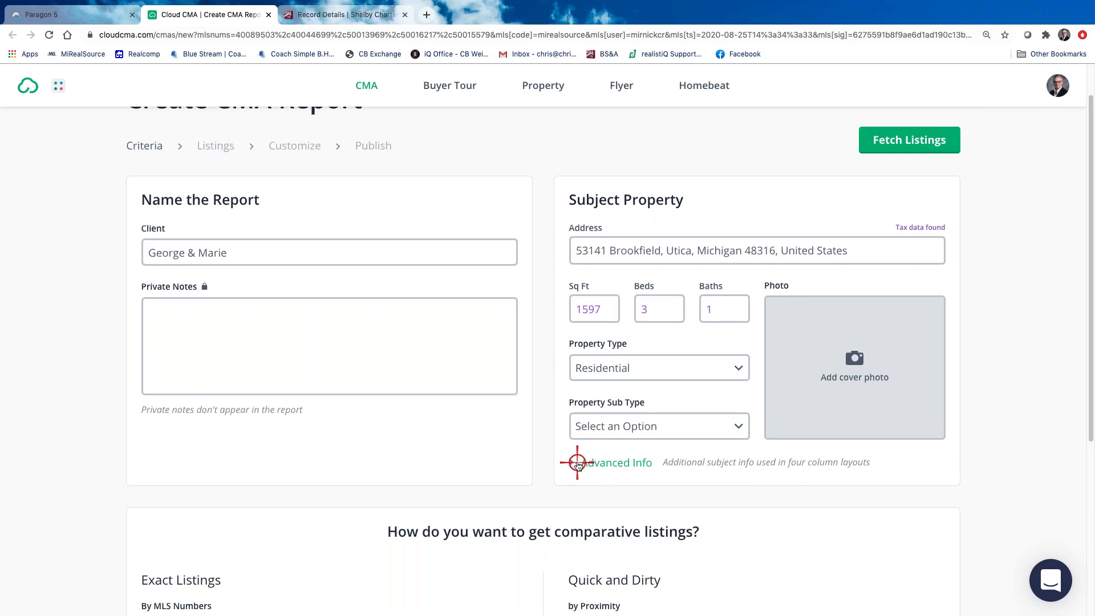
click(577, 464)
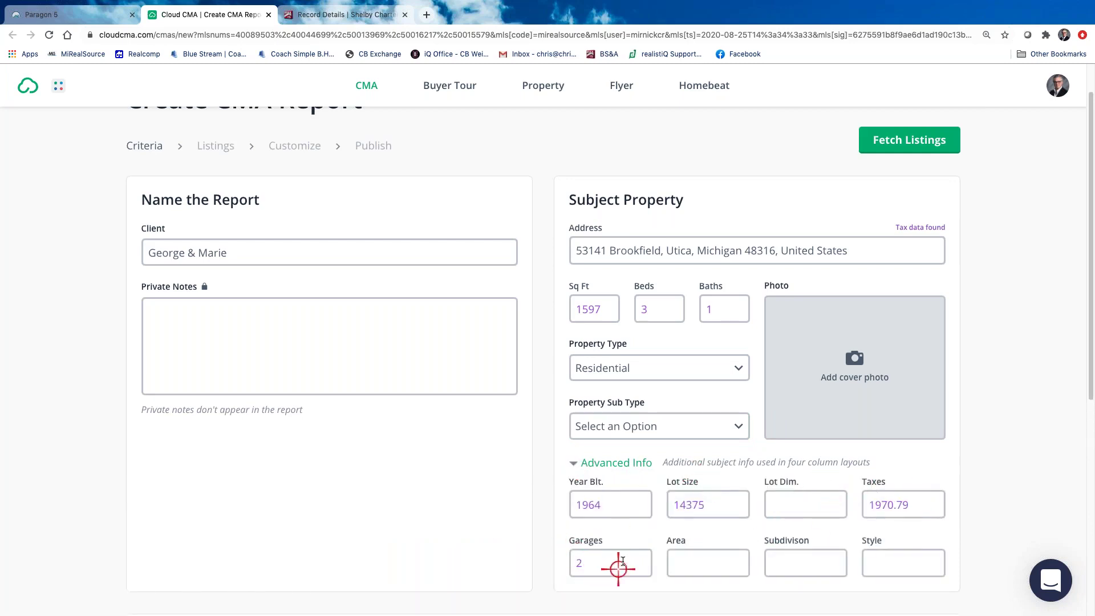
scroll(621, 552, down, 2)
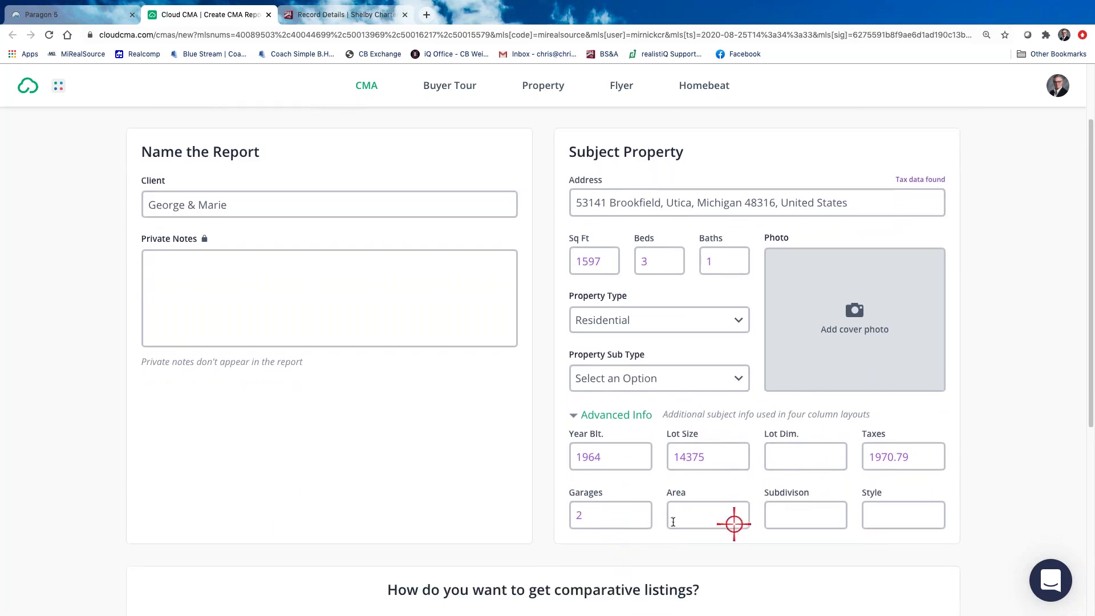
scroll(671, 509, up, 3)
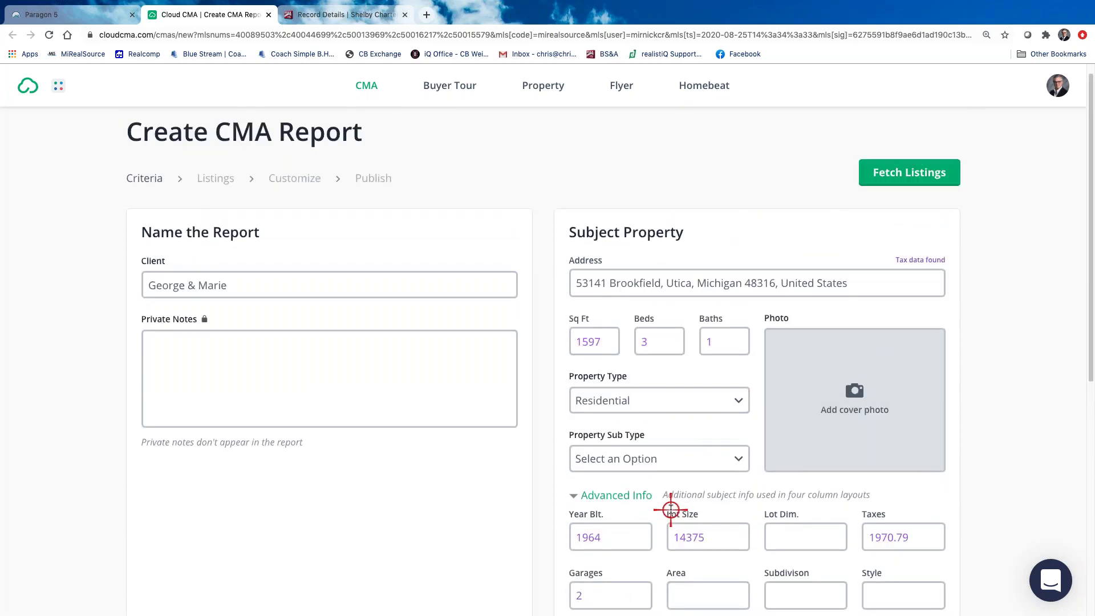
scroll(670, 509, up, 1)
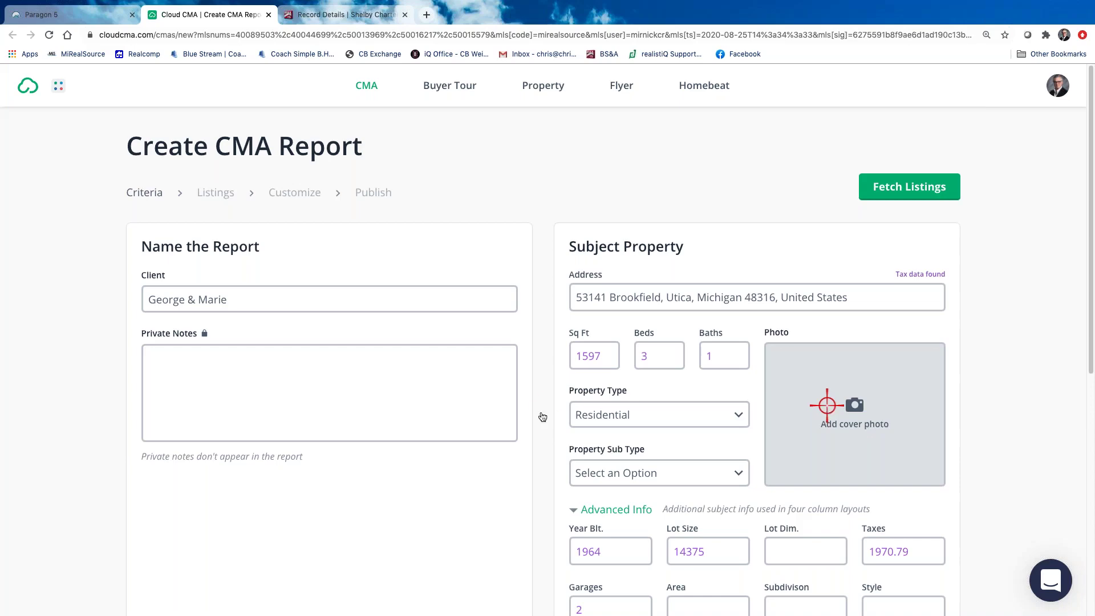
scroll(476, 477, down, 2)
scroll(476, 478, down, 5)
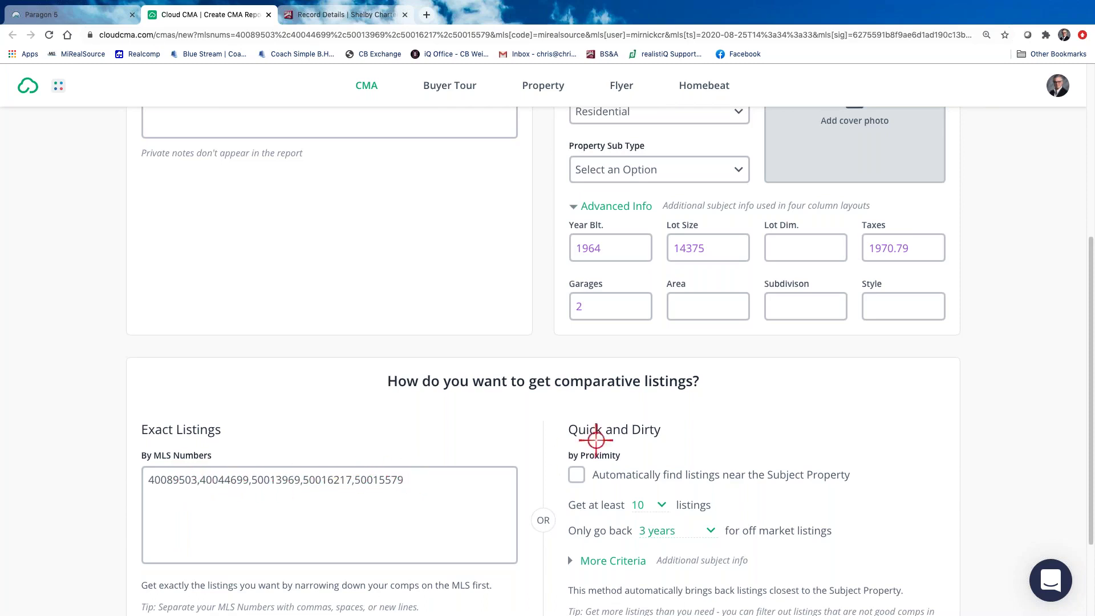
Fetch Listings to retrieve the comparables for the five entered MLS numbers
scroll(593, 456, down, 2)
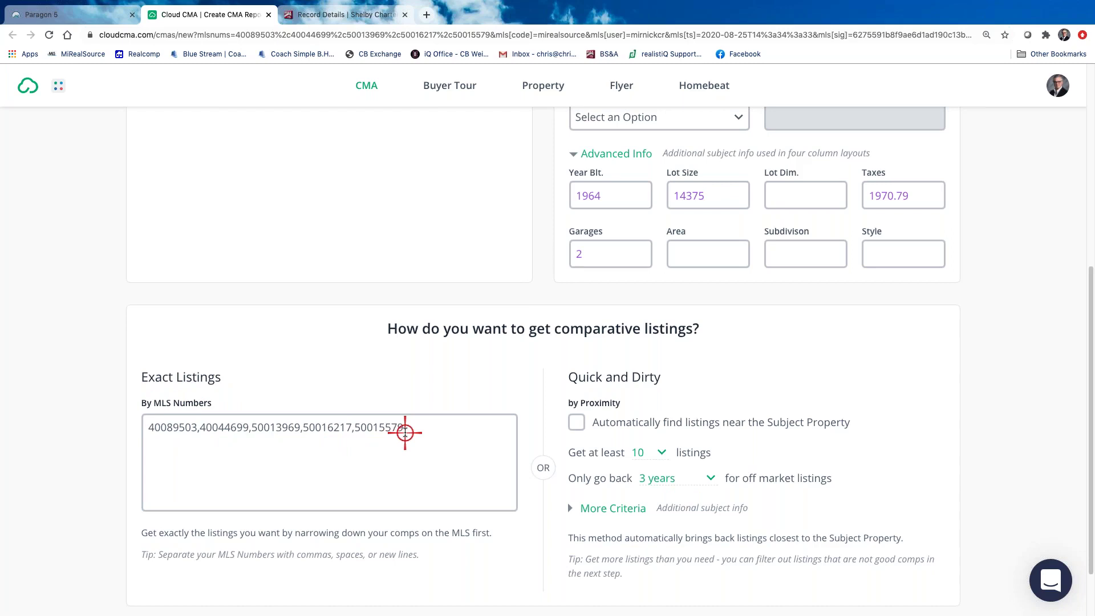
scroll(477, 416, down, 2)
scroll(474, 417, up, 3)
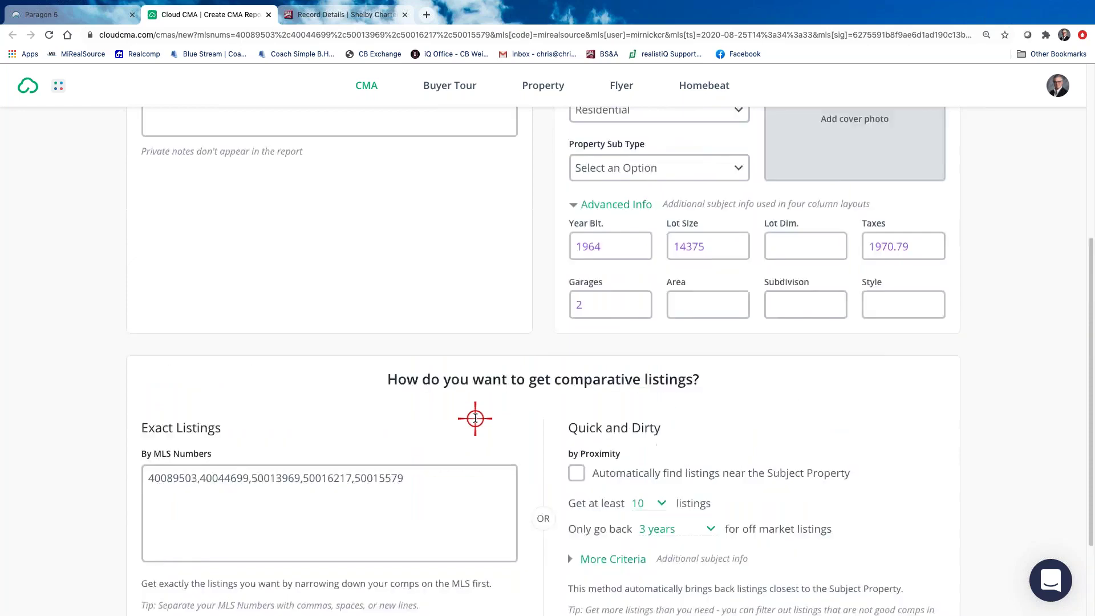
scroll(475, 418, up, 5)
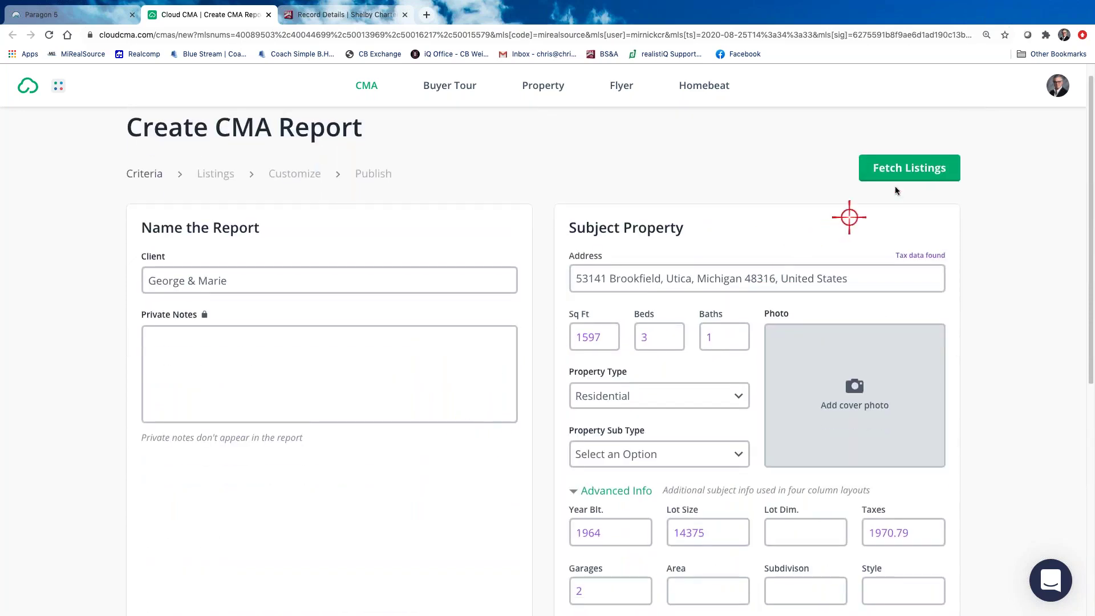
click(919, 169)
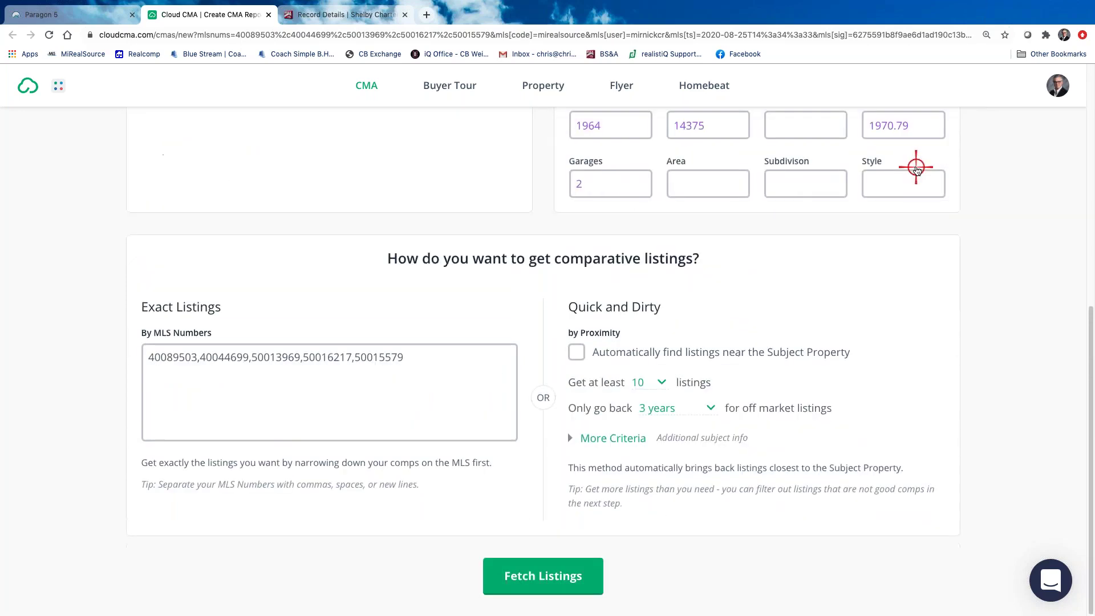
click(552, 581)
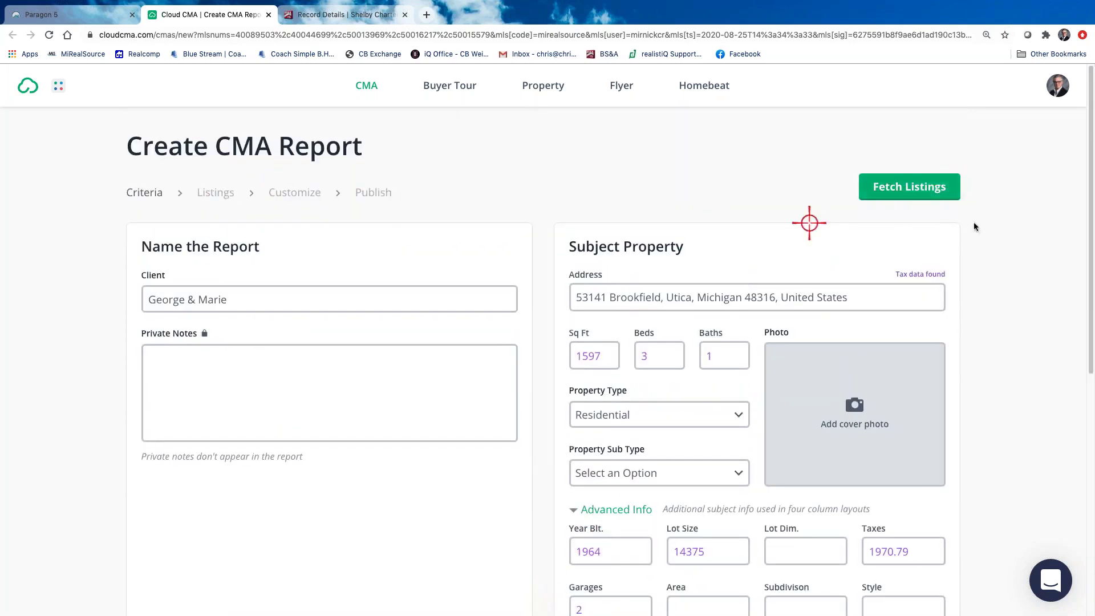
click(916, 187)
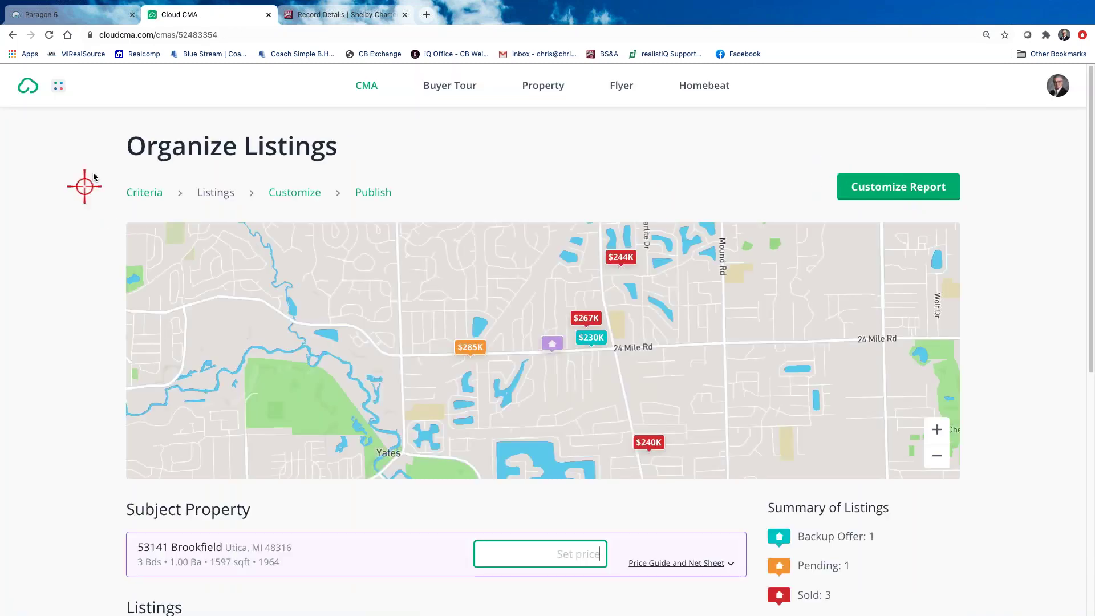
Scroll to the Listings section to see the comps' price summary ($229,900 low to $284,900 high)
scroll(71, 439, down, 3)
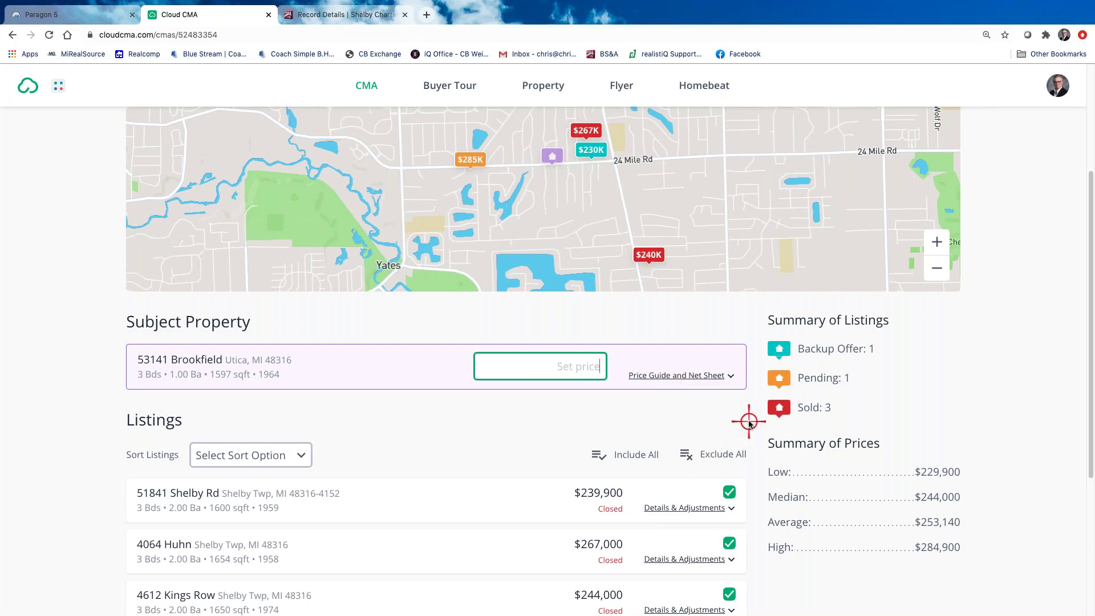
Set the subject price to 240000 and add a $100,000 First Mortgage expense to the net sheet
text(240000)
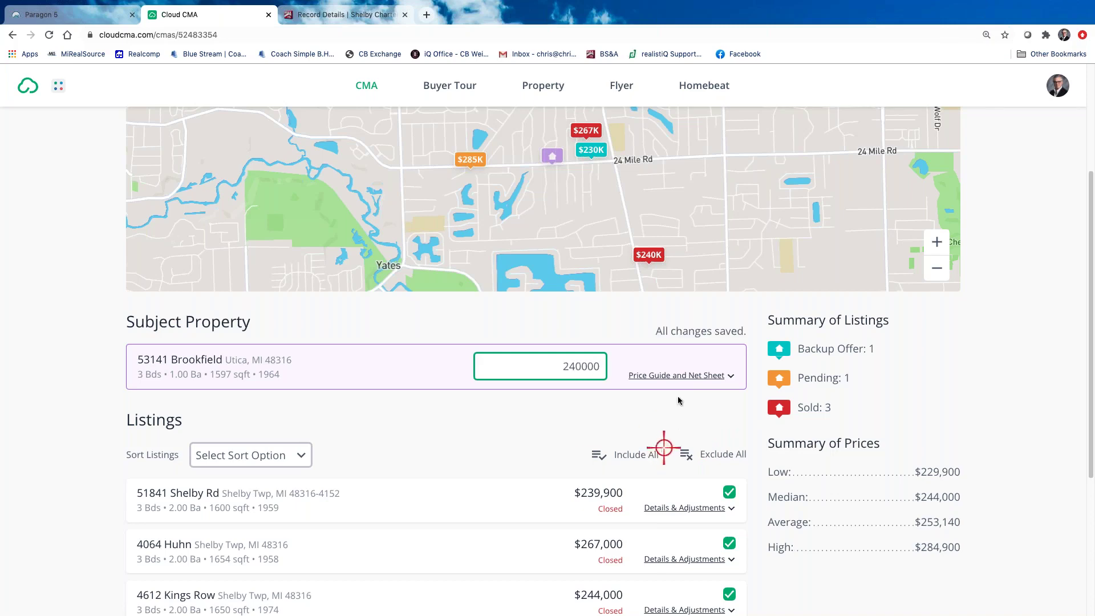
click(691, 374)
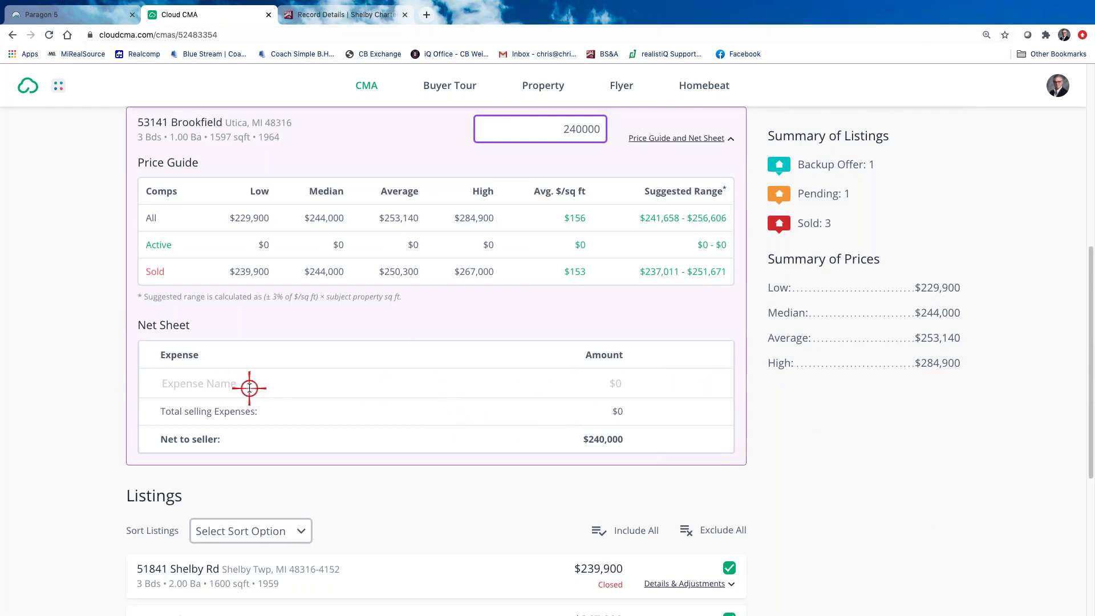
text(First Mortgage)
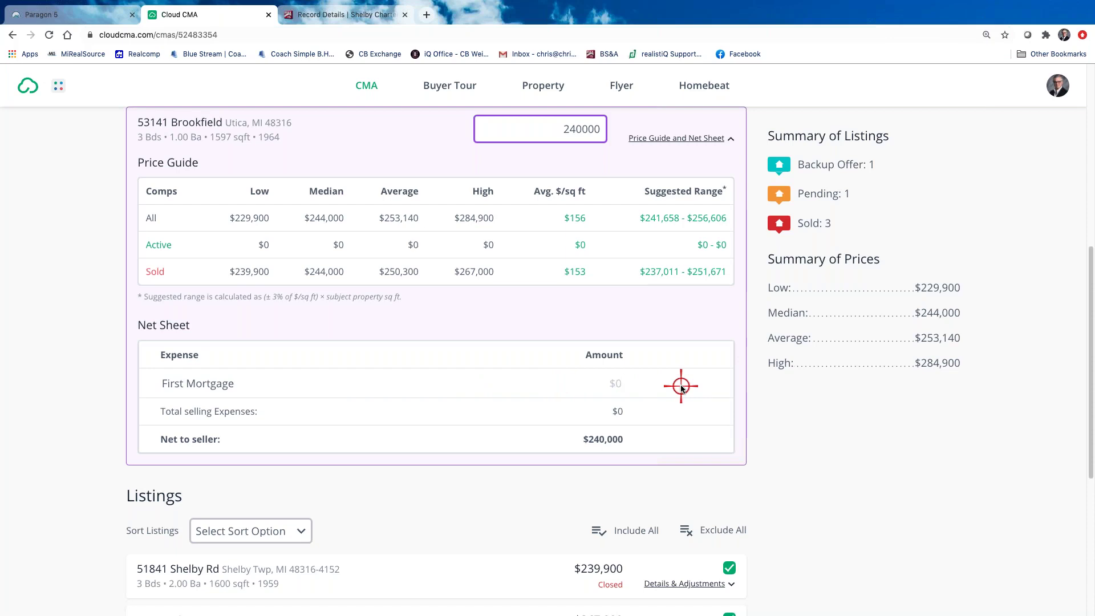
text(1000000)
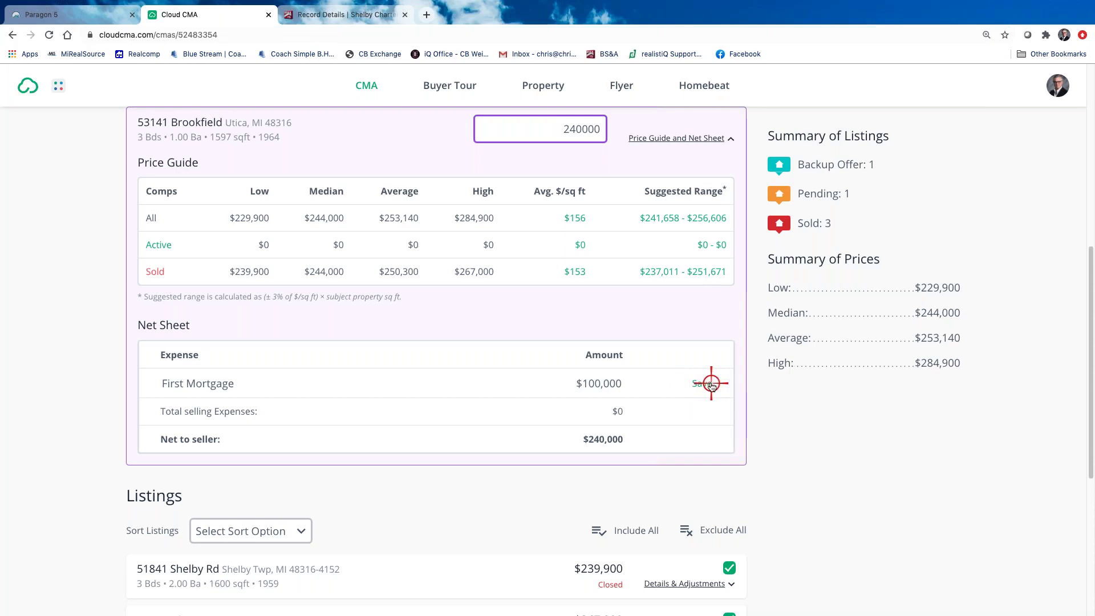
click(708, 383)
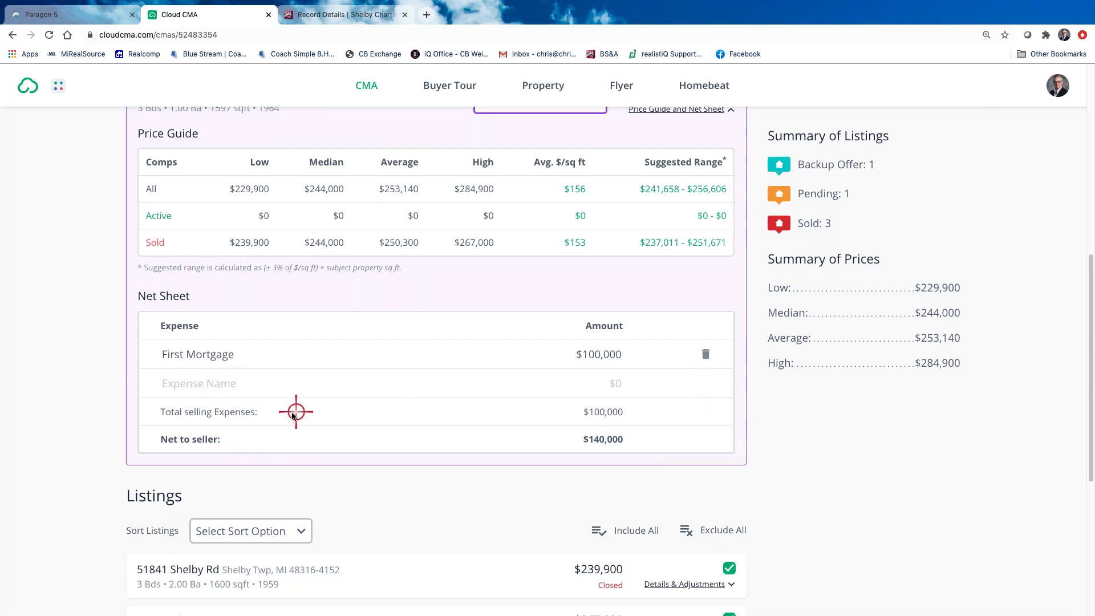
Permanently delete the First Mortgage expense so net to seller returns to $240,000
scroll(247, 417, down, 1)
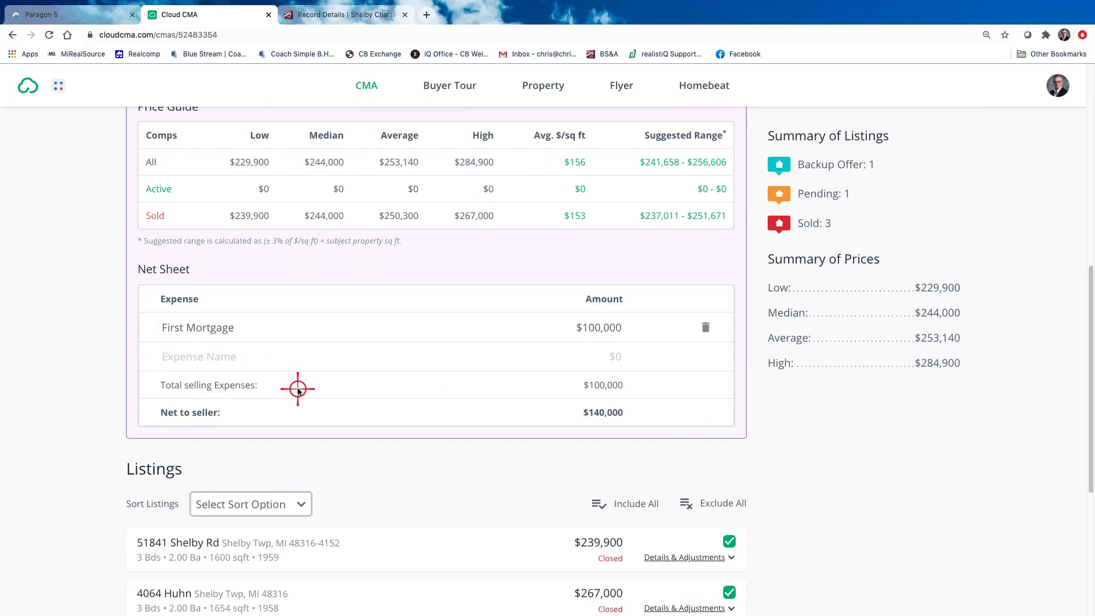
scroll(283, 382, up, 1)
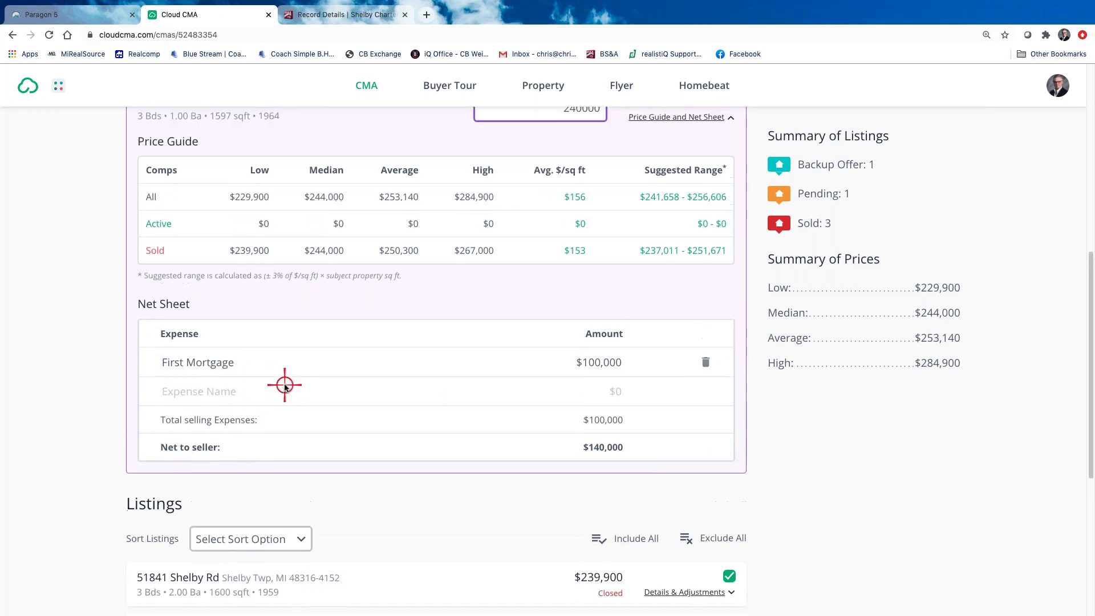
scroll(285, 385, up, 1)
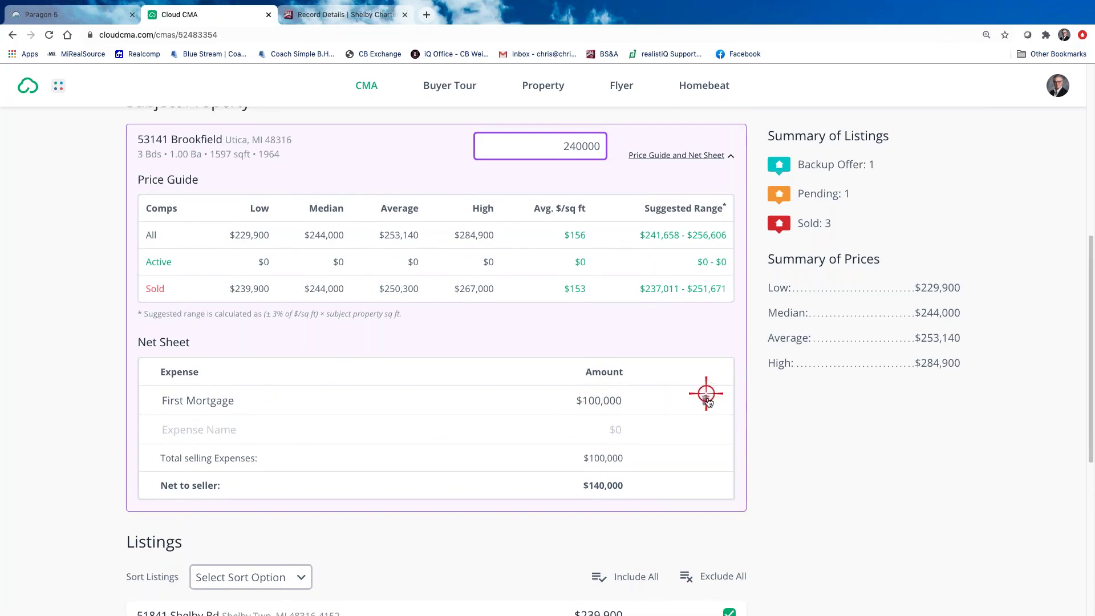
click(706, 400)
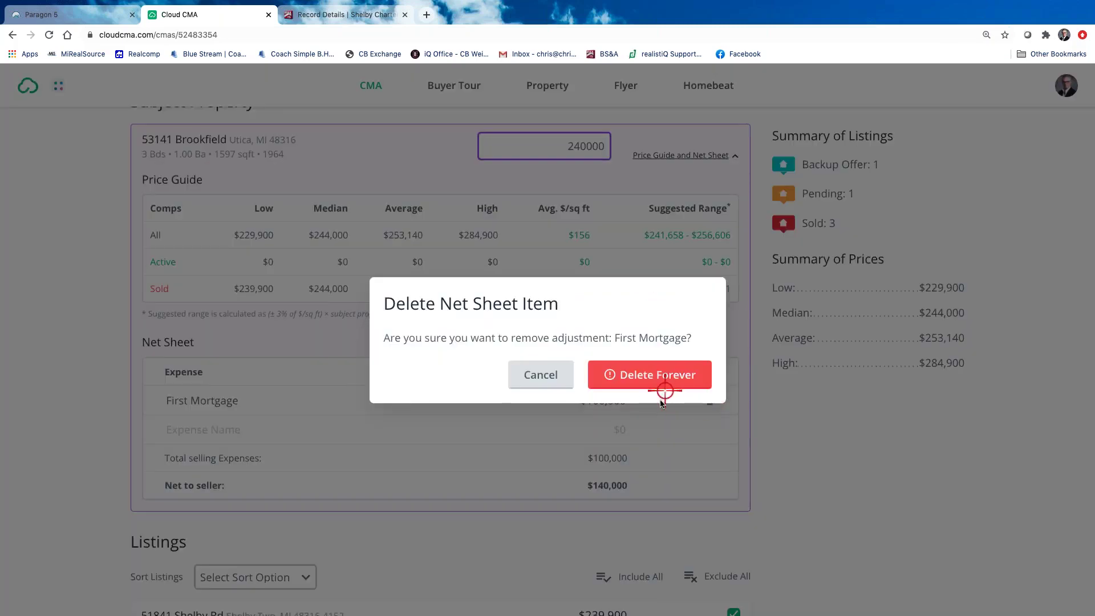
click(656, 381)
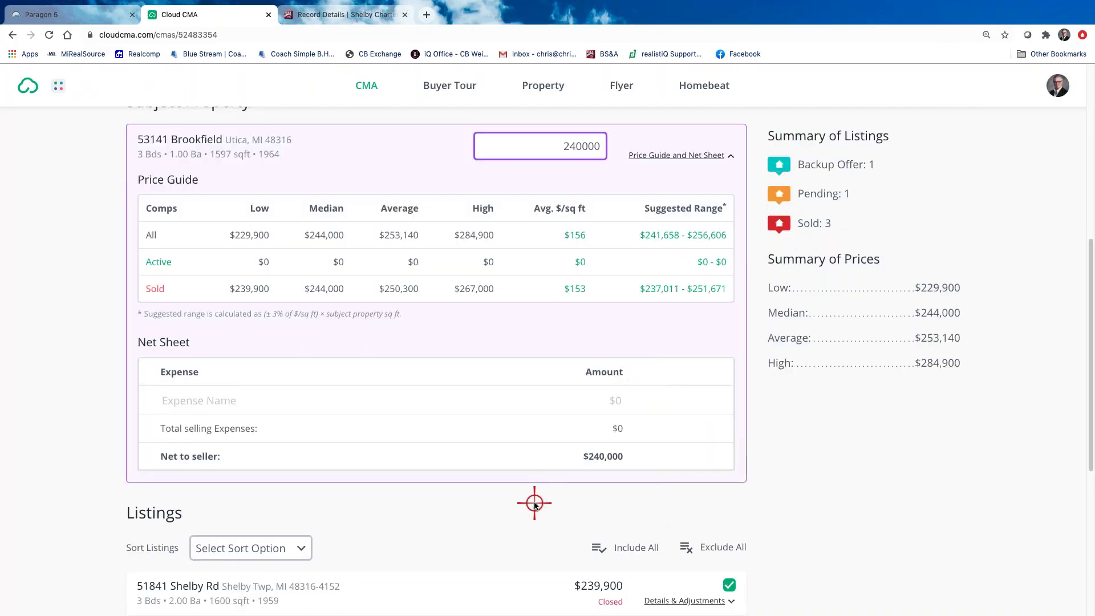
scroll(535, 503, up, 3)
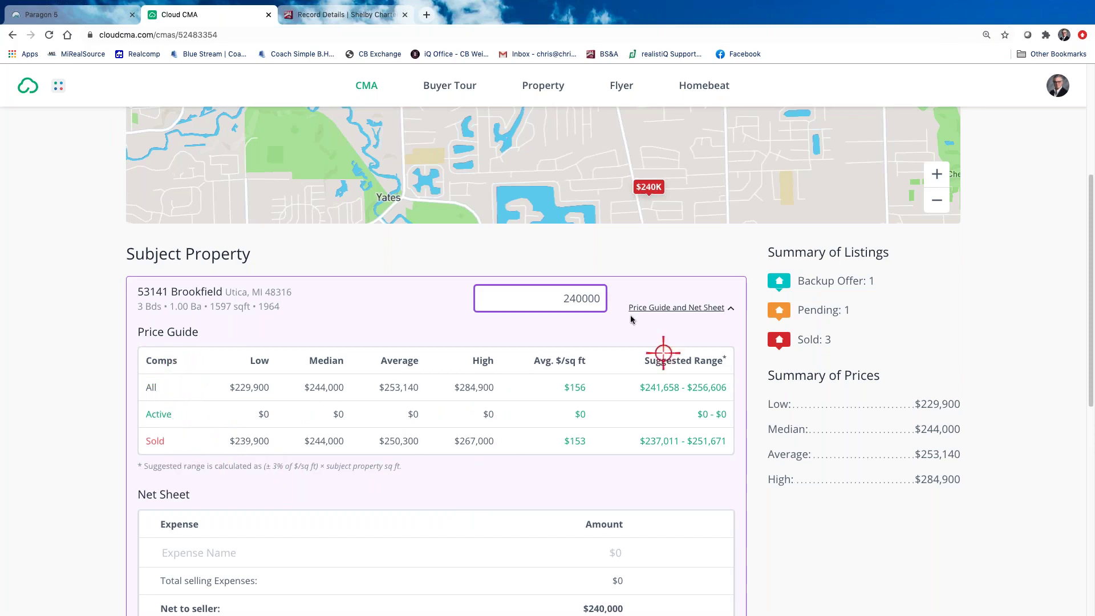
scroll(591, 484, down, 1)
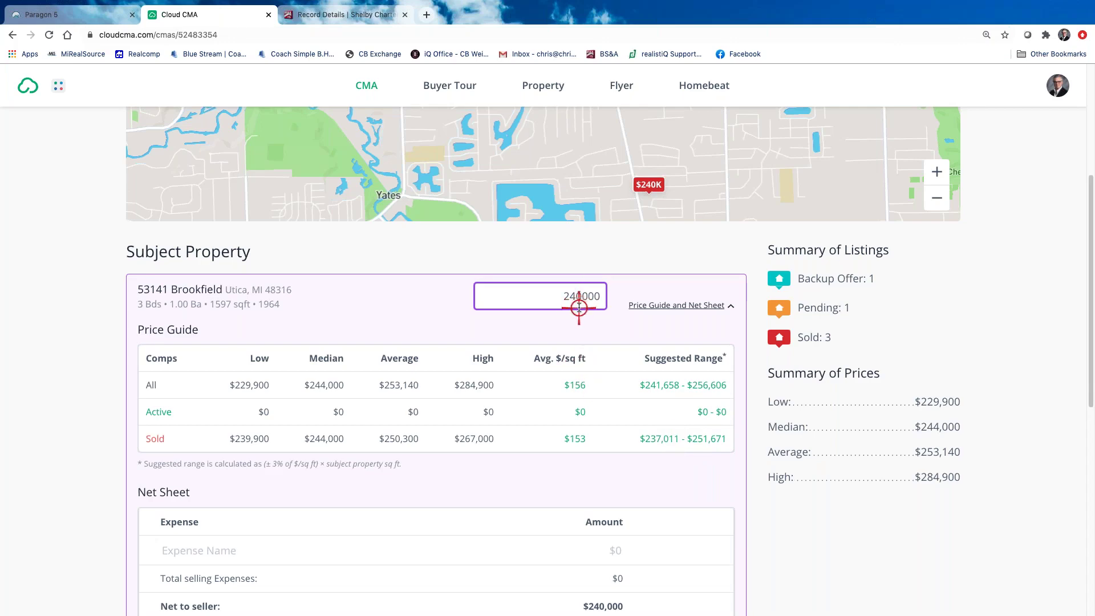
scroll(561, 511, down, 5)
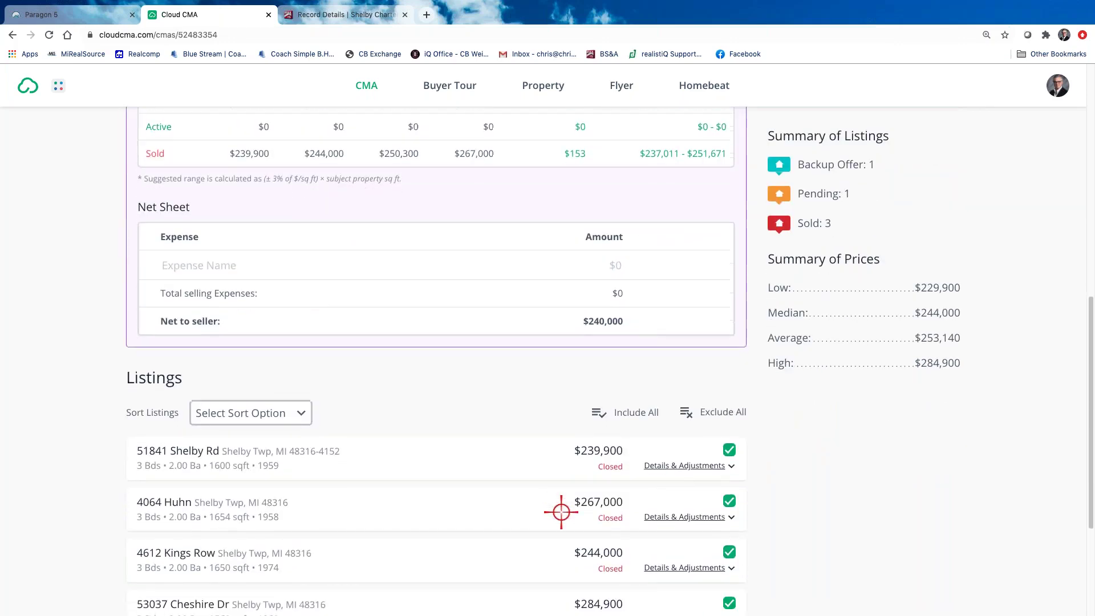
scroll(557, 506, up, 4)
scroll(557, 506, down, 2)
scroll(556, 505, down, 2)
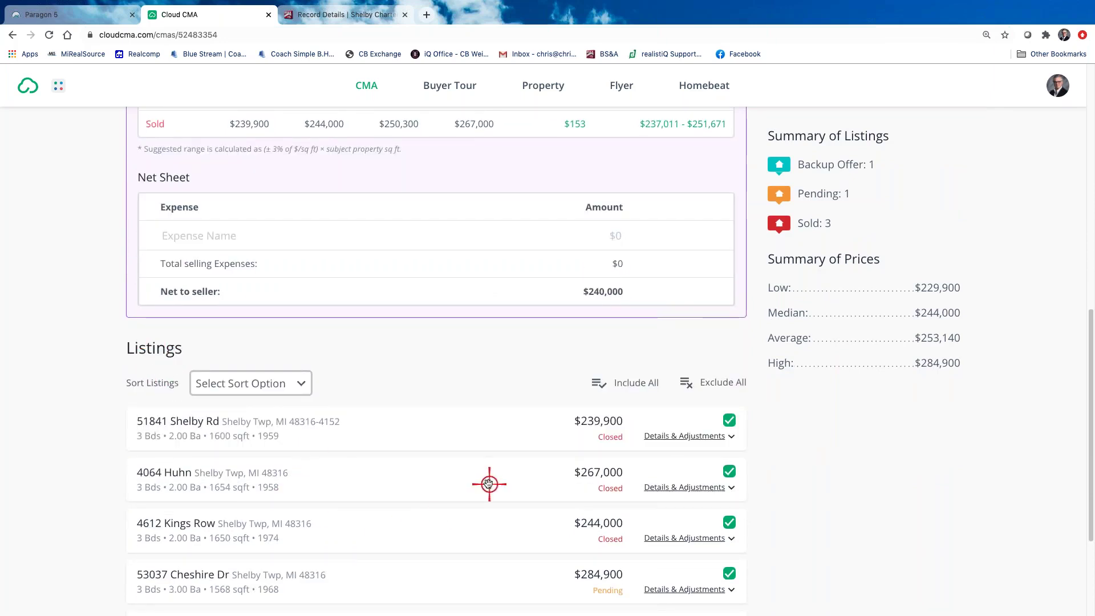
scroll(489, 483, down, 1)
click(301, 377)
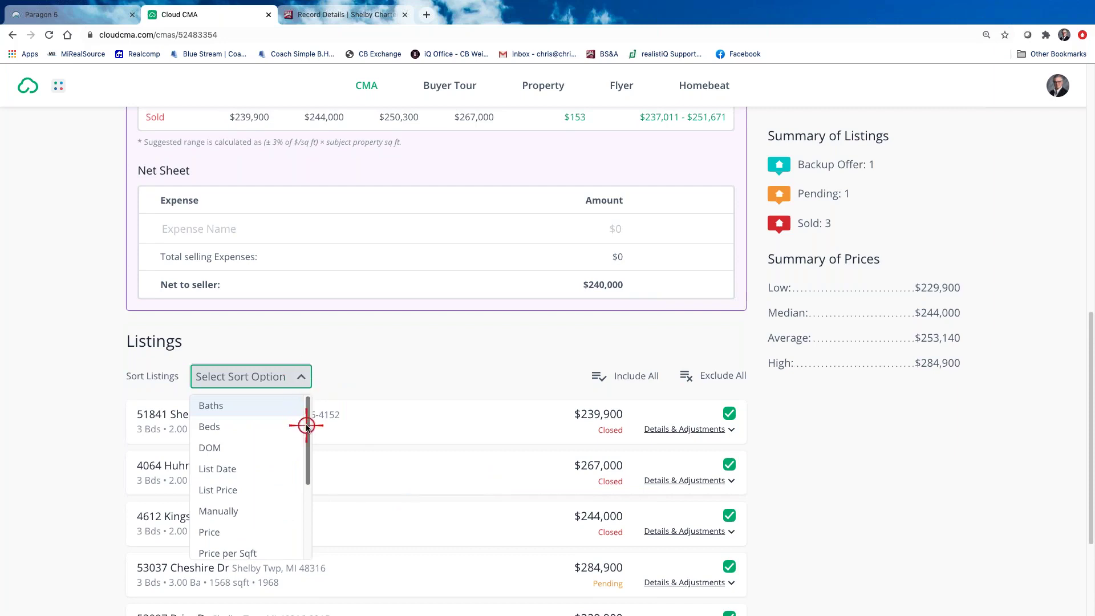
scroll(300, 513, down, 3)
scroll(300, 513, up, 3)
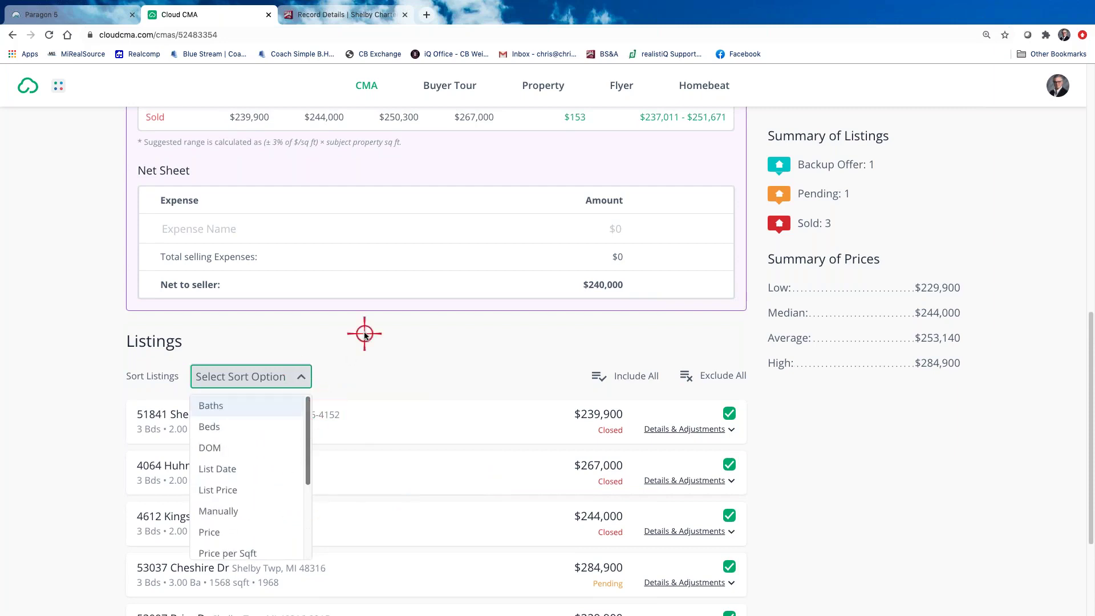
click(396, 357)
scroll(878, 497, down, 2)
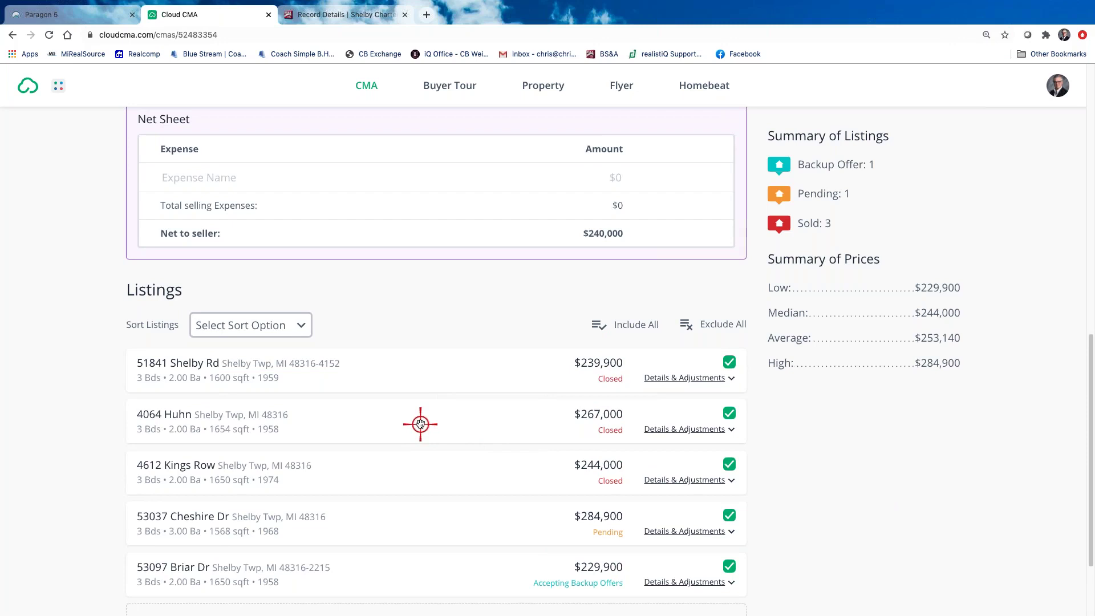
Drag the comparables into the order Briar Dr, Cheshire Dr, Huhn, Kings Row, Shelby Rd
drag(420, 399, 418, 355)
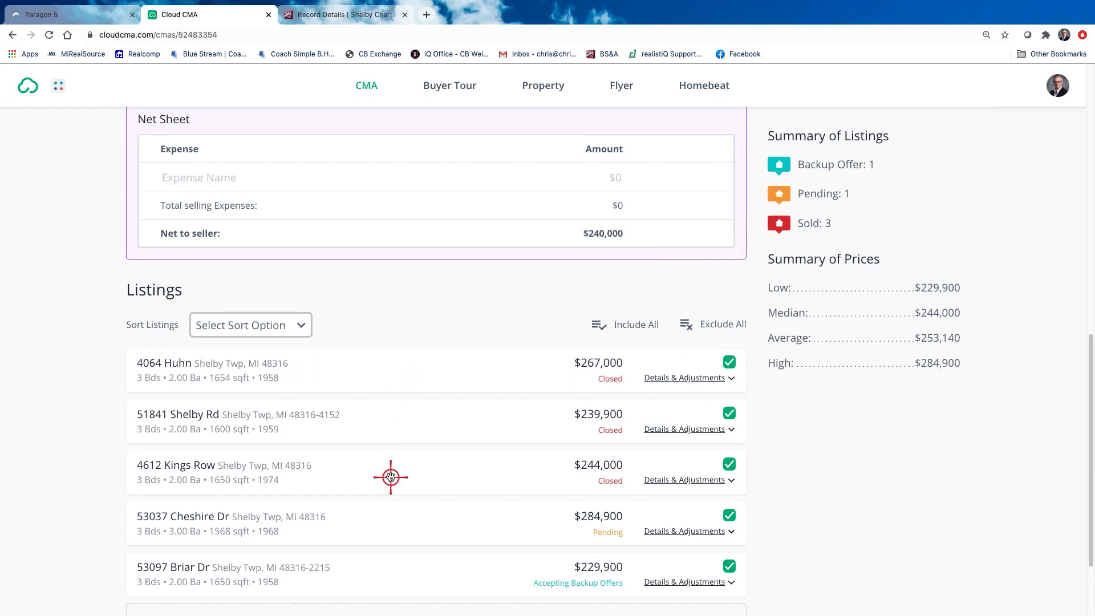
drag(390, 477, 392, 423)
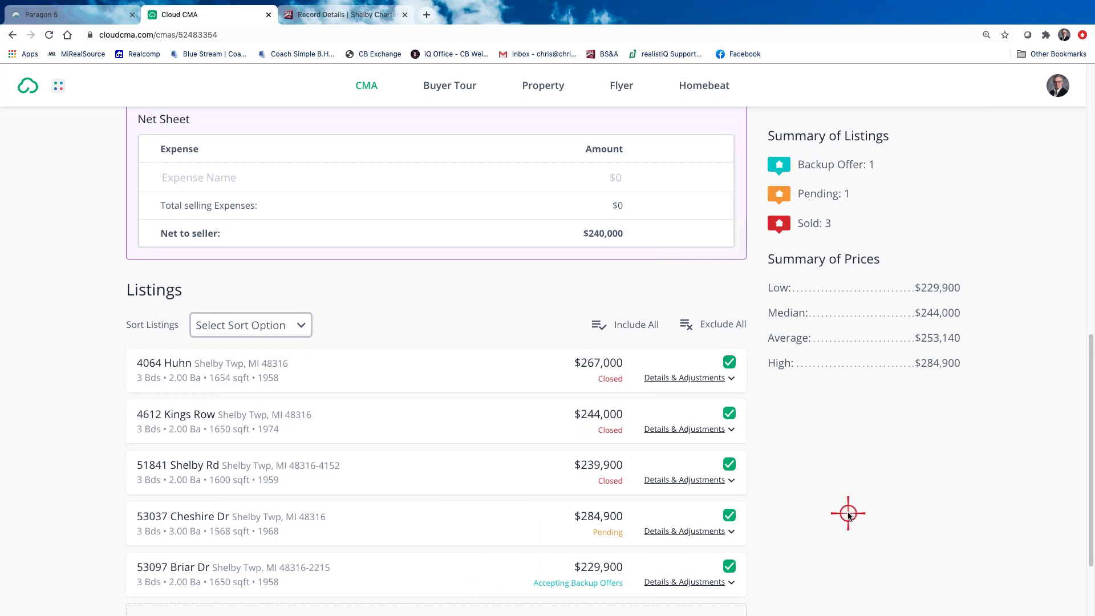
scroll(847, 515, down, 2)
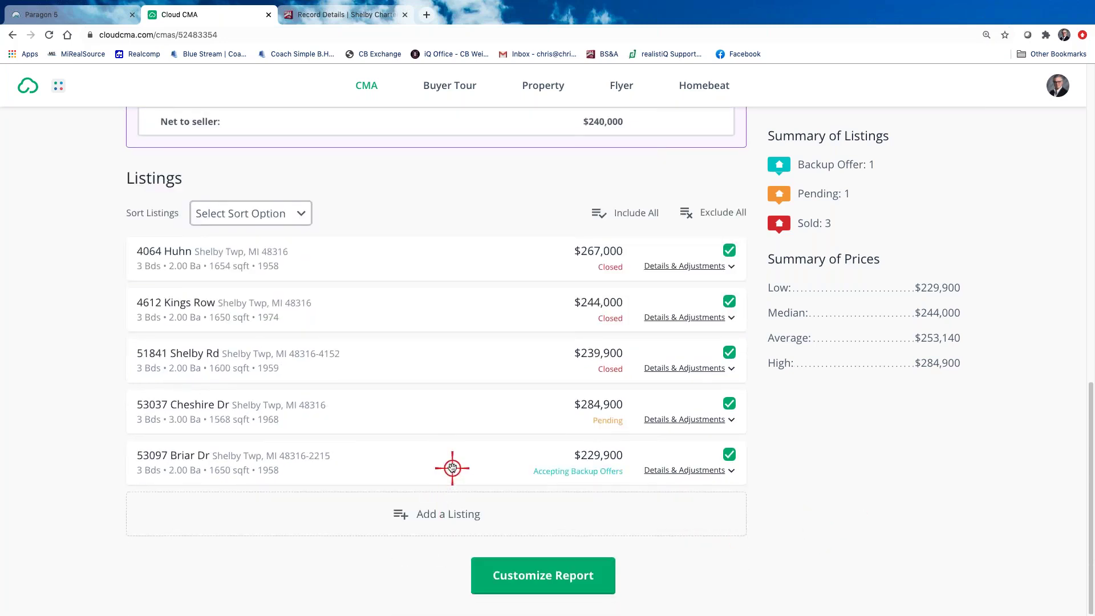
drag(453, 468, 459, 251)
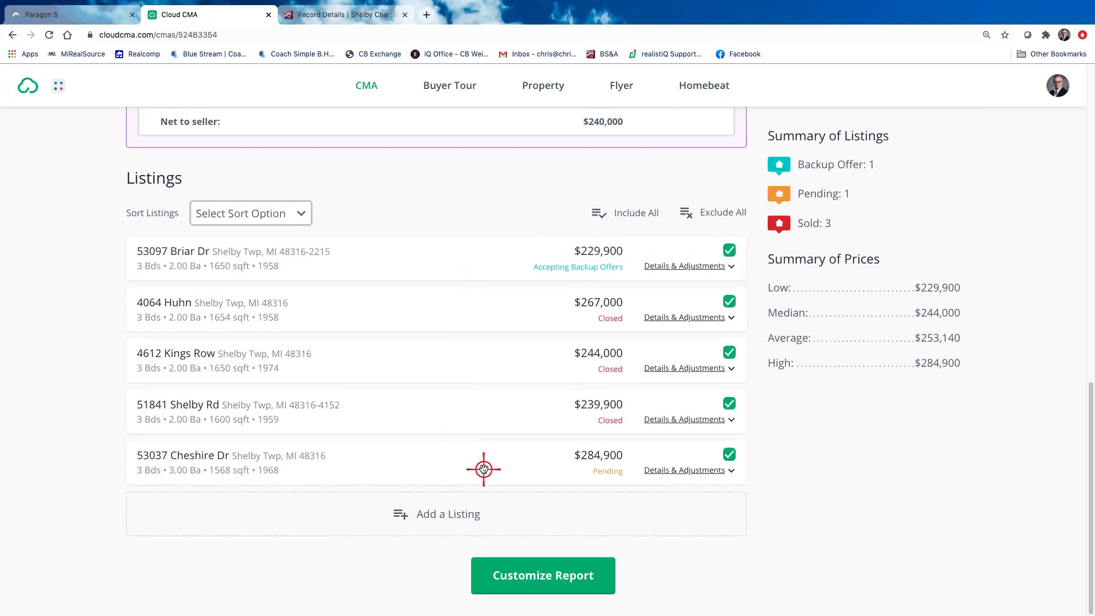
drag(483, 469, 481, 308)
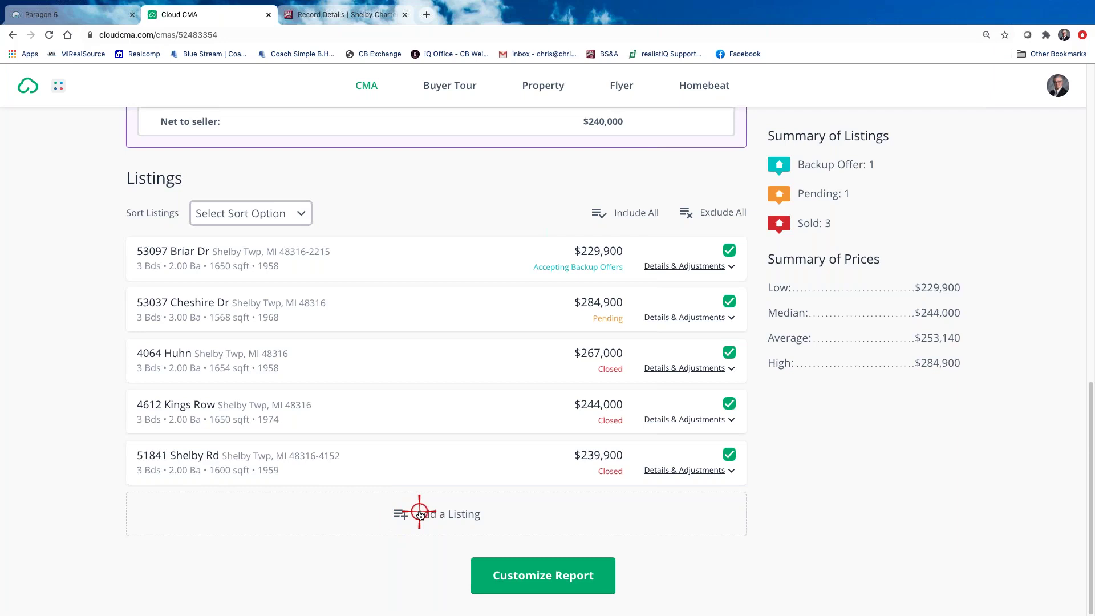
scroll(889, 520, up, 3)
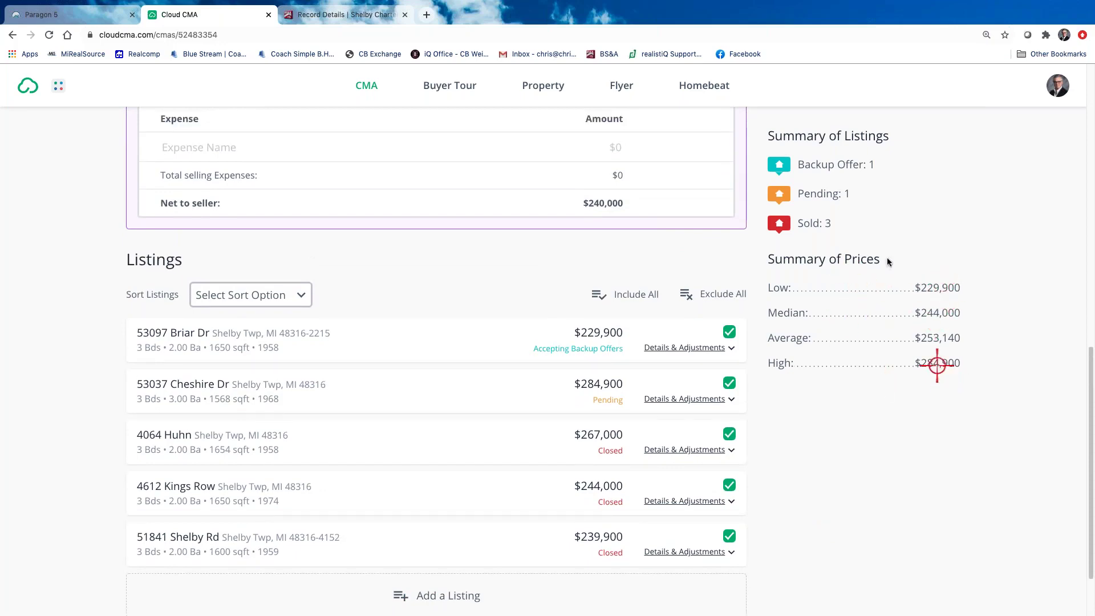
scroll(887, 256, up, 5)
scroll(887, 254, up, 5)
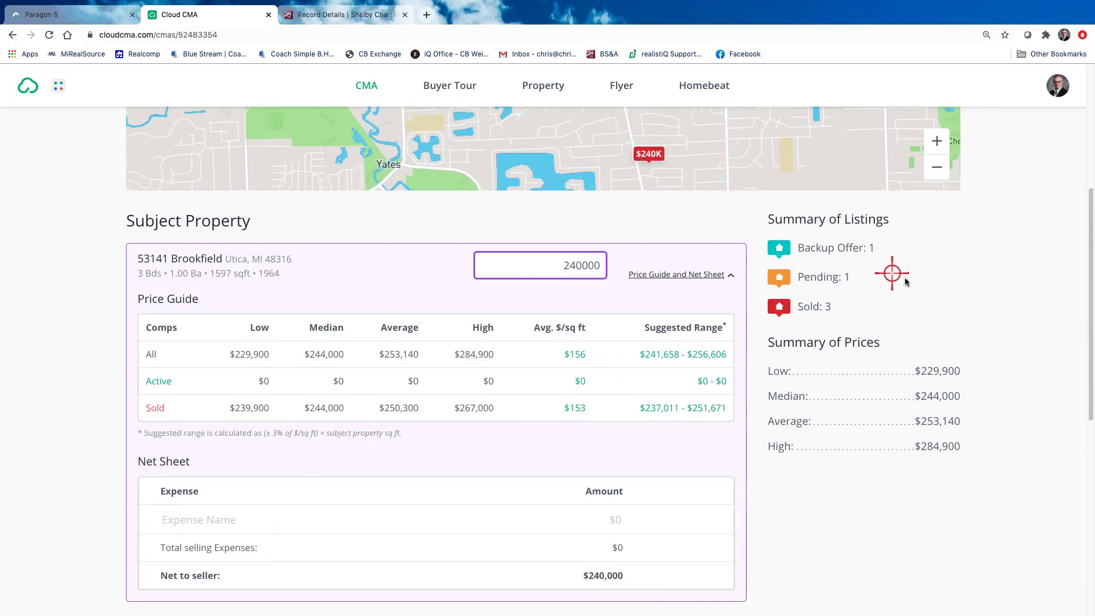
scroll(912, 285, up, 4)
scroll(1024, 258, up, 2)
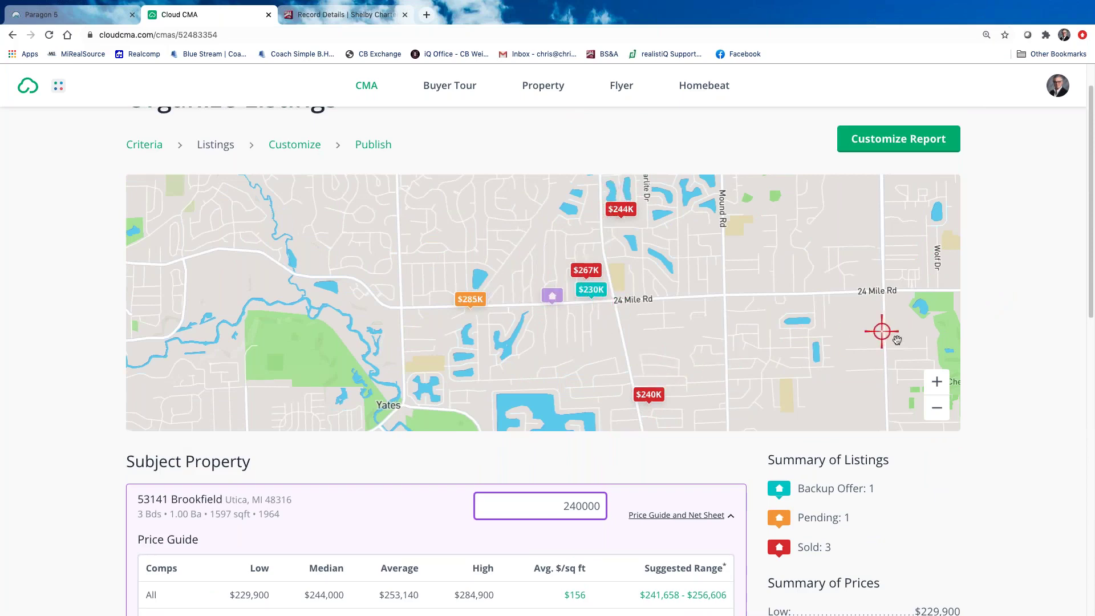
scroll(1038, 473, down, 1)
scroll(969, 468, up, 1)
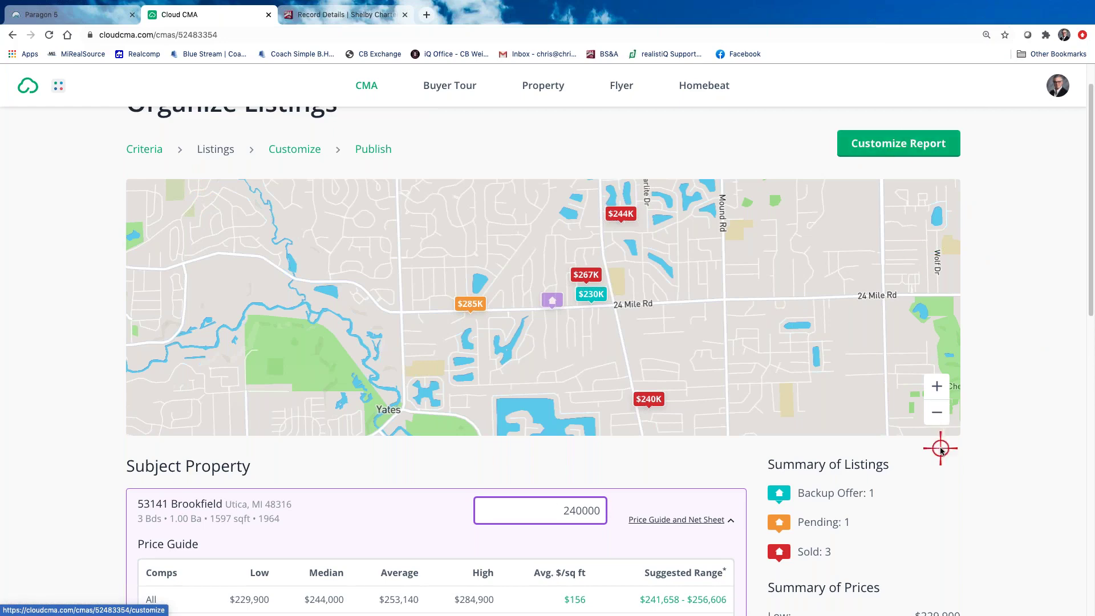
scroll(939, 448, down, 7)
scroll(940, 448, down, 4)
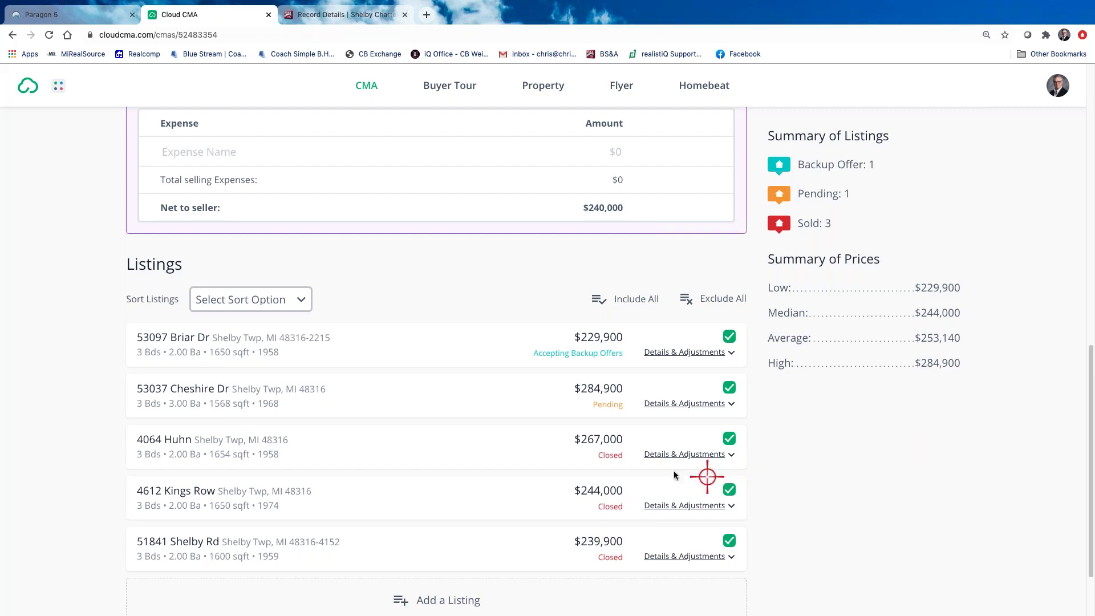
scroll(680, 451, down, 1)
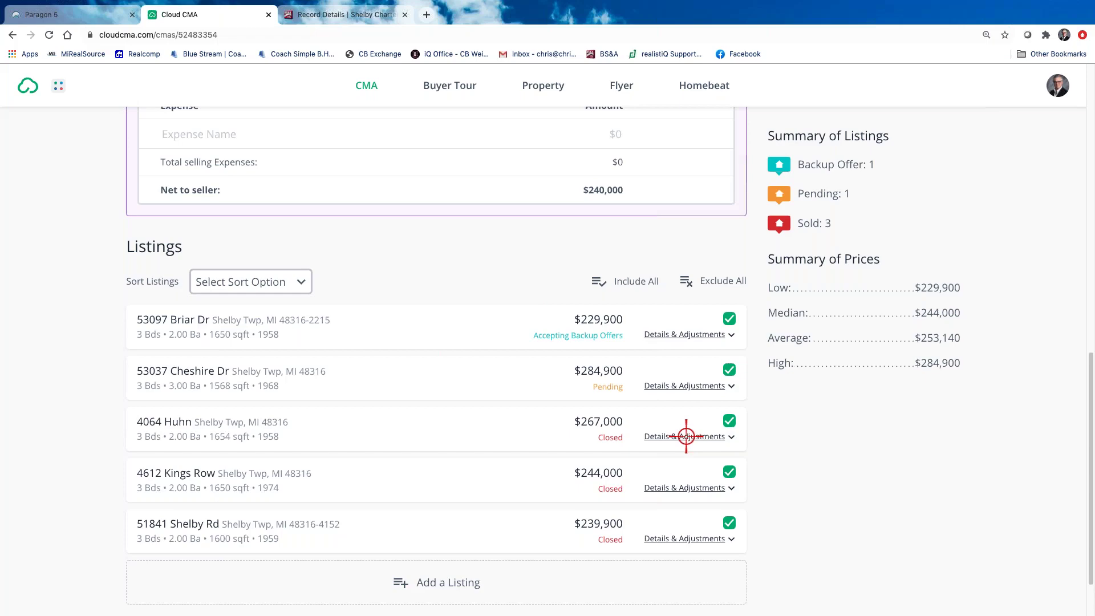
Add a 'Concessions' adjustment of -$7,000 to the Huhn comparable, adjusting it to $260,000
click(686, 436)
scroll(617, 360, down, 2)
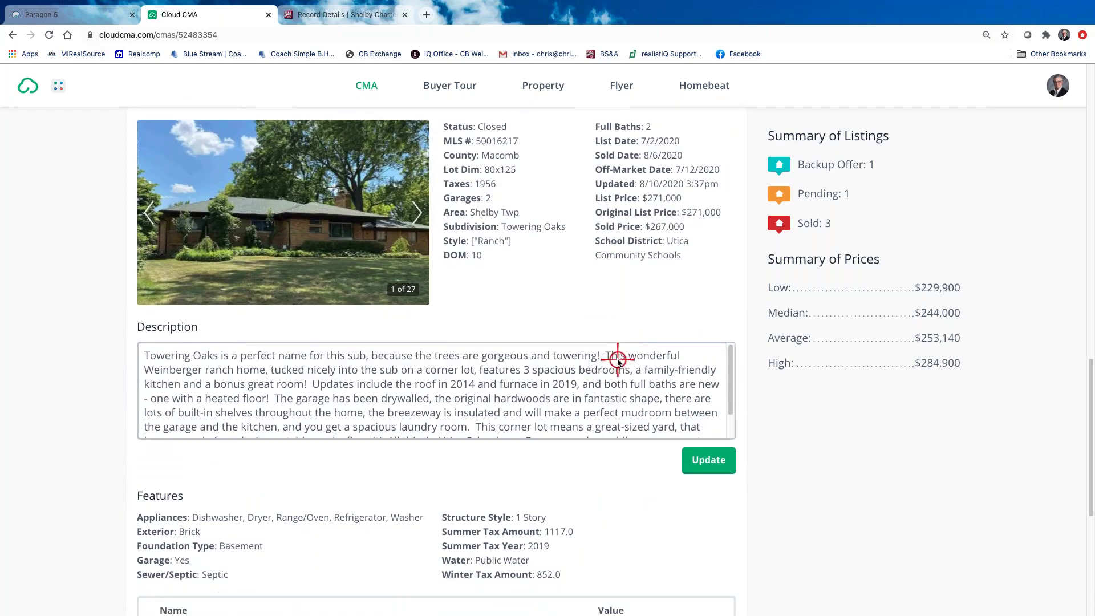
scroll(617, 360, down, 2)
scroll(709, 550, down, 5)
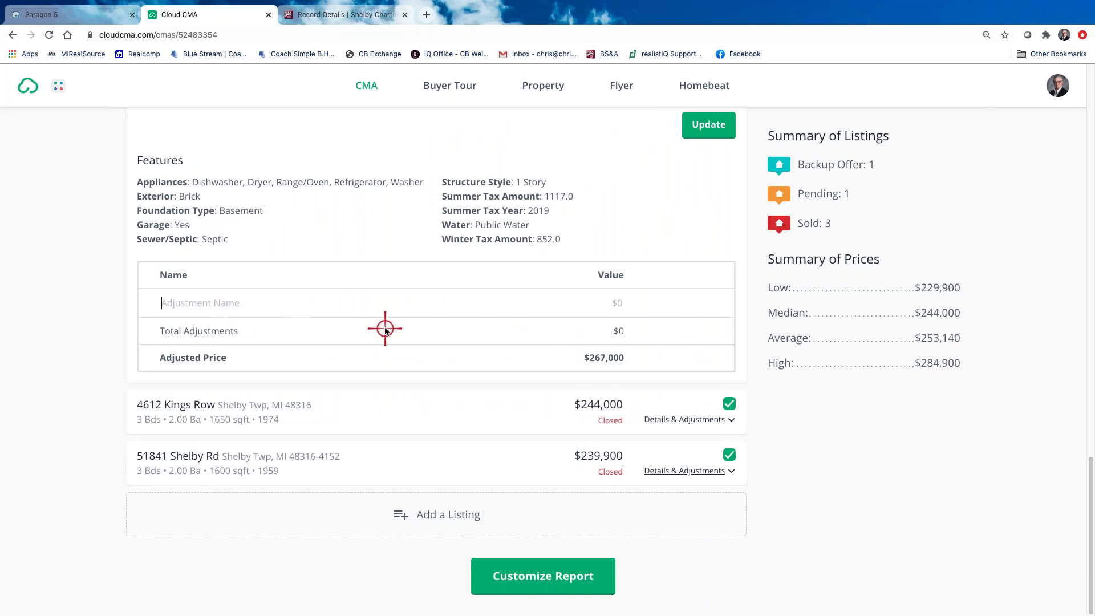
text(COncessions)
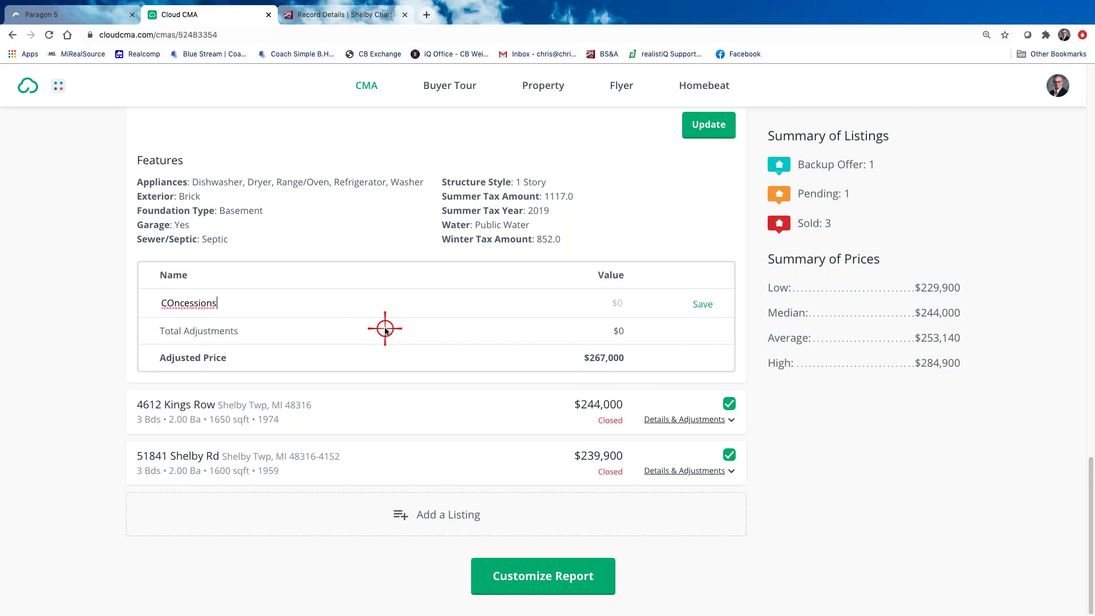
key(BackSpace)
key(BackSpace)
key(BackSpace)
key(BackSpace)
key(BackSpace)
key(BackSpace)
key(BackSpace)
key(BackSpace)
key(BackSpace)
key(BackSpace)
text(oncessions)
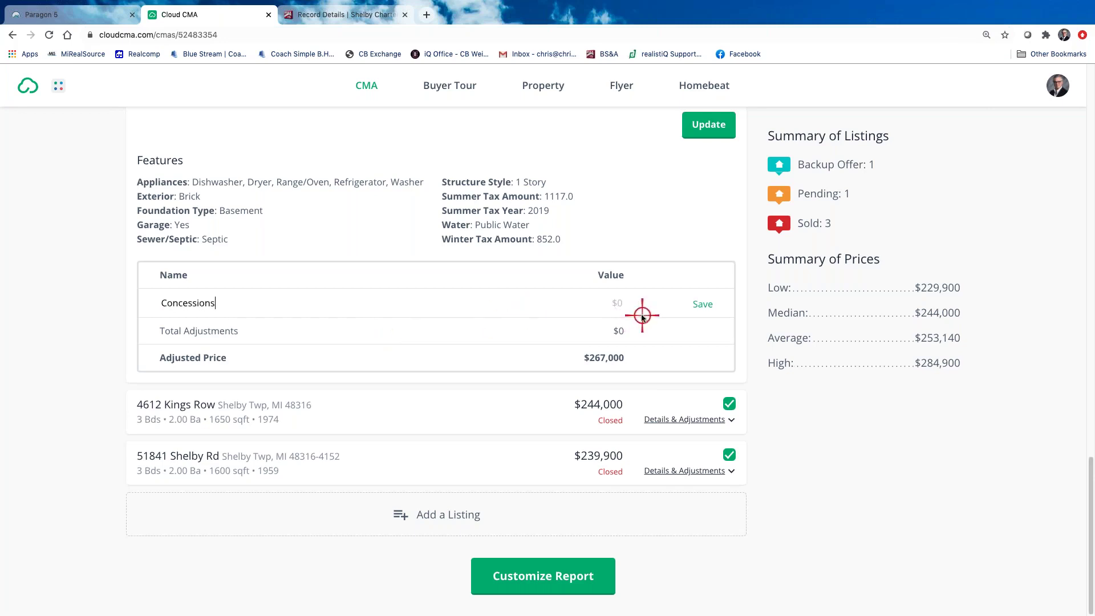
click(615, 305)
text(-$7,000)
click(707, 306)
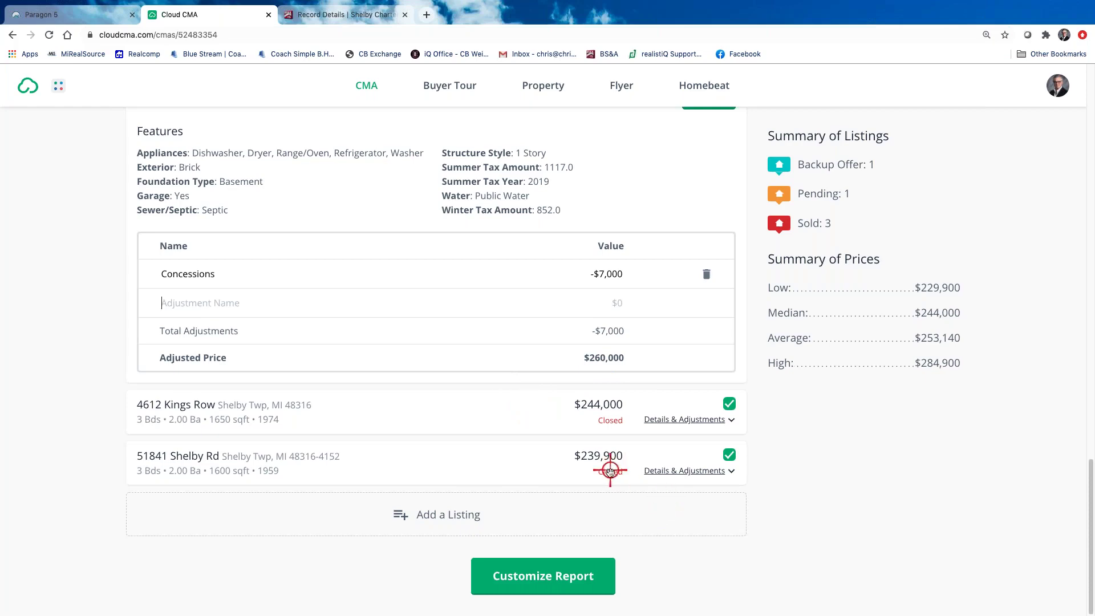
click(691, 471)
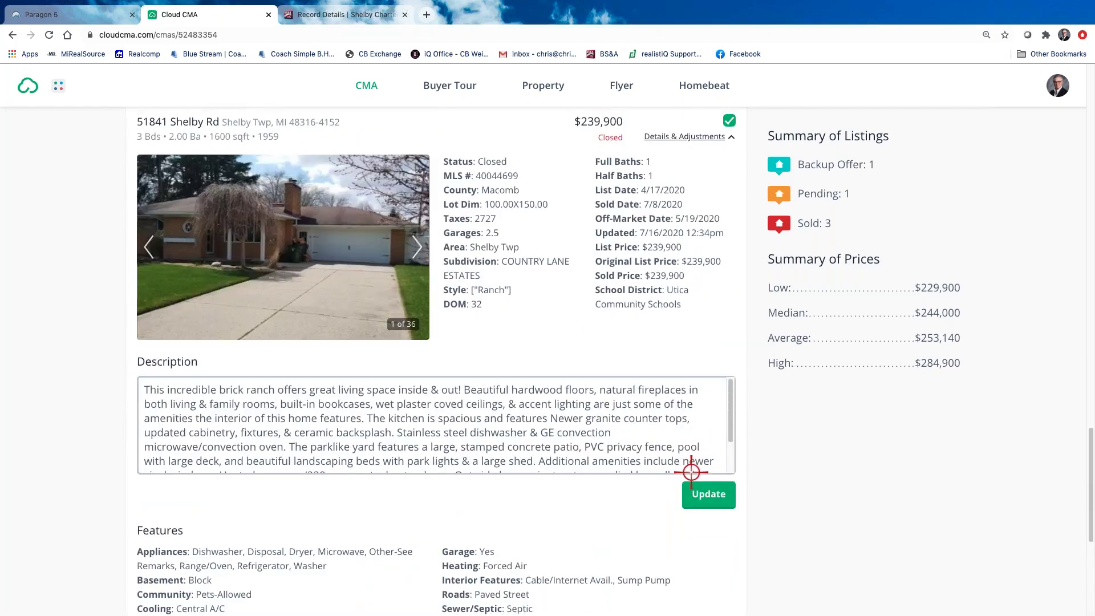
scroll(496, 567, down, 5)
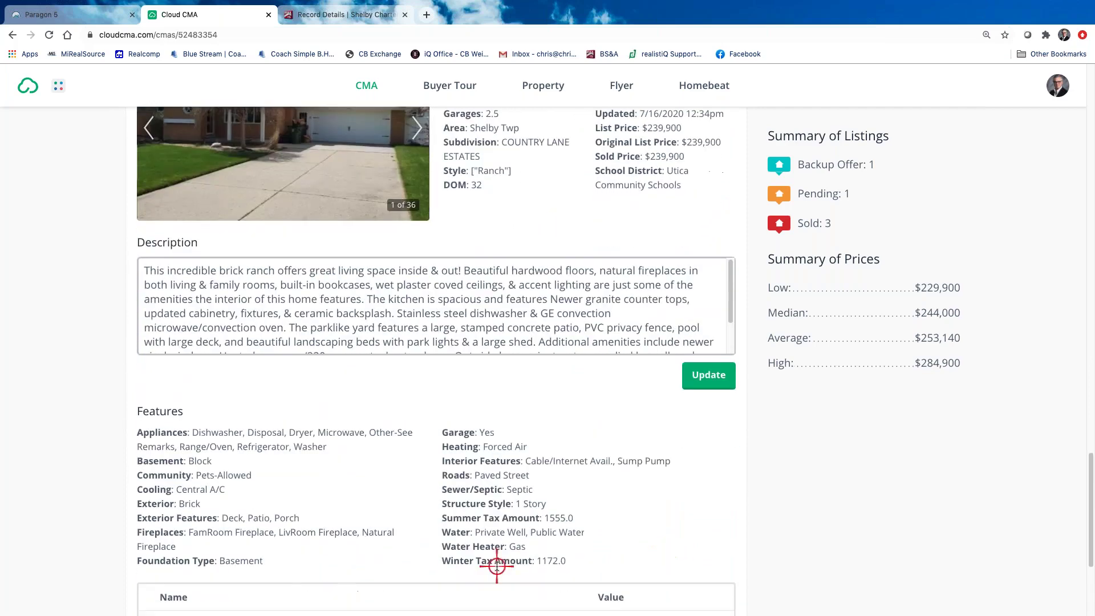
scroll(496, 566, down, 5)
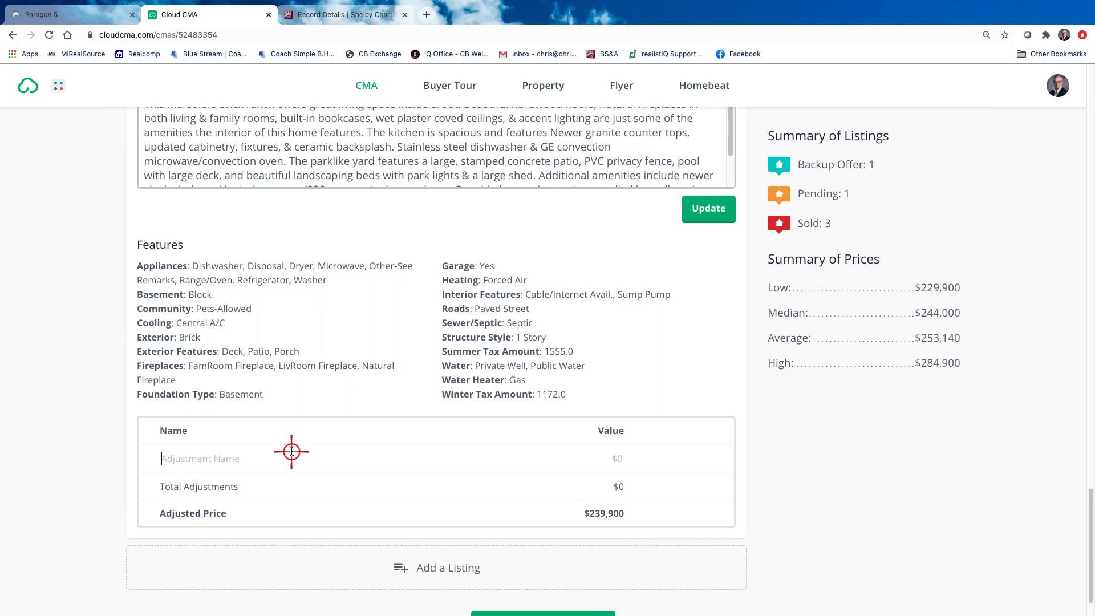
text(Garage)
click(614, 460)
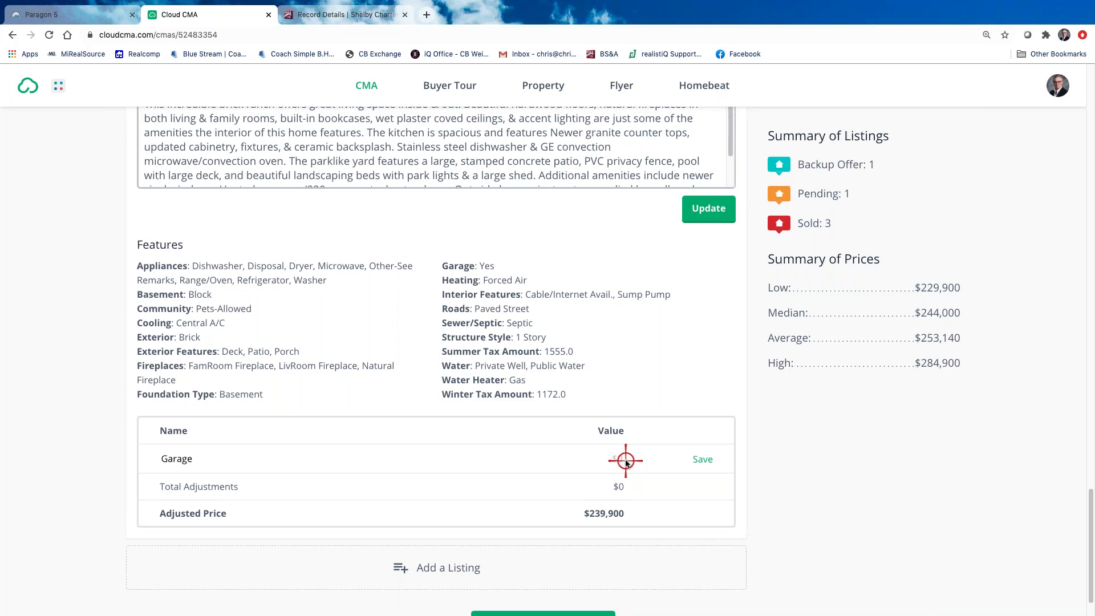
text(10,000)
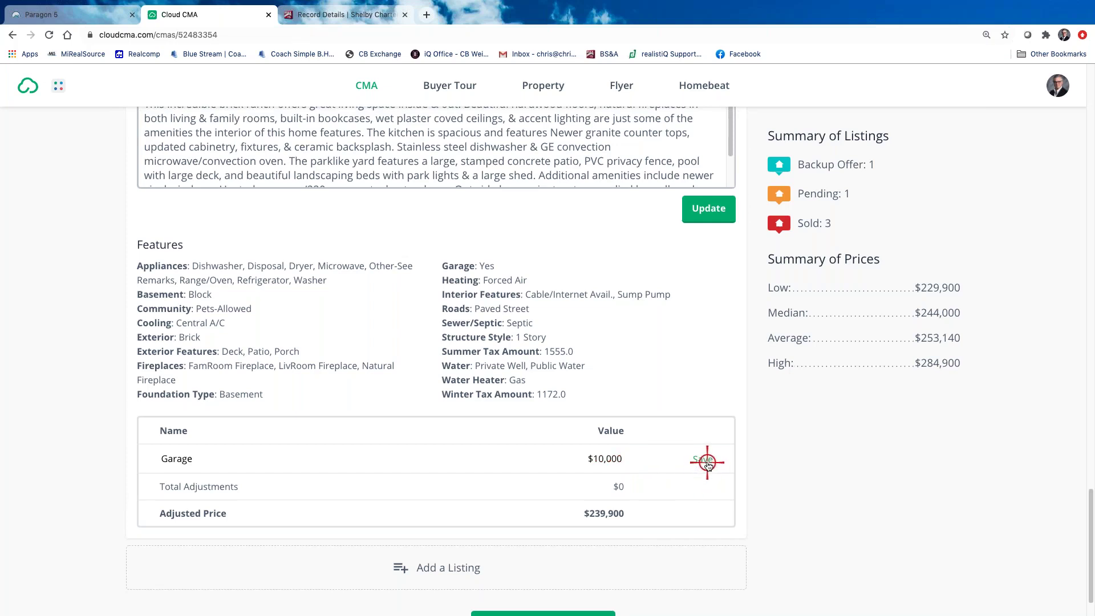
click(703, 459)
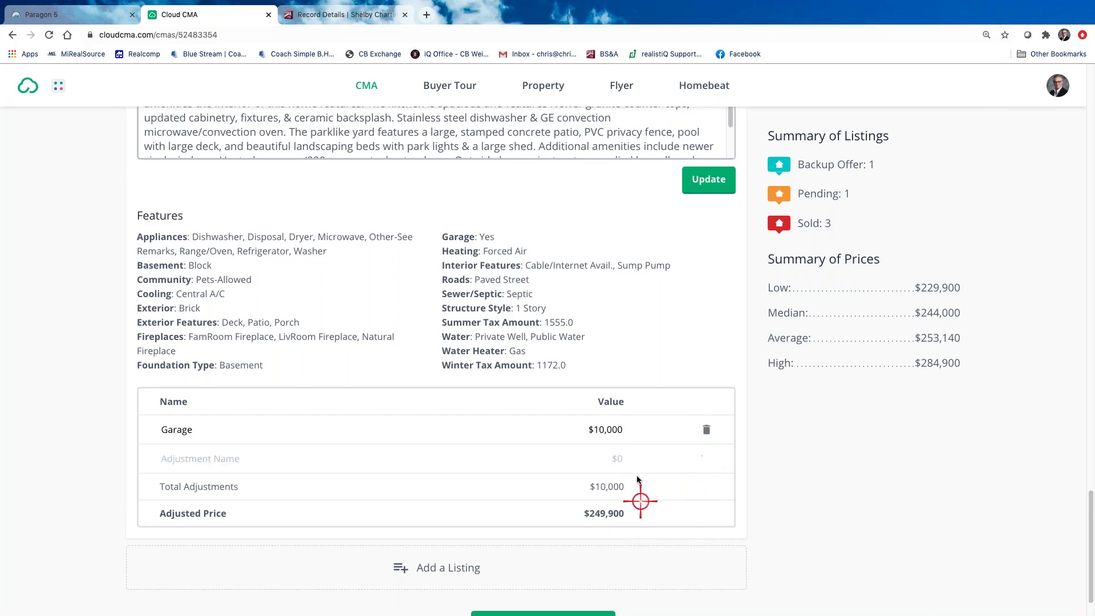
scroll(625, 508, down, 2)
scroll(626, 509, up, 5)
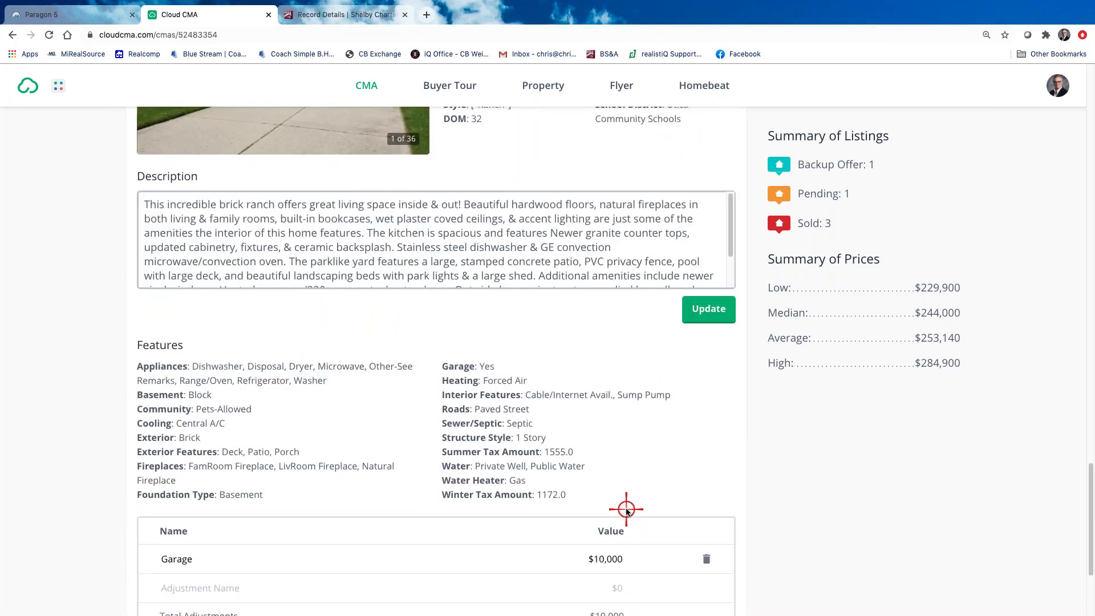
scroll(625, 509, down, 3)
scroll(625, 509, up, 1)
scroll(625, 510, up, 2)
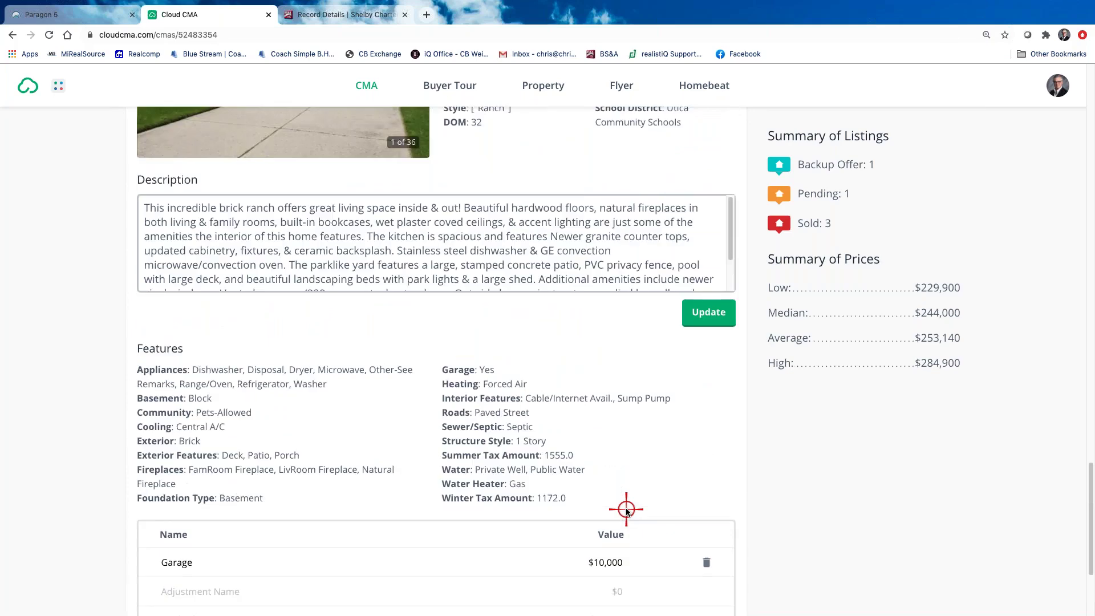
scroll(626, 509, down, 3)
scroll(626, 509, up, 4)
scroll(626, 509, down, 3)
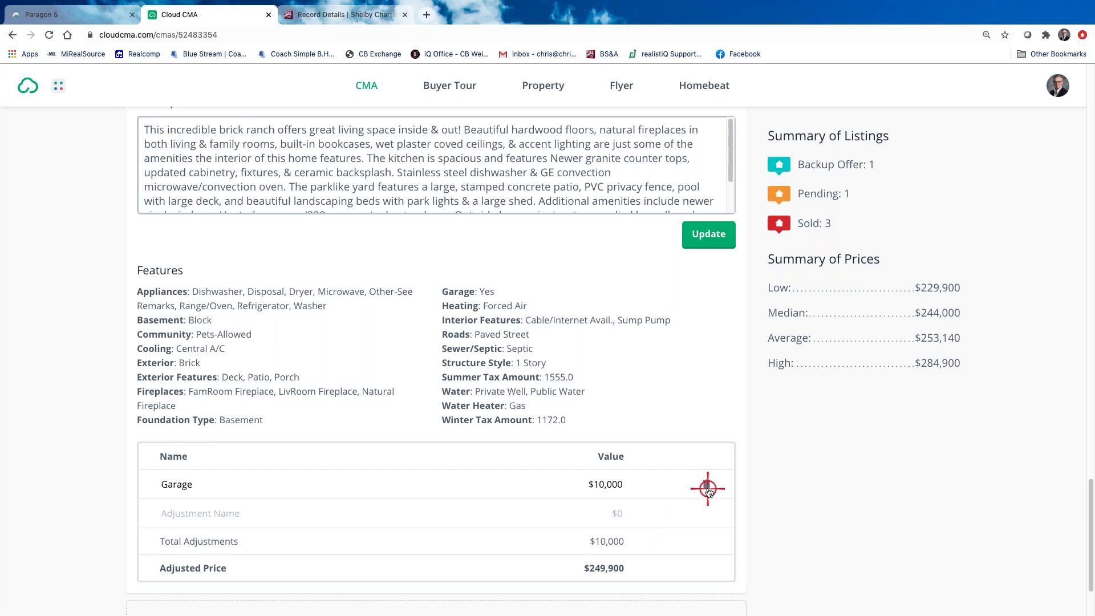
Delete the $10,000 Garage and -$7,000 Concessions adjustments, then continue to Customize Report
click(706, 484)
scroll(647, 465, up, 14)
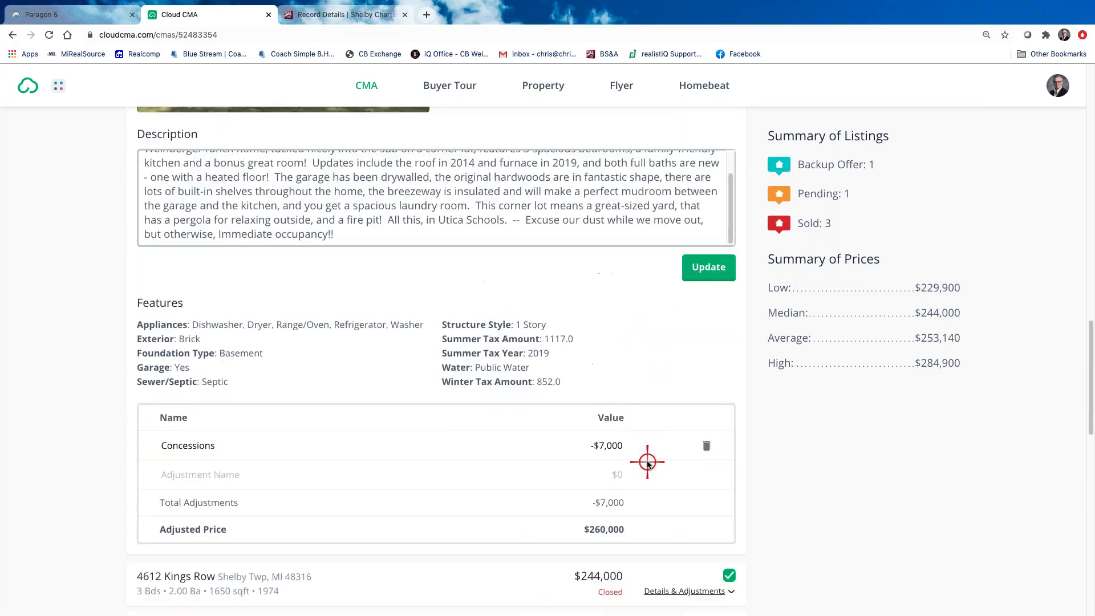
scroll(647, 465, down, 1)
click(707, 403)
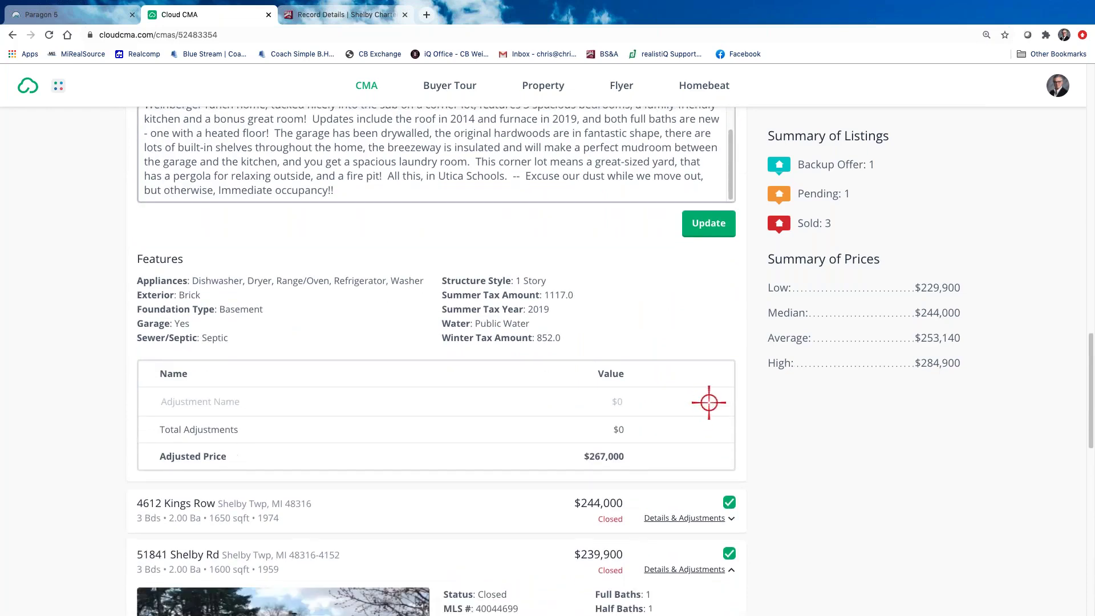
scroll(781, 433, down, 4)
scroll(781, 434, down, 8)
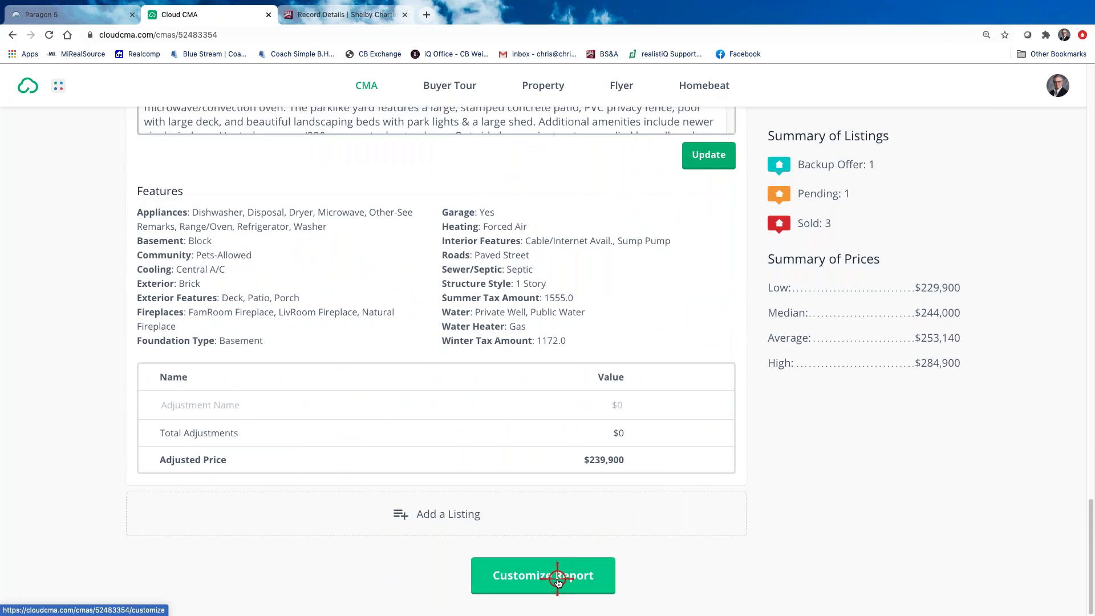
click(558, 581)
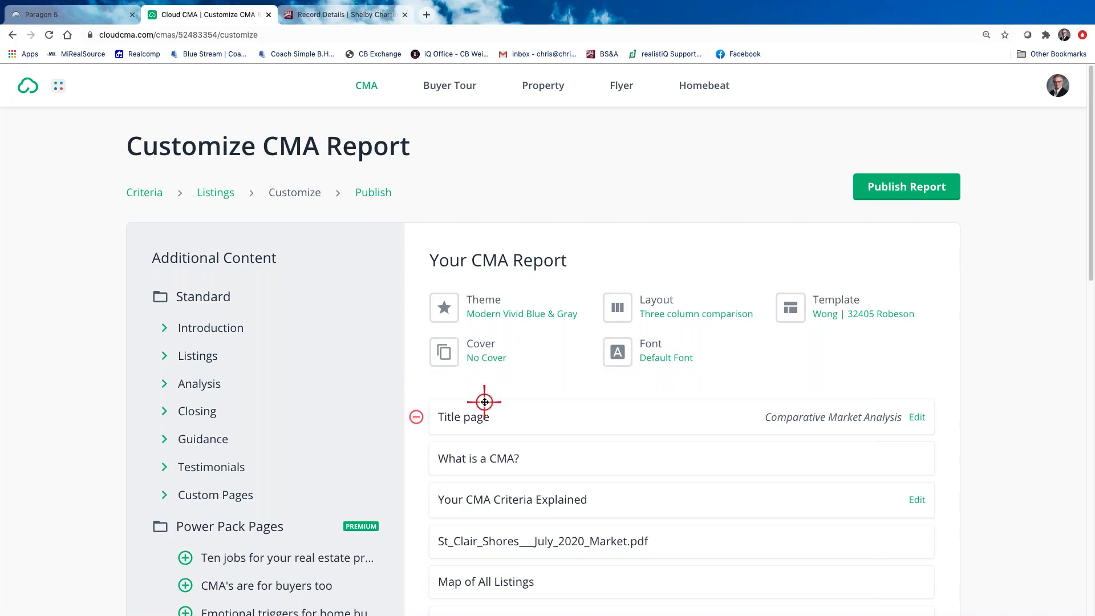
In the Theme dialog, pick the classic Vivid Blue & Gray theme to preview its pages
click(479, 301)
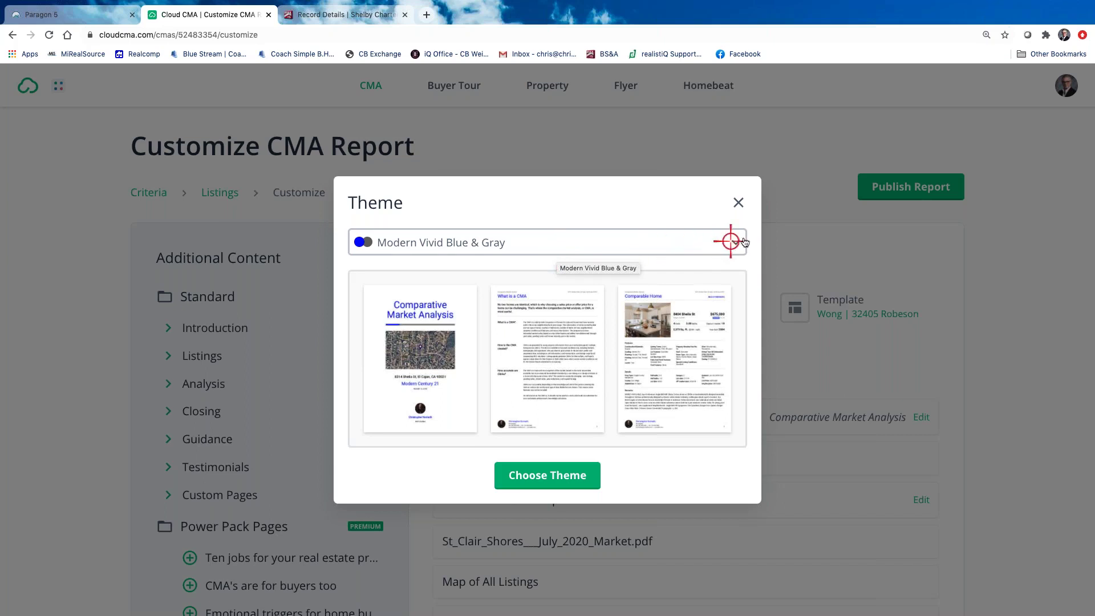
click(737, 243)
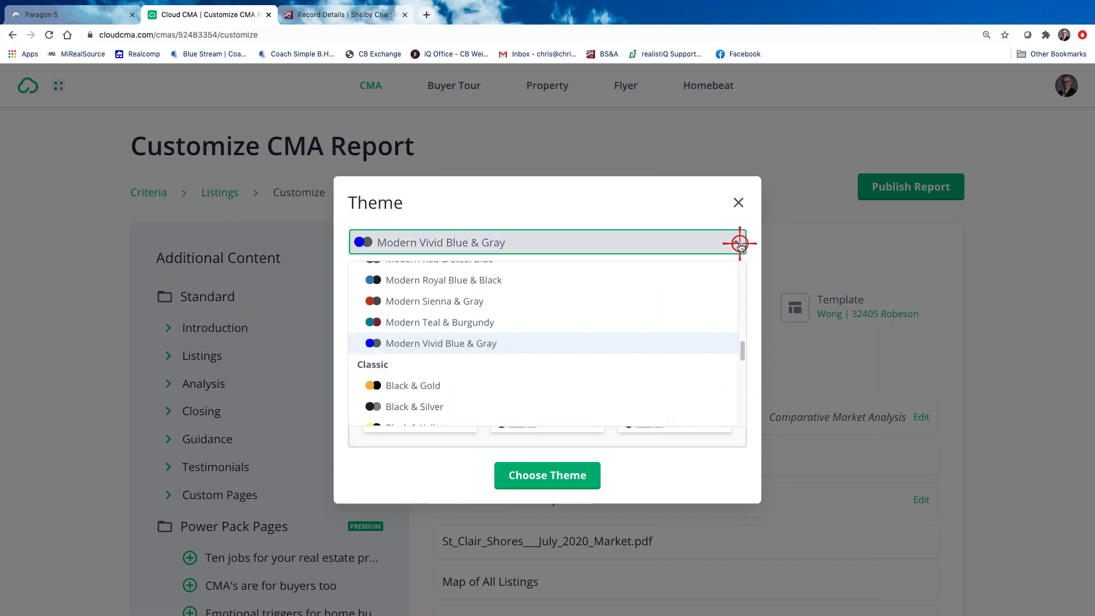
scroll(502, 322, down, 1)
scroll(504, 329, up, 2)
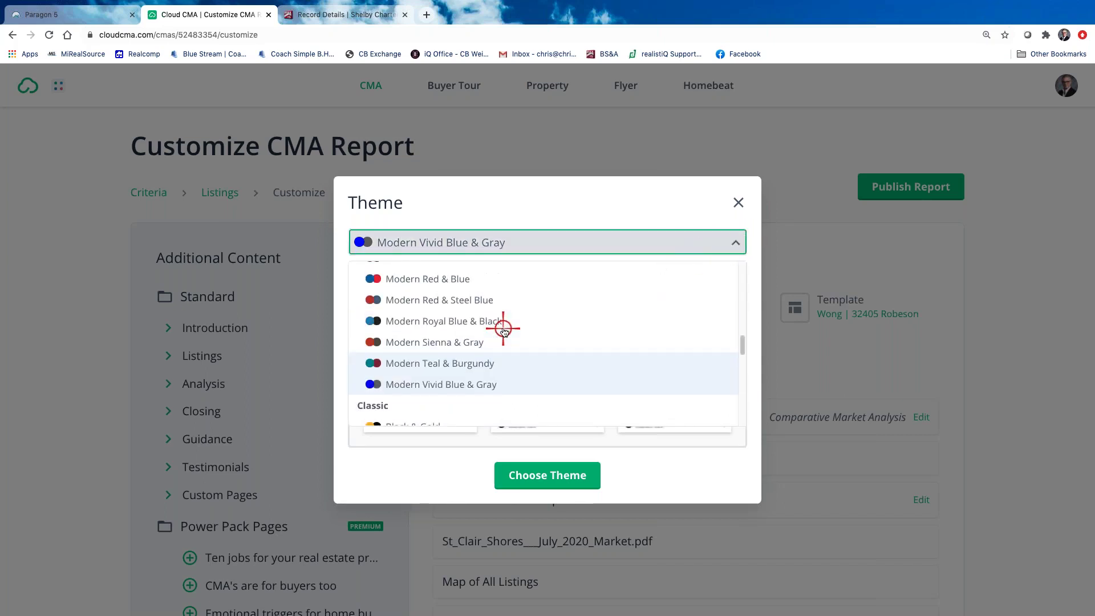
scroll(503, 330, up, 1)
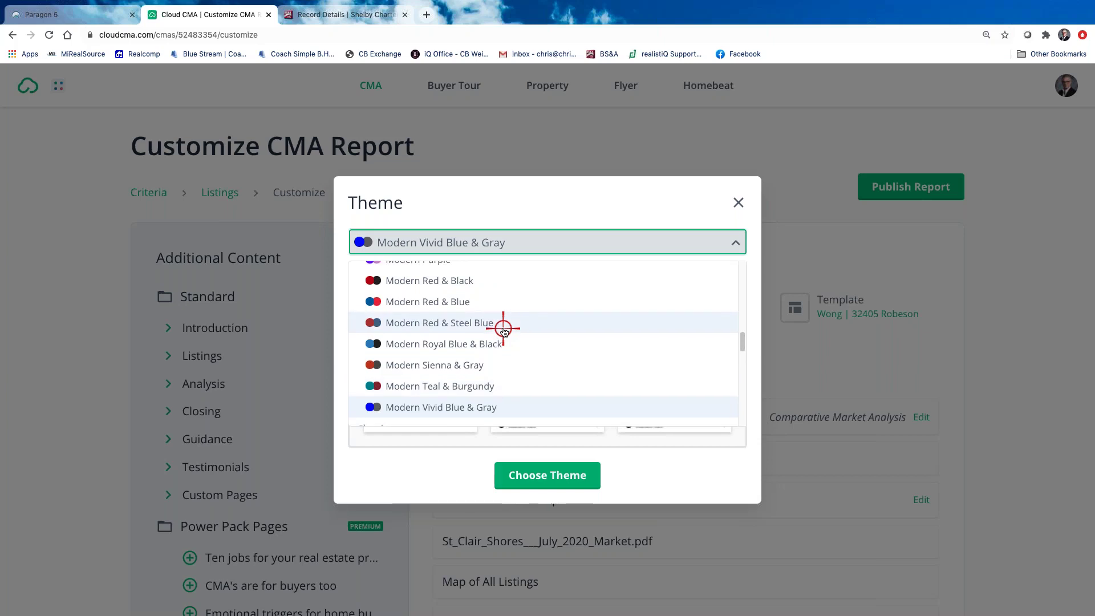
scroll(504, 330, up, 10)
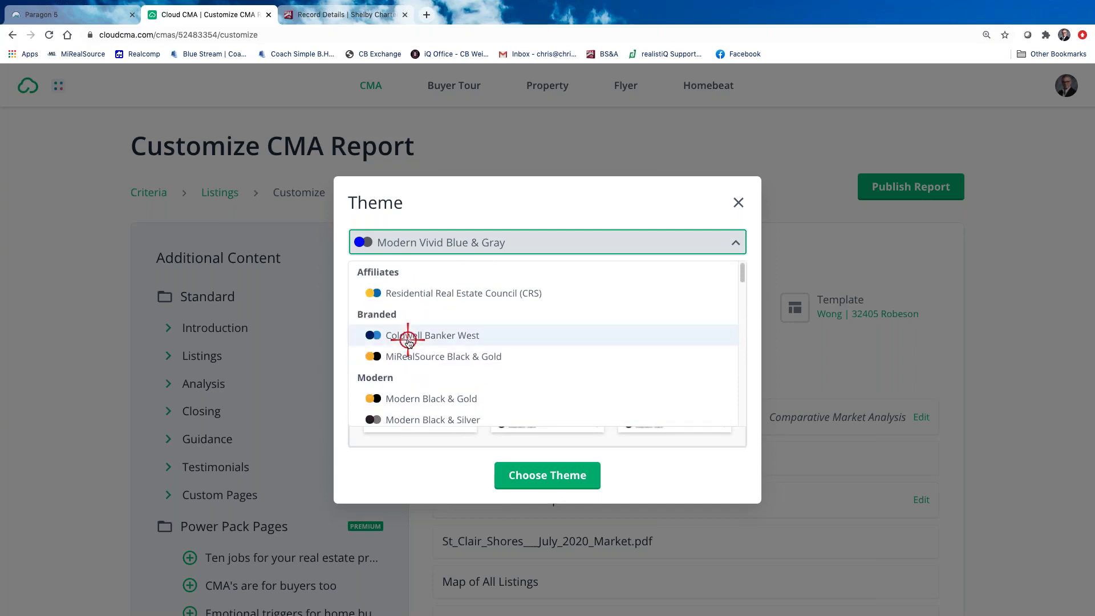
scroll(450, 353, down, 10)
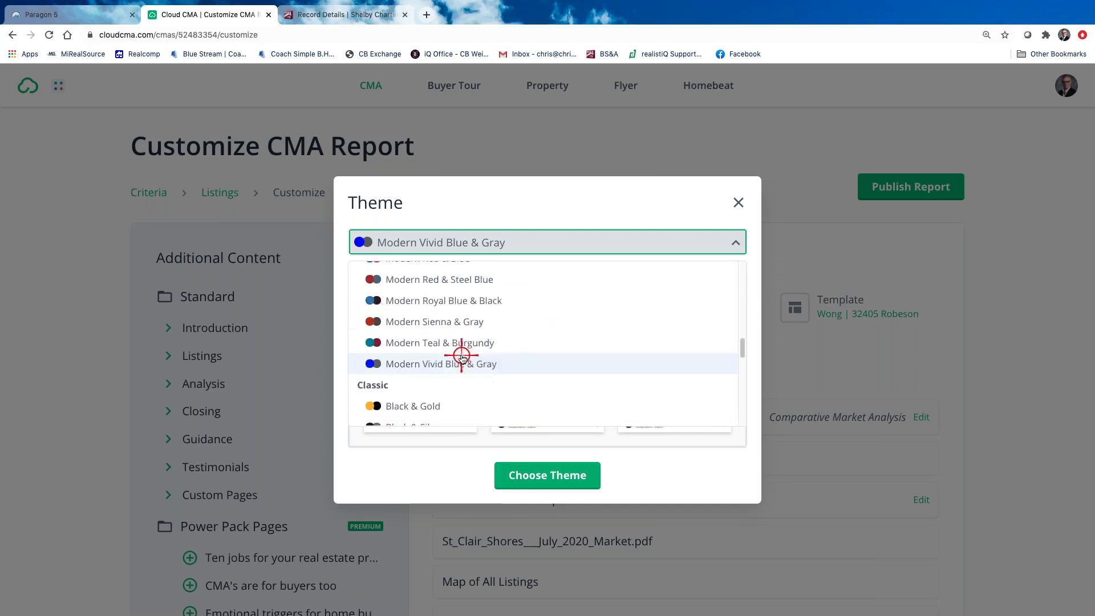
scroll(462, 357, down, 5)
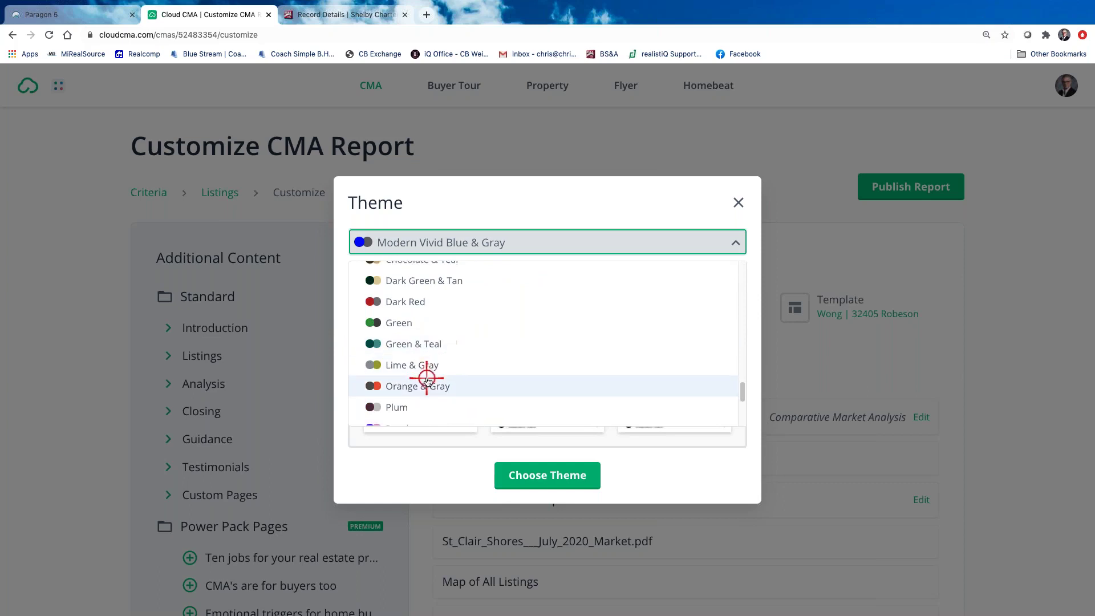
scroll(427, 380, down, 4)
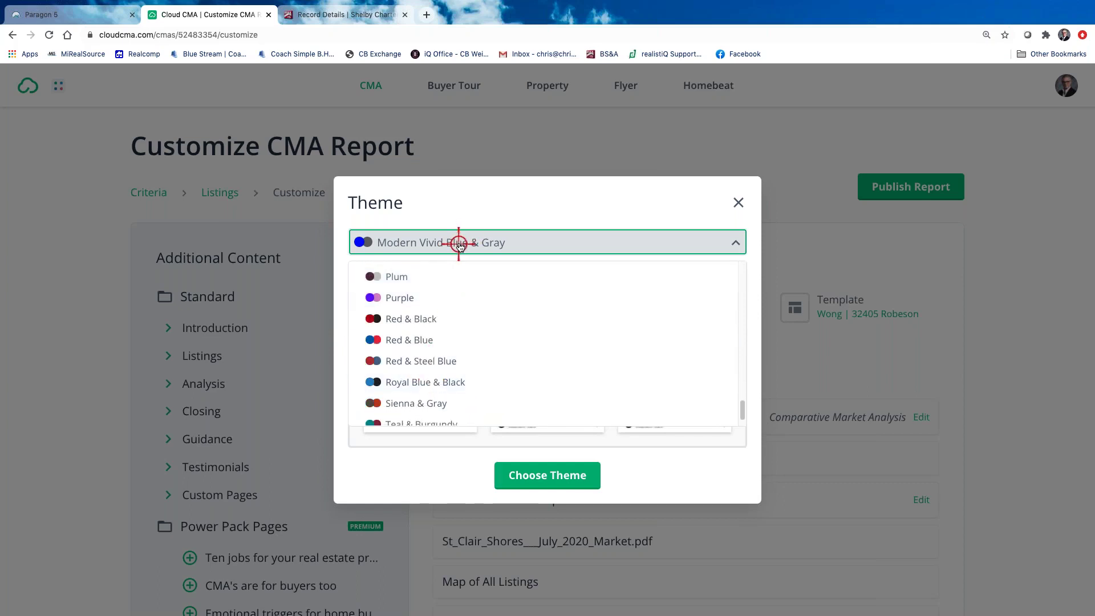
scroll(473, 386, down, 1)
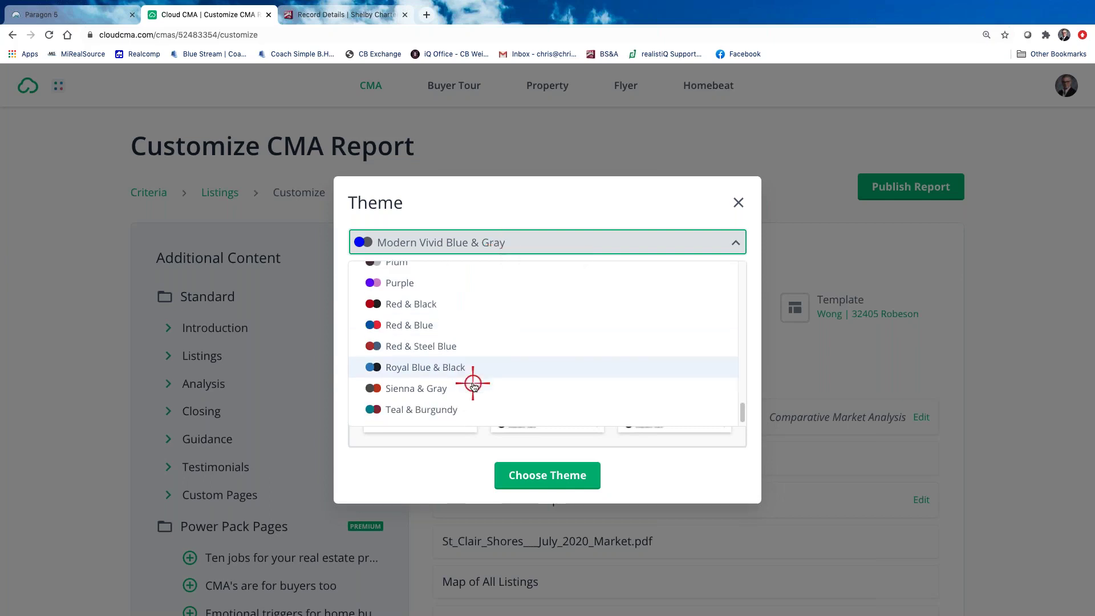
scroll(473, 386, up, 3)
scroll(471, 382, down, 4)
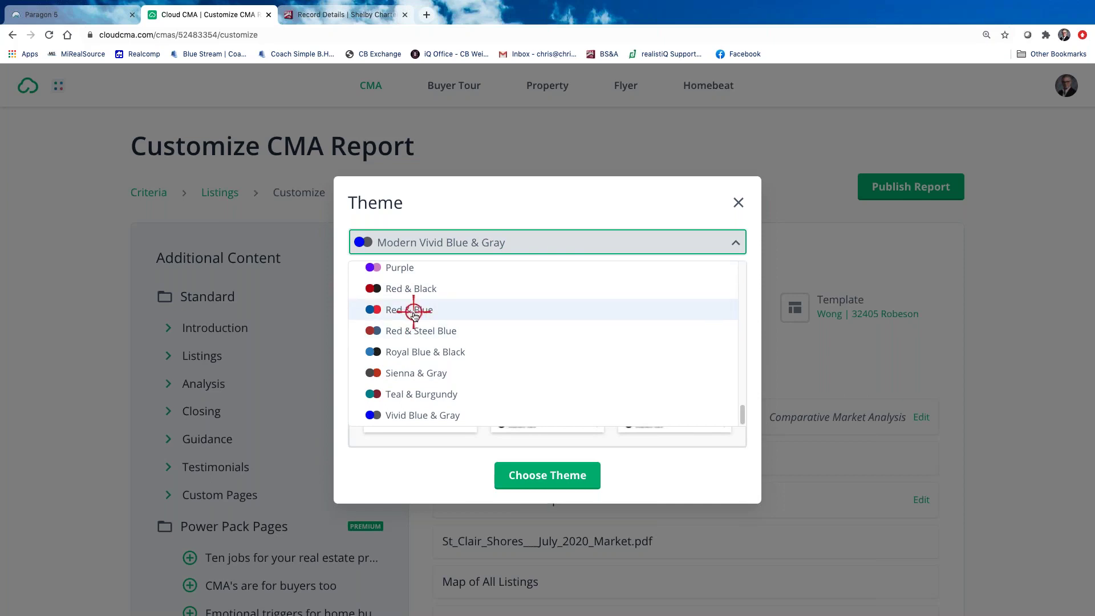
click(441, 417)
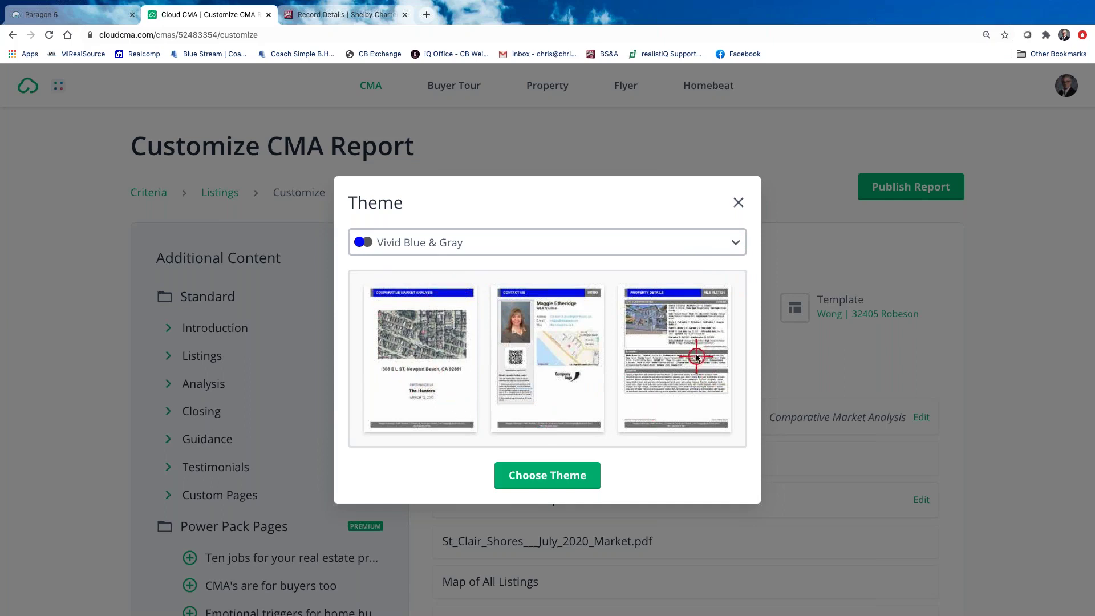
Switch back to Modern Vivid Blue & Gray and confirm it with Choose Theme
click(735, 240)
scroll(453, 393, up, 15)
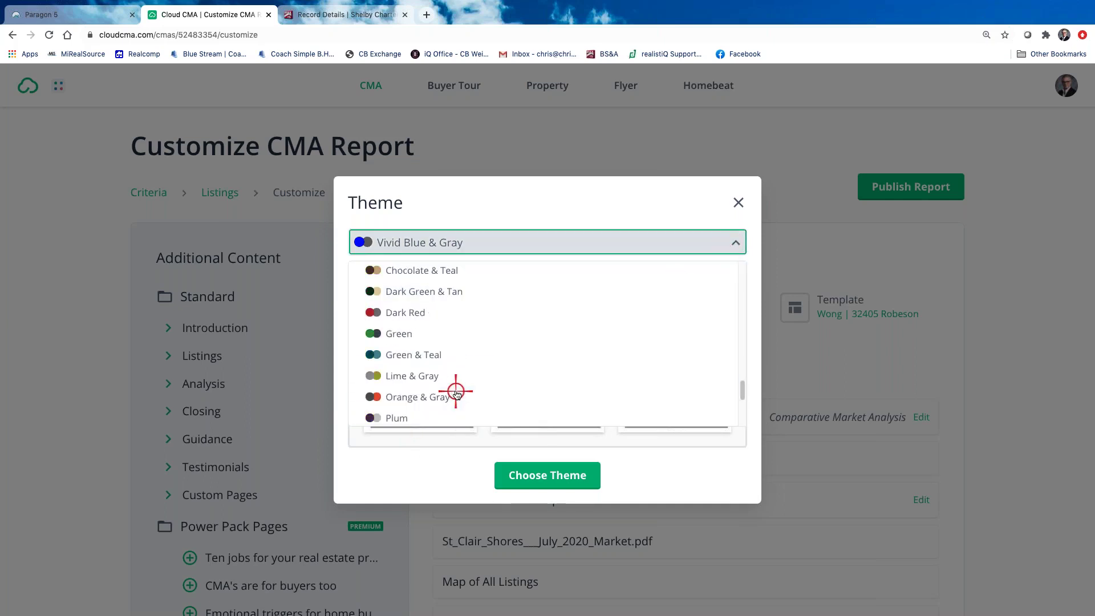
scroll(456, 393, down, 3)
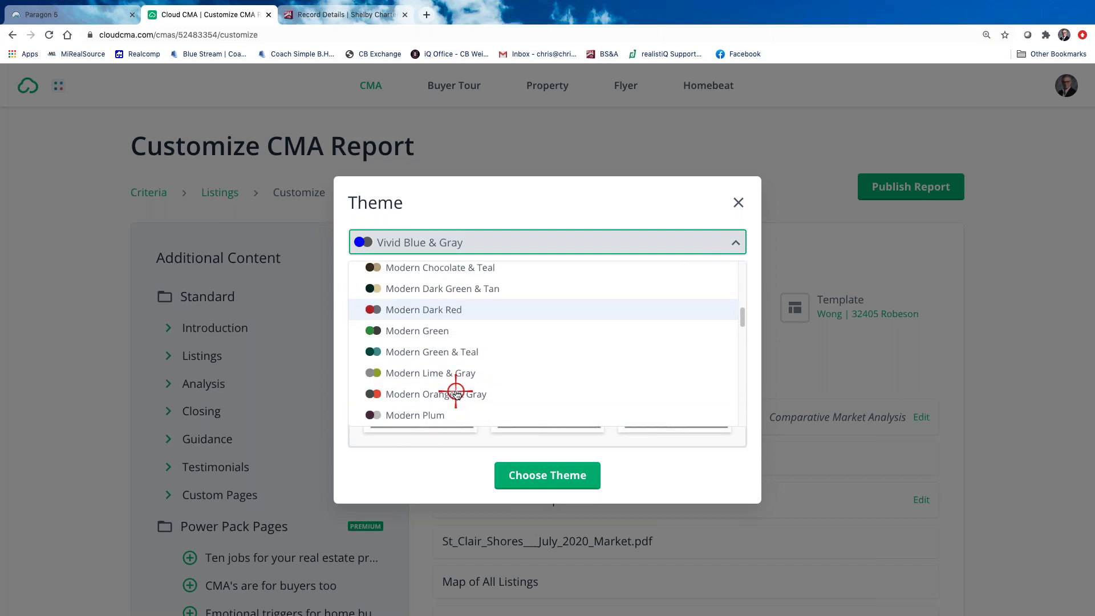
scroll(456, 393, down, 2)
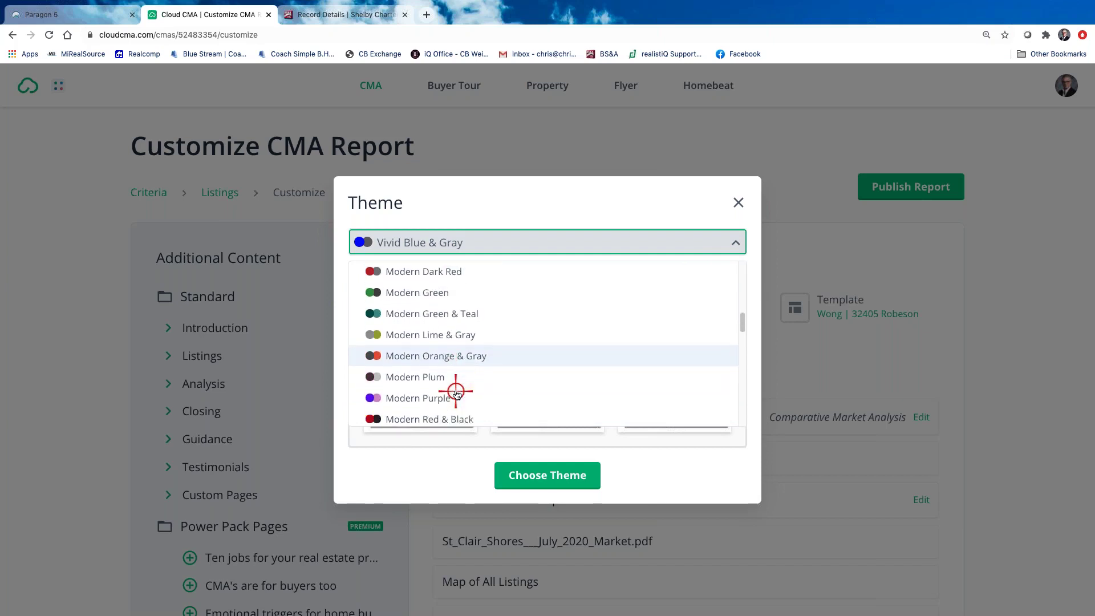
scroll(456, 394, down, 3)
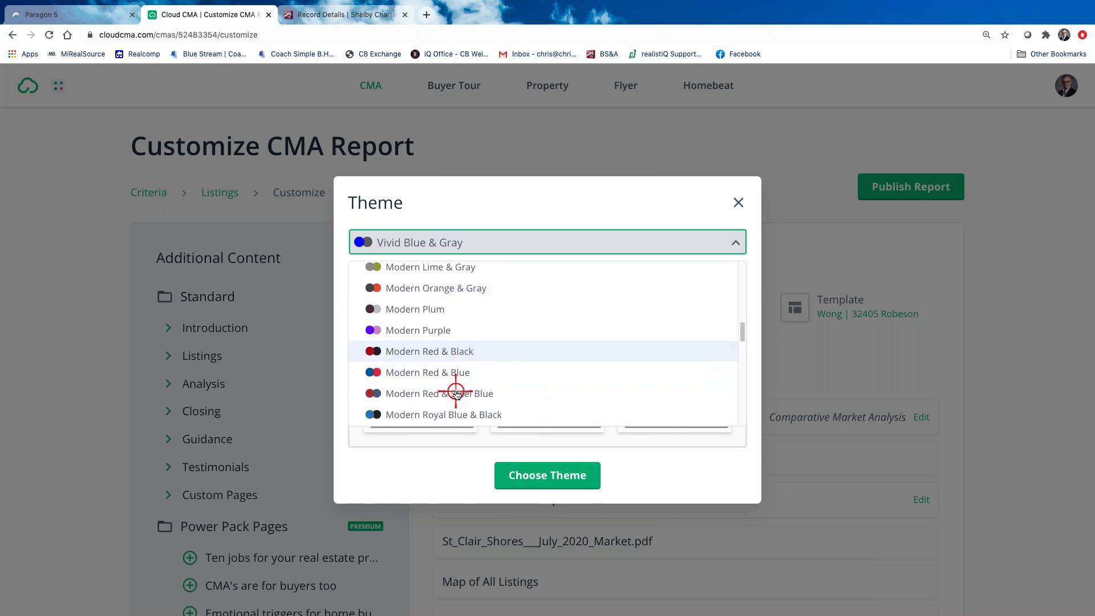
scroll(456, 394, down, 2)
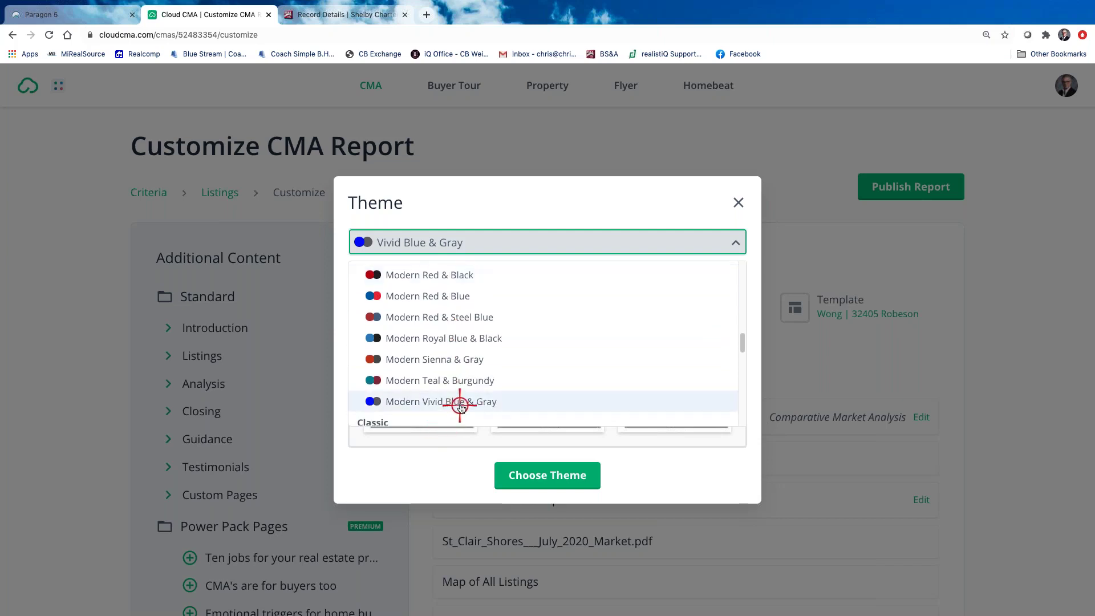
click(461, 405)
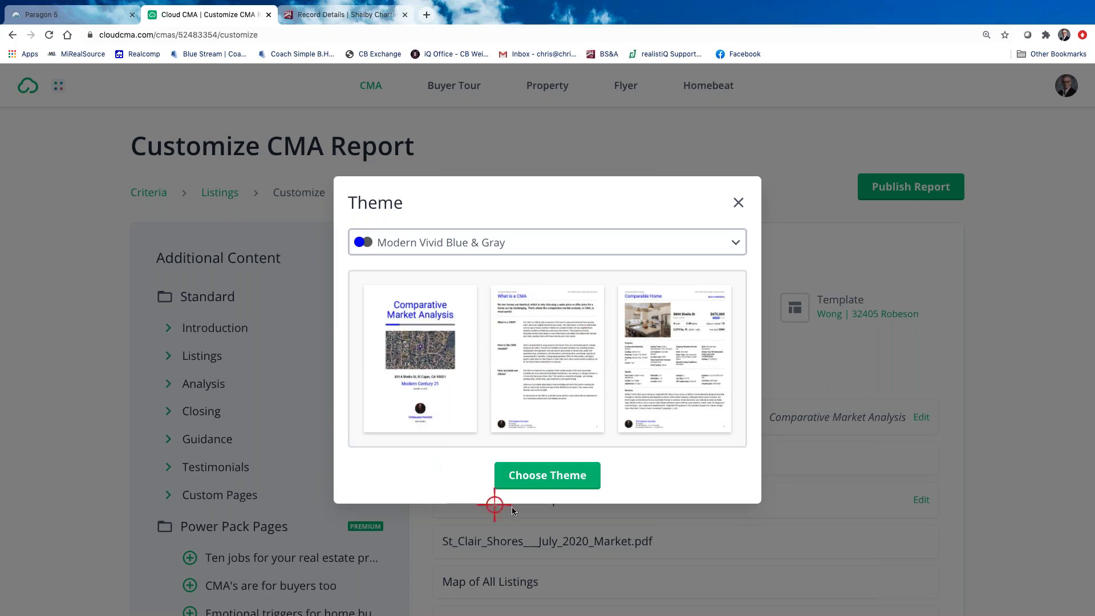
click(730, 240)
scroll(535, 335, down, 10)
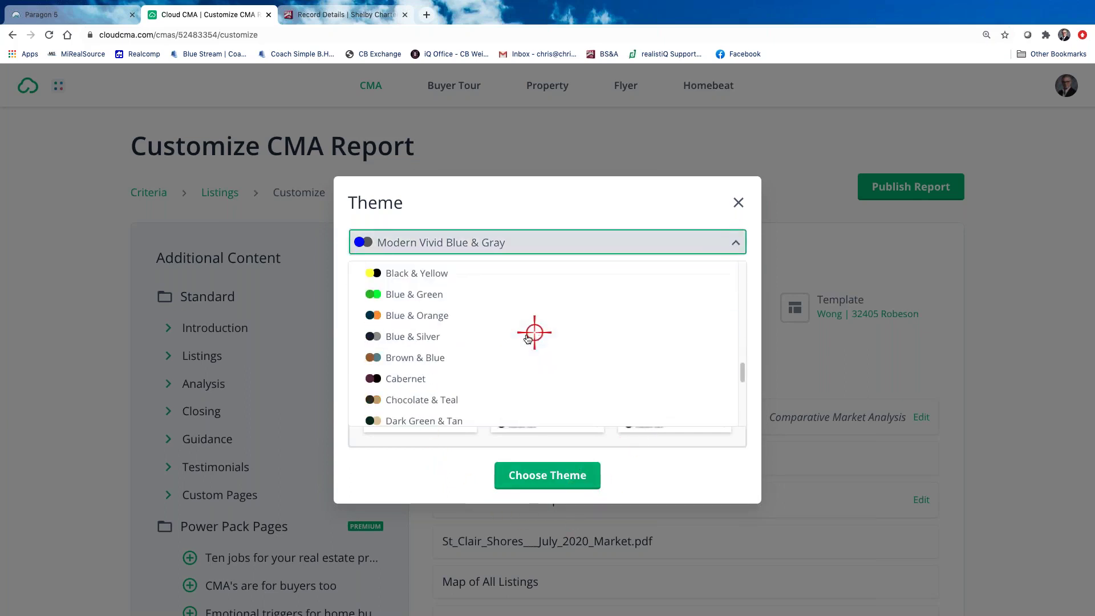
scroll(473, 354, up, 10)
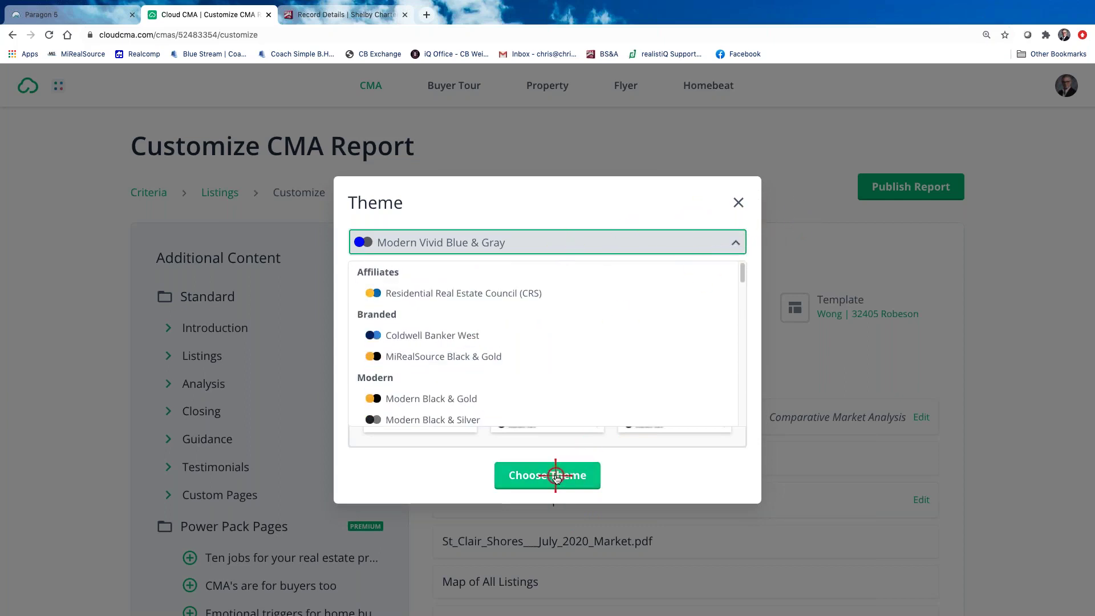
click(556, 475)
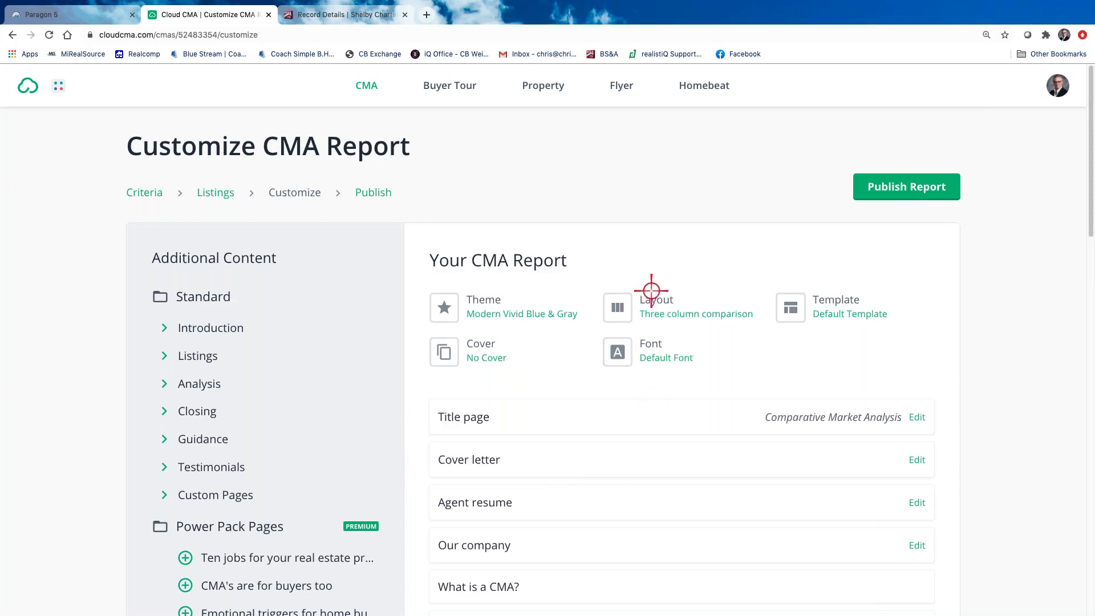
click(648, 302)
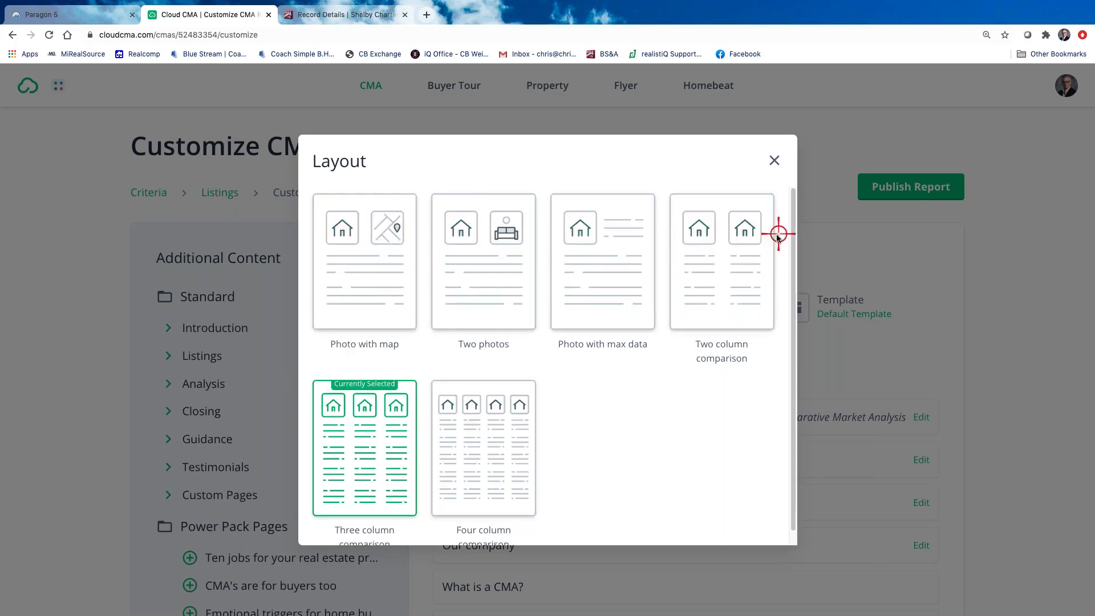
click(773, 163)
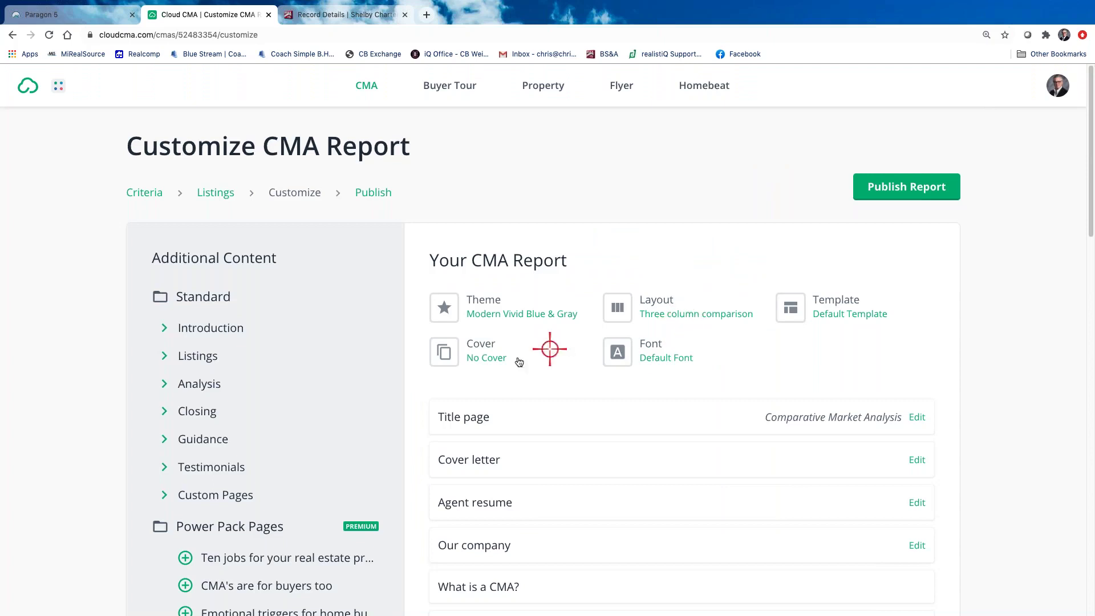
Browse the cover designs and close them without choosing one, keeping No Cover
click(485, 356)
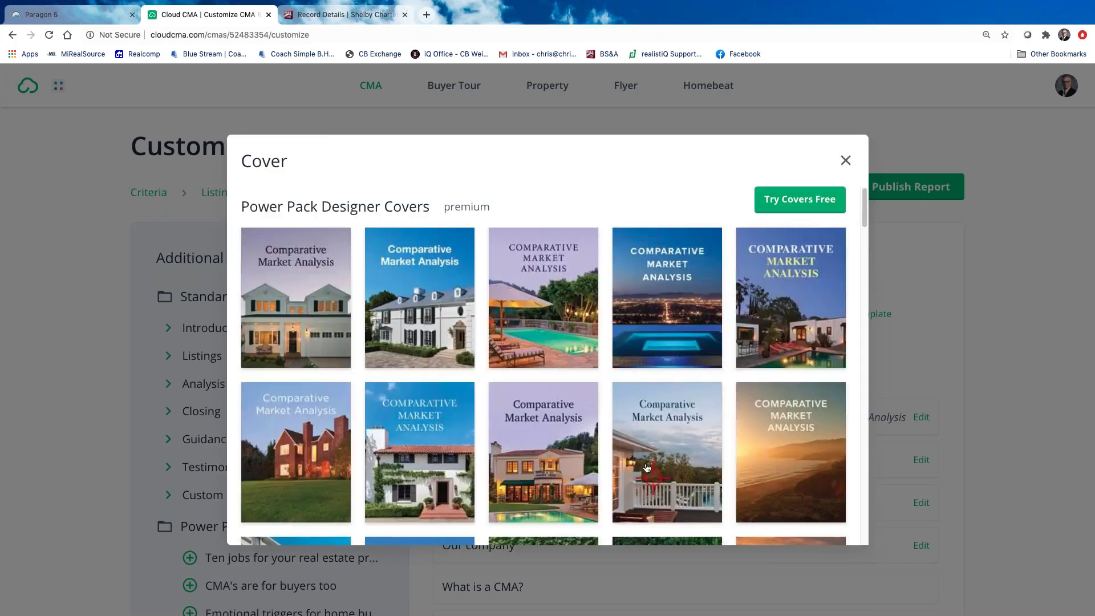
scroll(647, 467, down, 8)
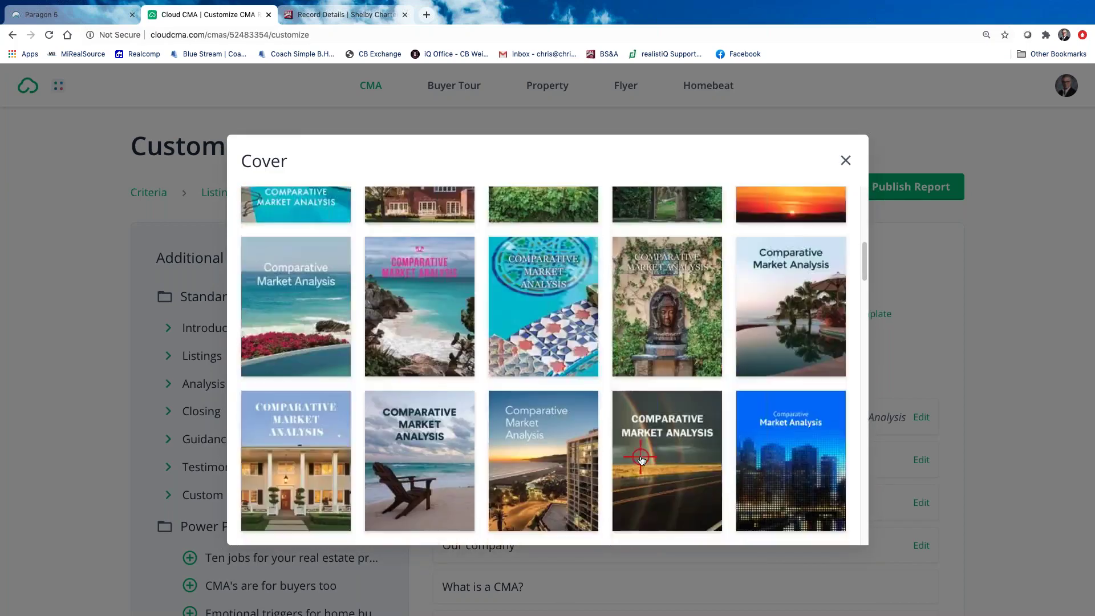
scroll(640, 459, up, 8)
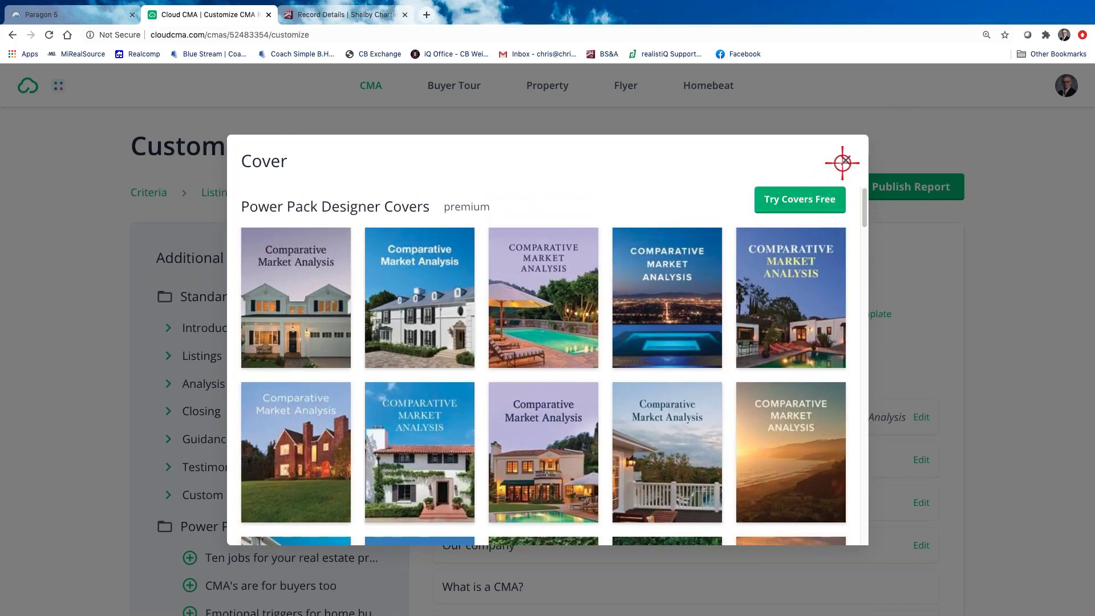
click(844, 164)
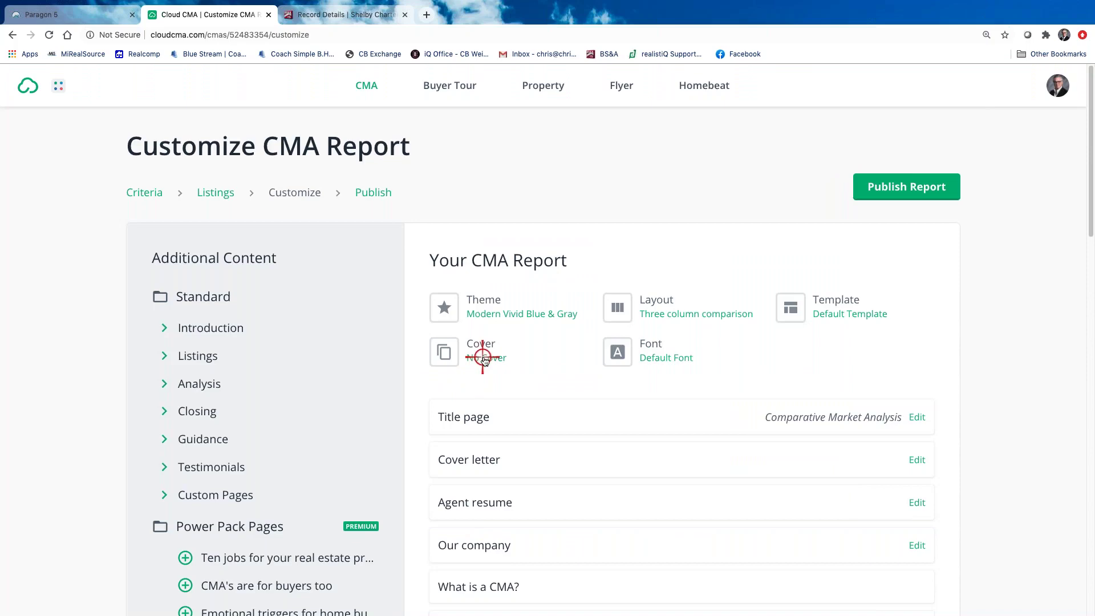
Scroll through the font list and close it, keeping the Default Font
click(657, 358)
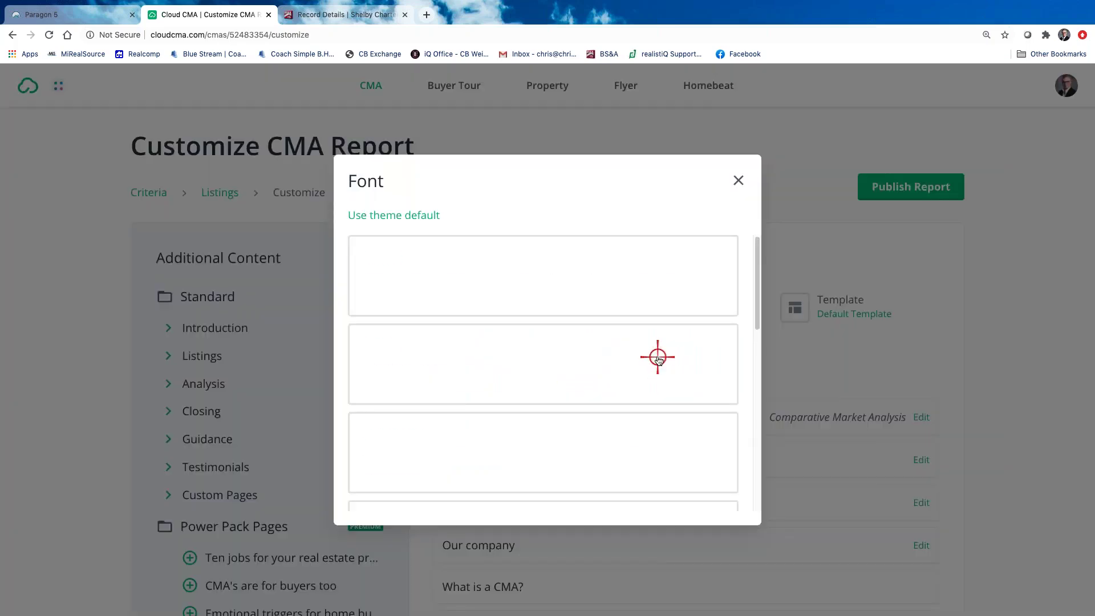
scroll(469, 433, down, 5)
scroll(469, 433, down, 4)
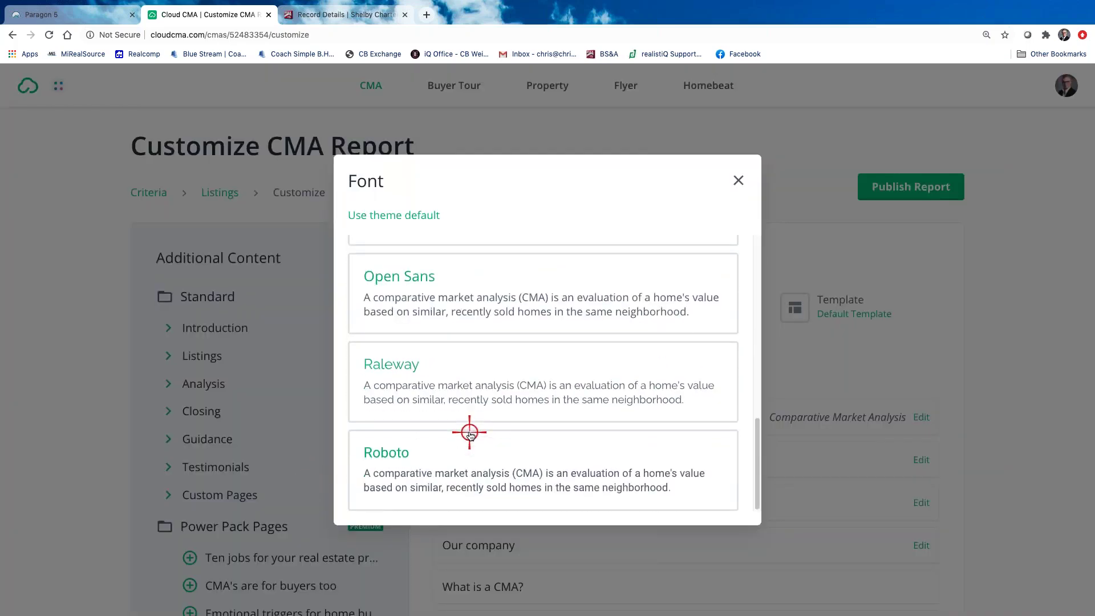
scroll(470, 433, up, 10)
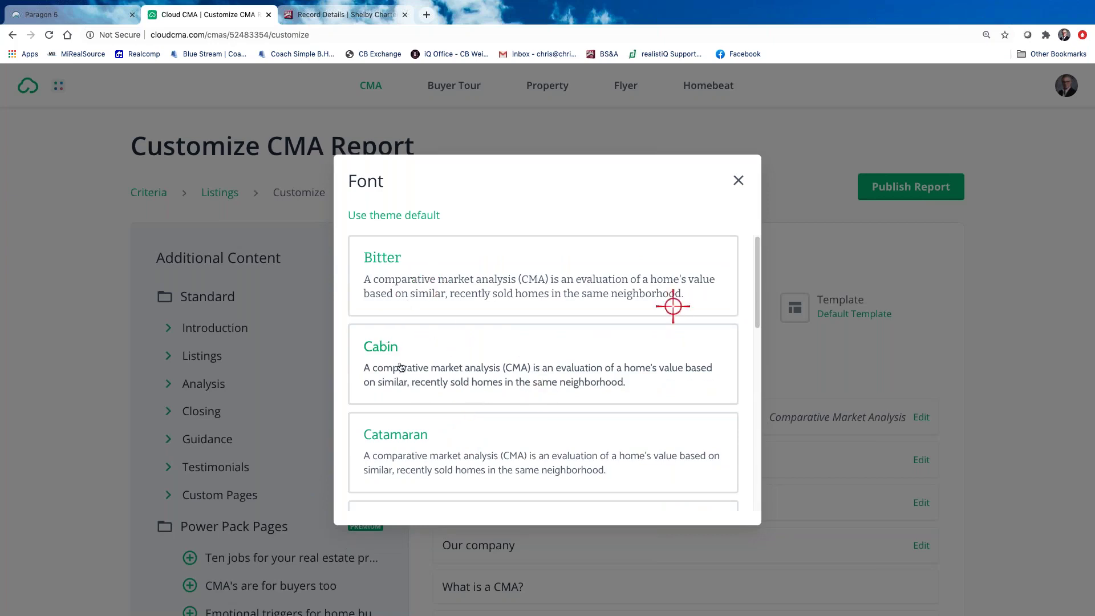
click(738, 178)
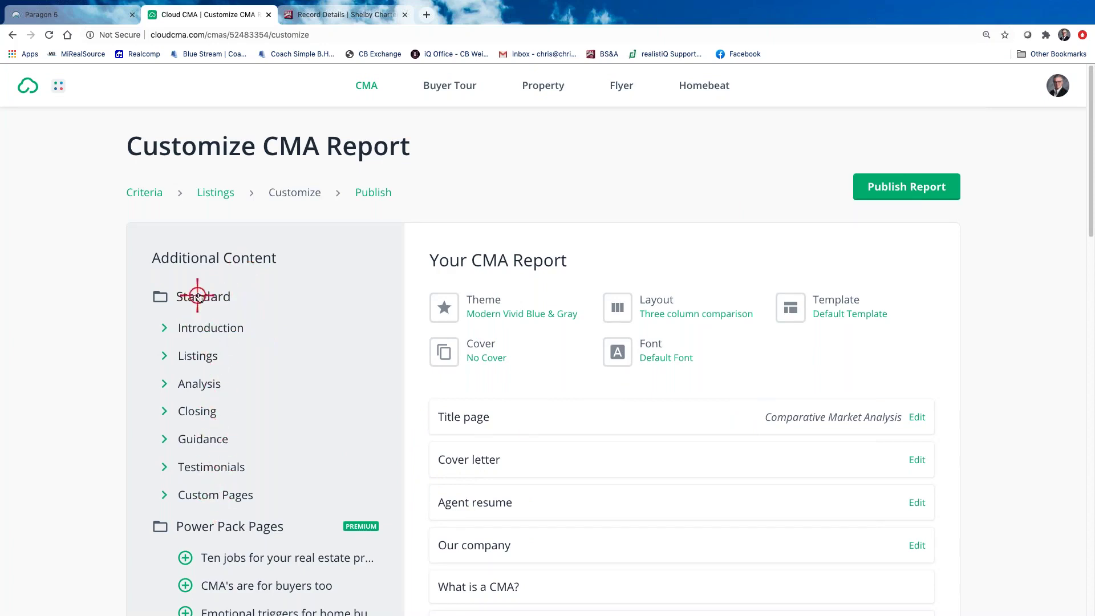
Expand the Introduction extras and preview the Titlefy report page
click(165, 328)
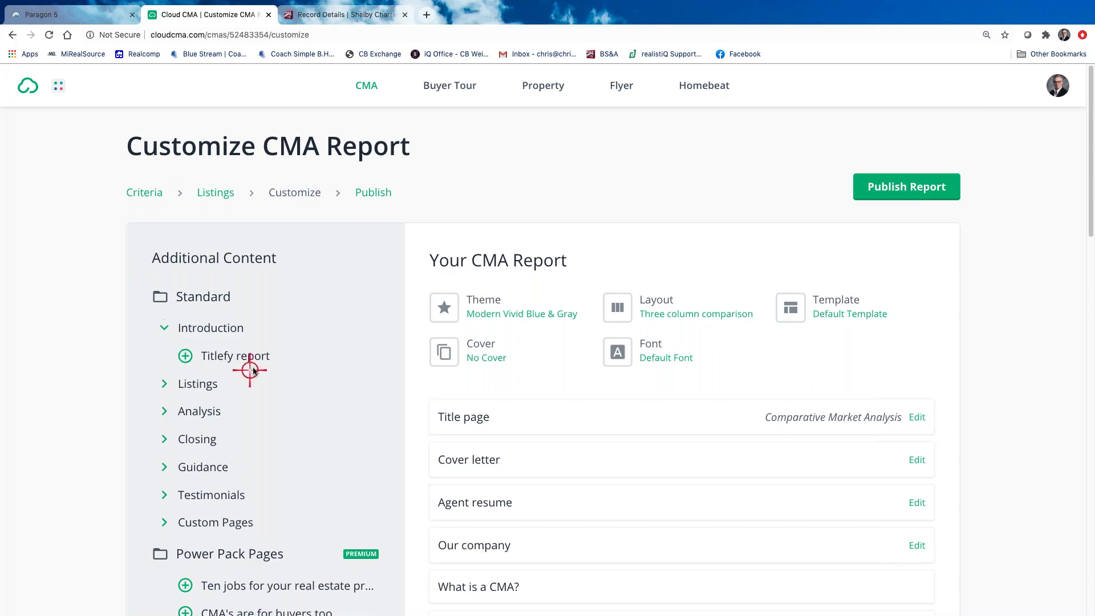
click(216, 355)
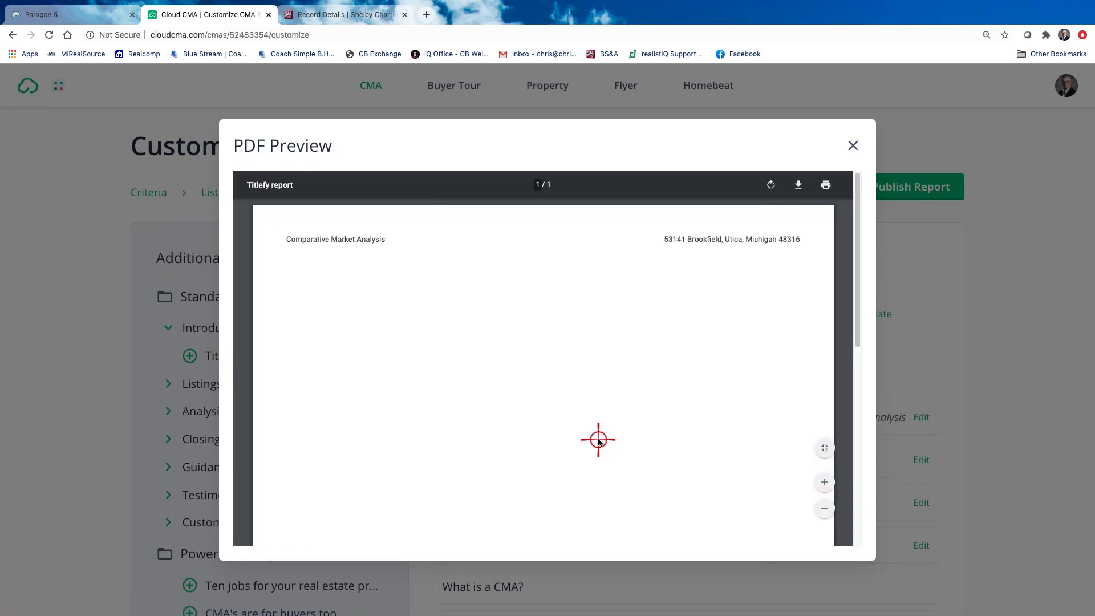
click(853, 145)
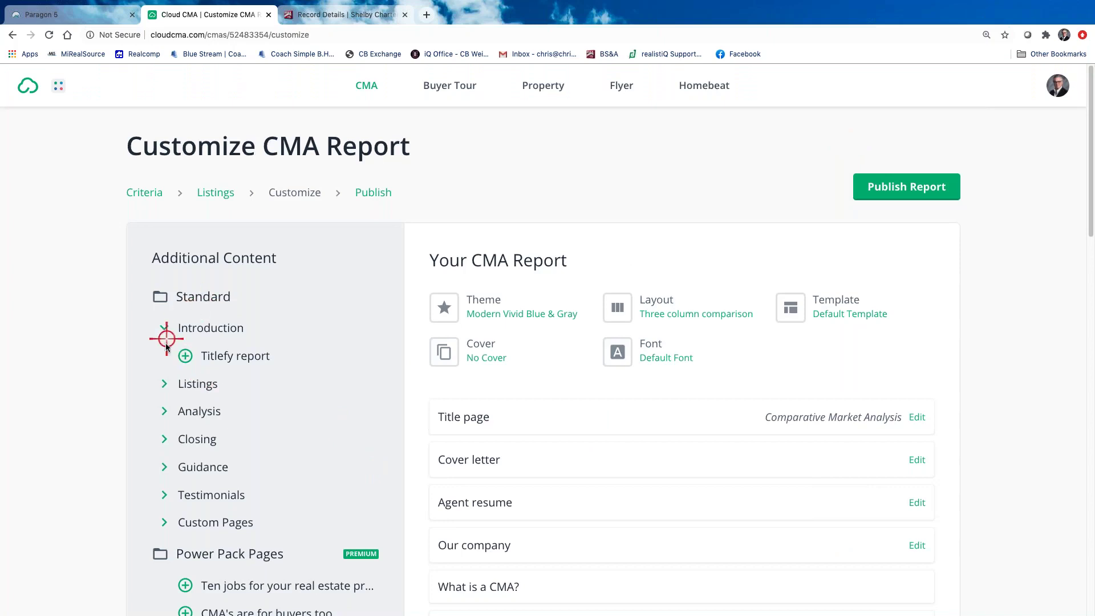
Preview the report's Title page, scrolling through its PDF before closing it
mouse_move(574, 418)
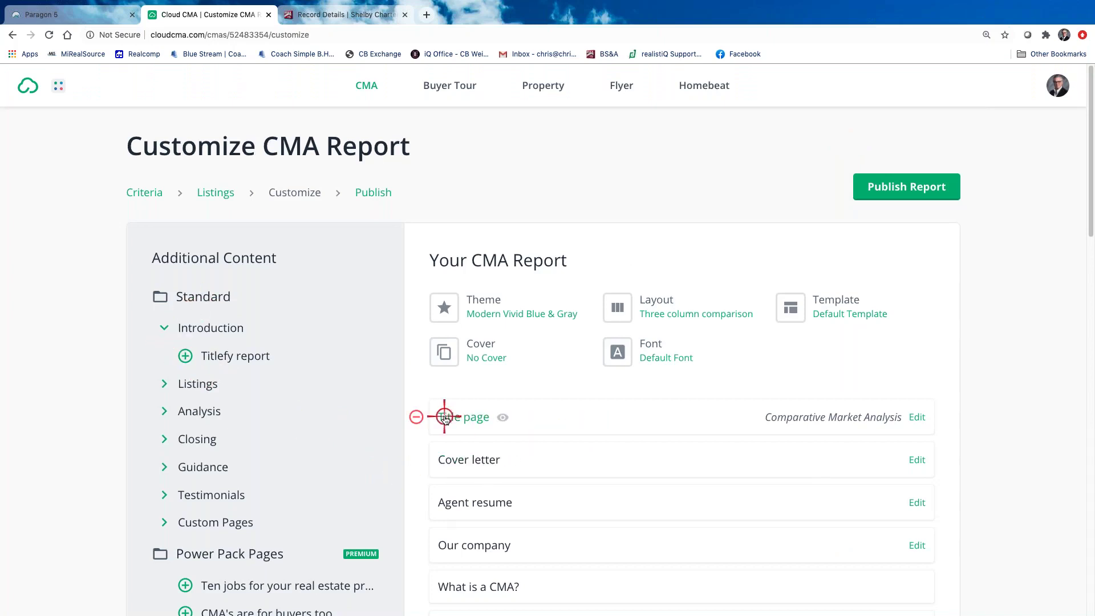
click(468, 419)
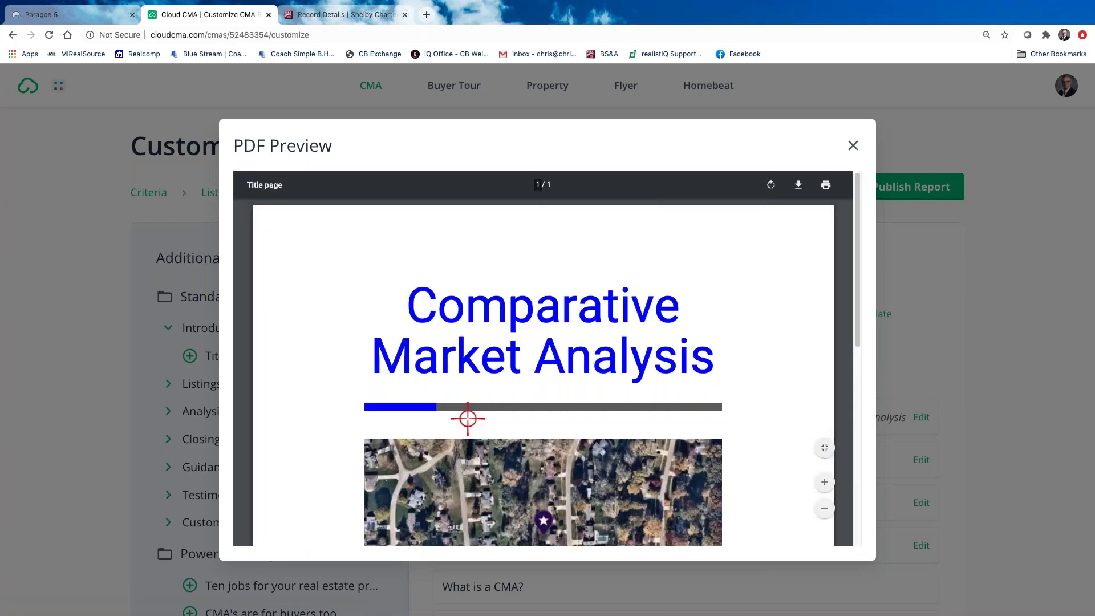
scroll(613, 405, down, 5)
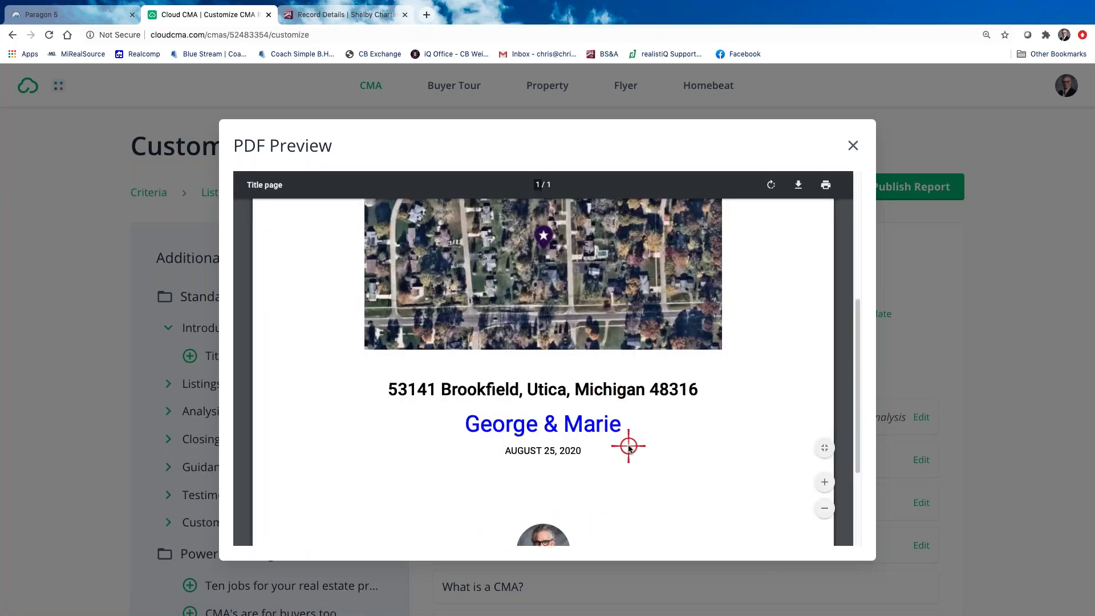
scroll(587, 454, up, 3)
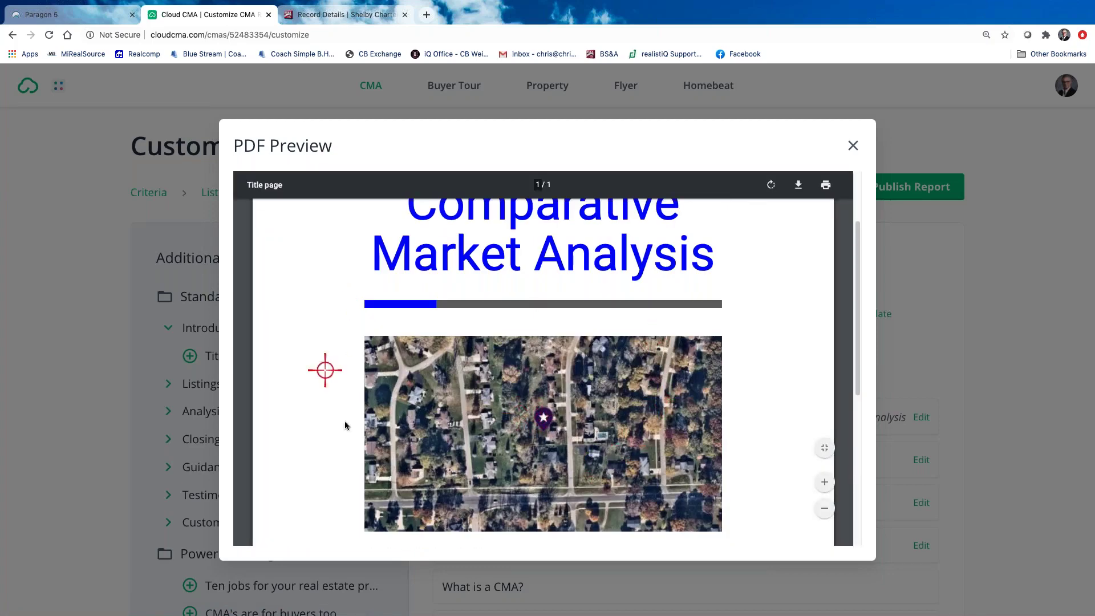
scroll(814, 452, down, 4)
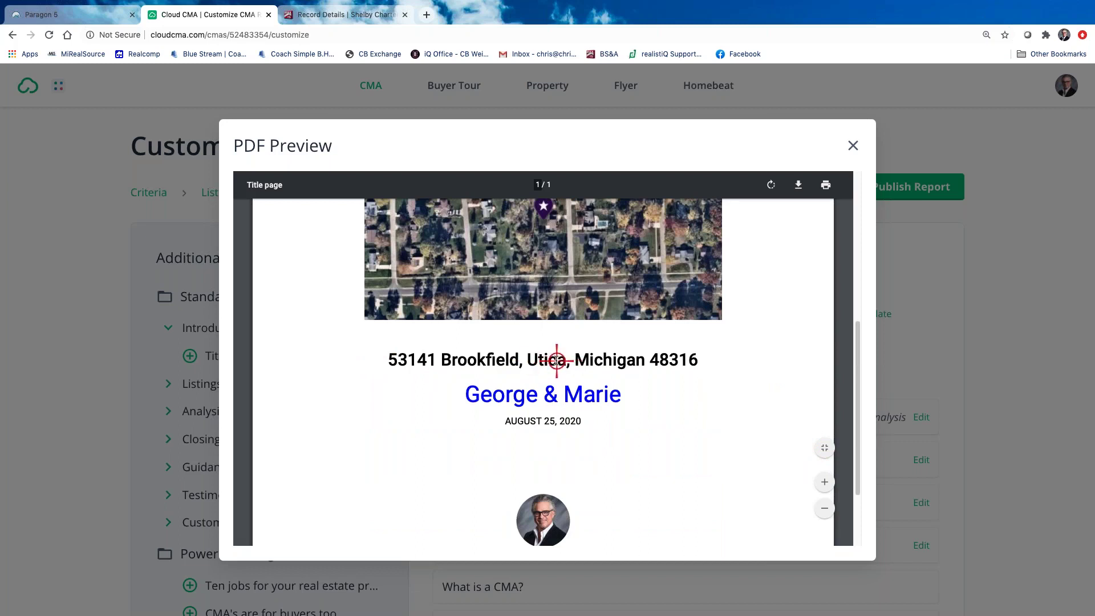
scroll(667, 430, down, 1)
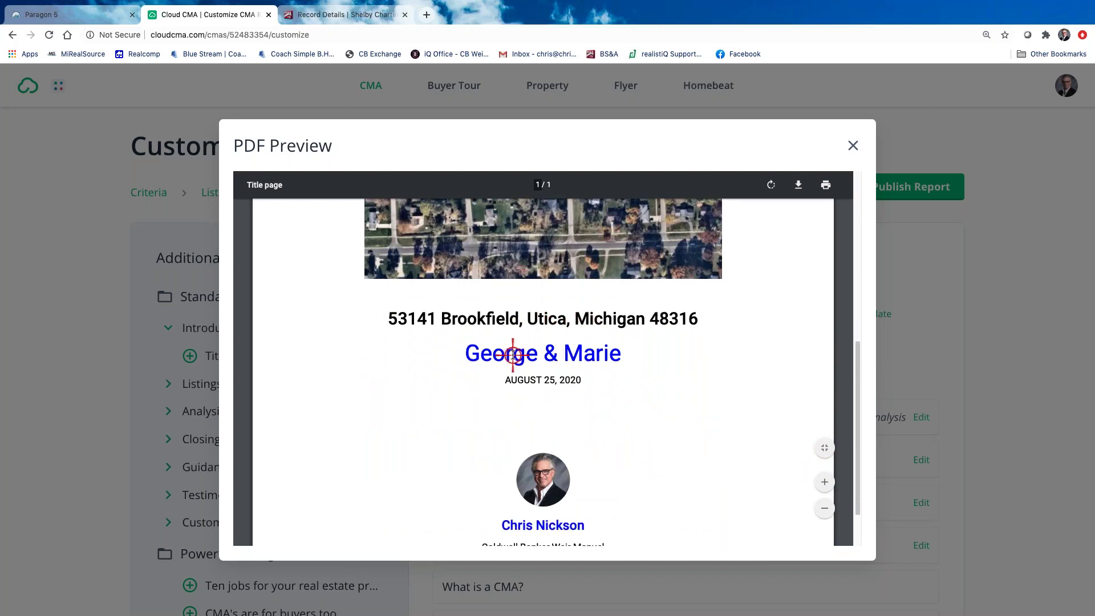
scroll(581, 390, down, 1)
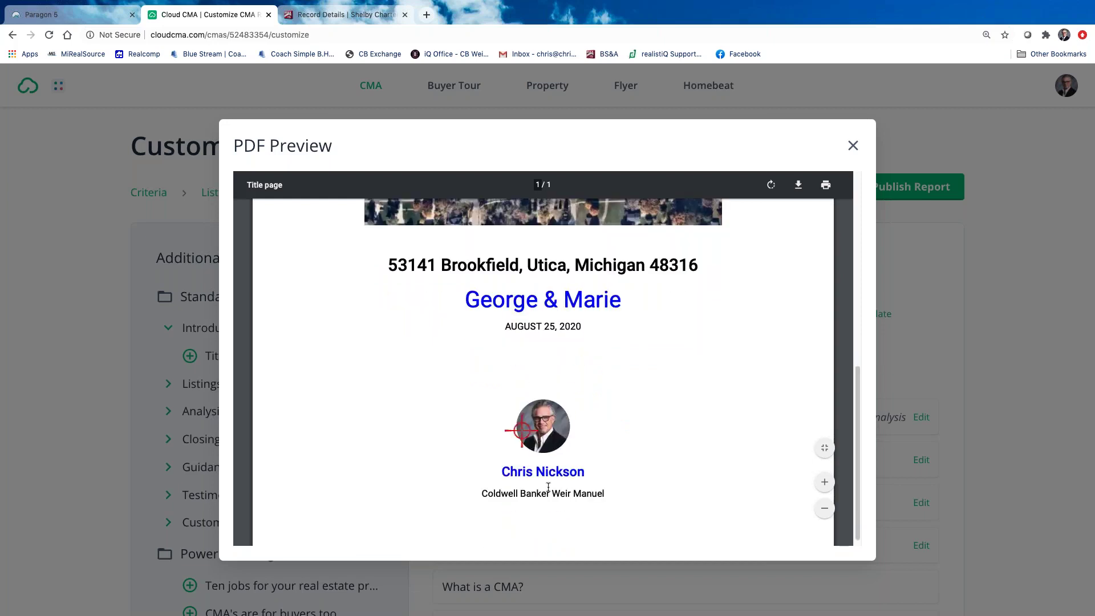
scroll(504, 484, down, 1)
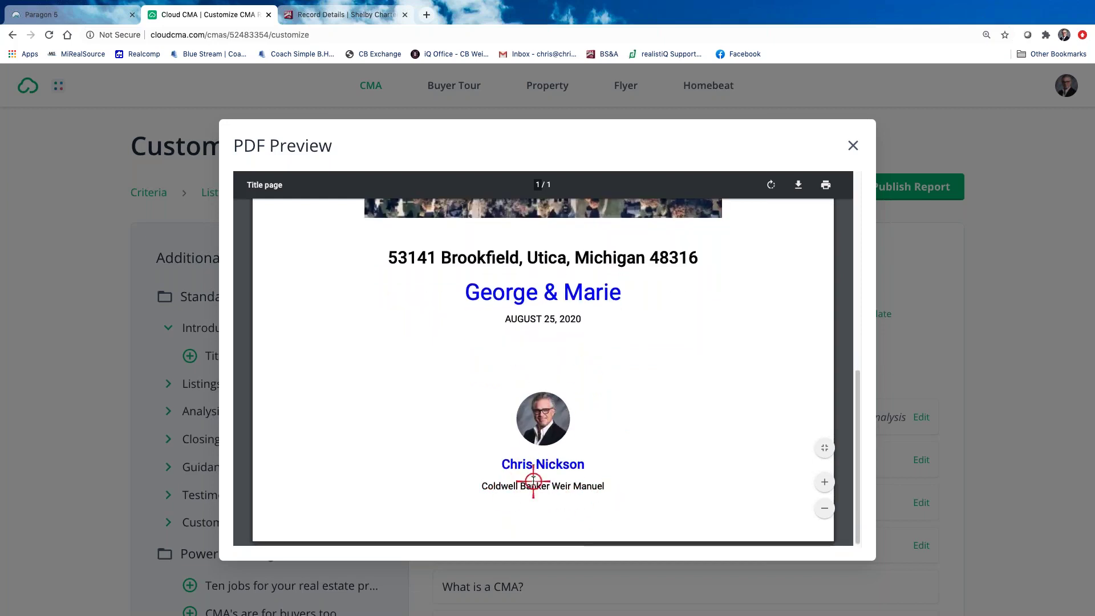
scroll(618, 494, up, 2)
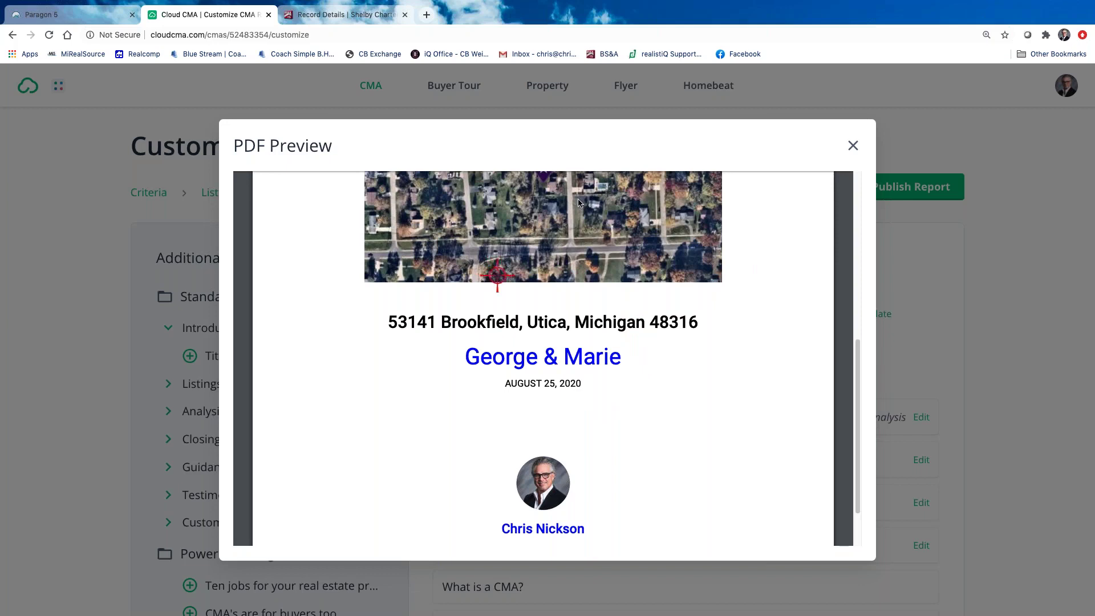
click(854, 147)
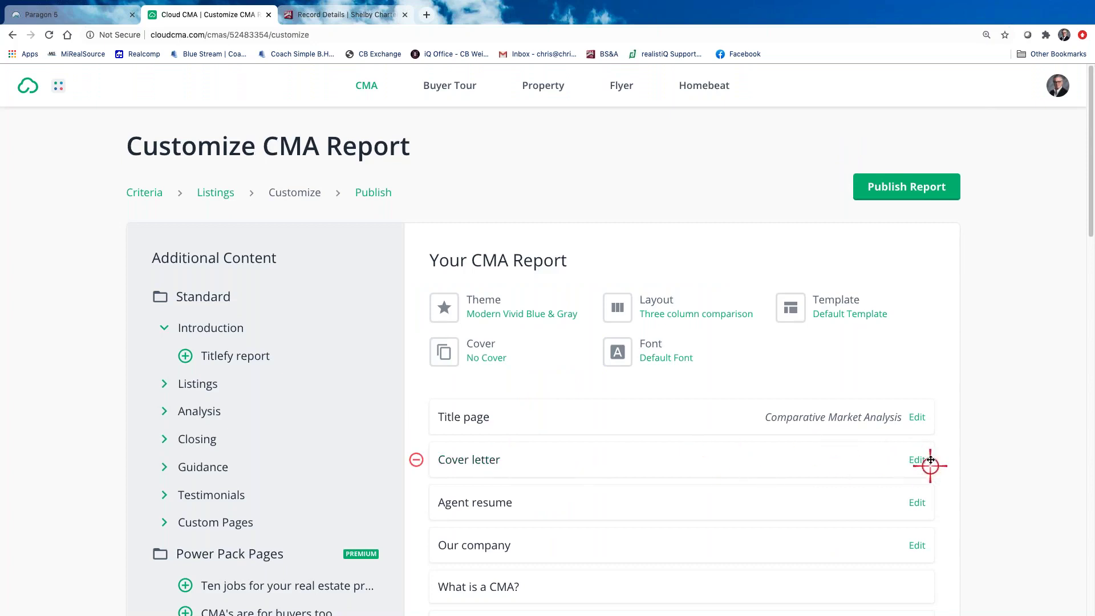
Remove the Cover letter page and preview the Agent resume page
click(417, 461)
scroll(577, 471, down, 1)
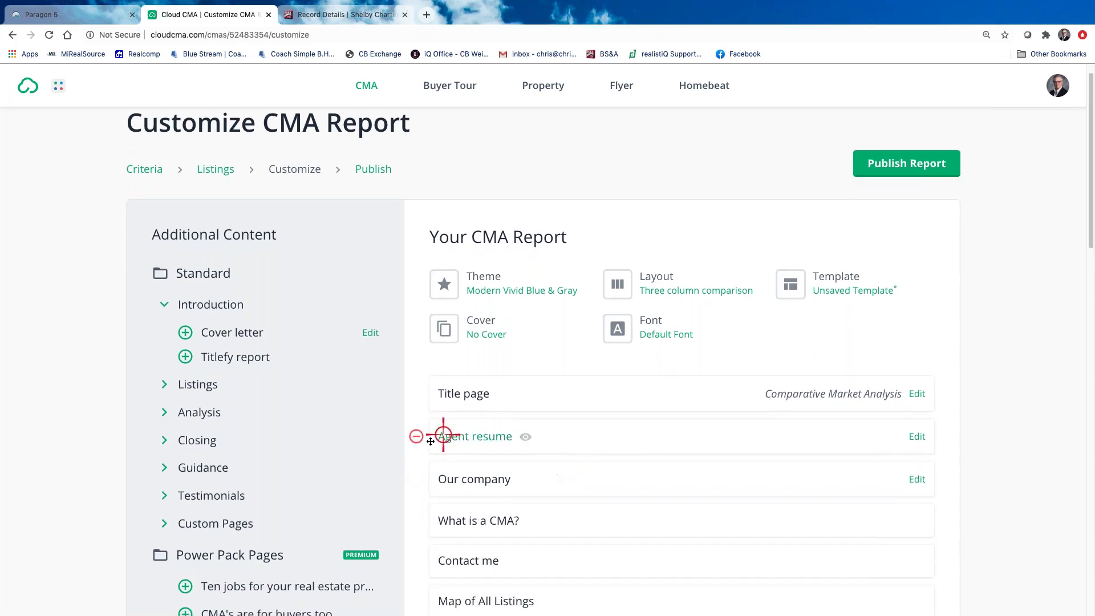
click(489, 439)
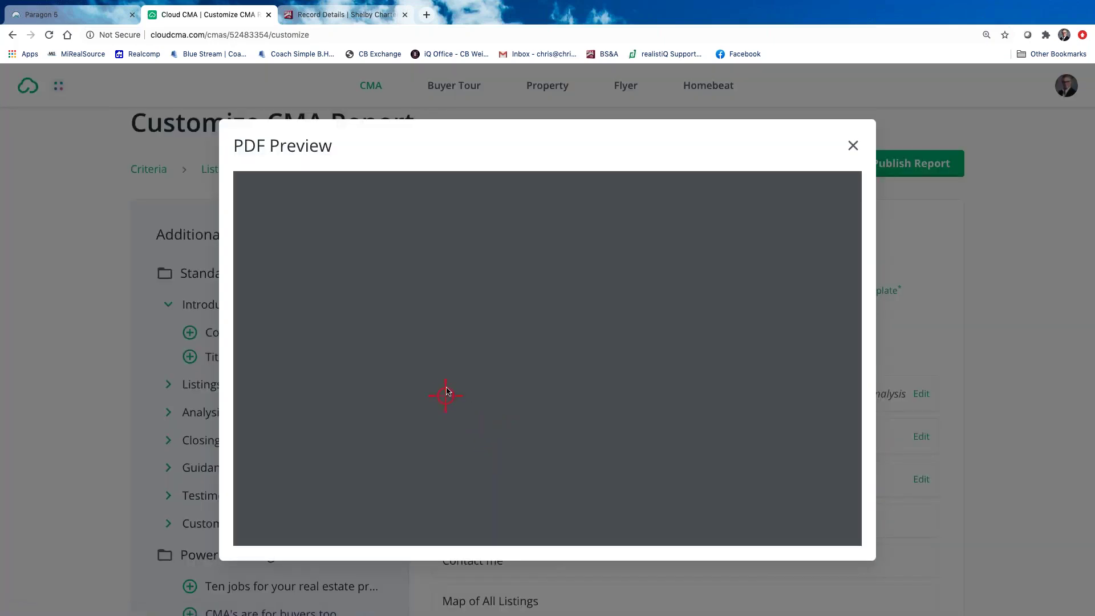
scroll(481, 392, down, 10)
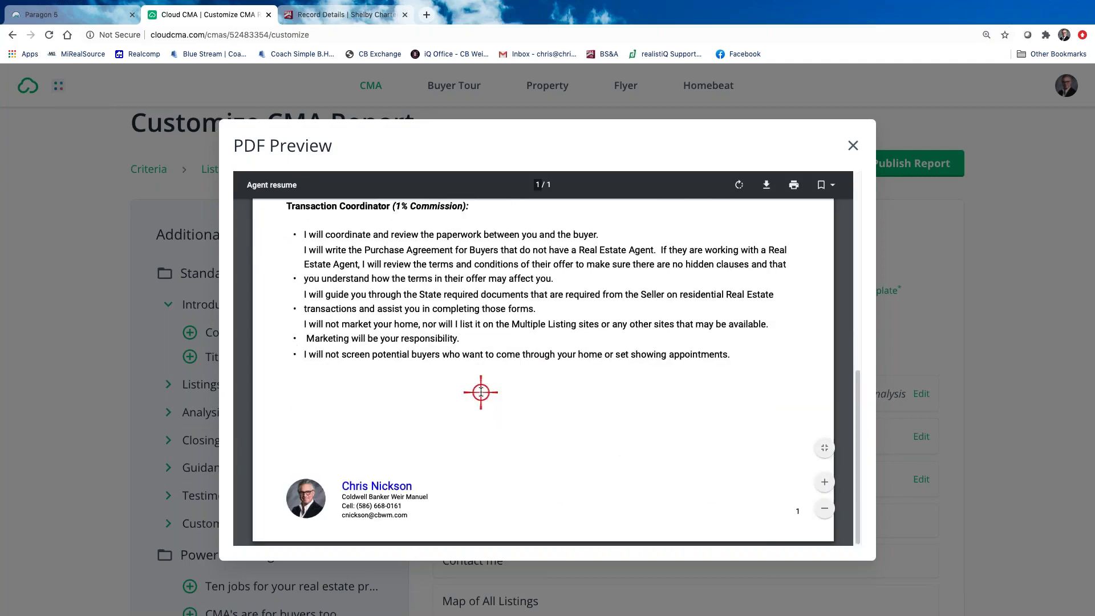
scroll(480, 392, up, 10)
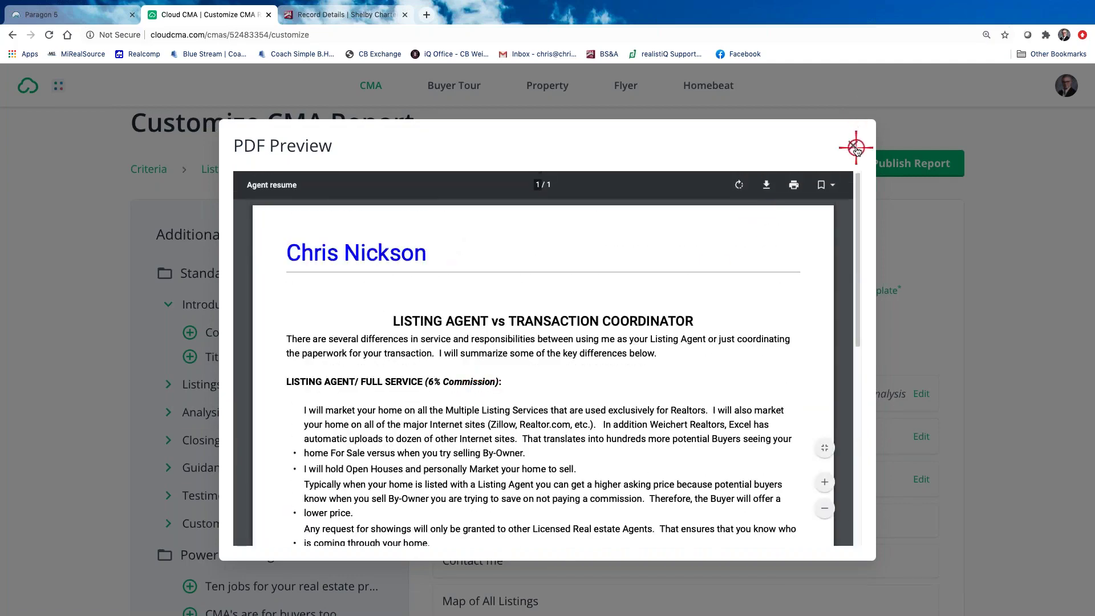
click(853, 146)
Preview Our company, then remove both Our company and Agent resume from the report
mouse_move(562, 490)
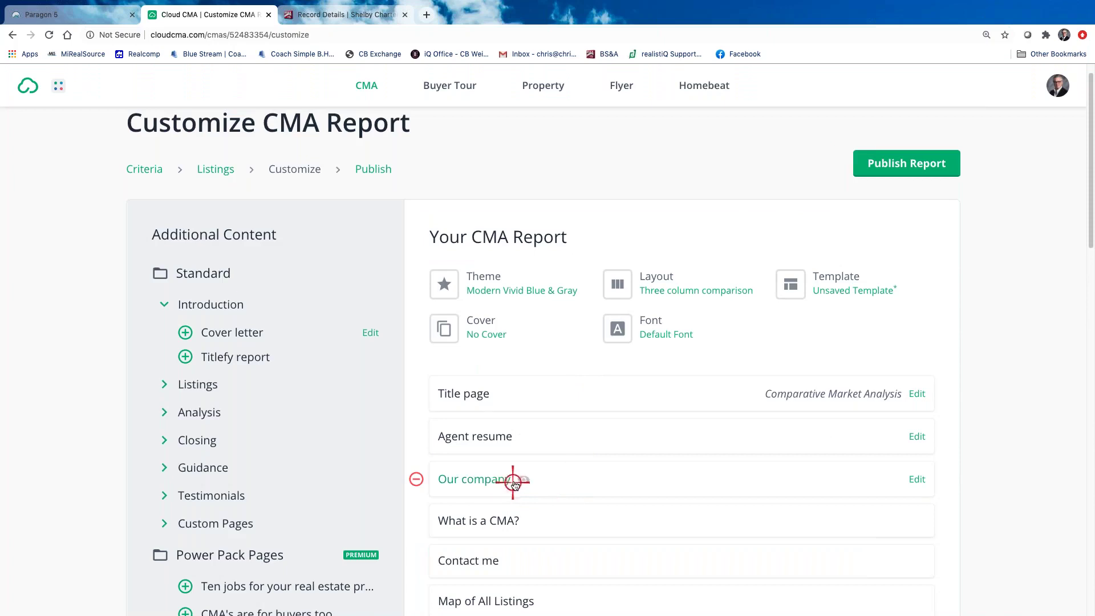
click(484, 482)
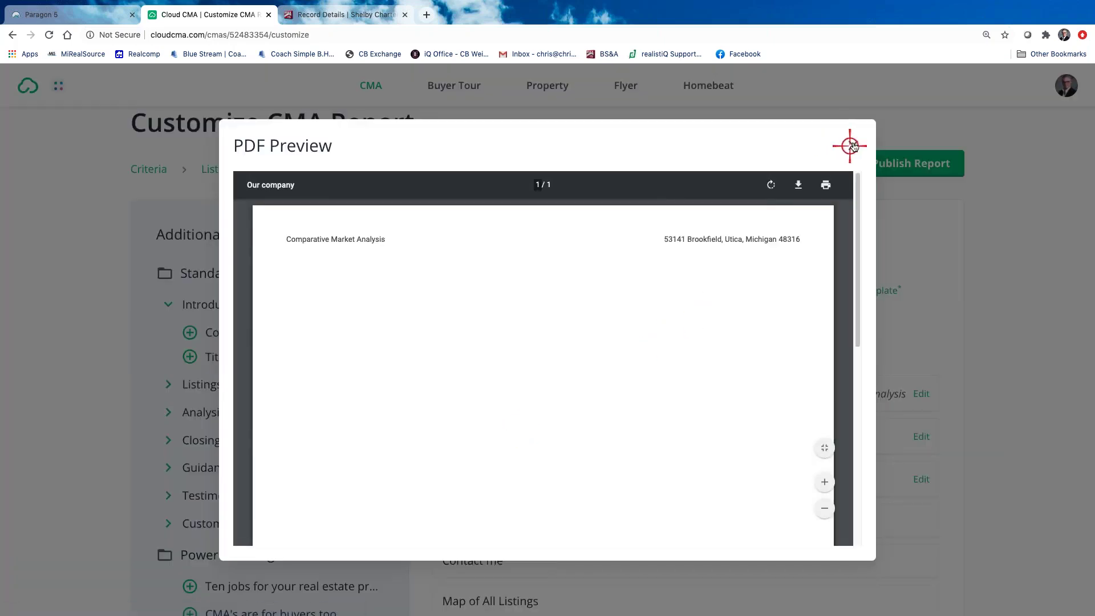
click(852, 146)
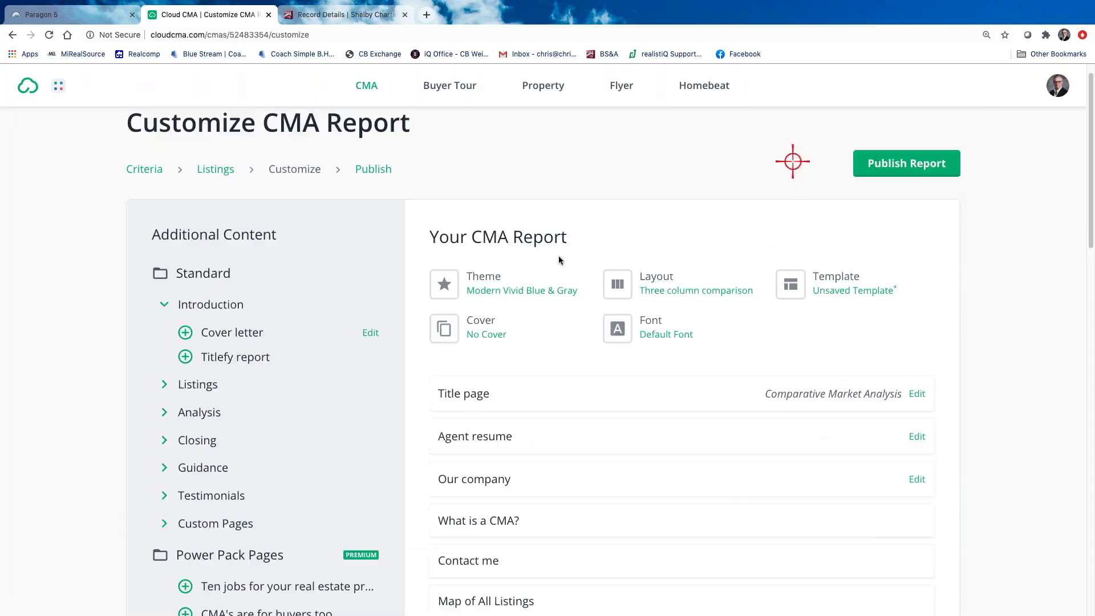
click(416, 482)
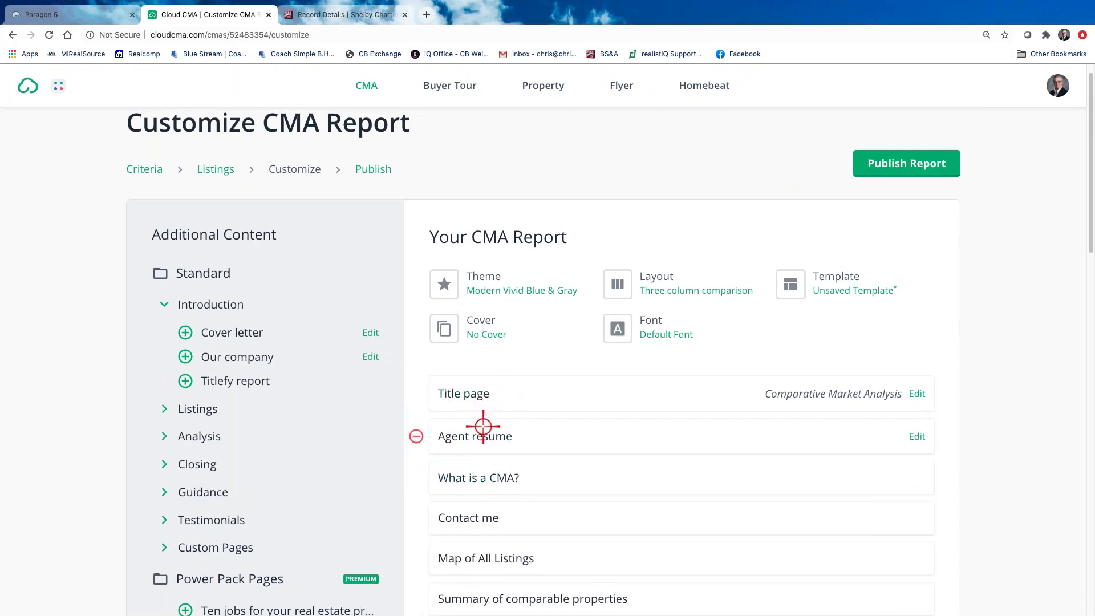
click(418, 437)
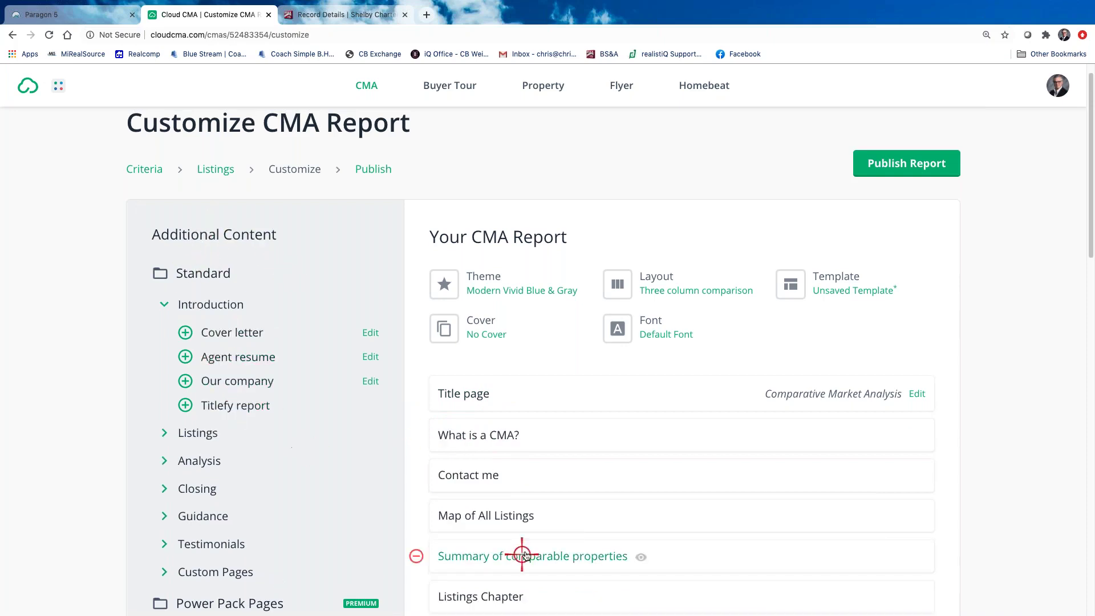
scroll(548, 505, down, 2)
scroll(548, 506, down, 1)
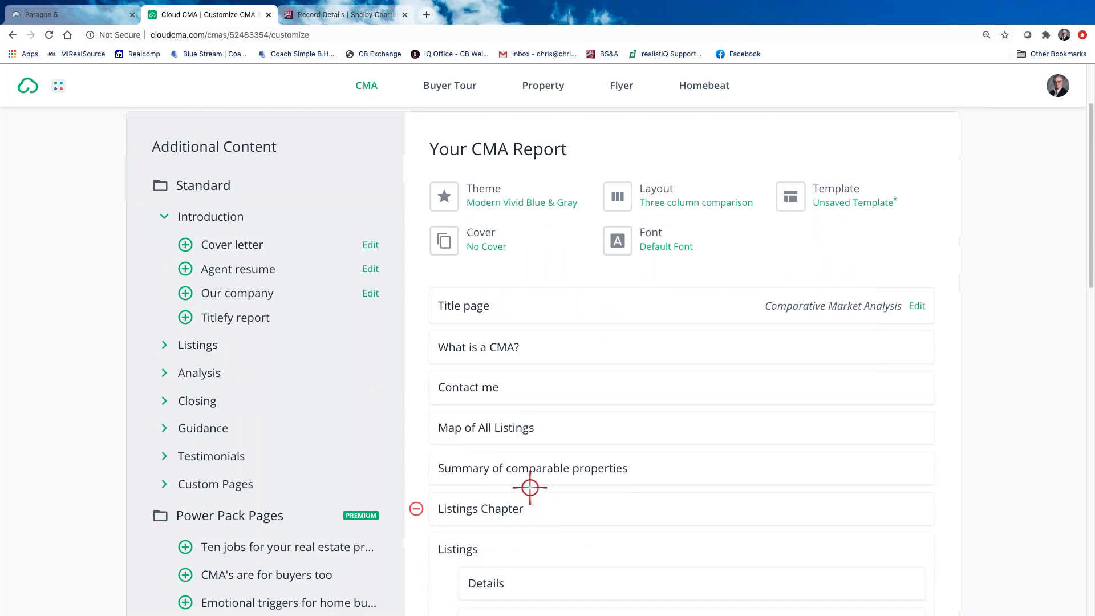
Preview the Contact me page in the PDF viewer and close it
click(480, 387)
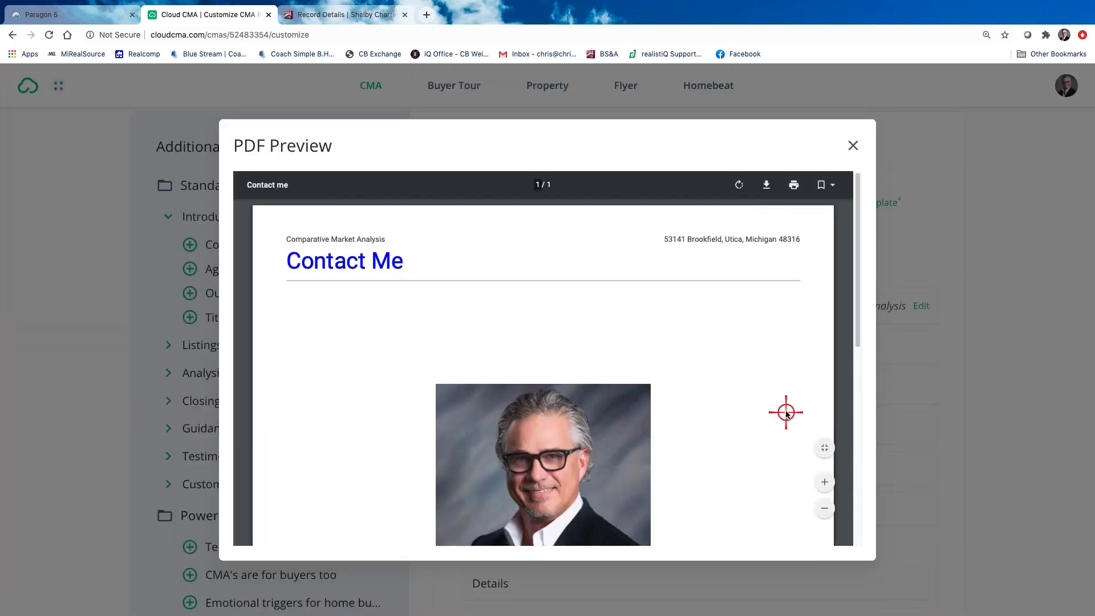
scroll(667, 428, down, 5)
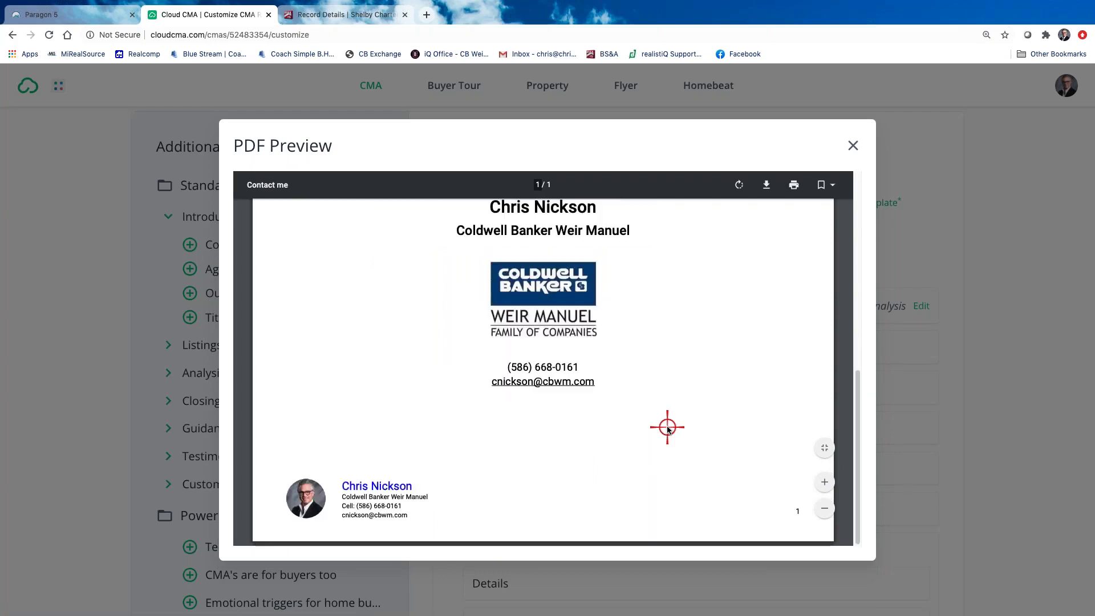
scroll(667, 427, up, 3)
scroll(667, 427, down, 3)
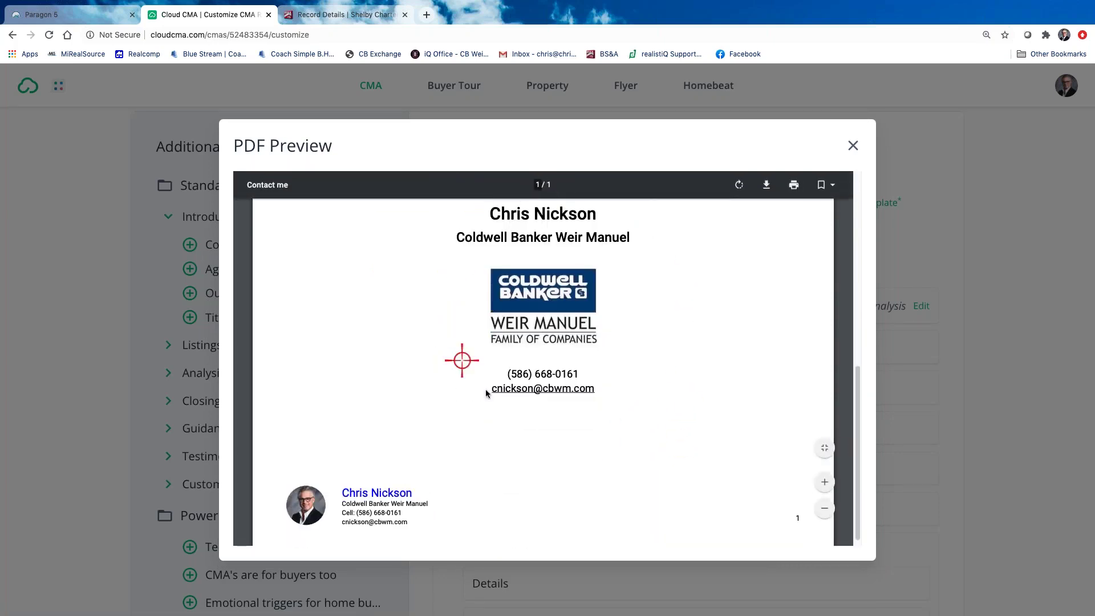
scroll(536, 436, up, 4)
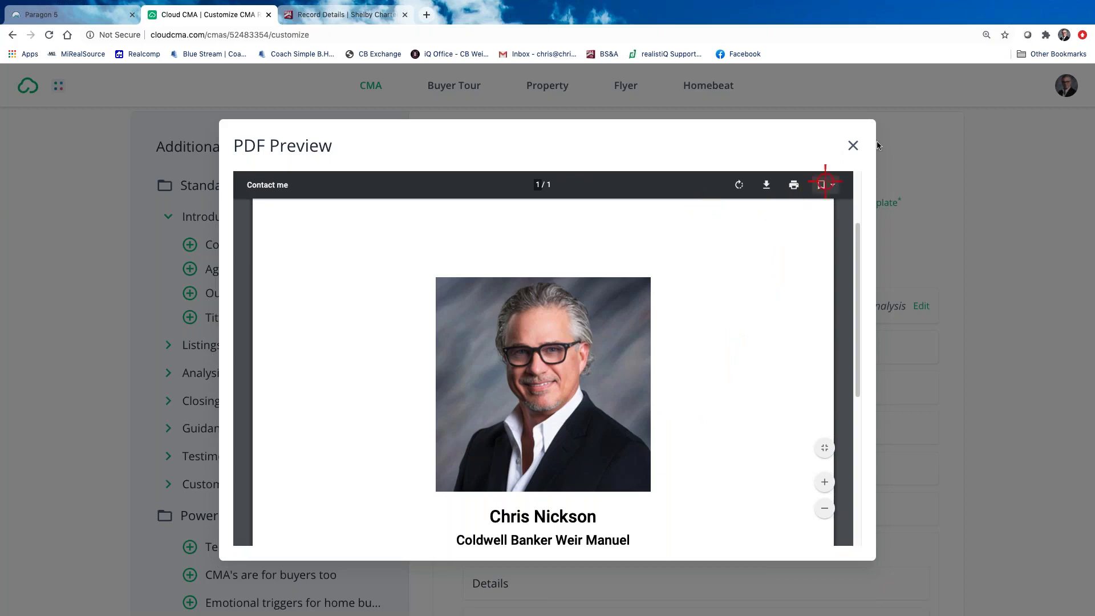
click(848, 144)
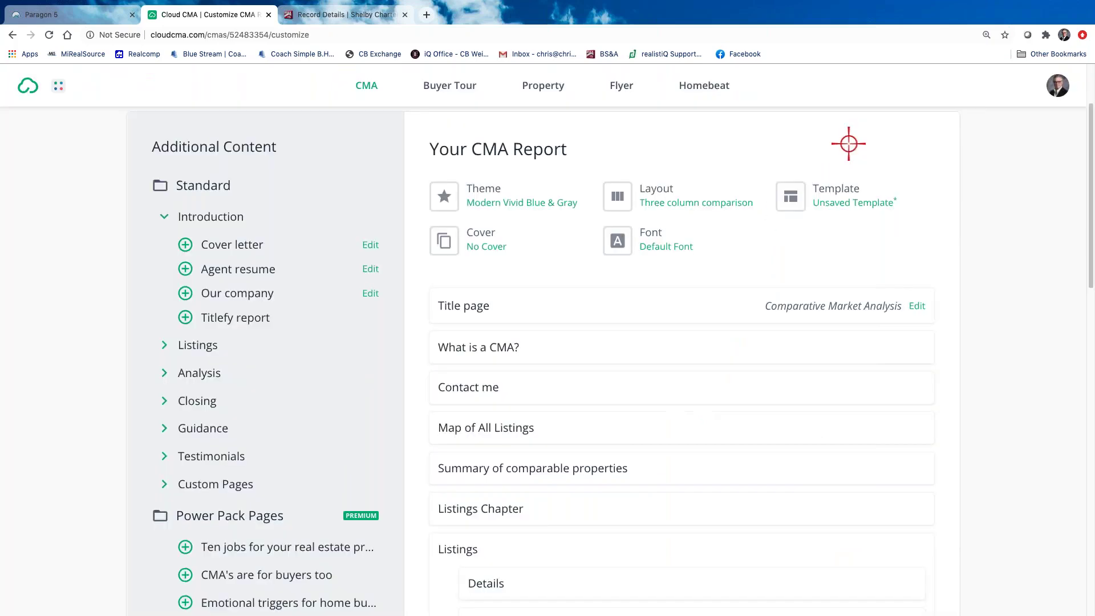
Drag Contact me to the end of the report, after The Value of Your Home
scroll(627, 373, down, 1)
scroll(620, 390, down, 3)
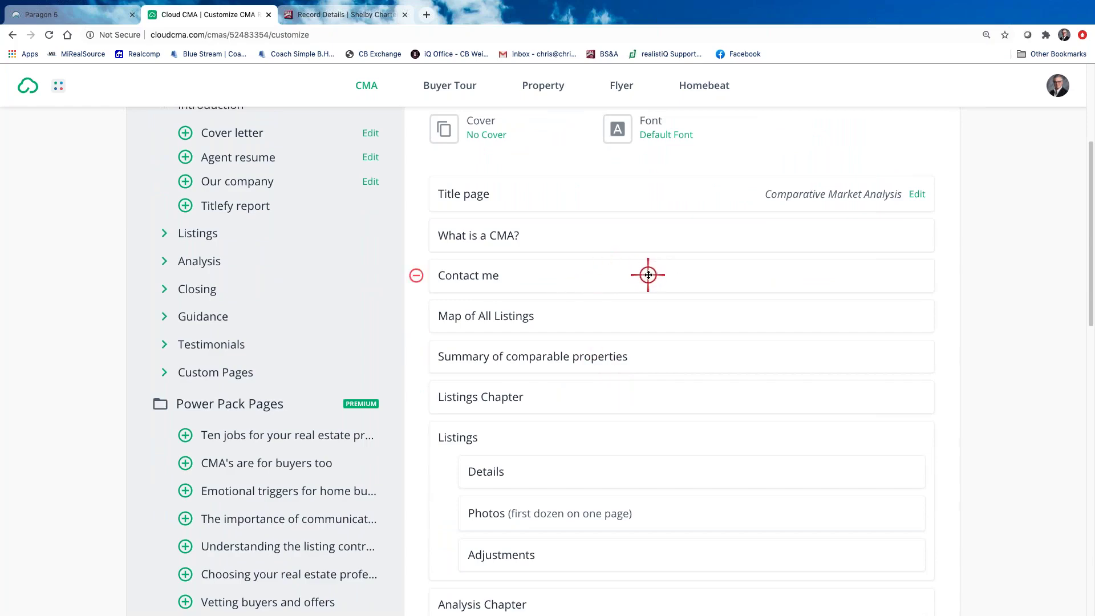
drag(648, 275, 652, 493)
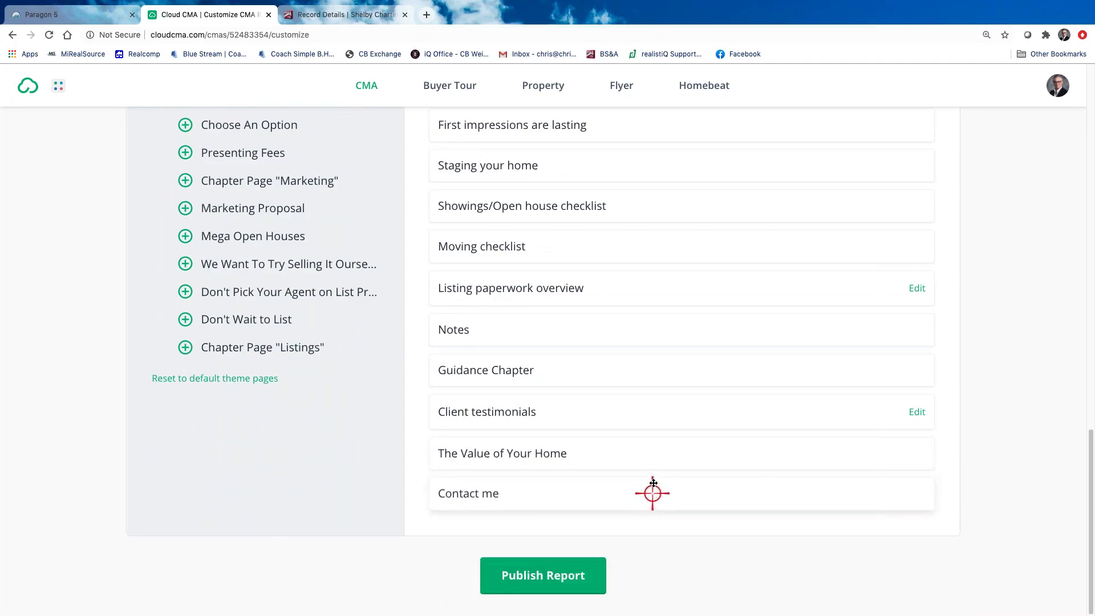
scroll(652, 493, up, 10)
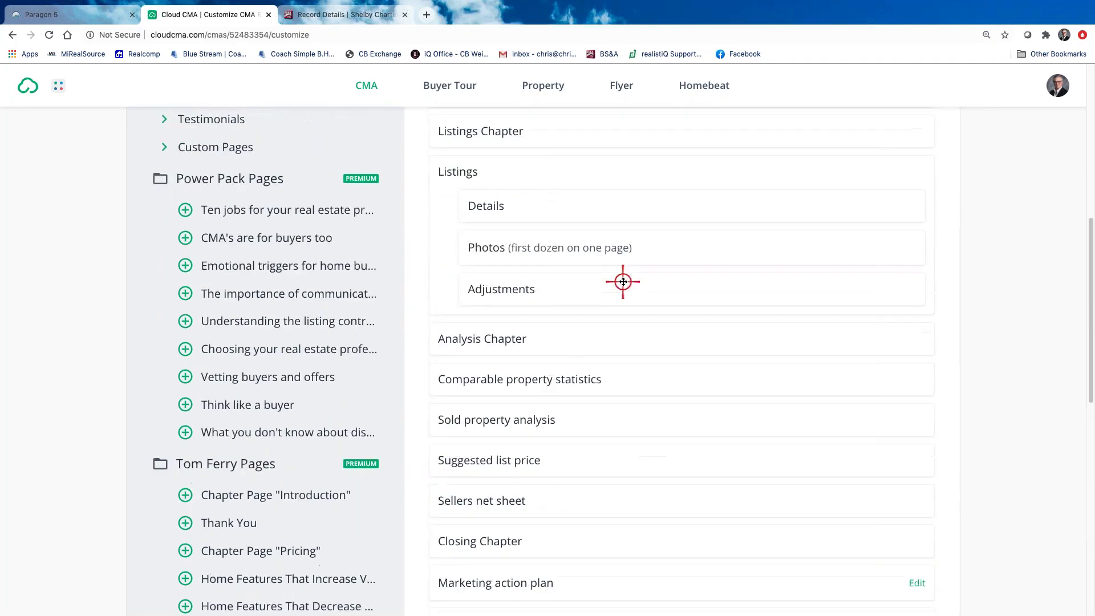
scroll(540, 268, up, 5)
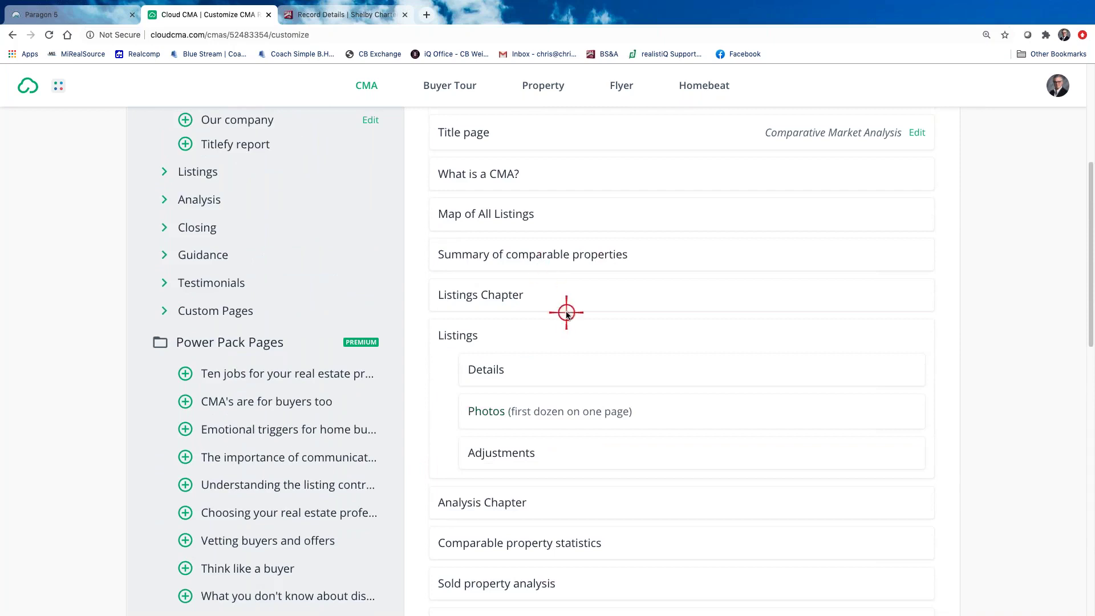
scroll(567, 315, up, 3)
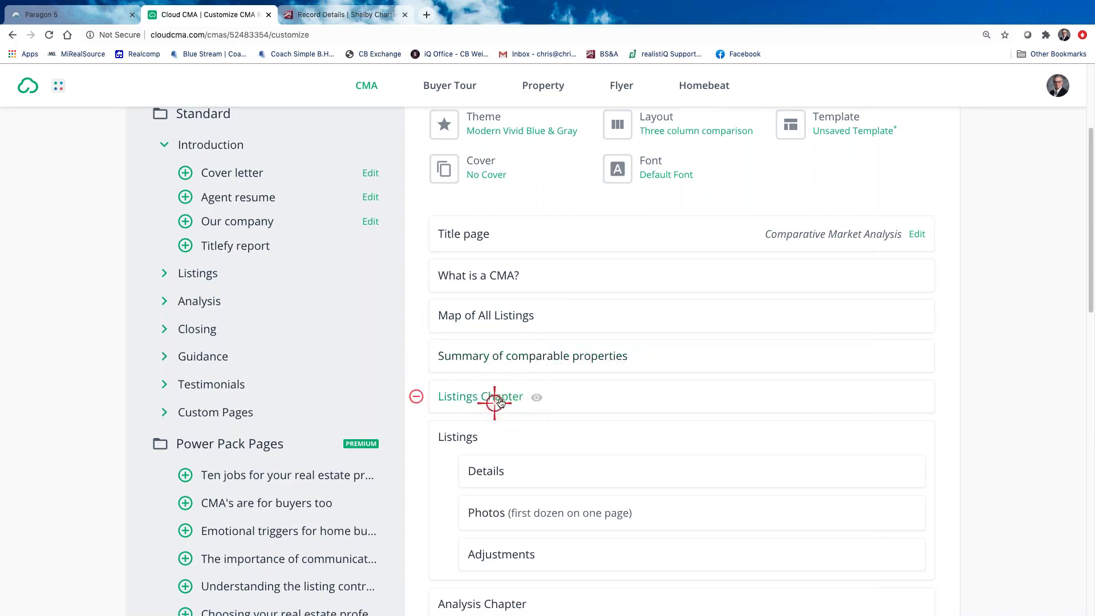
click(503, 398)
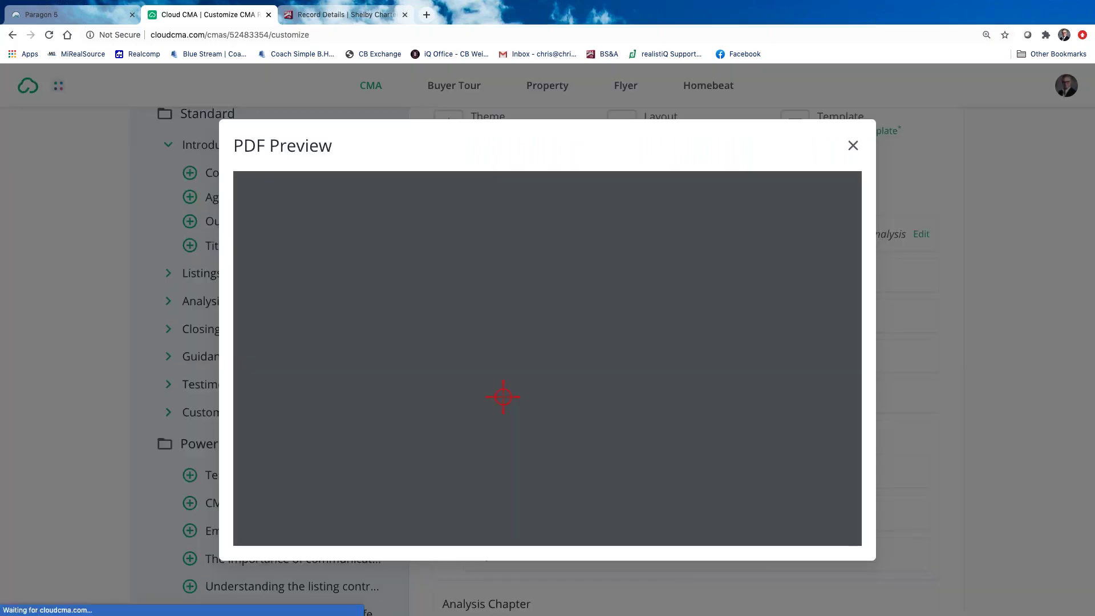
scroll(687, 388, down, 5)
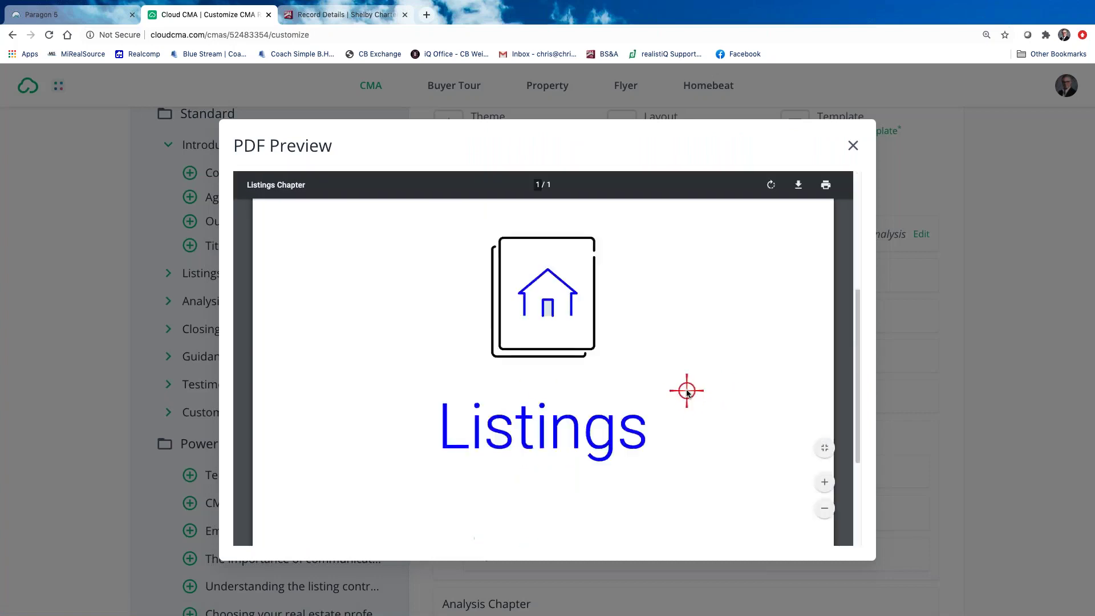
scroll(625, 326, down, 3)
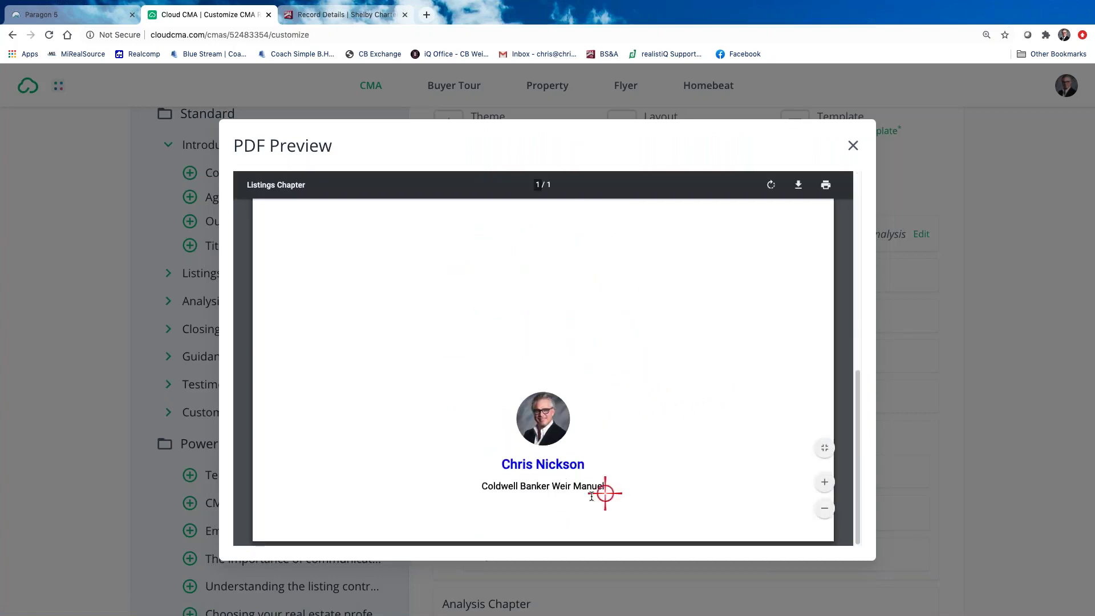
scroll(741, 342, up, 6)
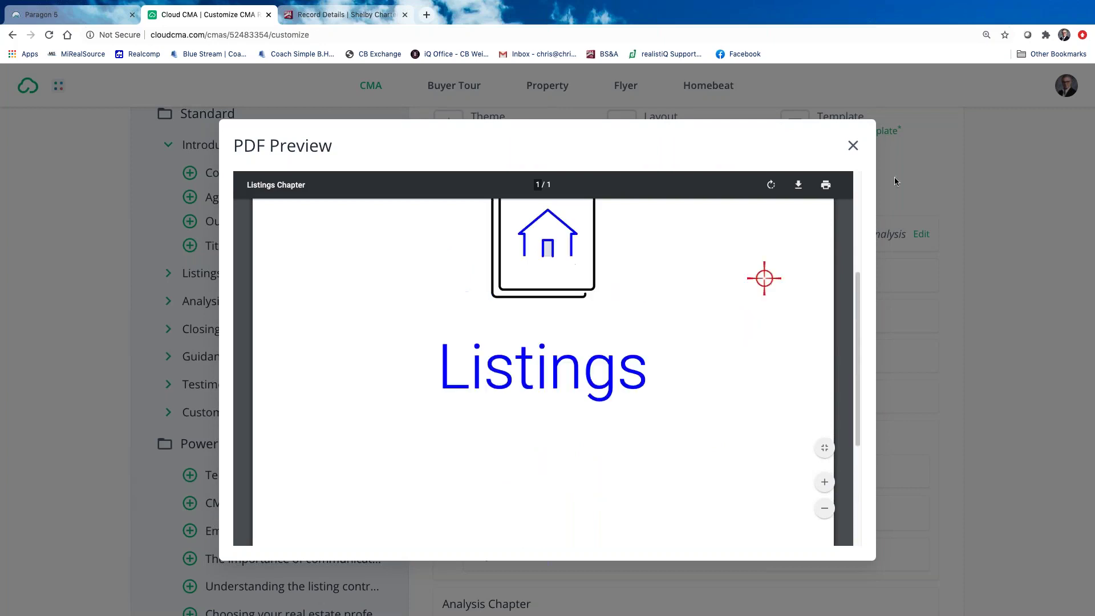
click(852, 146)
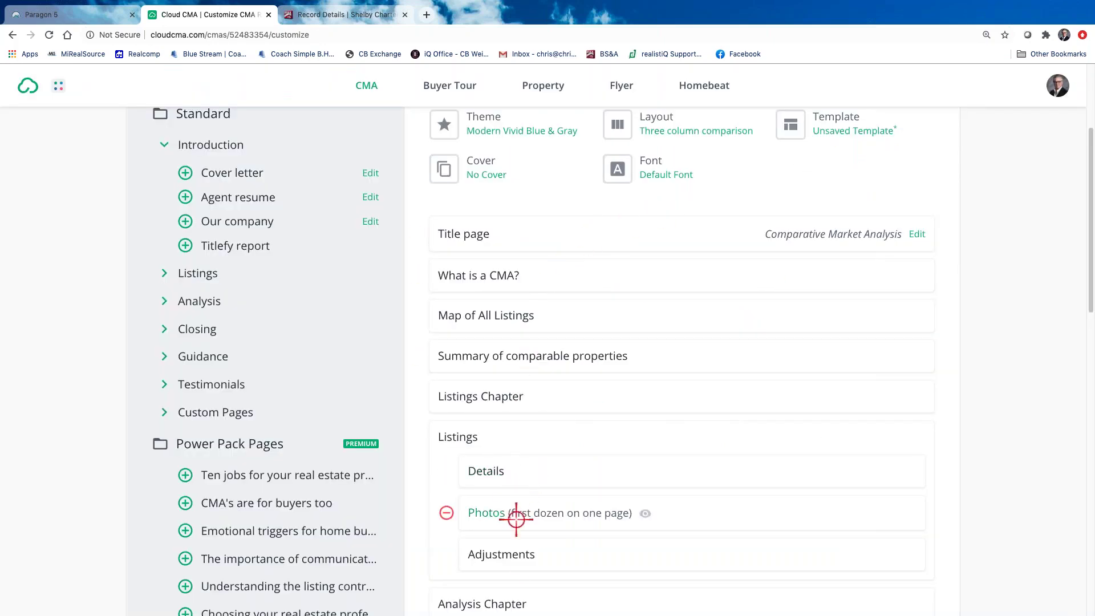
click(486, 472)
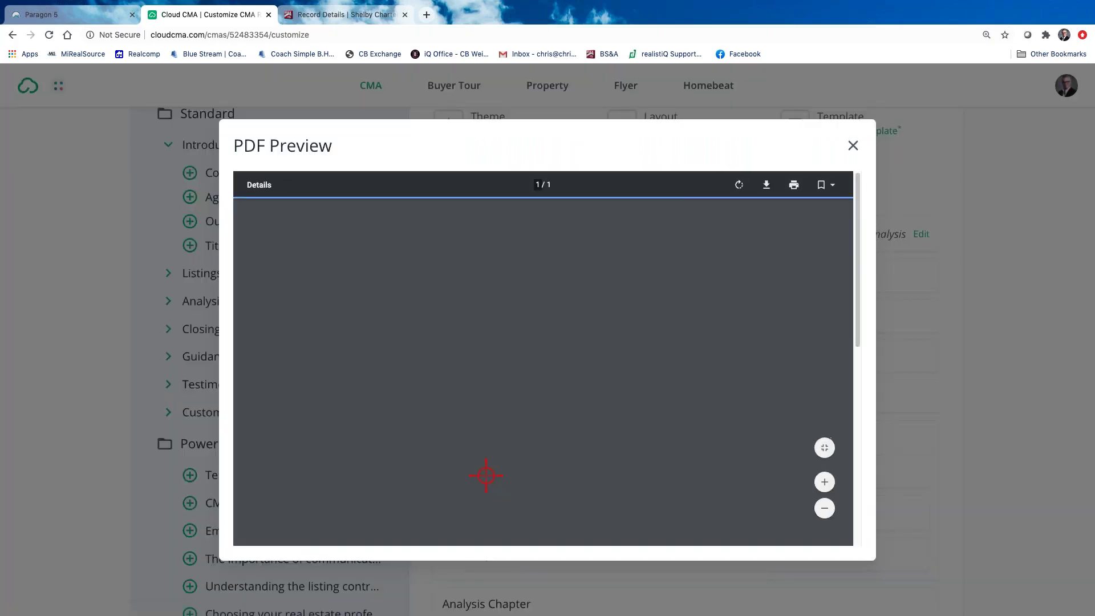
scroll(486, 475, down, 2)
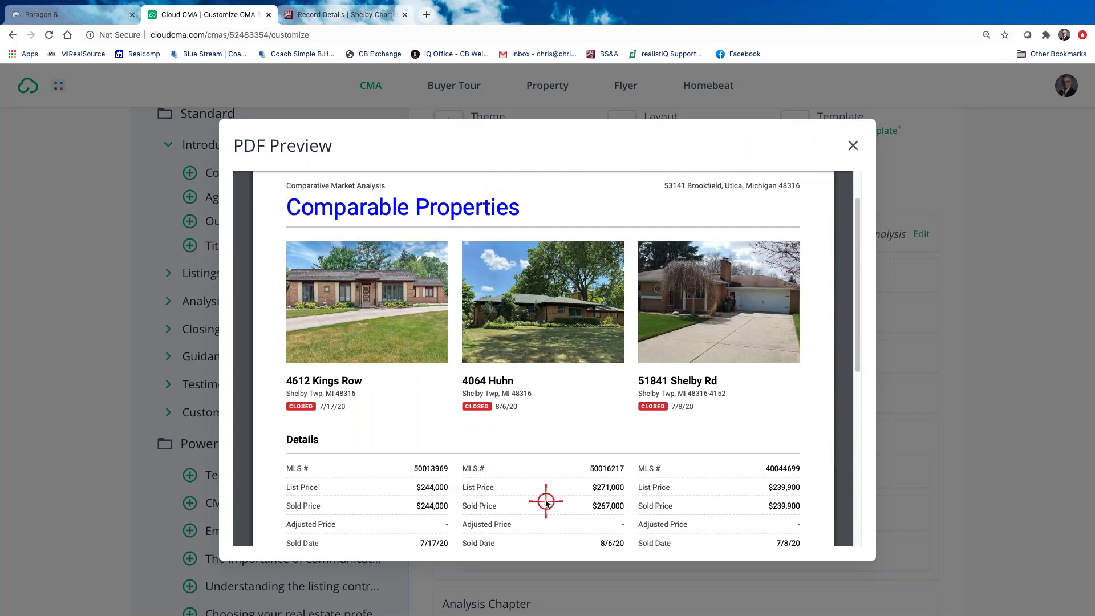
scroll(546, 502, down, 1)
scroll(545, 501, up, 3)
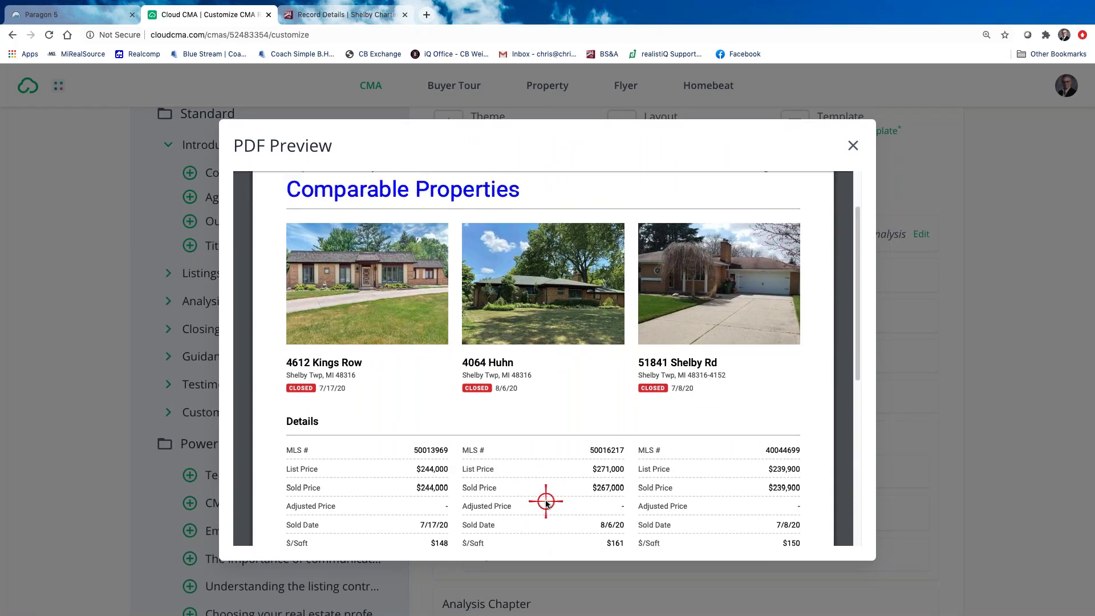
scroll(546, 502, down, 10)
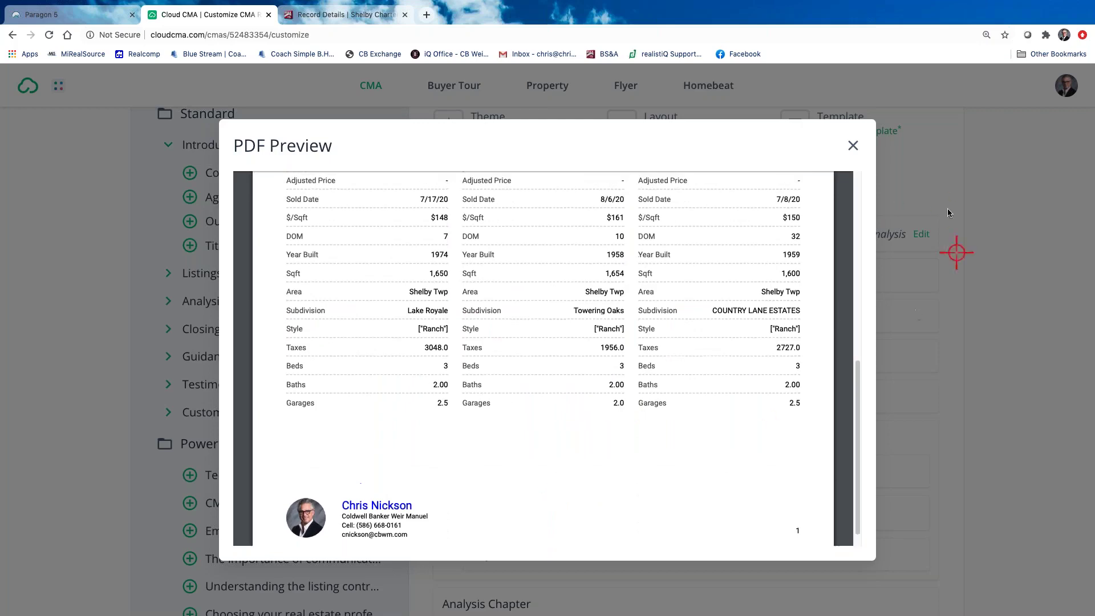
click(853, 149)
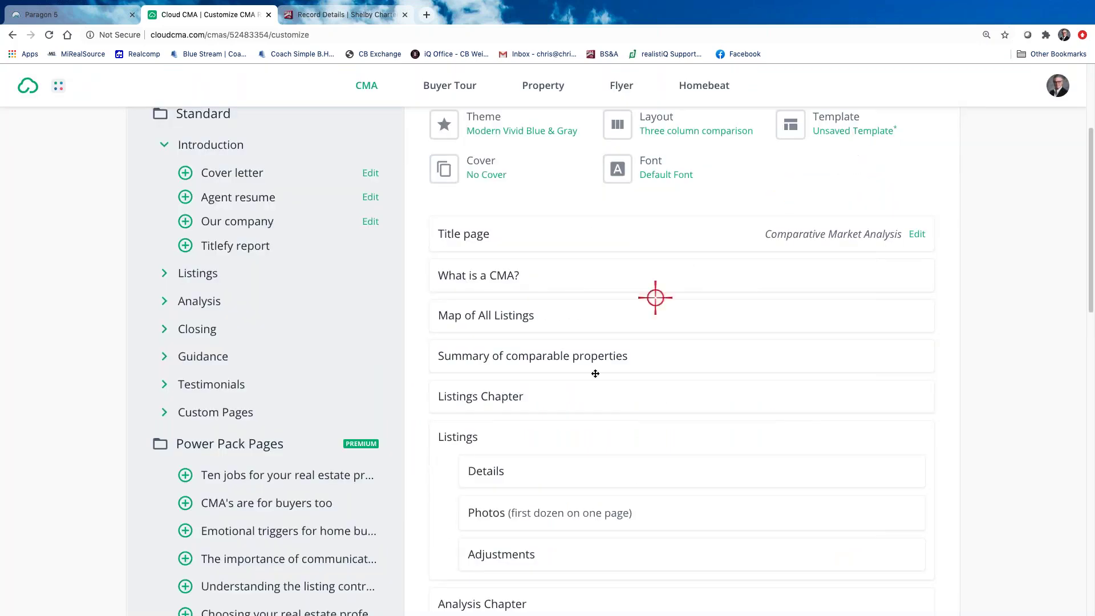
click(557, 512)
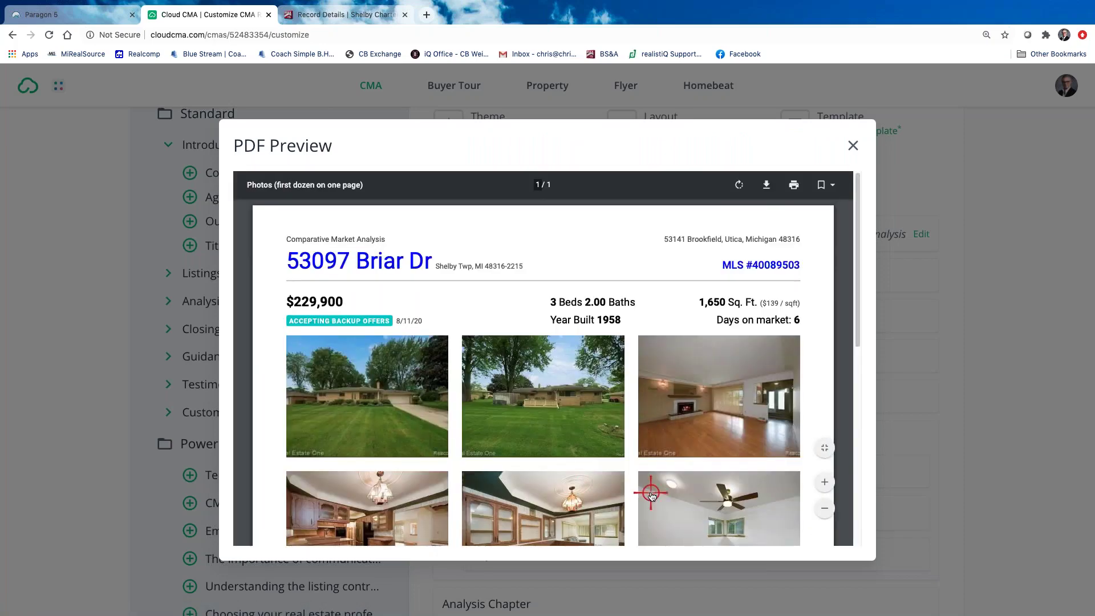
scroll(651, 493, down, 5)
scroll(817, 298, up, 5)
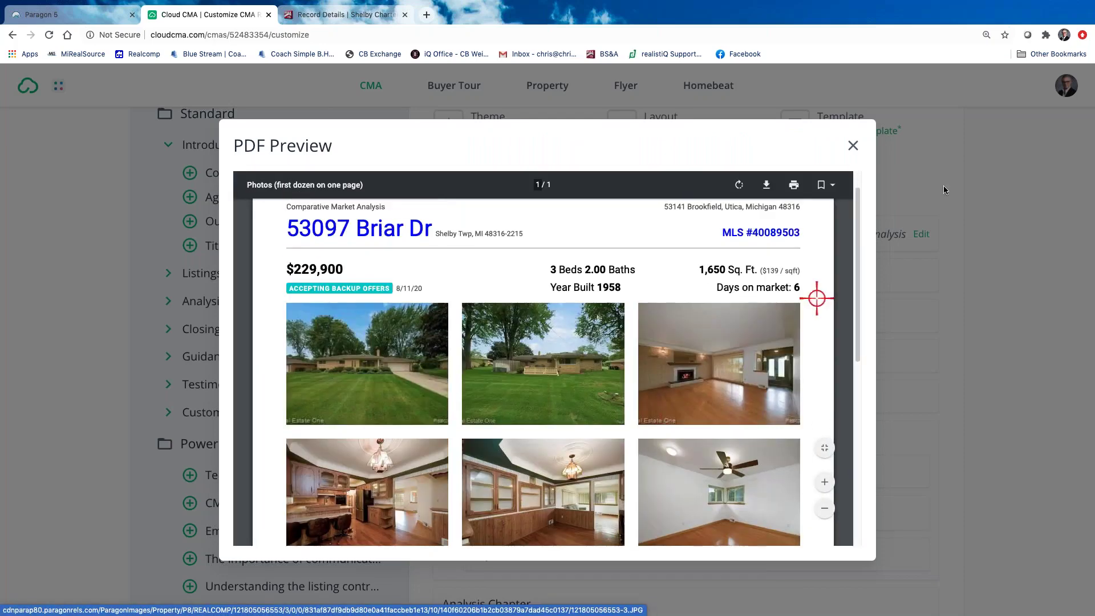
click(882, 140)
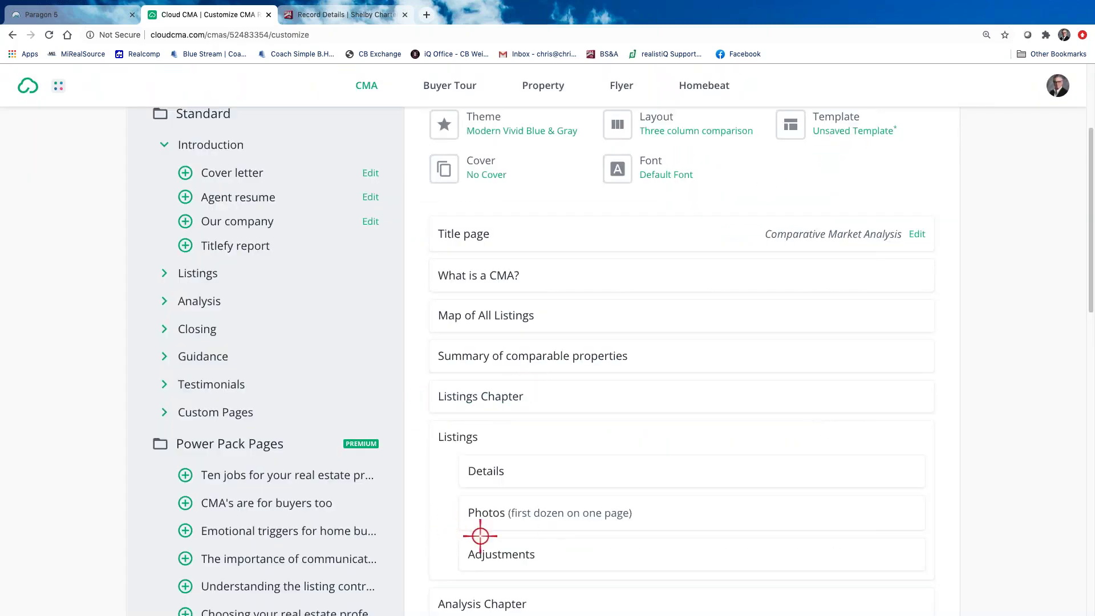
Remove Adjustments from Listings and add More photos (all the rest) in its place
scroll(553, 528, down, 1)
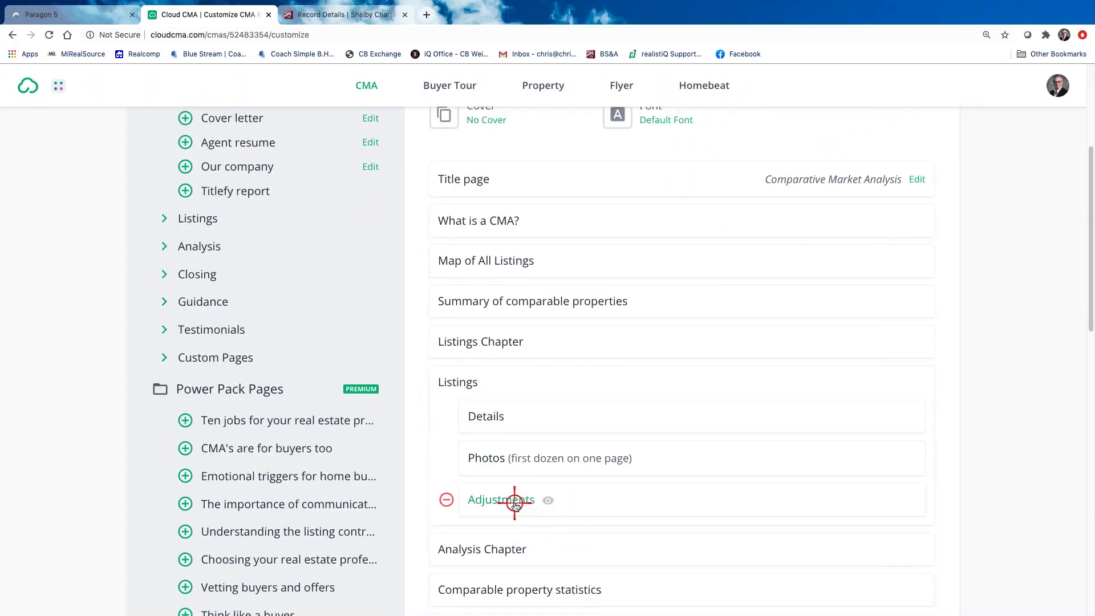
click(444, 500)
scroll(270, 384, up, 1)
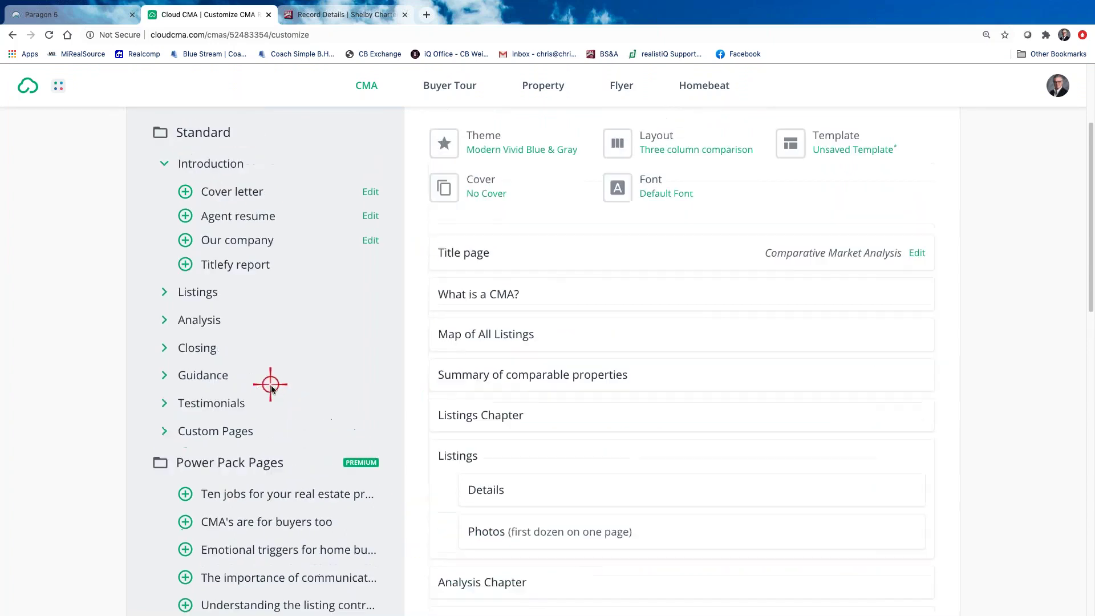
click(167, 294)
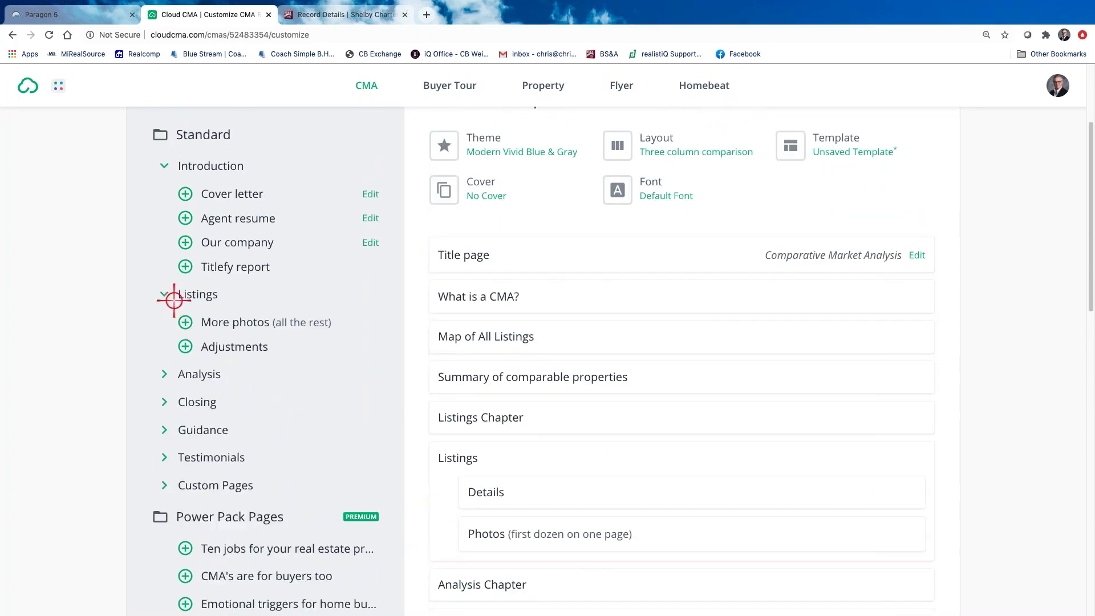
click(186, 322)
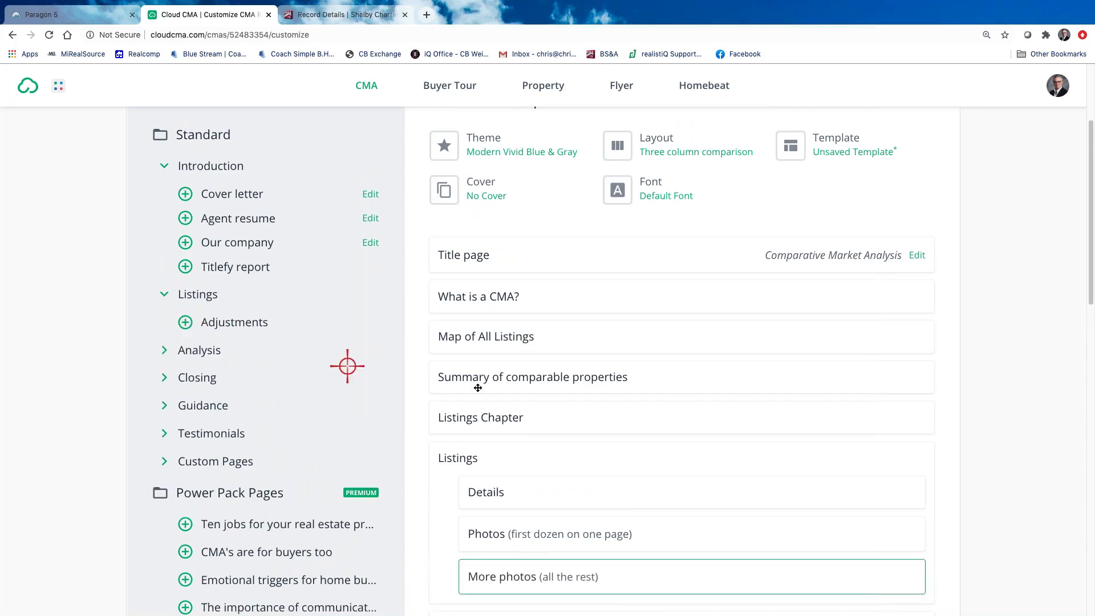
scroll(556, 368, up, 2)
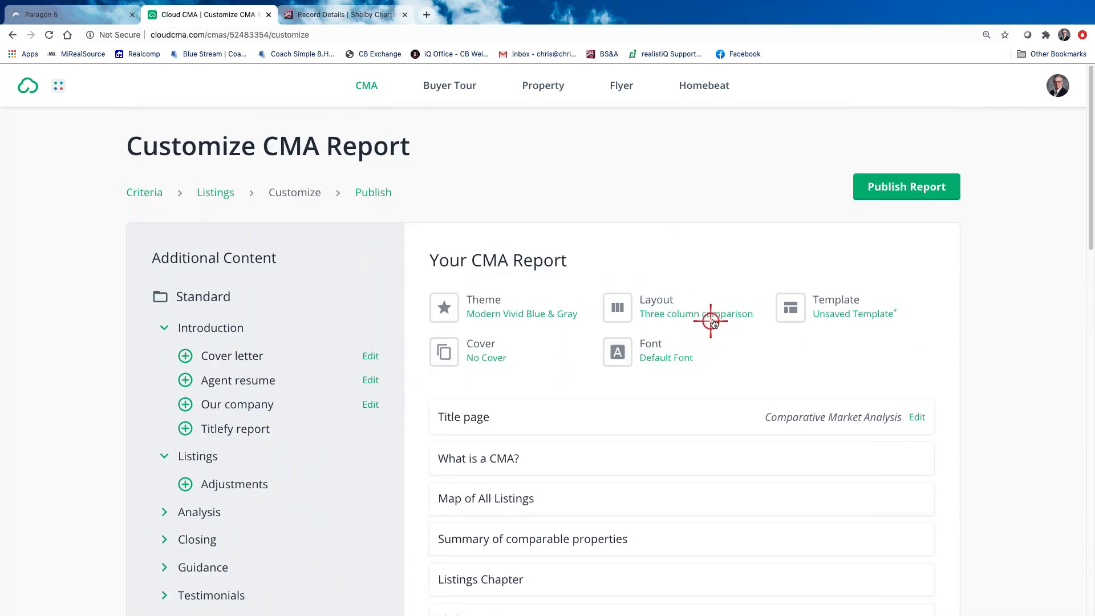
Switch the report layout from Three column comparison to Photo with max data
click(678, 312)
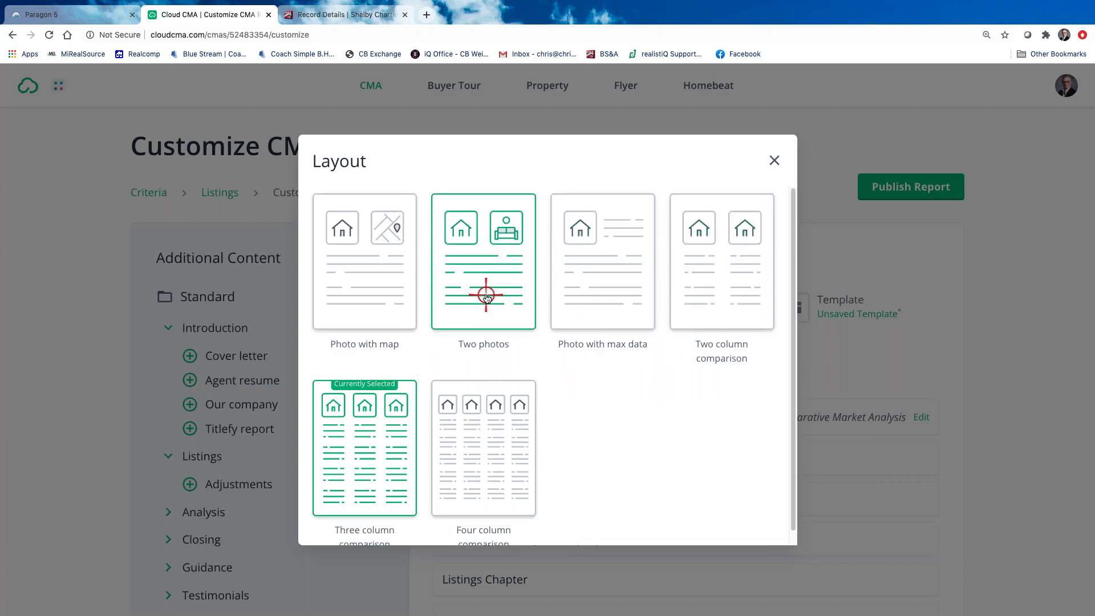
click(597, 289)
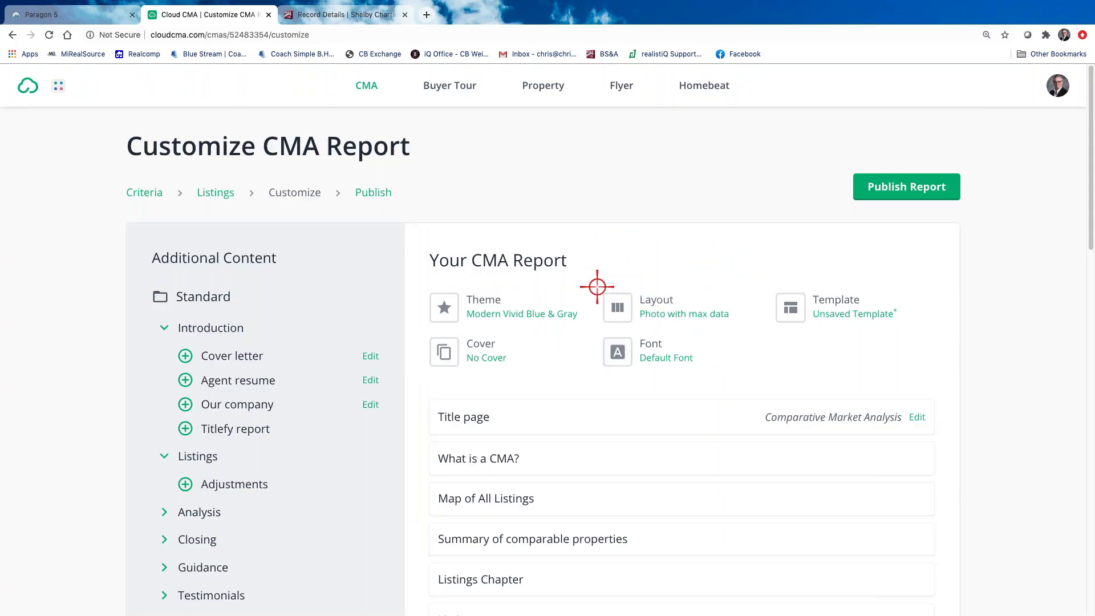
scroll(611, 467, down, 5)
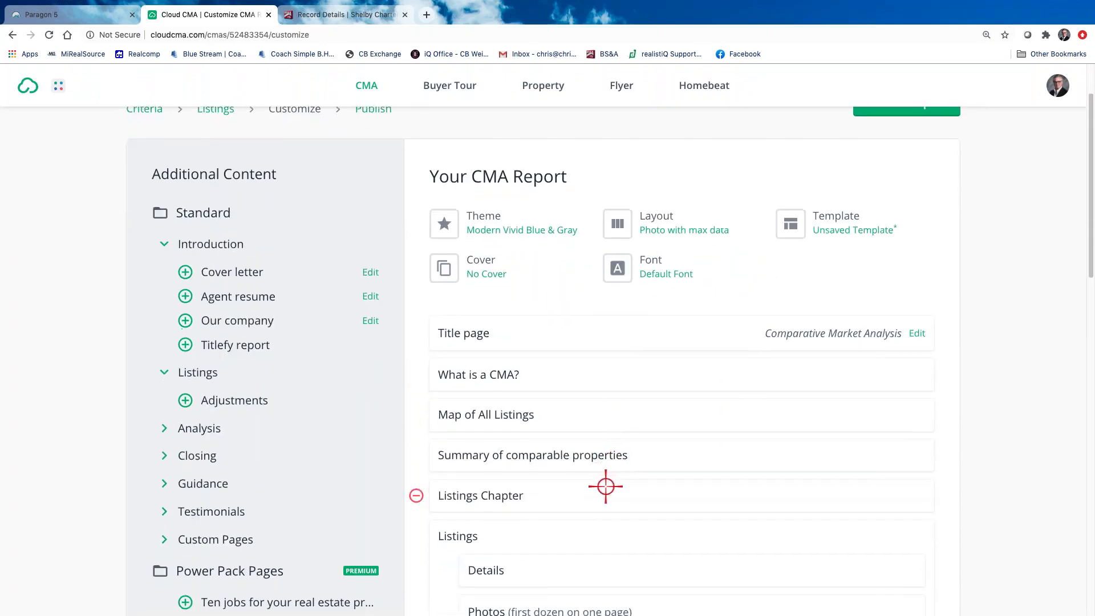
click(494, 399)
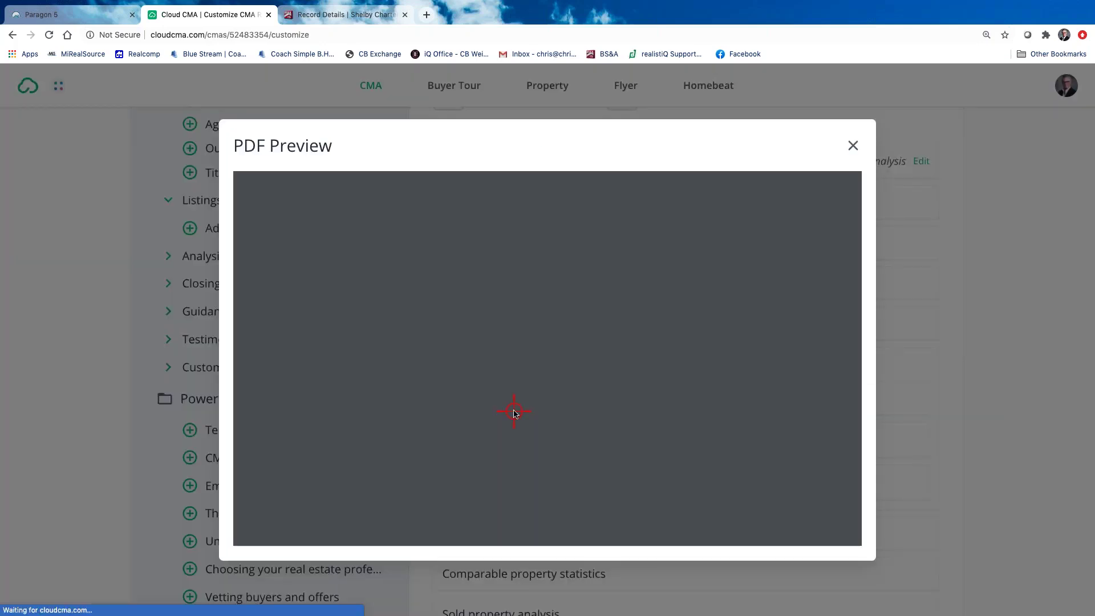
scroll(621, 433, down, 1)
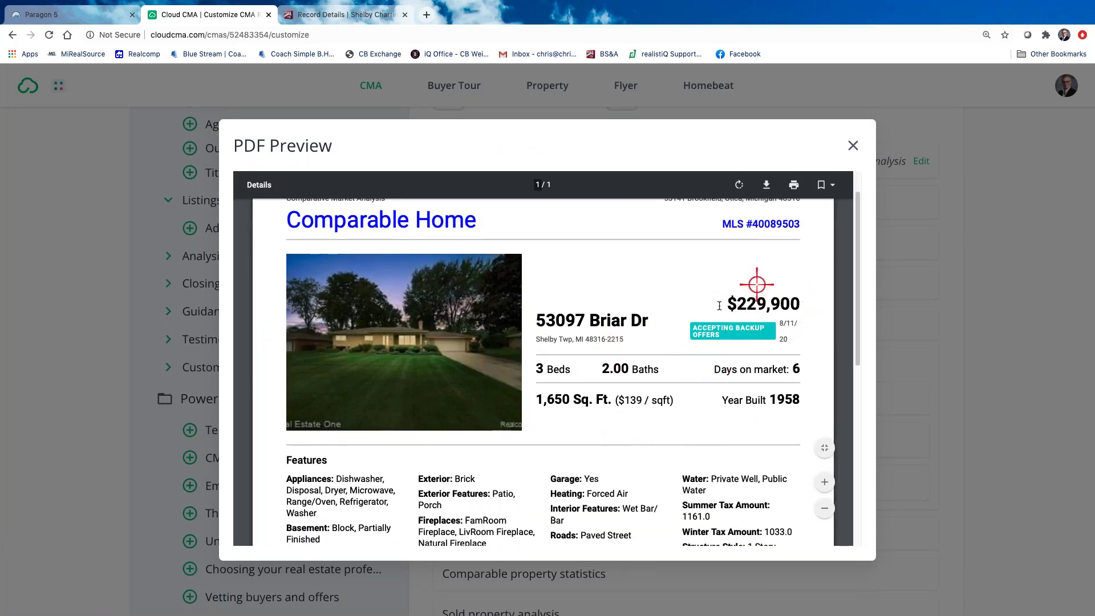
scroll(702, 392, down, 6)
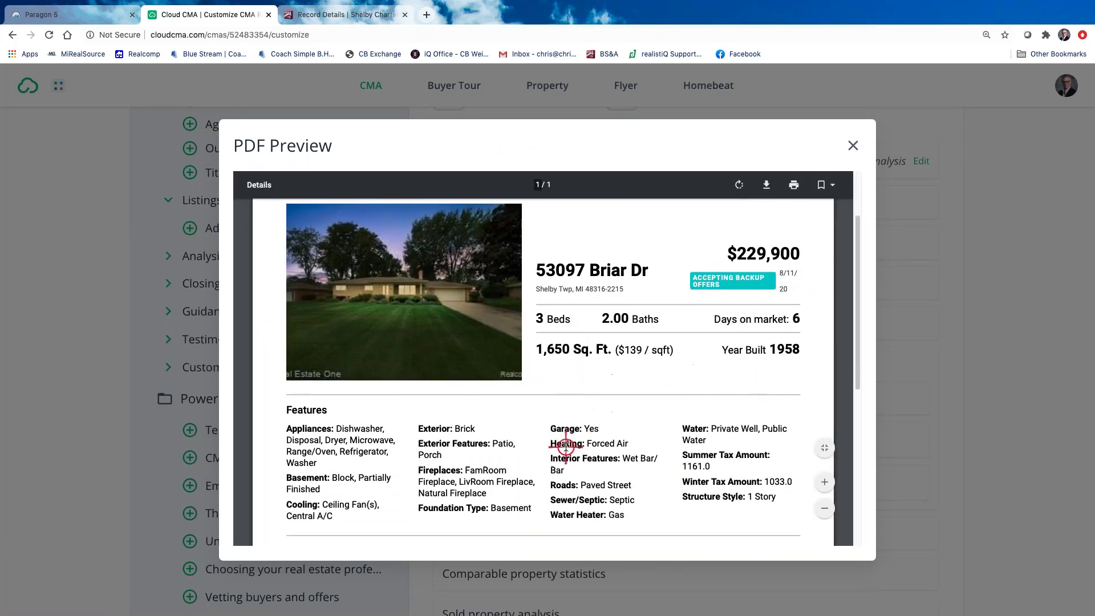
scroll(565, 446, up, 8)
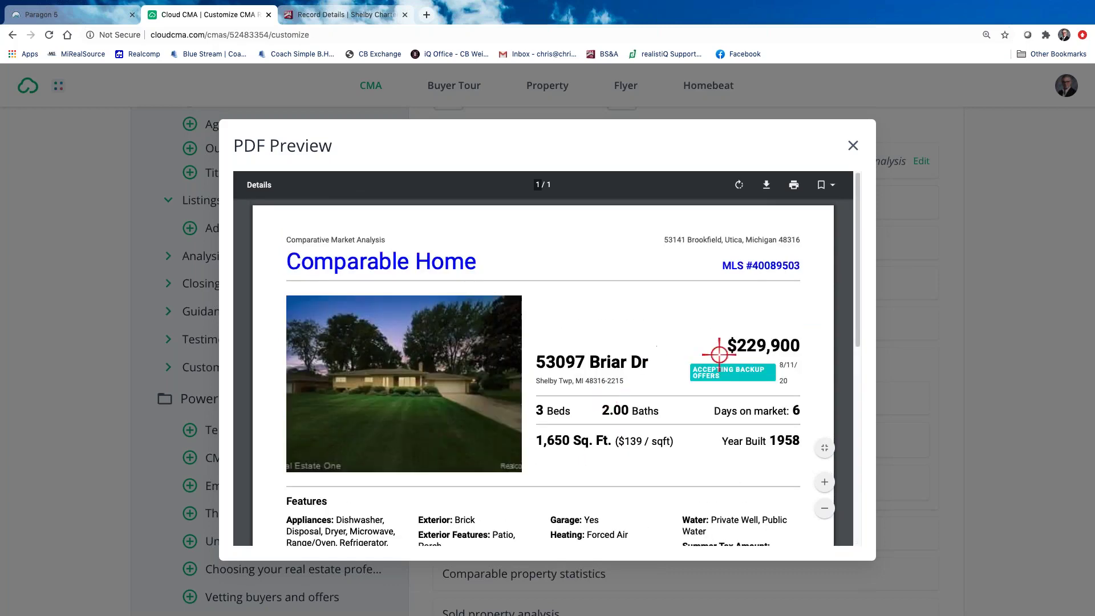
click(856, 146)
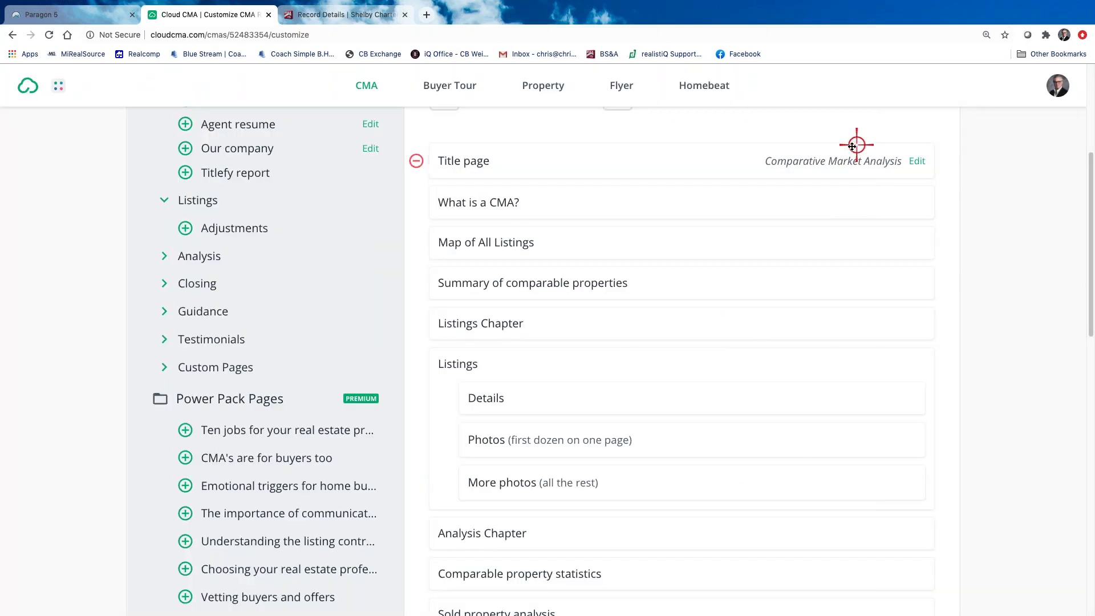
click(568, 447)
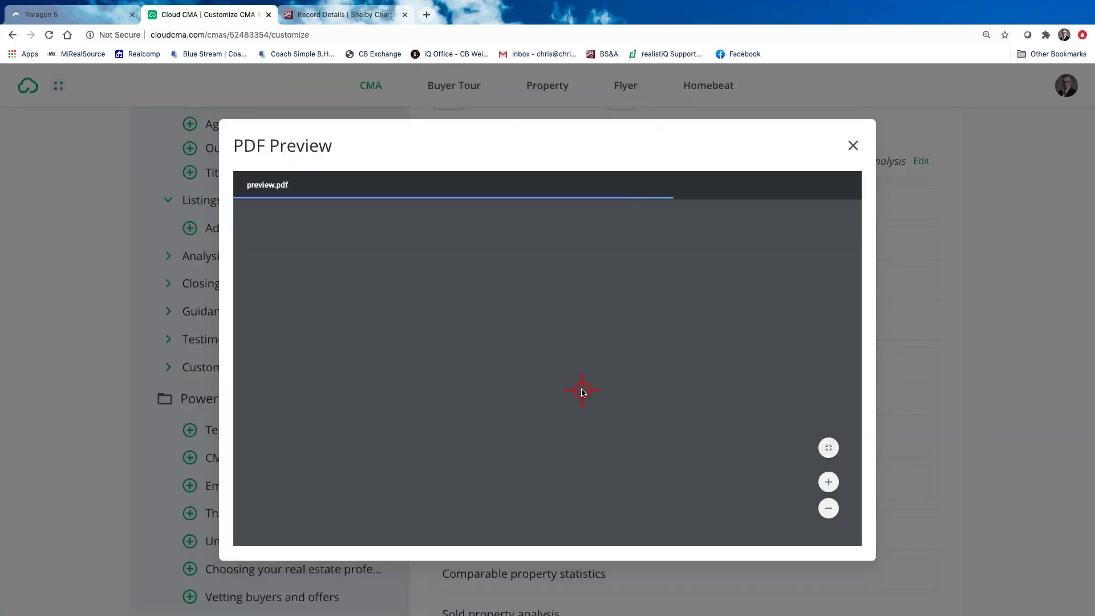
scroll(579, 387, down, 5)
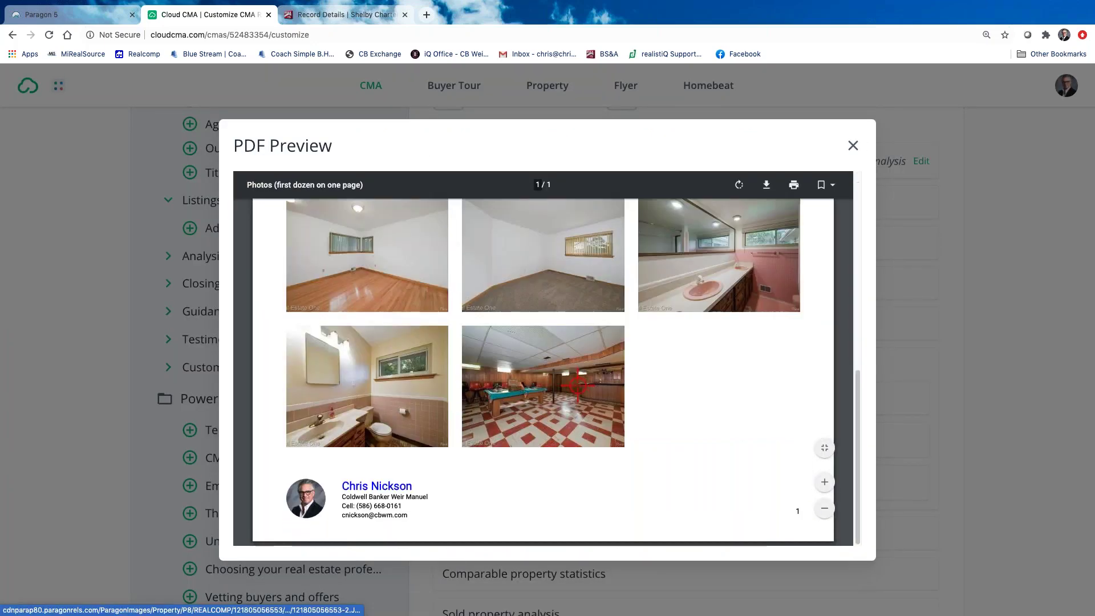
click(853, 145)
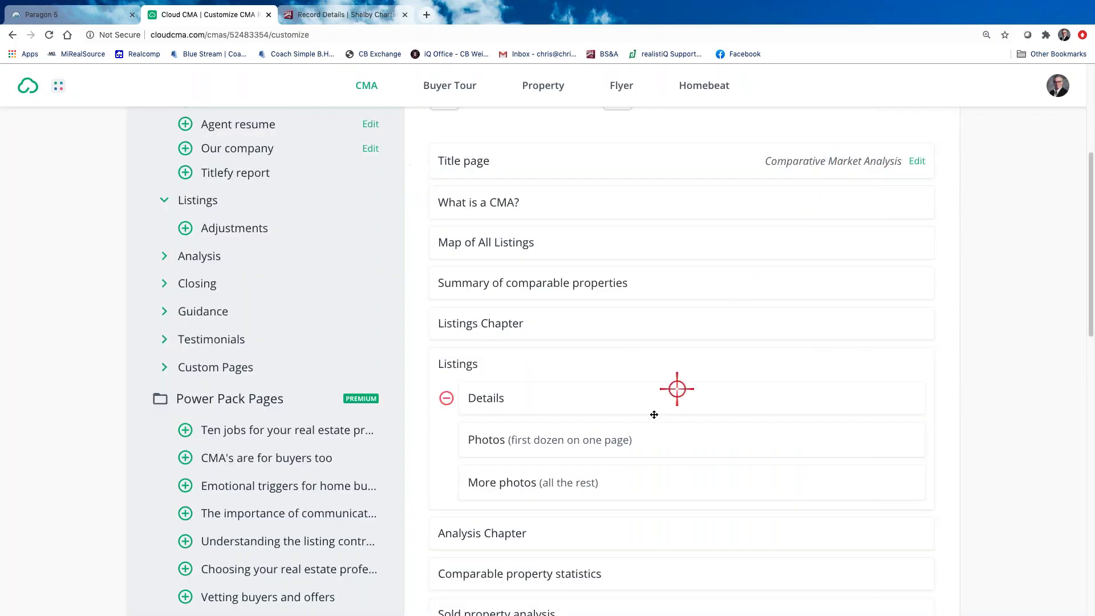
click(507, 480)
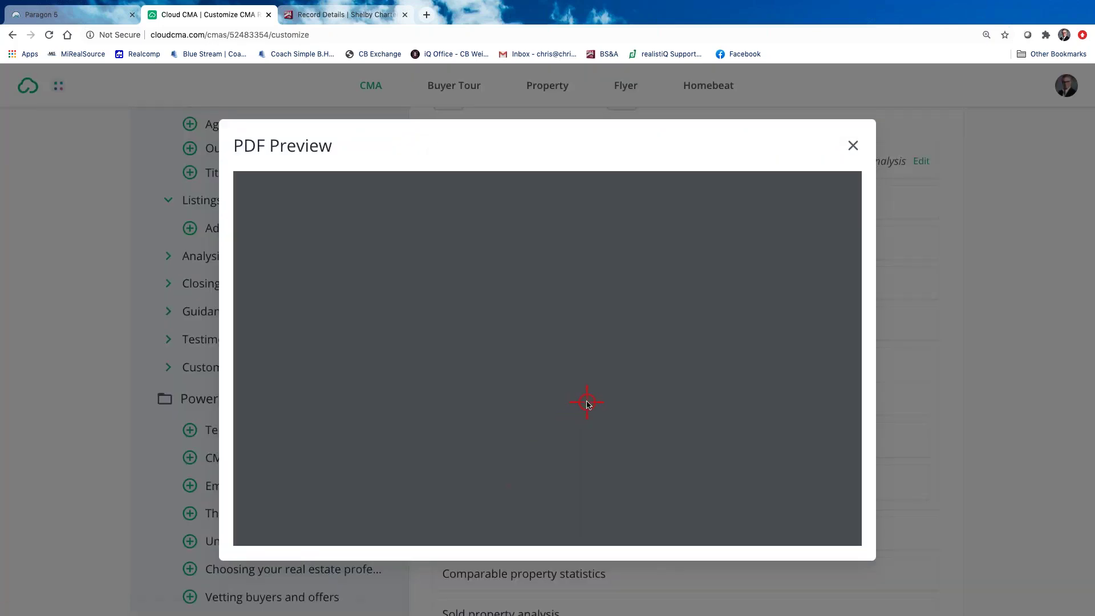
scroll(727, 273, down, 5)
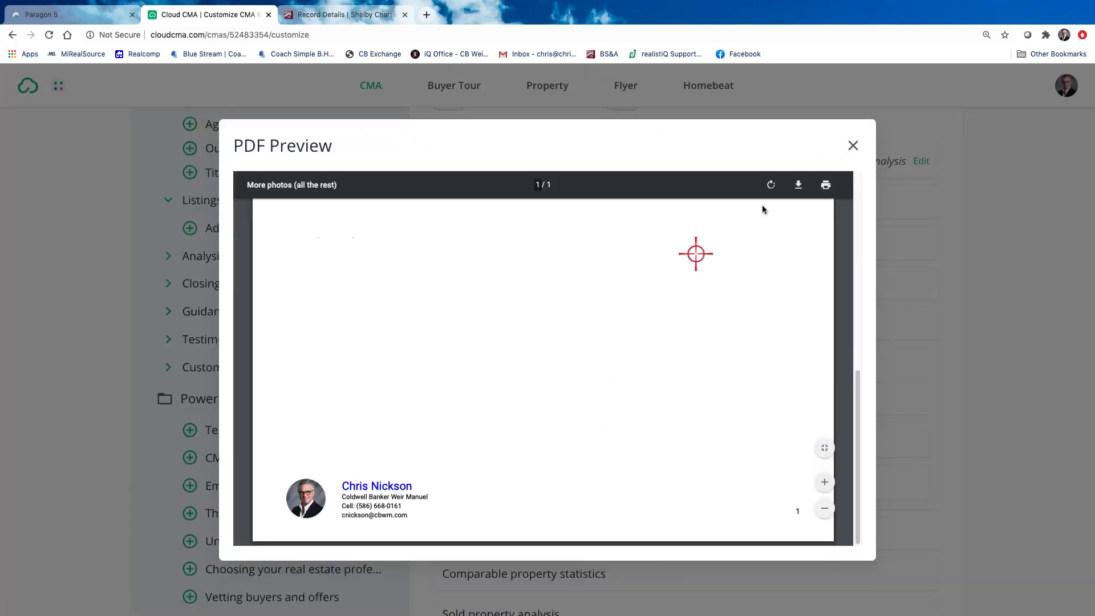
click(851, 146)
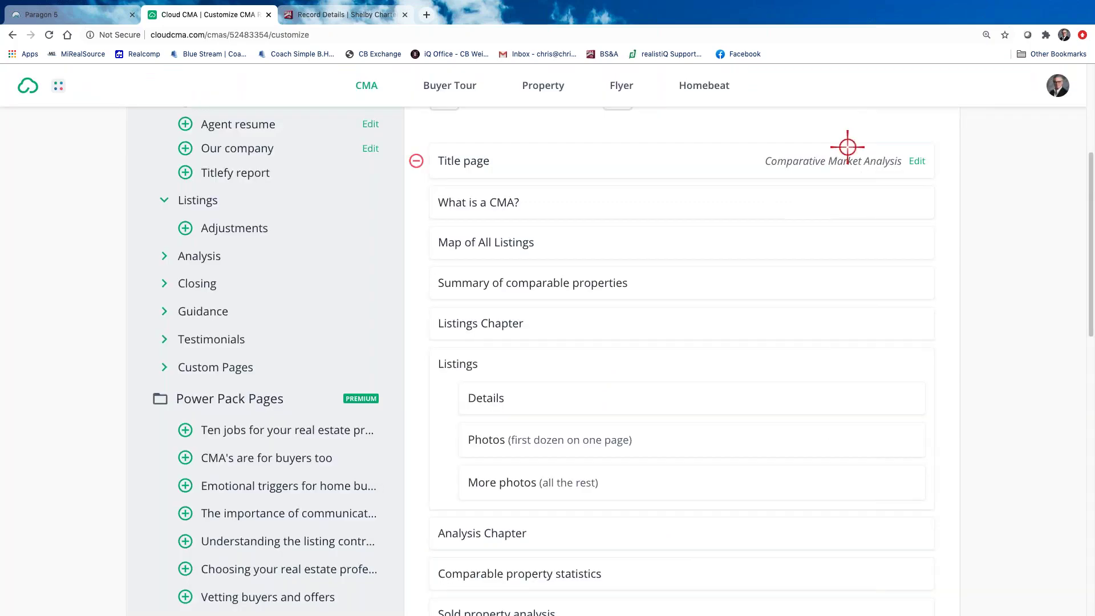
scroll(620, 476, down, 3)
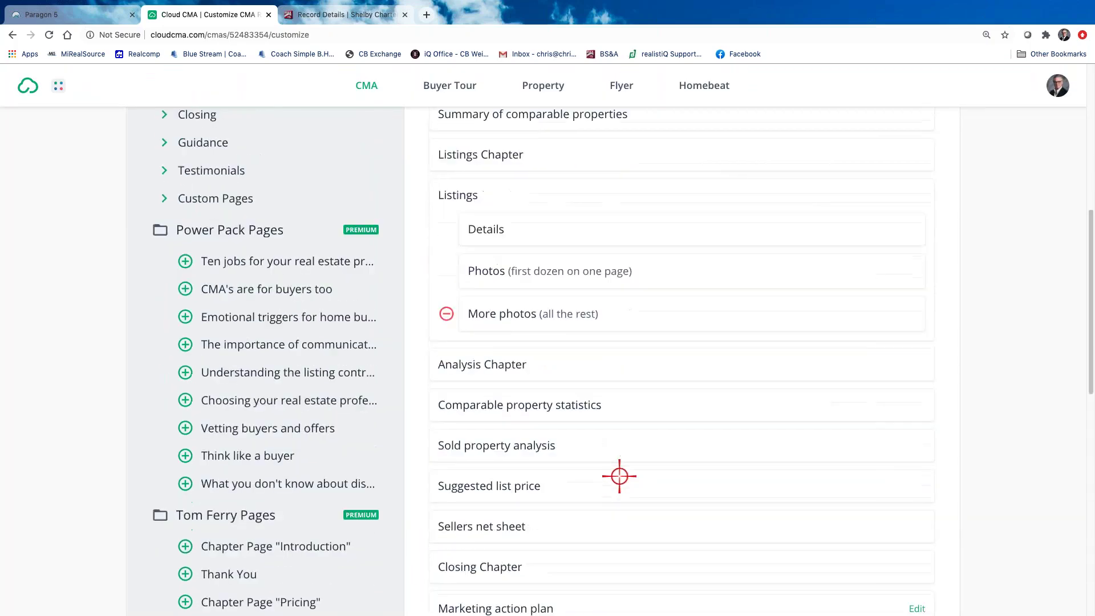
Preview the Analysis Chapter page and close it
scroll(619, 475, up, 2)
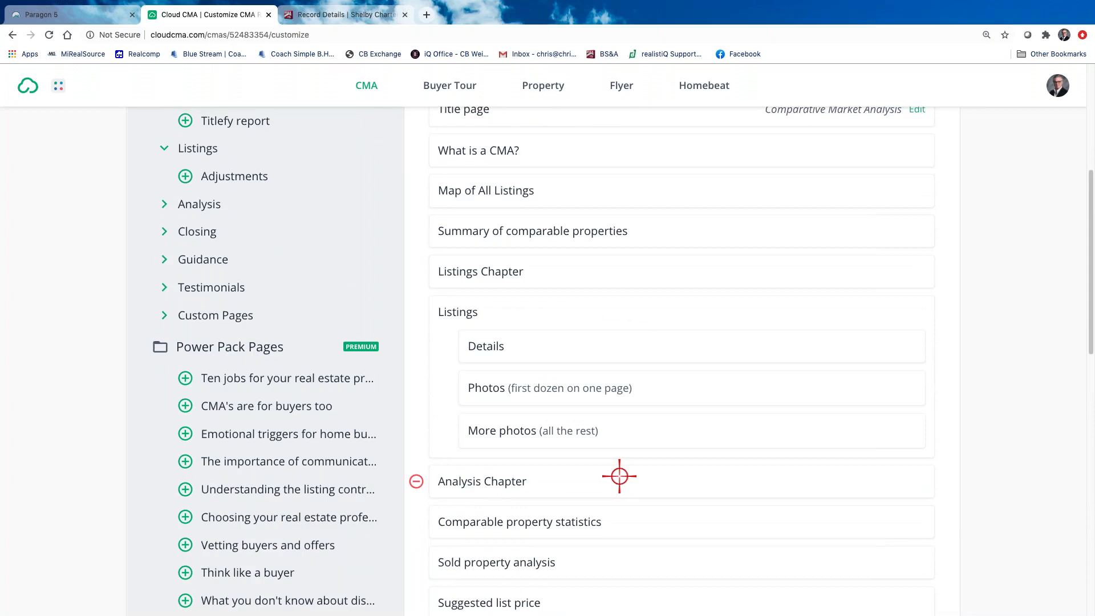
scroll(619, 475, down, 1)
click(496, 454)
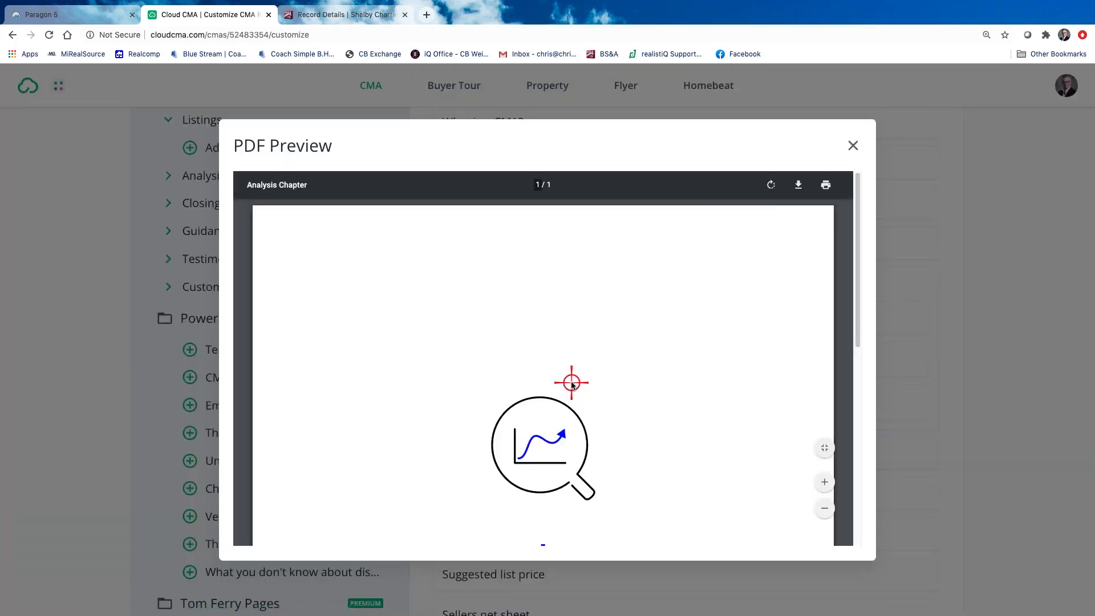
scroll(571, 385, down, 3)
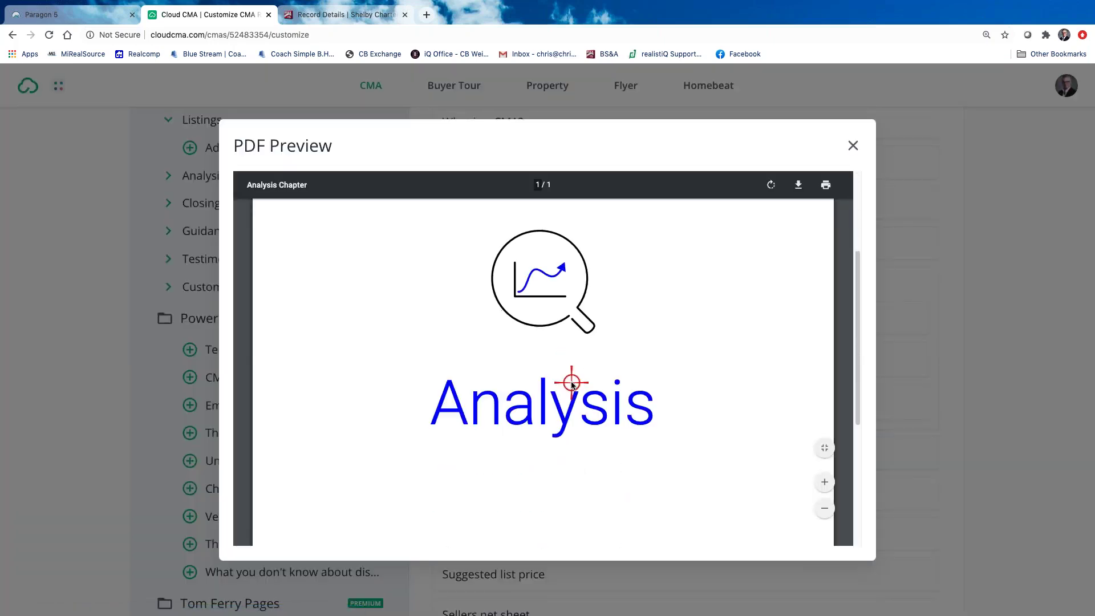
click(851, 147)
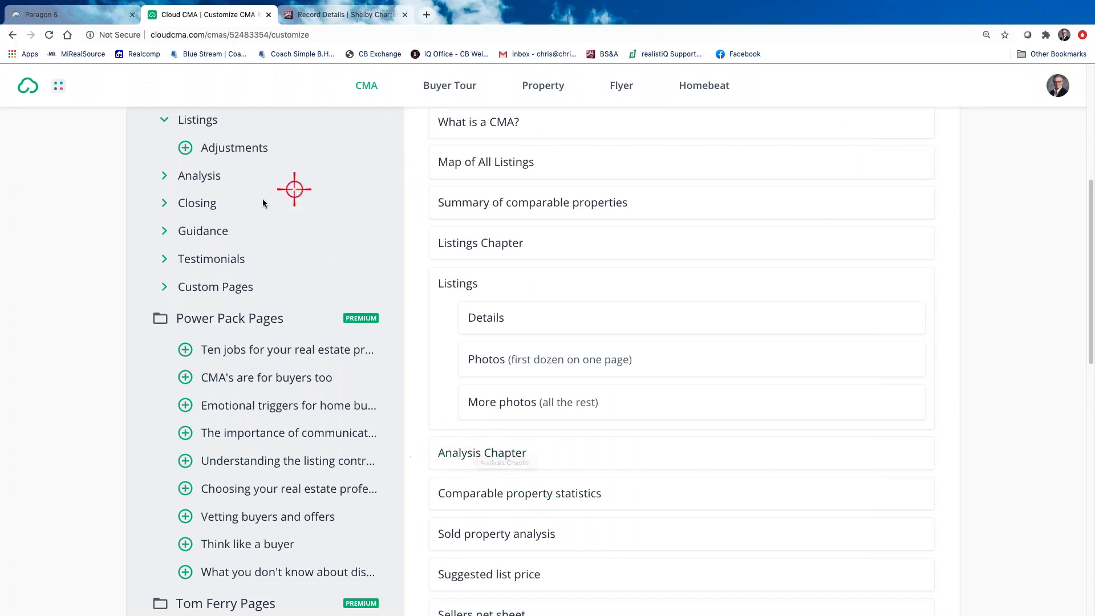
Add Online valuation analysis from the Analysis extras, then preview Comparable property statistics
click(165, 176)
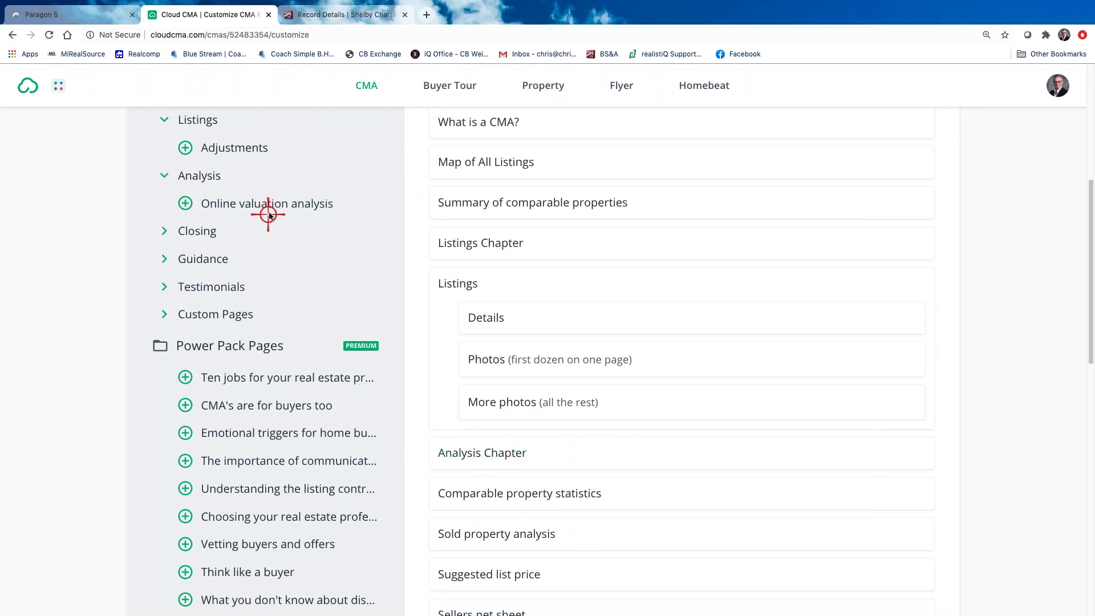
click(184, 204)
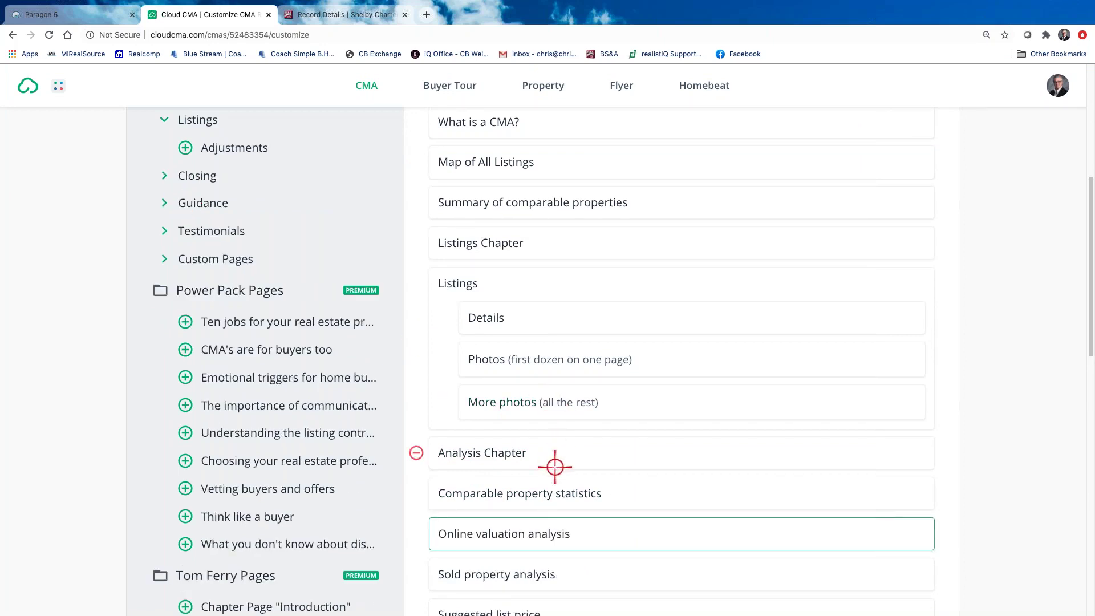
click(559, 492)
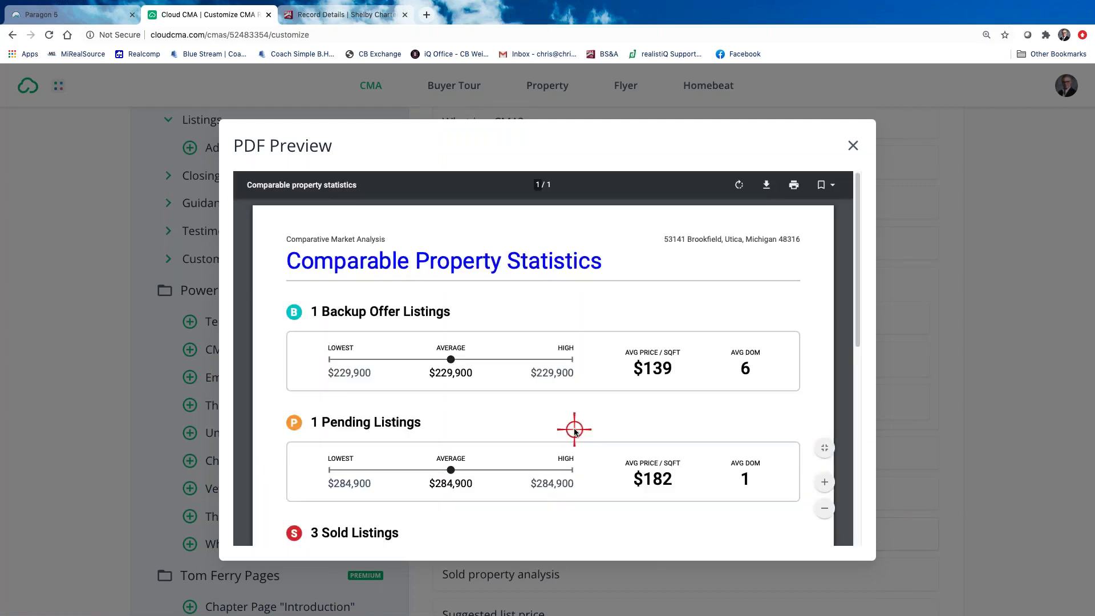
Scroll through the Comparable property statistics preview, close it, and scroll the page list
scroll(772, 412, down, 2)
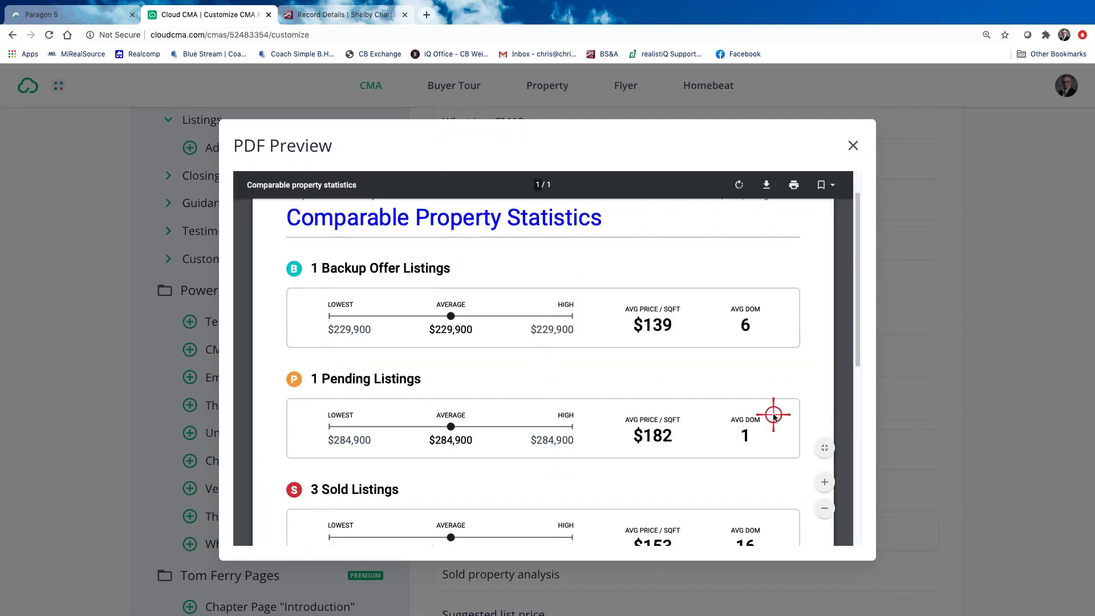
scroll(773, 416, down, 6)
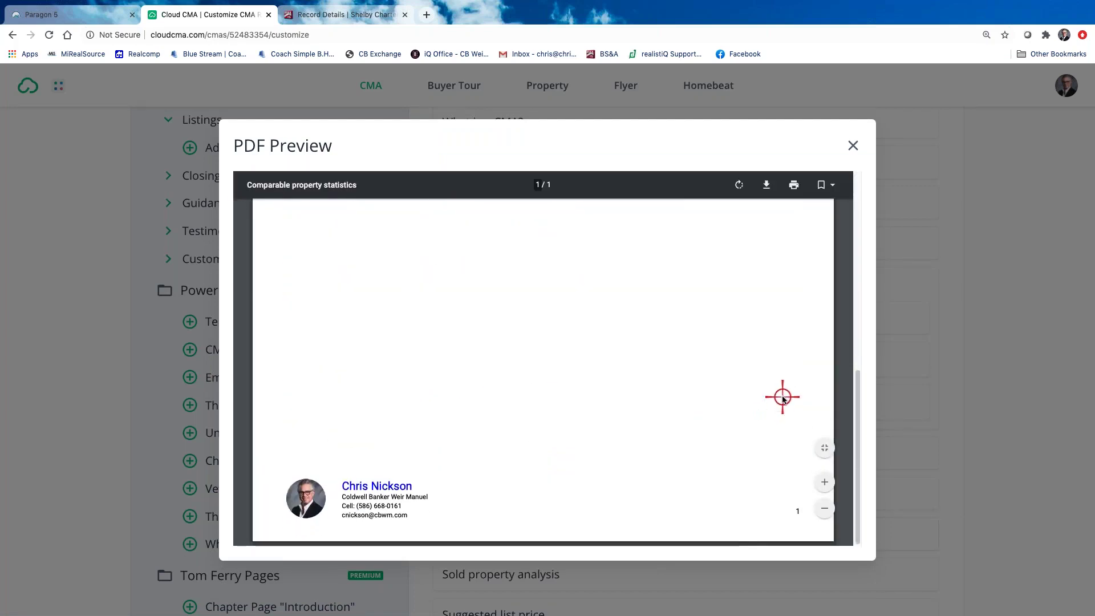
scroll(780, 399, up, 10)
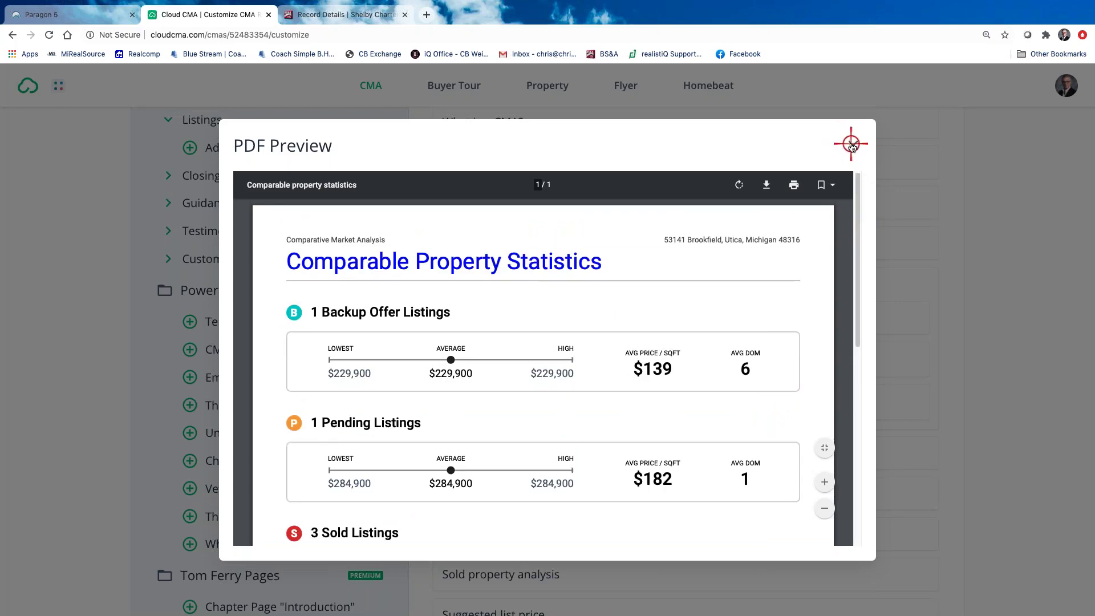
click(851, 144)
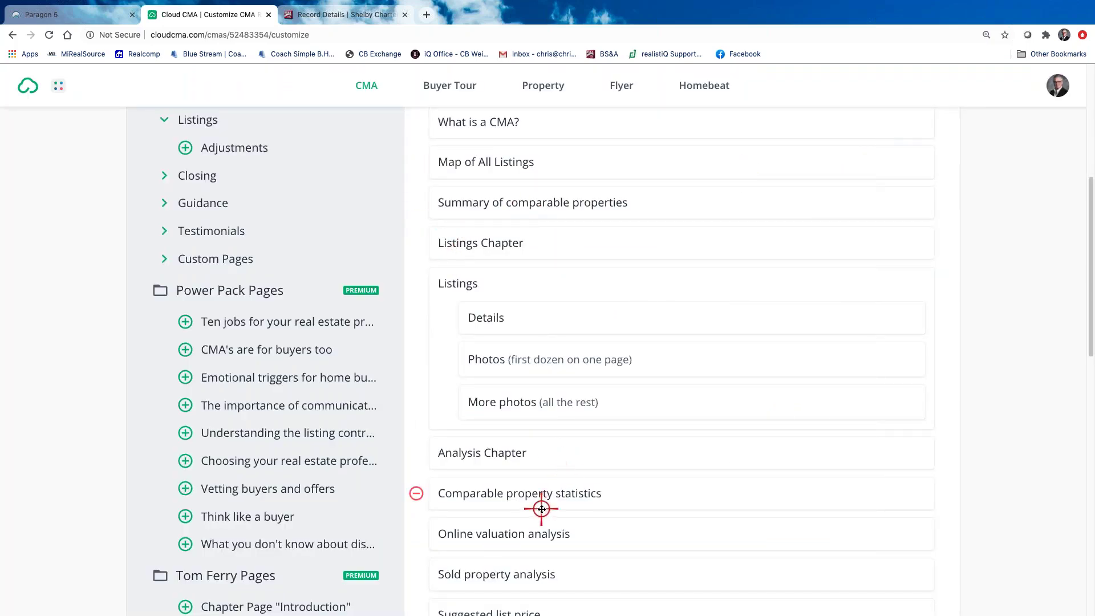
scroll(526, 530, down, 3)
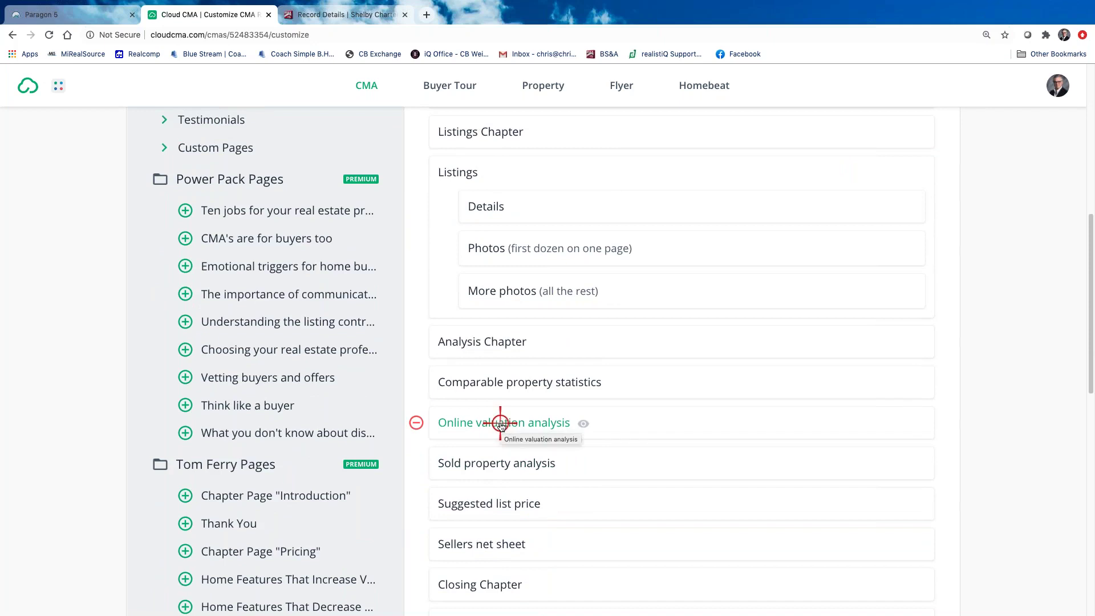
Review the Online valuation analysis preview, showing Zestimates varying up to 3.0% or $6,799, then close it
click(500, 423)
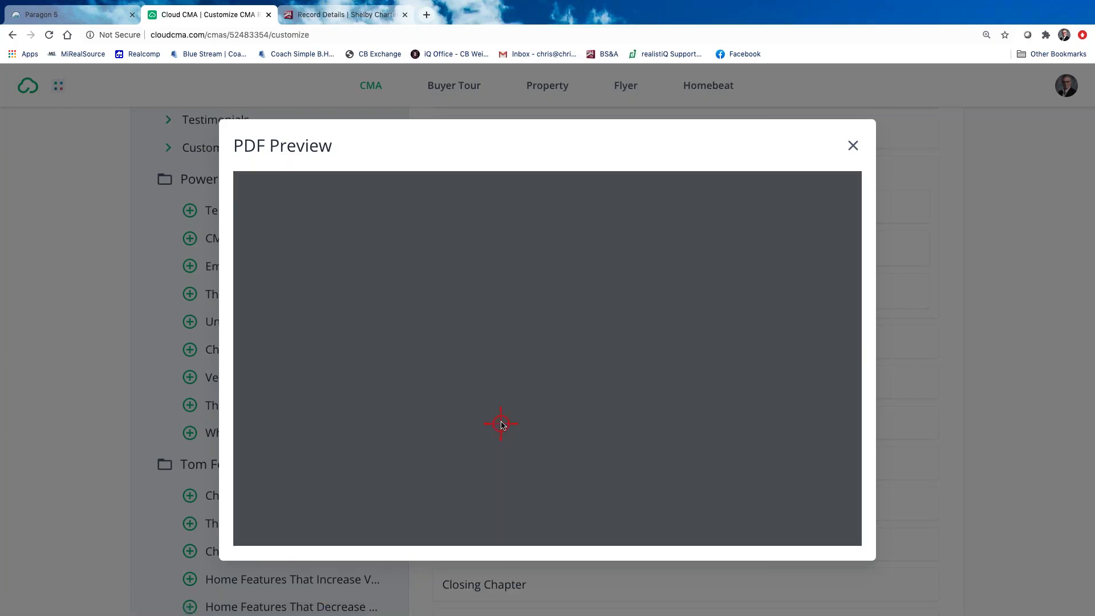
scroll(505, 425, down, 5)
scroll(506, 423, up, 5)
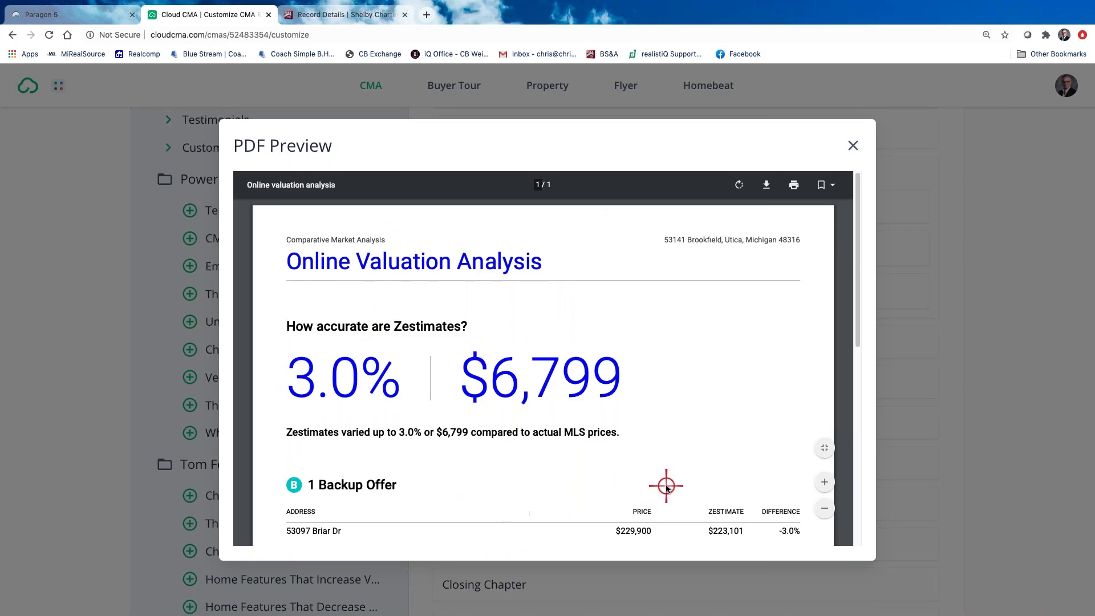
scroll(665, 486, down, 3)
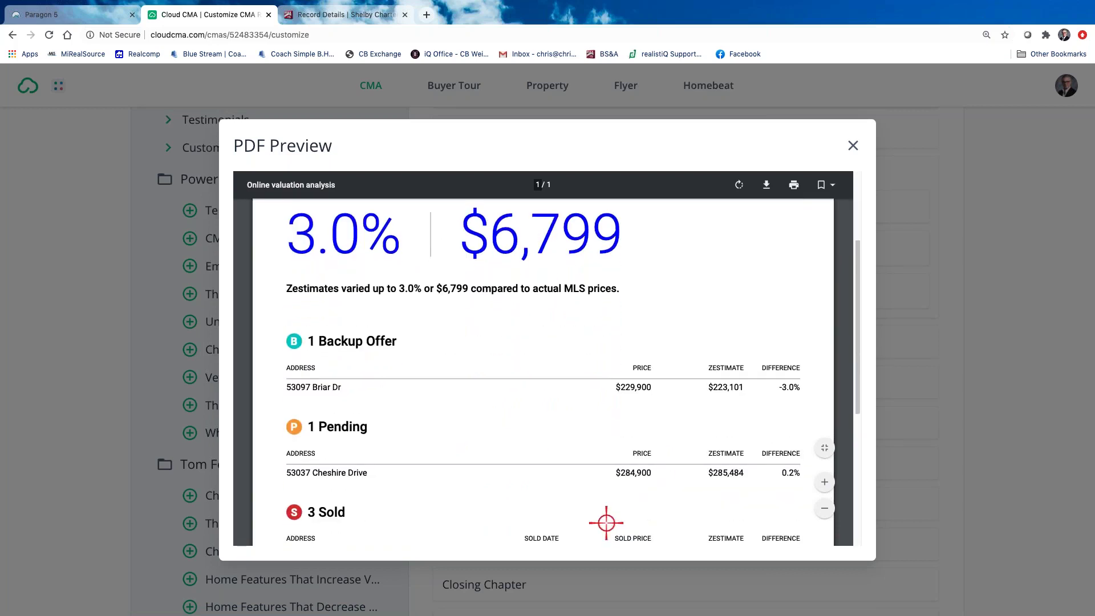
scroll(606, 522, down, 1)
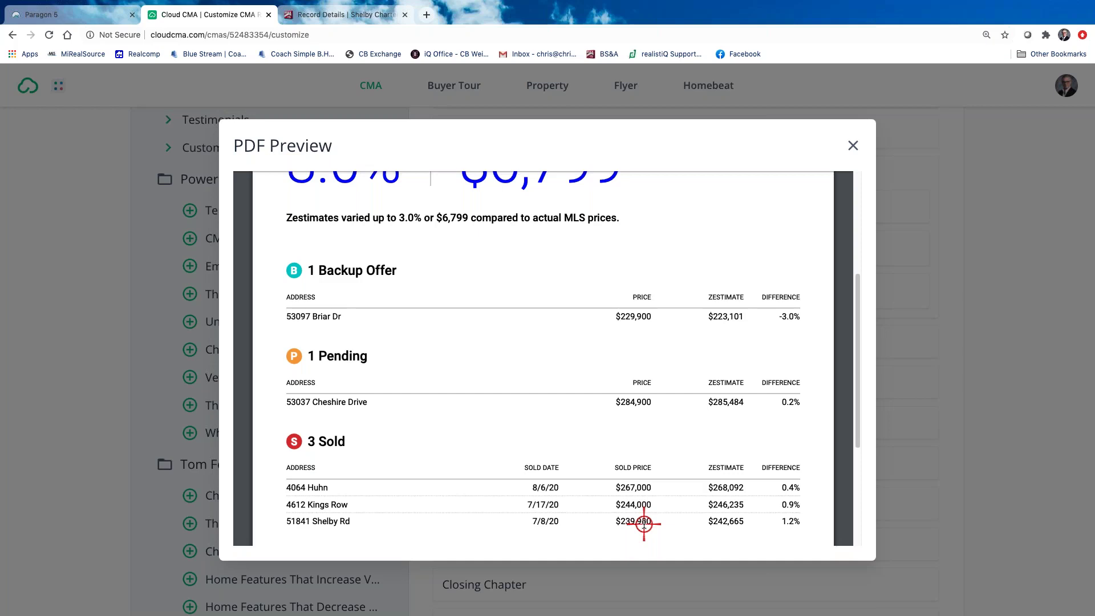
scroll(539, 365, up, 4)
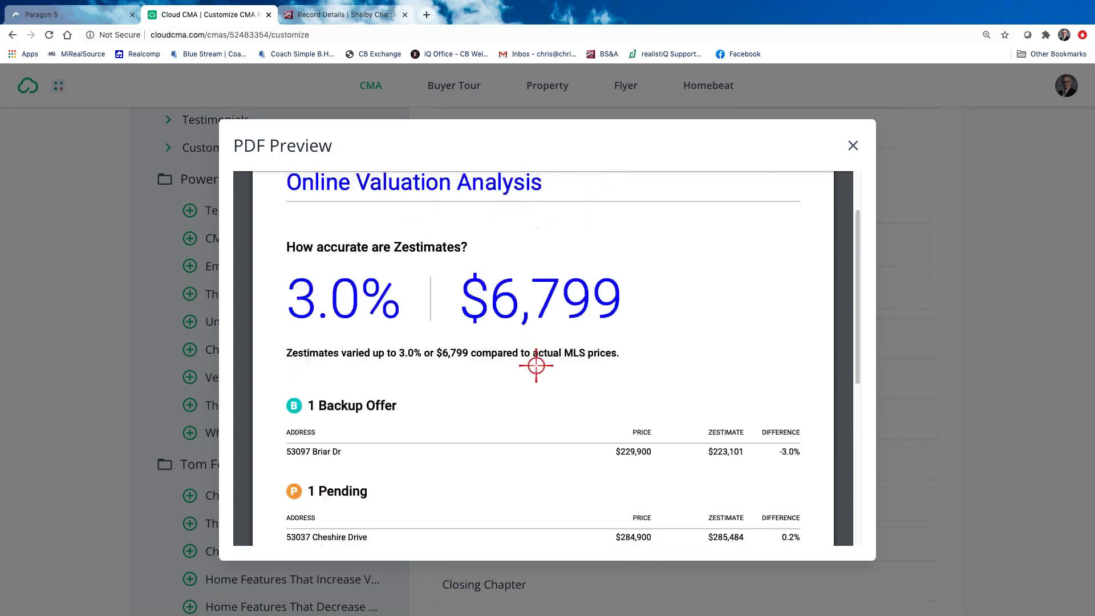
scroll(624, 391, down, 10)
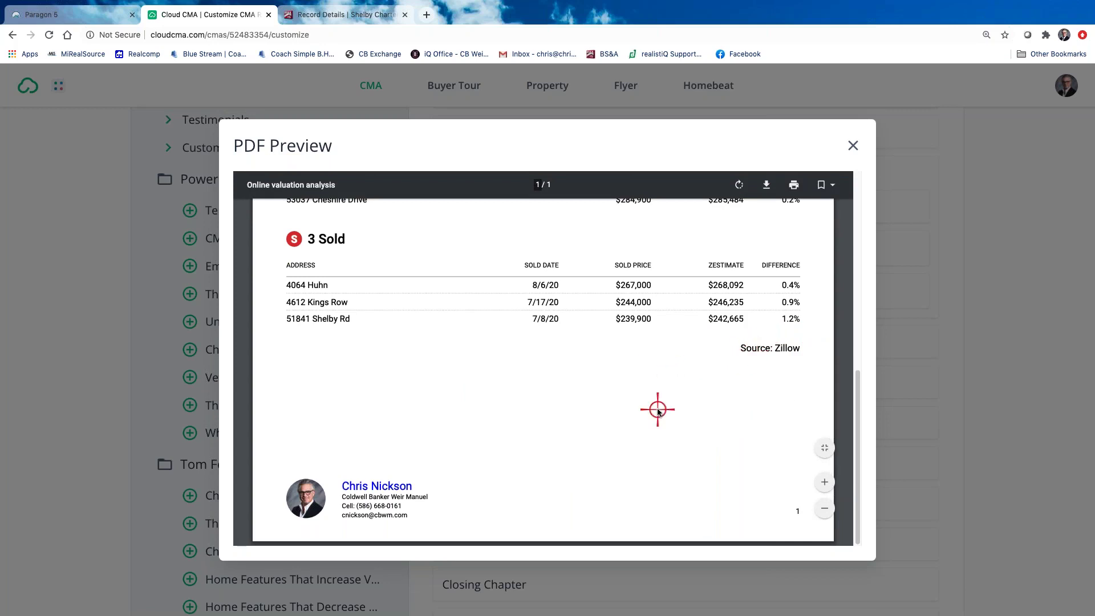
scroll(655, 410, up, 1)
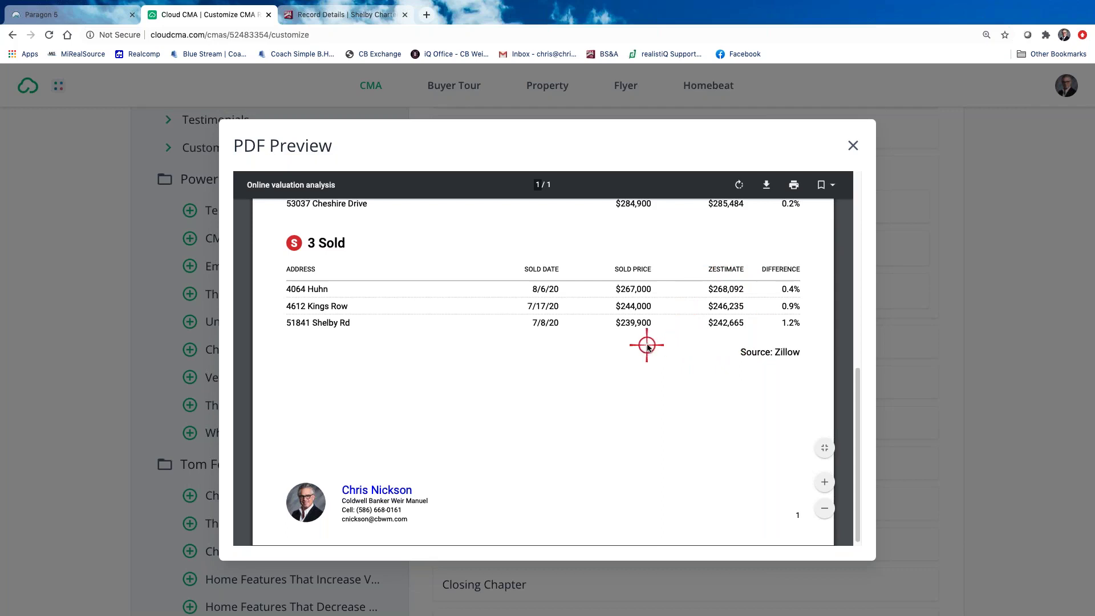
scroll(637, 348, up, 1)
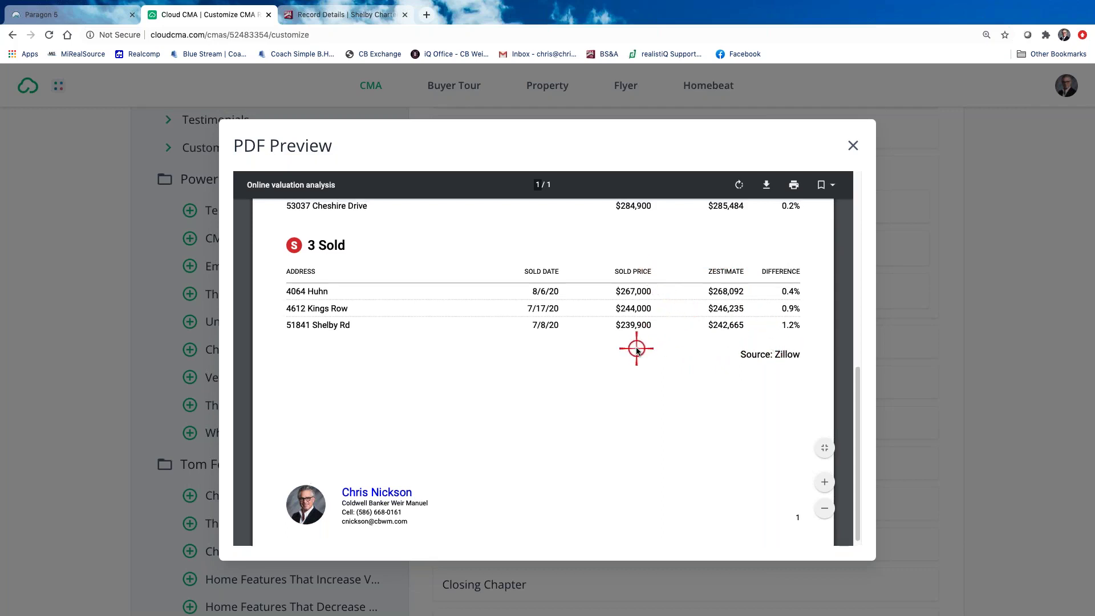
scroll(636, 349, up, 1)
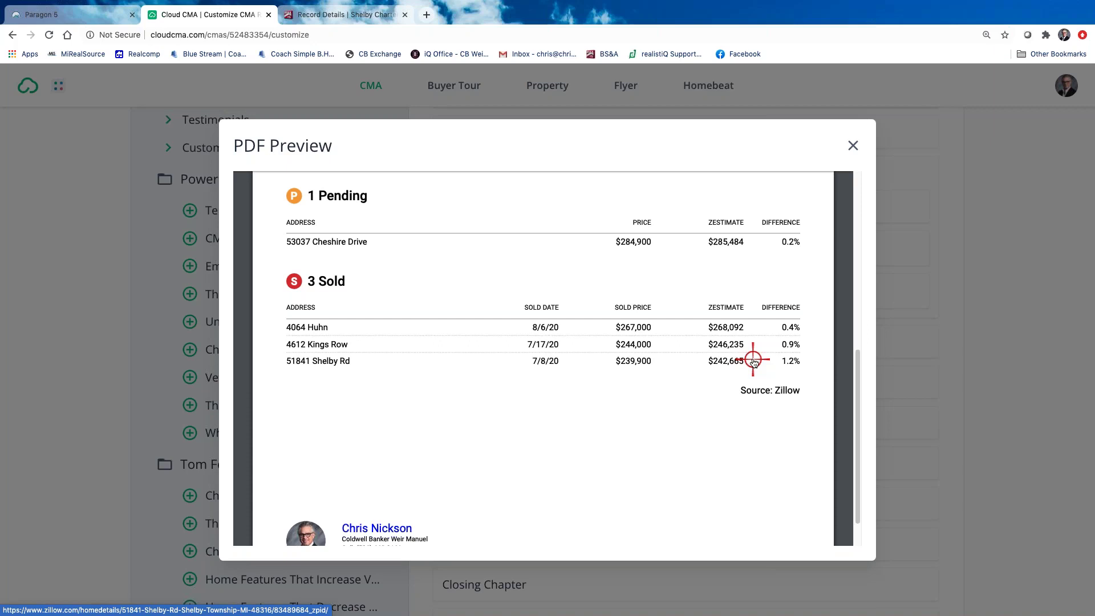
scroll(773, 442, down, 2)
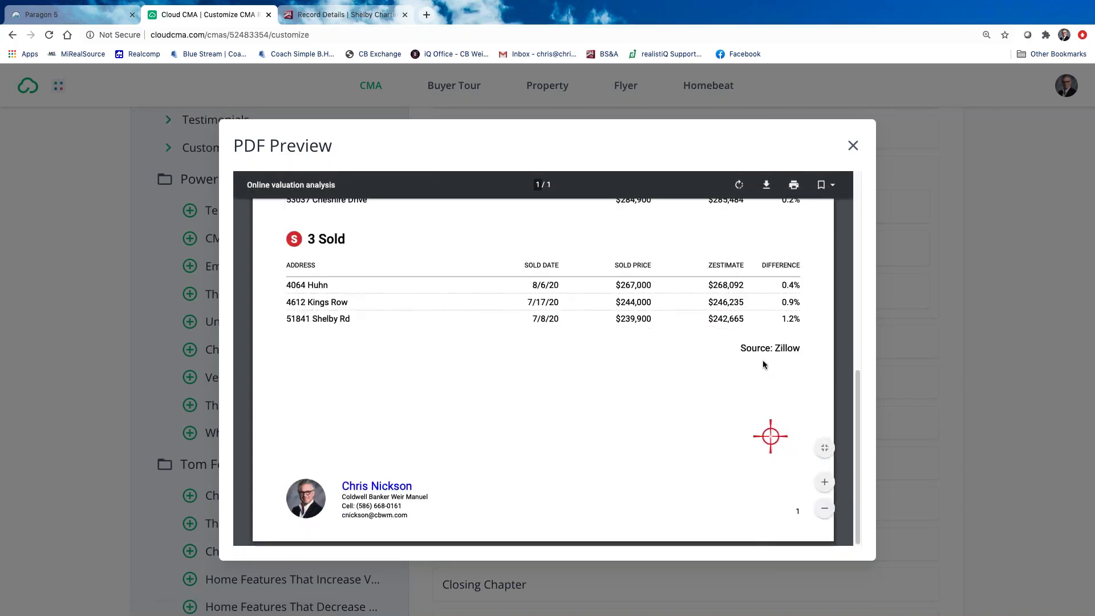
scroll(780, 368, up, 1)
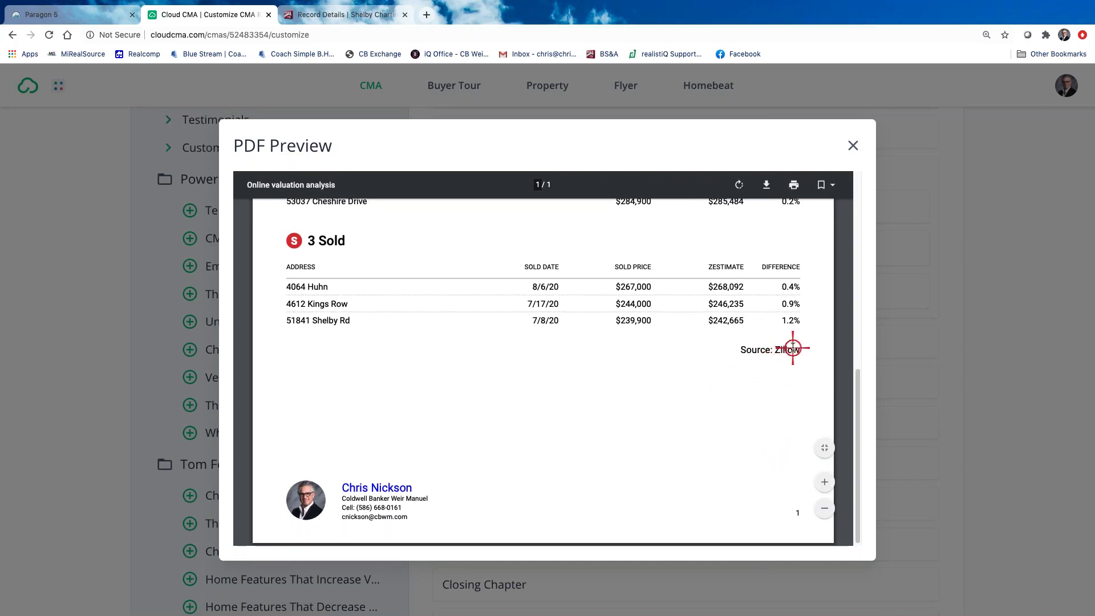
scroll(775, 360, up, 3)
scroll(774, 360, up, 5)
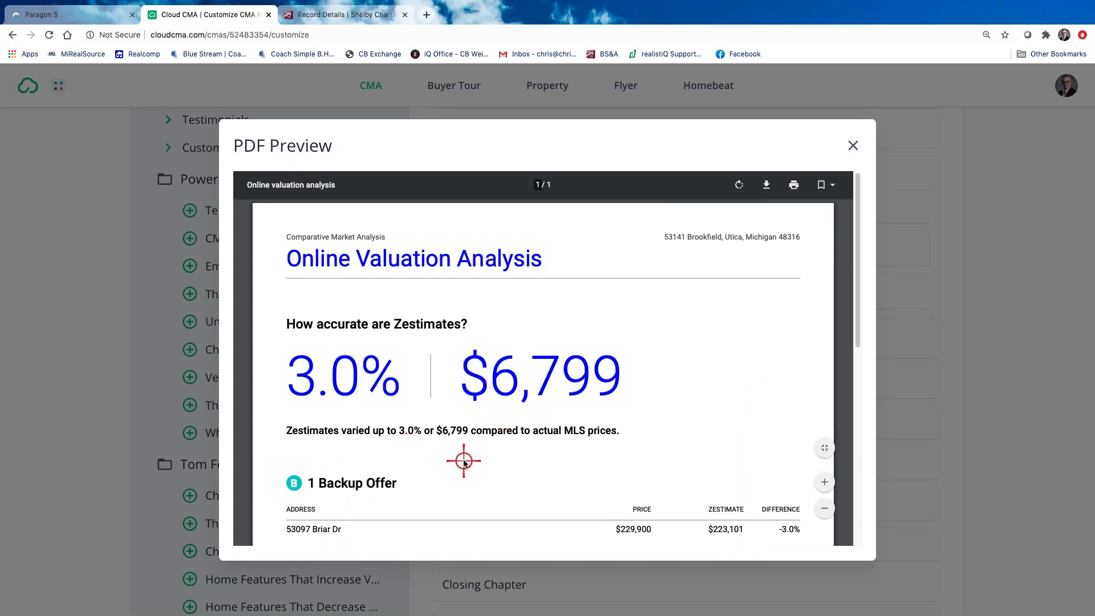
scroll(463, 461, down, 2)
scroll(464, 462, down, 2)
scroll(464, 456, up, 4)
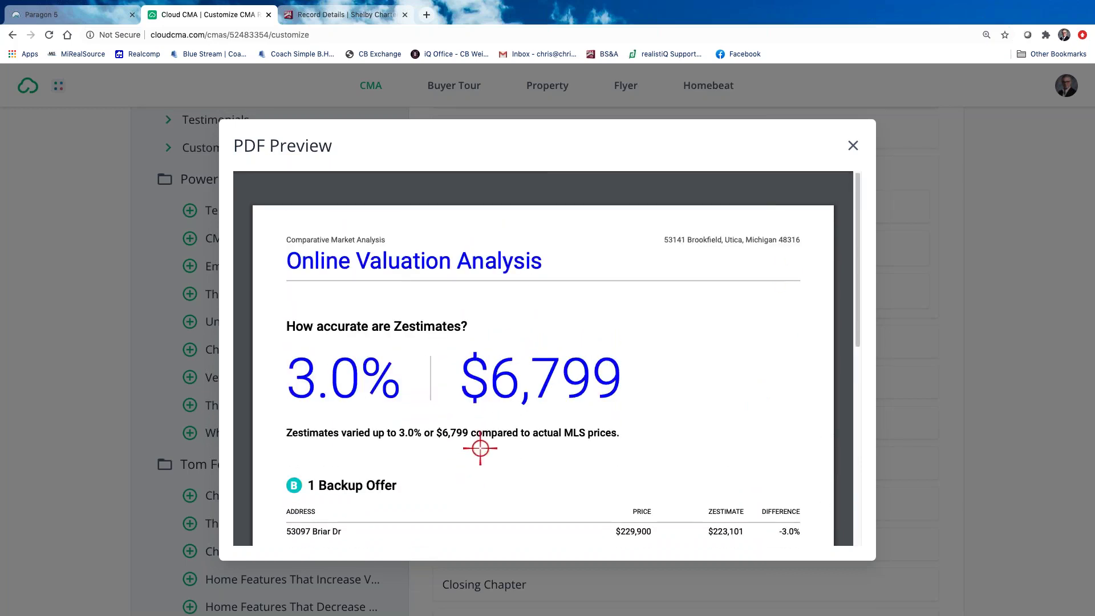
click(855, 144)
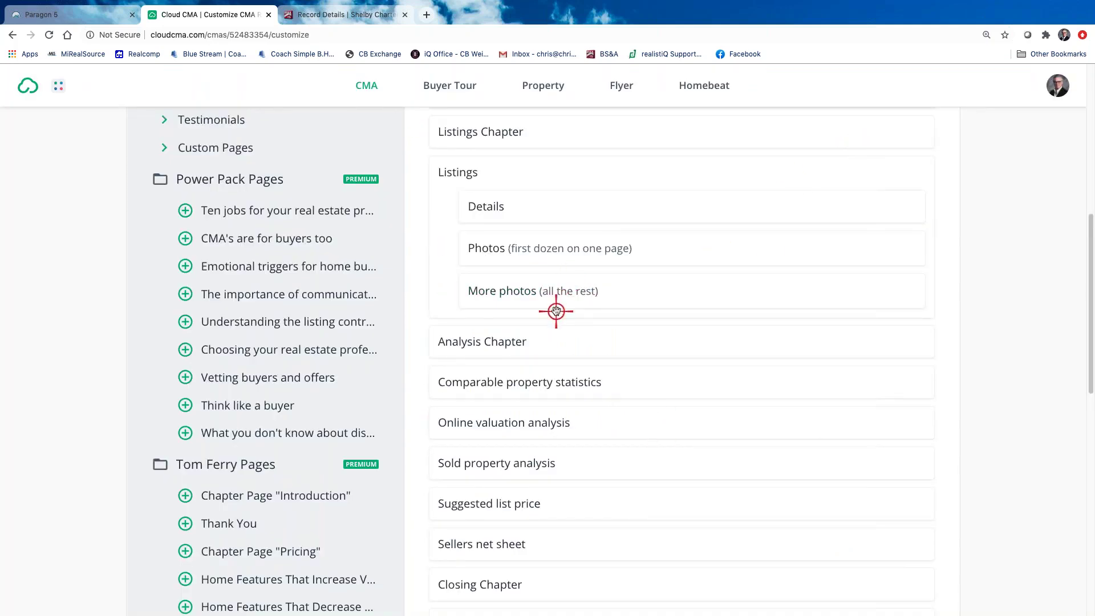
Expand the Closing extras and add Features that sell to the report's page list
scroll(556, 311, down, 3)
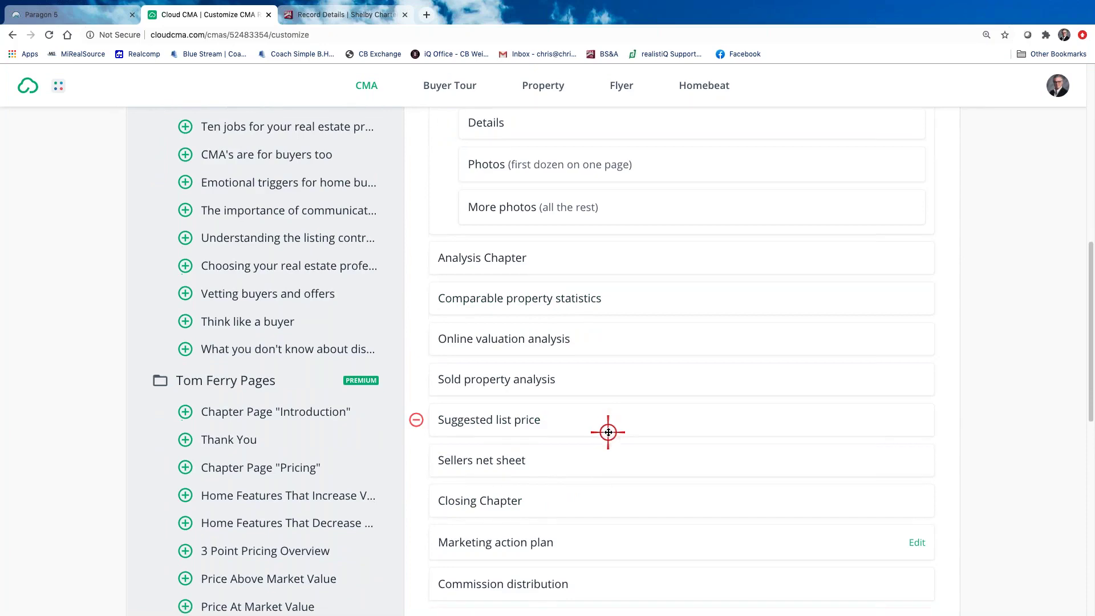
scroll(596, 436, down, 2)
scroll(583, 441, up, 5)
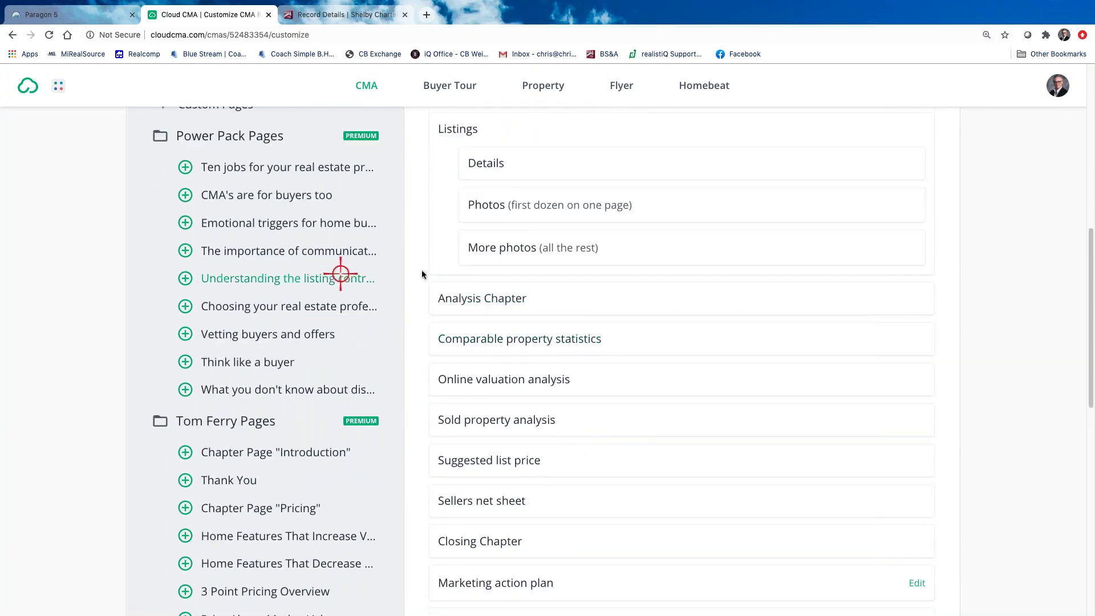
scroll(261, 165, up, 2)
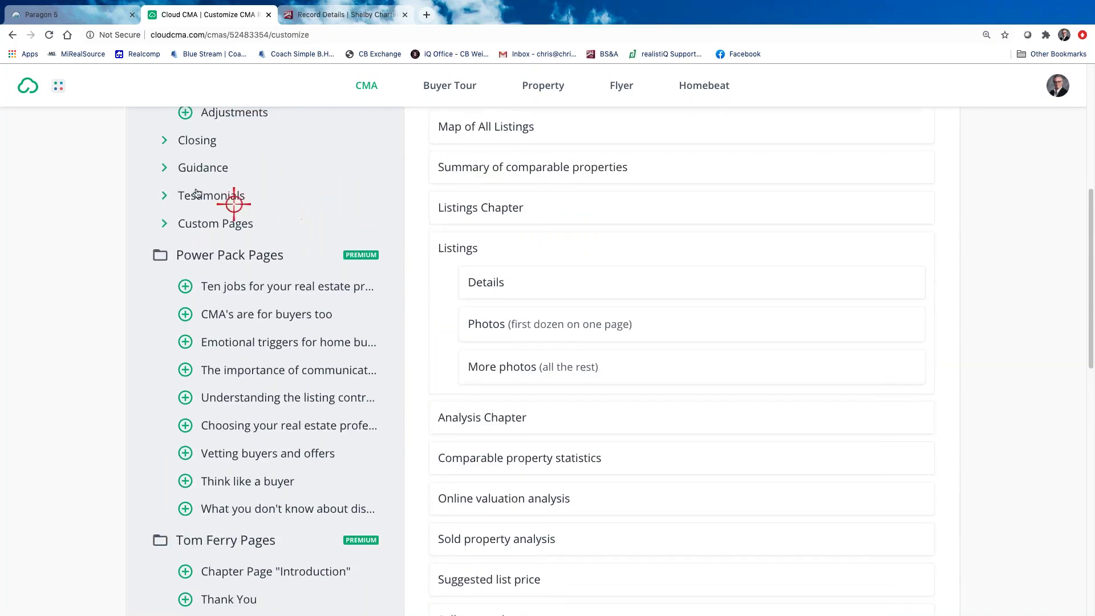
click(163, 141)
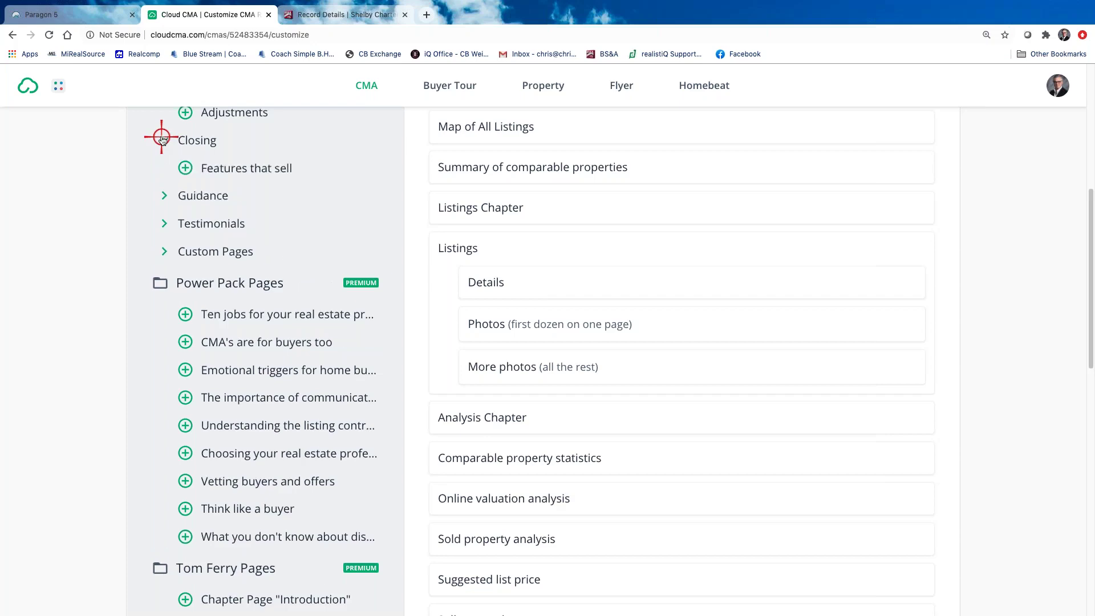
click(184, 168)
scroll(721, 393, down, 2)
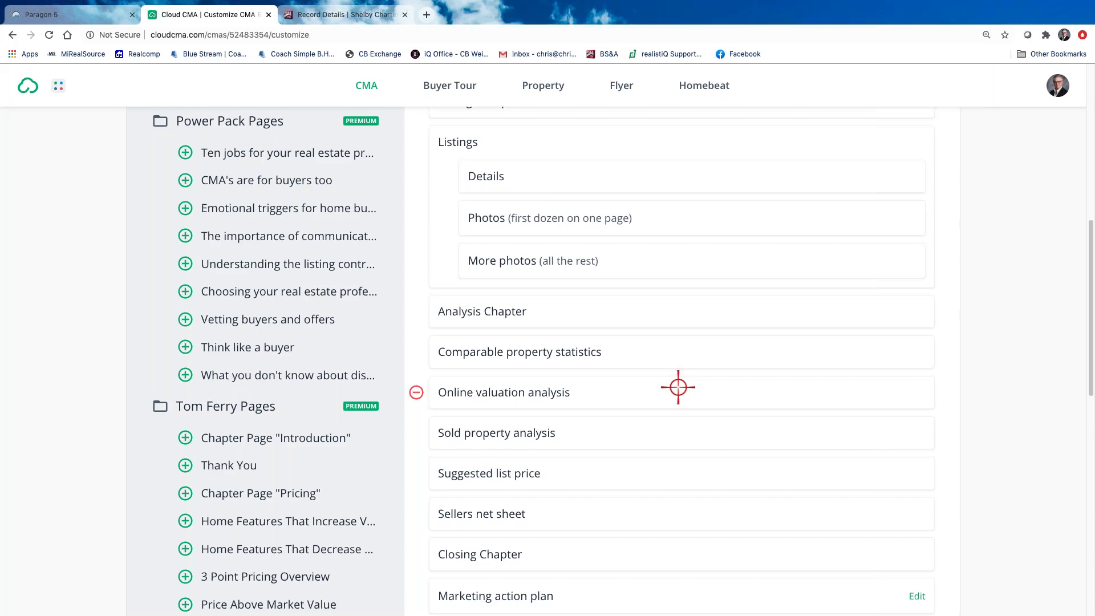
scroll(662, 429, down, 4)
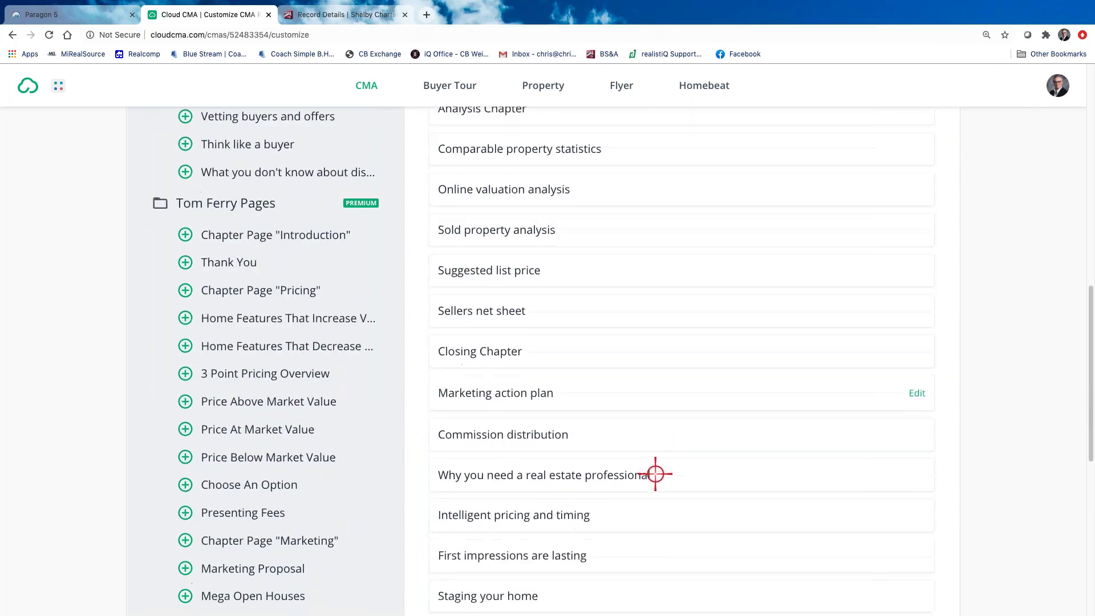
scroll(644, 472, down, 1)
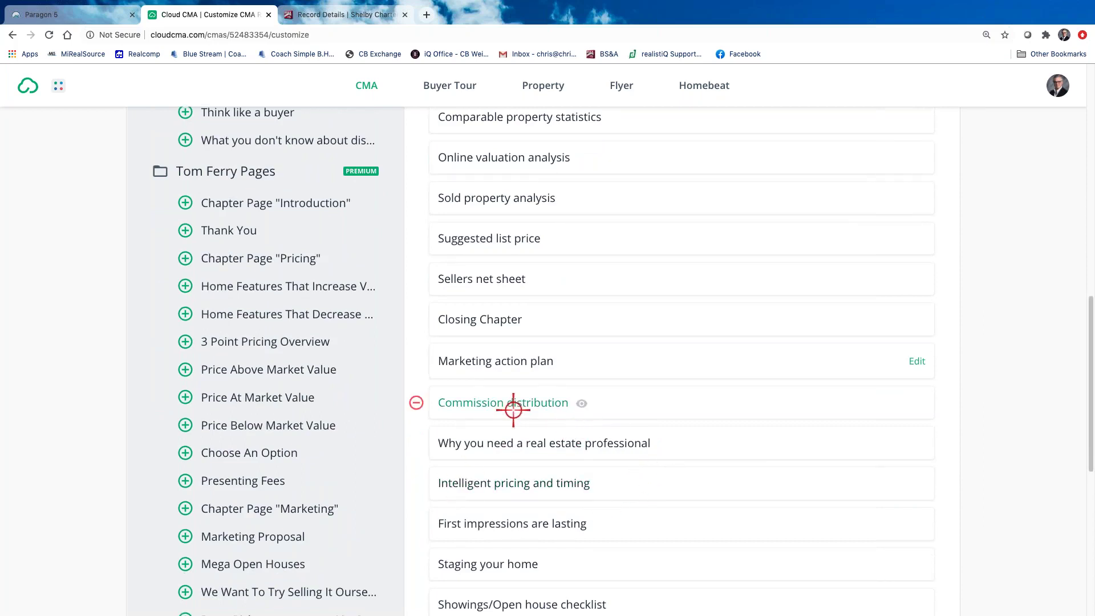
click(508, 365)
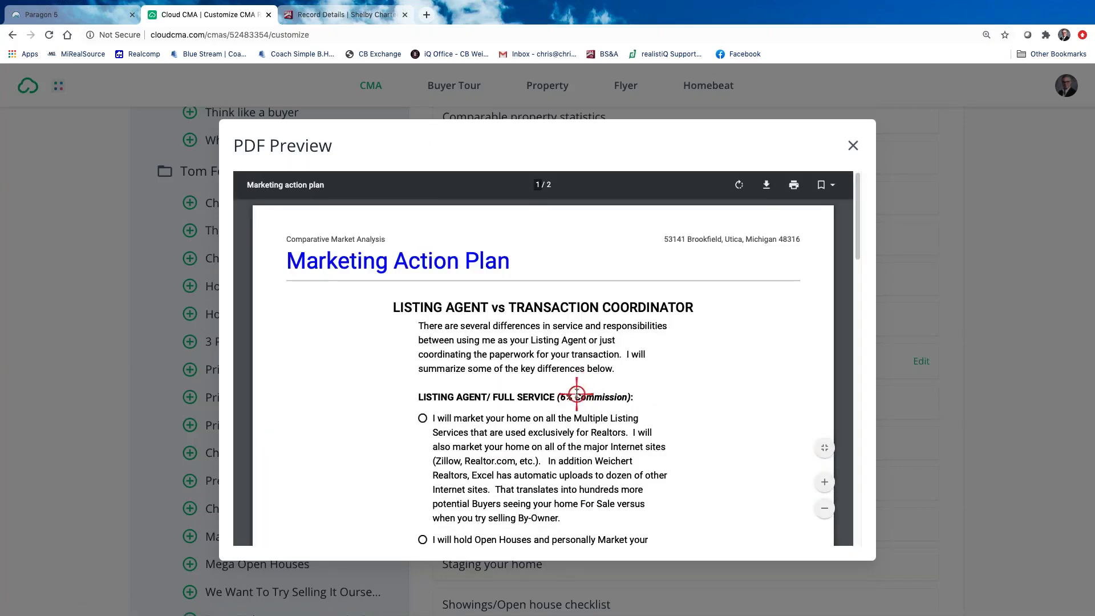
click(853, 146)
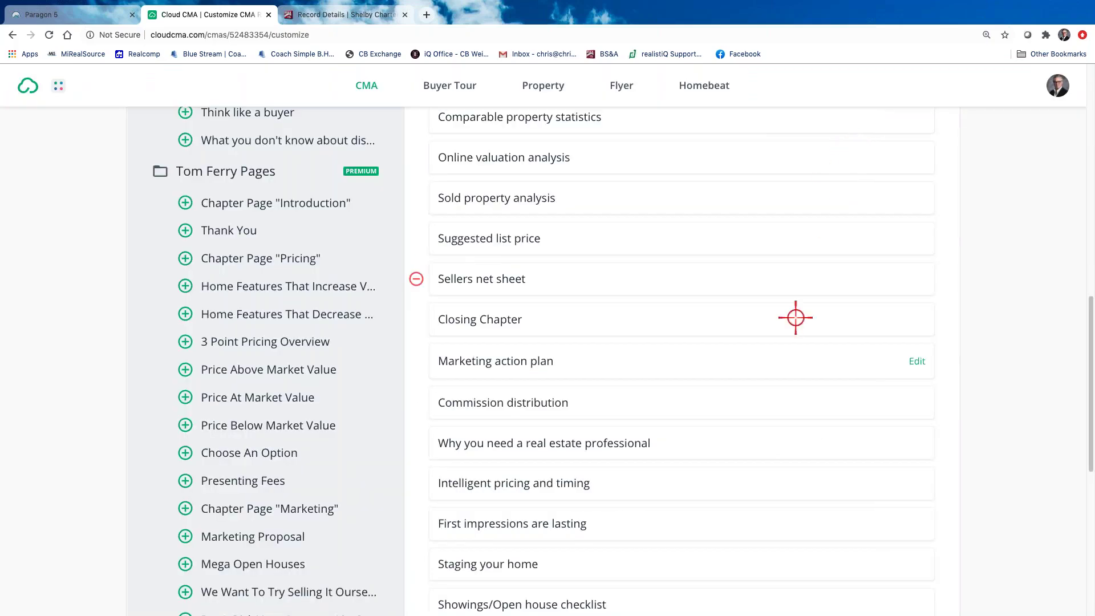
scroll(654, 520, down, 2)
click(506, 458)
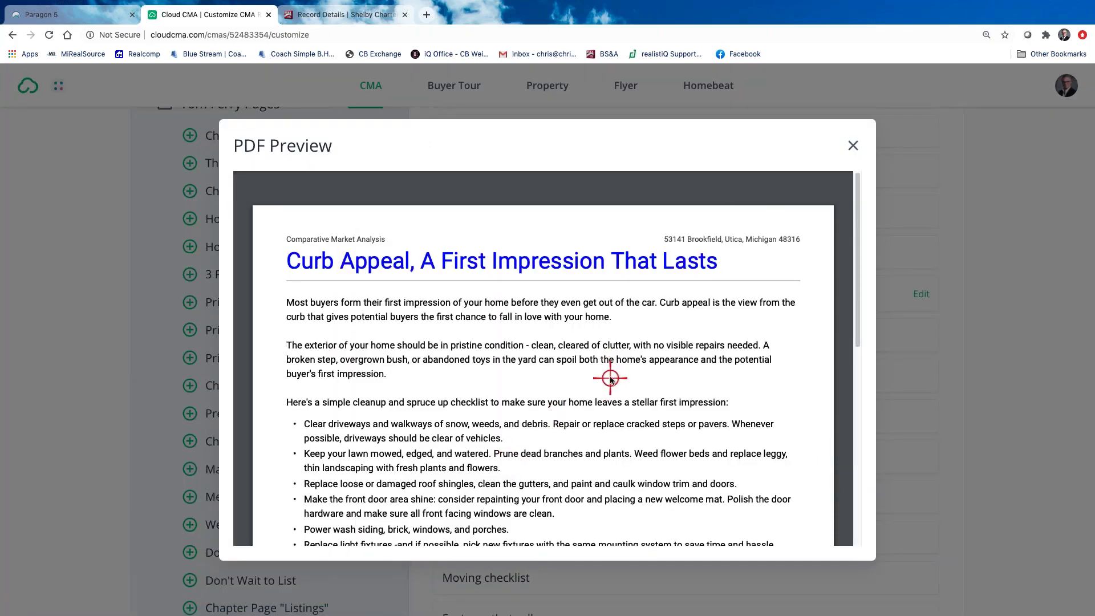
scroll(691, 350, down, 1)
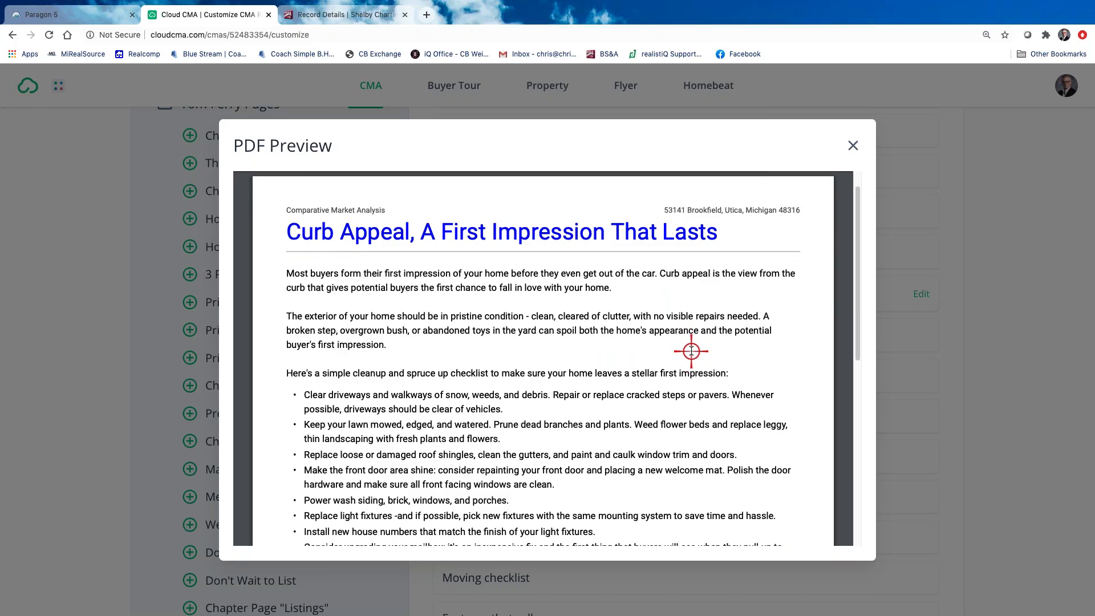
scroll(643, 385, down, 6)
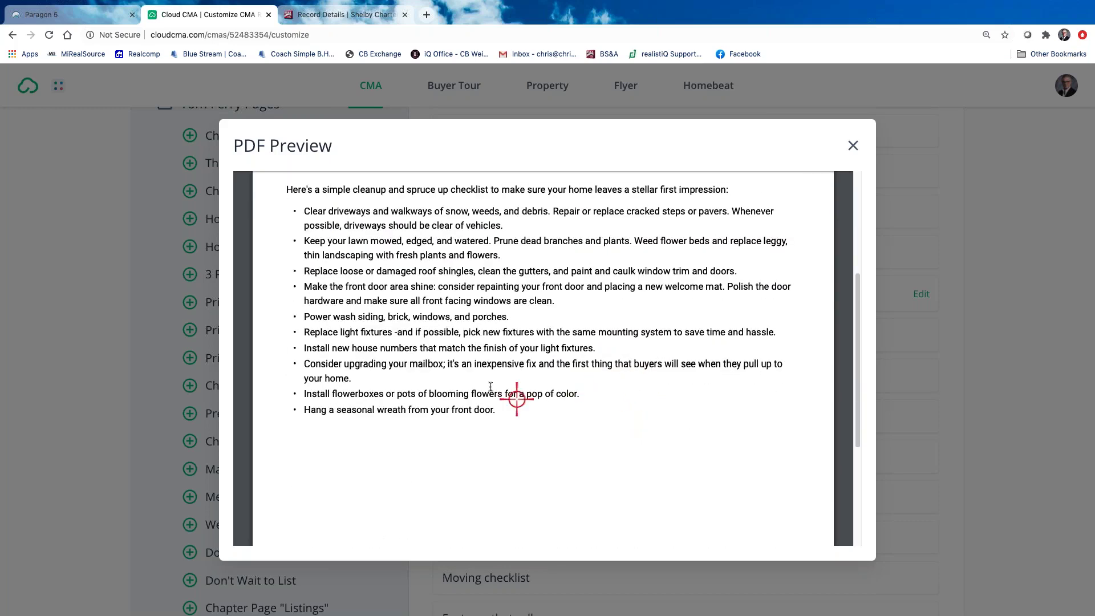
scroll(399, 365, up, 2)
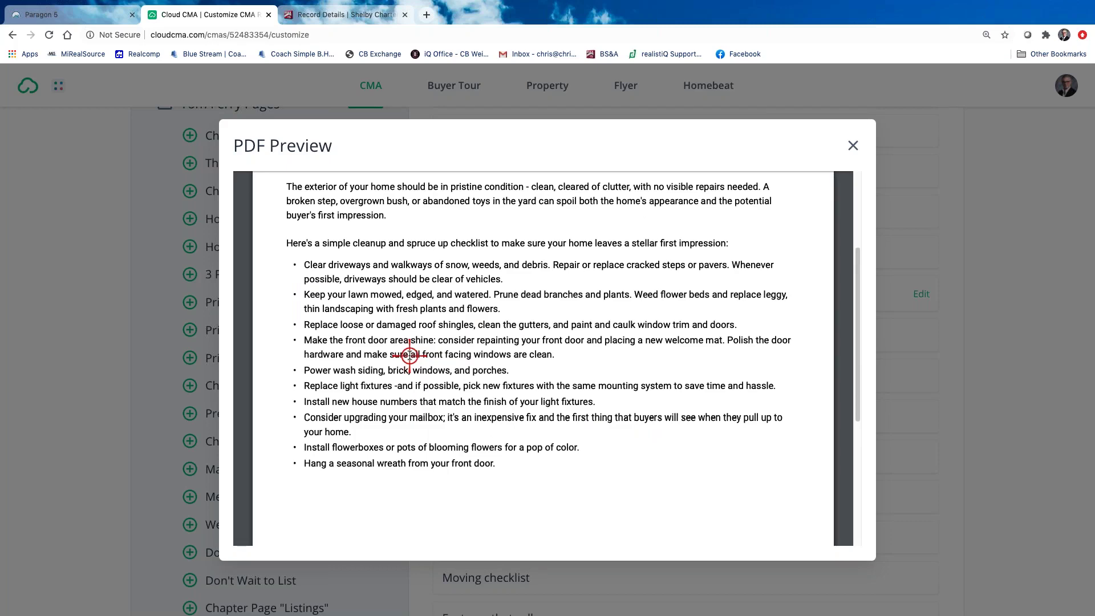
scroll(409, 355, up, 6)
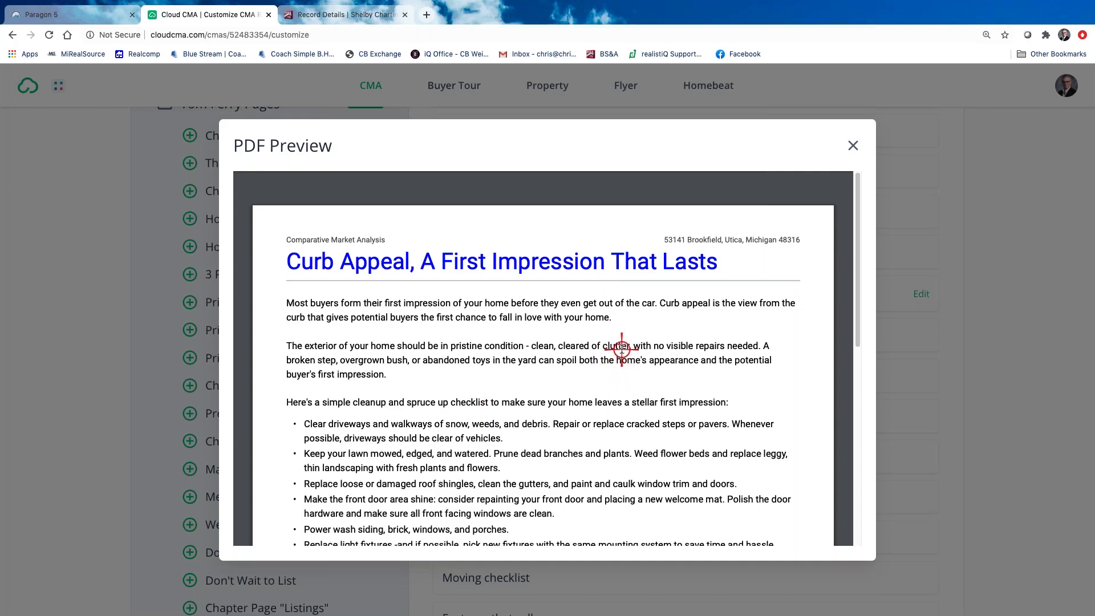
scroll(734, 280, down, 1)
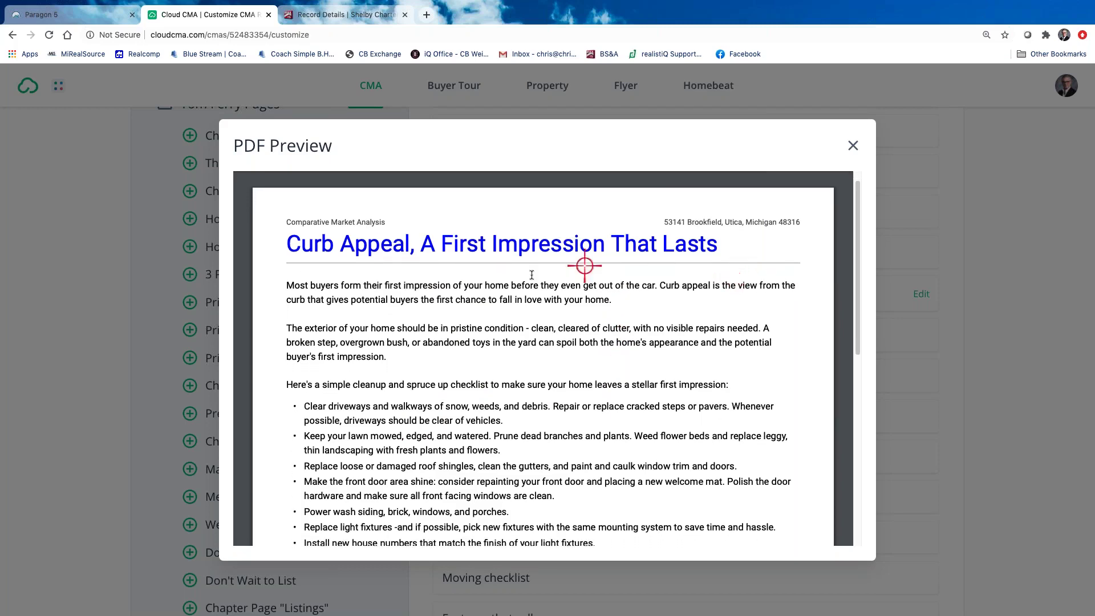
click(856, 147)
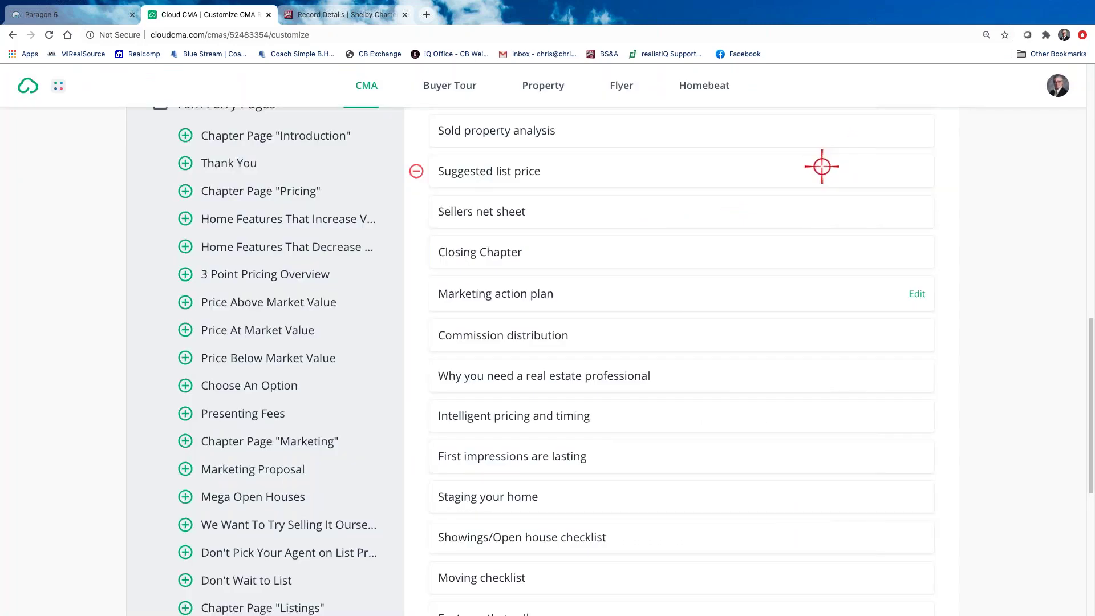
scroll(606, 425, down, 1)
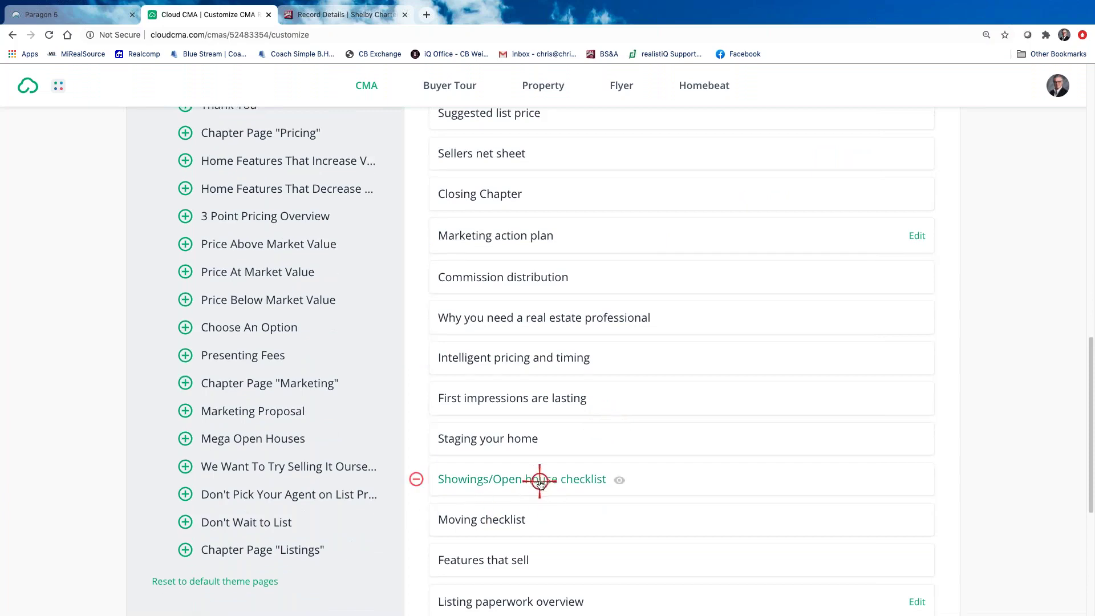
mouse_move(554, 479)
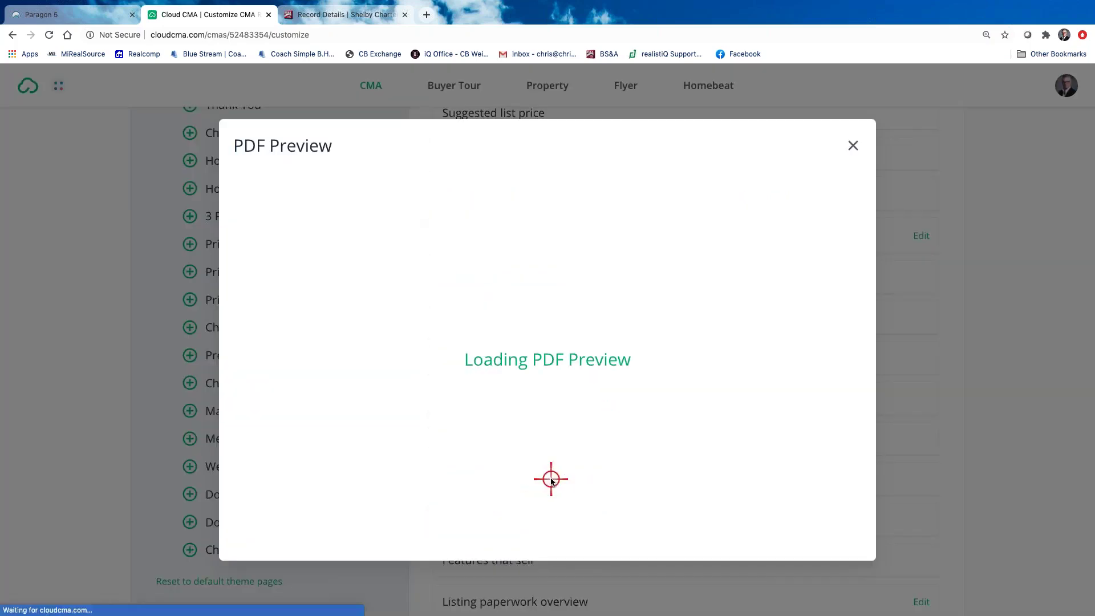
scroll(531, 475, down, 5)
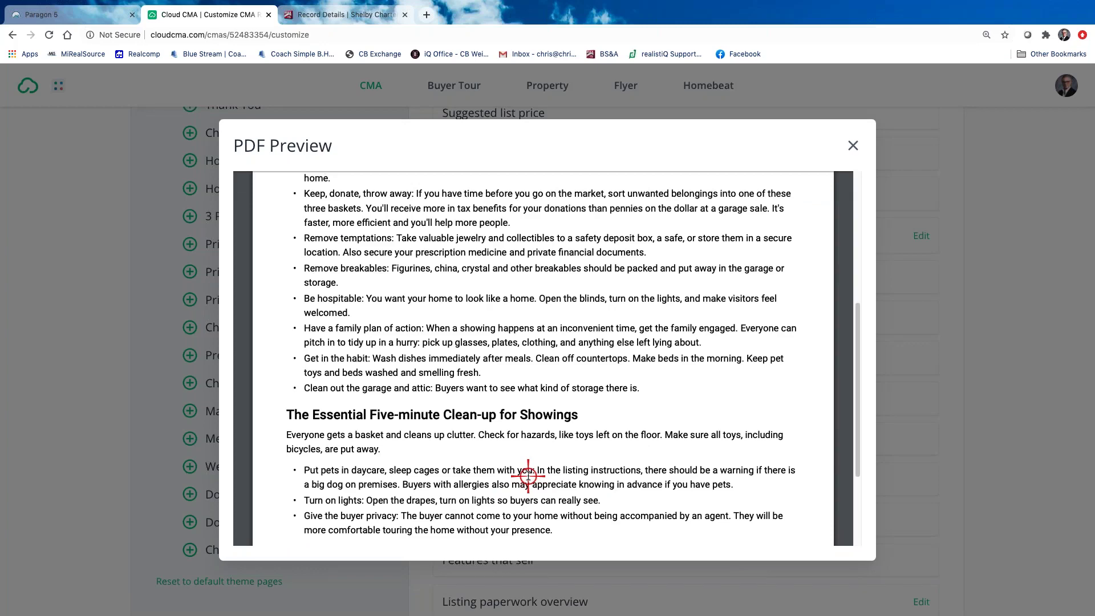
scroll(528, 475, down, 3)
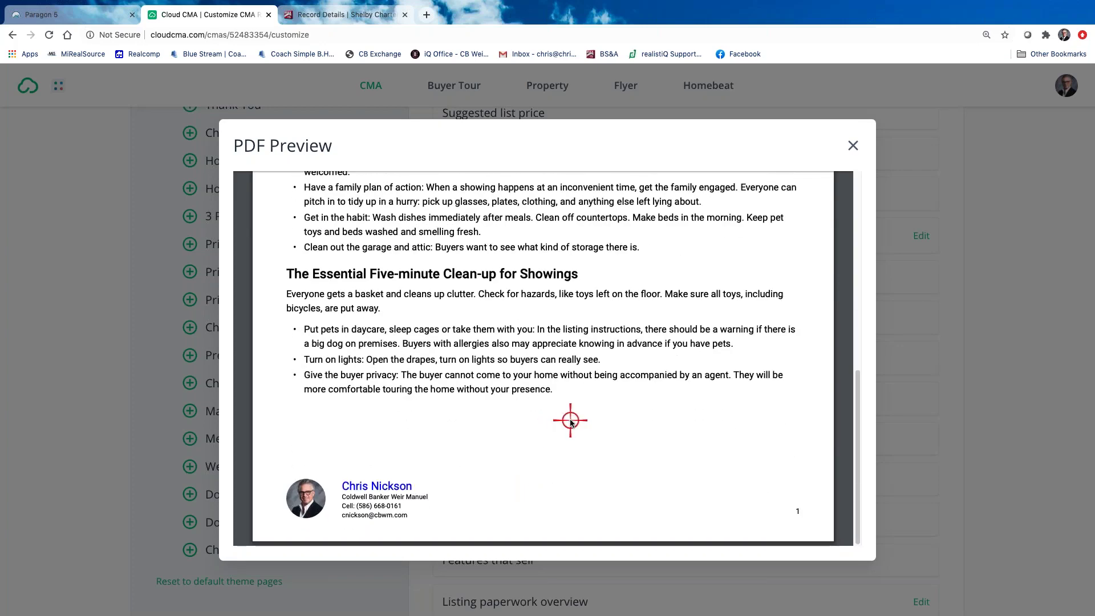
scroll(660, 325, up, 10)
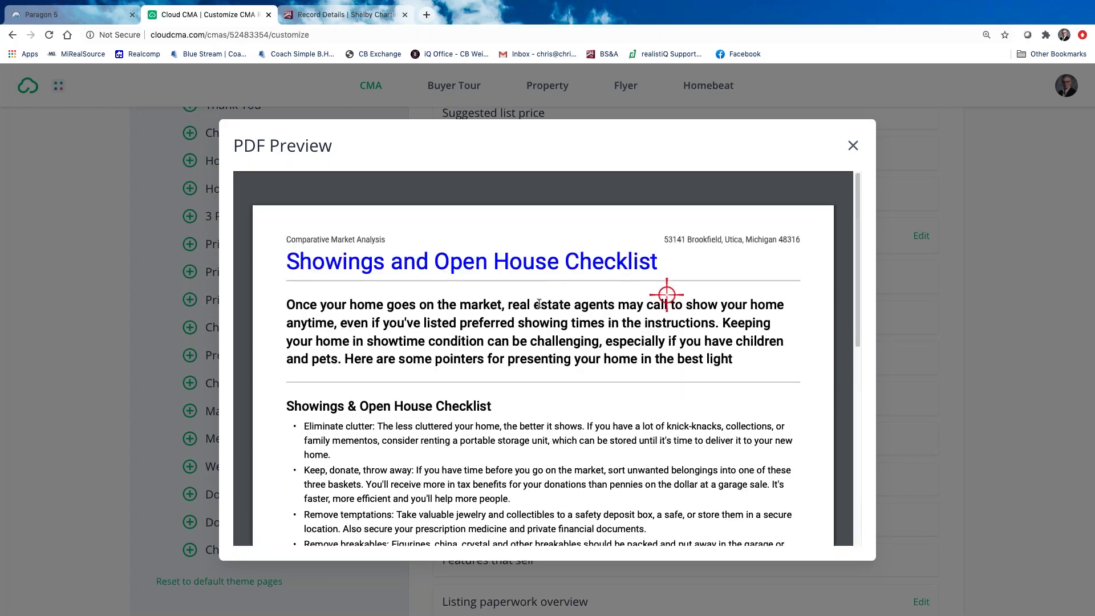
click(854, 149)
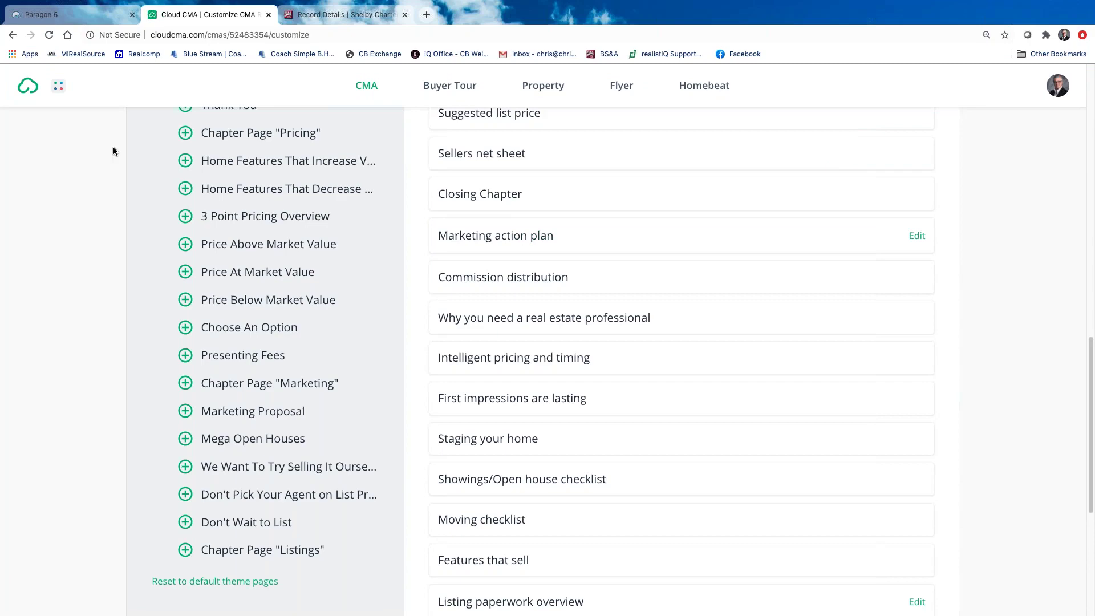
Remove the Online valuation analysis page, then restore it from the available Analysis pages
scroll(318, 354, up, 15)
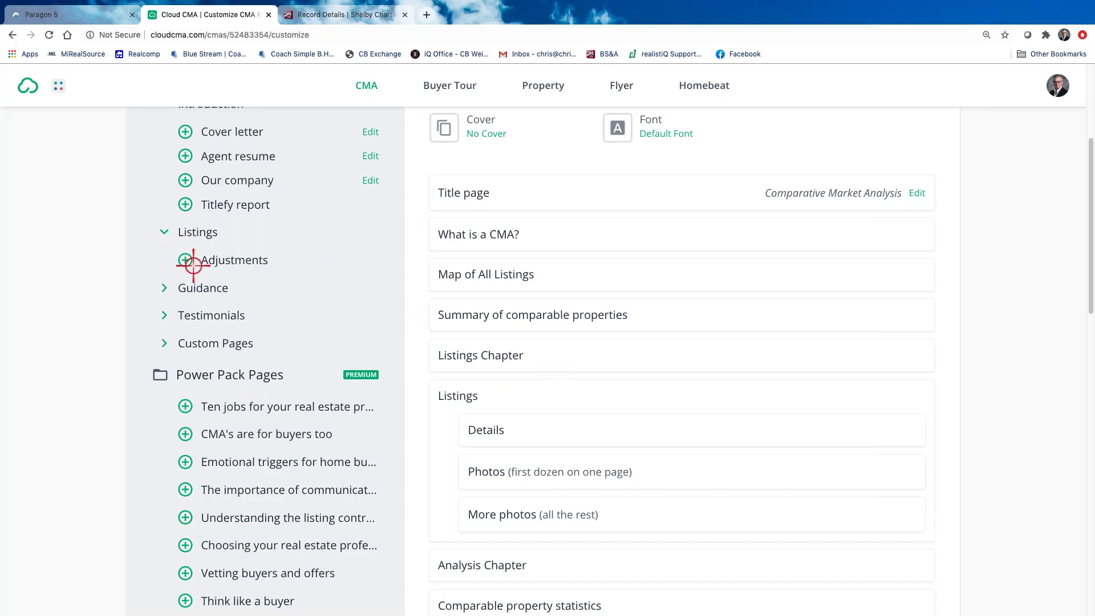
scroll(626, 528, down, 4)
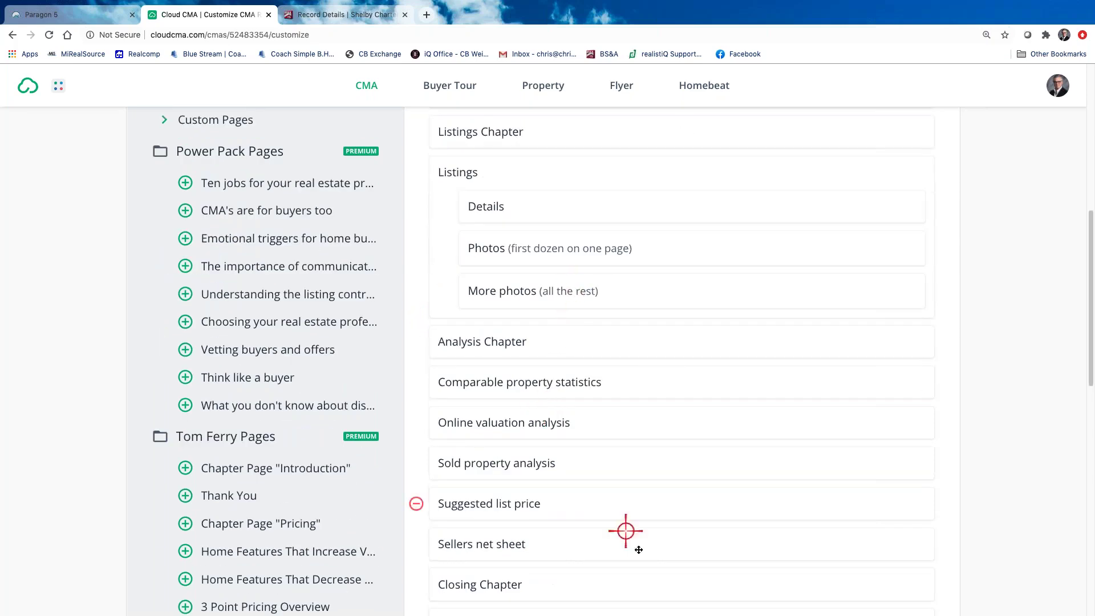
scroll(673, 466, down, 3)
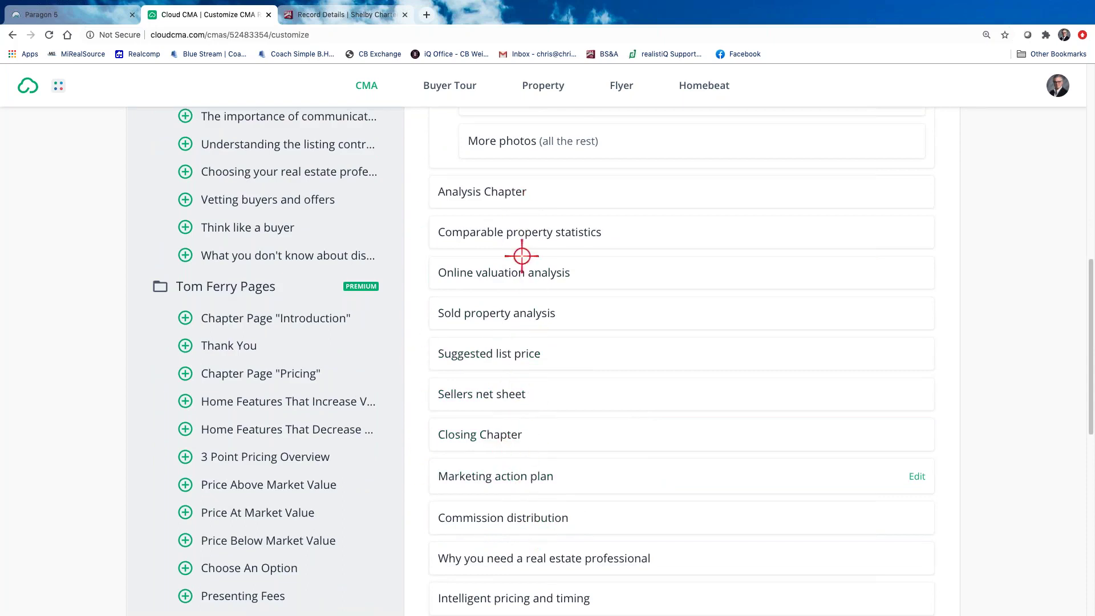
scroll(570, 342, up, 1)
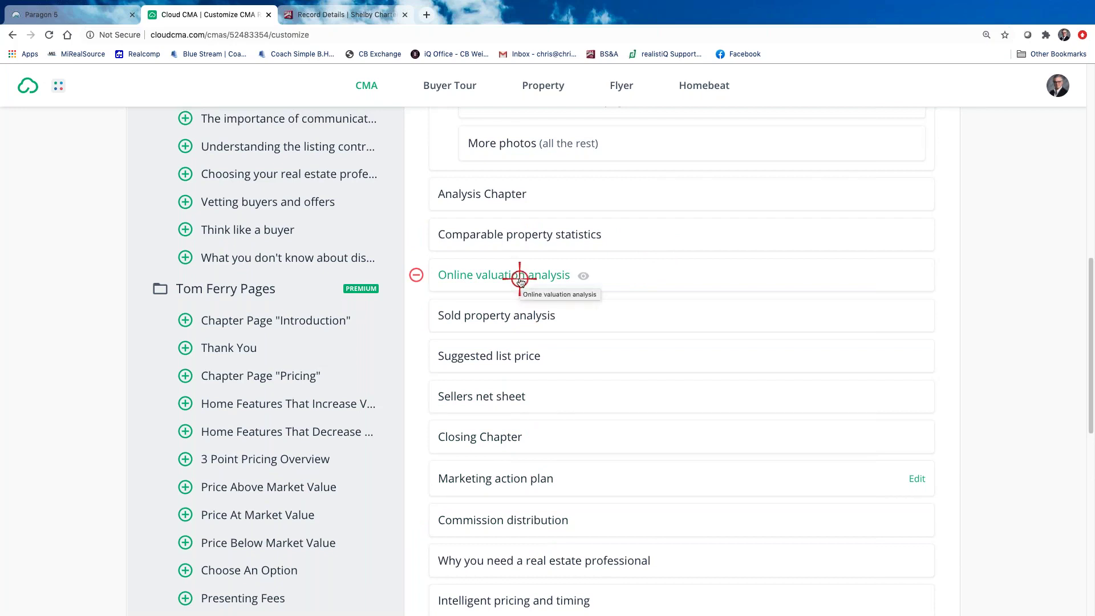
click(417, 276)
scroll(416, 285, up, 10)
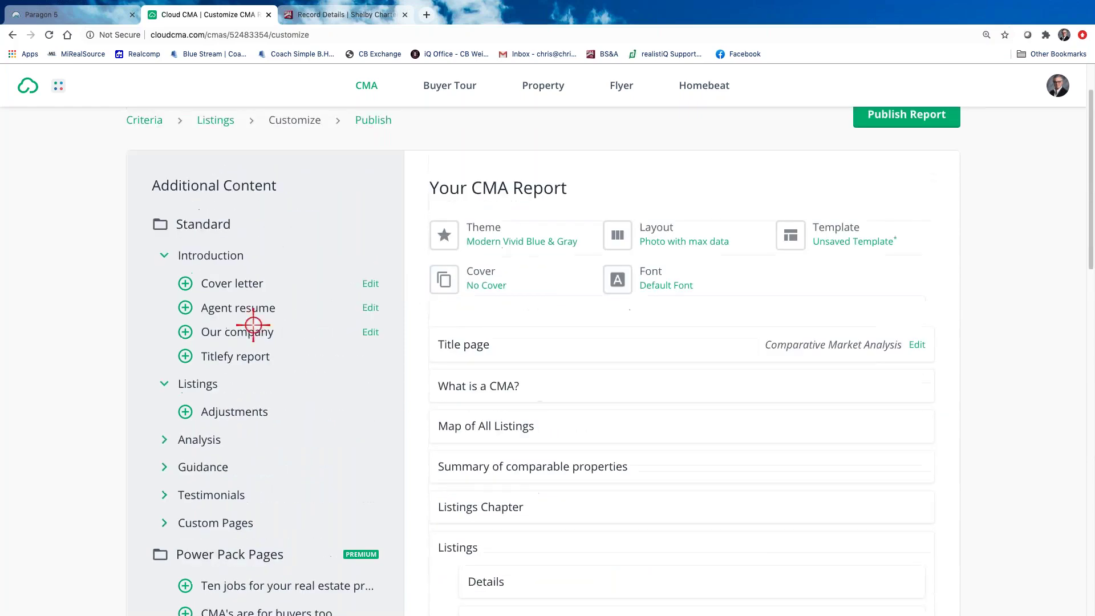
click(171, 438)
scroll(281, 455, down, 1)
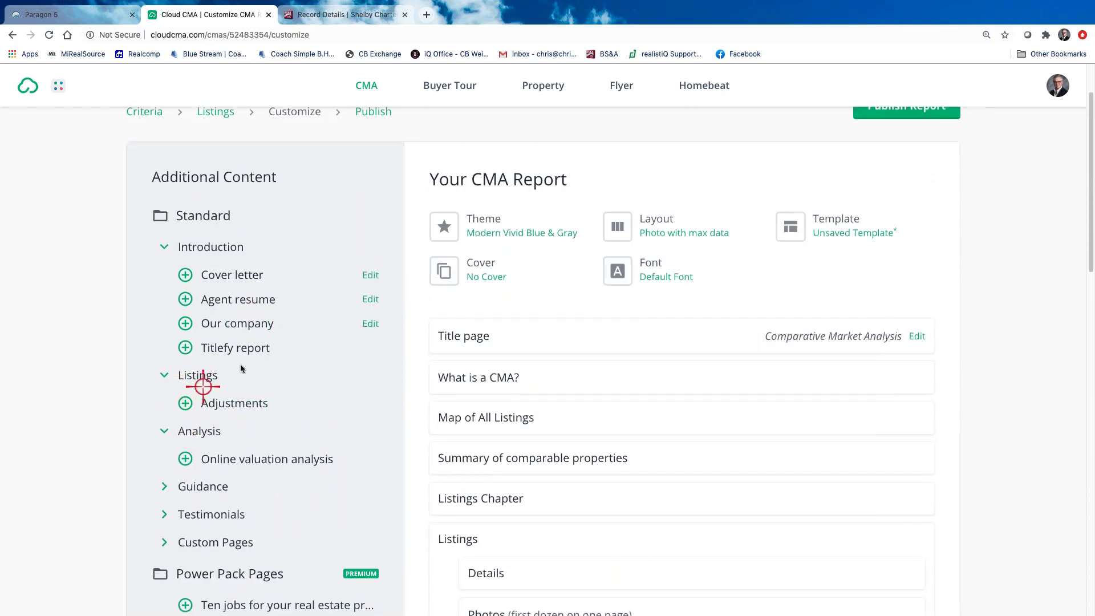
click(186, 458)
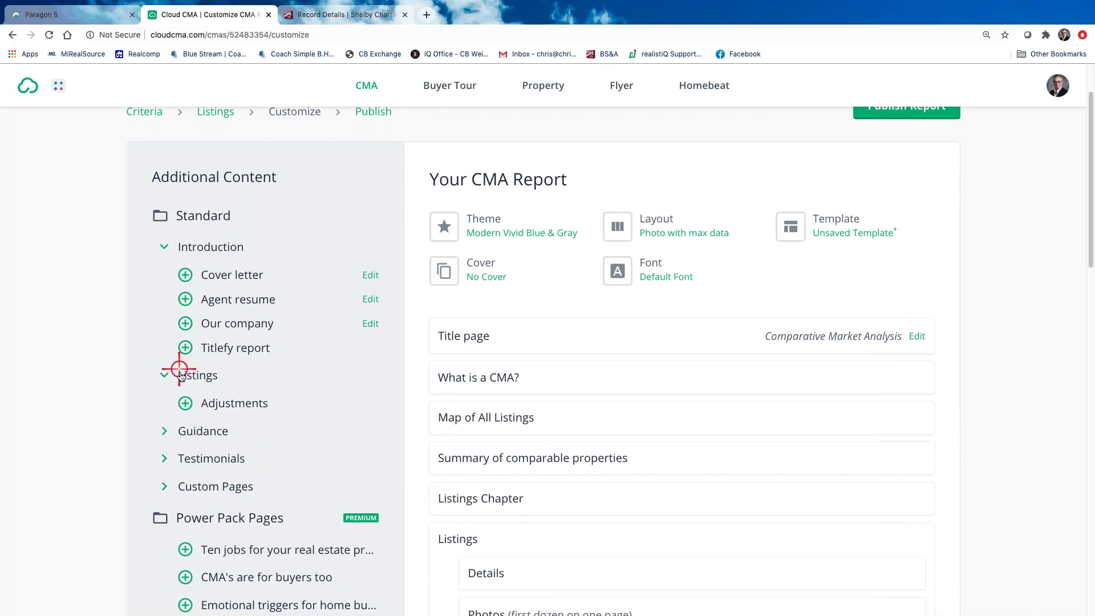
Remove the Sold property analysis and Suggested list price pages, then review the available Analysis pages
scroll(558, 549, down, 1)
scroll(559, 549, down, 6)
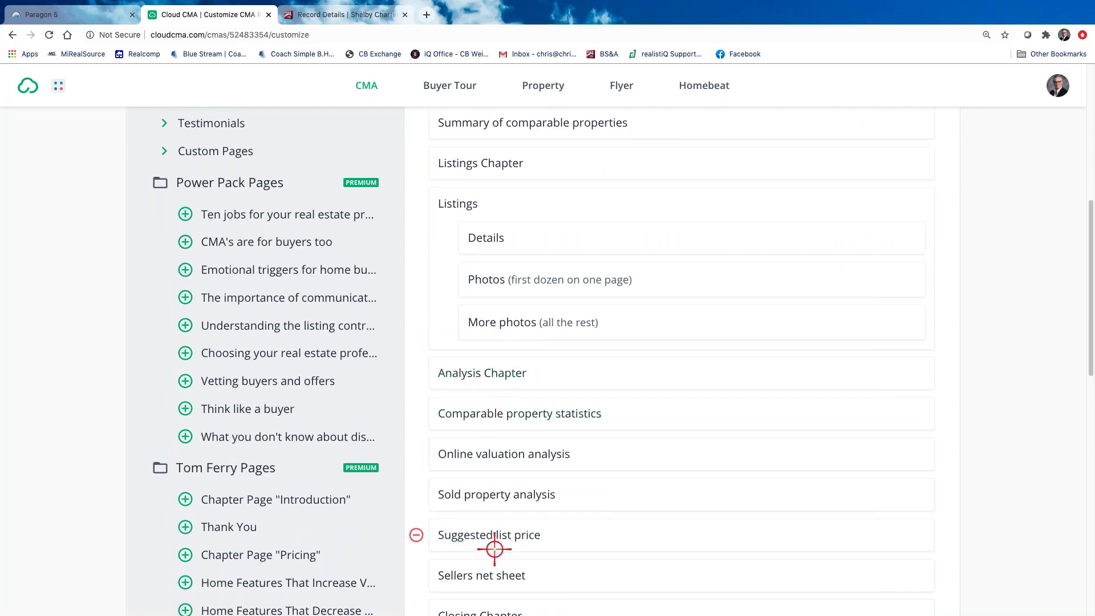
scroll(496, 553, up, 3)
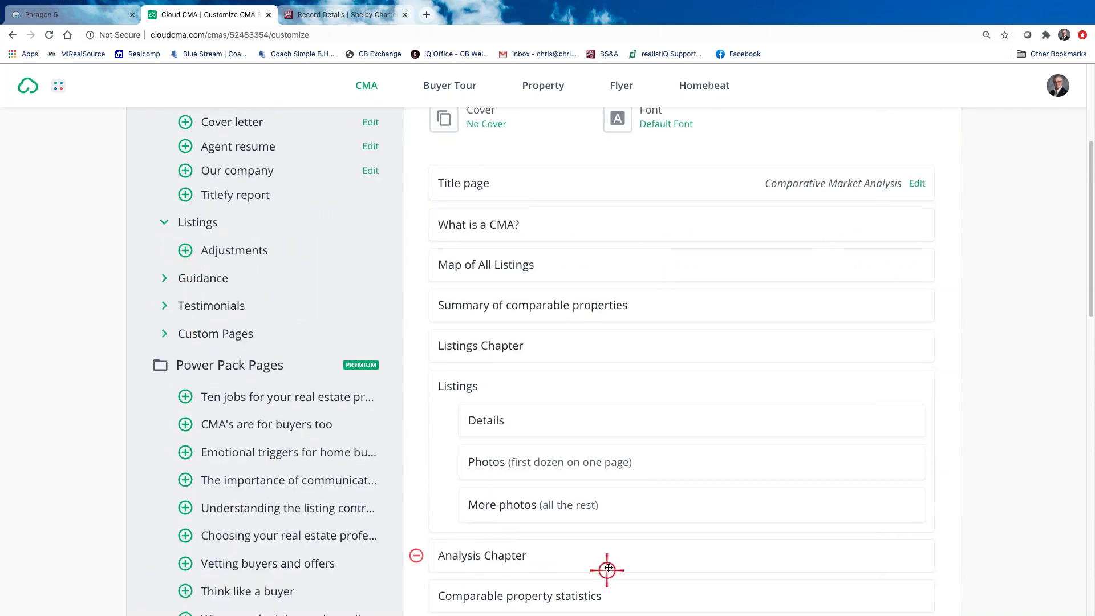
scroll(606, 567, down, 3)
click(416, 512)
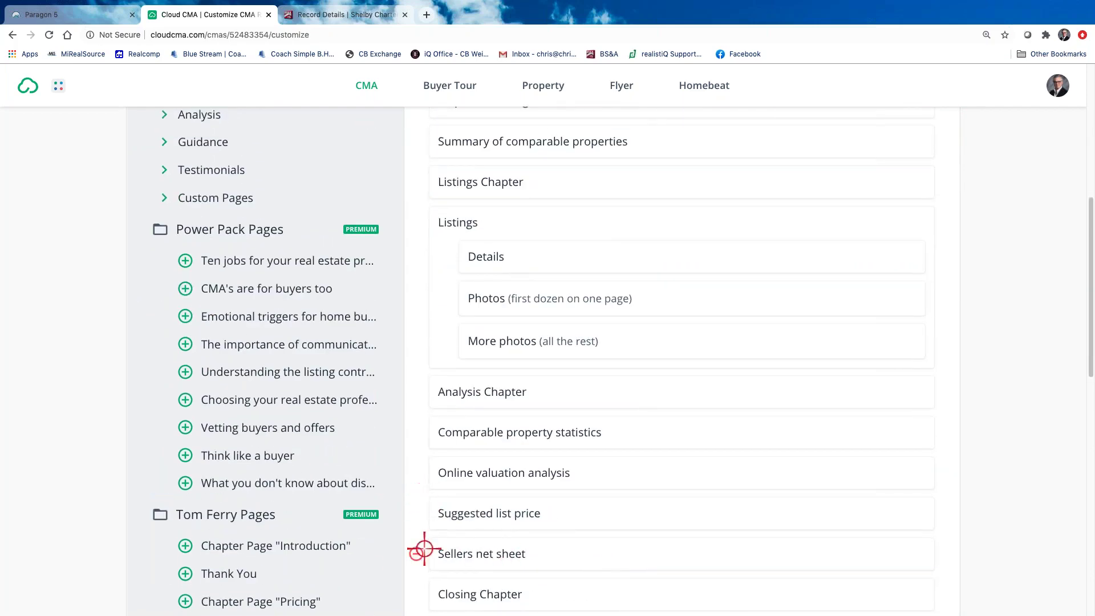
click(419, 516)
scroll(421, 513, up, 2)
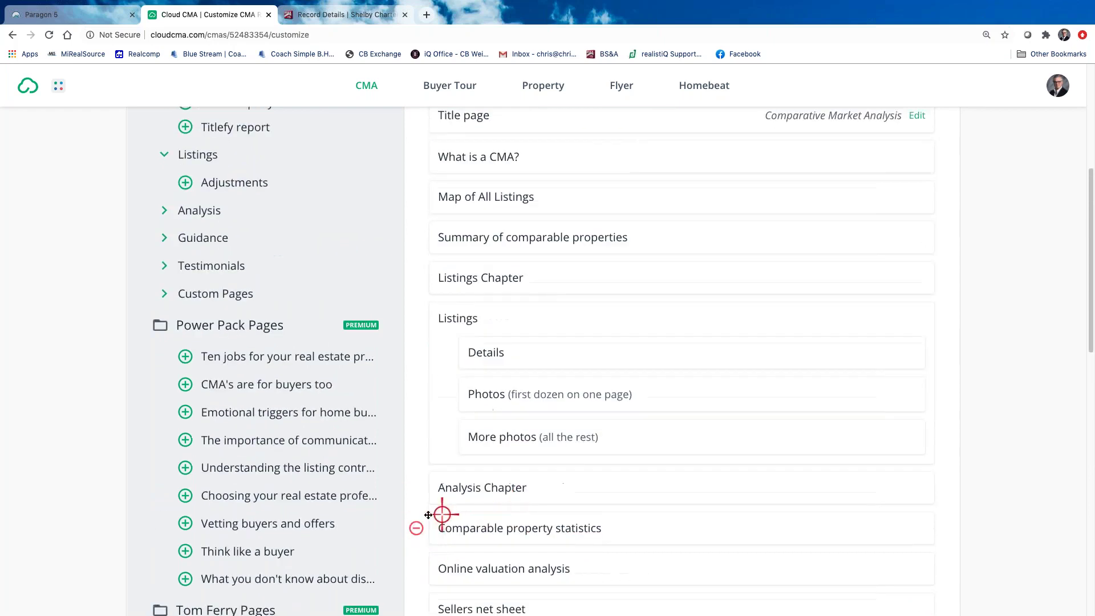
click(165, 230)
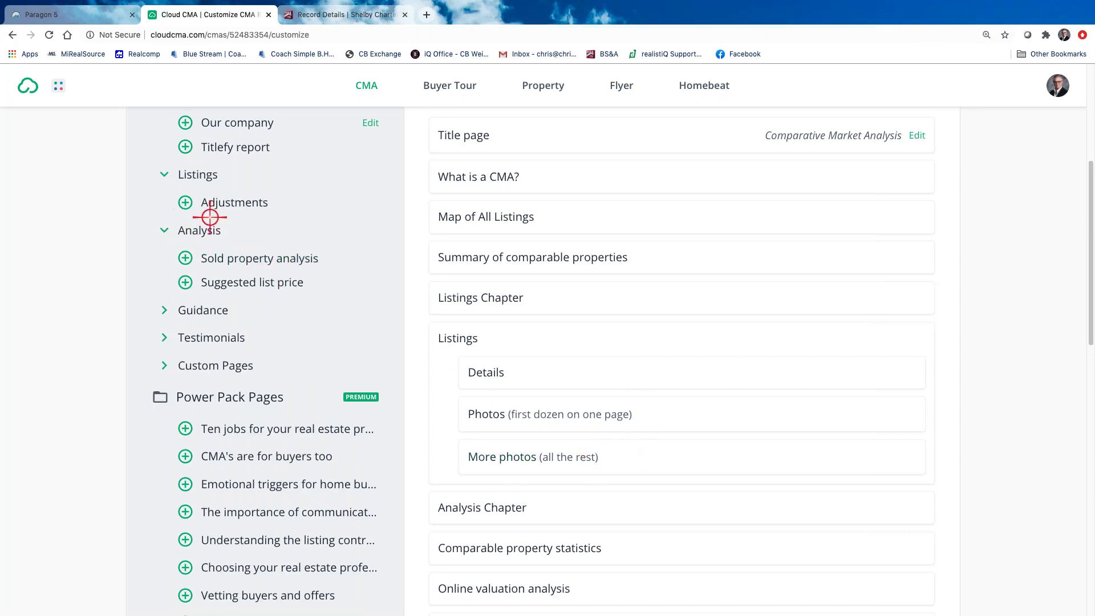
scroll(615, 483, down, 5)
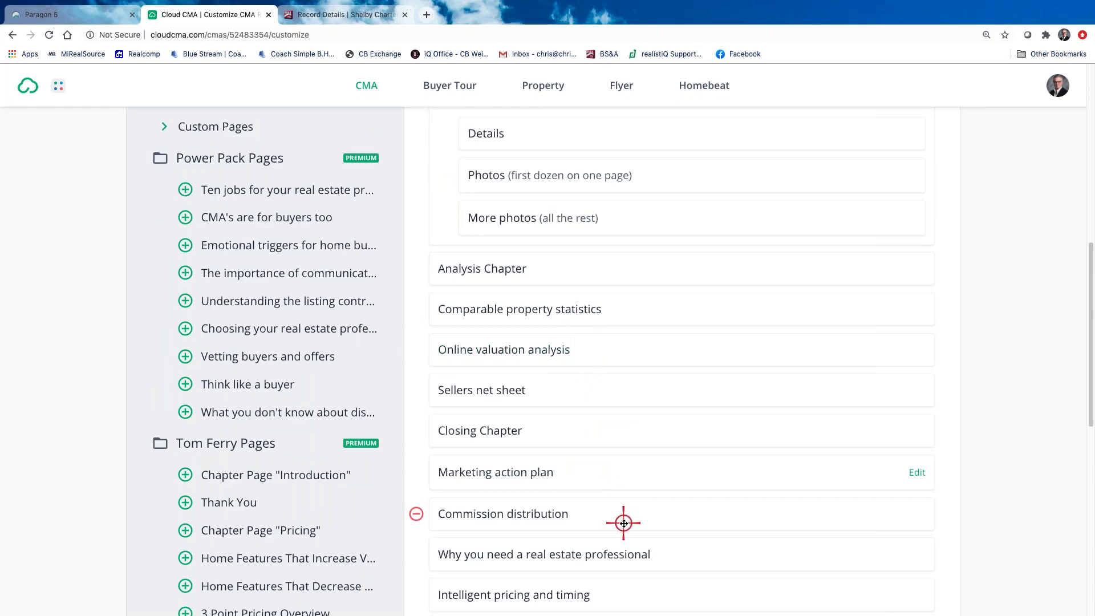
scroll(624, 523, down, 3)
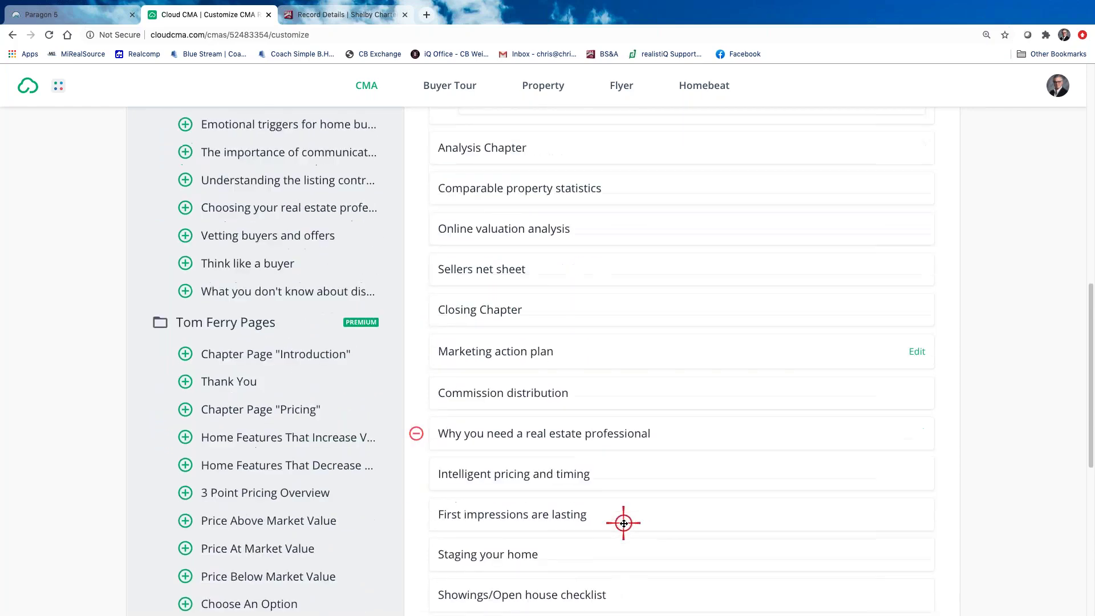
scroll(626, 533, down, 3)
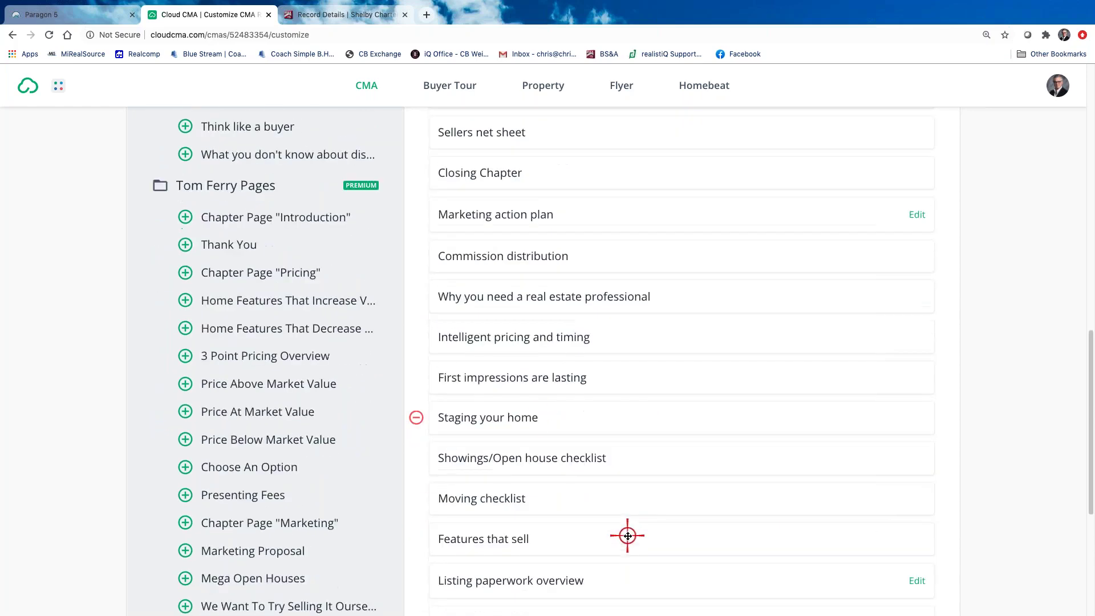
click(560, 340)
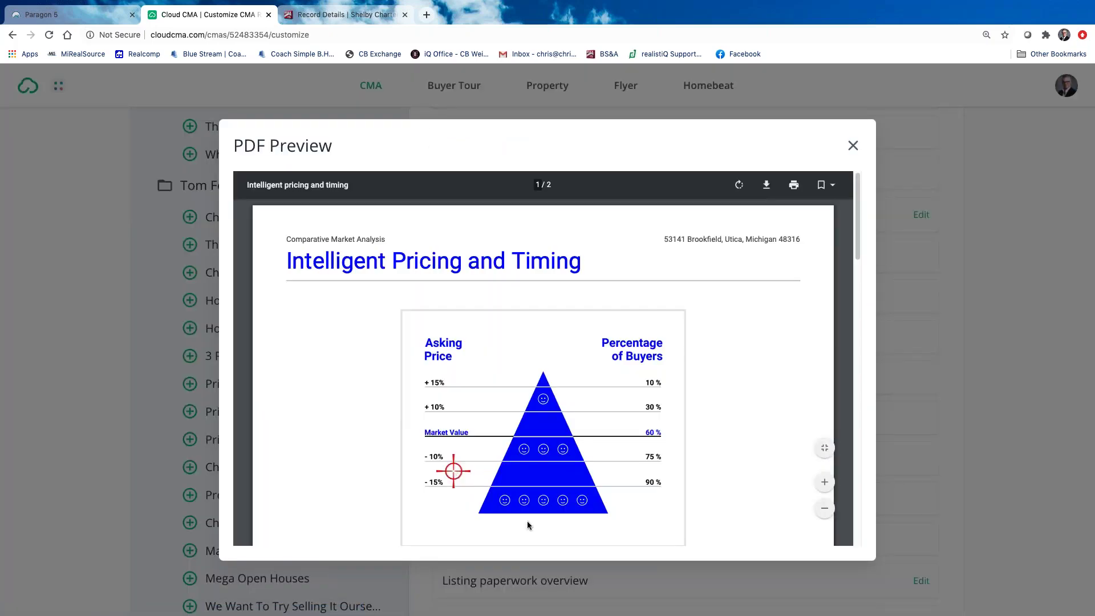
scroll(712, 459, down, 8)
scroll(712, 459, down, 6)
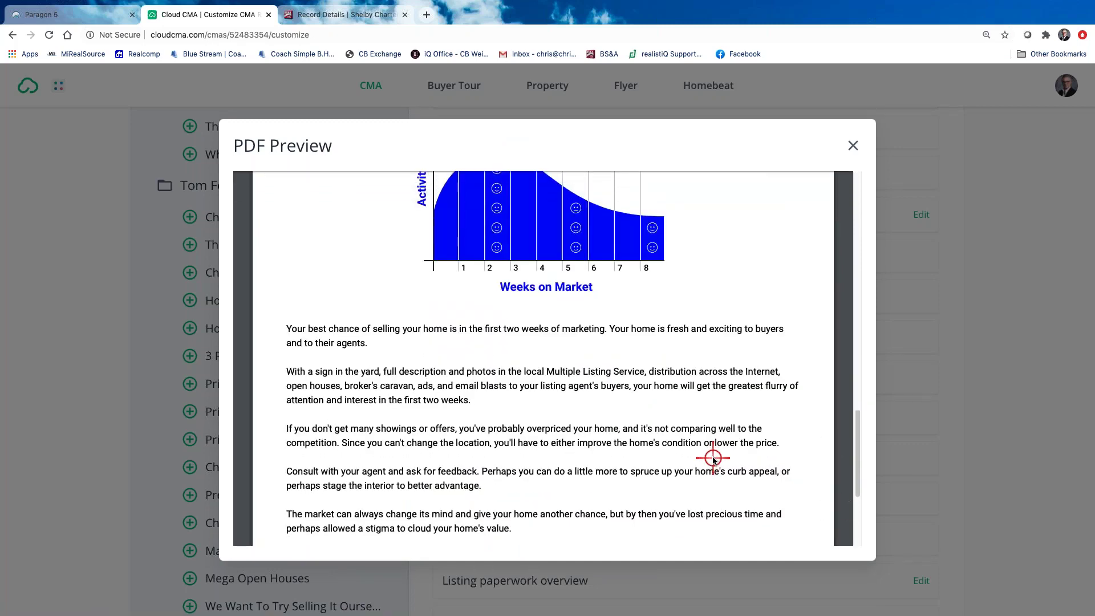
scroll(656, 409, up, 5)
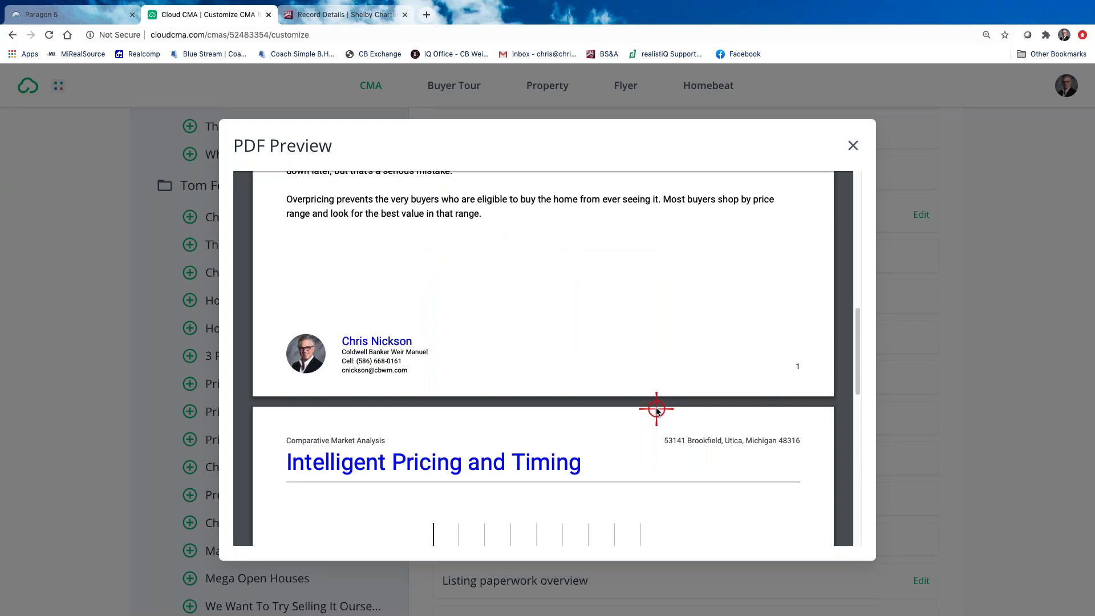
scroll(653, 435, down, 3)
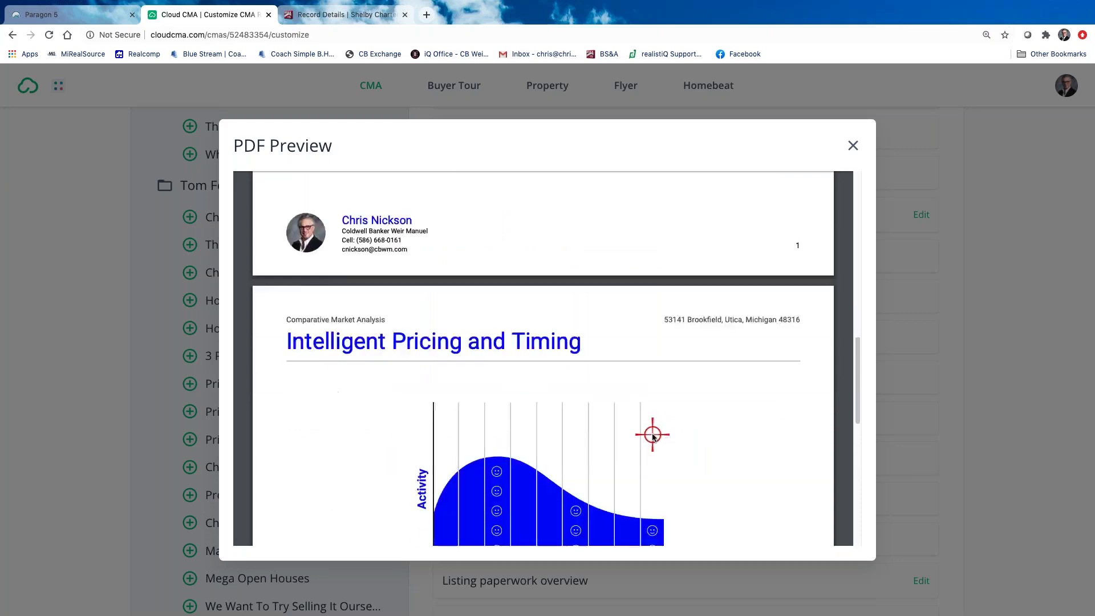
scroll(655, 440, up, 5)
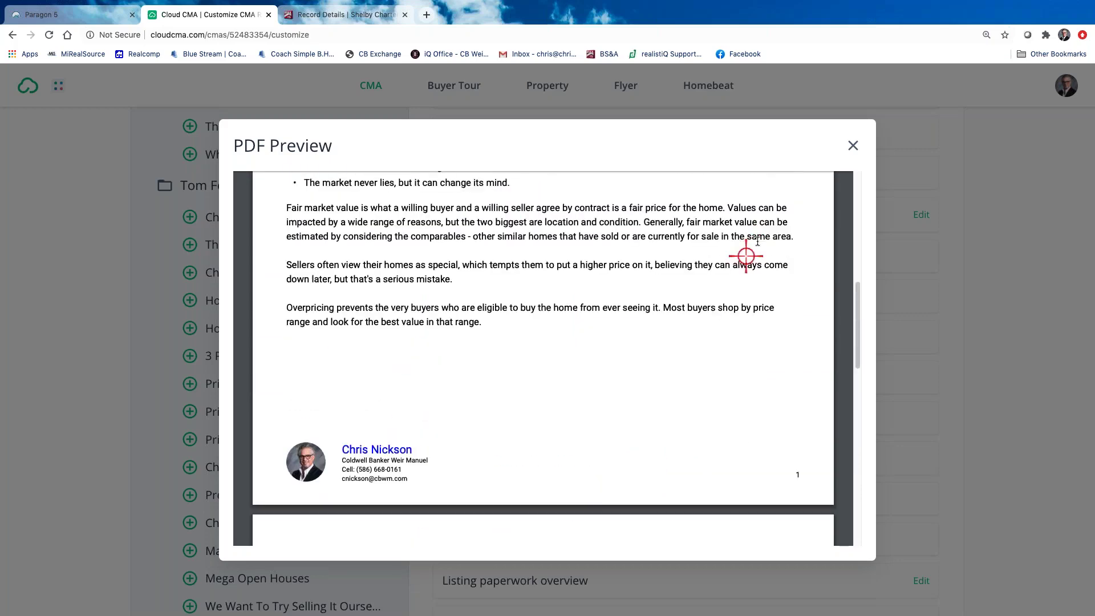
click(857, 146)
scroll(707, 356, down, 5)
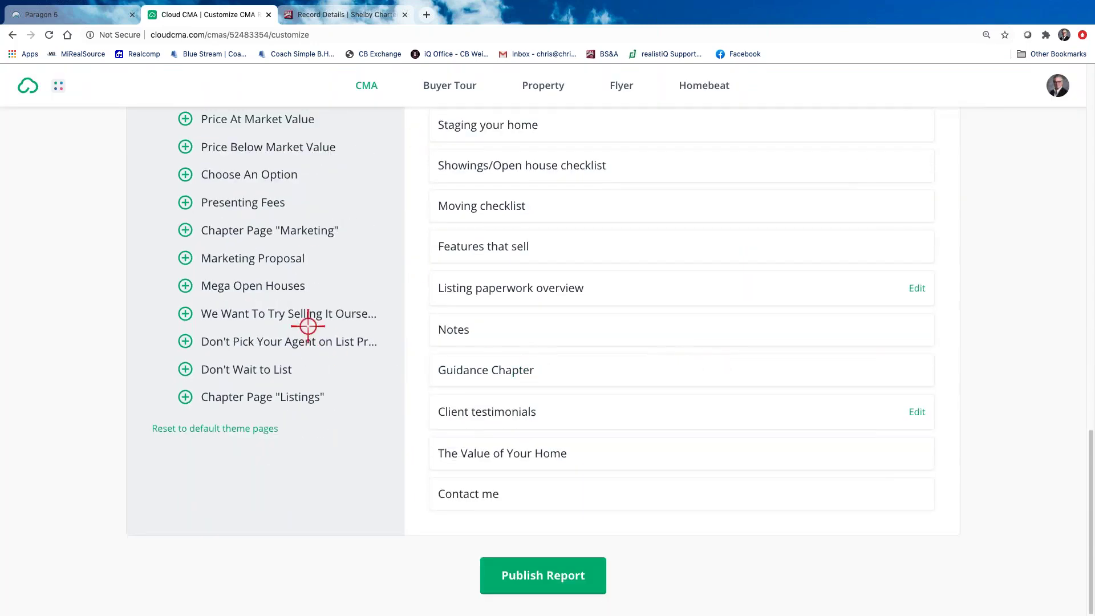
scroll(303, 245, up, 4)
scroll(299, 251, up, 10)
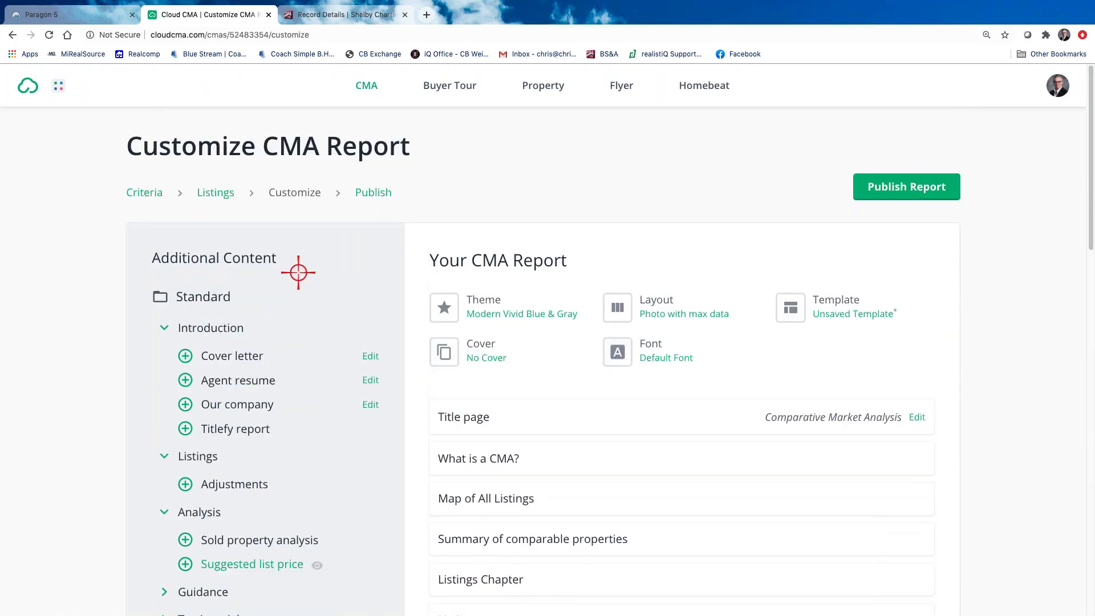
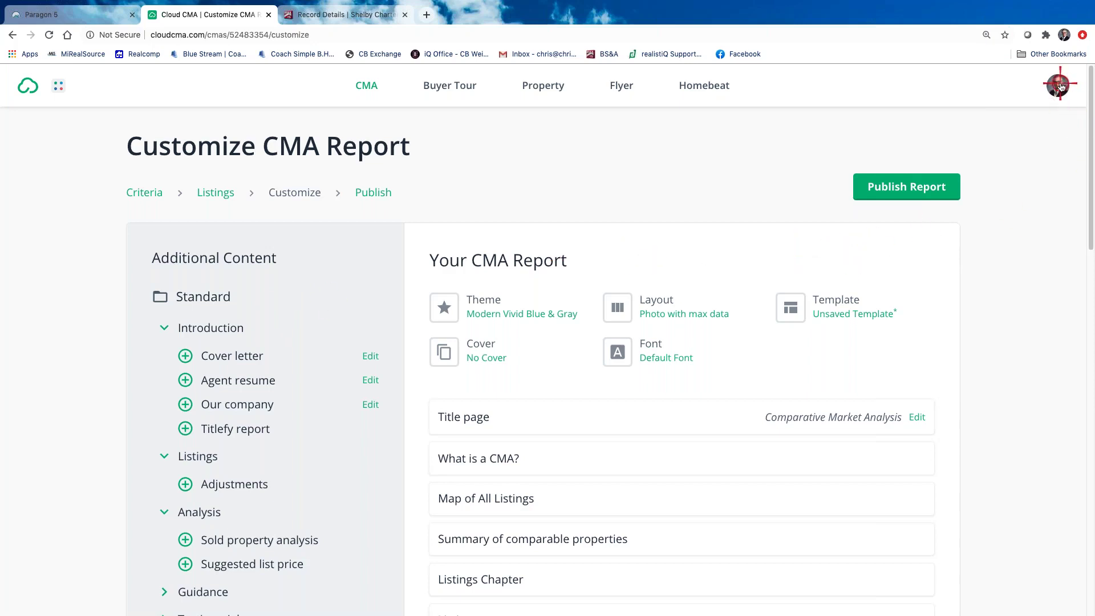
Open Custom Pages from the profile menu and scroll down to the Custom Pages List
click(1061, 85)
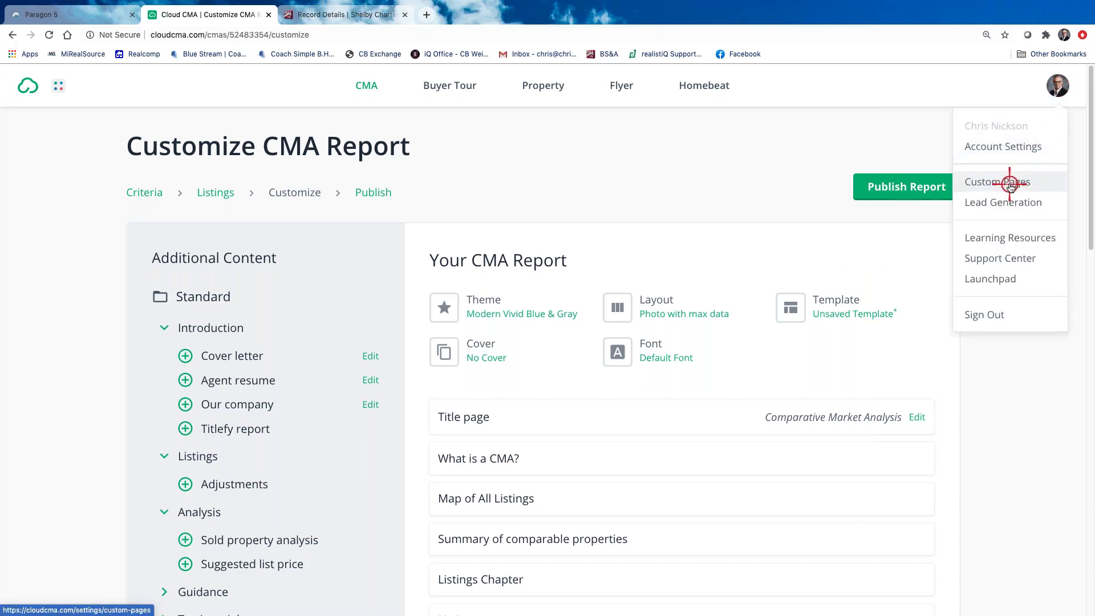
click(1010, 186)
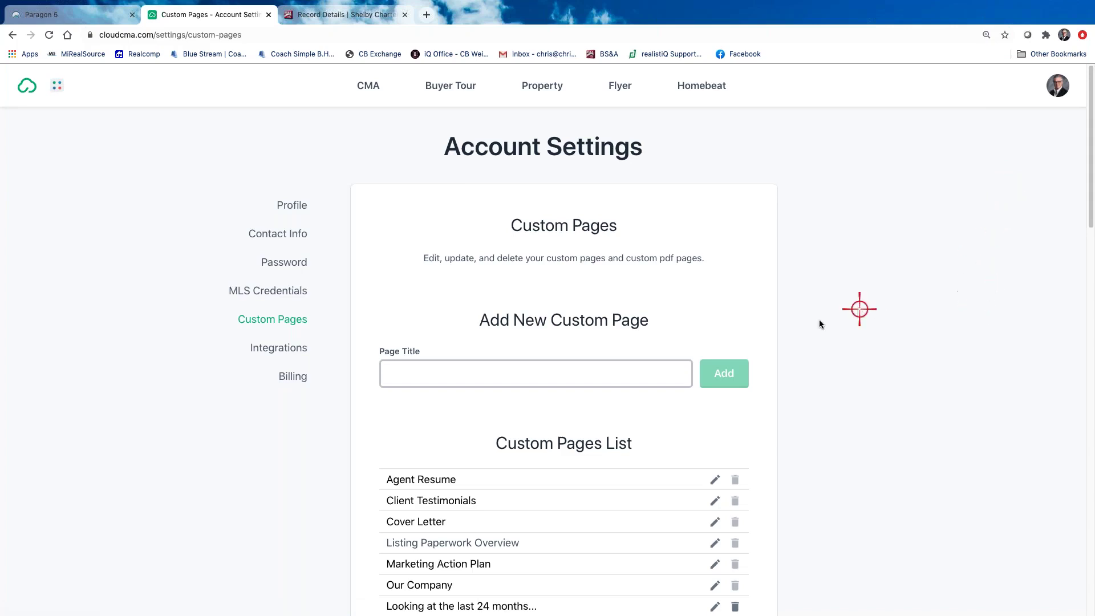
scroll(786, 378, down, 3)
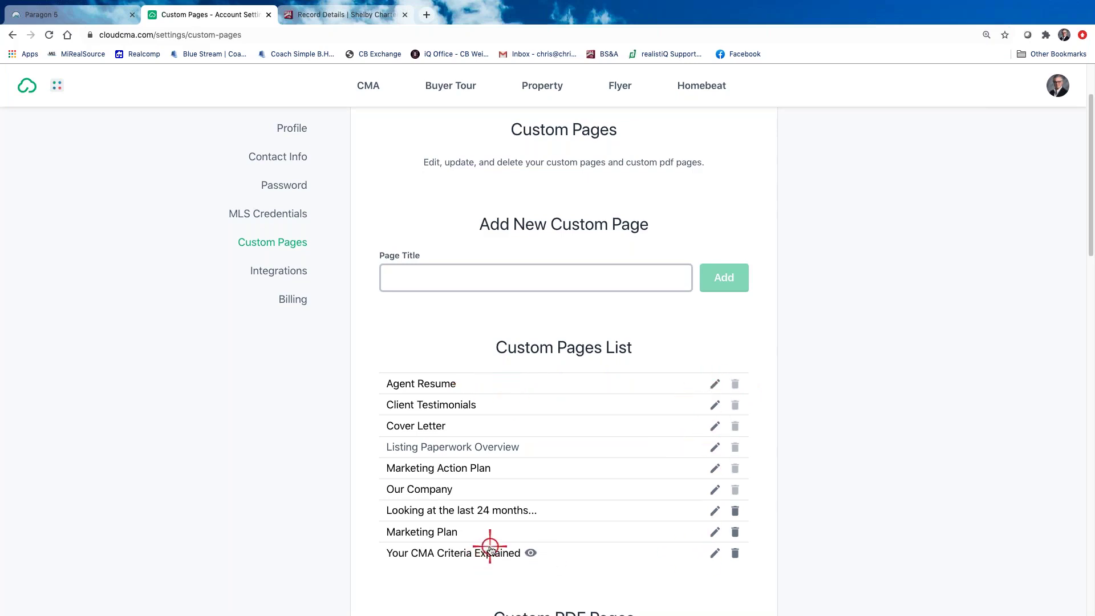
scroll(490, 549, down, 1)
scroll(491, 549, down, 1)
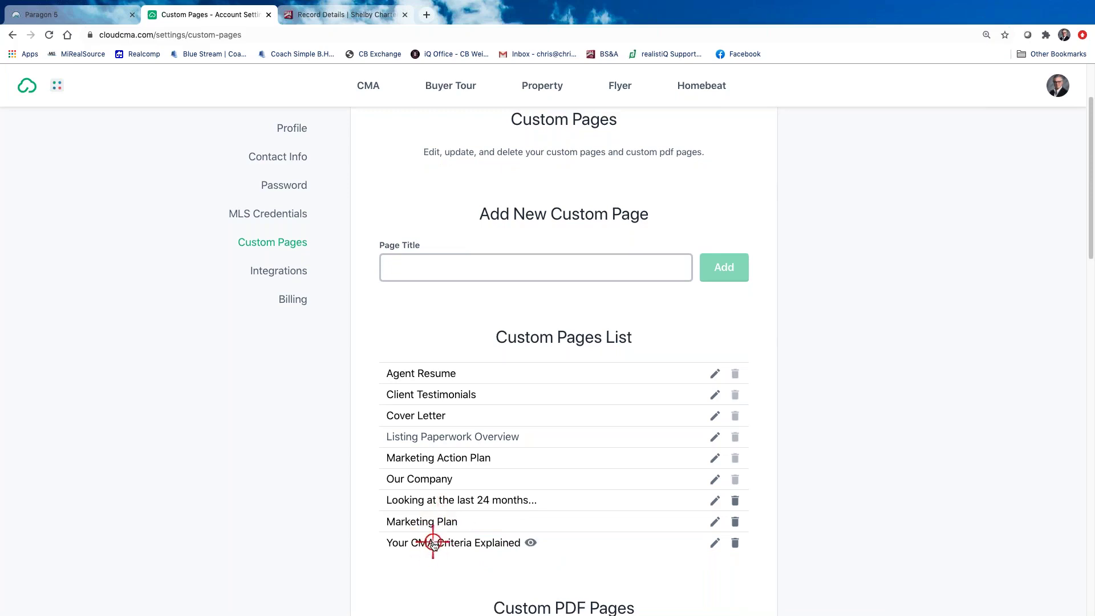
click(716, 542)
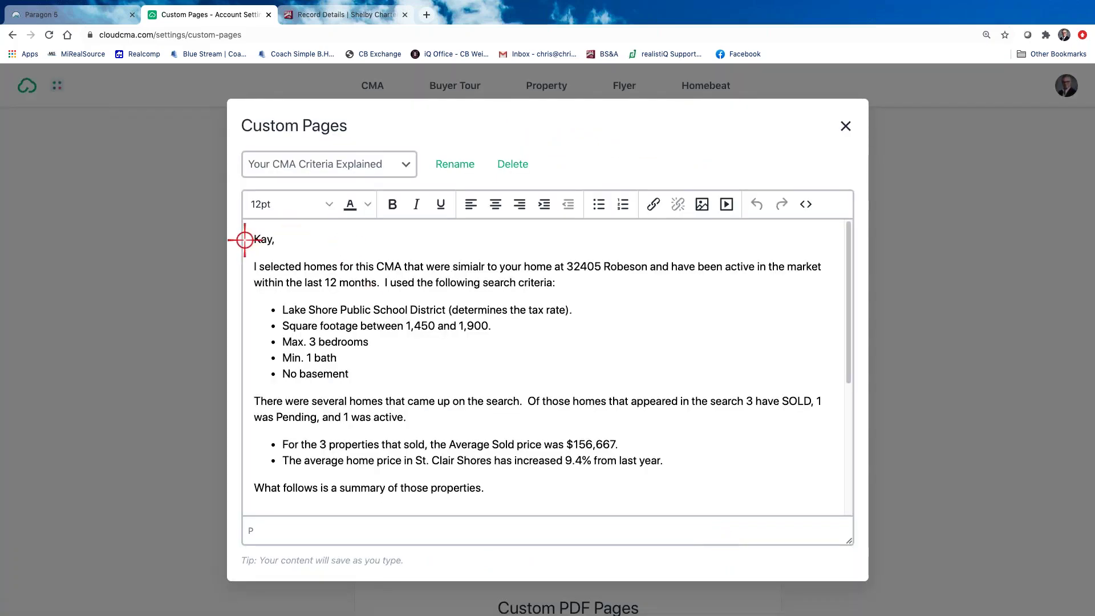
click(245, 240)
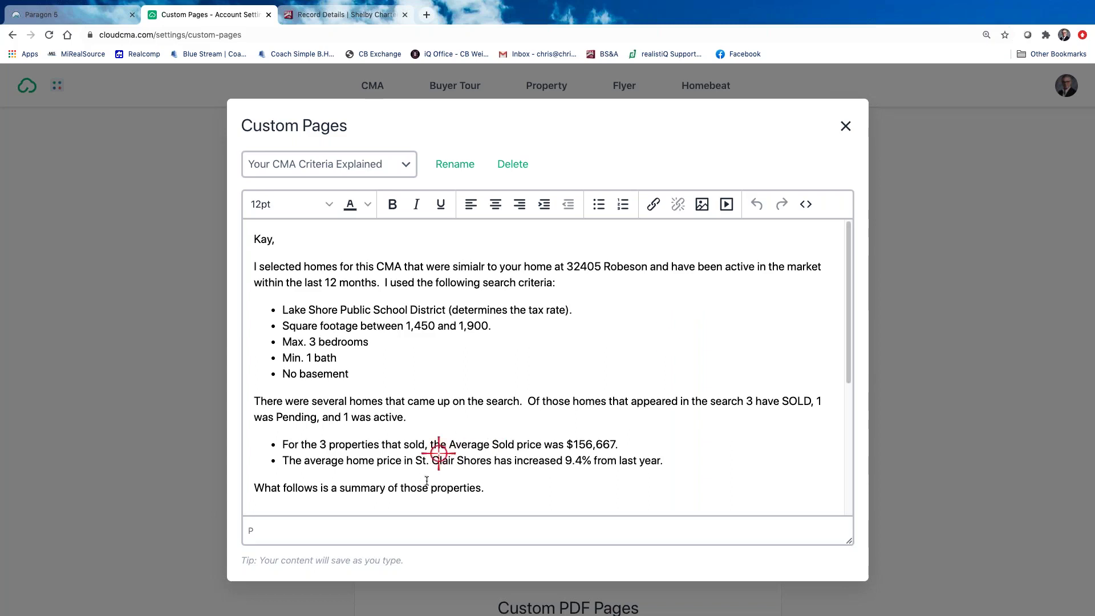
scroll(513, 496, down, 2)
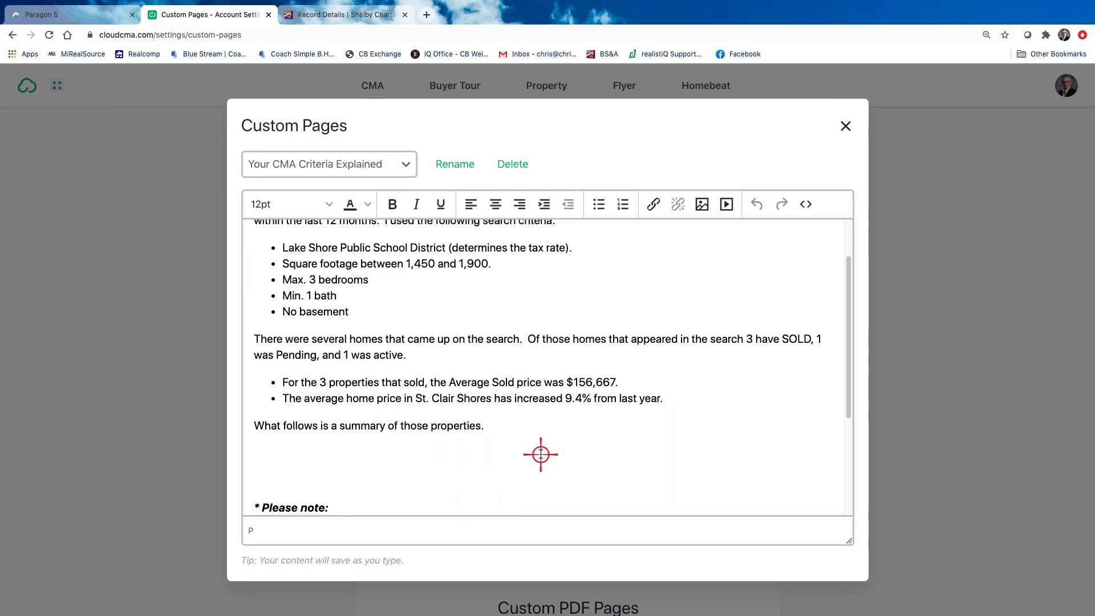
scroll(540, 454, down, 5)
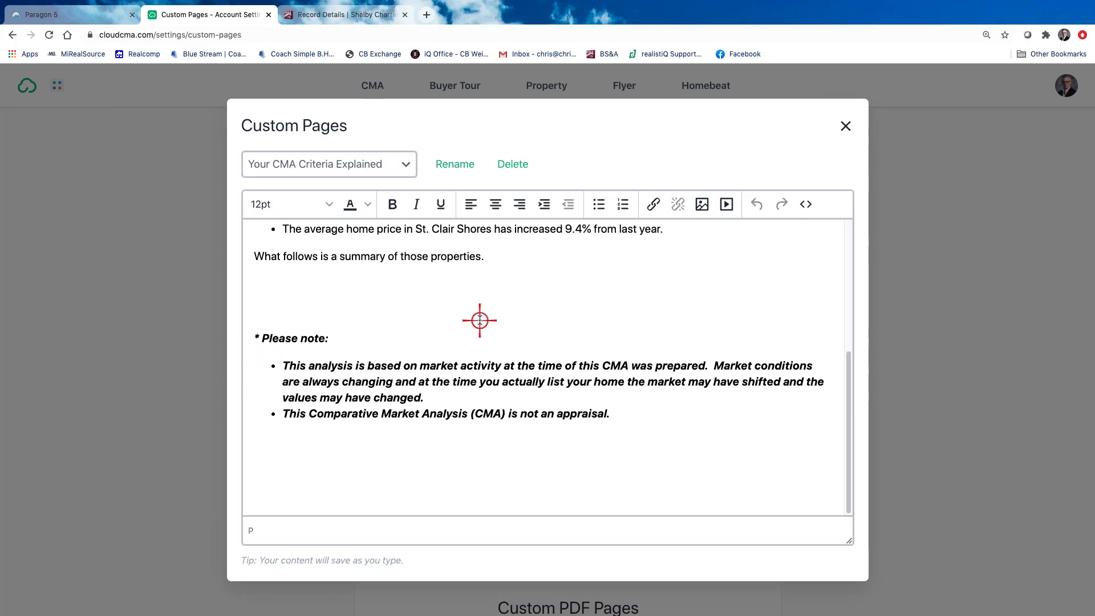
scroll(479, 318, up, 5)
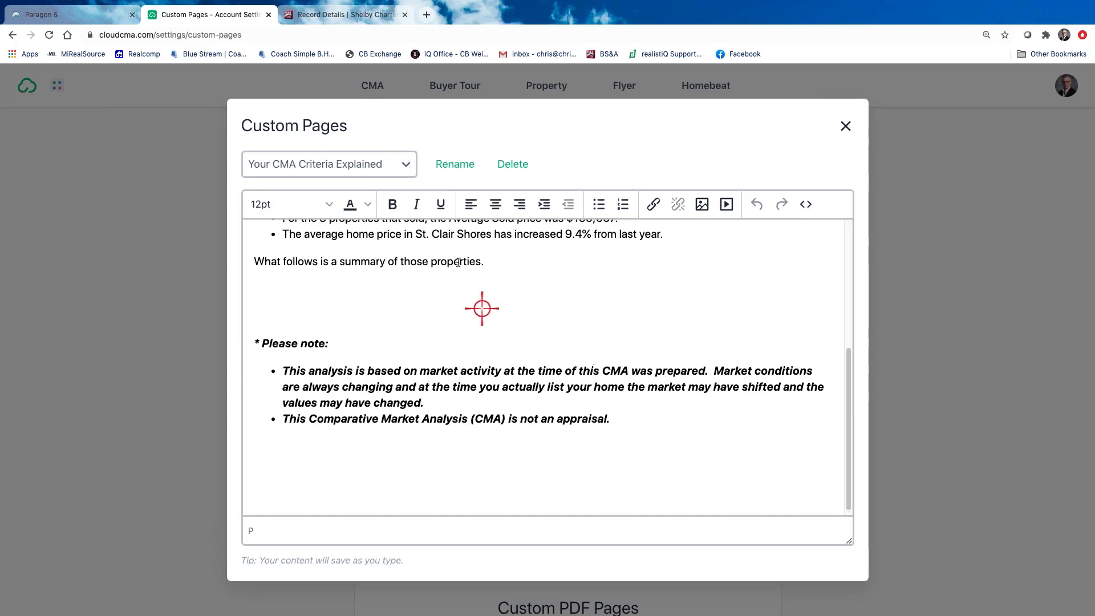
click(408, 165)
click(409, 166)
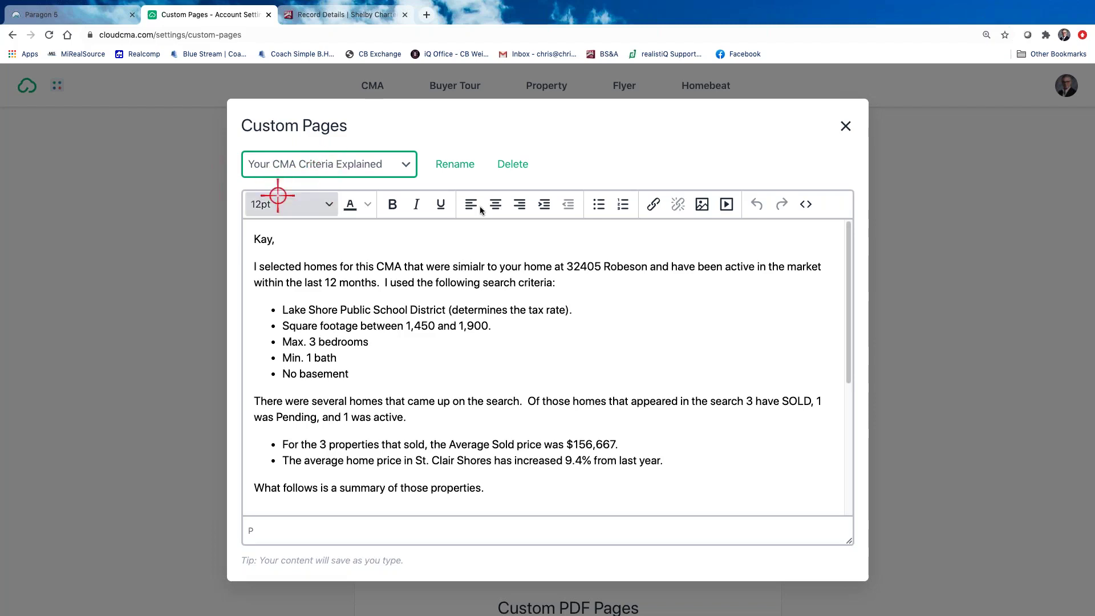
click(846, 127)
Scroll through the Custom PDF Pages thumbnails down to the St Clair Shores July 2020 market update
scroll(627, 533, down, 1)
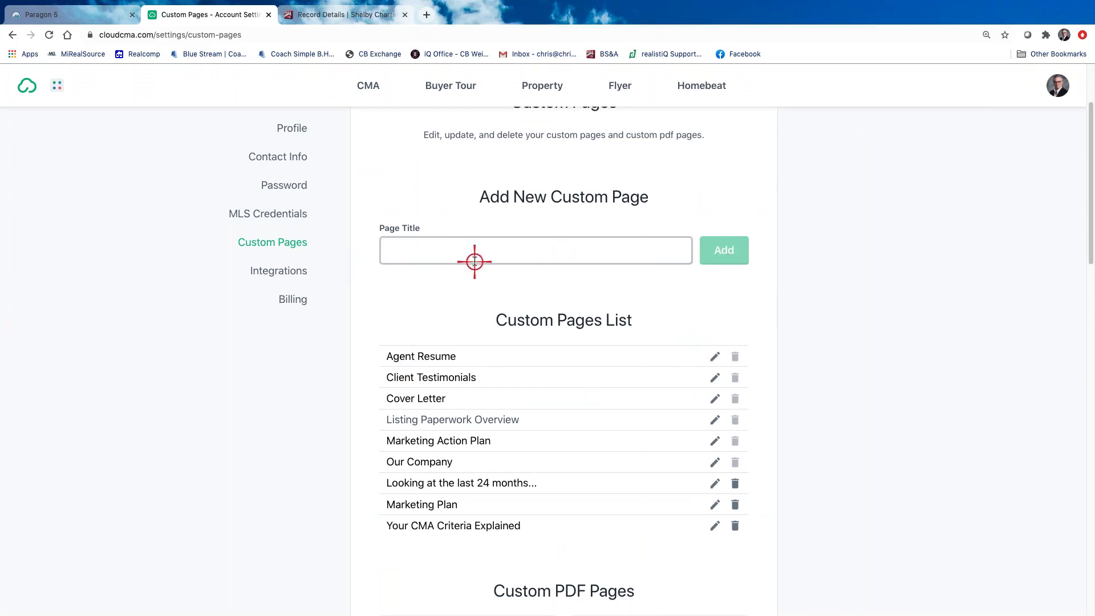
scroll(577, 376, down, 3)
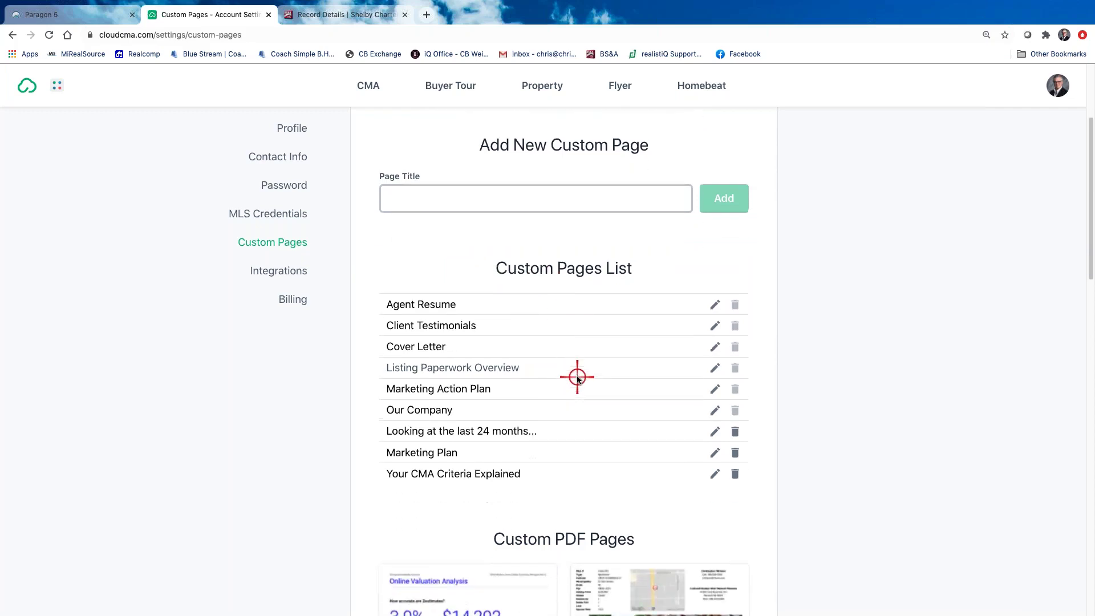
scroll(577, 376, up, 3)
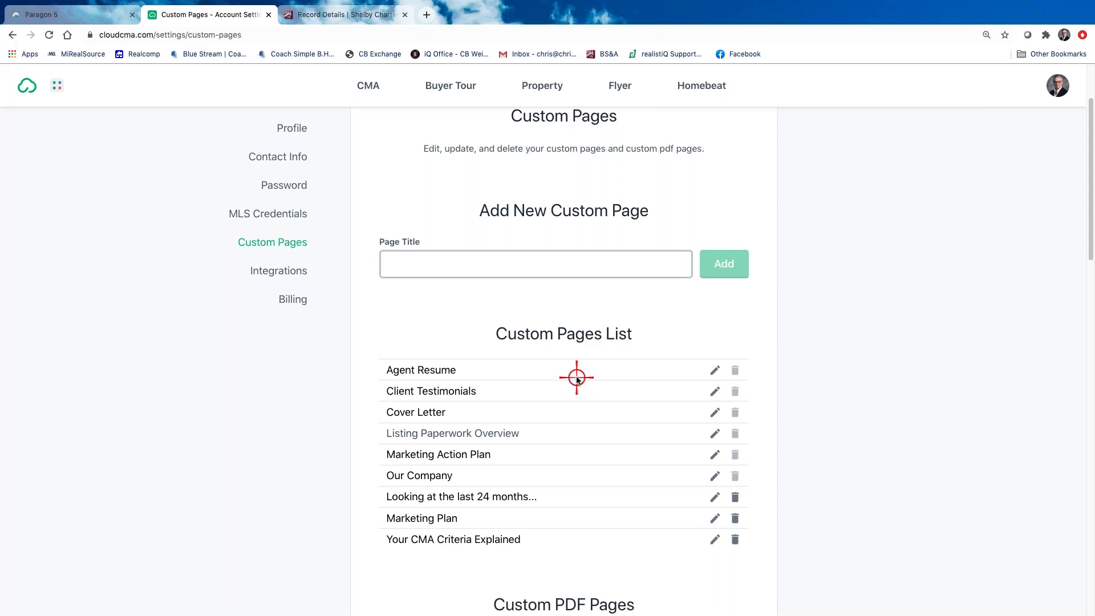
scroll(627, 411, down, 1)
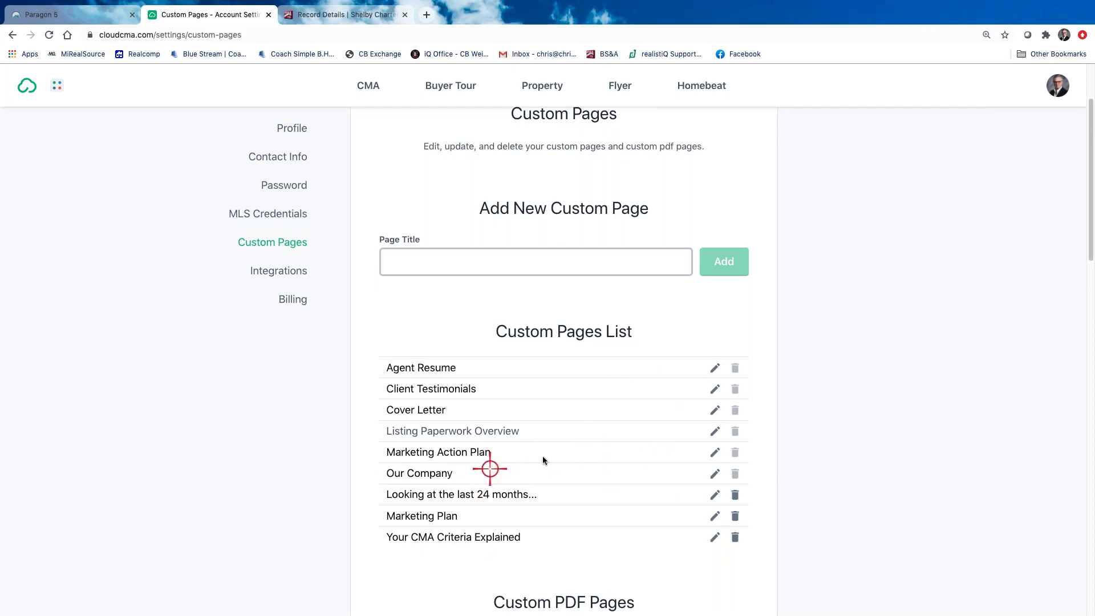
scroll(579, 448, down, 3)
scroll(580, 448, down, 5)
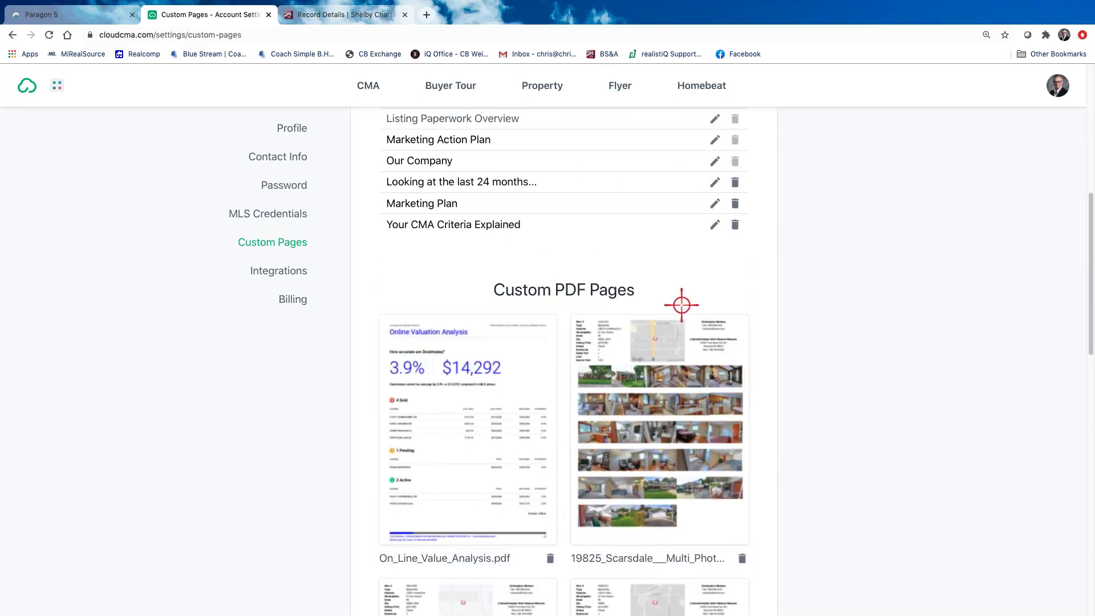
scroll(587, 405, down, 3)
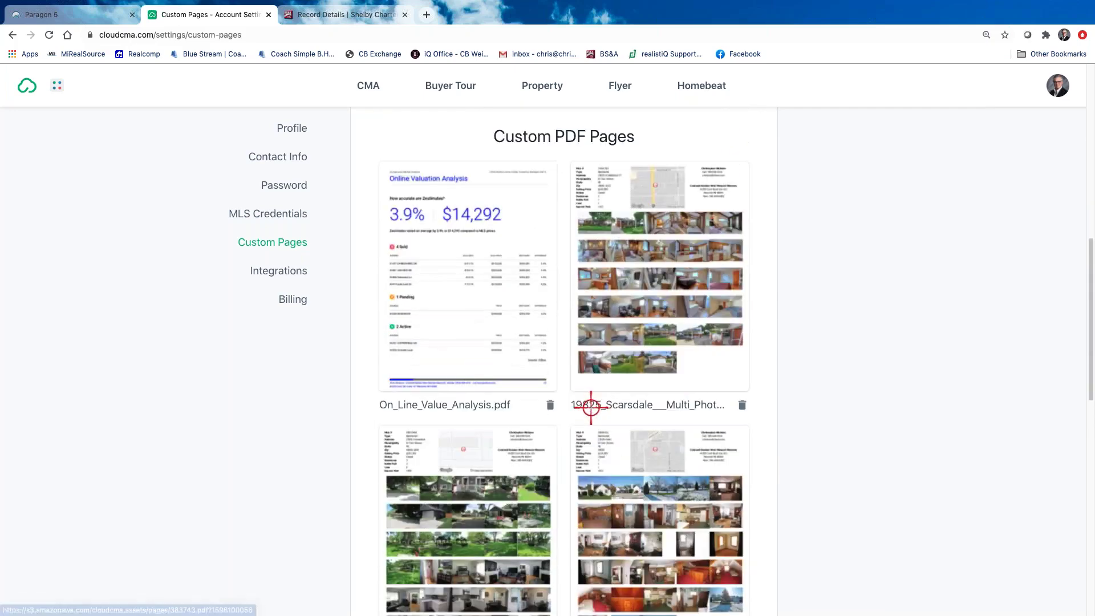
scroll(585, 404, up, 2)
scroll(586, 404, down, 2)
scroll(647, 384, up, 3)
scroll(650, 384, down, 9)
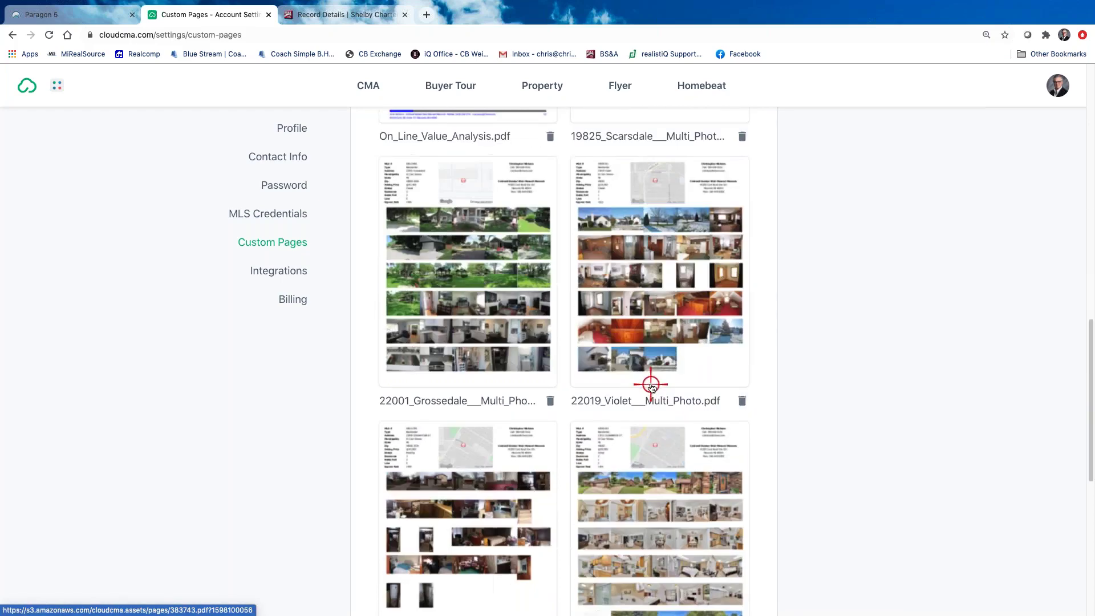
scroll(651, 385, down, 7)
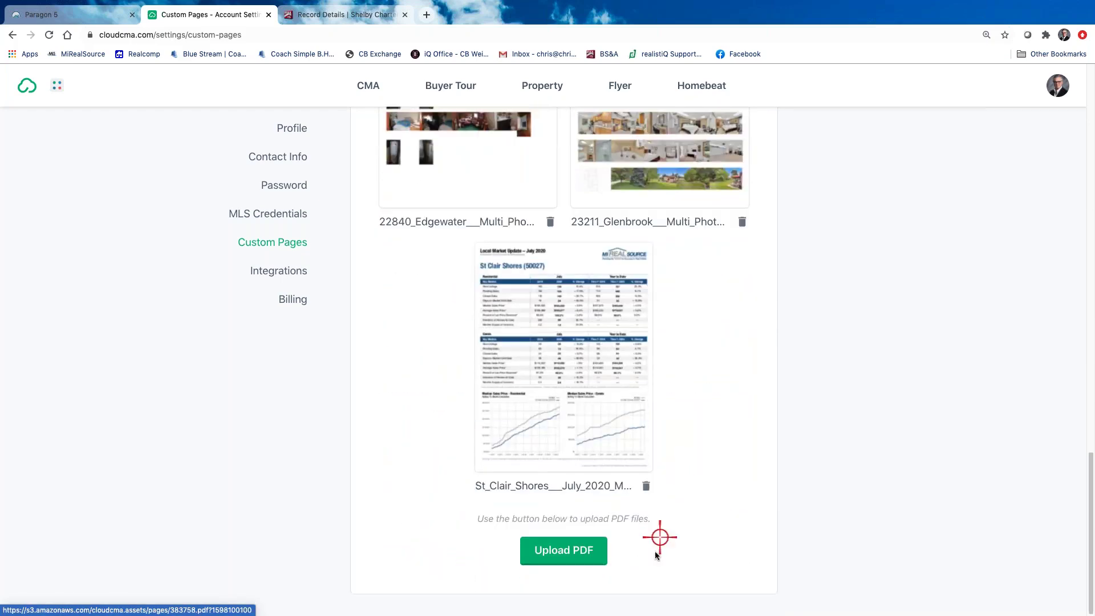
Upload the subject property's Zillow PDF from Desktop > 1-REAL ESTATE > 2020 Transactions > Listings
click(555, 551)
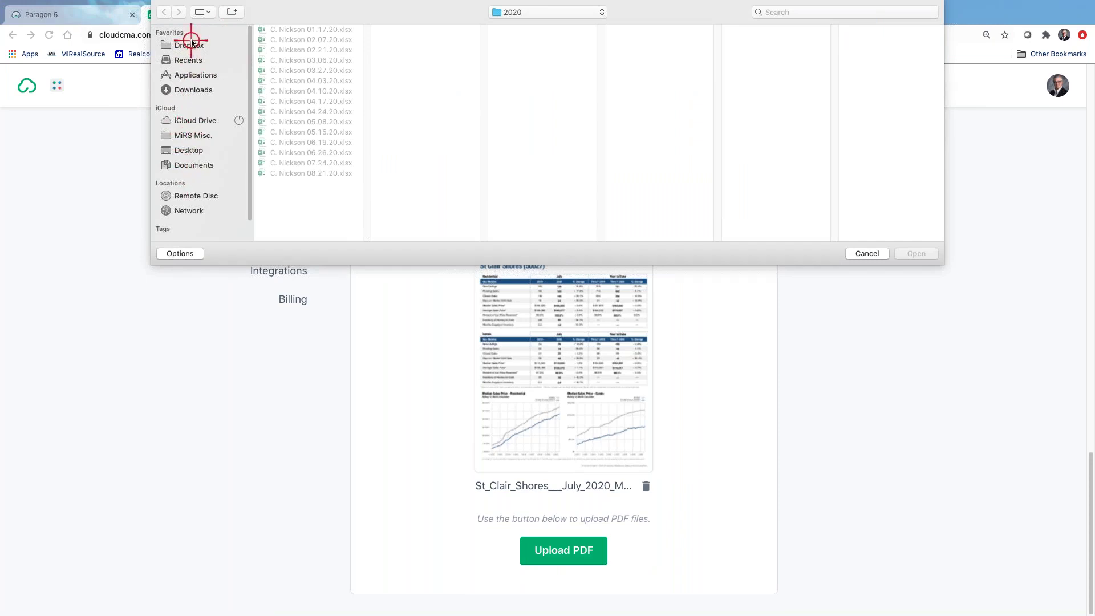
click(192, 150)
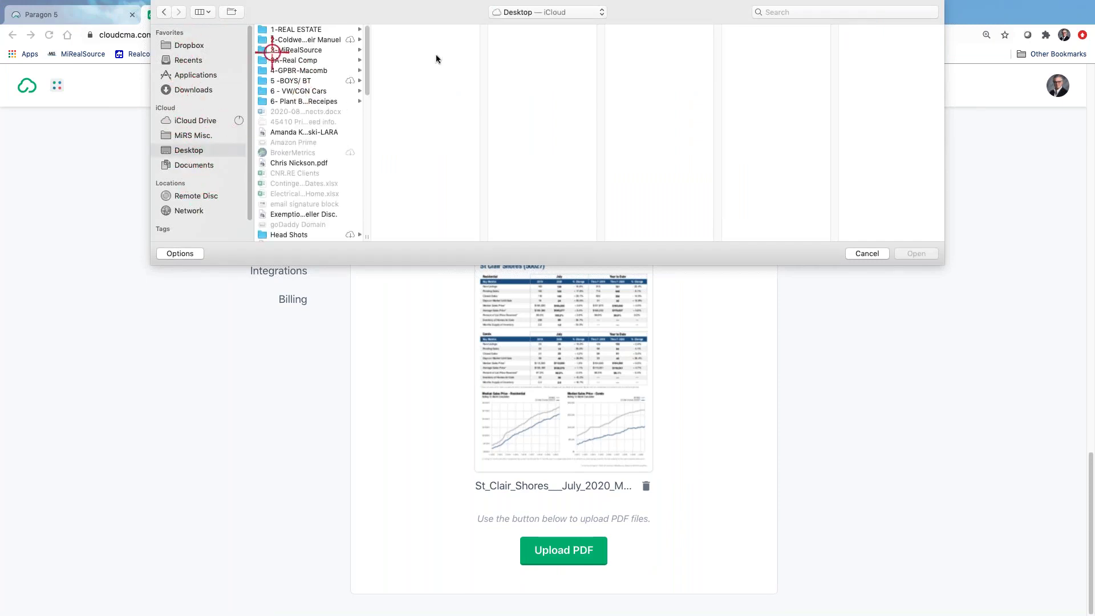
click(314, 30)
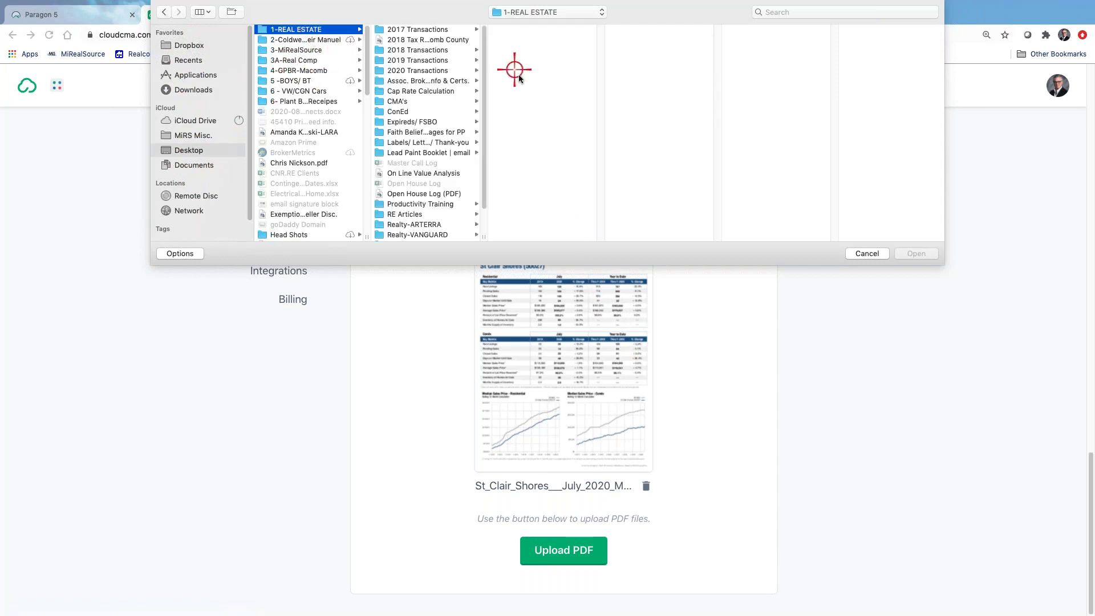
click(431, 71)
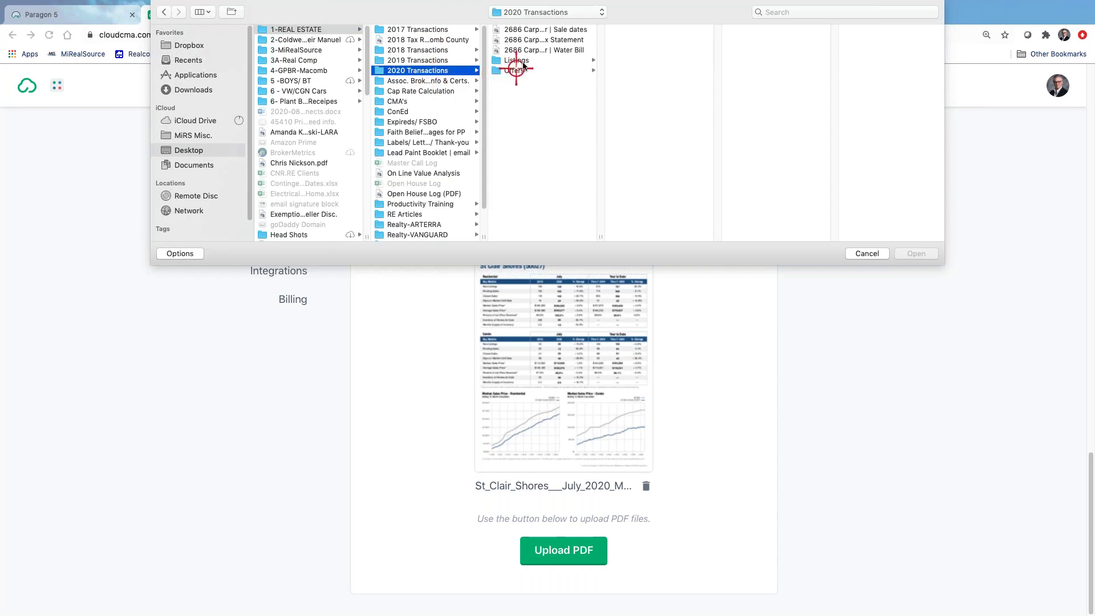
click(532, 61)
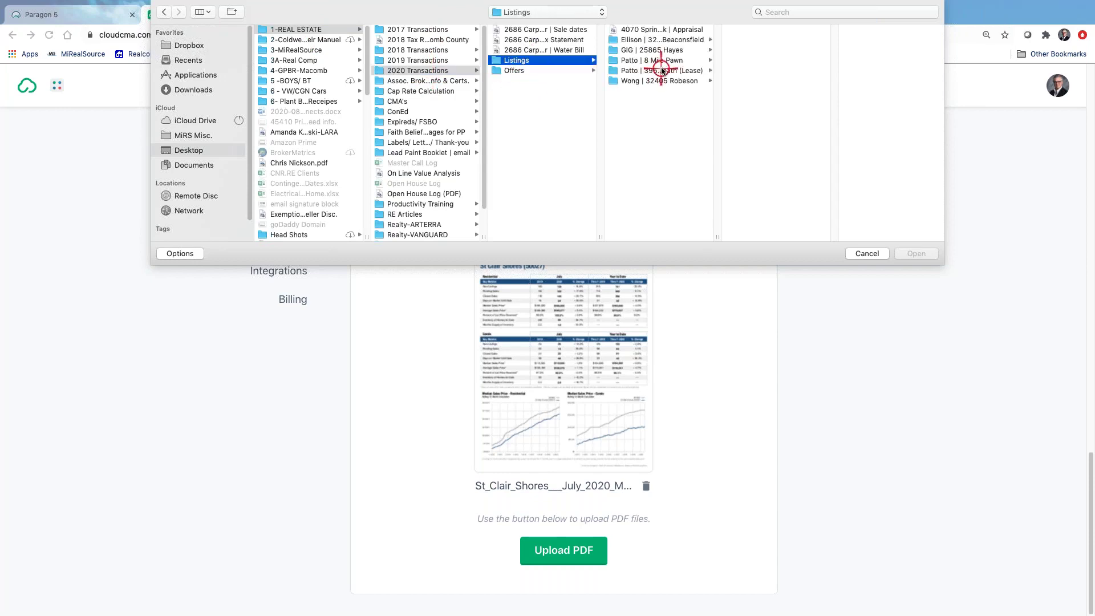
click(668, 81)
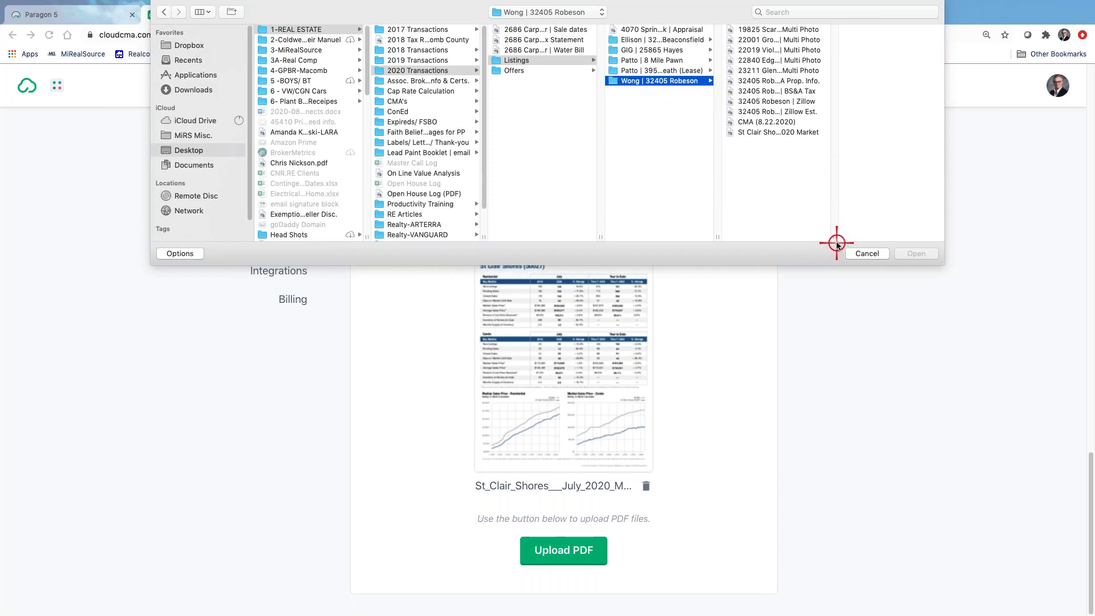
click(782, 112)
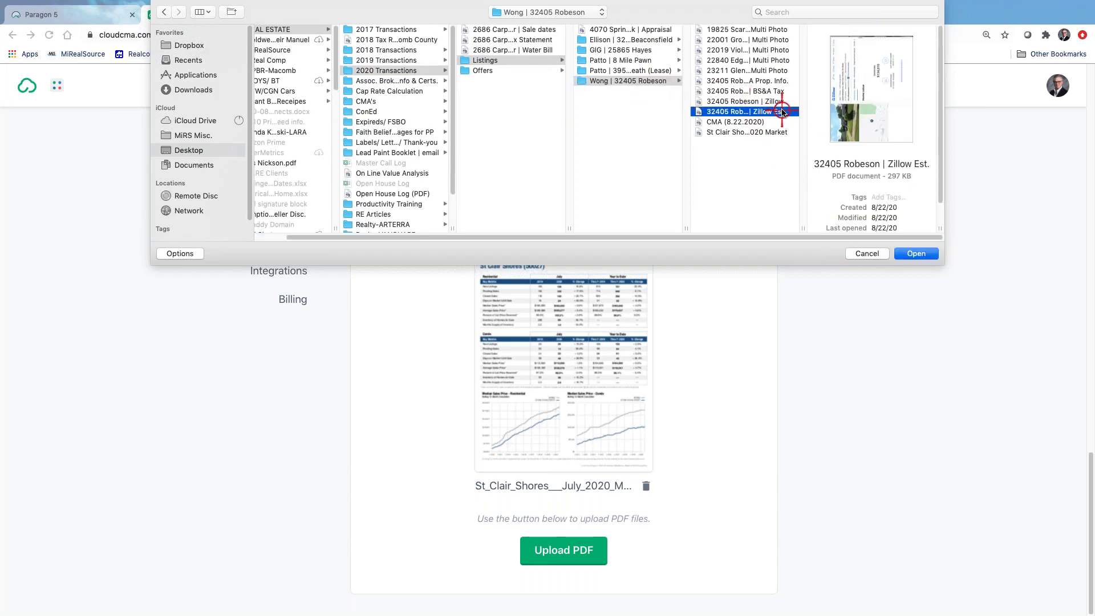
click(776, 101)
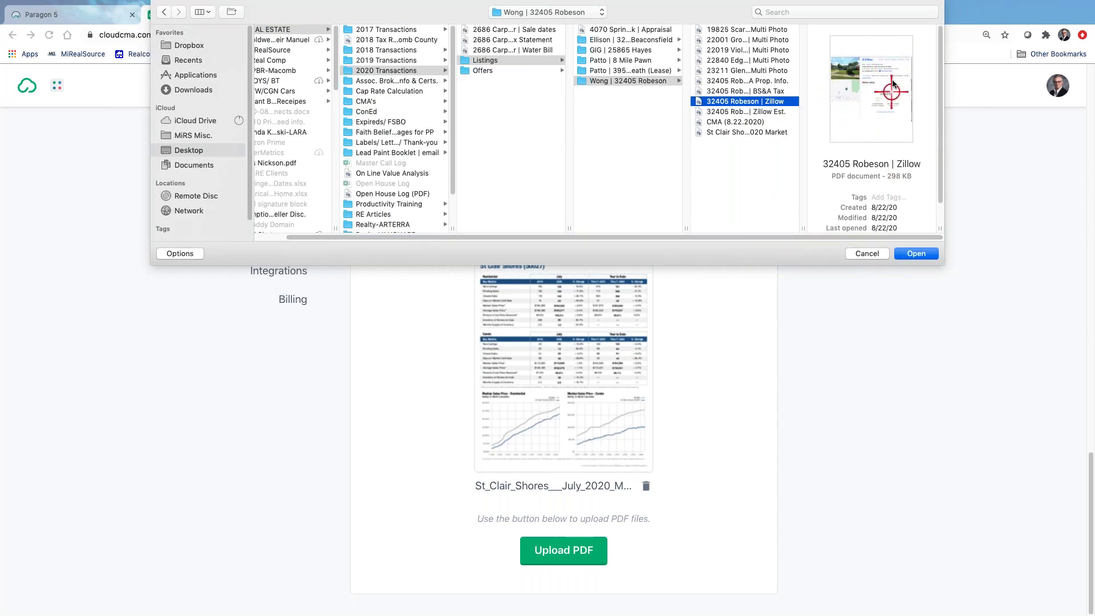
click(914, 261)
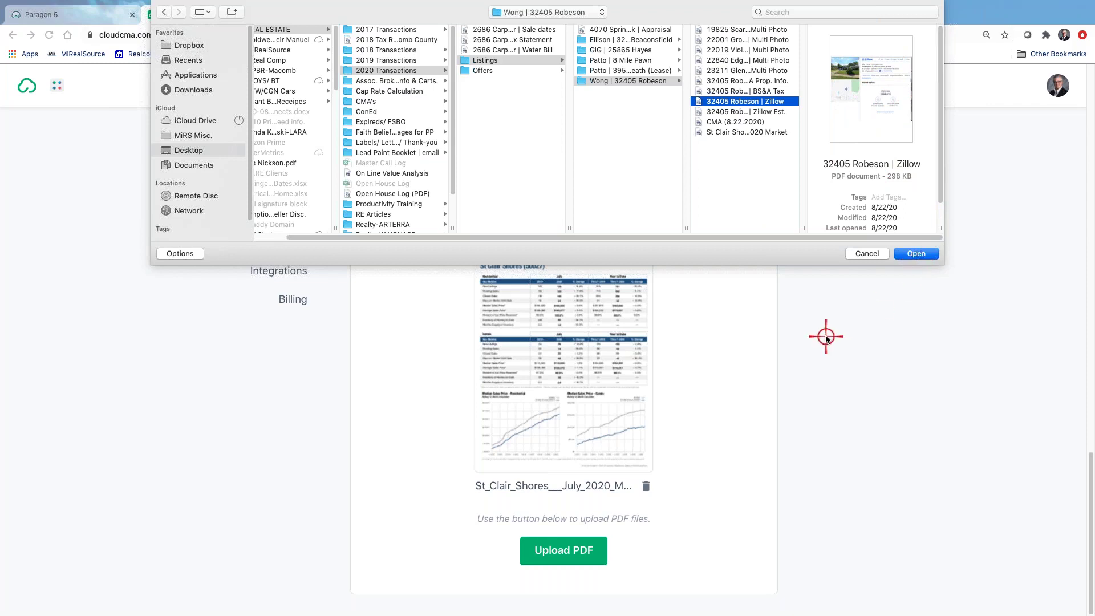
click(914, 253)
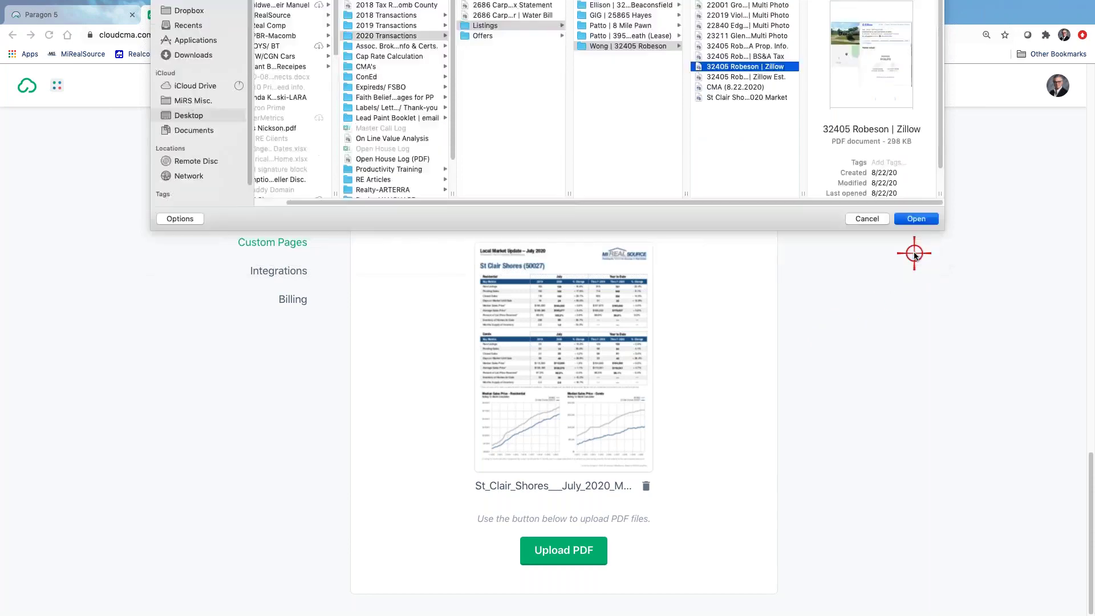
Scroll back up the Custom Pages settings and return to the CMA Reports list
click(580, 485)
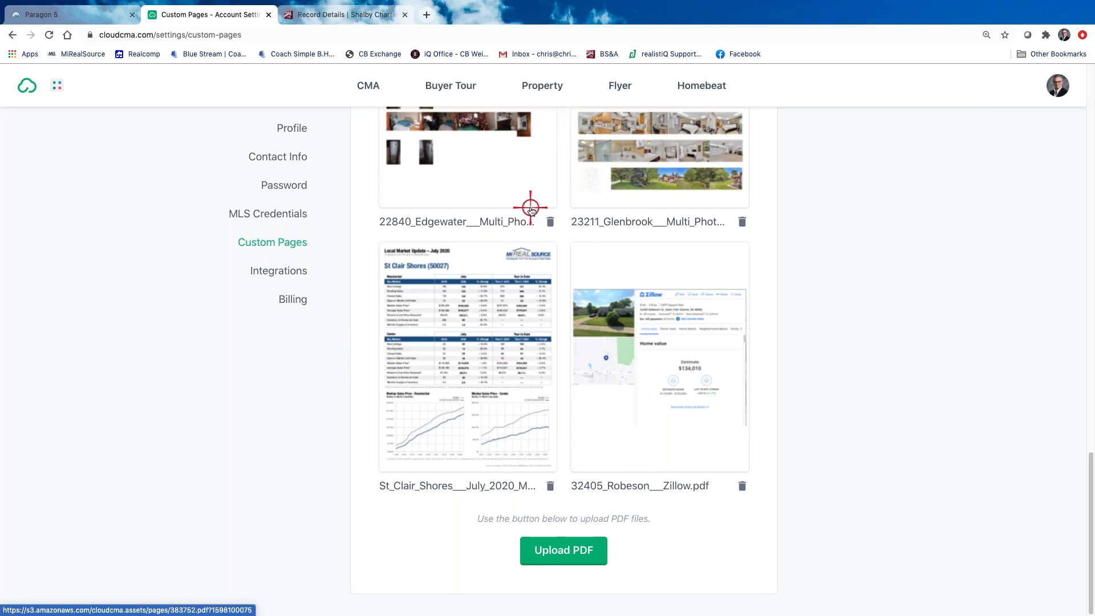
scroll(531, 209, up, 10)
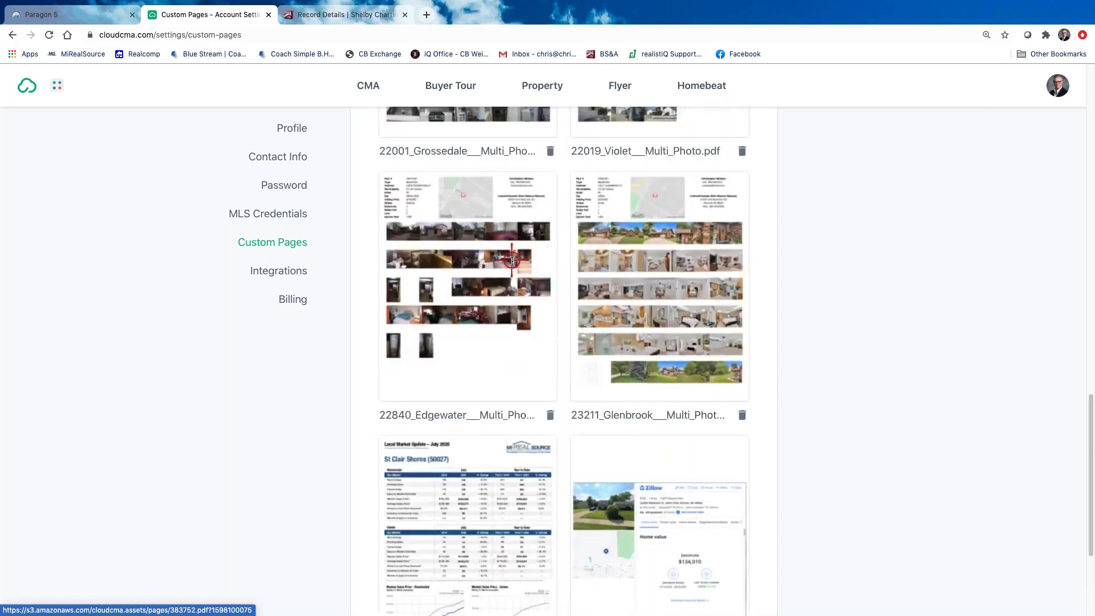
scroll(513, 259, up, 3)
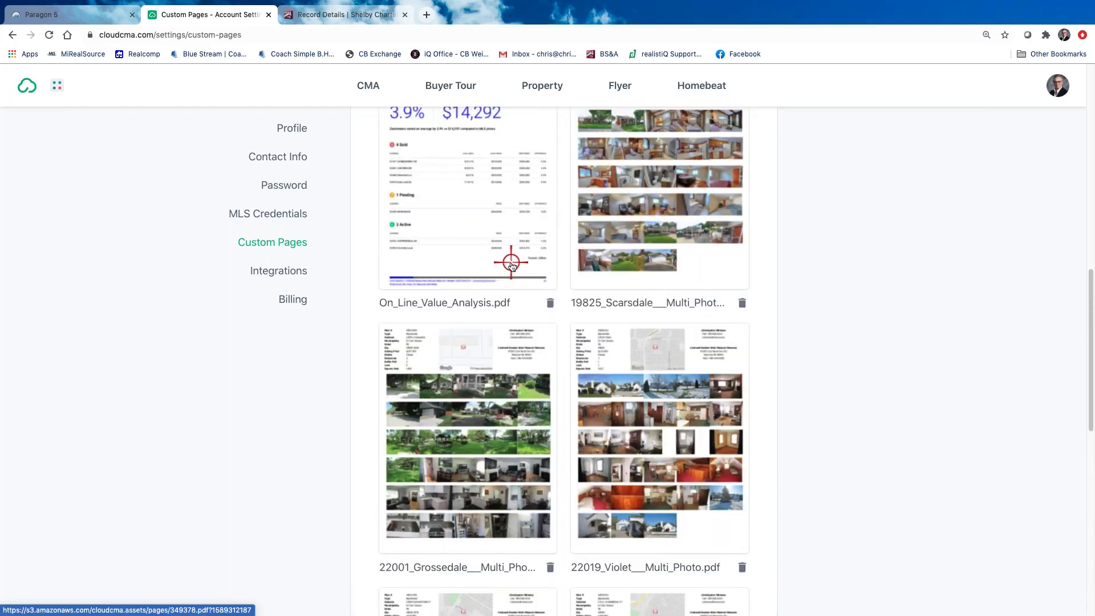
scroll(514, 261, down, 3)
scroll(520, 303, down, 10)
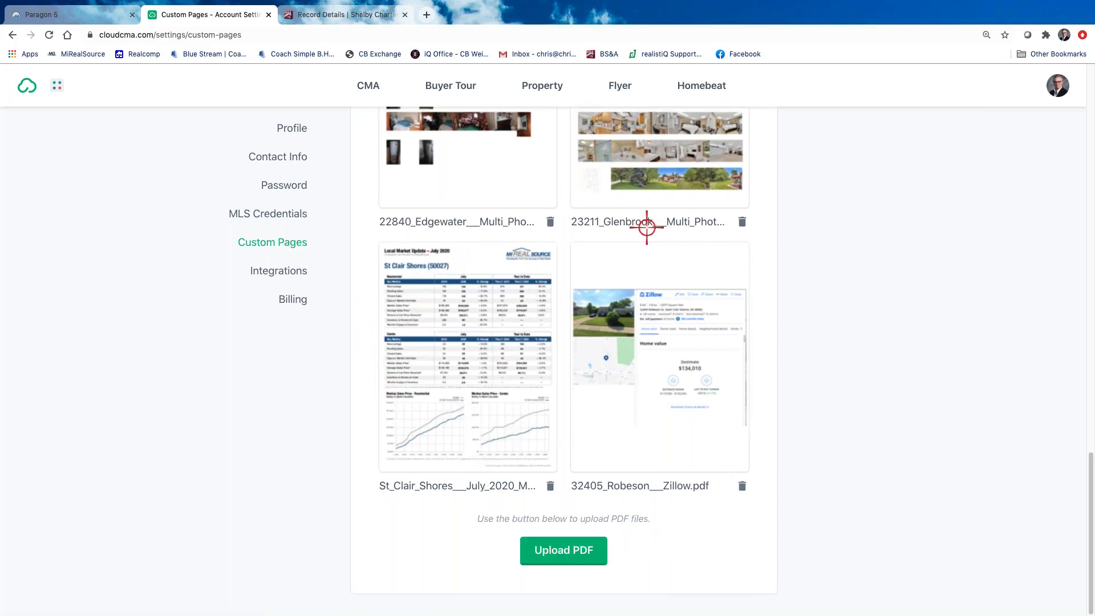
scroll(647, 227, up, 10)
scroll(595, 188, up, 7)
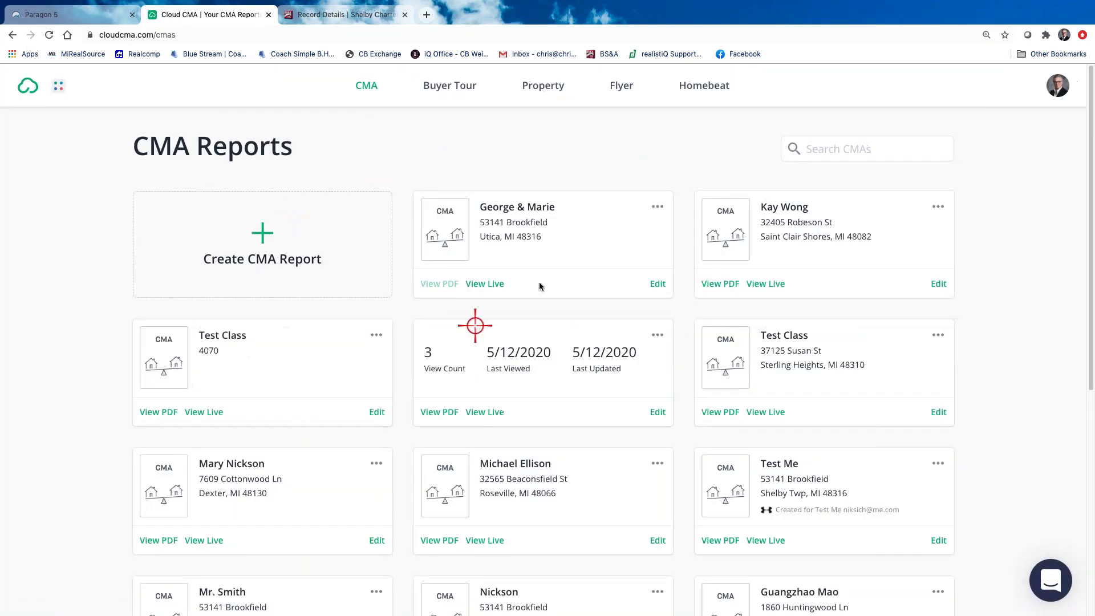
Edit the clients' saved report and jump to its Customize stage to see the page list
click(657, 284)
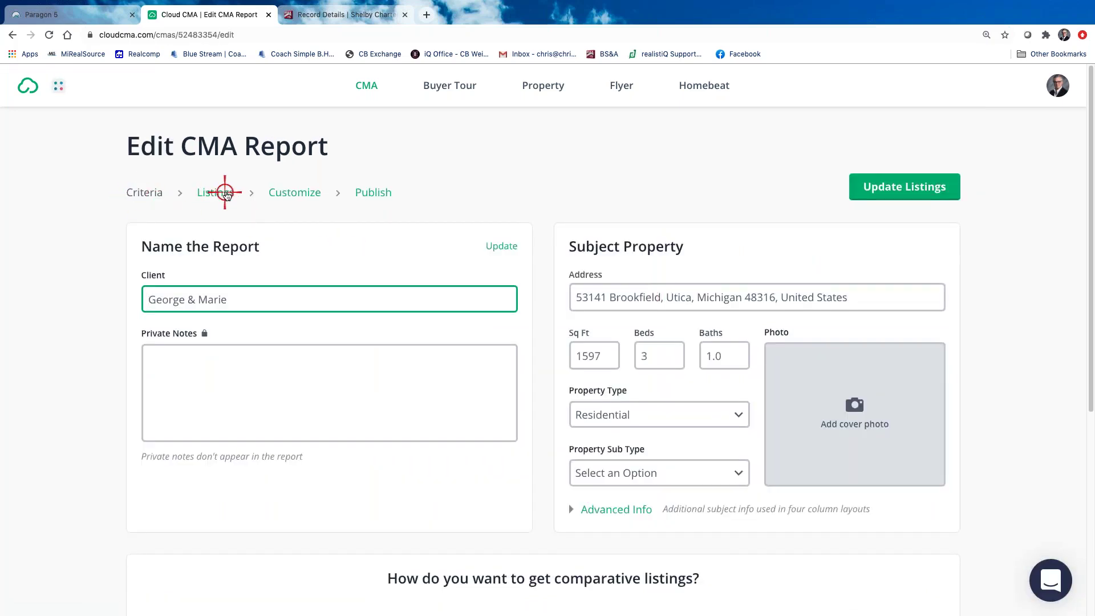
click(293, 194)
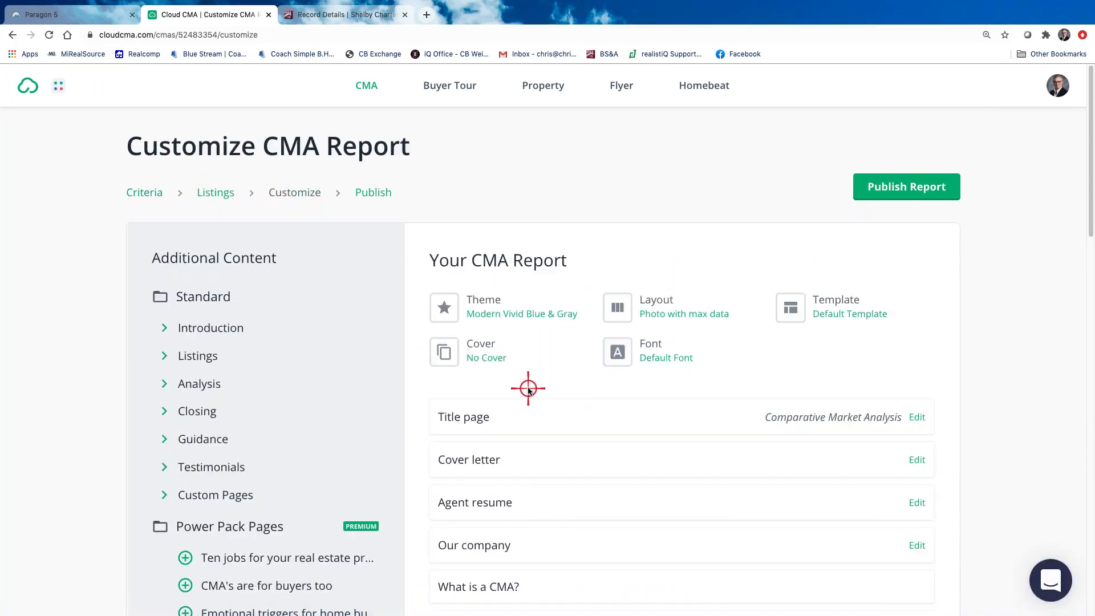
scroll(526, 386, down, 3)
scroll(525, 386, down, 15)
scroll(522, 376, up, 15)
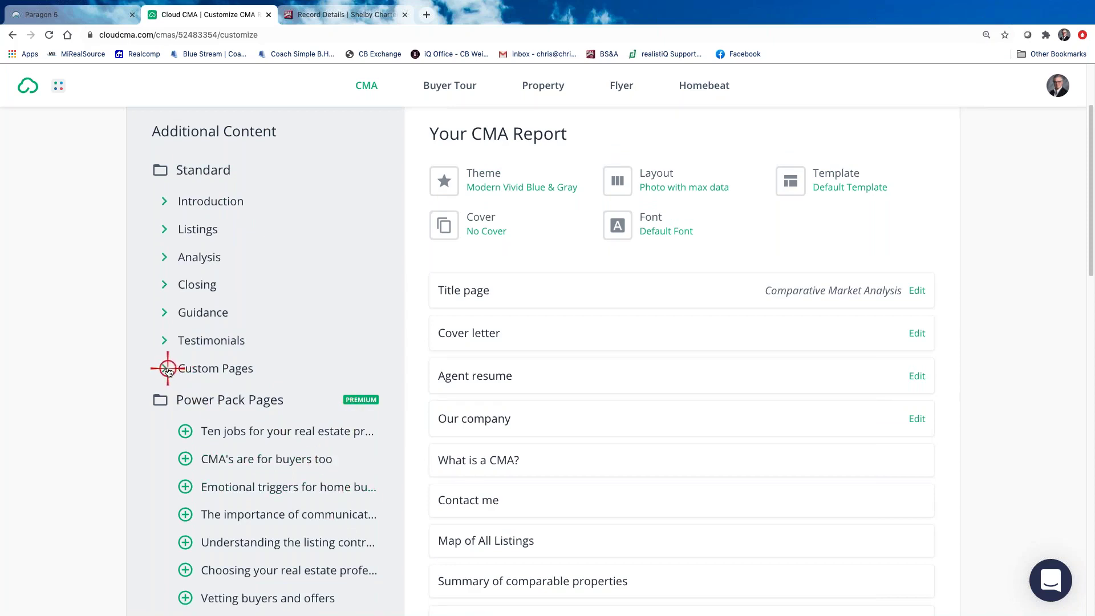
Add the subject property's Zillow PDF, St Clair Shores July 2020 Market PDF and Your CMA Criteria Explained
click(164, 366)
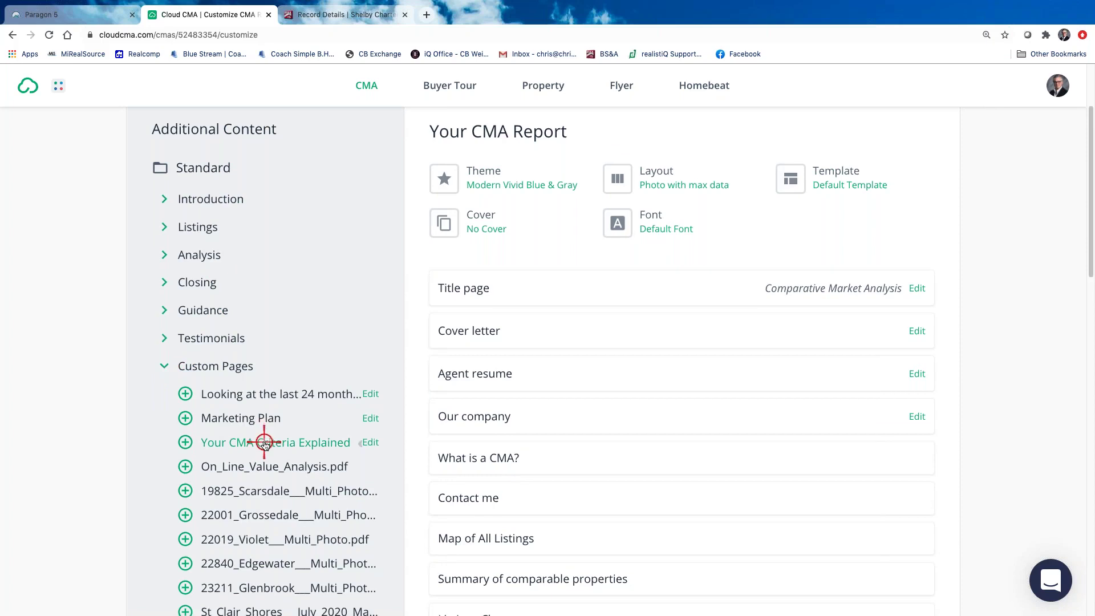
scroll(262, 443, down, 2)
scroll(268, 456, down, 1)
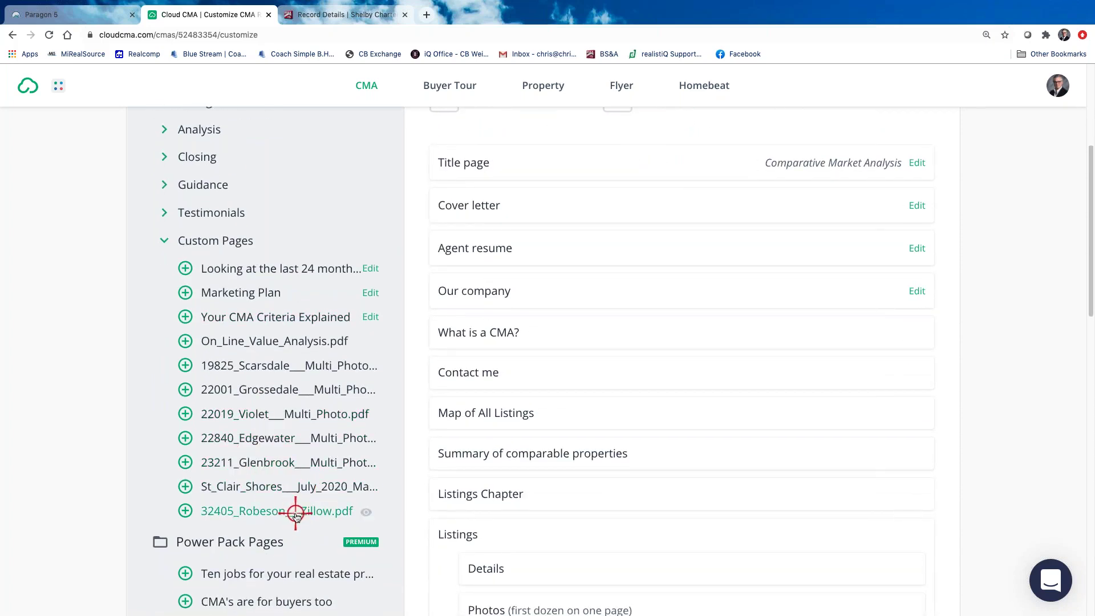
click(186, 512)
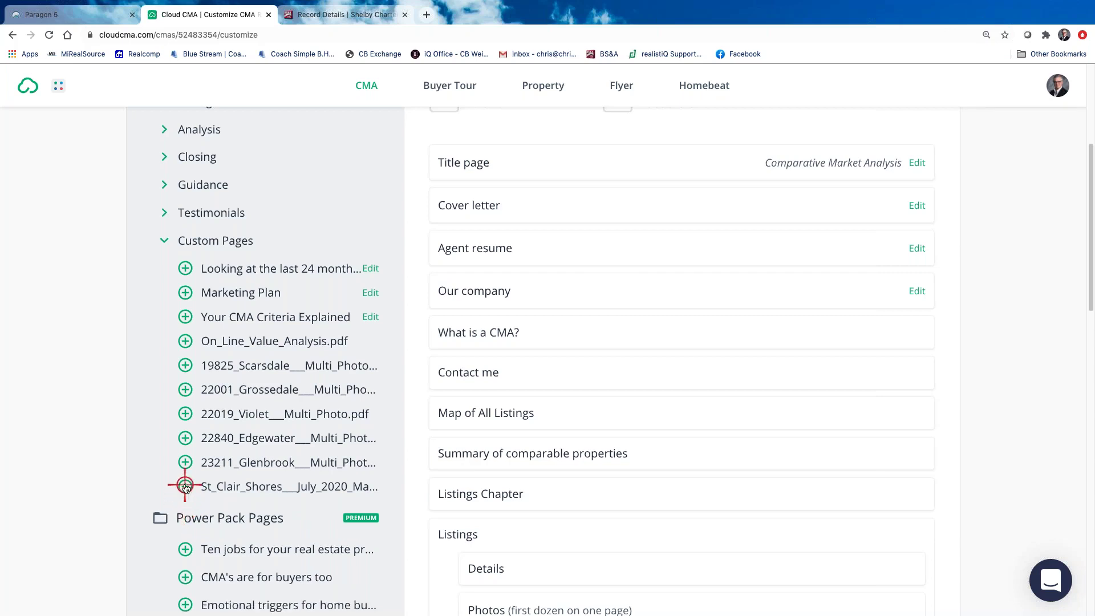
click(185, 485)
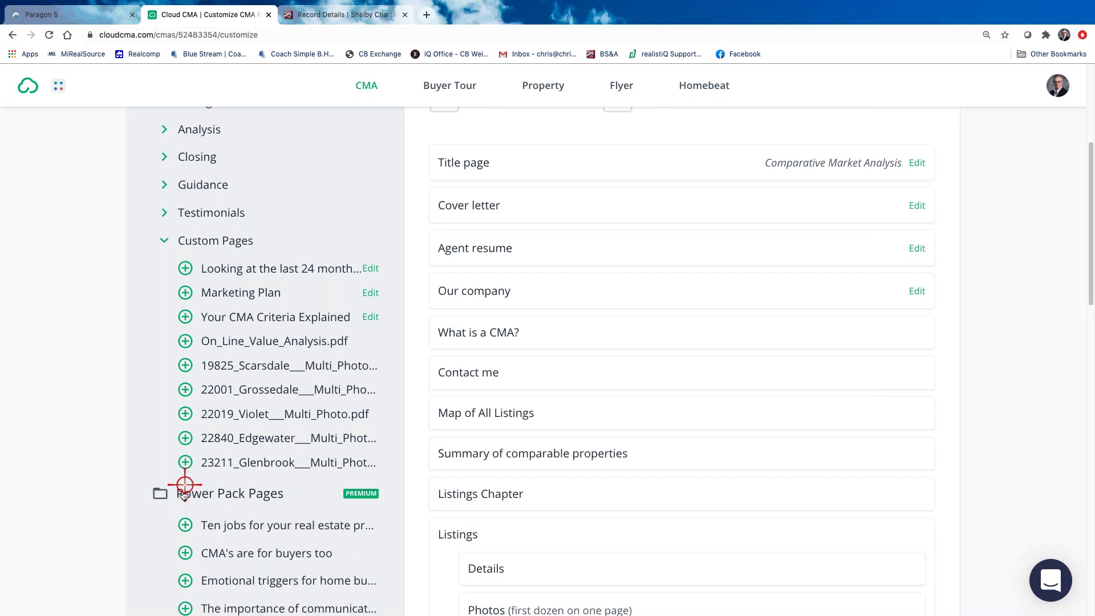
click(183, 318)
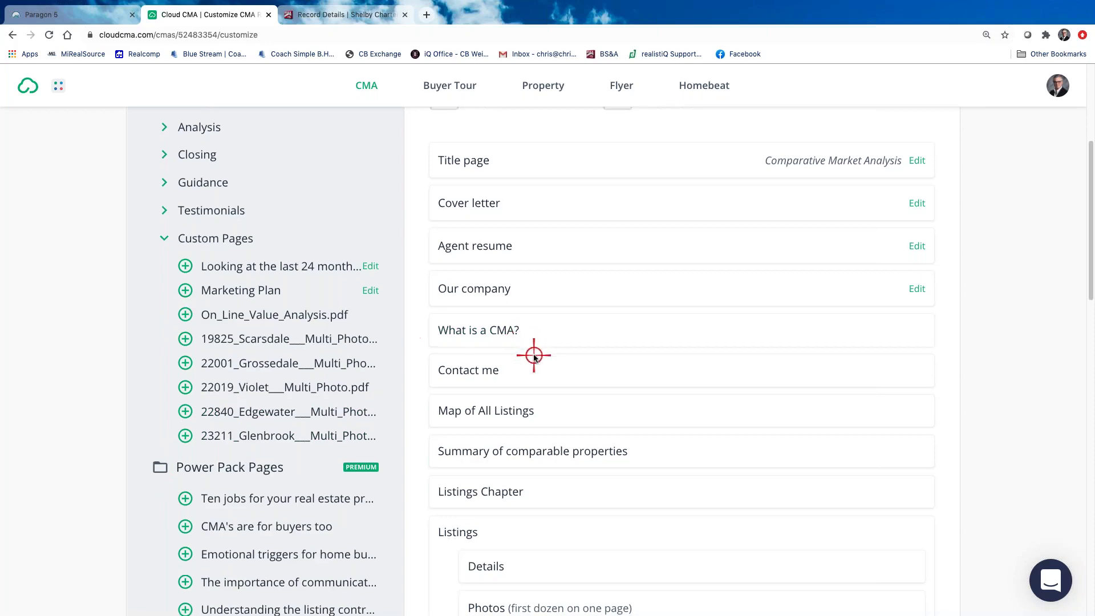
scroll(570, 382, down, 6)
Move Your CMA Criteria Explained up to sit right under the Title page
scroll(587, 432, down, 5)
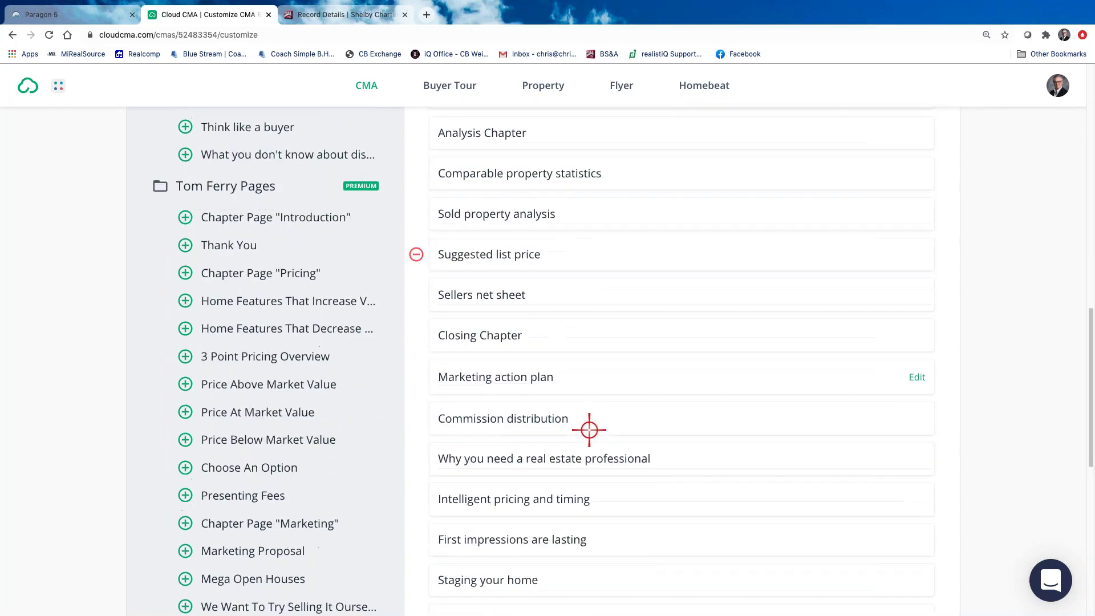
scroll(589, 430, down, 3)
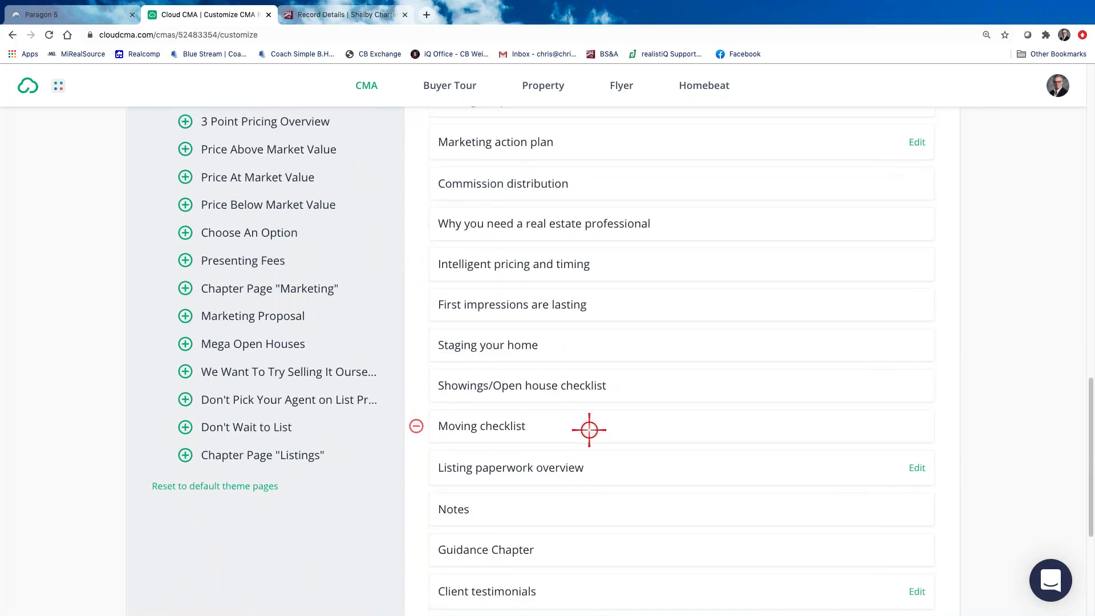
scroll(589, 429, down, 5)
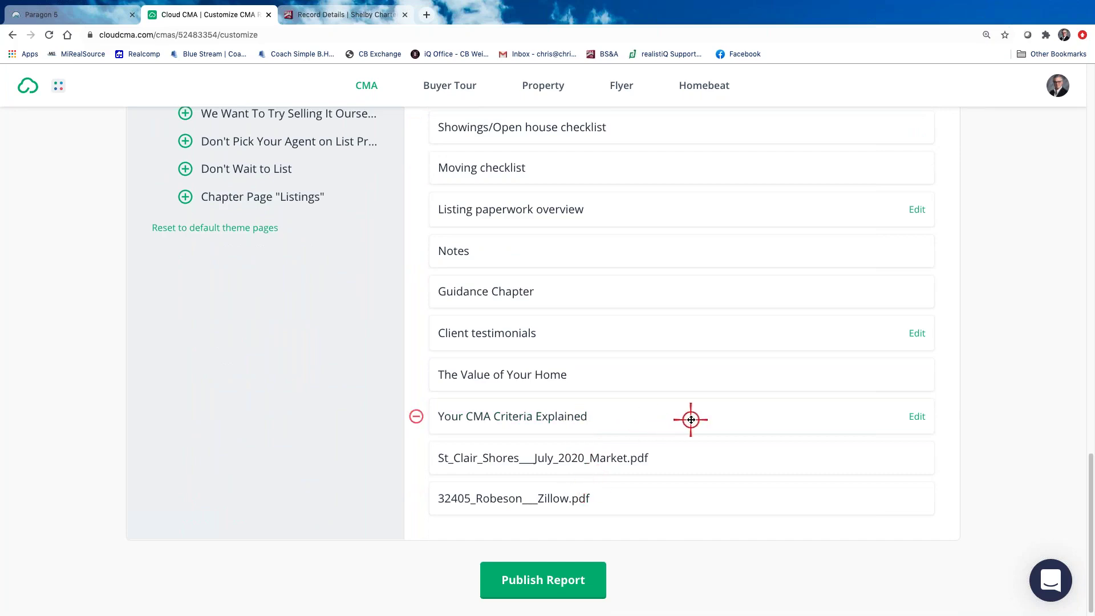
drag(691, 420, 728, 17)
drag(650, 181, 684, 460)
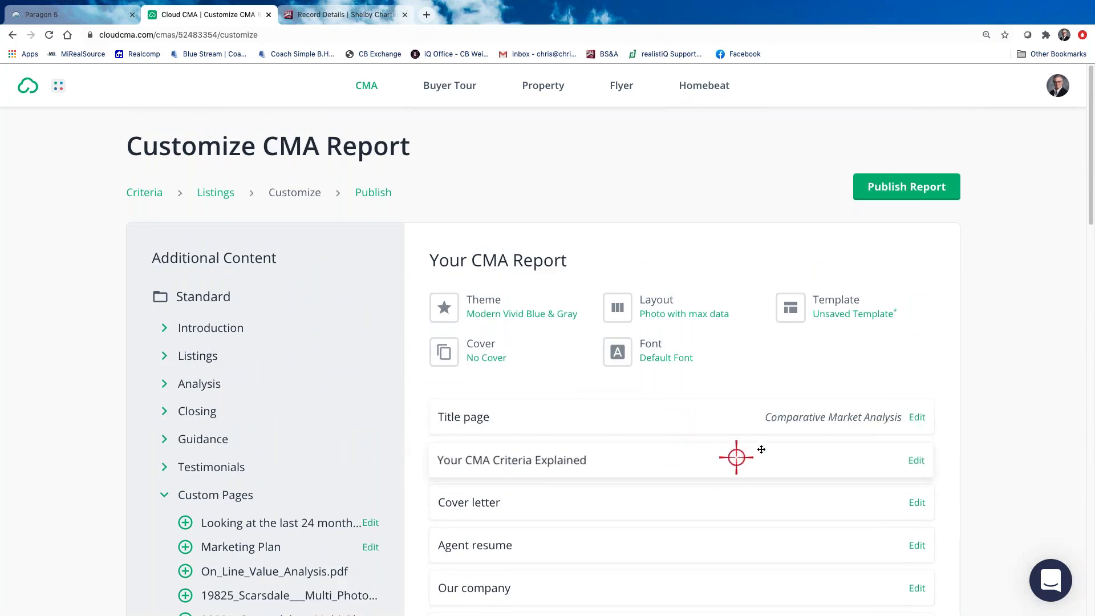
Remove the Cover letter, Agent resume and Our company pages from the report
click(420, 502)
click(420, 503)
click(420, 502)
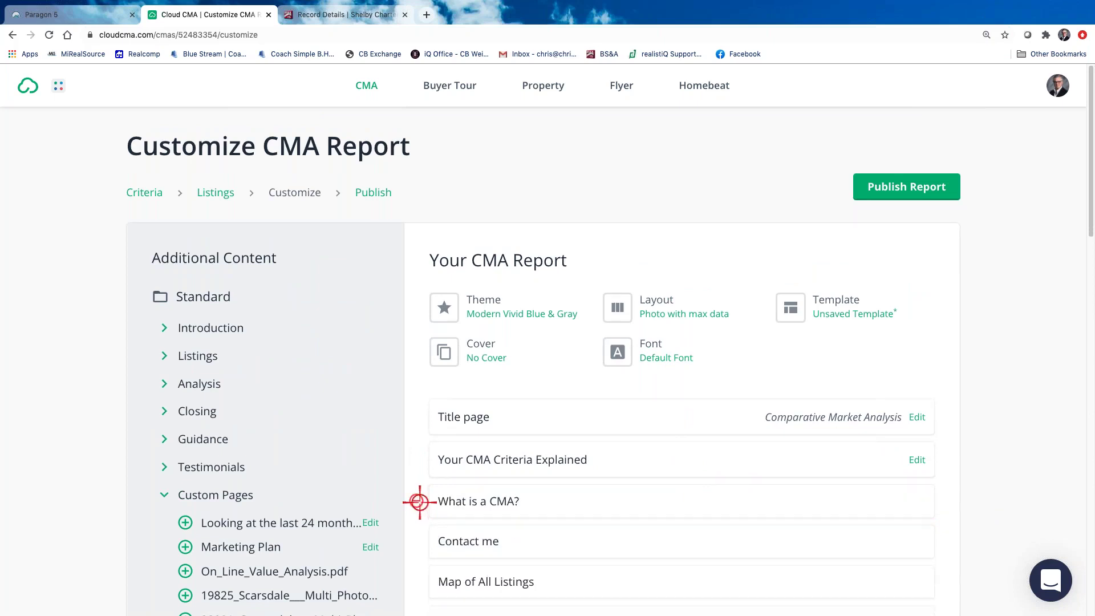
Move What is a CMA? above Your CMA Criteria Explained and preview it as a PDF
drag(638, 501, 496, 449)
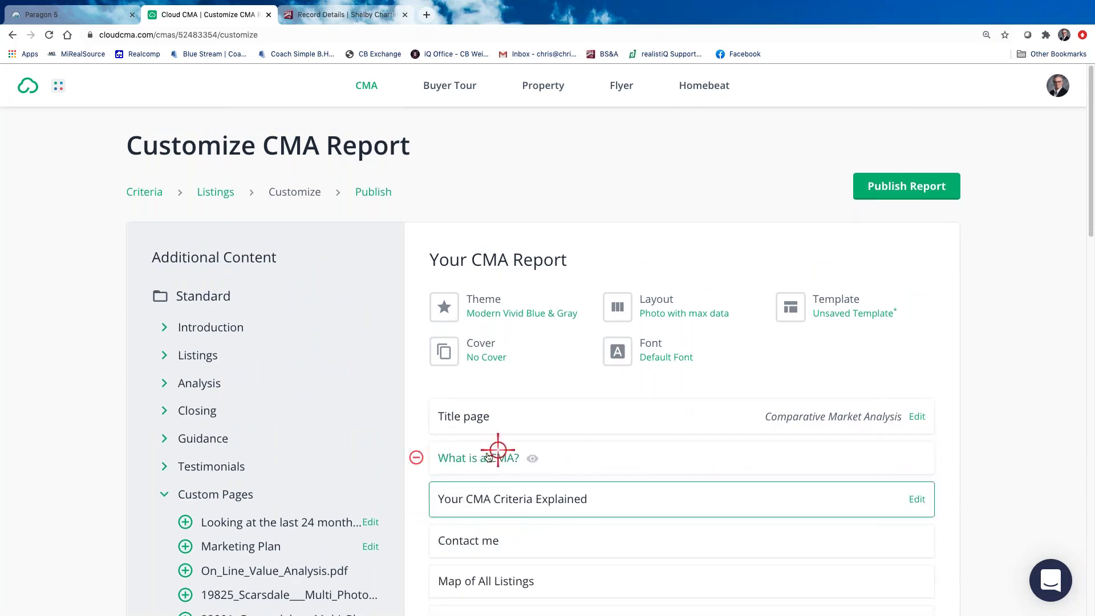
click(482, 457)
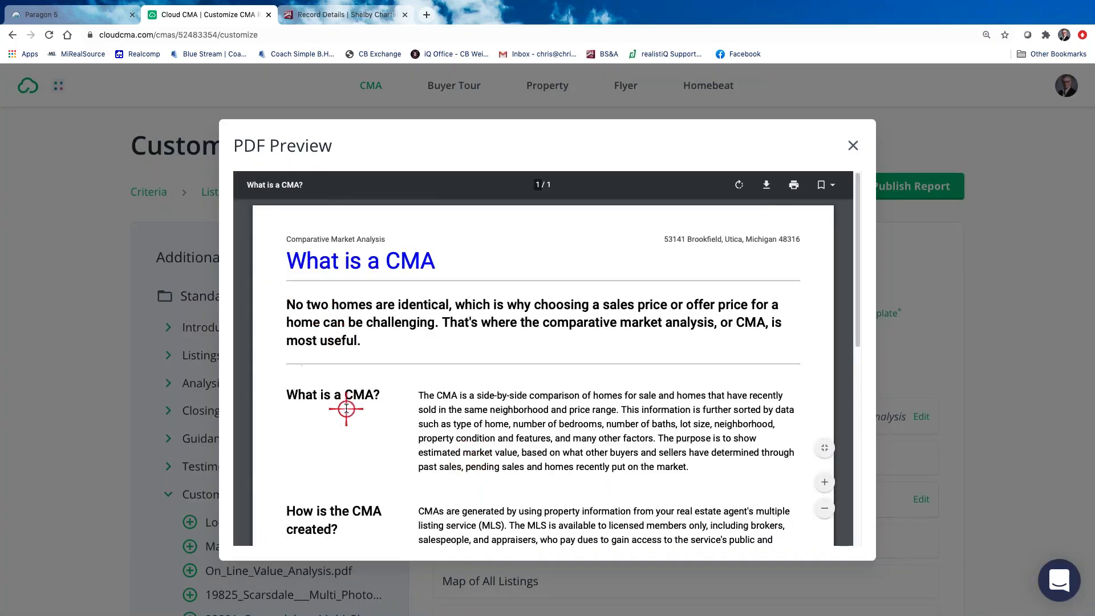
scroll(348, 413, down, 2)
scroll(360, 429, down, 5)
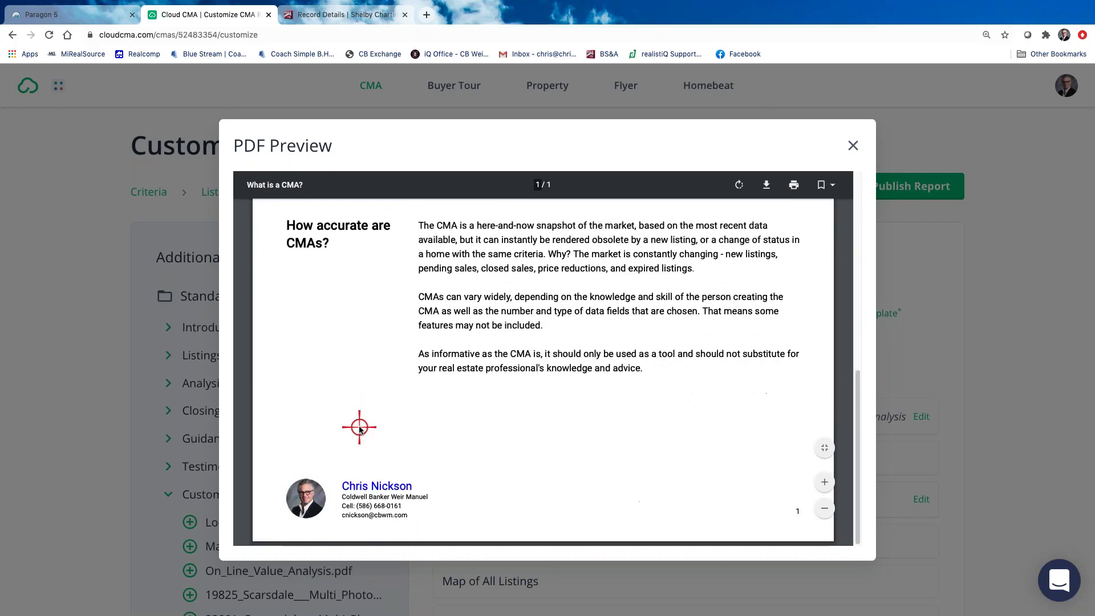
scroll(359, 426, up, 7)
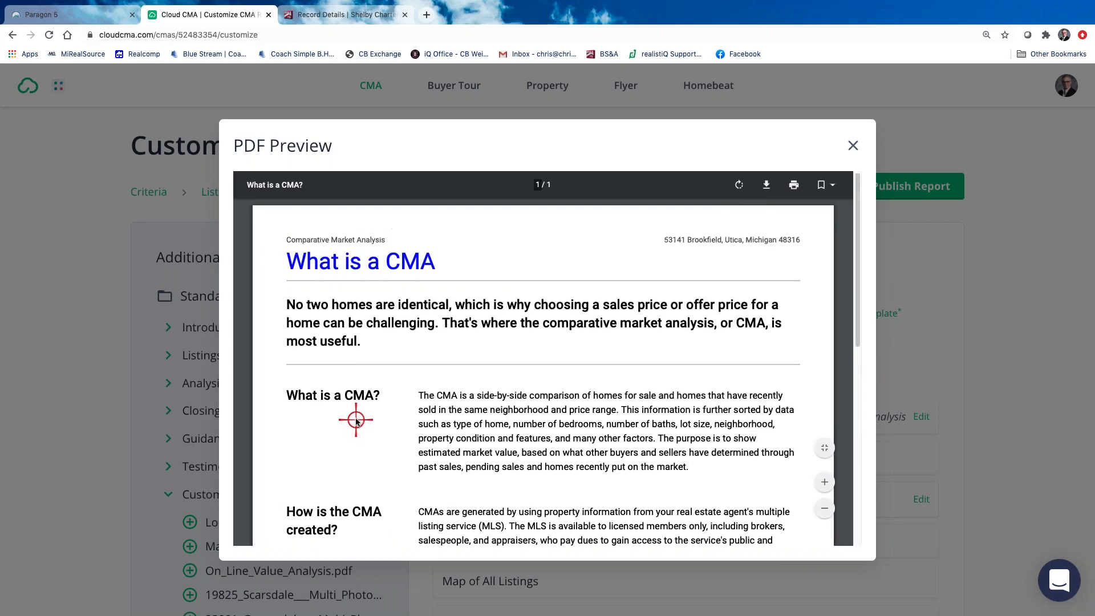
click(854, 143)
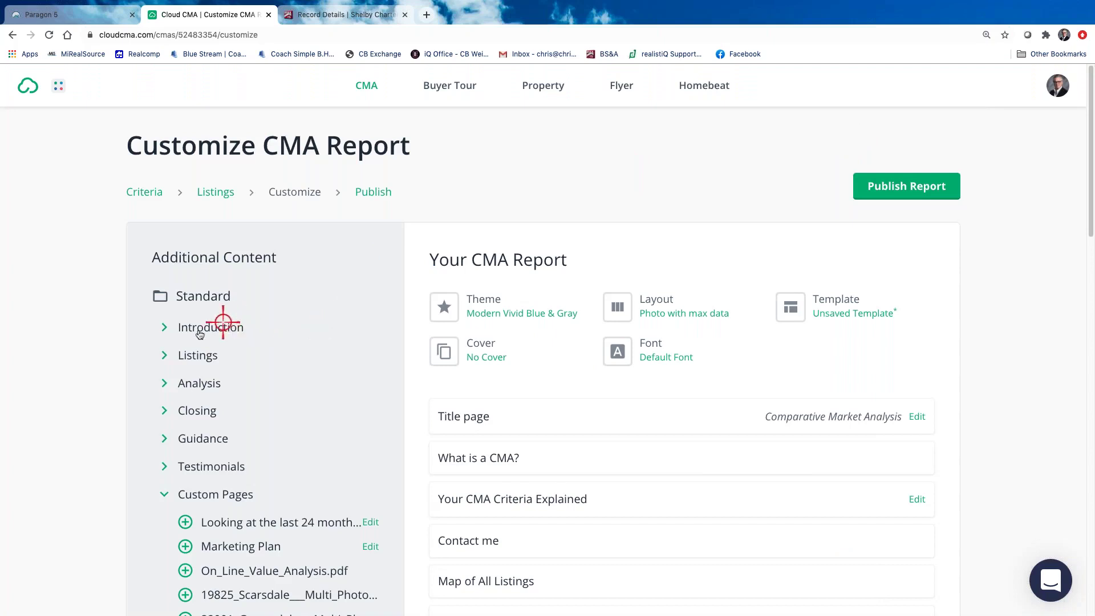
Glance at the available Introduction pages and reposition a page lower in the report list
click(168, 329)
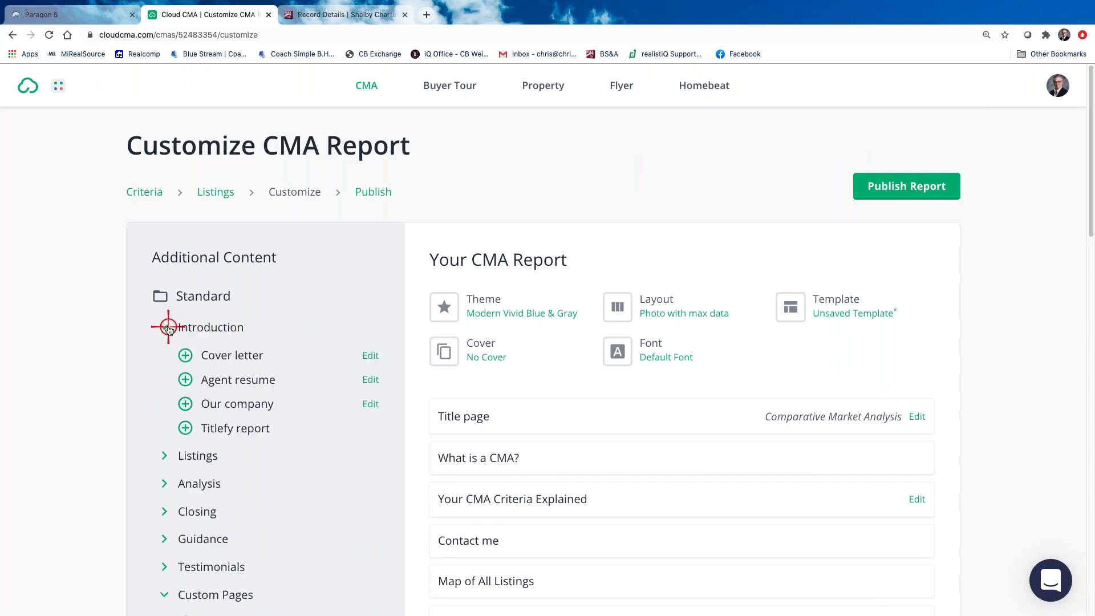
click(169, 328)
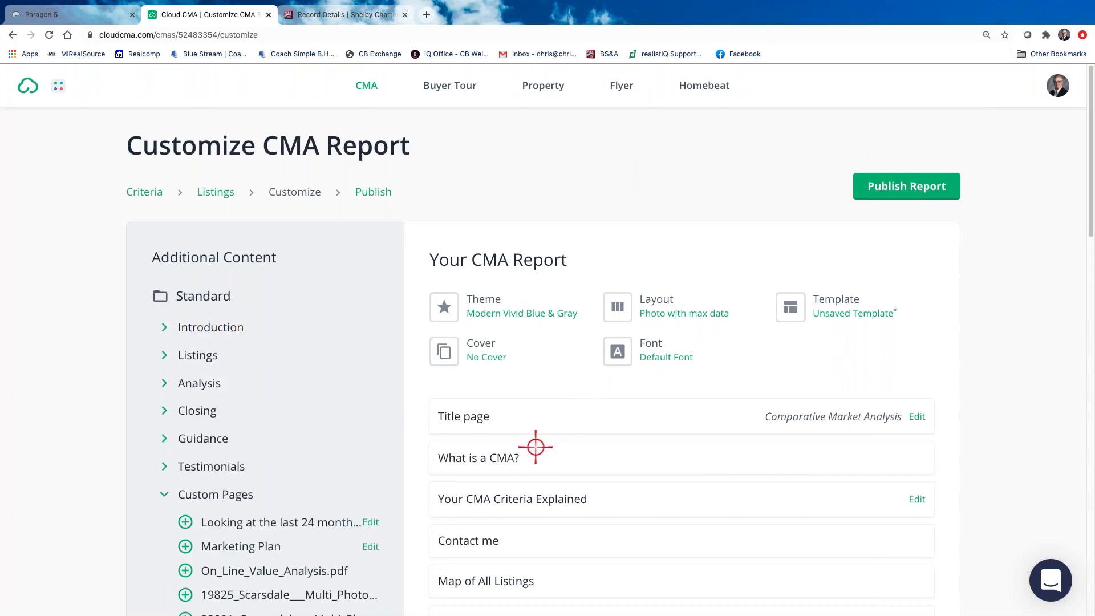
mouse_move(541, 467)
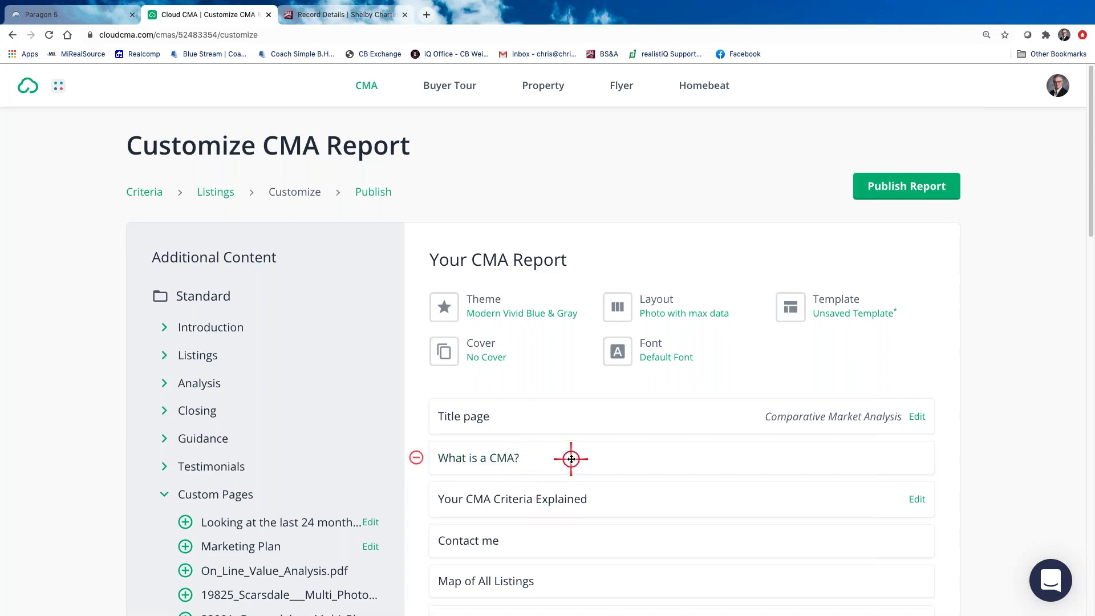
scroll(571, 459, down, 3)
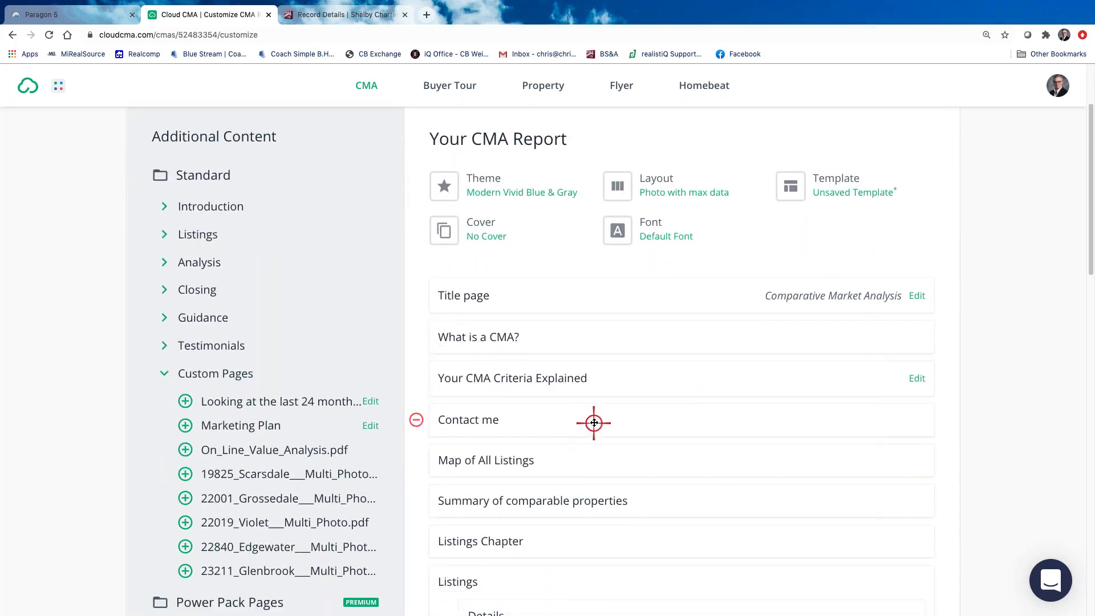
drag(594, 423, 586, 490)
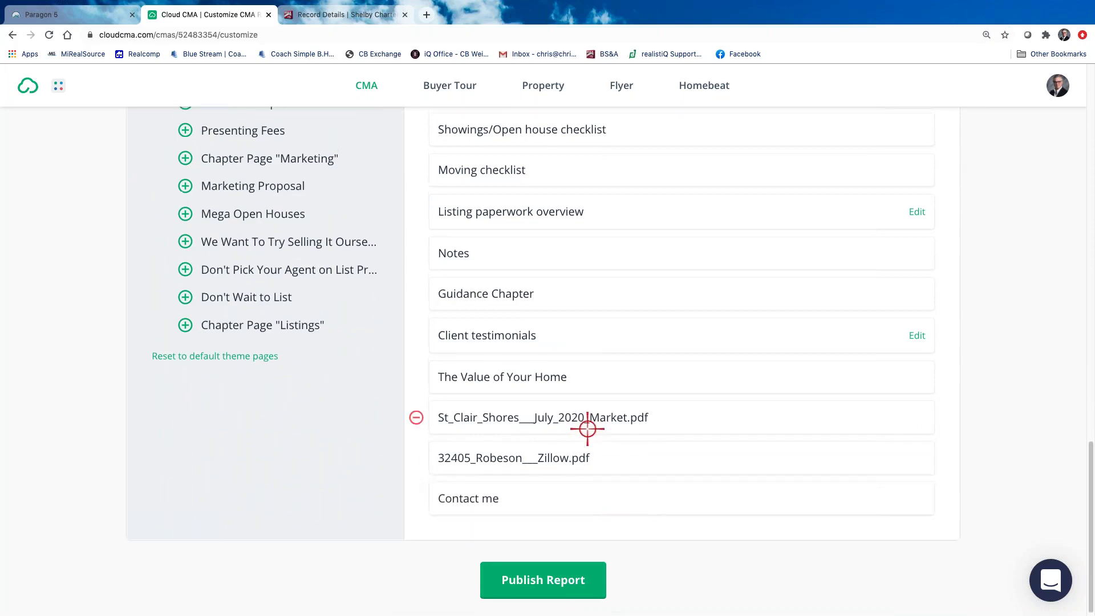
scroll(586, 428, up, 1)
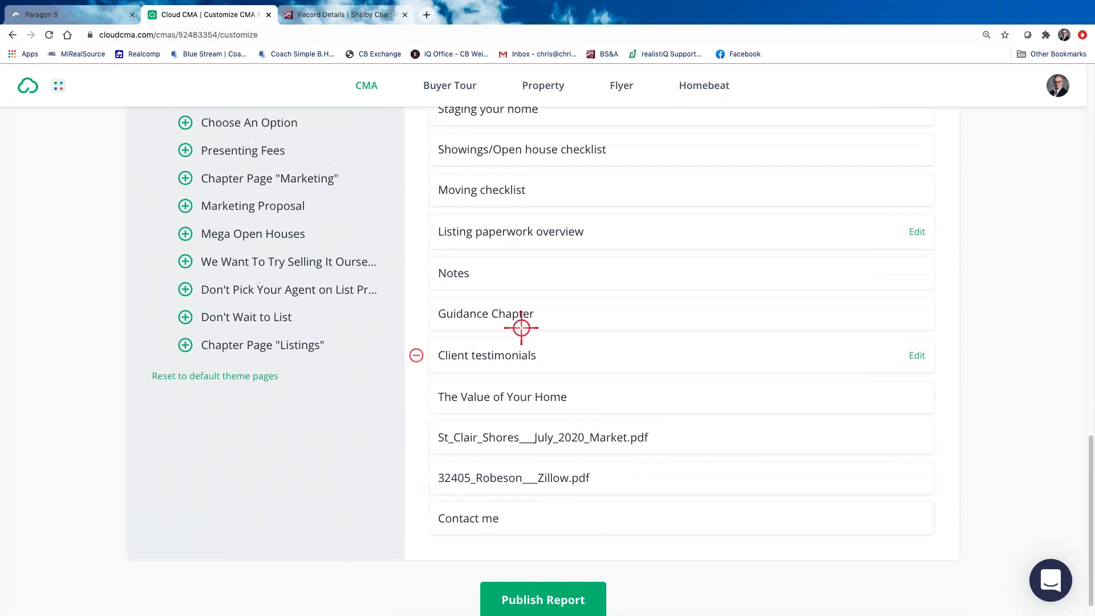
Remove Client testimonials, Guidance Chapter, Notes, Listing paperwork overview, Showings/Open house checklist, Staging your home and Moving checklist
click(415, 351)
click(416, 332)
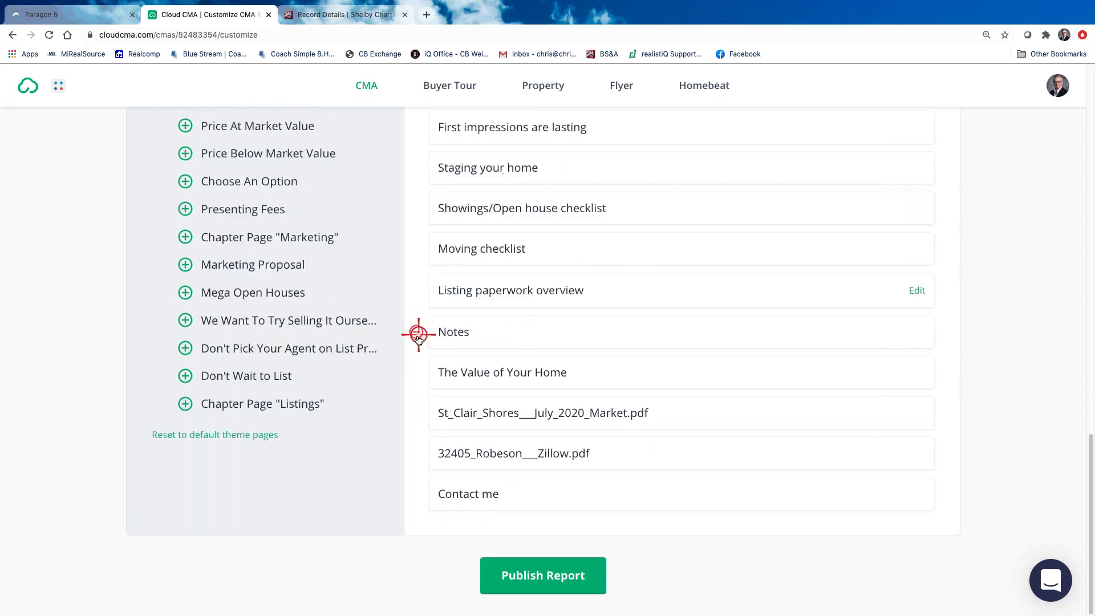
click(415, 335)
click(416, 333)
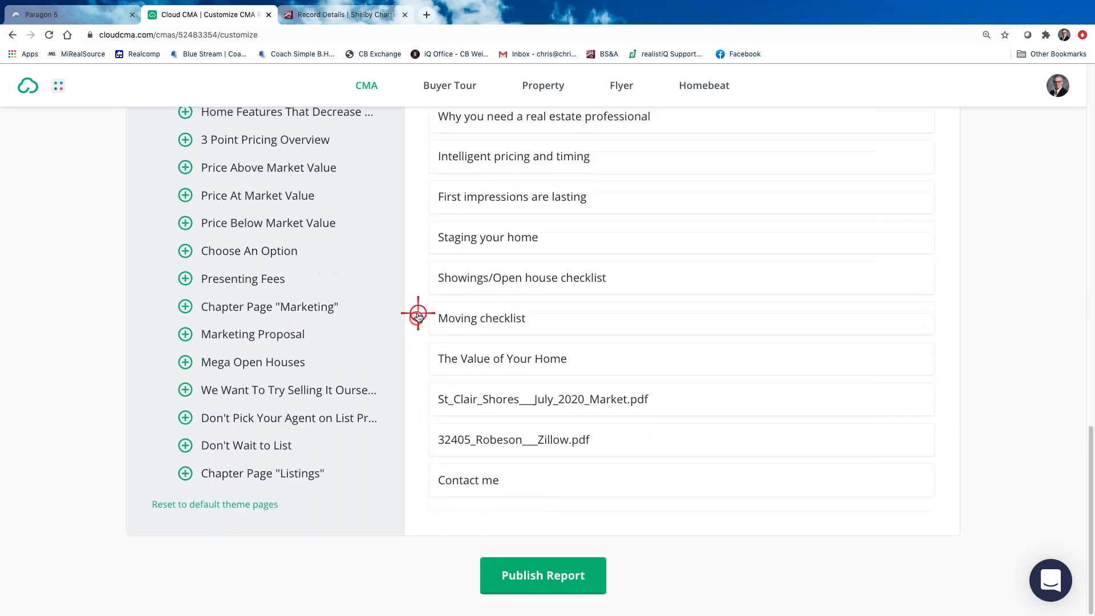
click(416, 281)
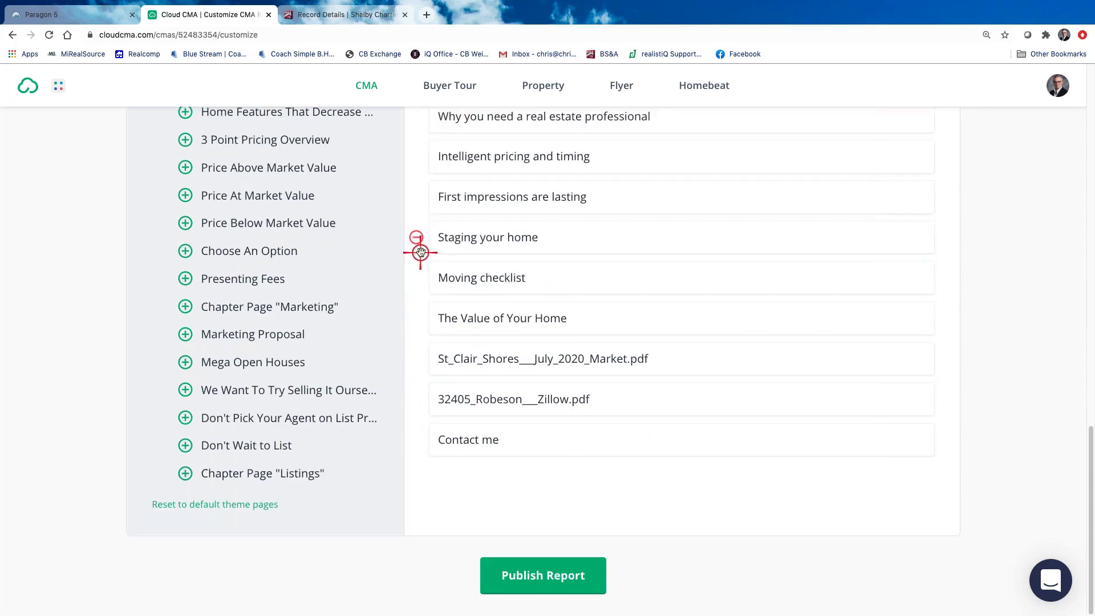
click(415, 243)
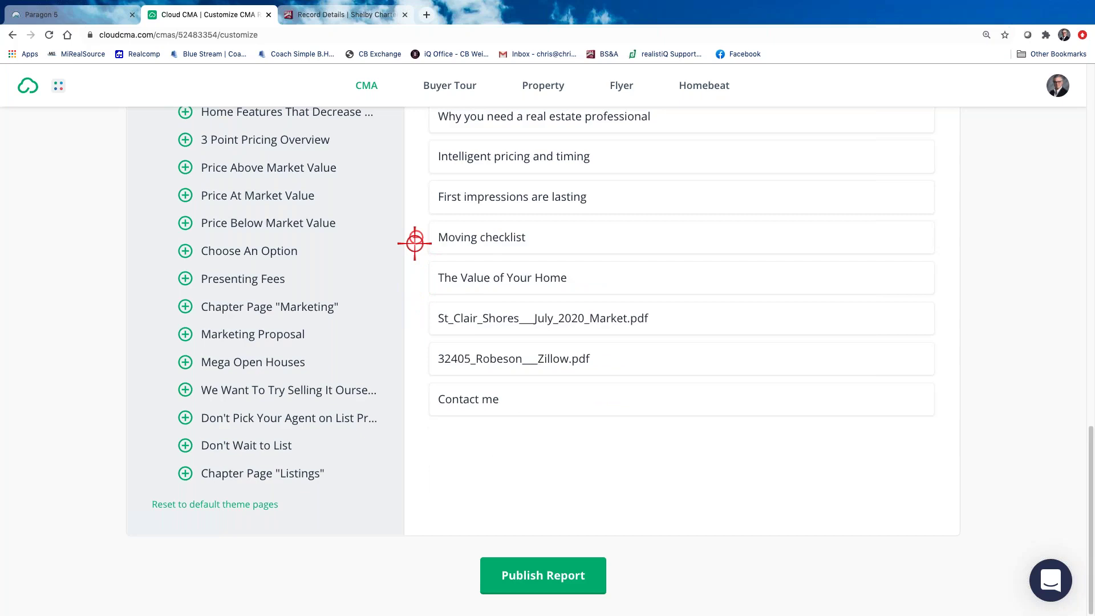
click(419, 242)
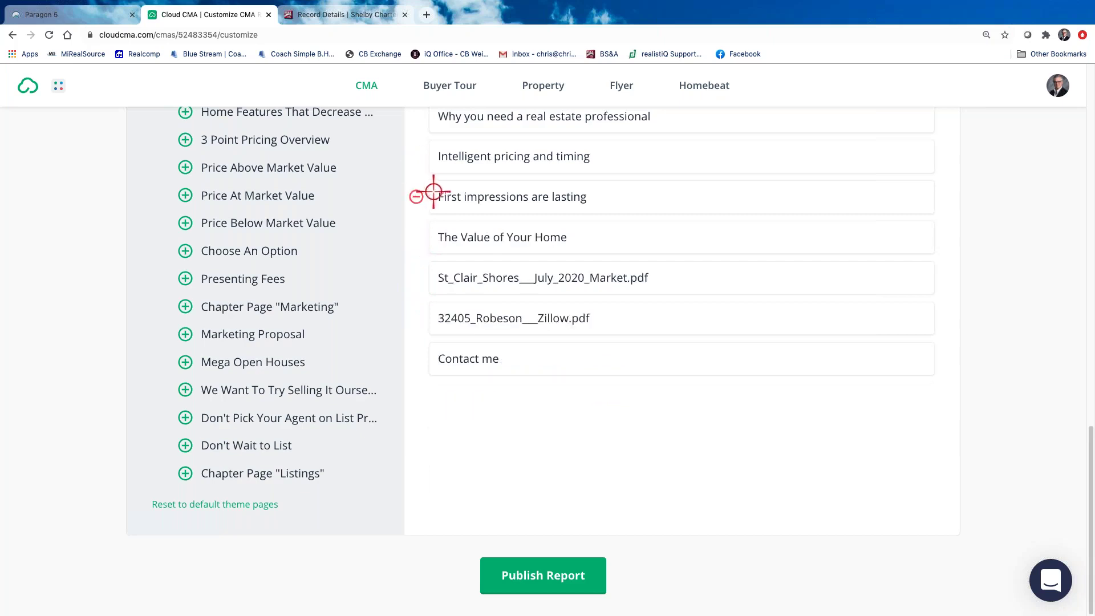
scroll(431, 193, up, 2)
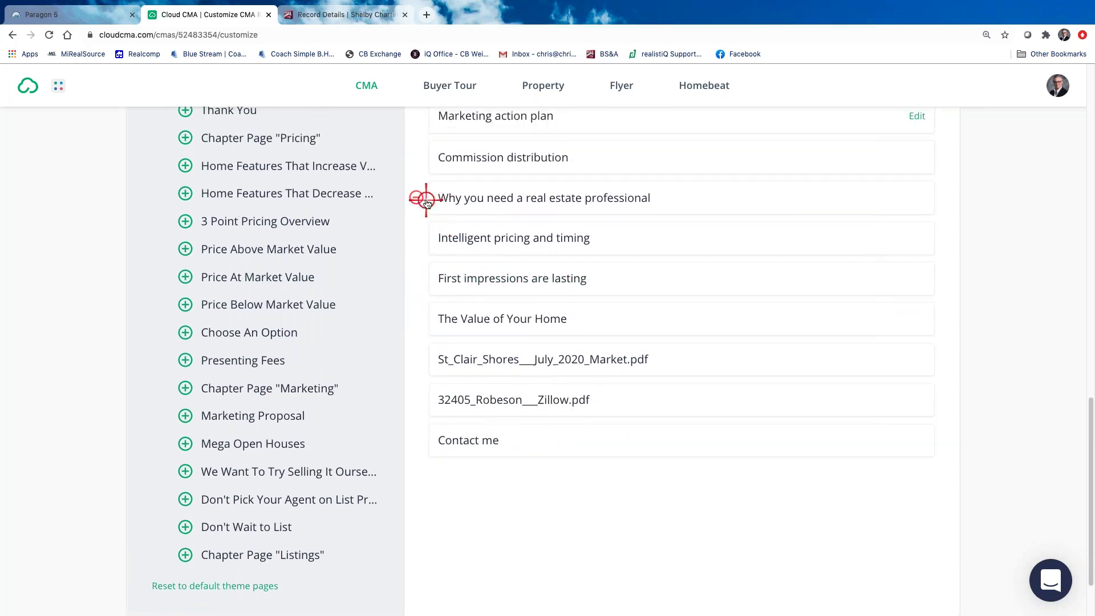
click(579, 201)
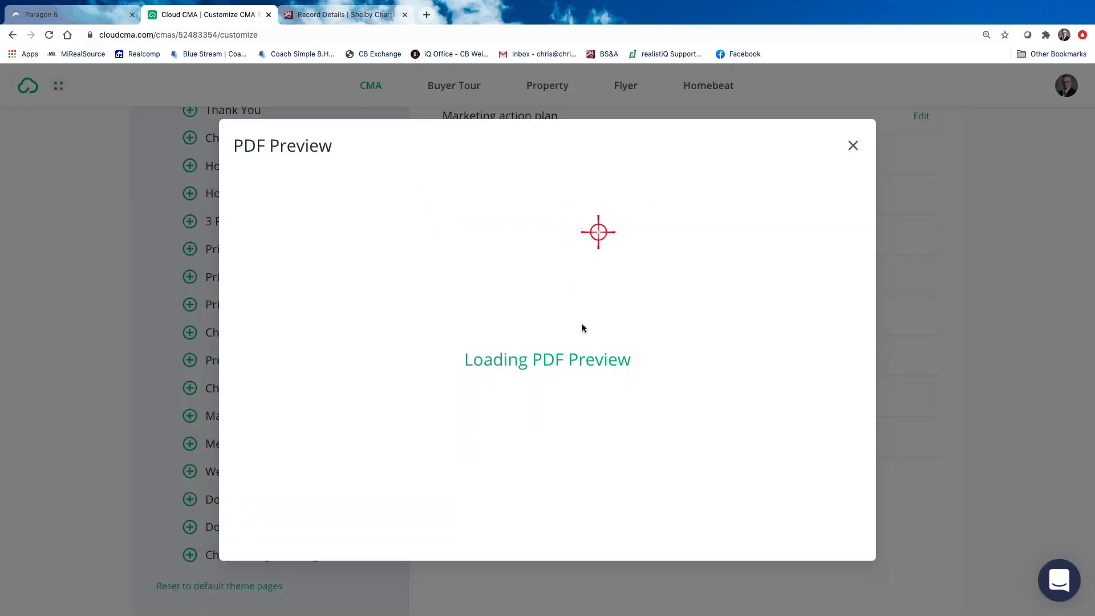
scroll(577, 321, down, 7)
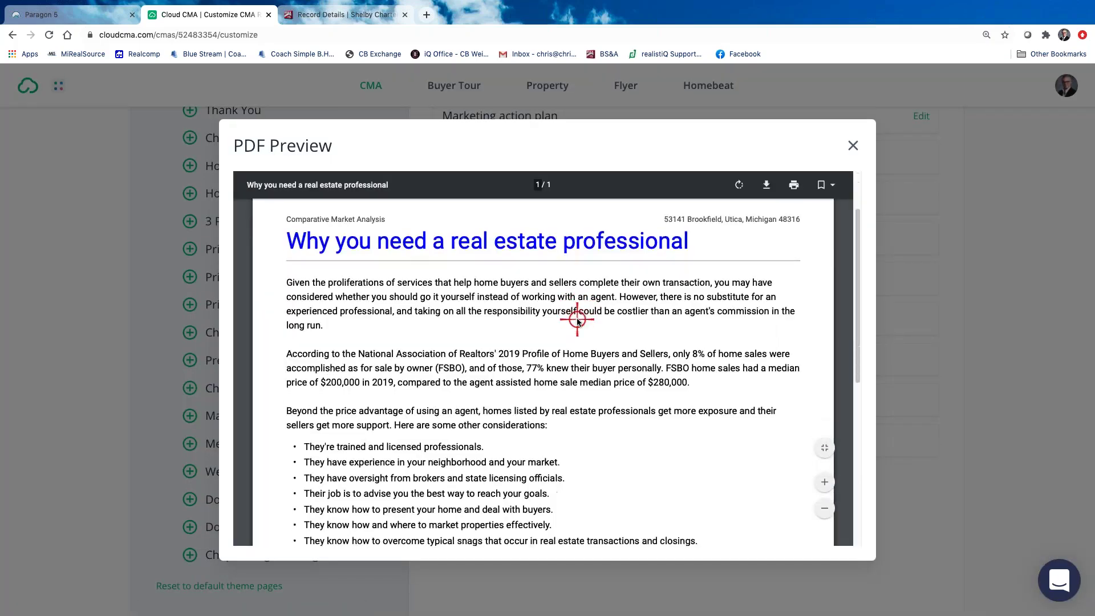
scroll(577, 321, up, 8)
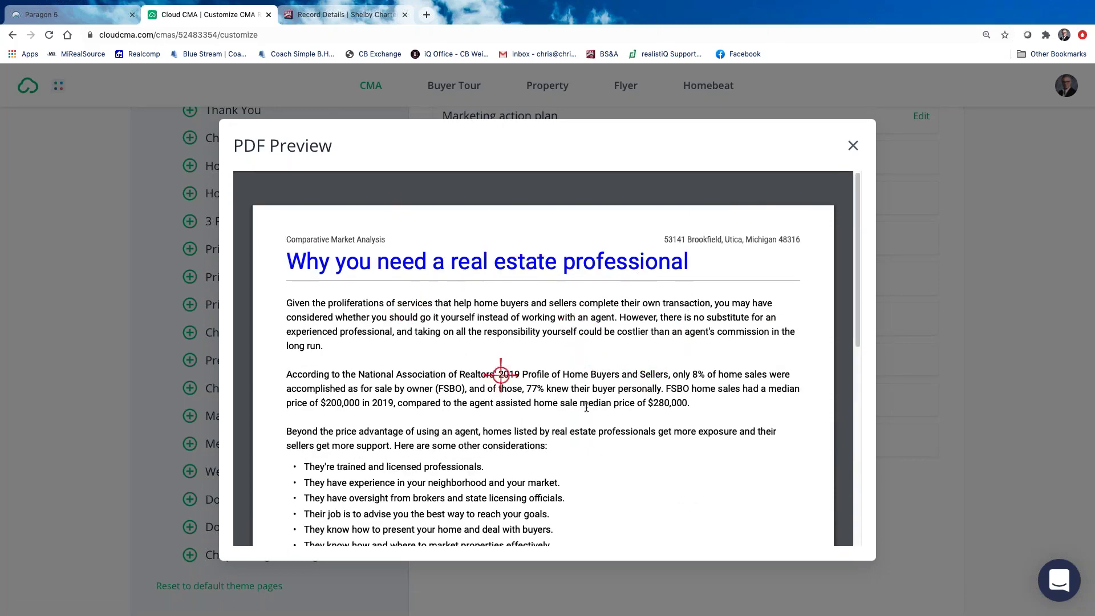
scroll(603, 410, down, 1)
scroll(603, 410, down, 2)
scroll(602, 409, up, 2)
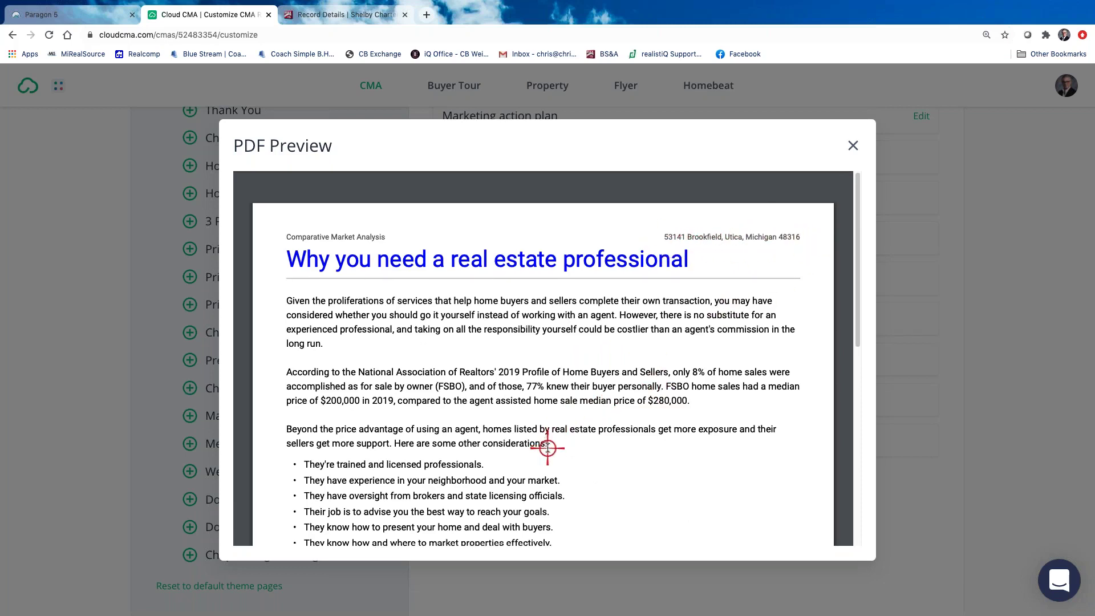
scroll(548, 447, down, 3)
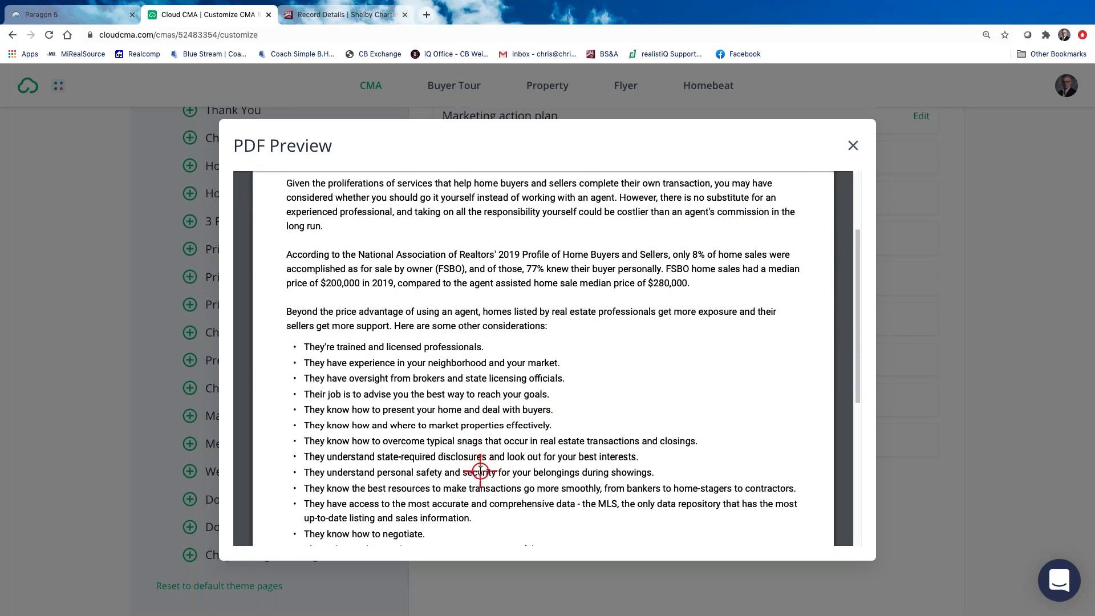
scroll(480, 471, down, 3)
scroll(480, 471, up, 3)
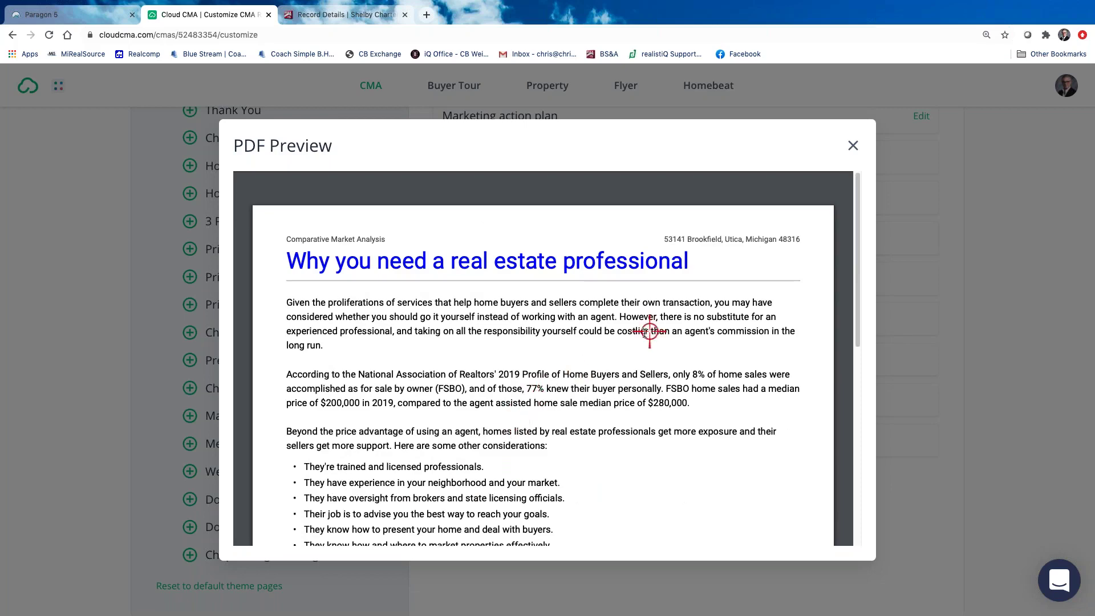
scroll(534, 382, up, 2)
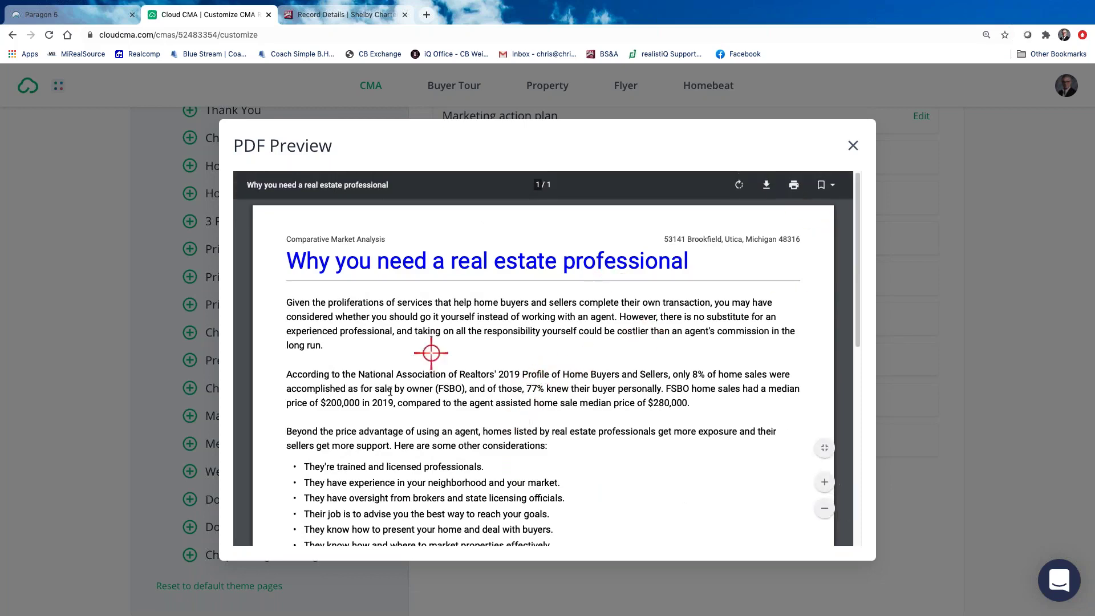
click(854, 144)
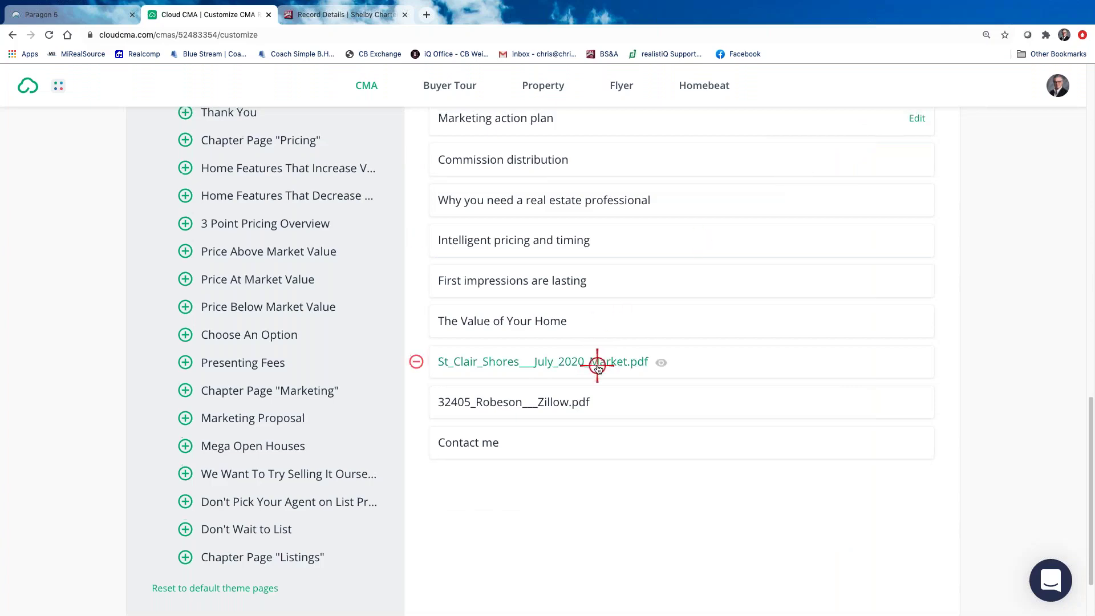
Delete Commission distribution, Marketing action plan, Closing Chapter and Sellers net sheet, then return to the list's top
scroll(598, 366, up, 1)
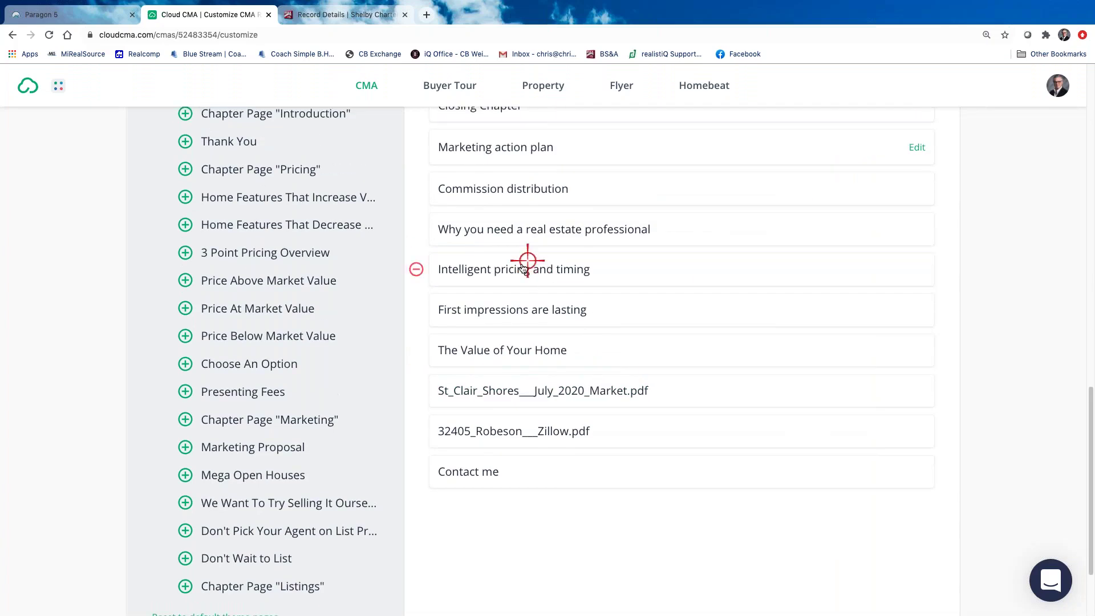
click(415, 190)
scroll(518, 313, up, 4)
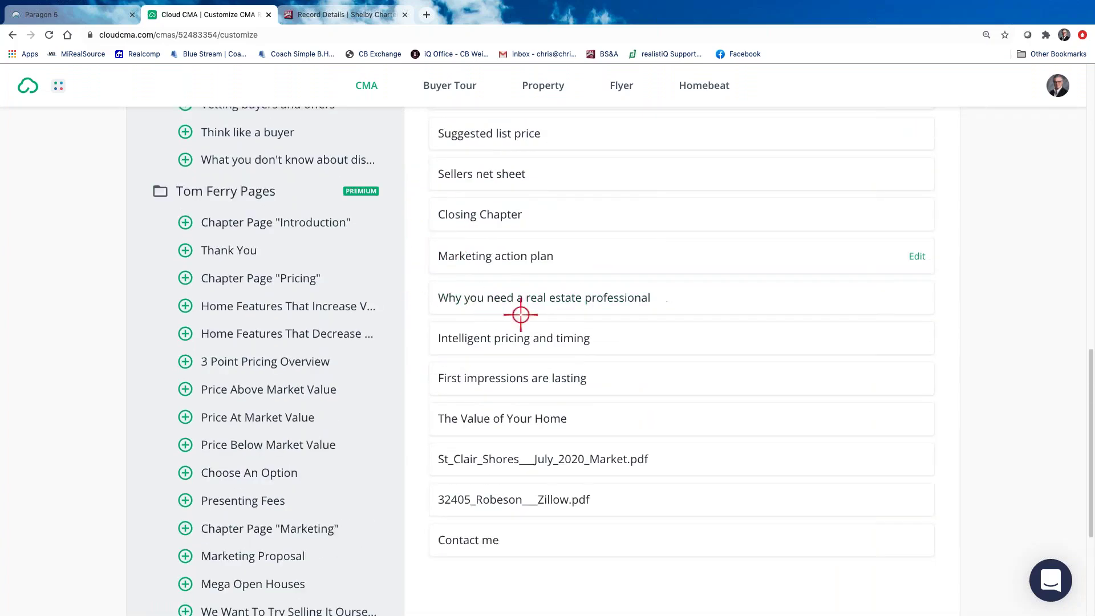
click(415, 255)
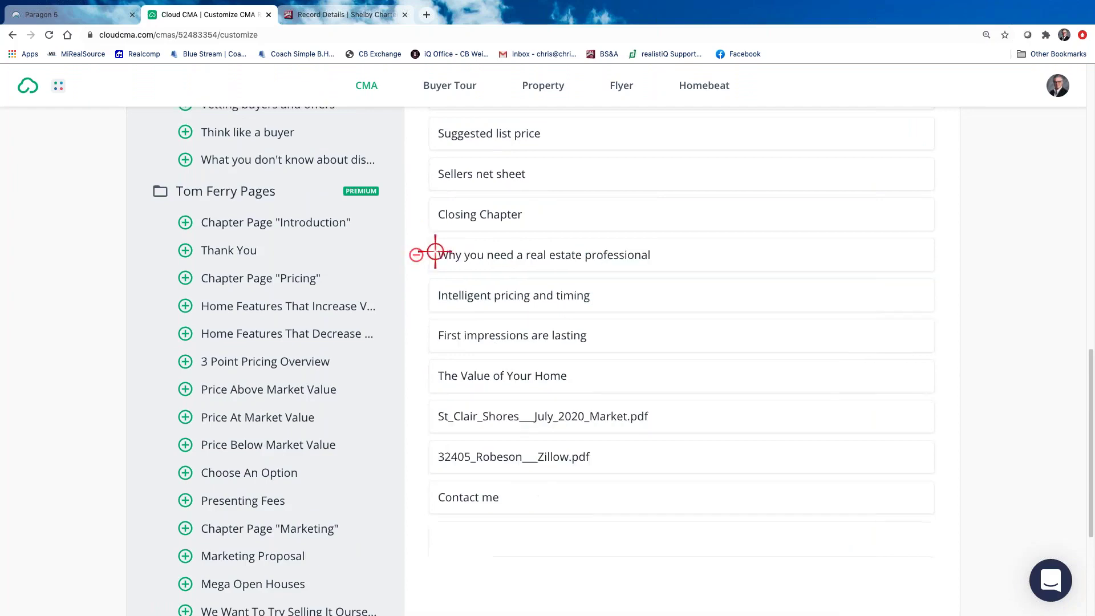
click(415, 215)
click(417, 180)
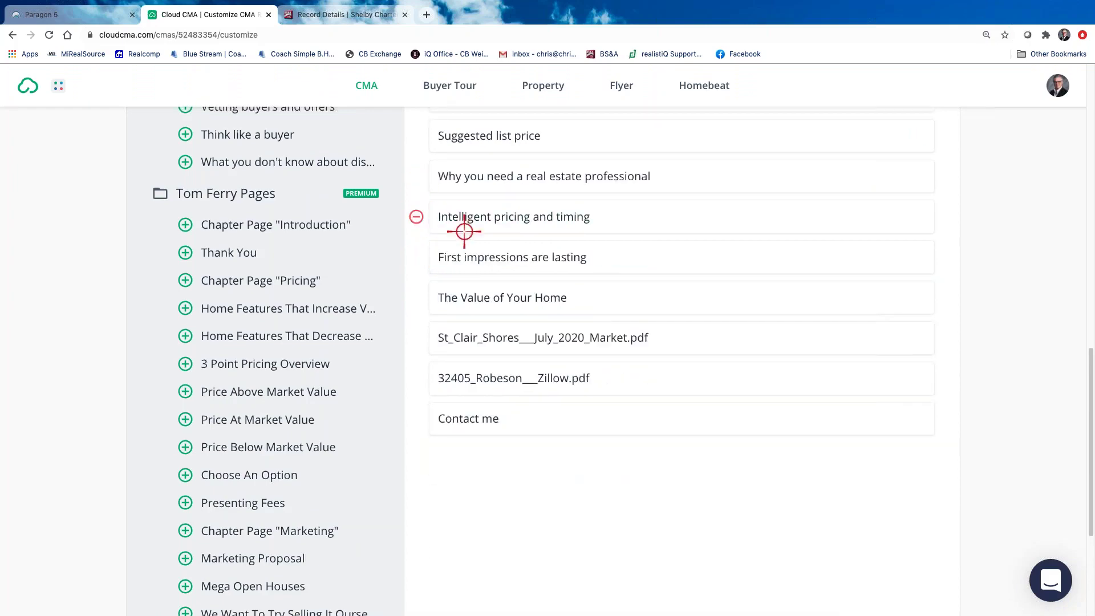
scroll(460, 227, up, 5)
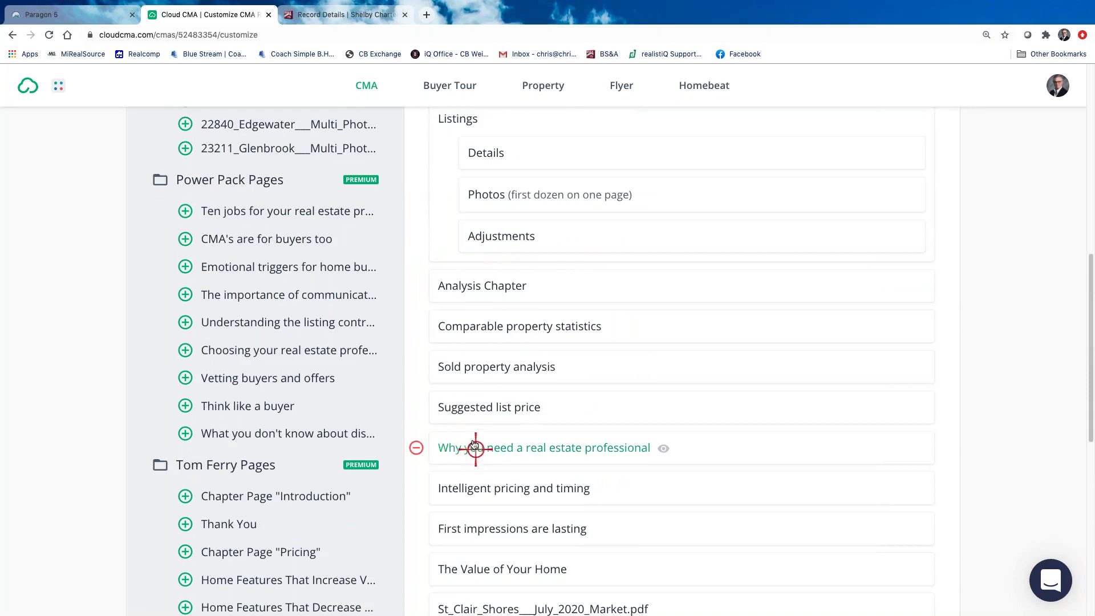
scroll(459, 420, up, 2)
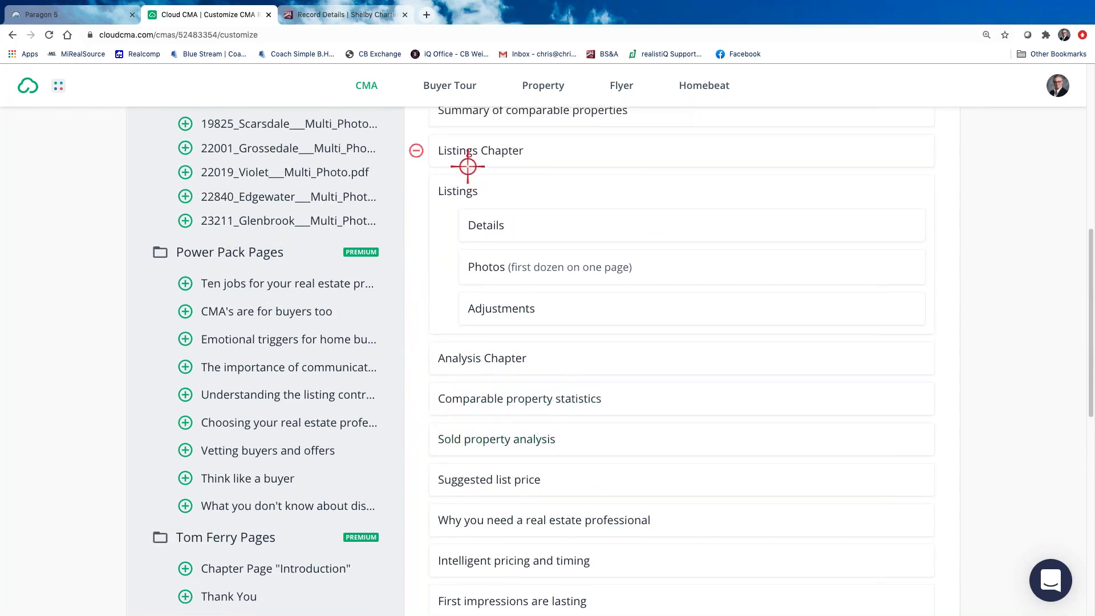
scroll(448, 220, up, 3)
scroll(656, 372, up, 1)
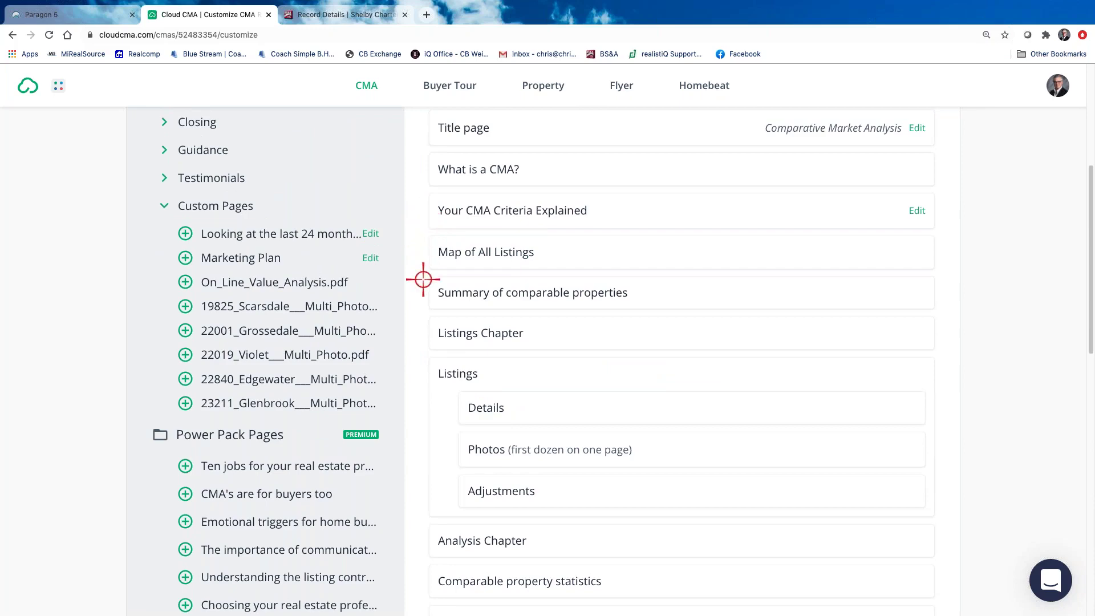
scroll(737, 419, down, 5)
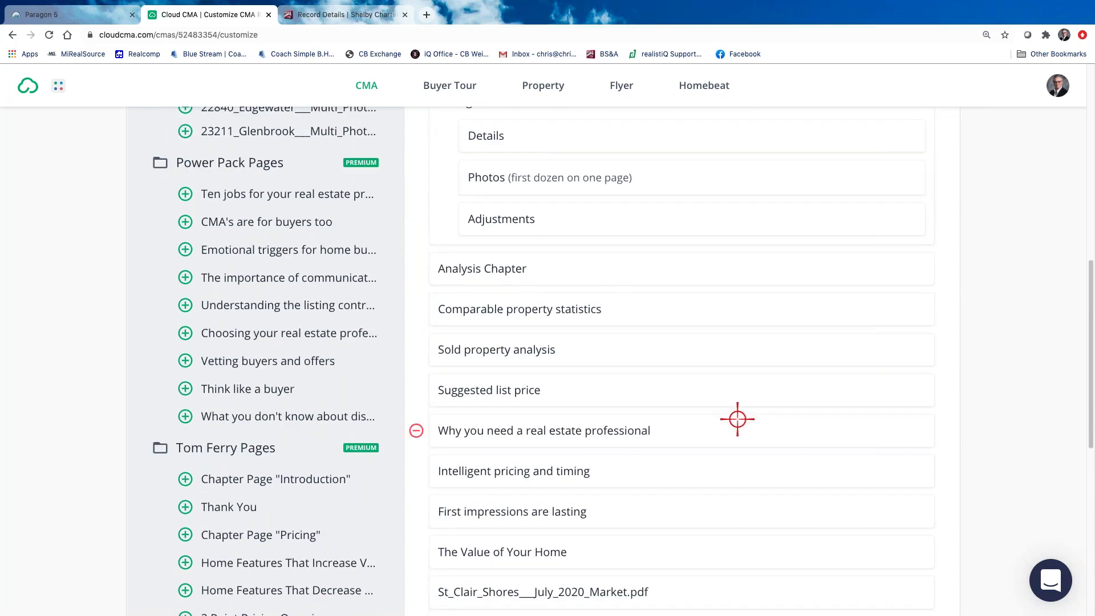
scroll(733, 406, up, 10)
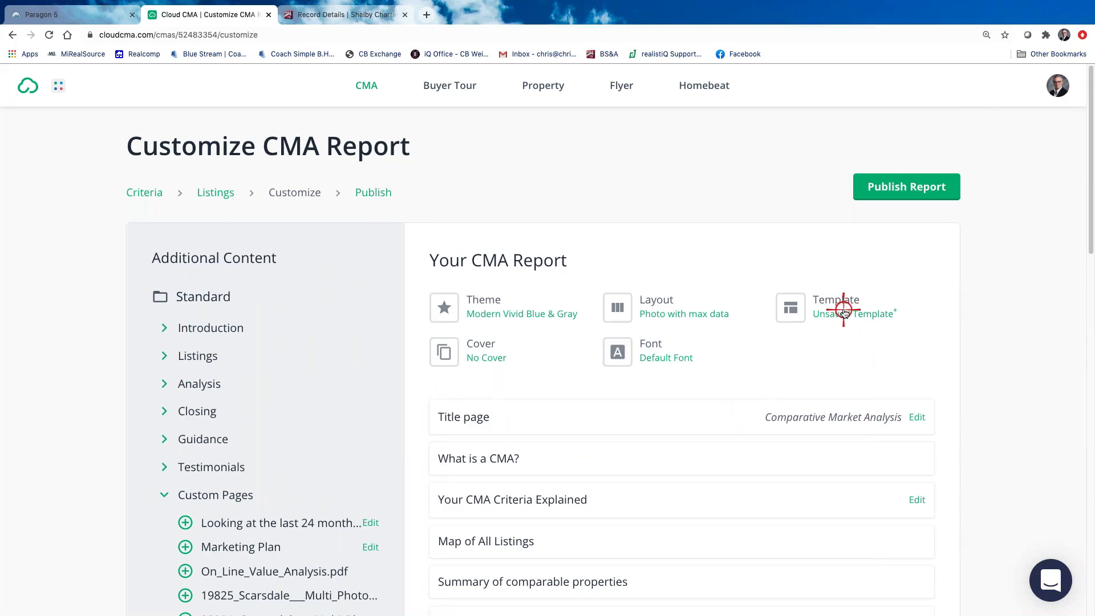
Save the current 20 pages as a new template named for the clients and apply it
click(844, 311)
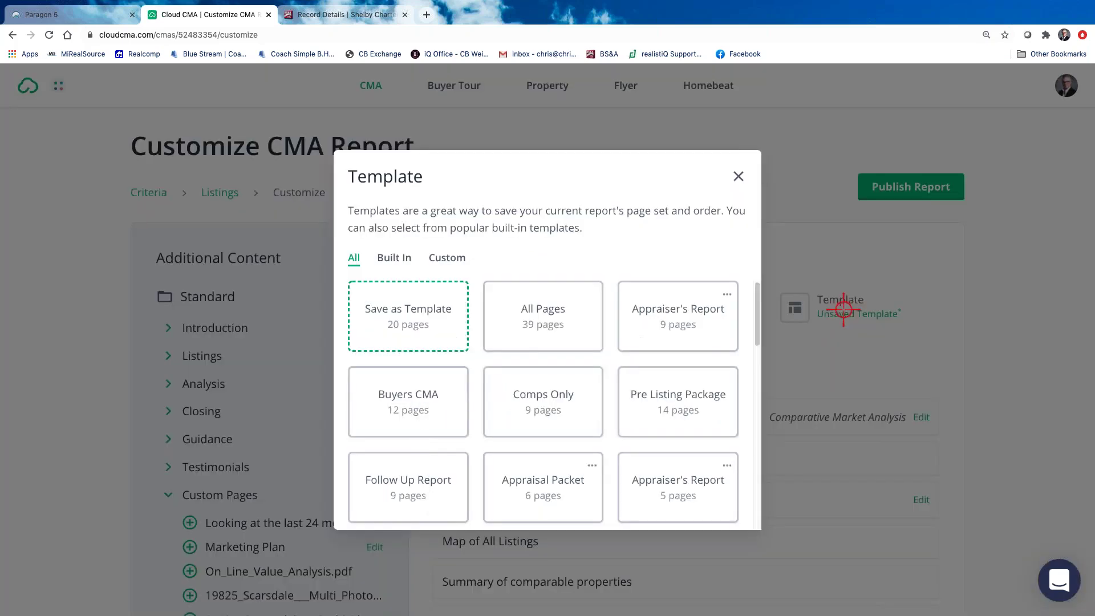
click(408, 312)
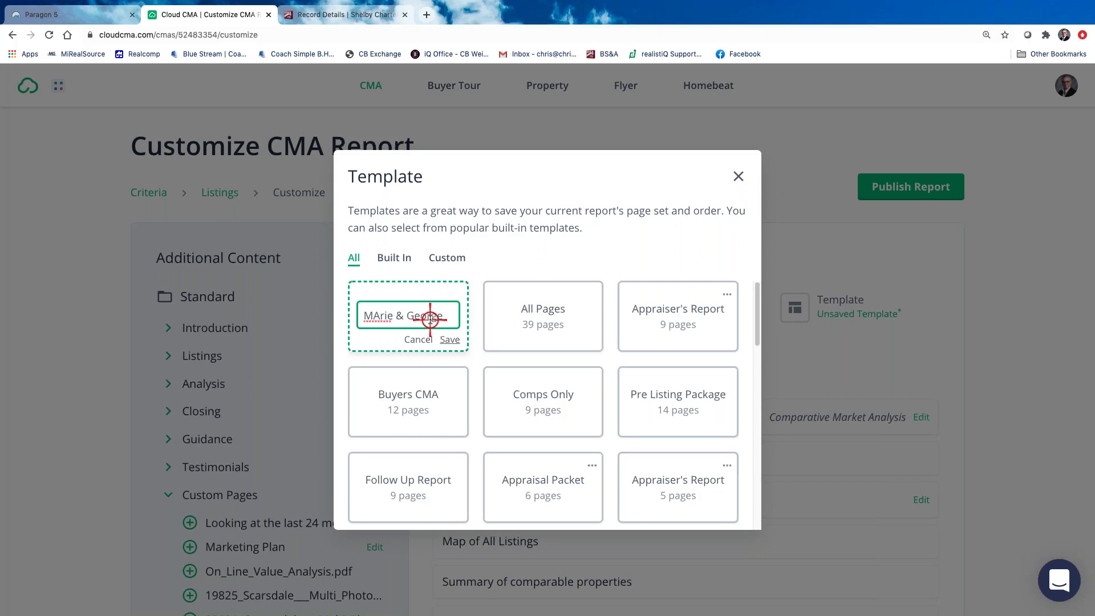
click(383, 316)
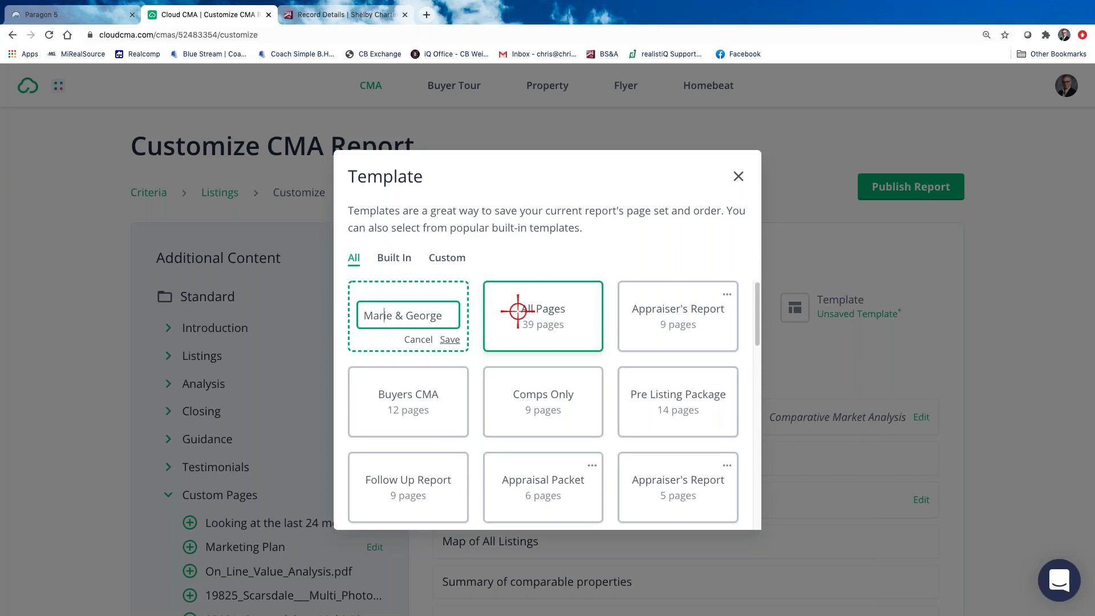
click(451, 338)
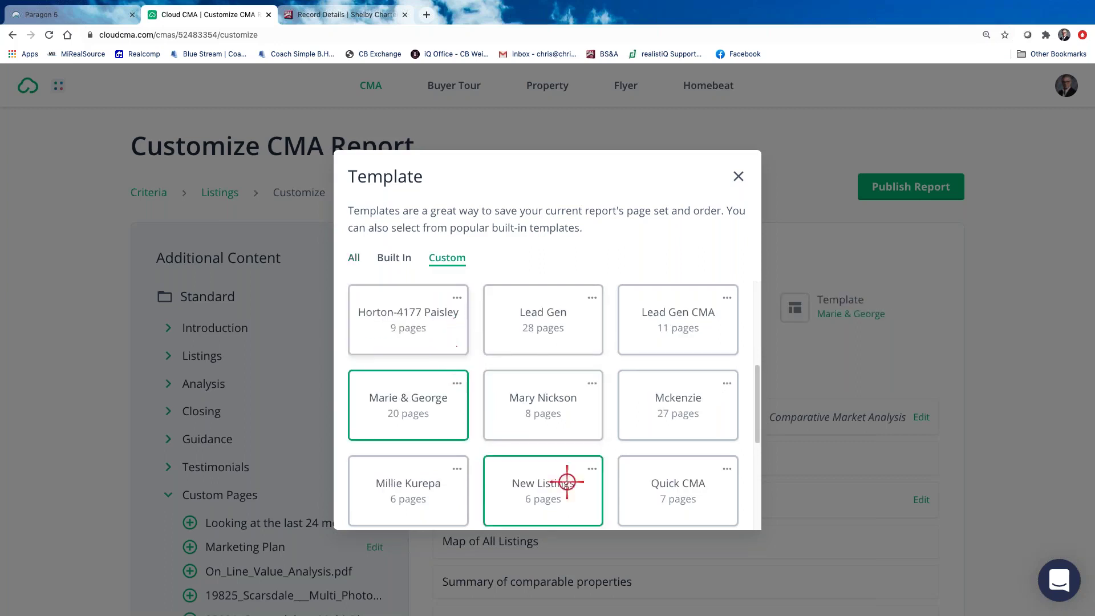
scroll(567, 482, down, 5)
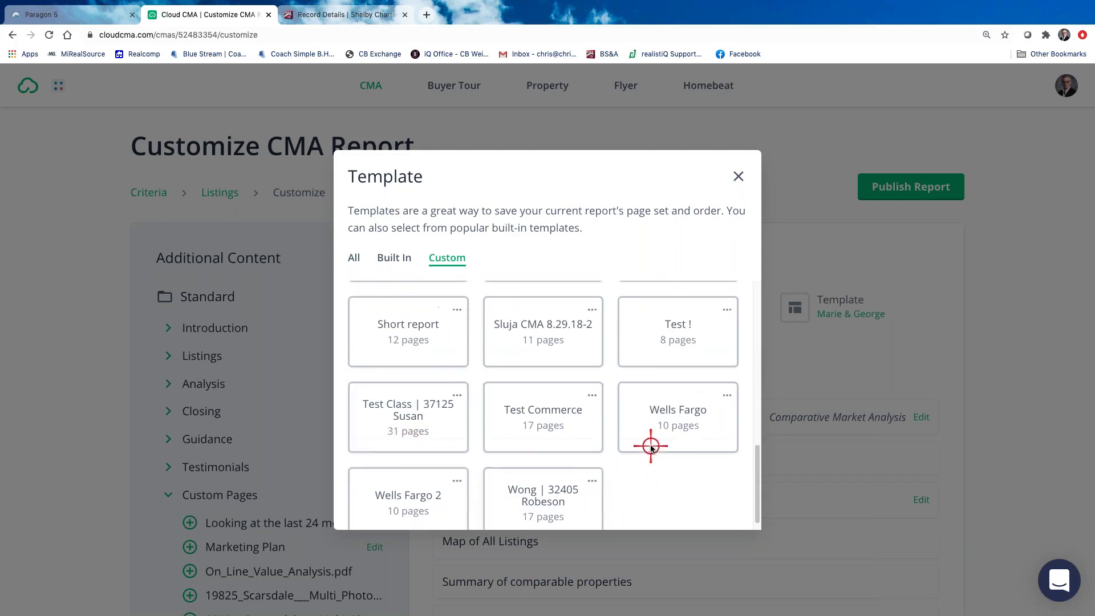
scroll(620, 450, up, 2)
scroll(596, 450, up, 4)
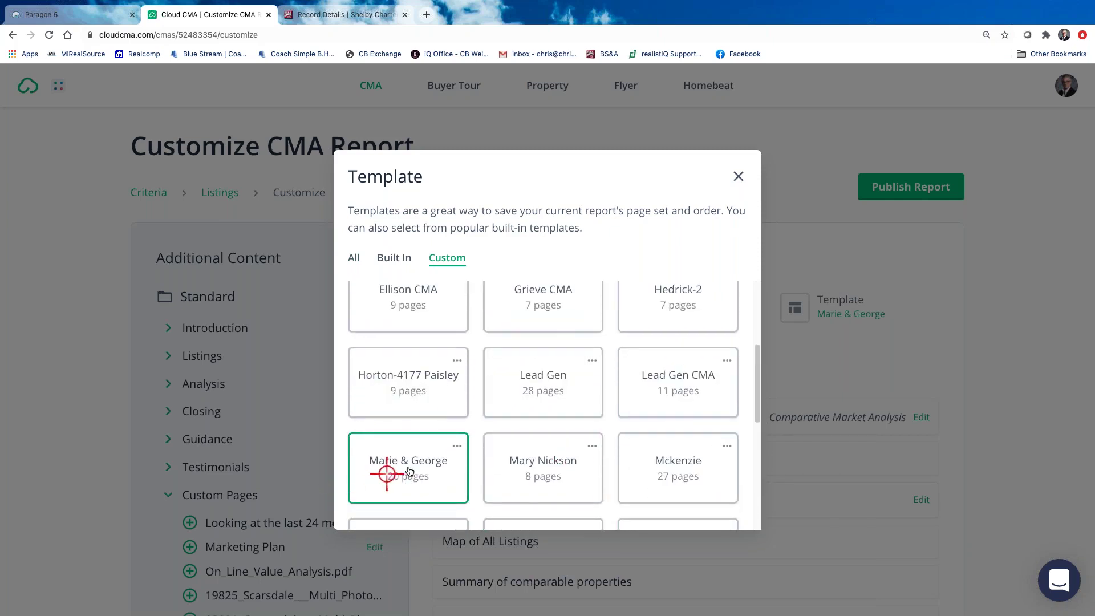
click(409, 468)
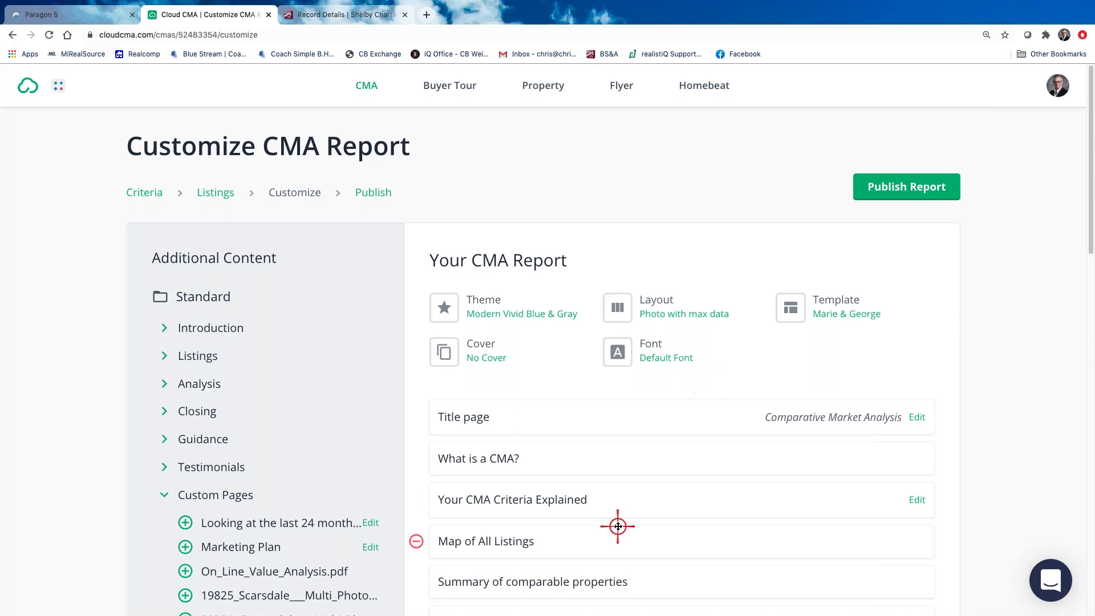
Scroll through the report's page list and reopen the template chooser
scroll(617, 524, down, 7)
scroll(618, 523, down, 3)
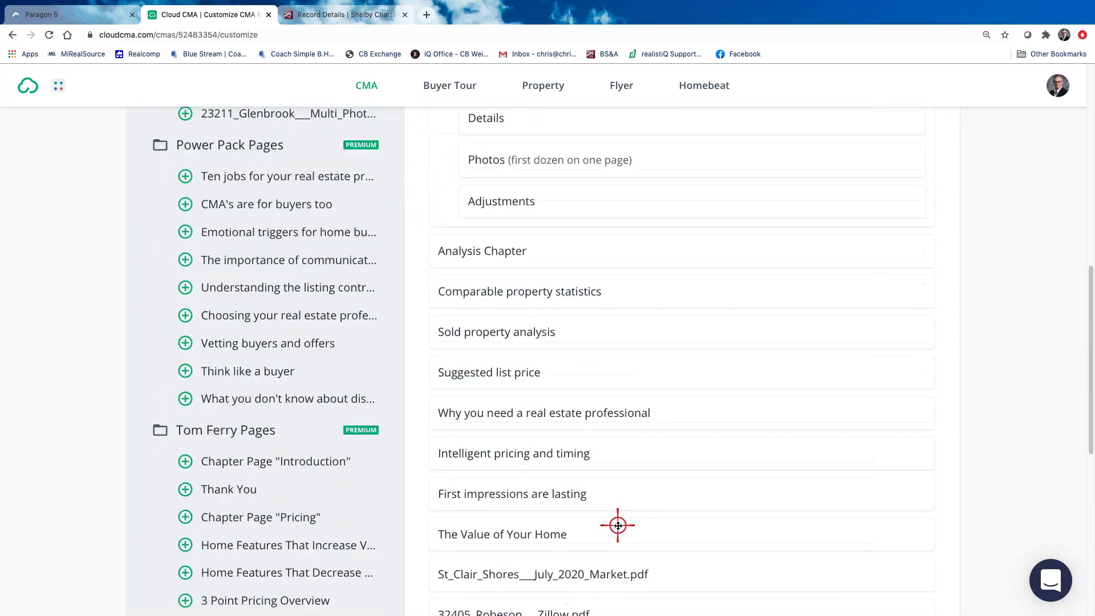
scroll(639, 502, up, 7)
scroll(651, 468, up, 2)
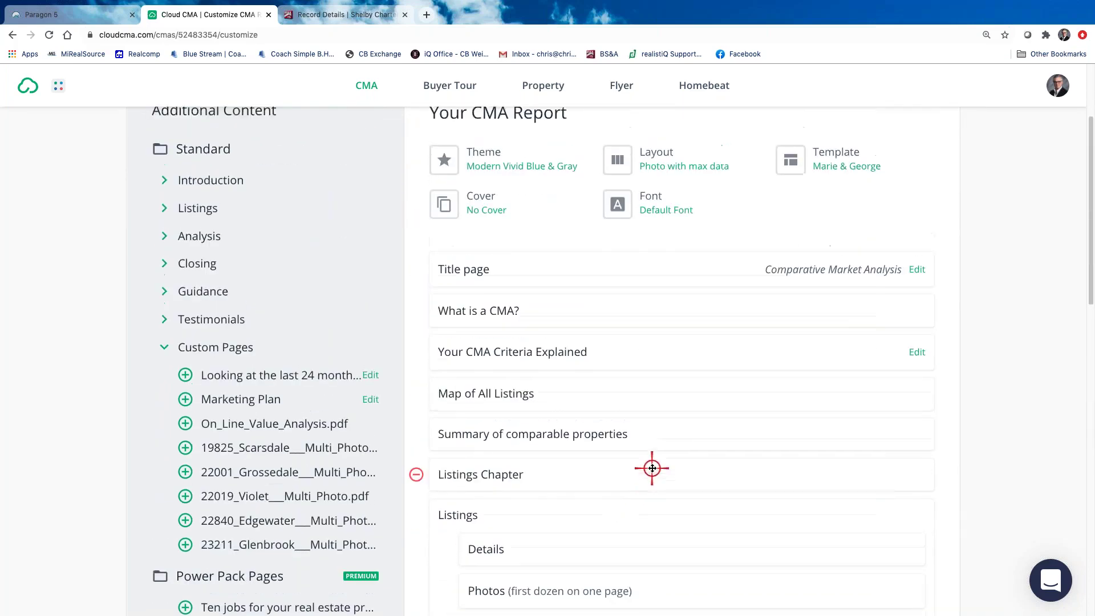
scroll(827, 309, up, 2)
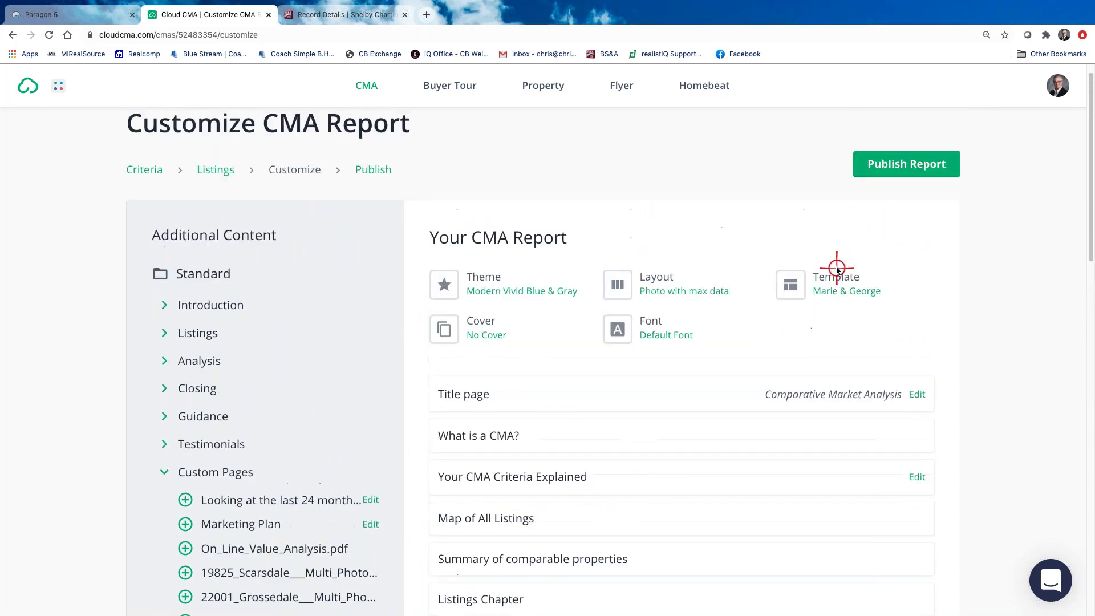
click(845, 308)
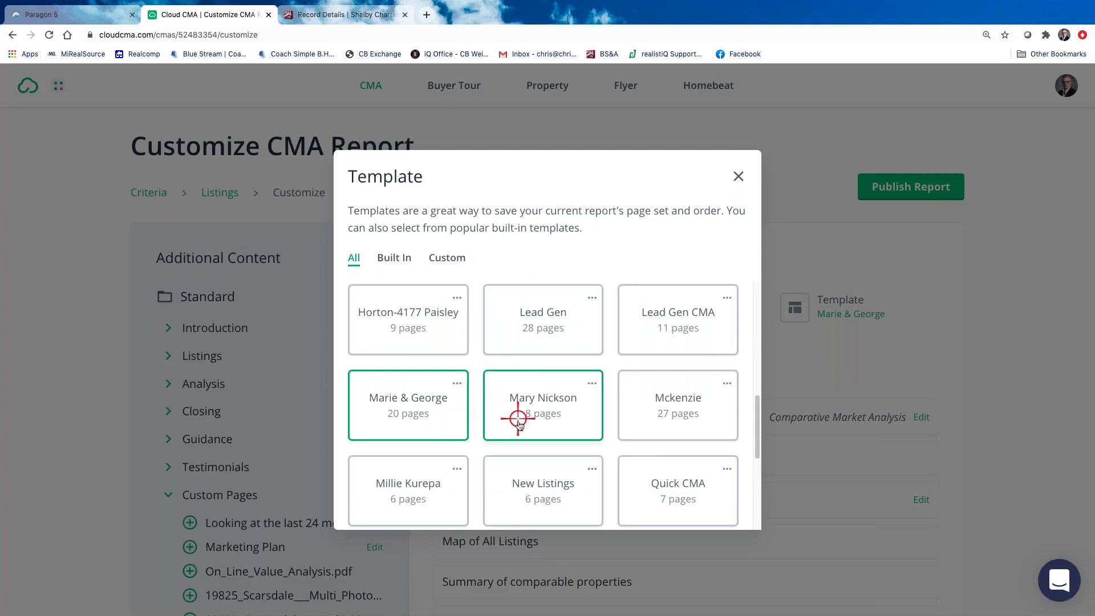
Browse the saved templates and close the chooser, keeping the clients' template unchanged
scroll(578, 451, down, 1)
scroll(578, 451, down, 3)
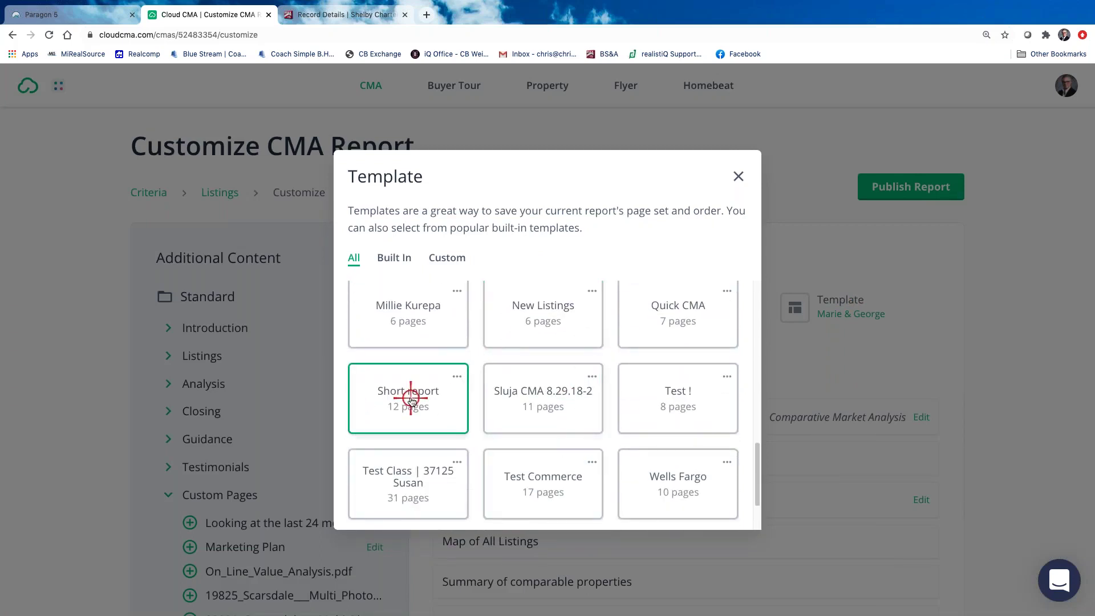
scroll(565, 484, down, 1)
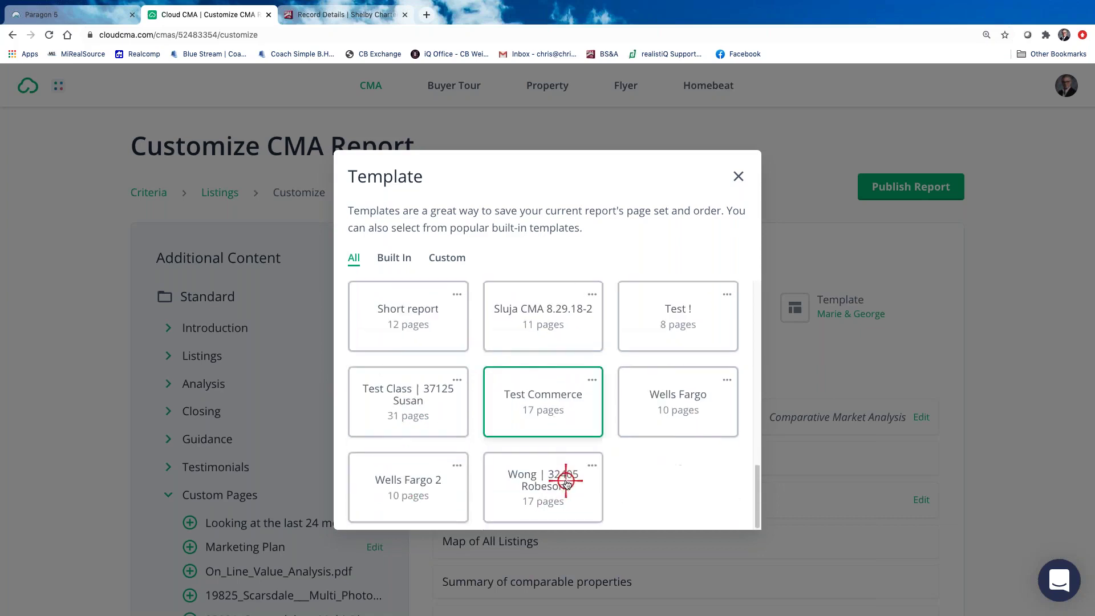
scroll(510, 453, up, 3)
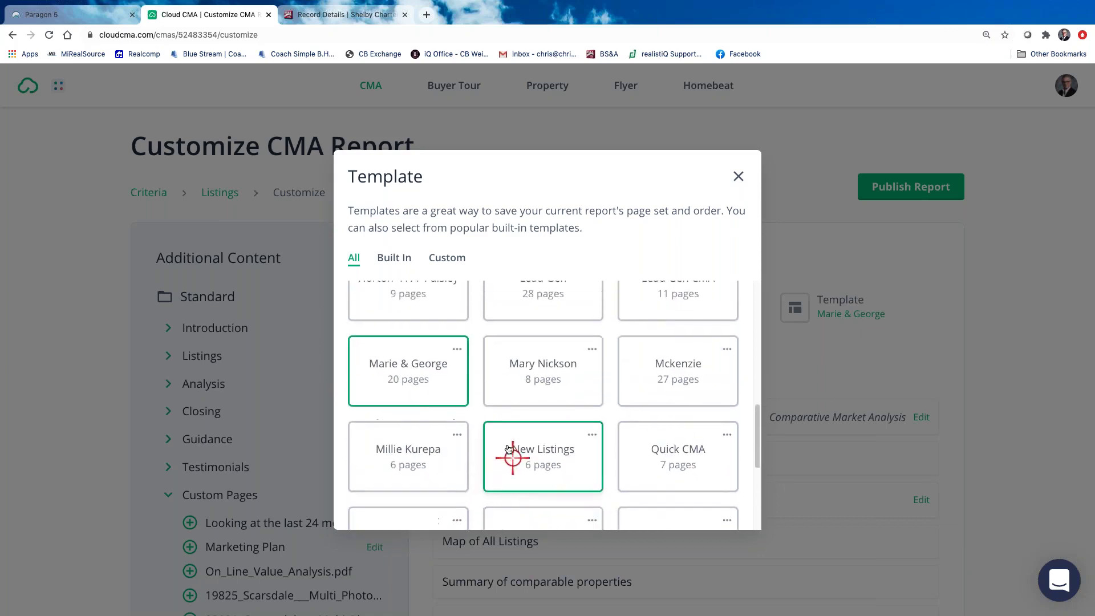
scroll(509, 449, up, 5)
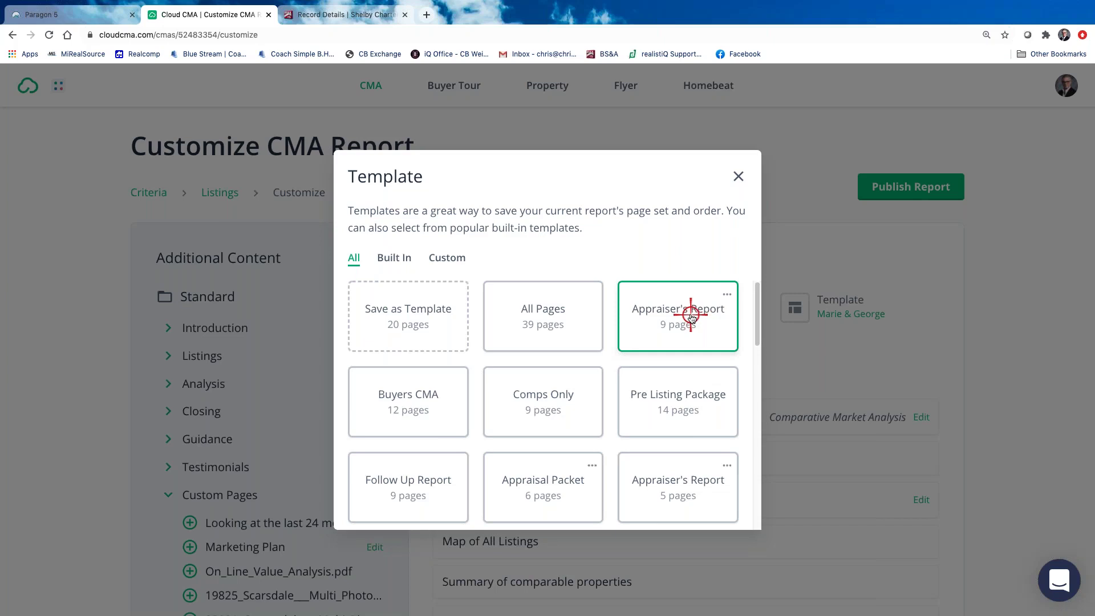
click(735, 175)
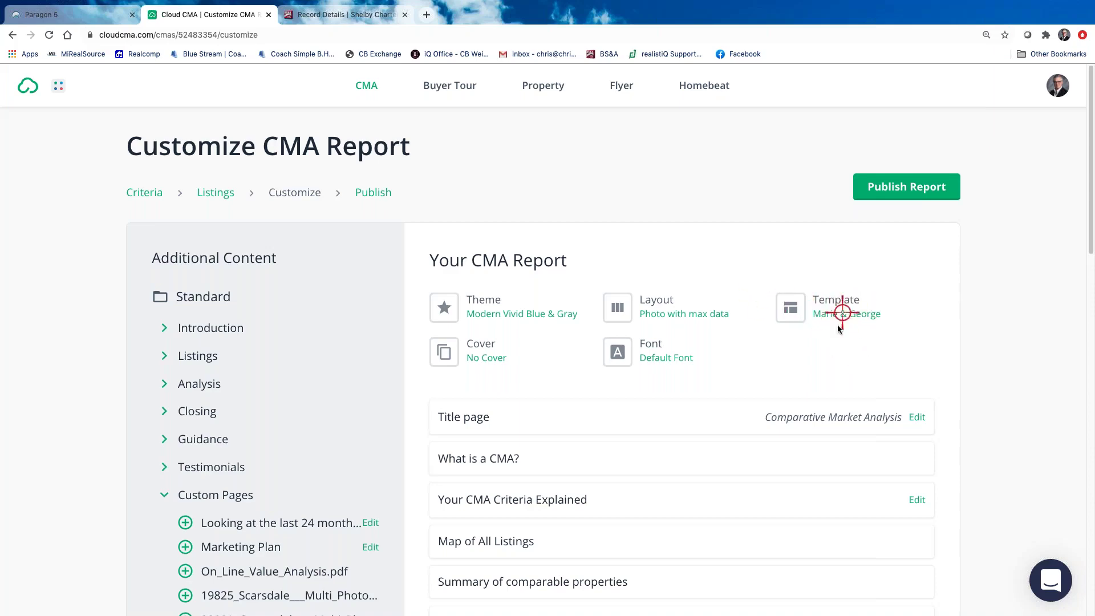
Check the report's page list, then publish the customized CMA report
scroll(857, 335, down, 15)
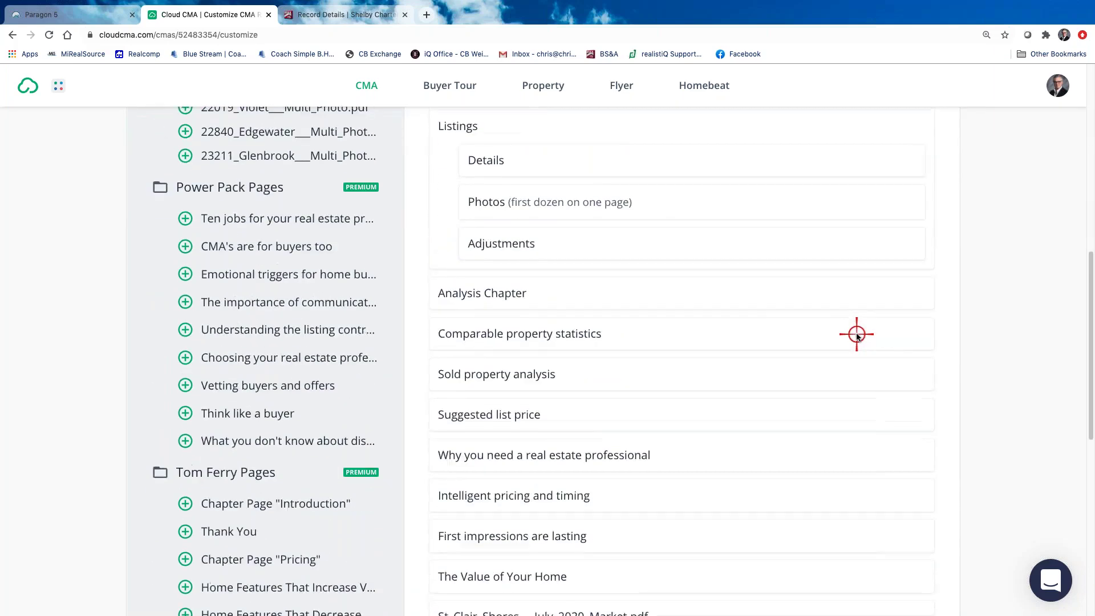
scroll(857, 336, up, 15)
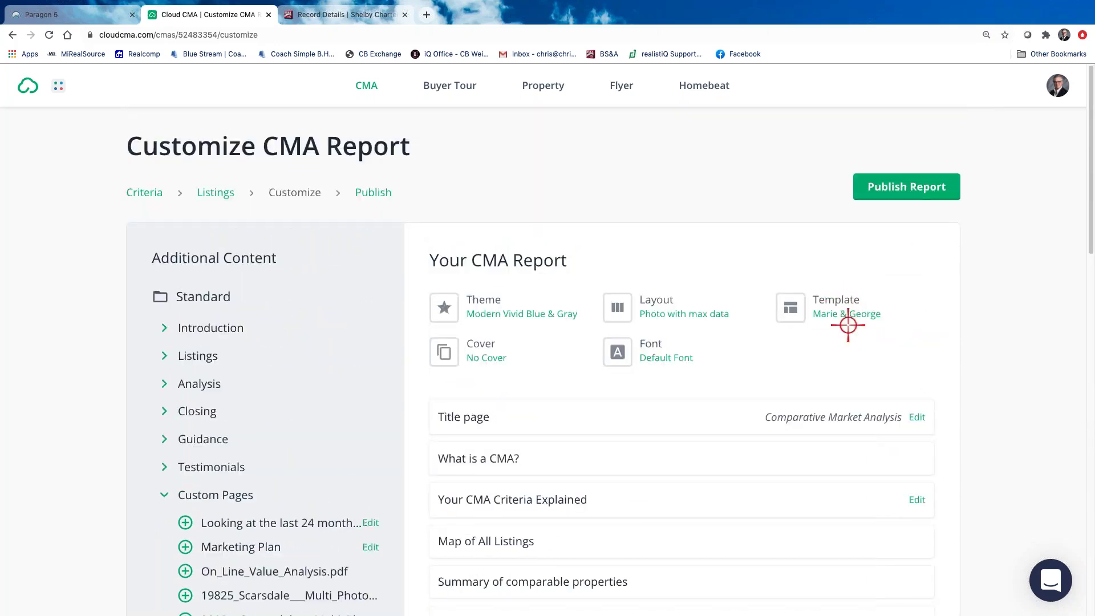
click(905, 185)
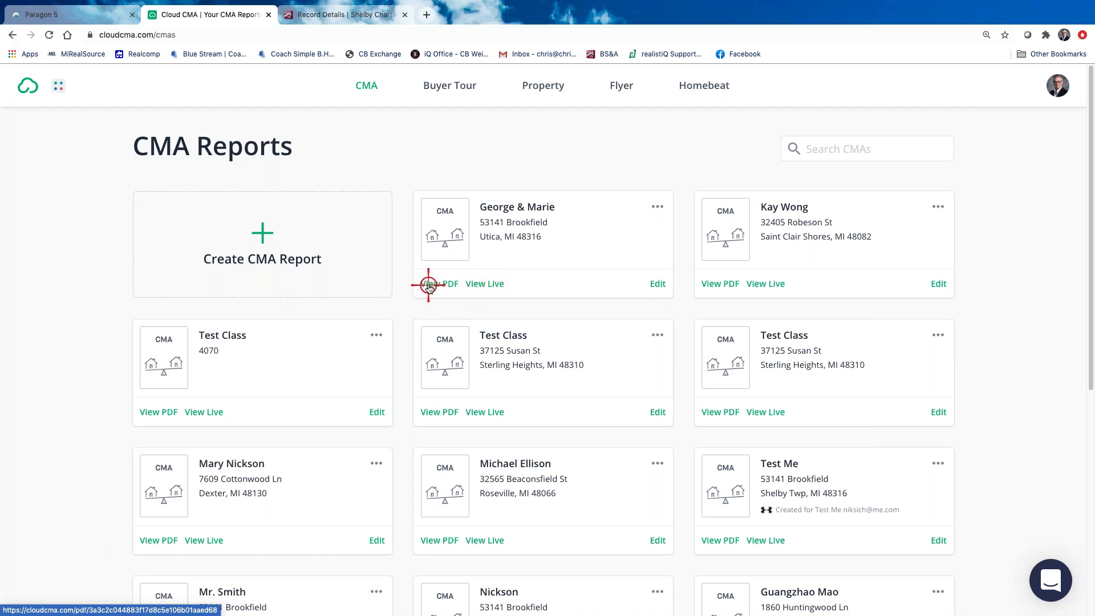
Review the clients' 30-page PDF, with its $240,000 suggested price, then return to Cloud CMA
click(427, 284)
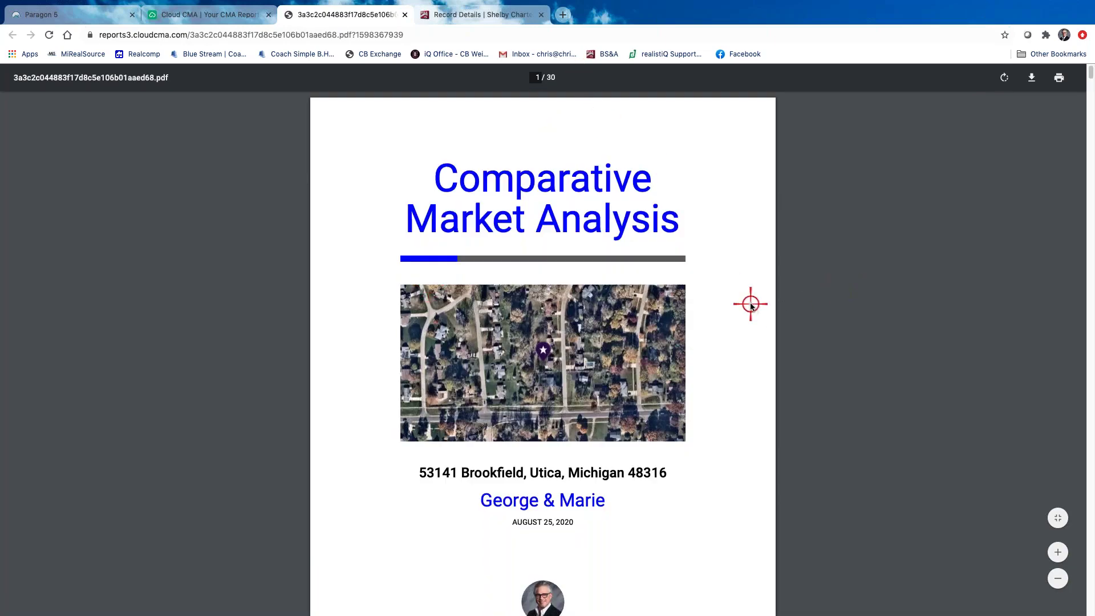
scroll(750, 304, down, 3)
scroll(750, 304, down, 20)
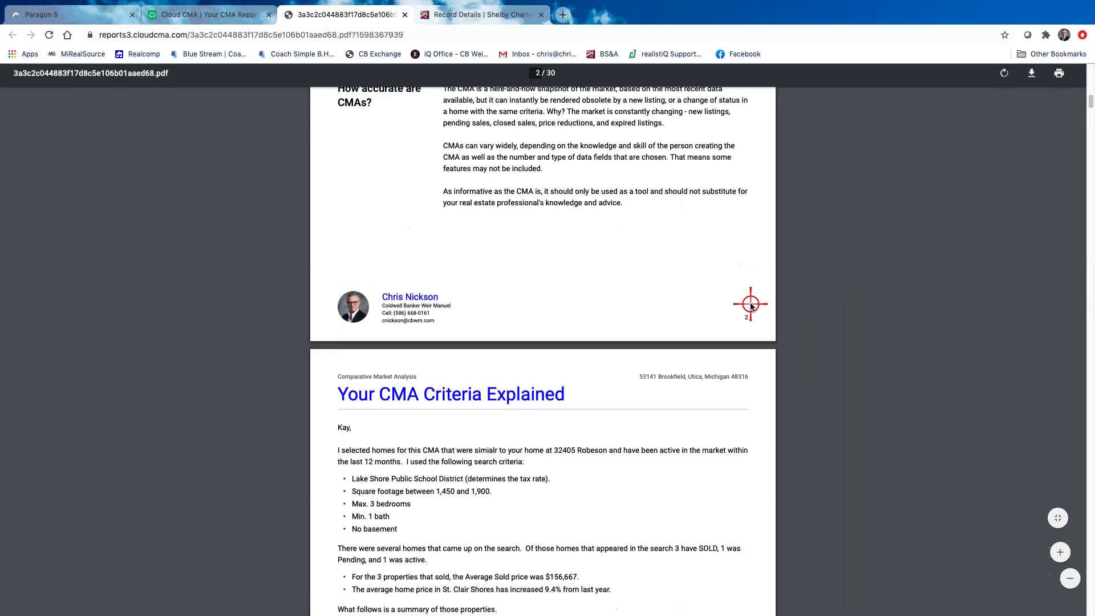
scroll(750, 304, down, 3)
scroll(520, 320, up, 4)
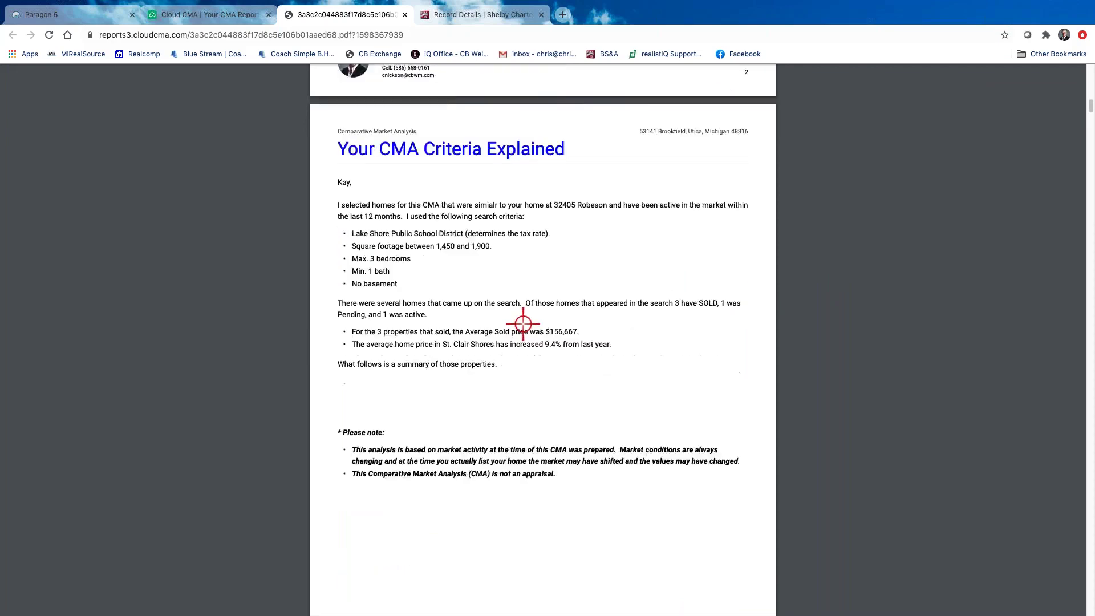
scroll(522, 323, down, 10)
scroll(650, 414, up, 1)
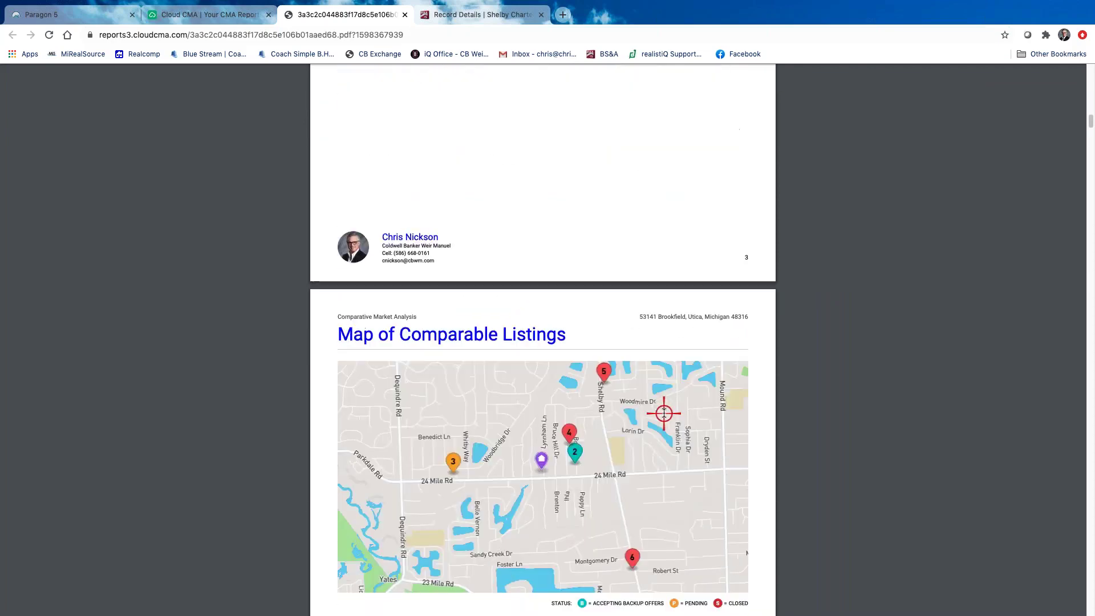
scroll(661, 411, down, 6)
scroll(661, 411, down, 8)
scroll(656, 410, down, 6)
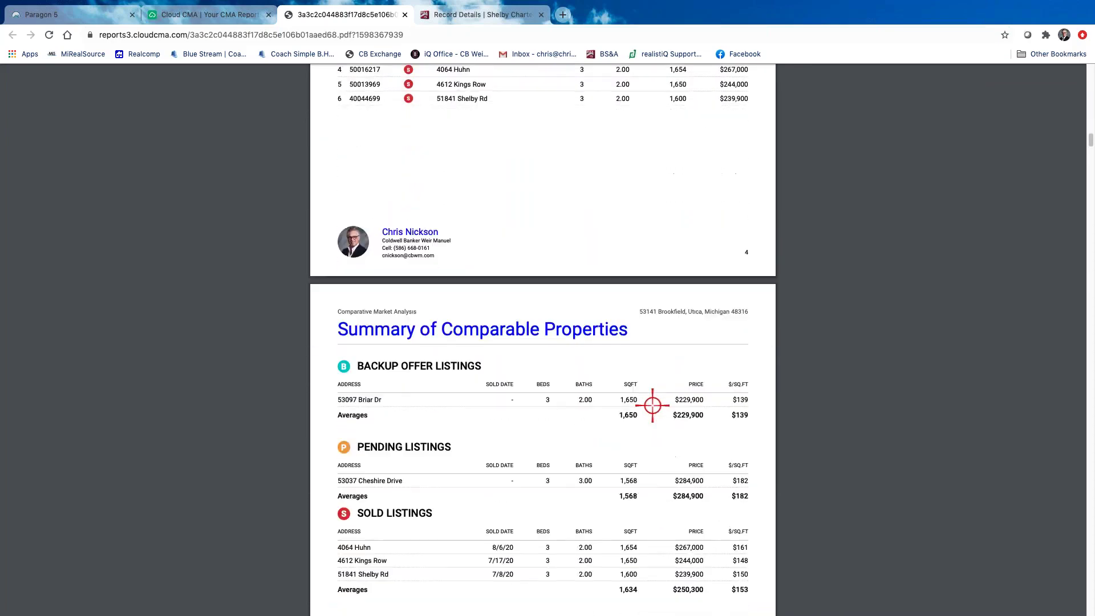
scroll(652, 405, down, 15)
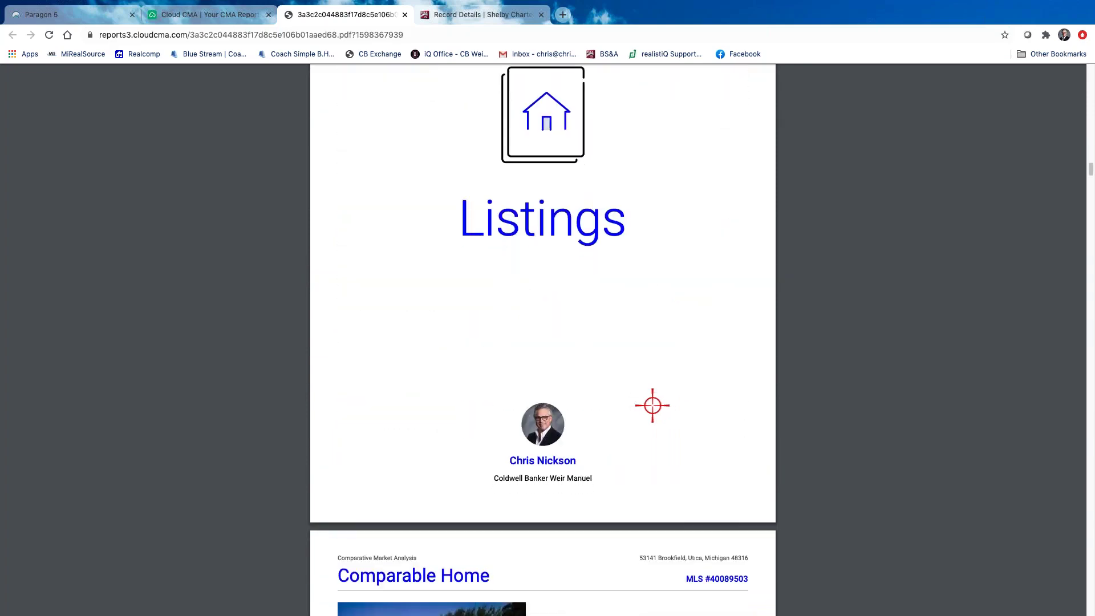
scroll(652, 406, down, 16)
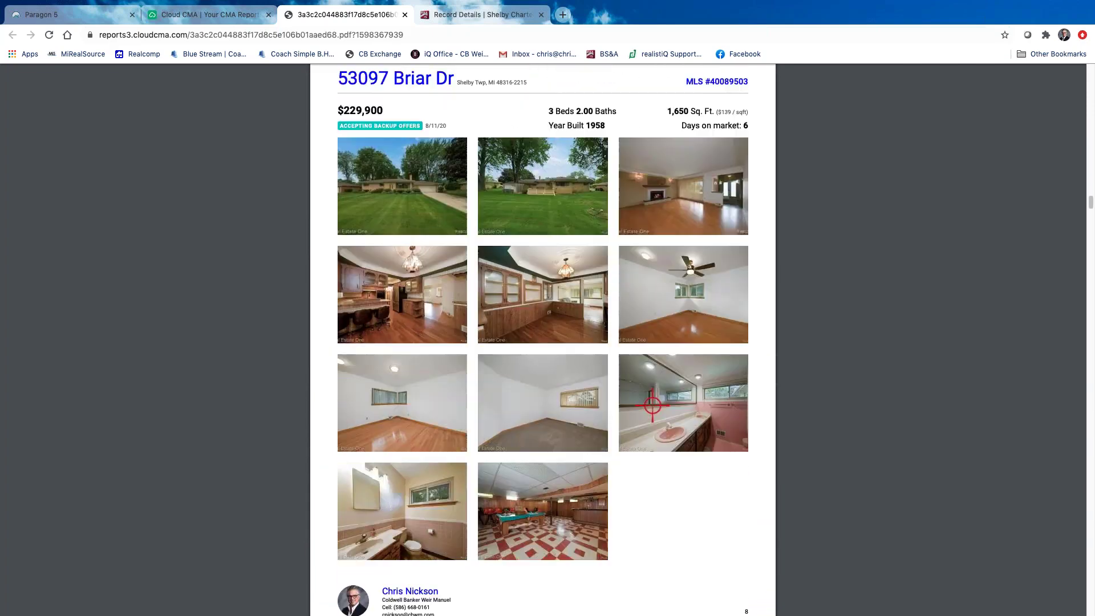
scroll(652, 405, down, 16)
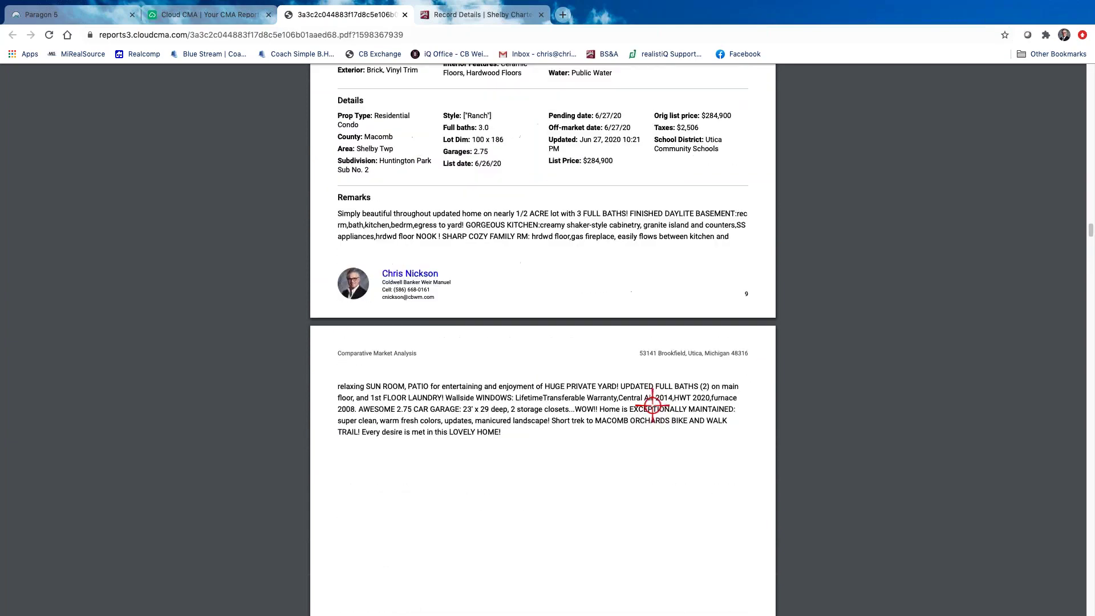
scroll(652, 405, down, 16)
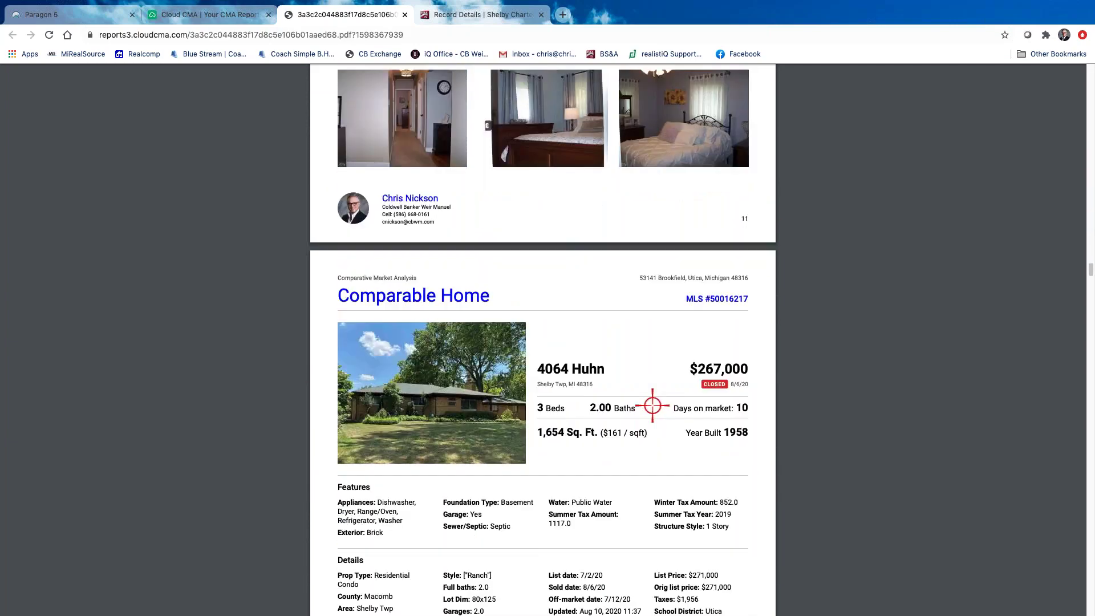
scroll(652, 405, down, 16)
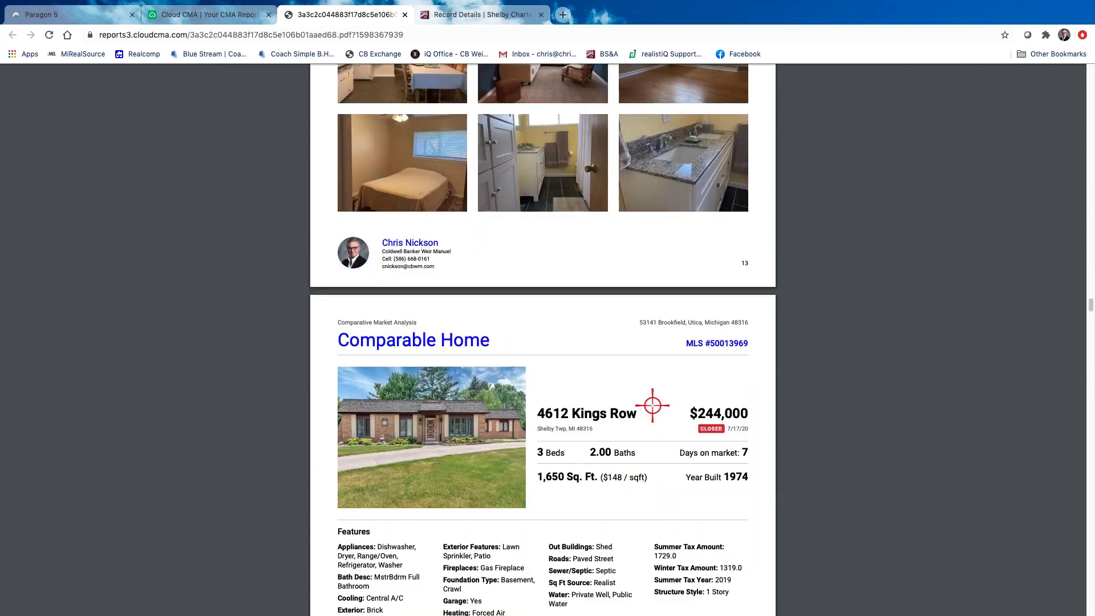
scroll(652, 405, down, 16)
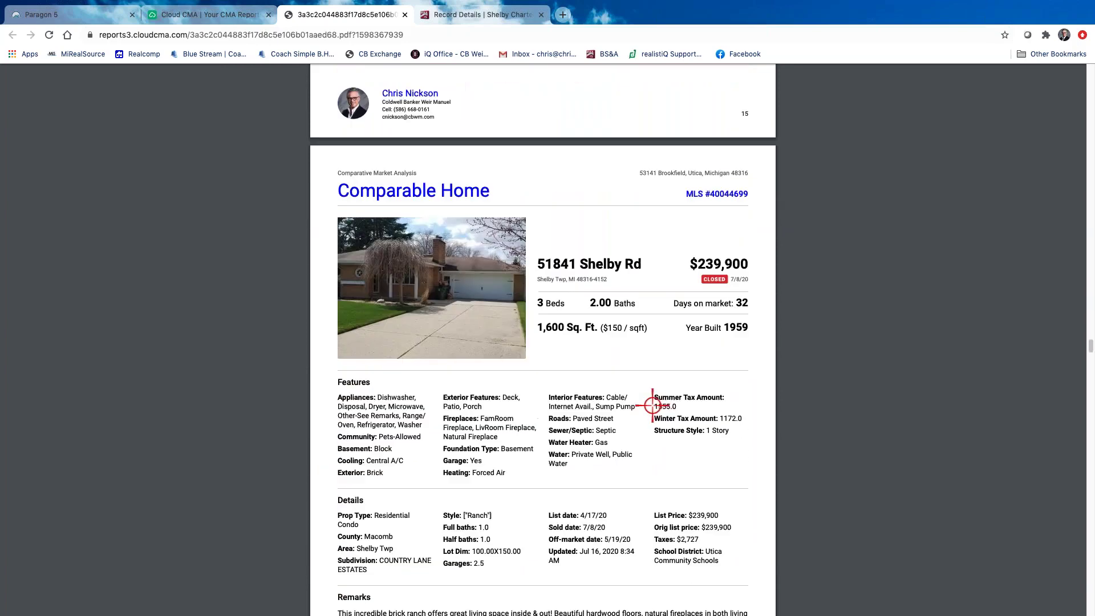
scroll(652, 405, down, 16)
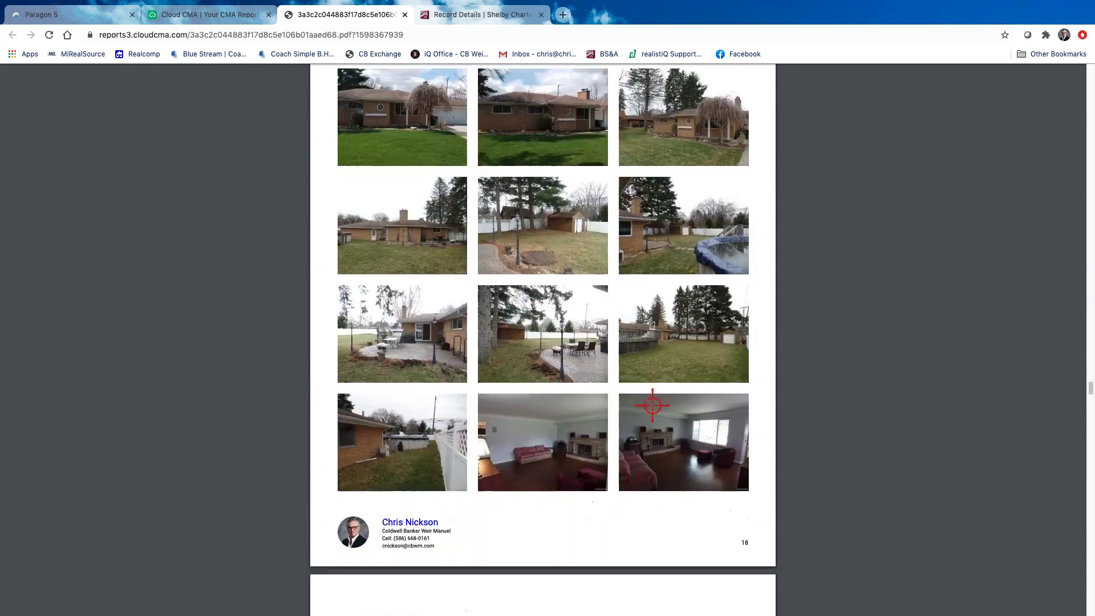
scroll(652, 406, down, 5)
scroll(657, 381, up, 3)
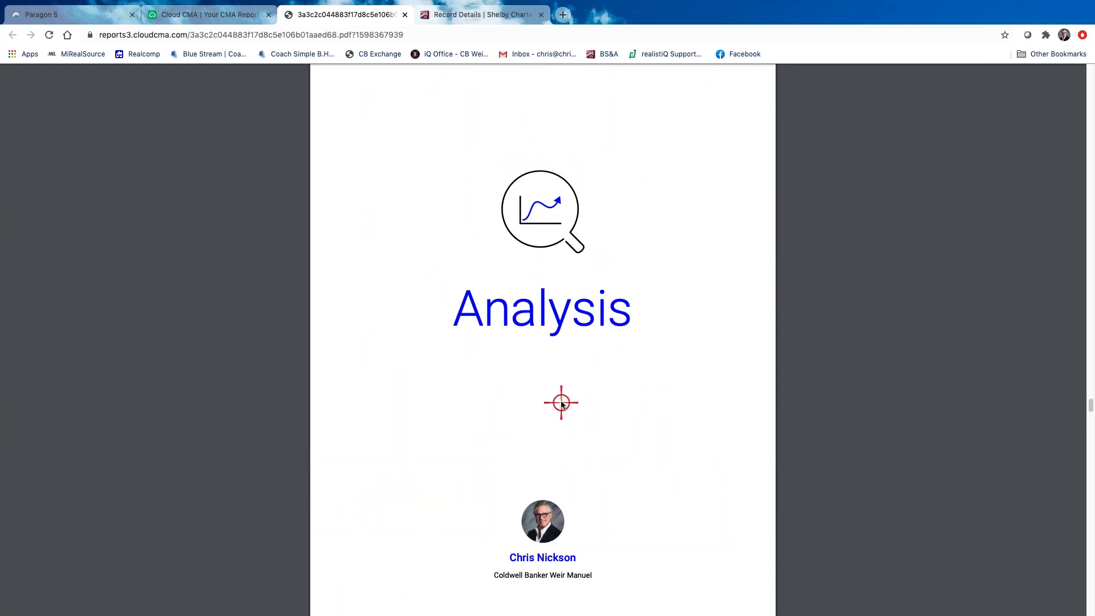
scroll(590, 383, down, 10)
scroll(592, 385, down, 10)
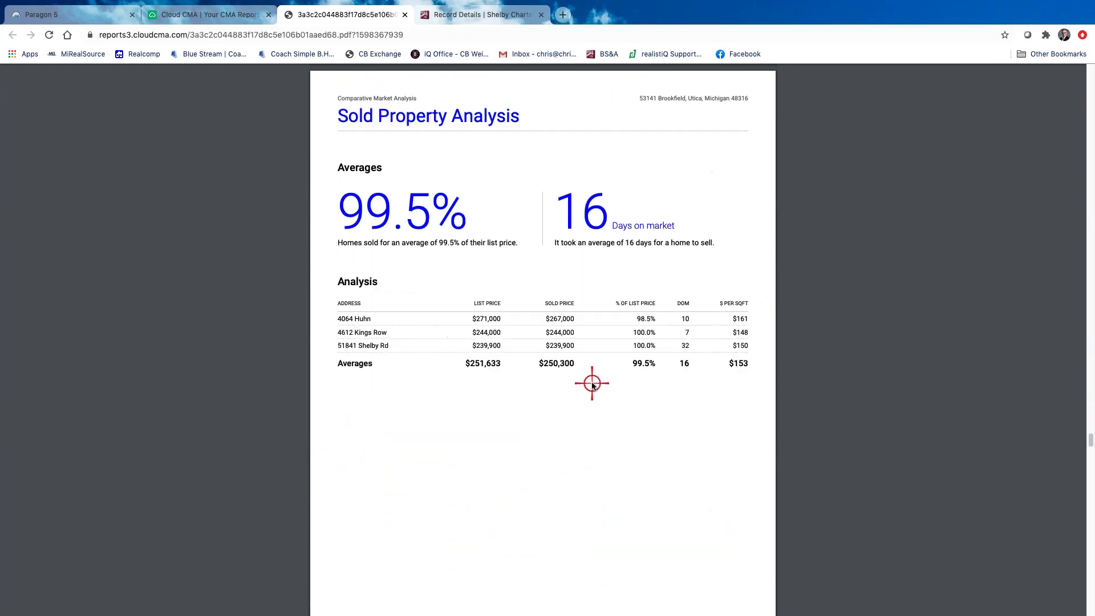
scroll(591, 385, down, 15)
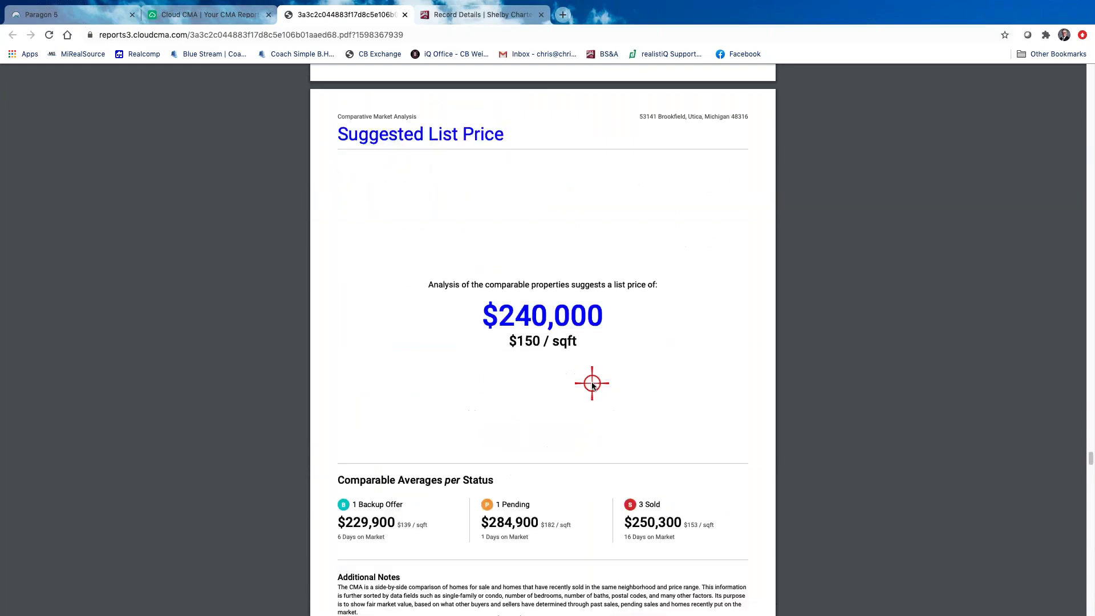
scroll(591, 385, down, 6)
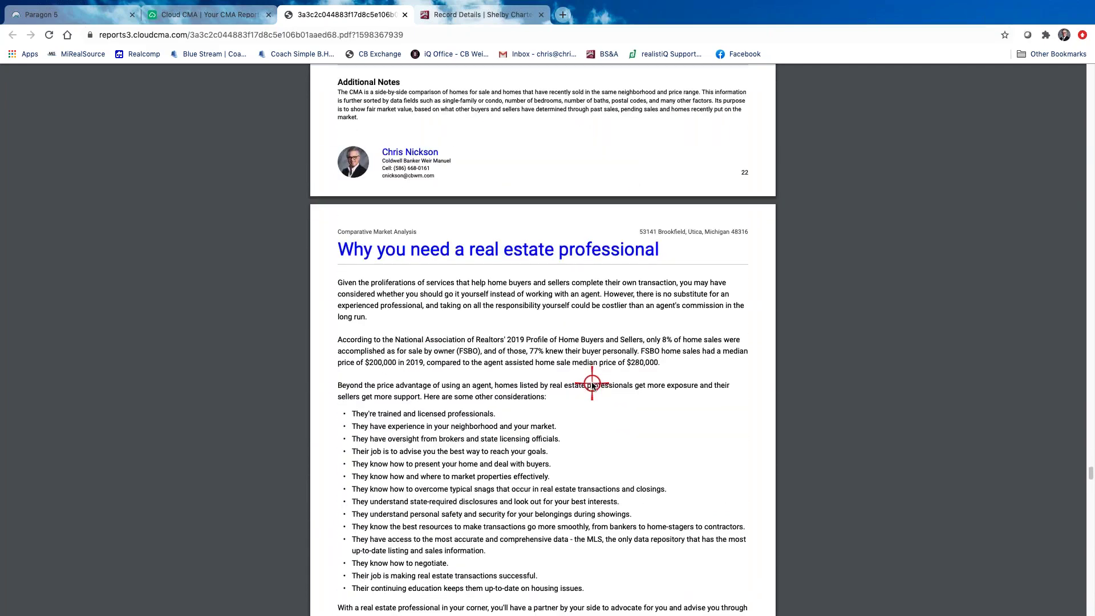
scroll(608, 392, down, 15)
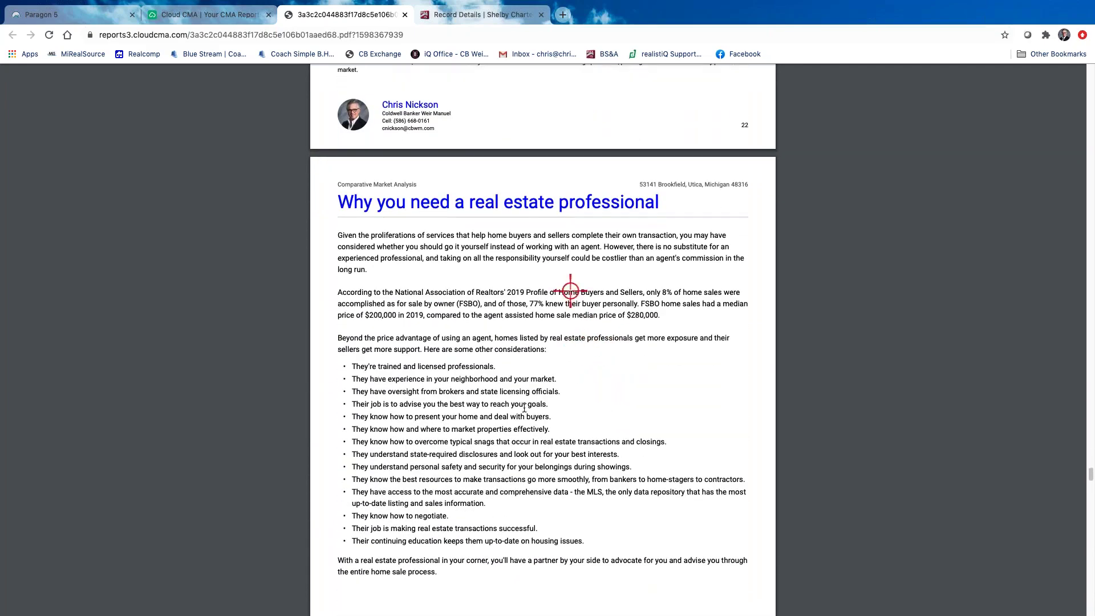
scroll(526, 410, down, 20)
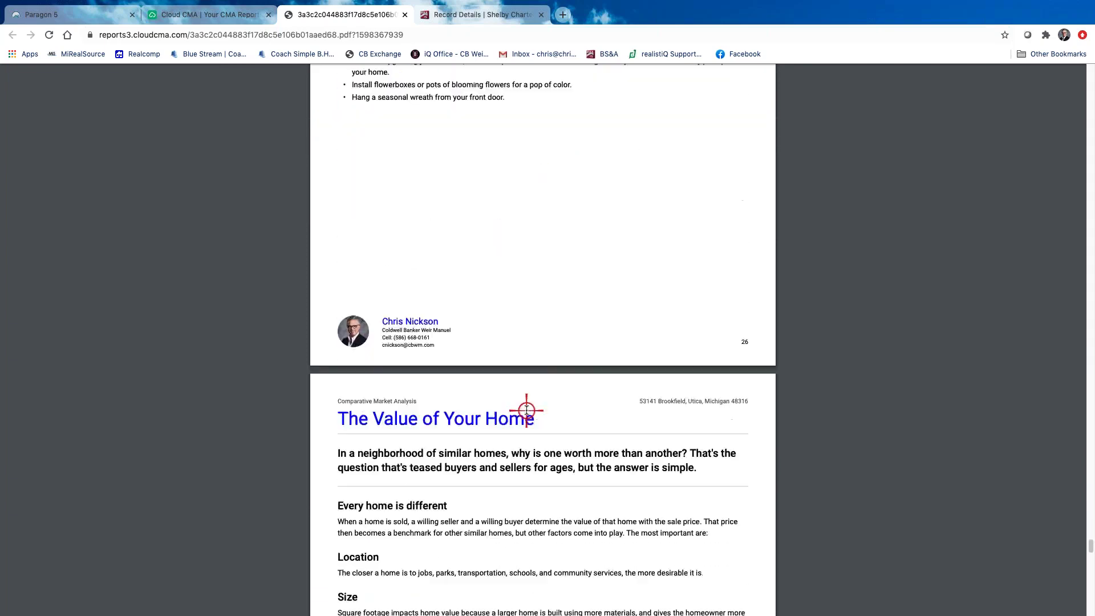
scroll(526, 410, up, 5)
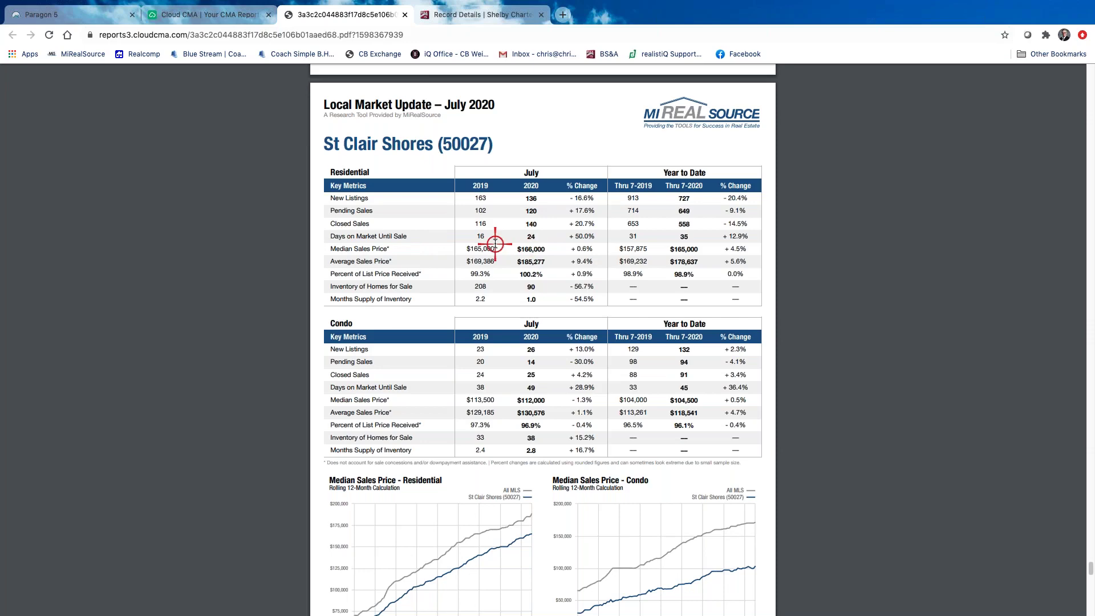
scroll(495, 244, down, 1)
scroll(513, 223, down, 1)
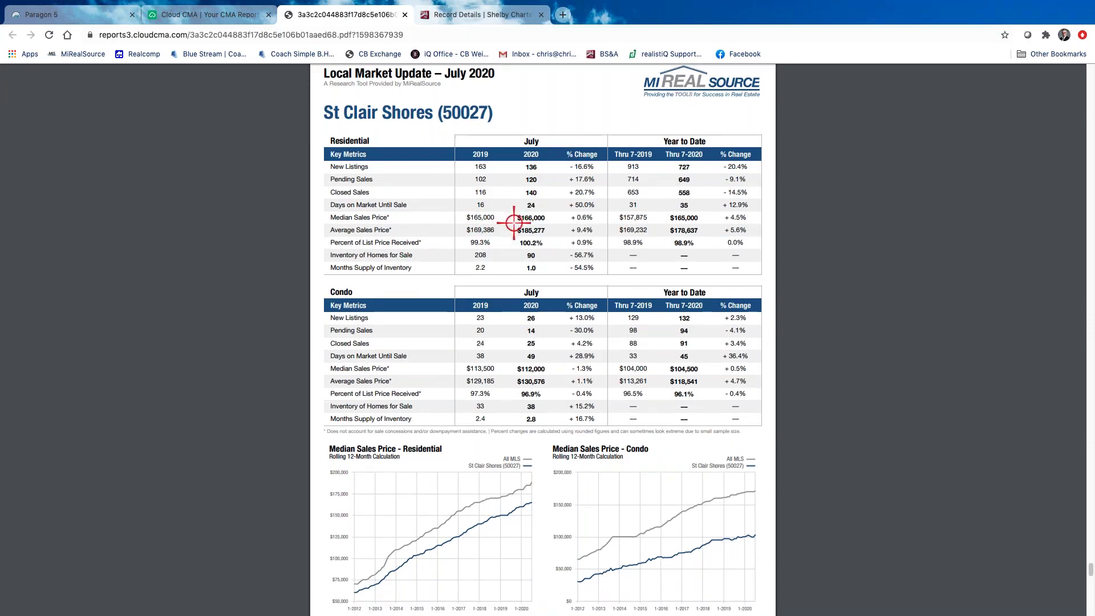
scroll(513, 223, down, 15)
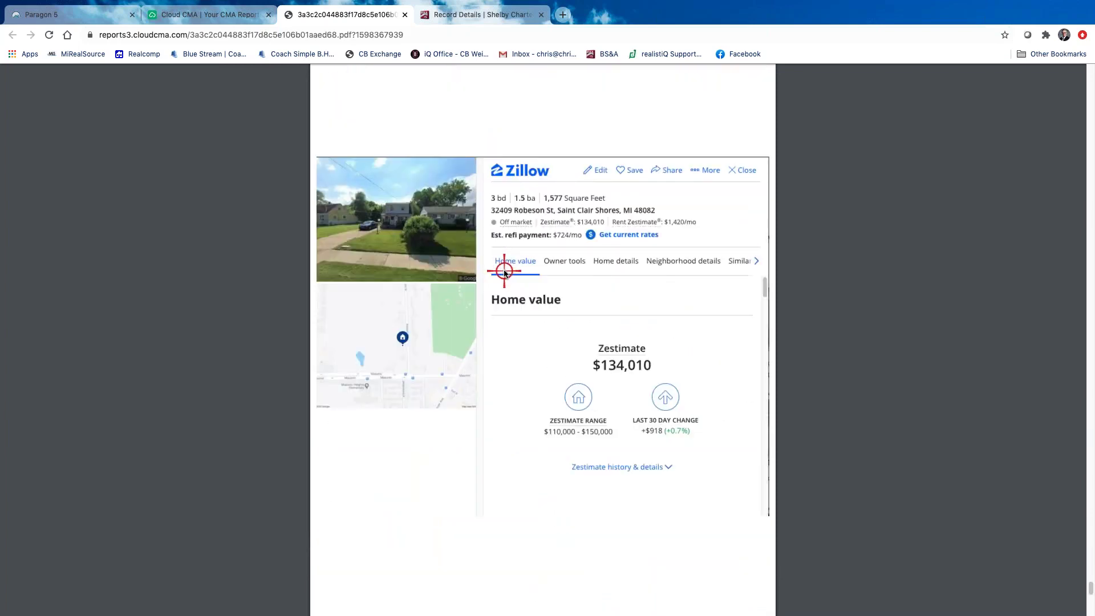
scroll(504, 272, down, 1)
scroll(642, 383, up, 15)
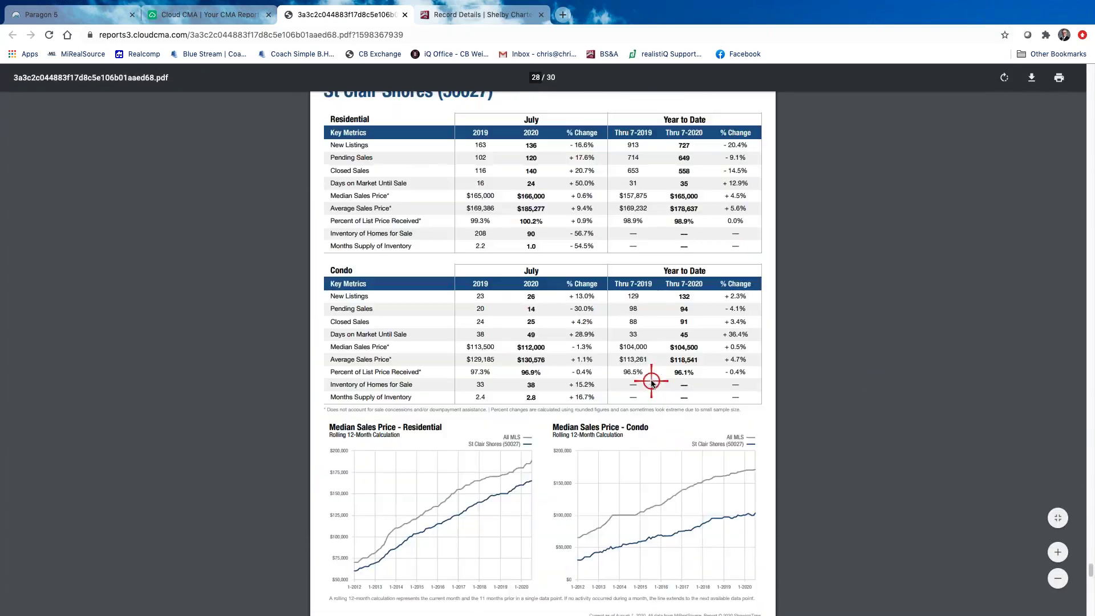
scroll(651, 382, up, 20)
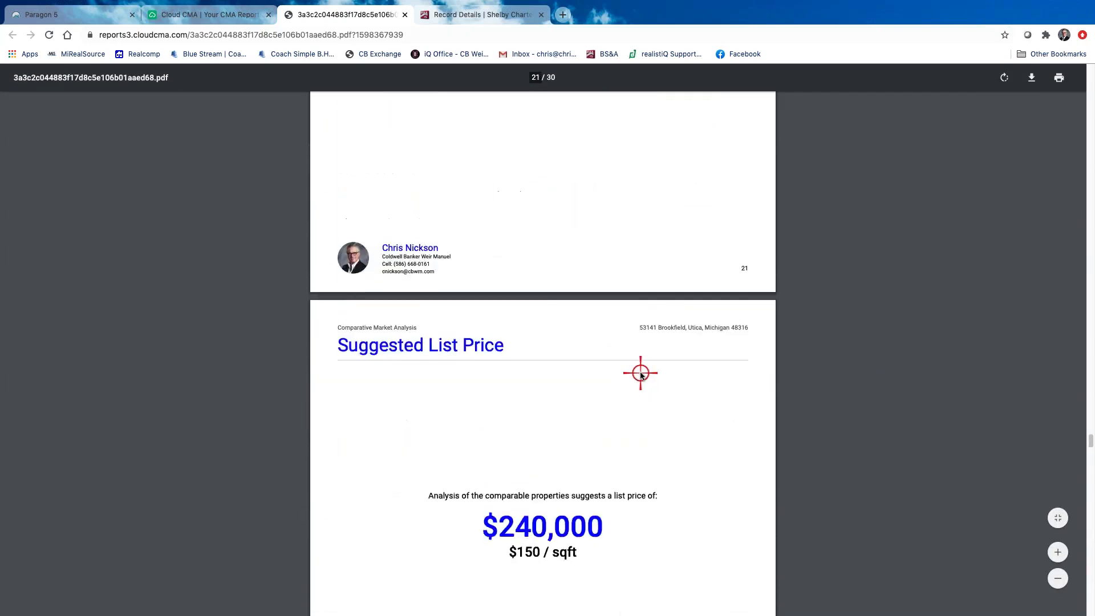
scroll(640, 374, up, 20)
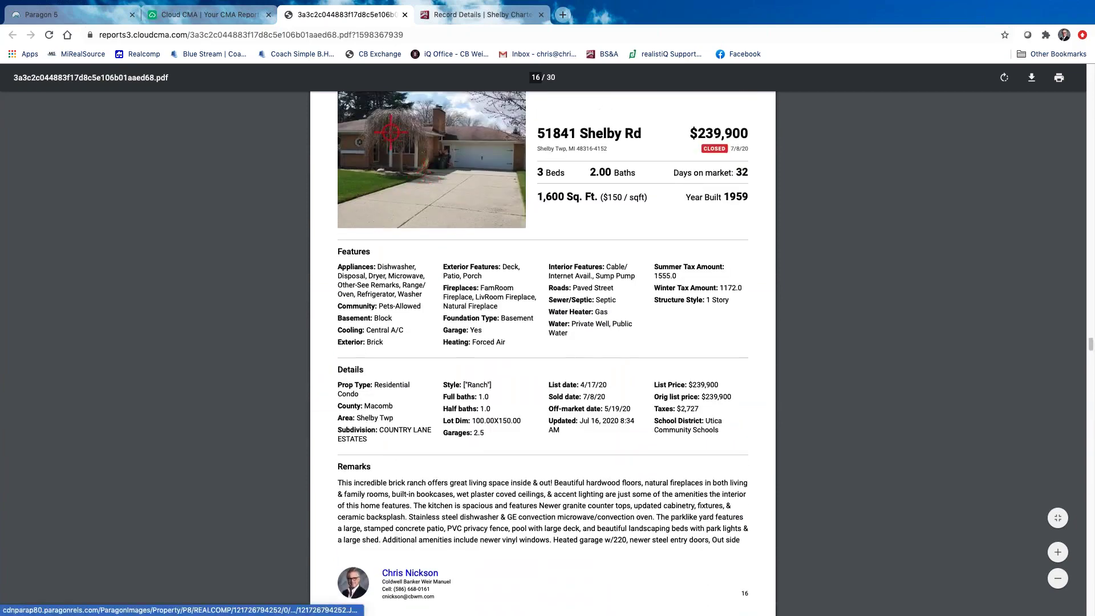
click(244, 15)
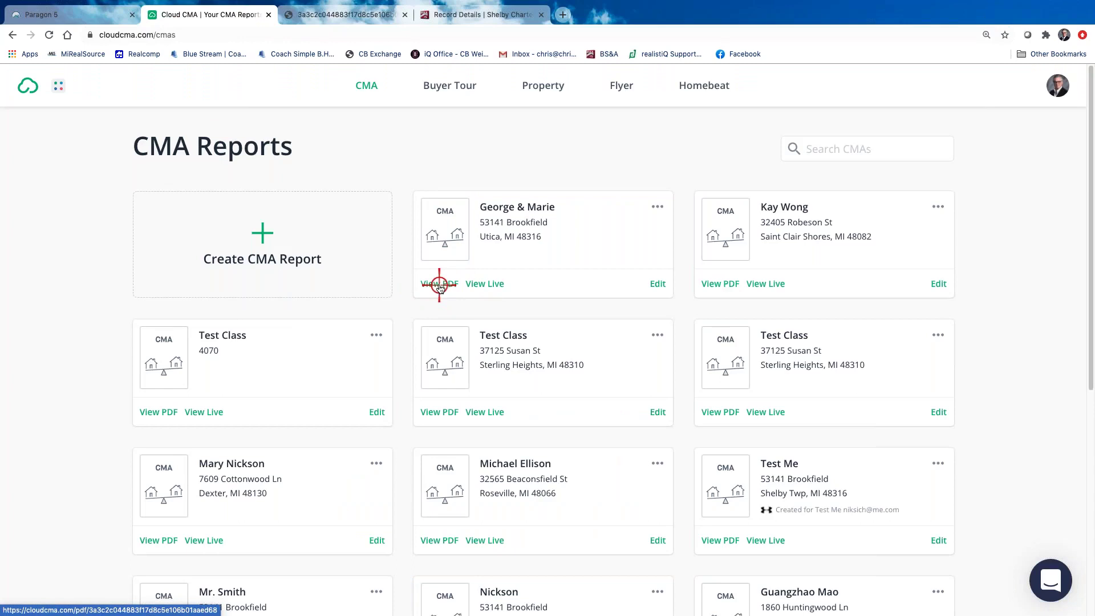
Reopen the clients' report and change the subject address city from Utica to 'Shelby Twp.'
click(657, 284)
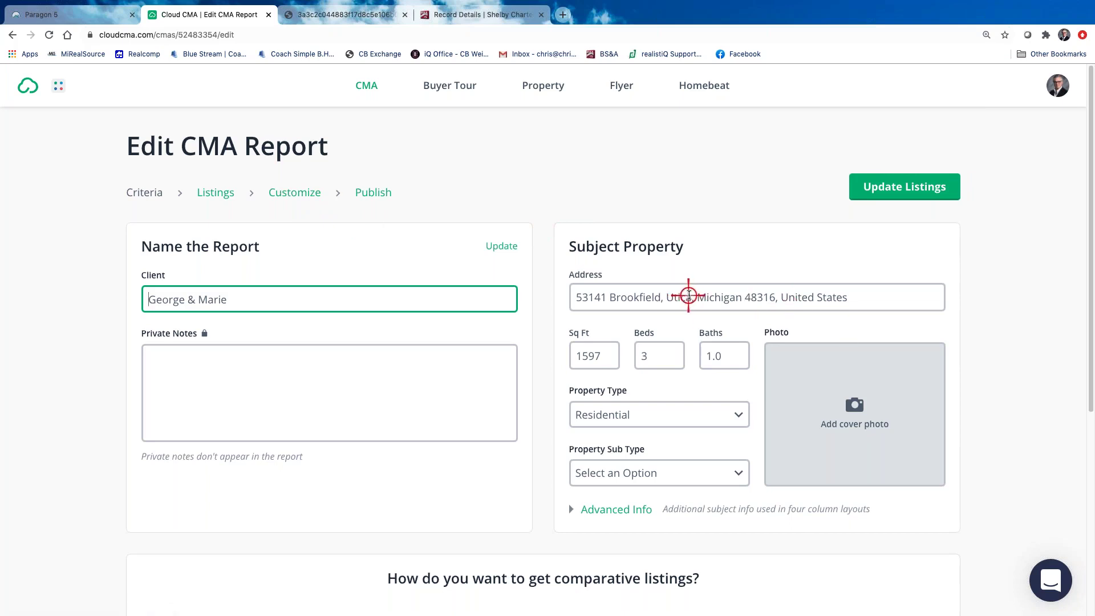
click(692, 299)
key(BackSpace)
key(BackSpace)
key(BackSpace)
key(BackSpace)
key(BackSpace)
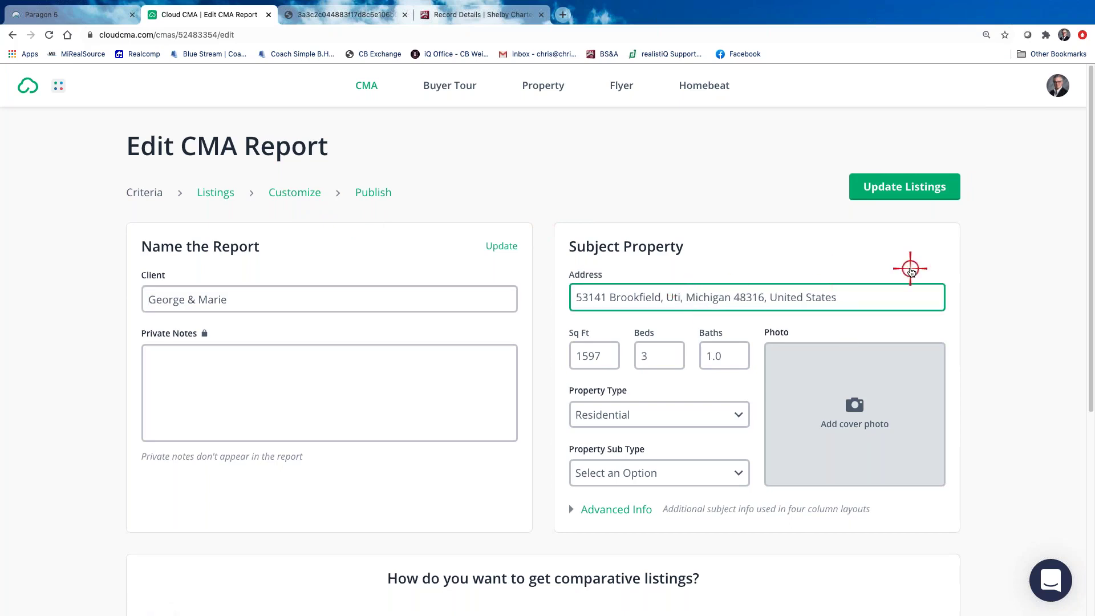
text(SHelby T)
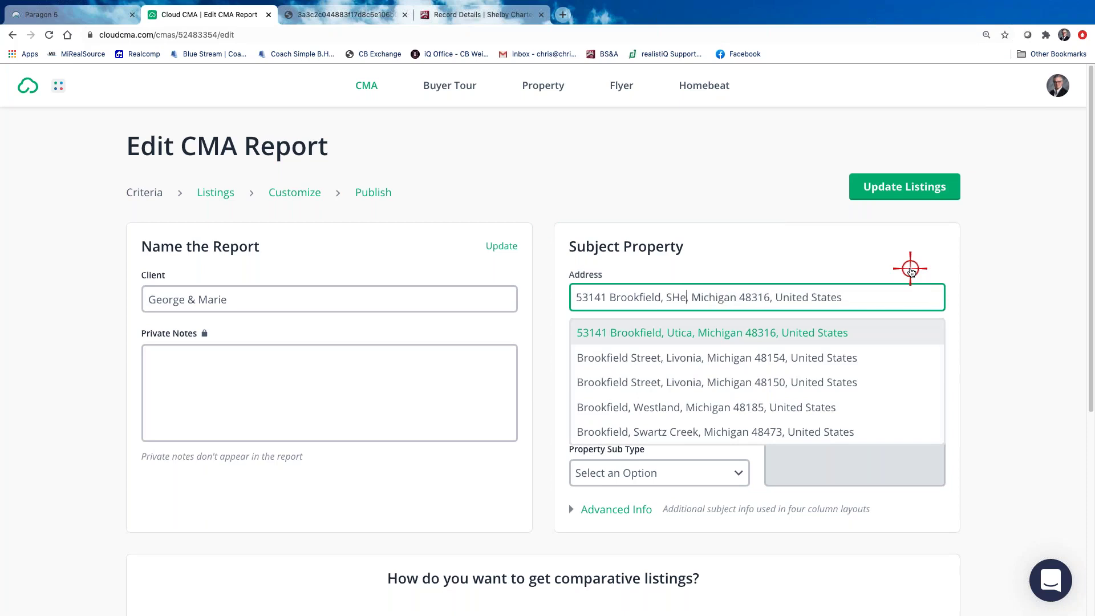
text(wp.)
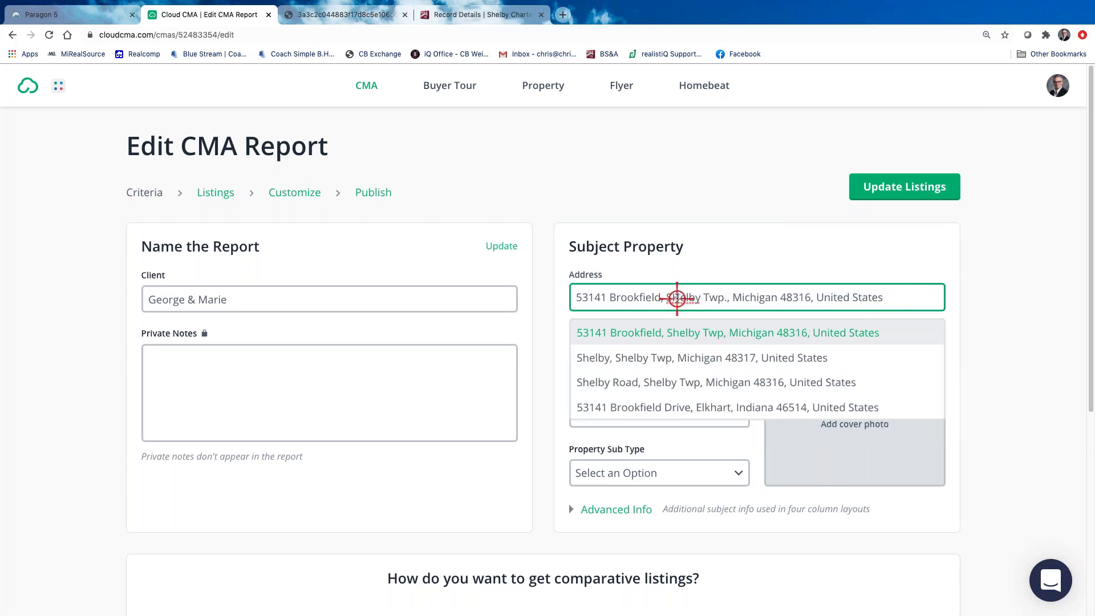
key(BackSpace)
text(h)
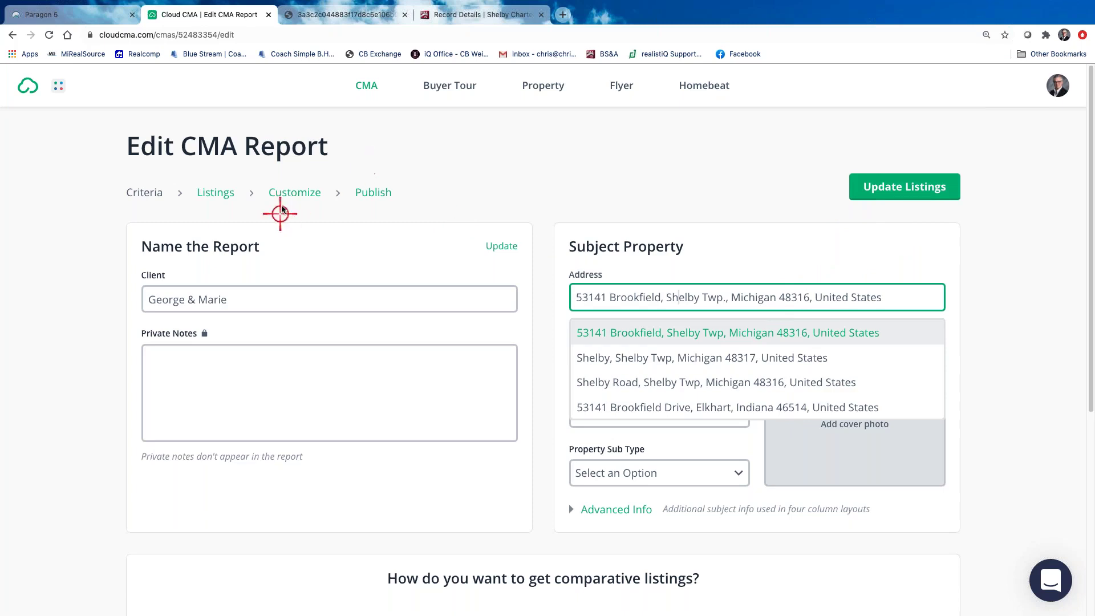
click(301, 192)
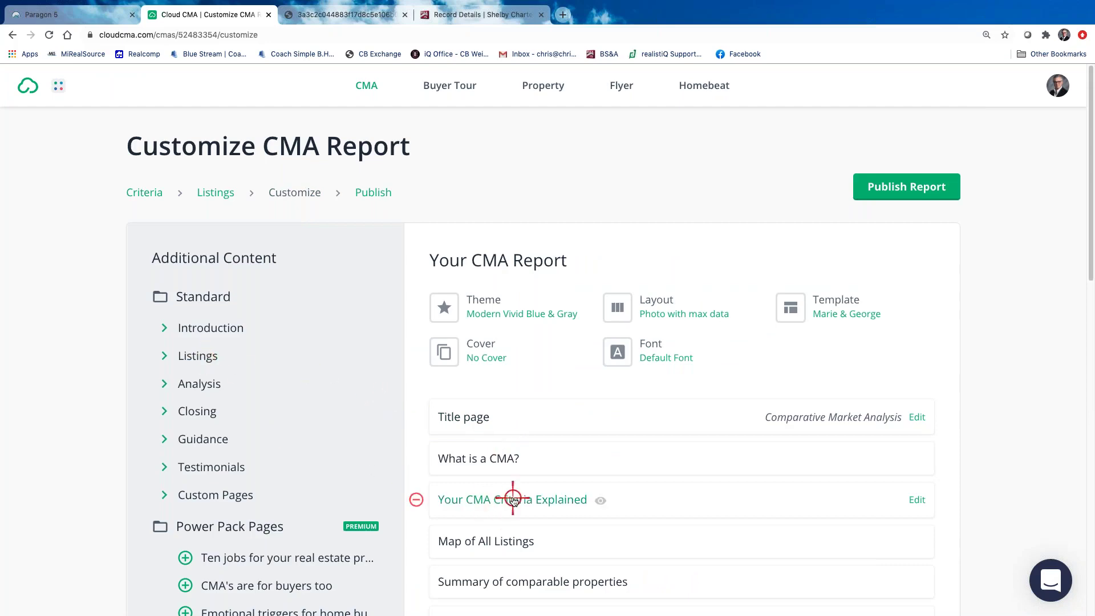
Add the Online valuation analysis and More photos (all the rest) pages to the report
scroll(300, 451, down, 3)
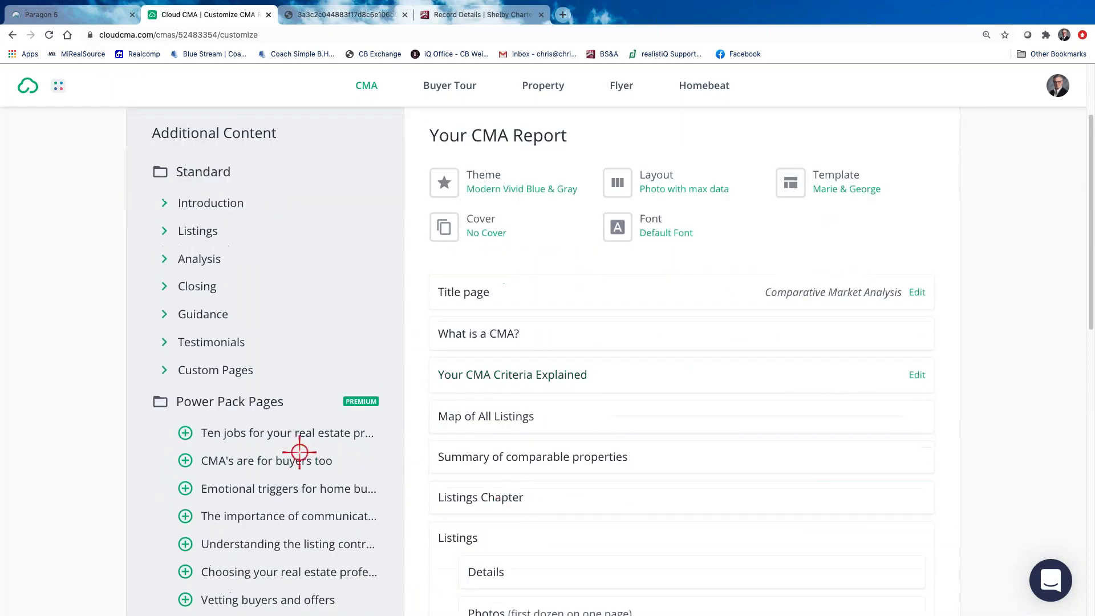
click(164, 259)
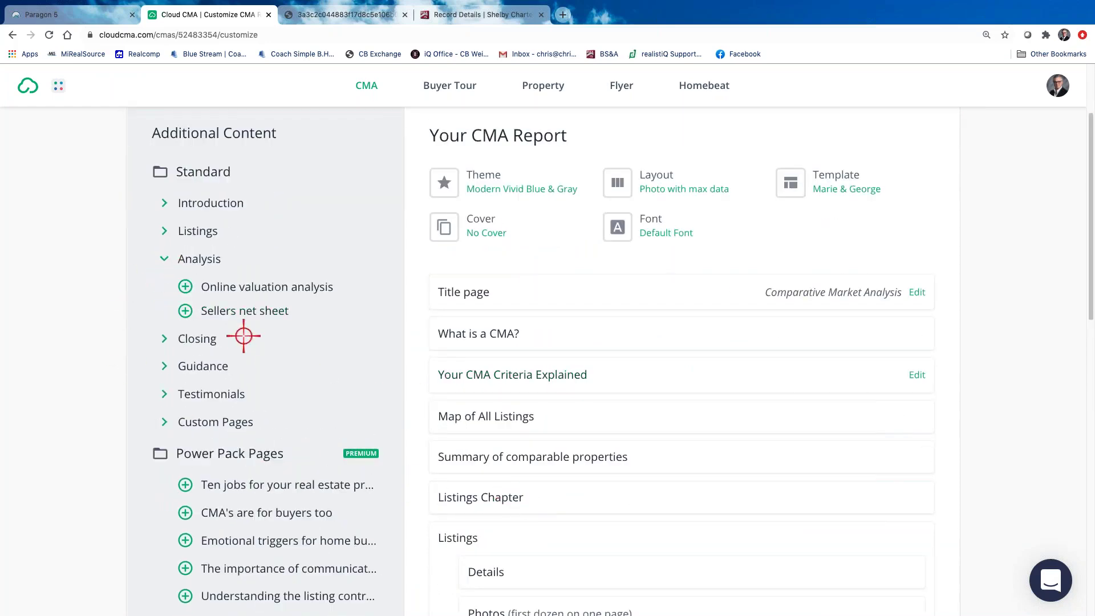
click(179, 284)
scroll(606, 537, down, 5)
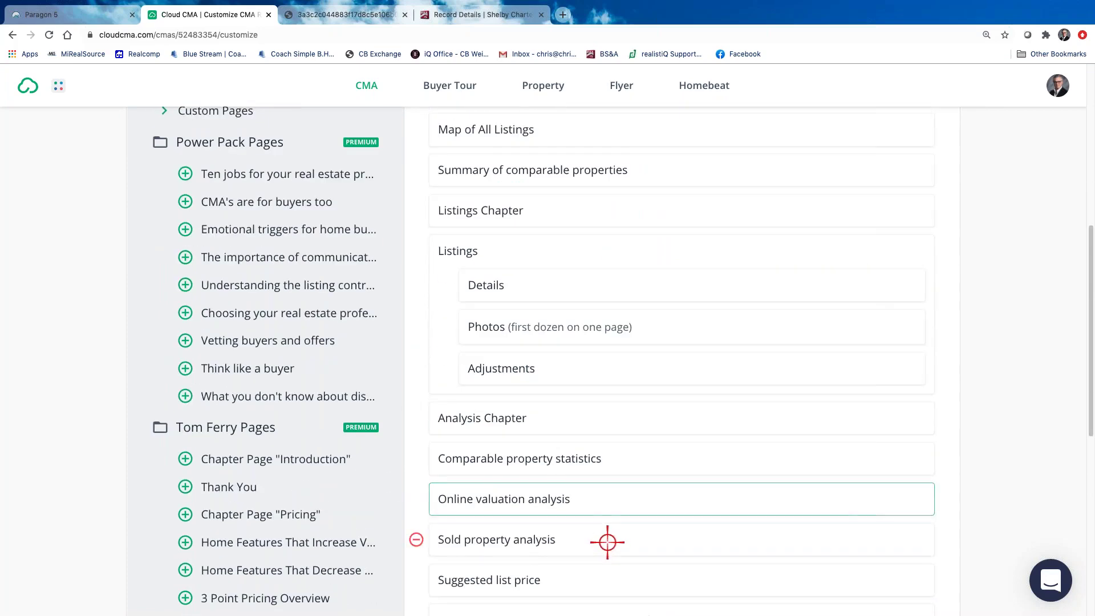
scroll(571, 527, up, 3)
scroll(114, 333, up, 1)
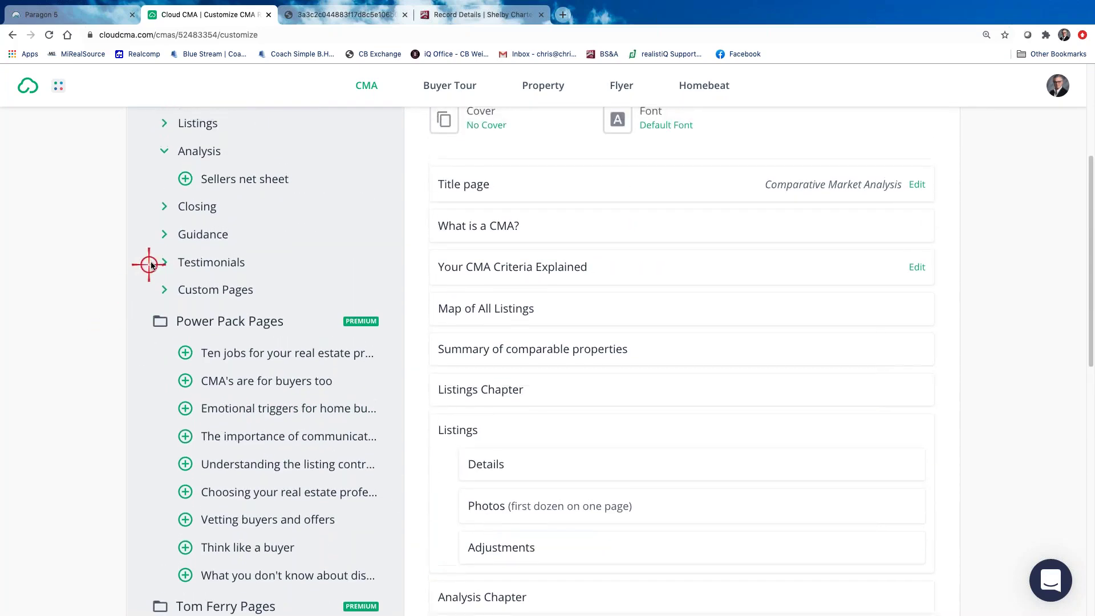
scroll(151, 262, up, 3)
click(162, 215)
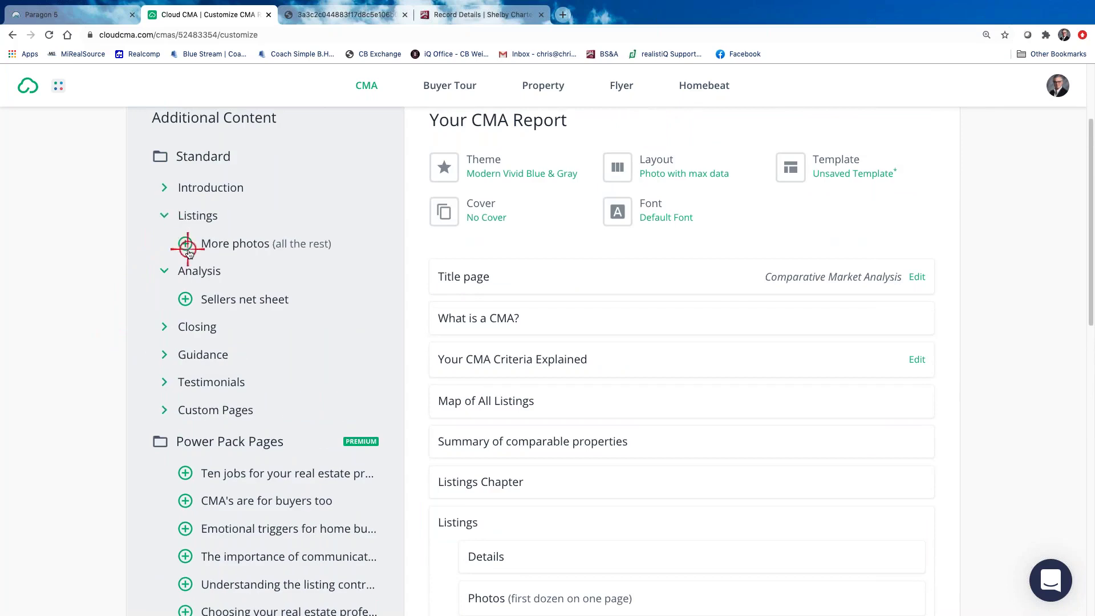
click(185, 244)
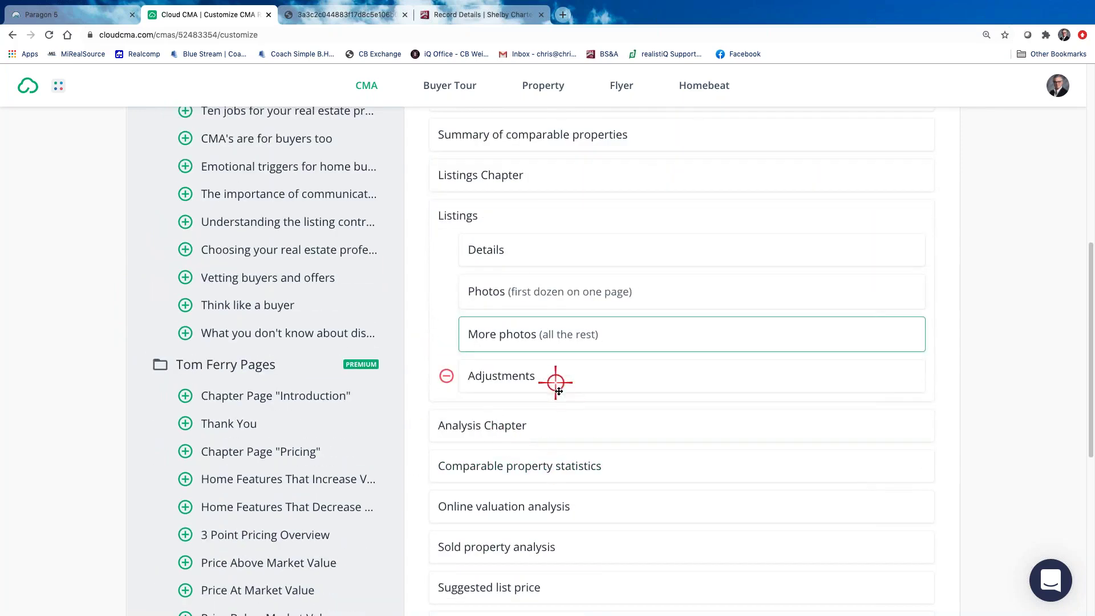
Remove the Comparable property statistics page from the report
scroll(574, 484, down, 1)
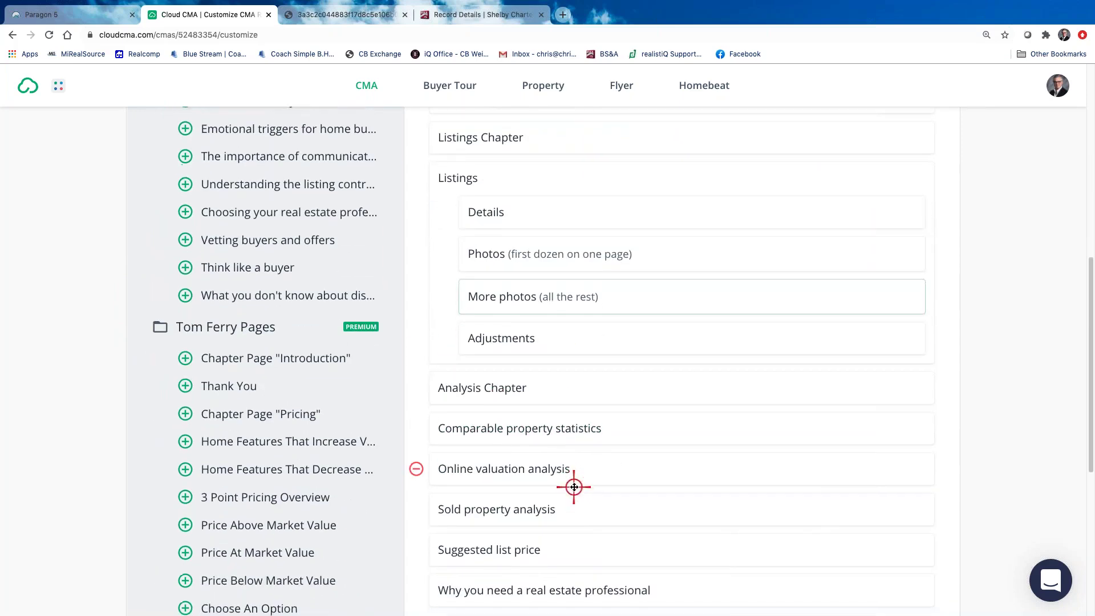
click(418, 424)
scroll(627, 485, down, 1)
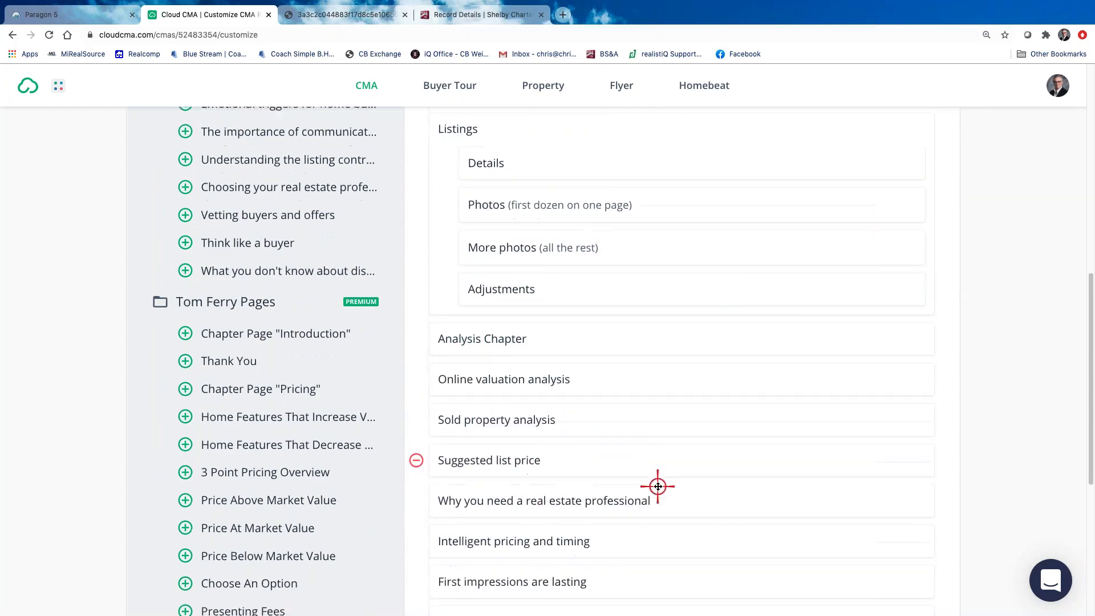
scroll(657, 486, down, 3)
scroll(657, 484, up, 15)
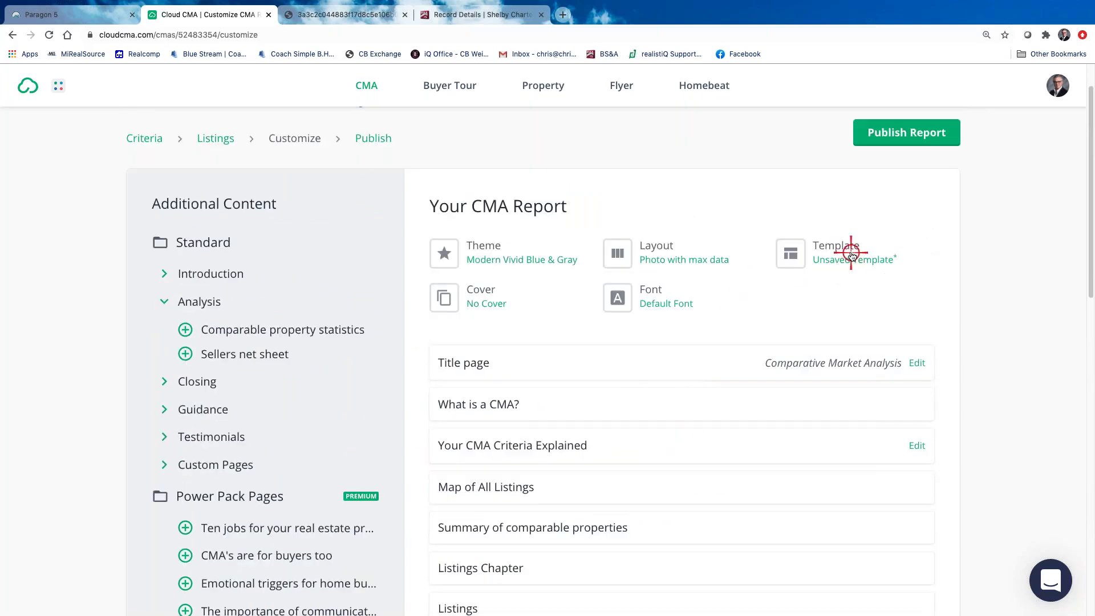
Apply the clients' saved 20-page report template
click(851, 253)
scroll(525, 459, down, 4)
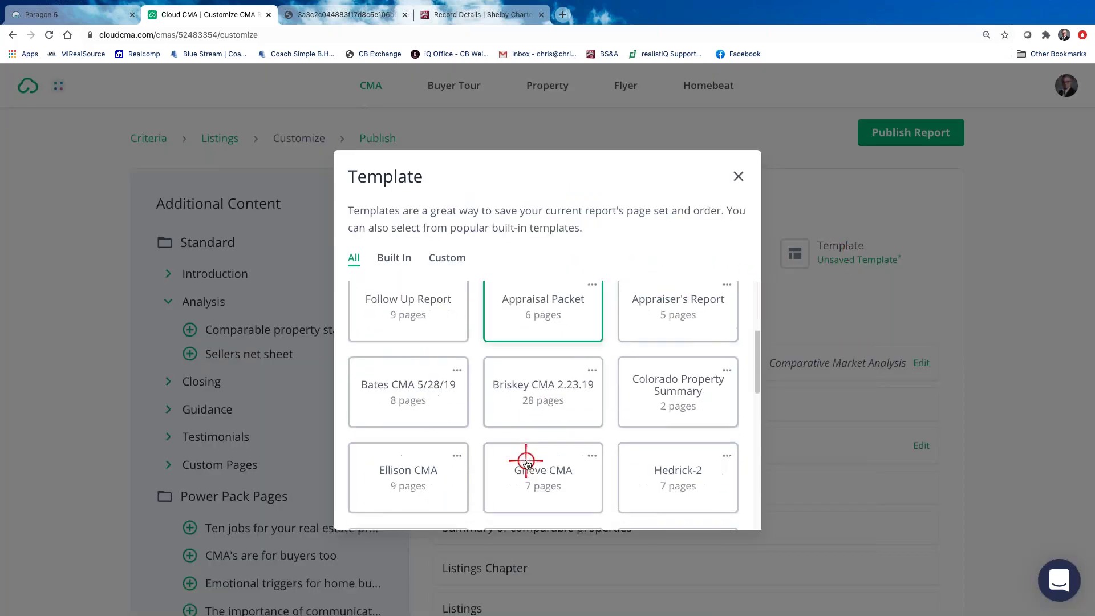
scroll(525, 460, down, 5)
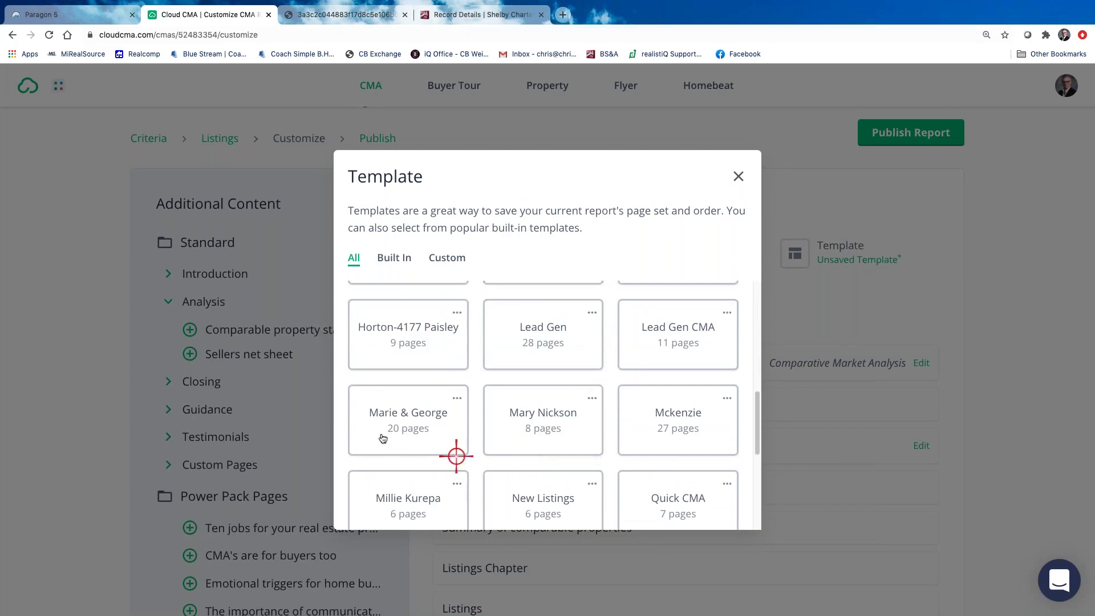
click(419, 411)
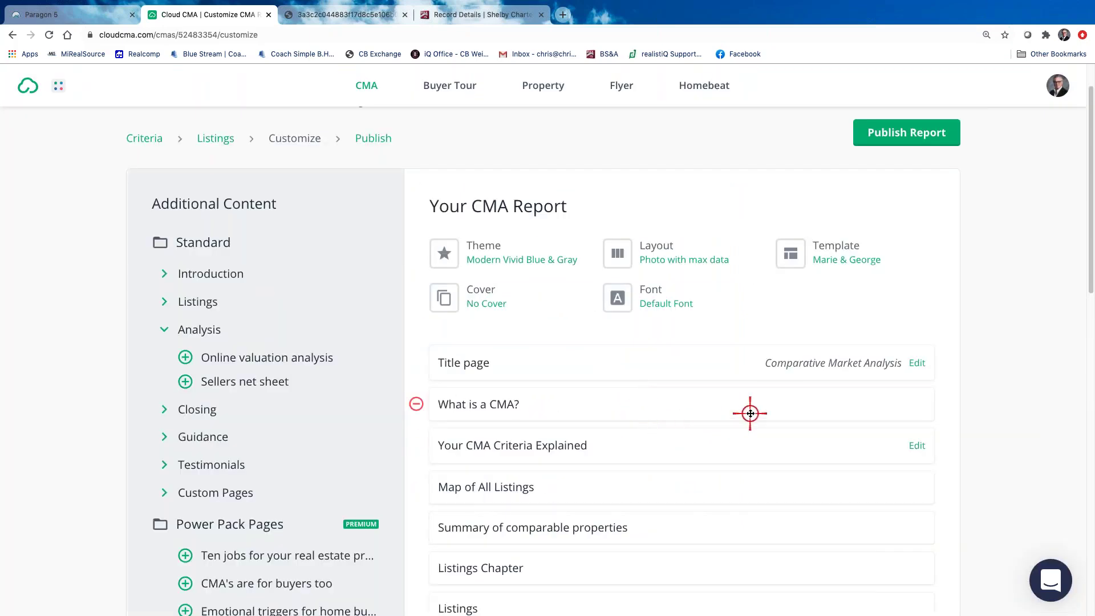
scroll(749, 412, down, 8)
scroll(166, 379, up, 7)
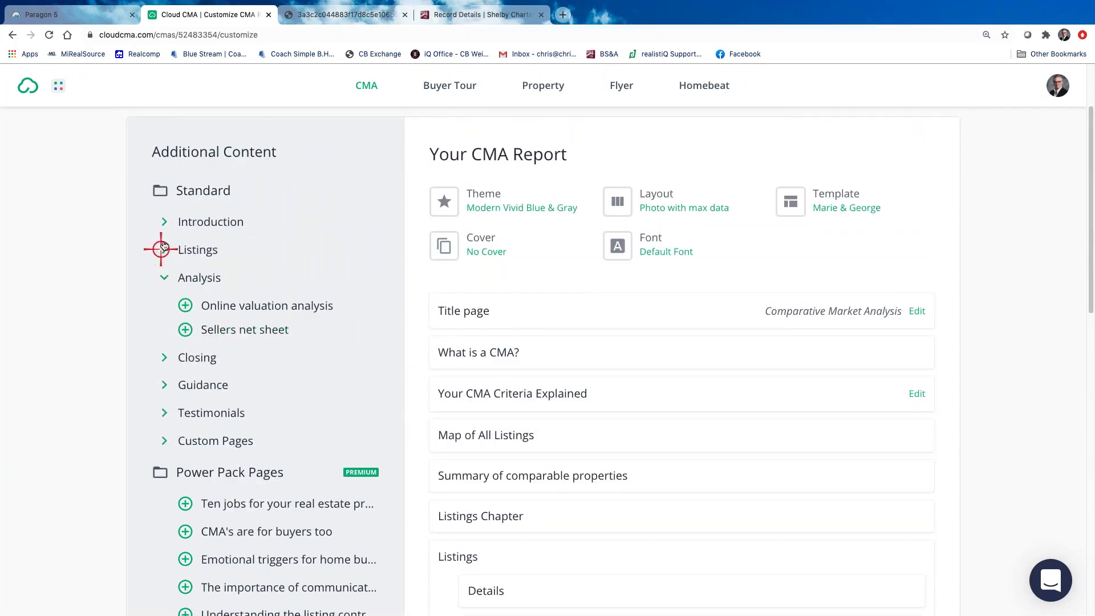
Add the More photos and Online valuation analysis pages to the report
click(162, 249)
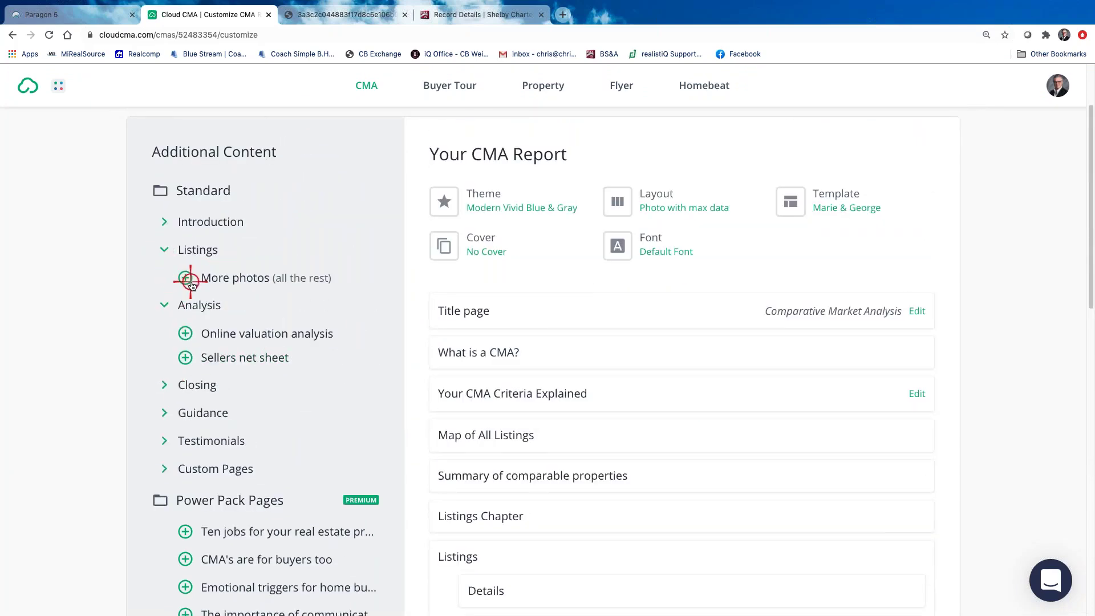
click(185, 279)
scroll(655, 477, down, 9)
scroll(506, 432, up, 8)
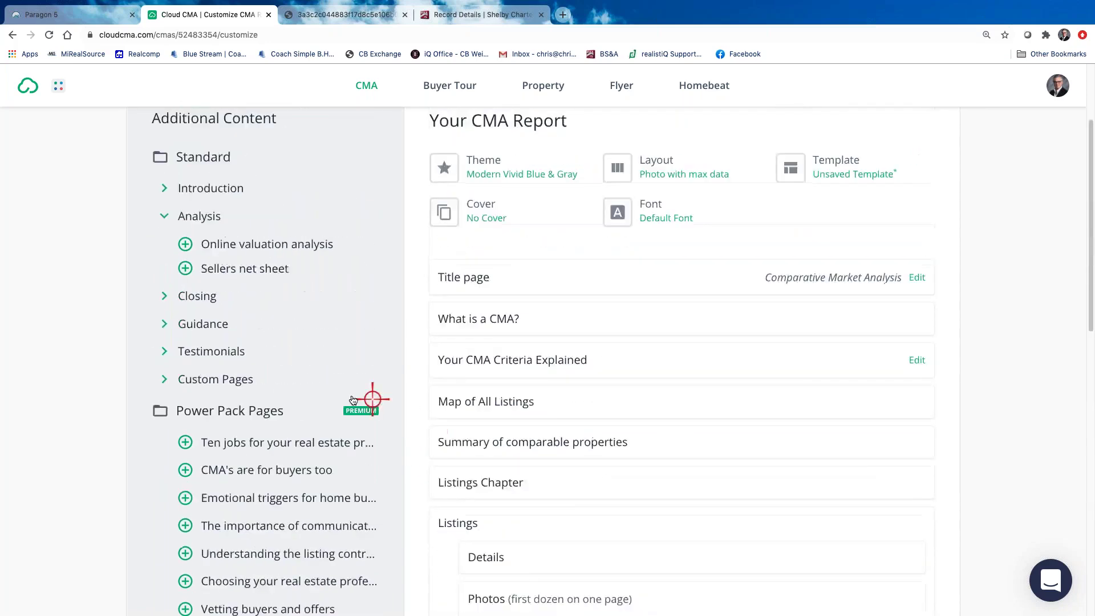
scroll(354, 399, up, 3)
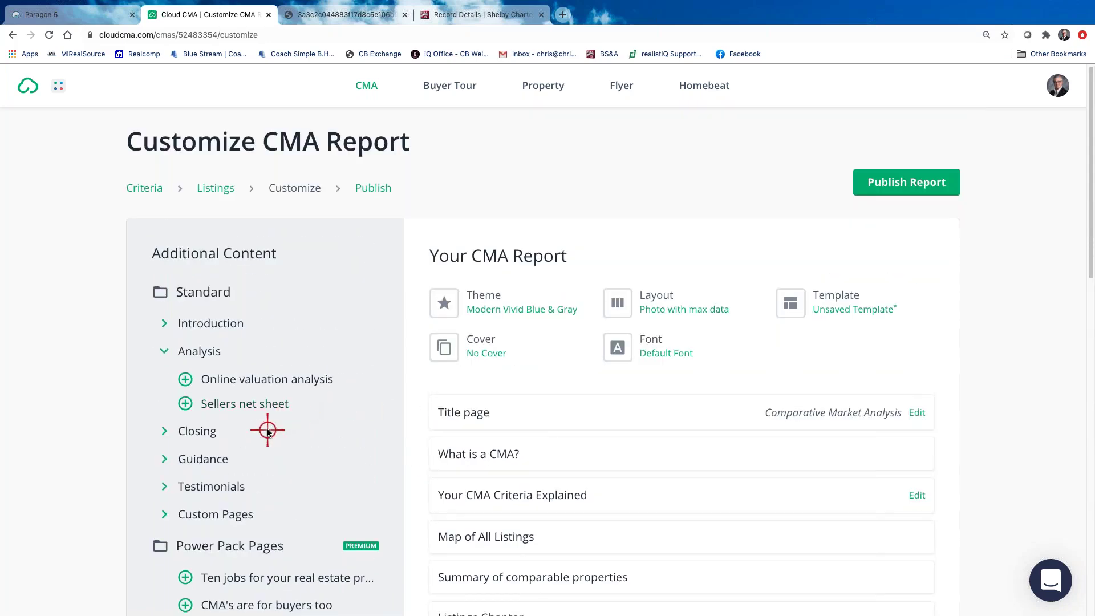
click(184, 373)
Remove the Comparable property statistics page from the report
scroll(656, 542, down, 5)
mouse_move(467, 394)
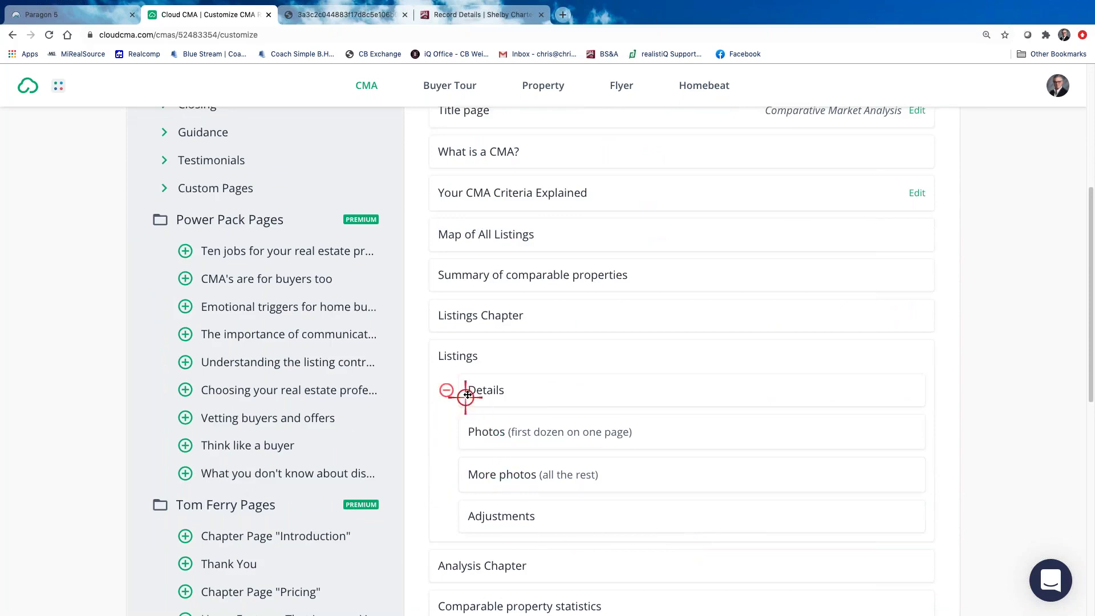
scroll(459, 390, down, 2)
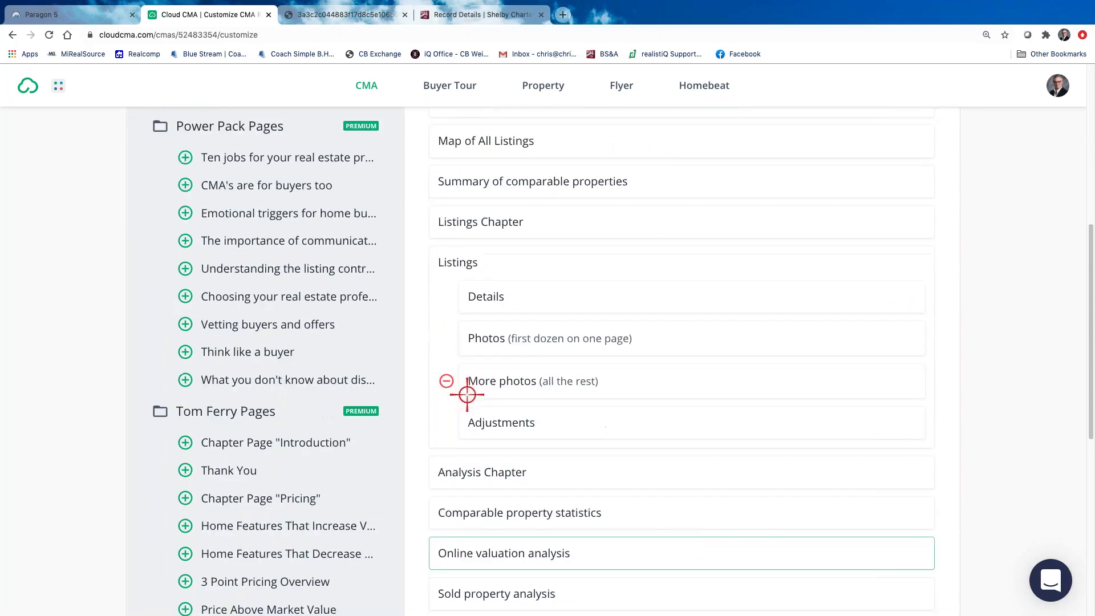
click(417, 516)
scroll(416, 522, down, 2)
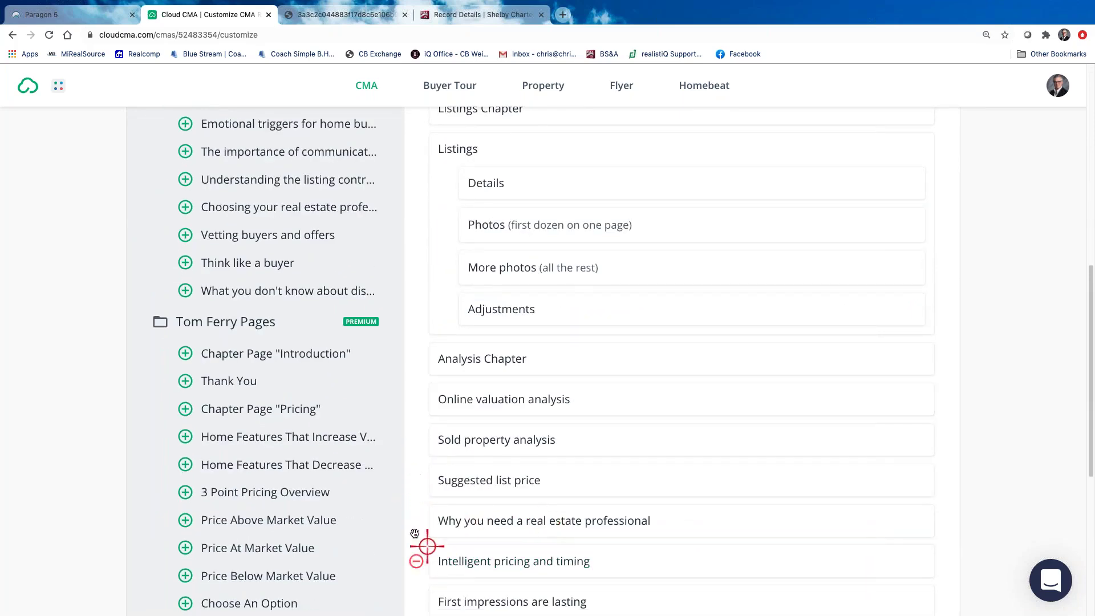
scroll(737, 369, up, 15)
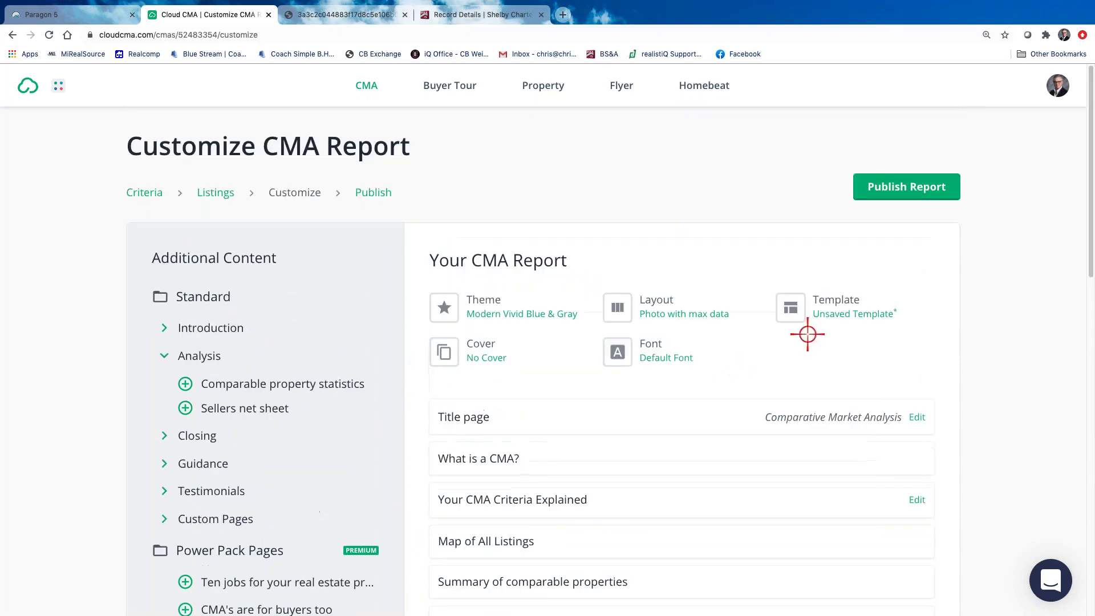
Save the current page selection as a template under the clients' name
click(855, 313)
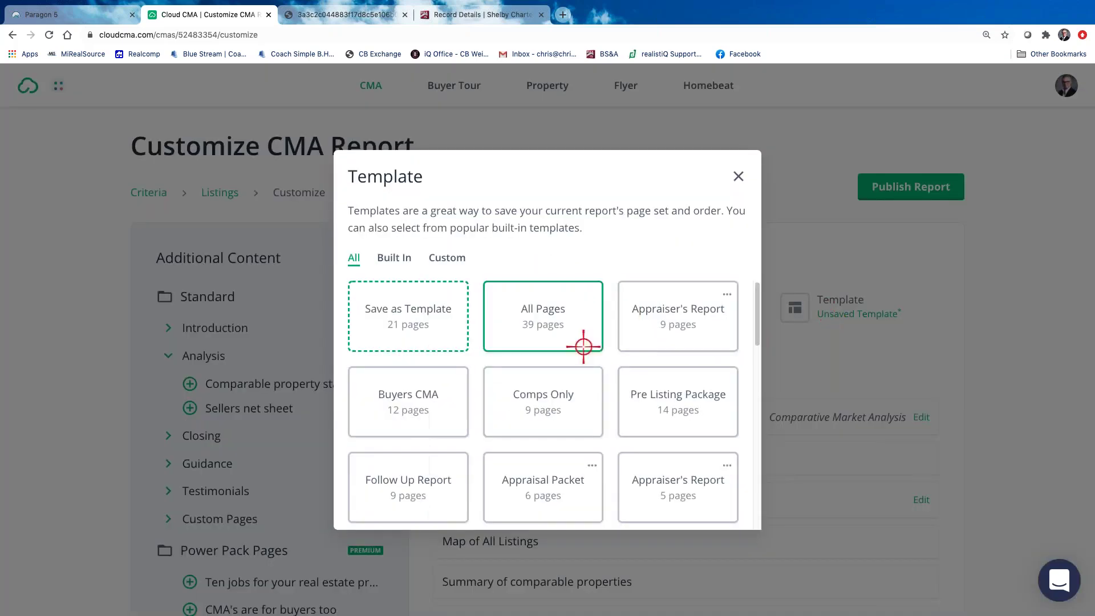
click(380, 303)
text(Marie & George)
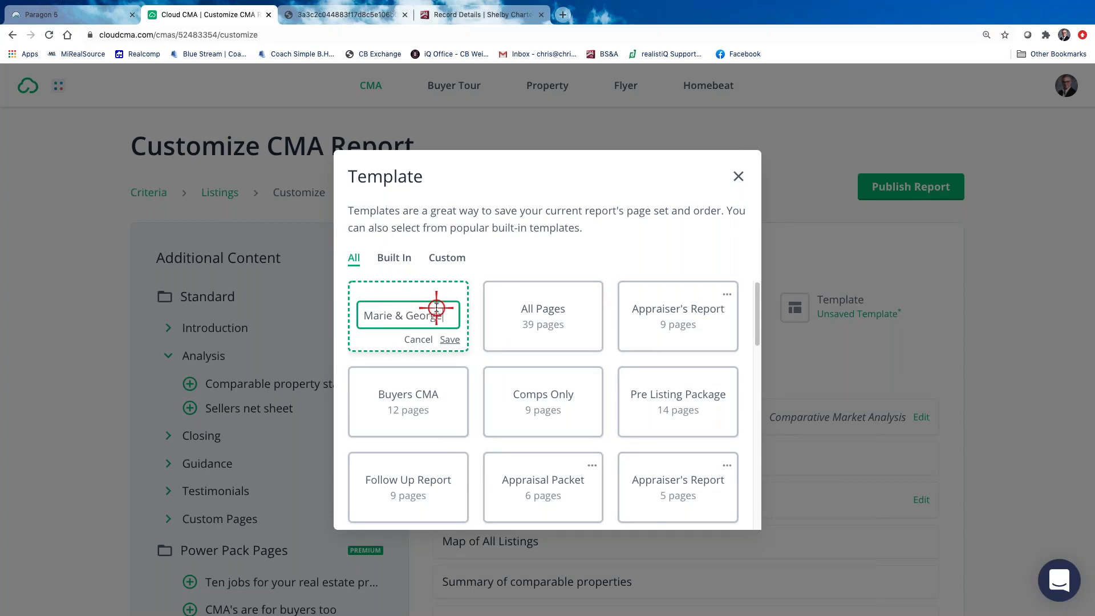
click(450, 338)
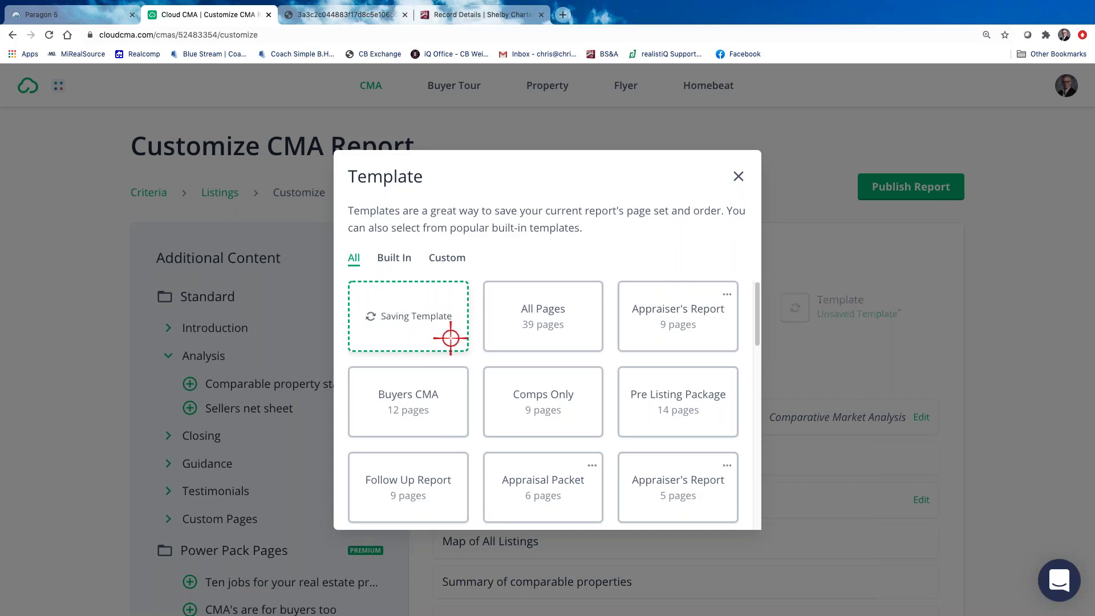
Browse the custom templates, then close the chooser with the clients' template still selected
scroll(575, 464, down, 3)
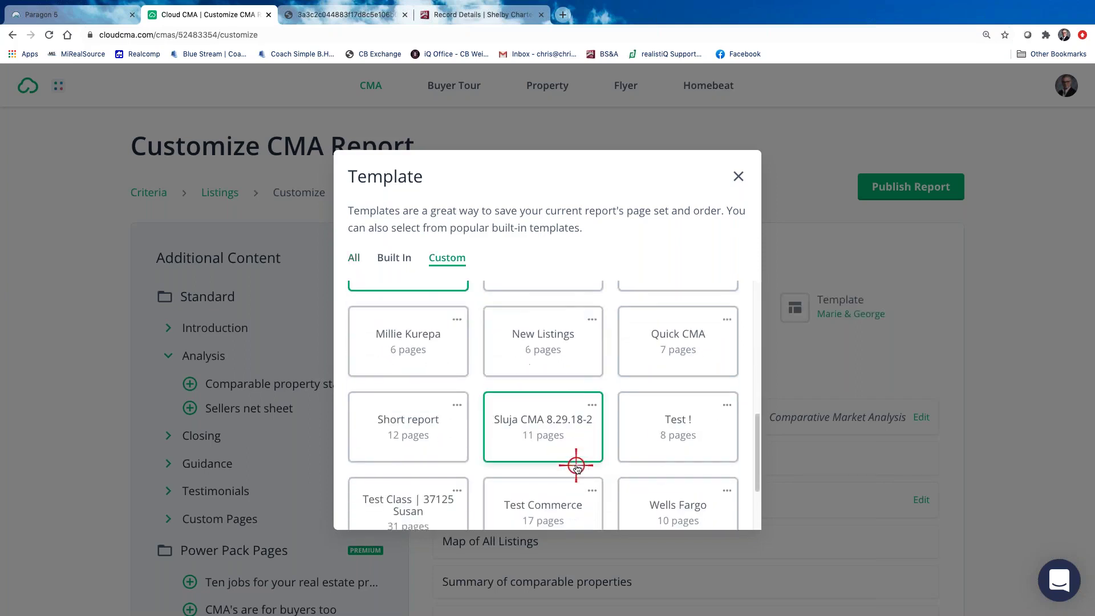
scroll(576, 466, up, 3)
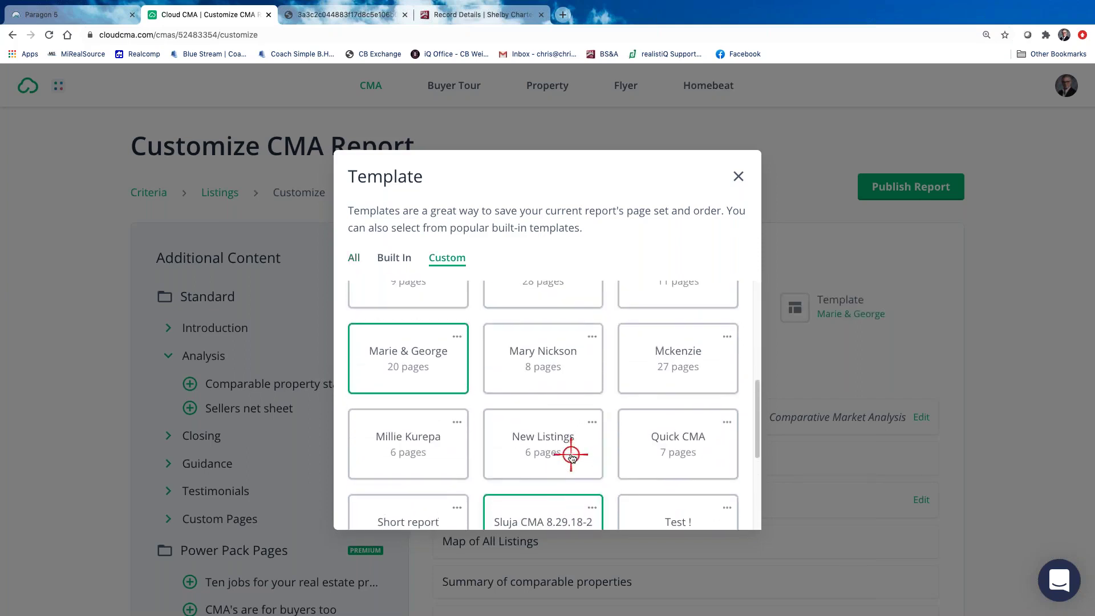
scroll(570, 453, up, 2)
scroll(535, 459, up, 2)
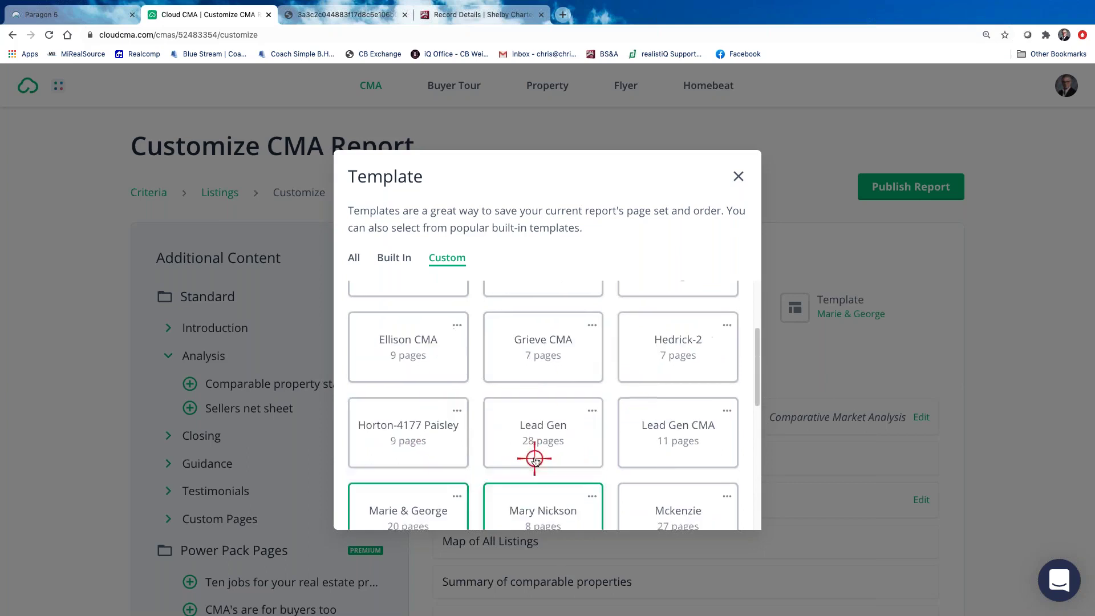
scroll(535, 459, up, 3)
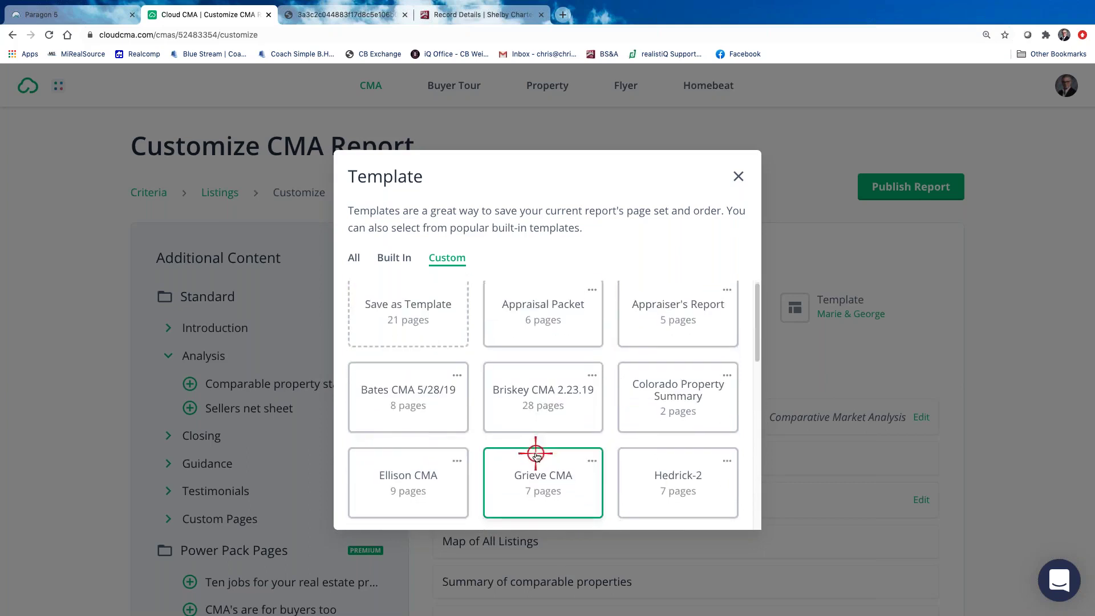
scroll(536, 454, down, 7)
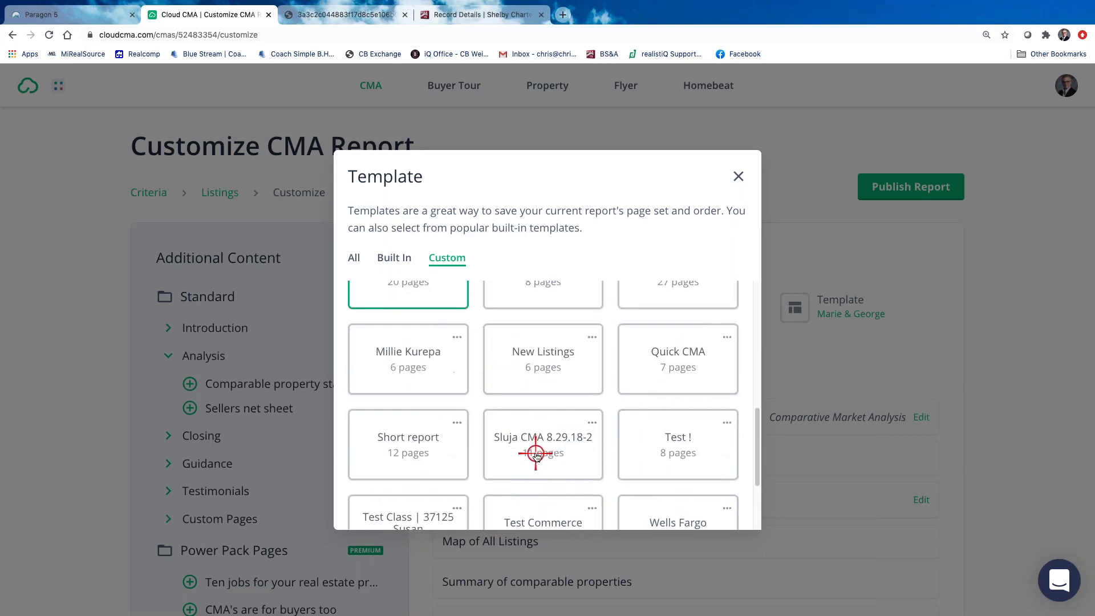
scroll(535, 454, down, 2)
scroll(536, 455, up, 10)
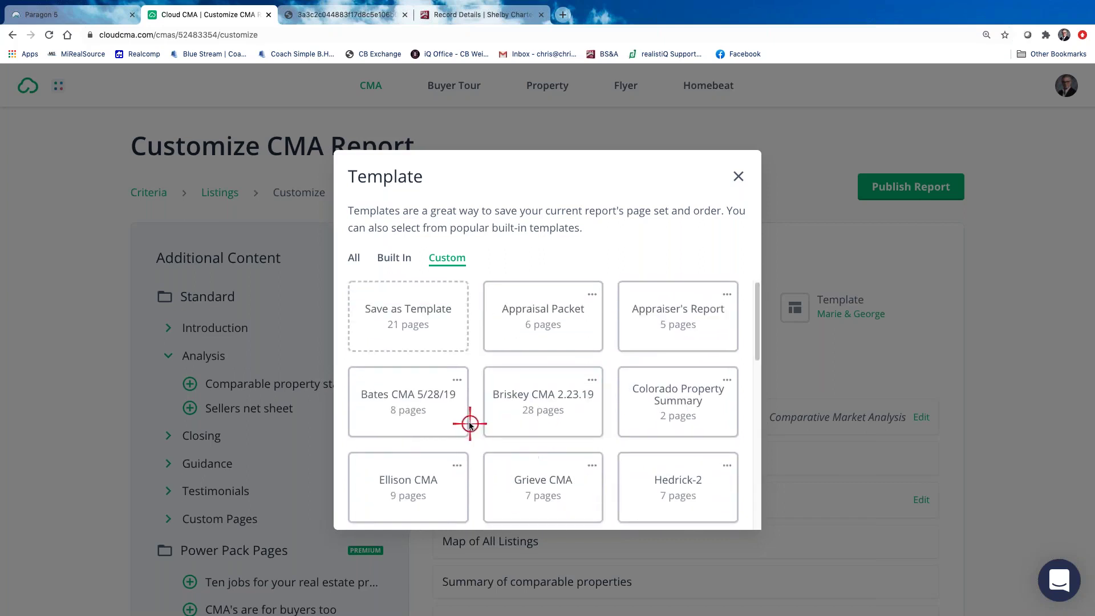
scroll(483, 430, down, 4)
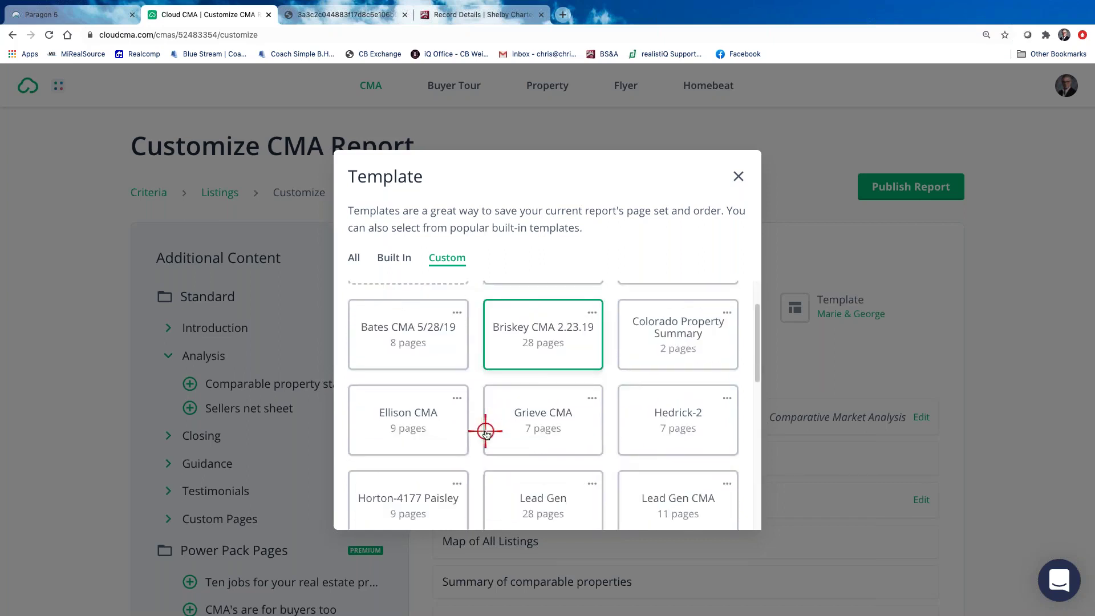
click(388, 423)
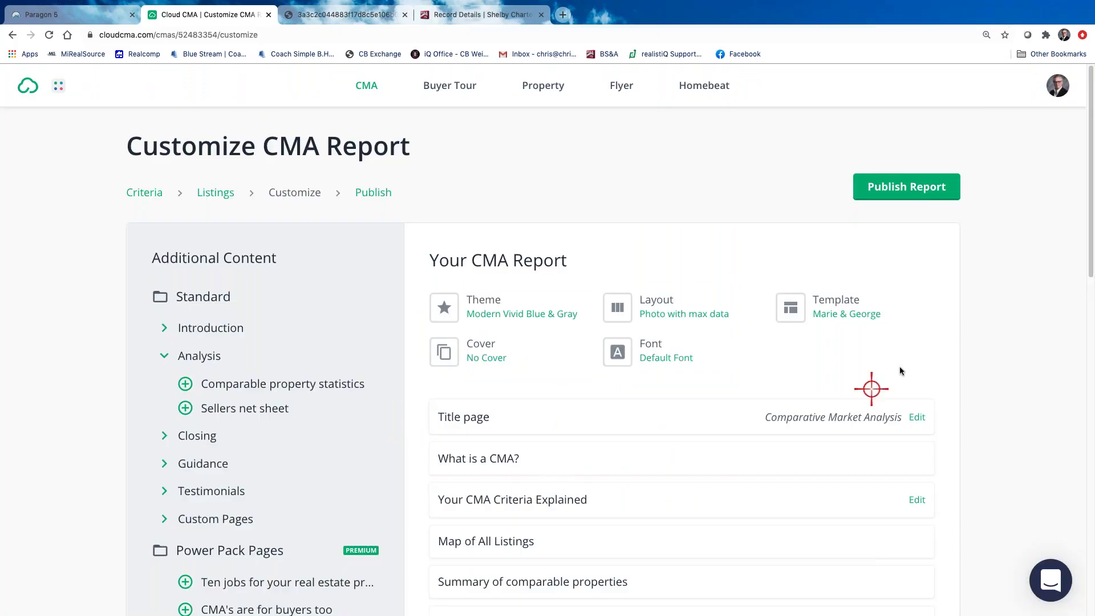
Publish the updated report with the Shelby Twp. address and revised pages
scroll(769, 467, down, 1)
scroll(769, 471, down, 4)
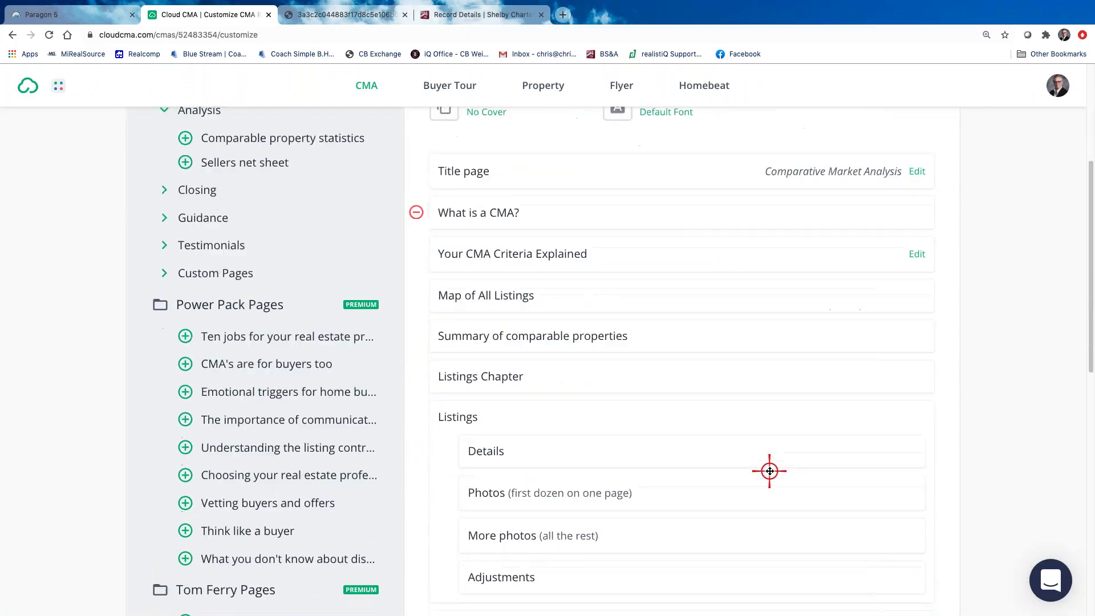
scroll(768, 469, up, 5)
click(917, 184)
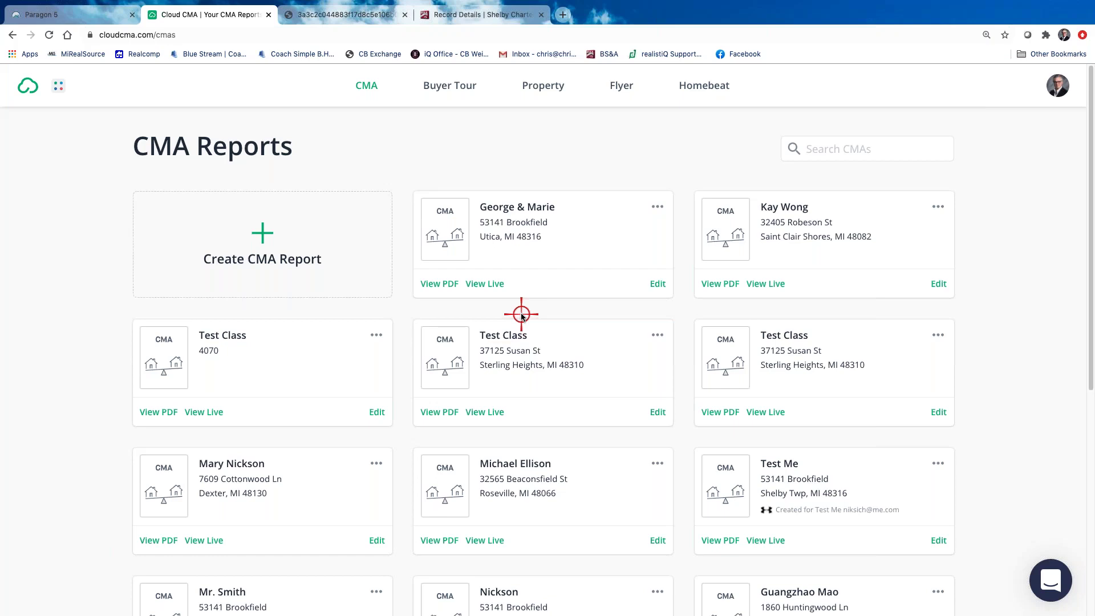
Review the republished 39-page PDF with extra listing photos, still suggesting $240,000
click(437, 283)
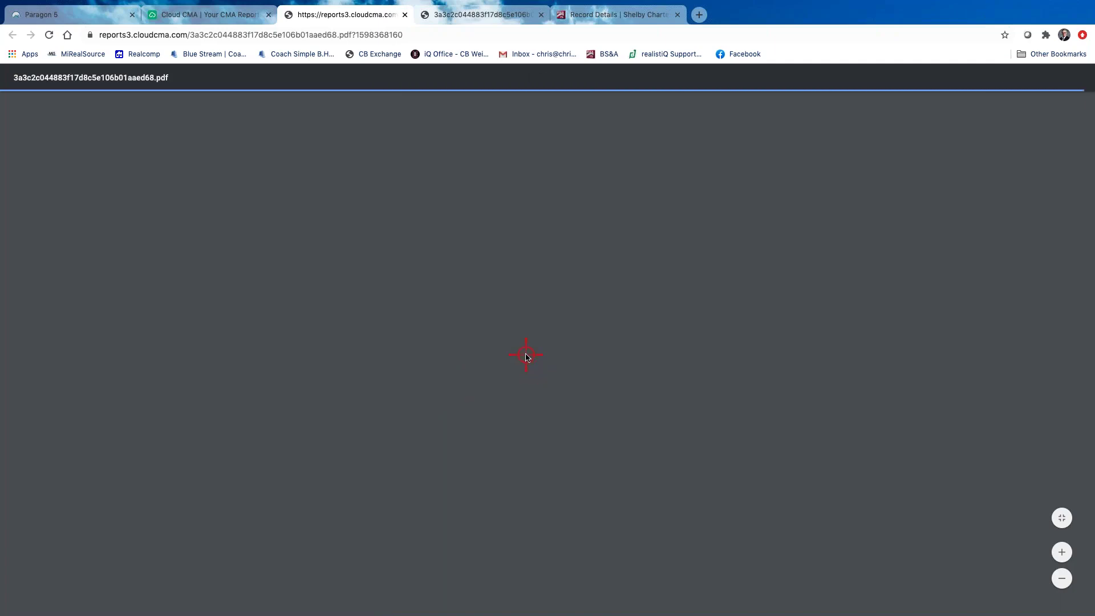
scroll(526, 356, down, 20)
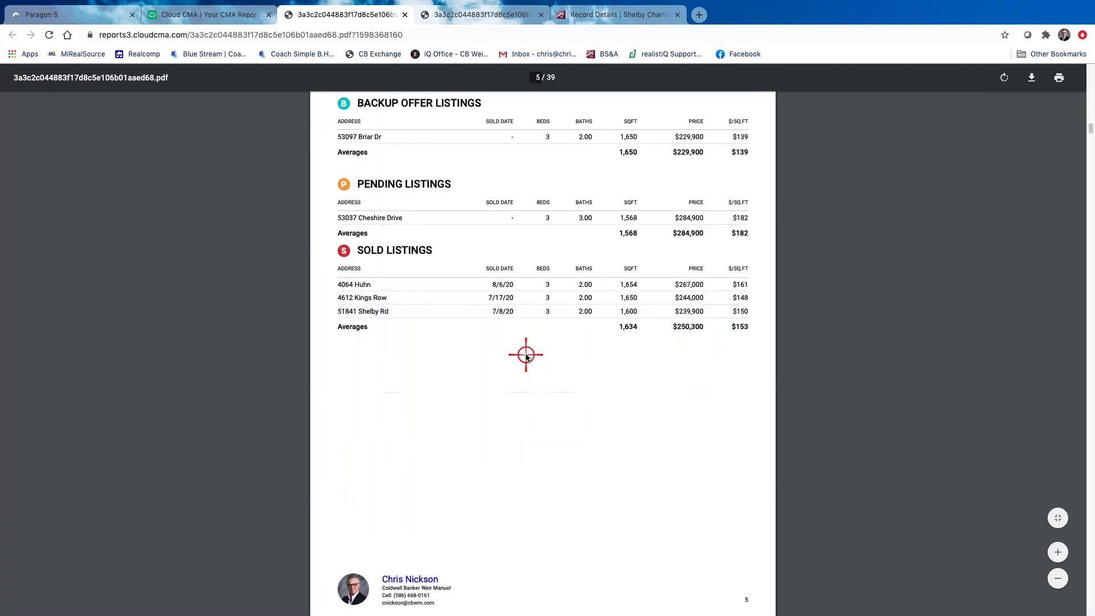
scroll(525, 356, down, 20)
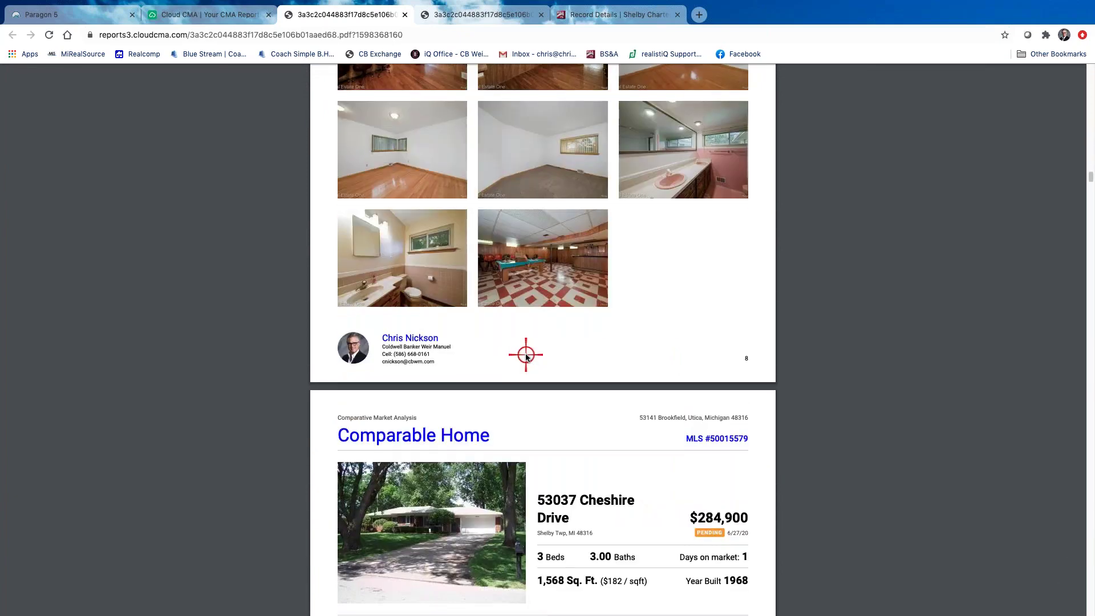
scroll(526, 357, down, 20)
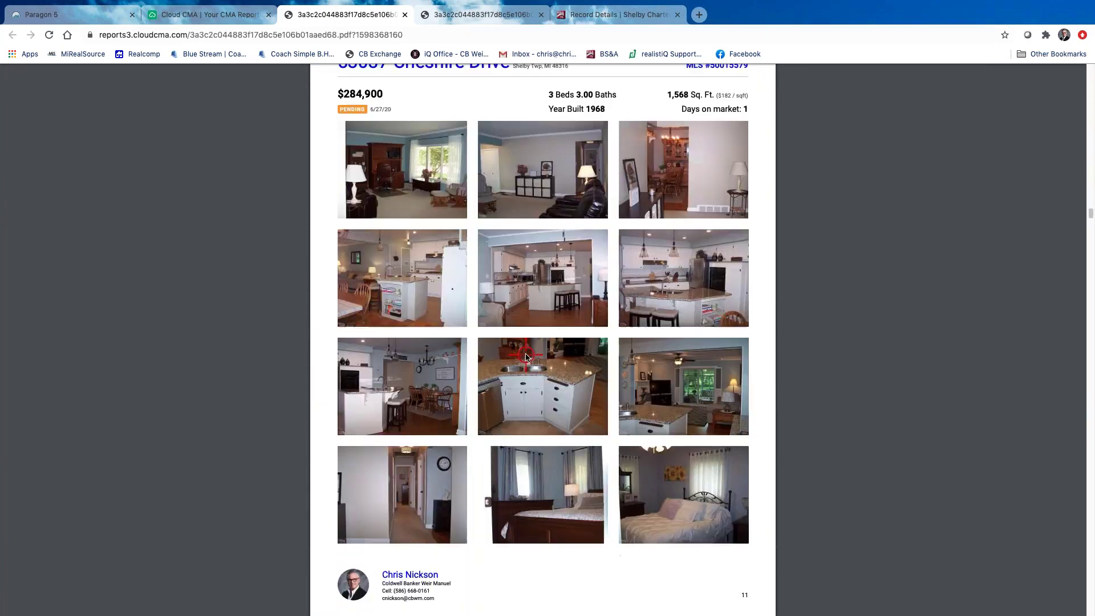
scroll(526, 357, down, 10)
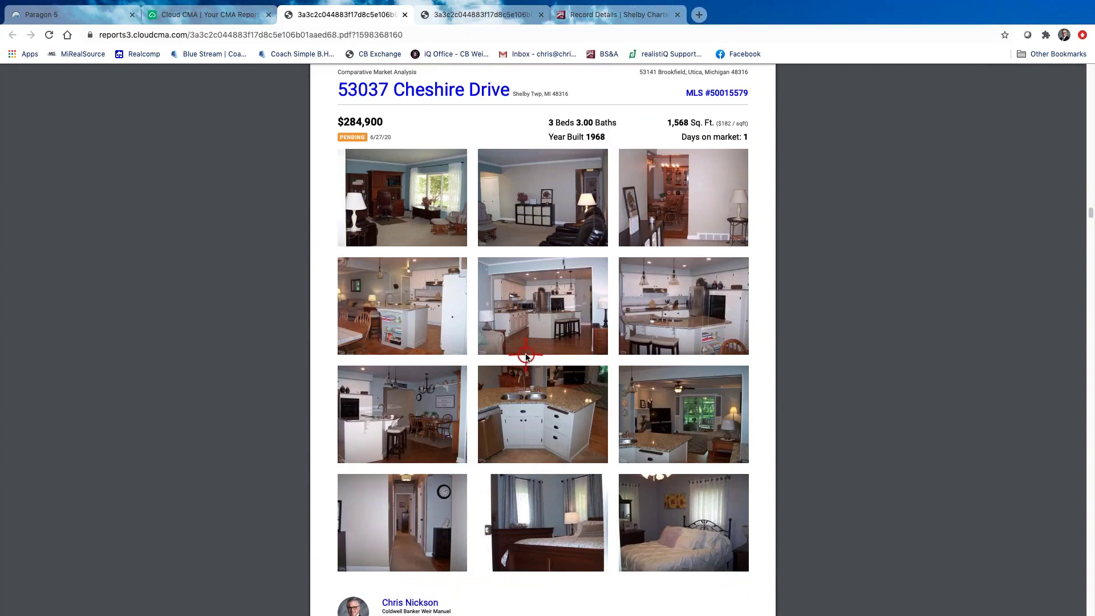
scroll(525, 356, down, 15)
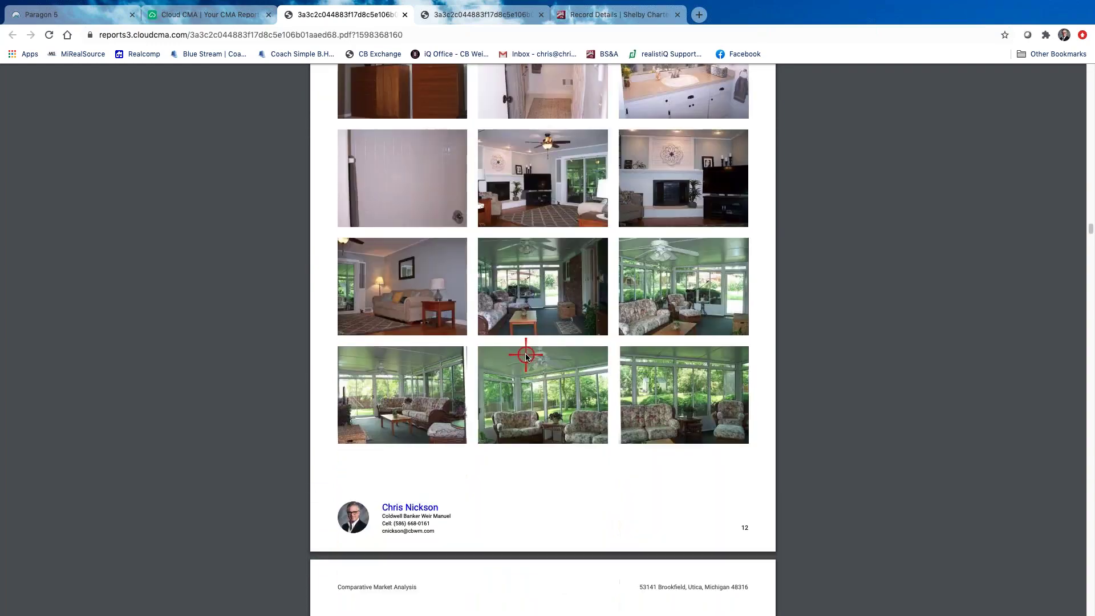
scroll(526, 356, down, 15)
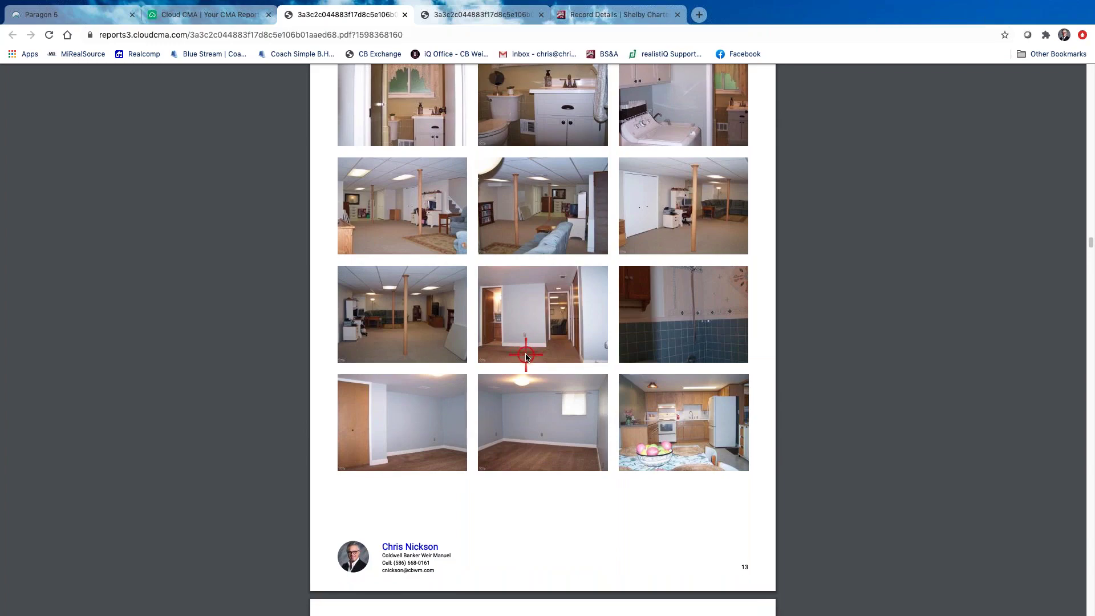
scroll(540, 359, down, 1)
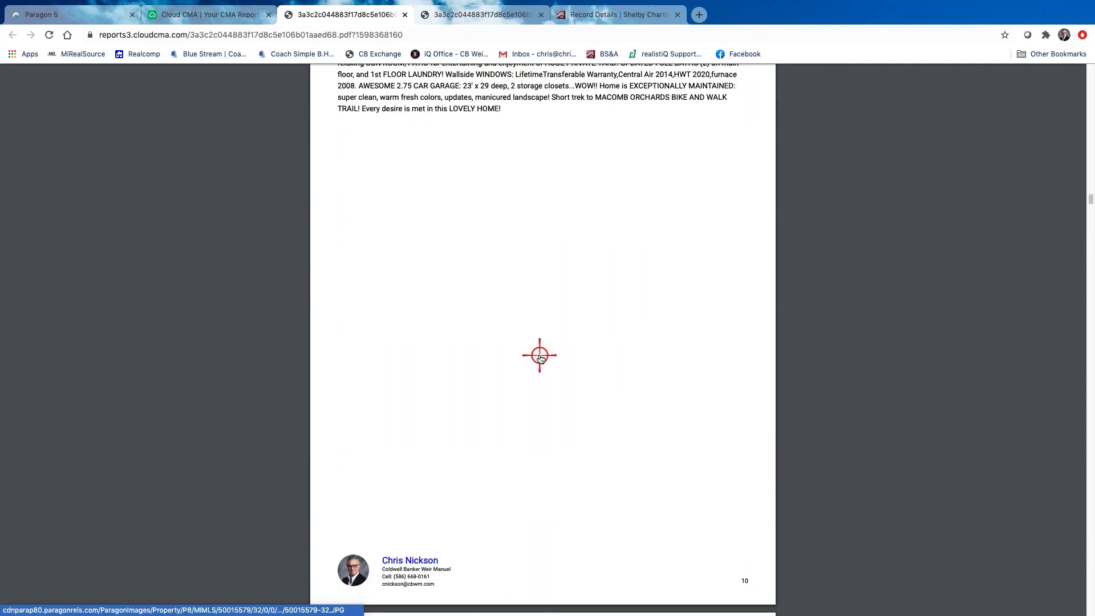
scroll(541, 358, up, 15)
scroll(538, 355, up, 20)
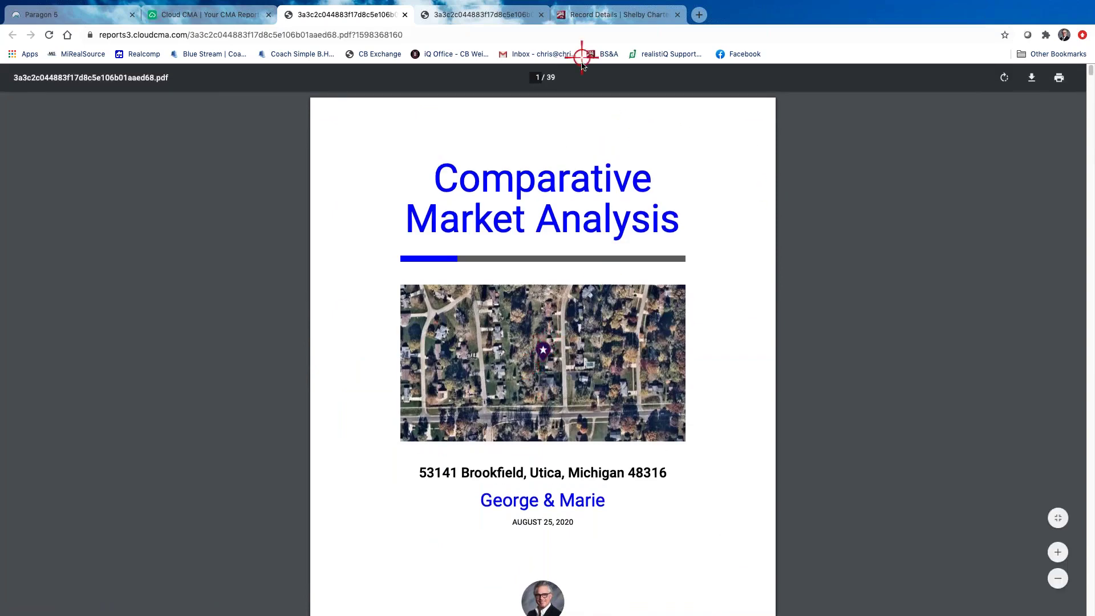
scroll(505, 358, down, 20)
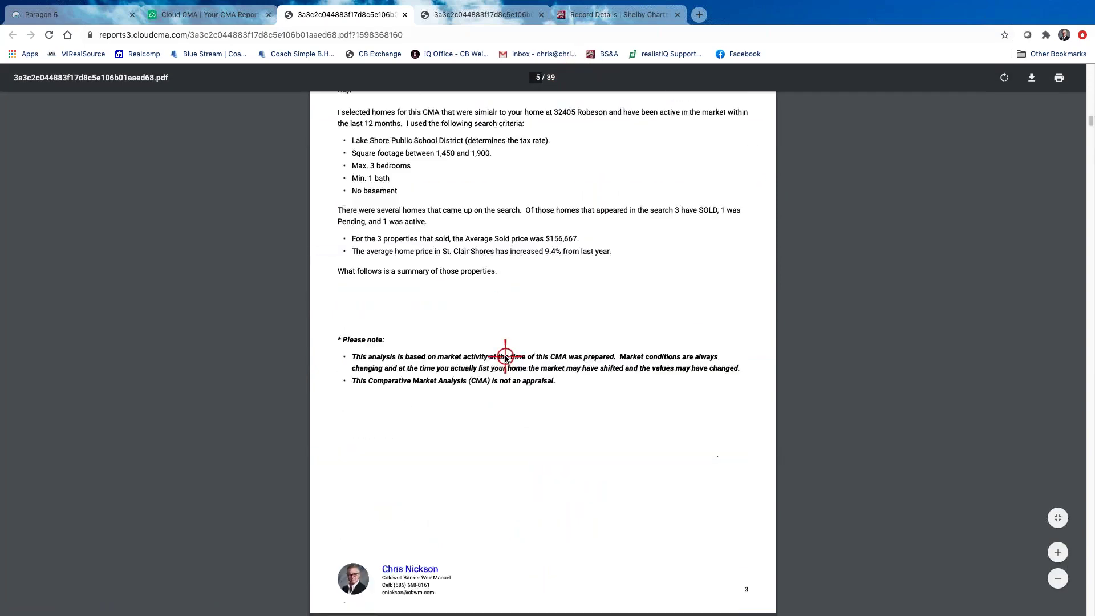
scroll(505, 358, down, 20)
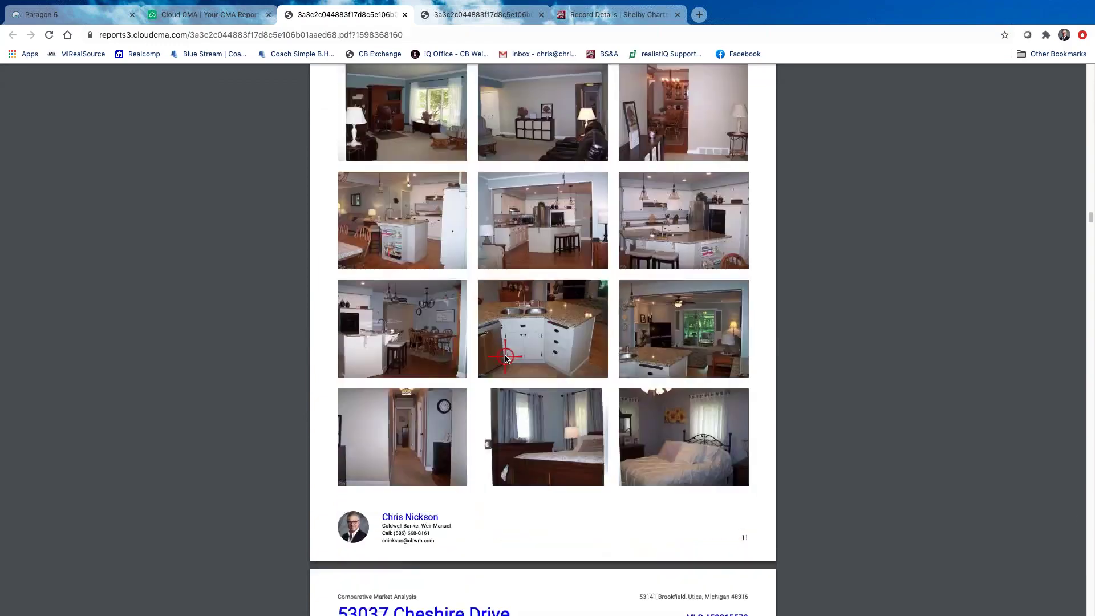
scroll(505, 358, down, 20)
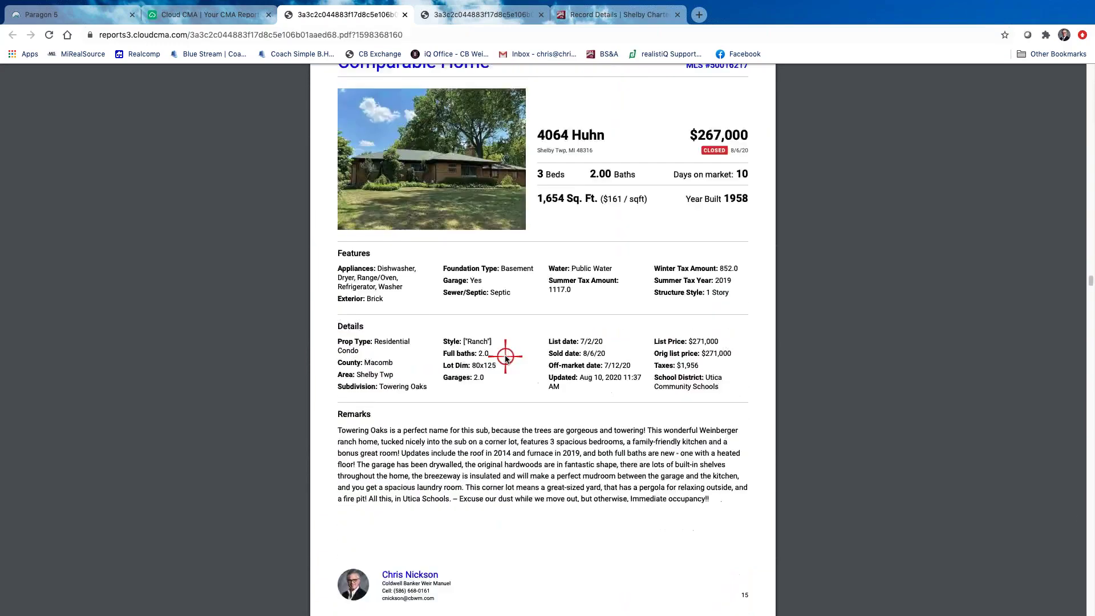
scroll(505, 358, down, 20)
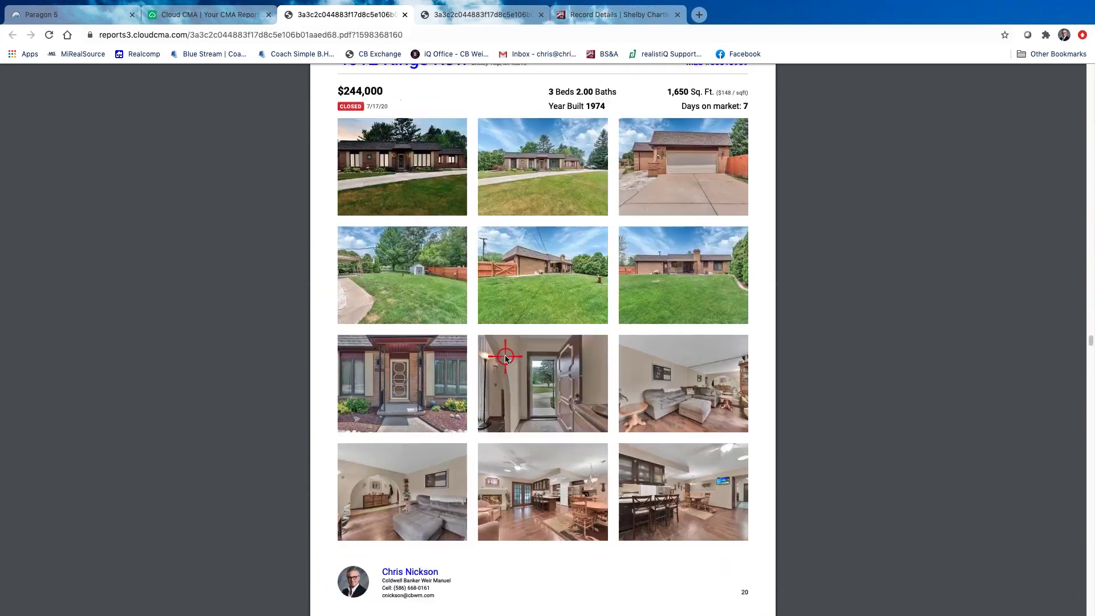
scroll(505, 358, down, 20)
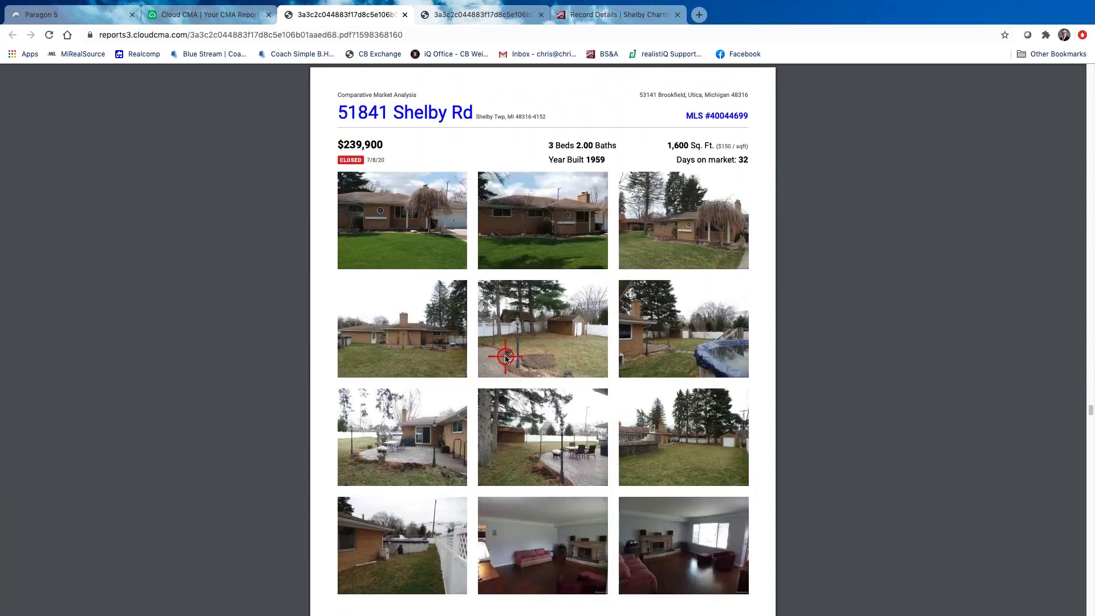
scroll(506, 358, down, 13)
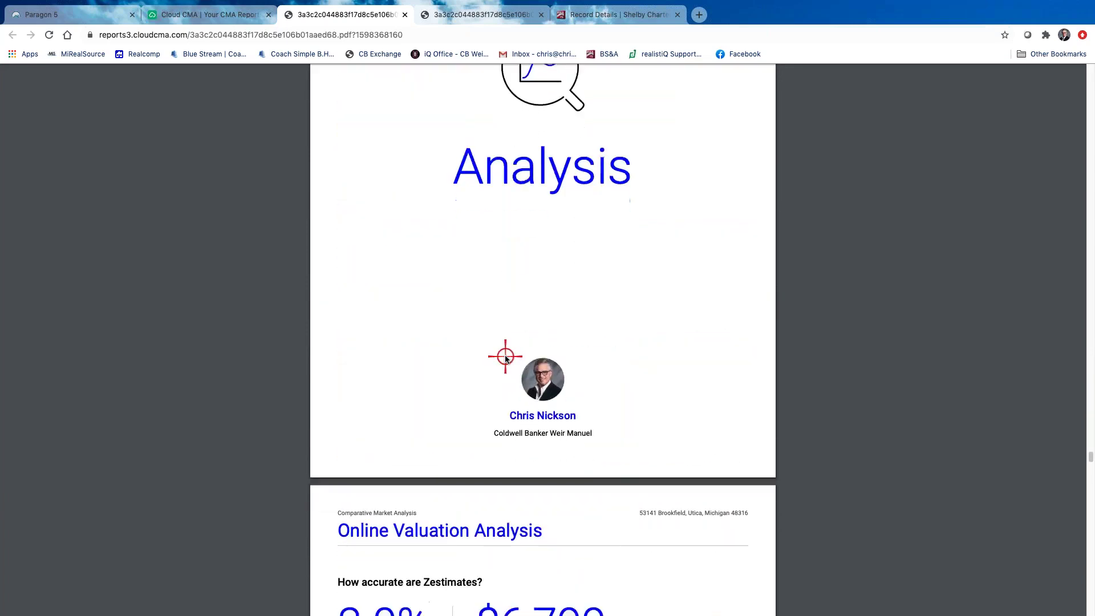
scroll(563, 424, down, 10)
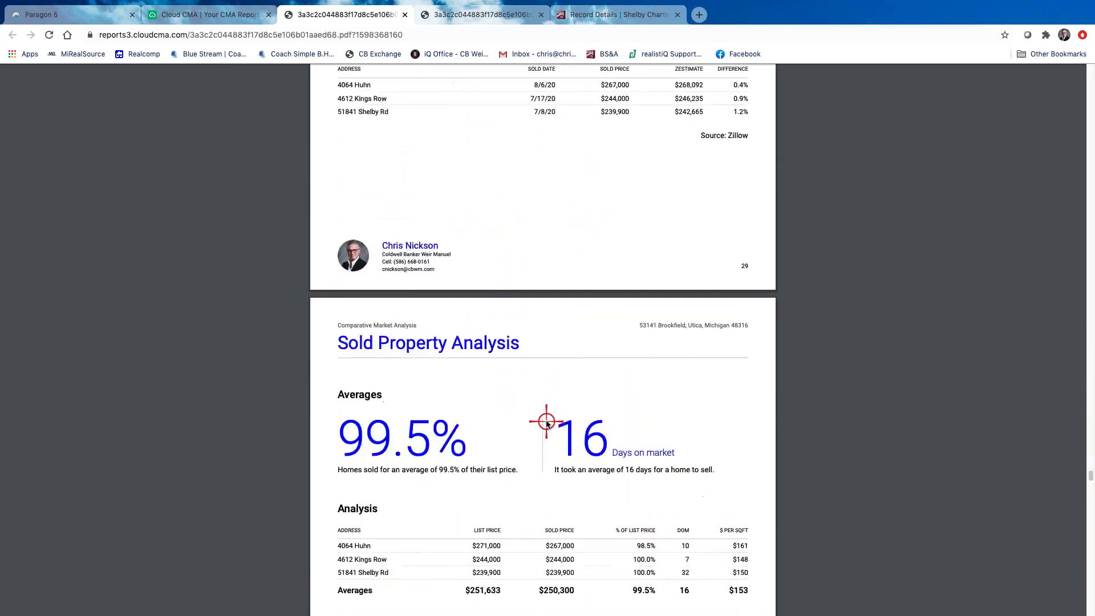
scroll(601, 387, down, 10)
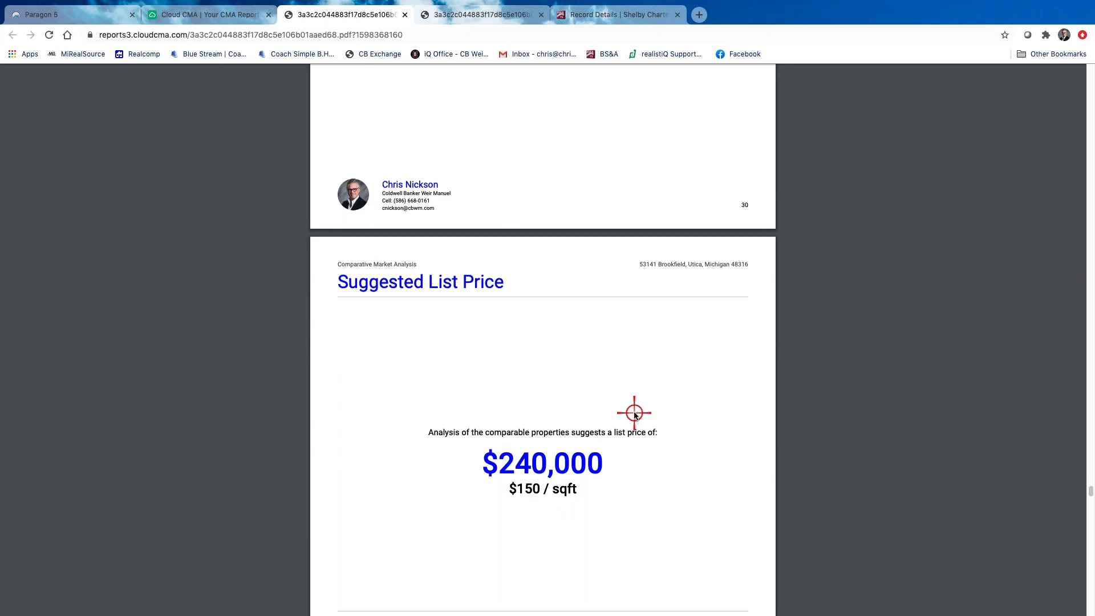
scroll(634, 415, down, 10)
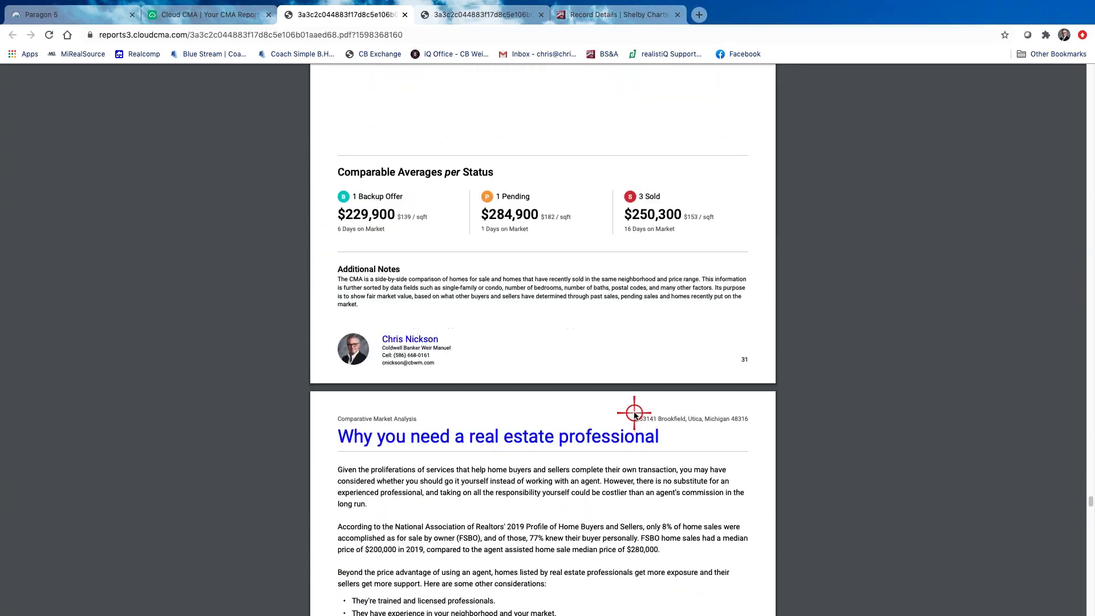
scroll(635, 415, up, 2)
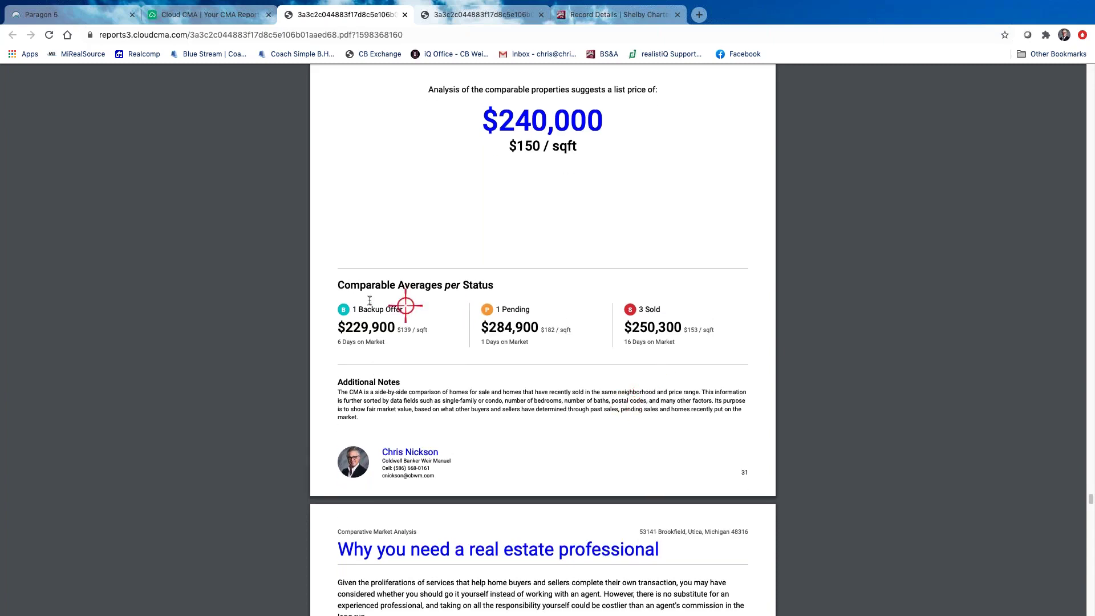
scroll(633, 320, up, 2)
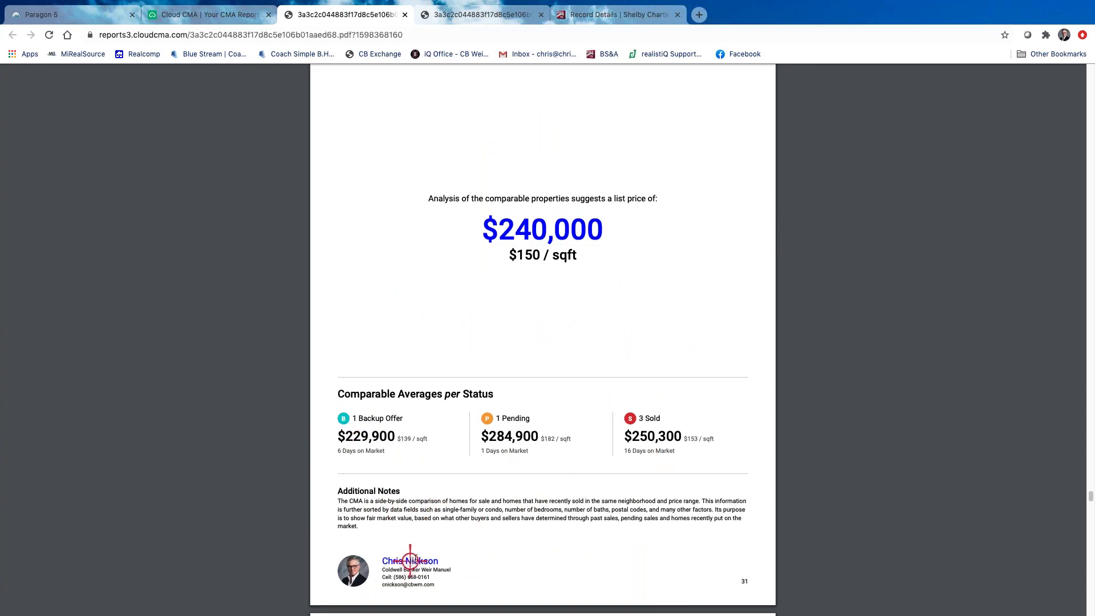
scroll(593, 548, down, 1)
scroll(605, 541, down, 1)
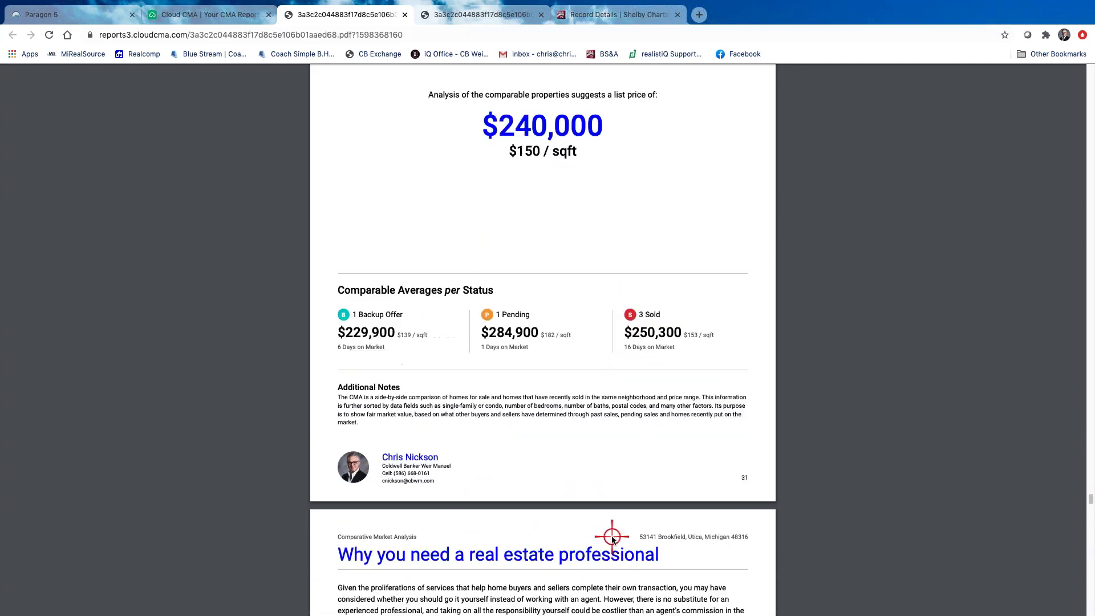
scroll(613, 530, up, 9)
scroll(616, 514, up, 20)
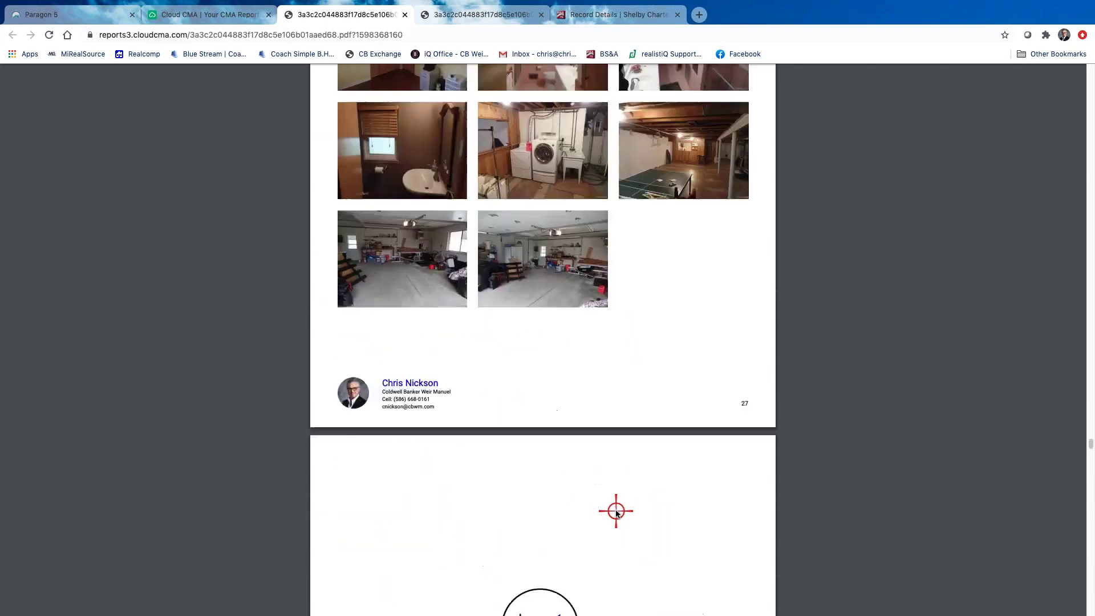
scroll(797, 228, down, 20)
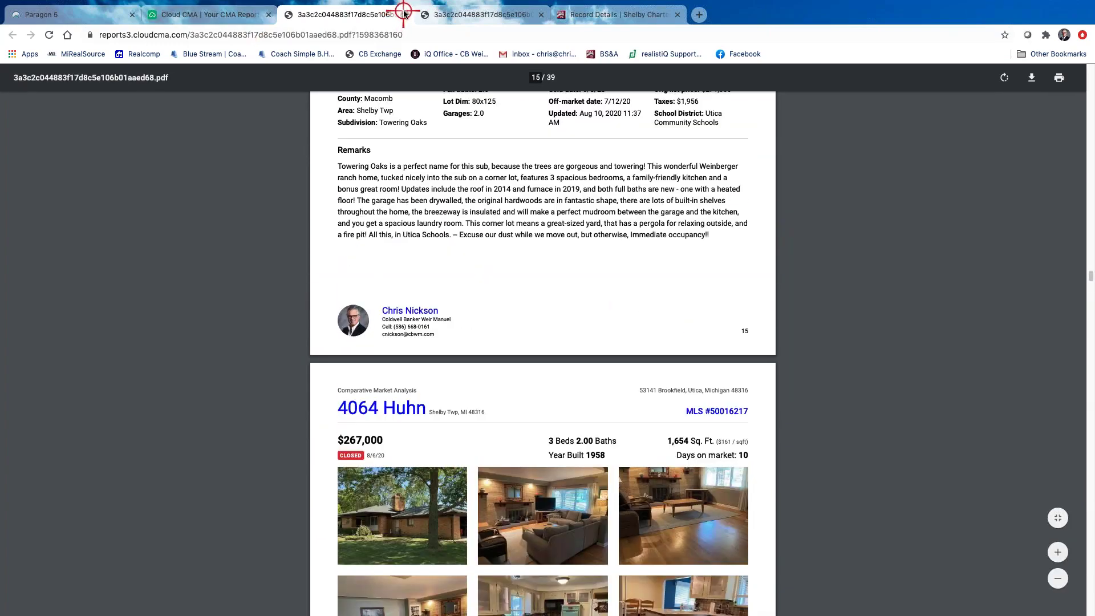
Close the PDF tab and launch View Slideshow for the clients' report
click(405, 14)
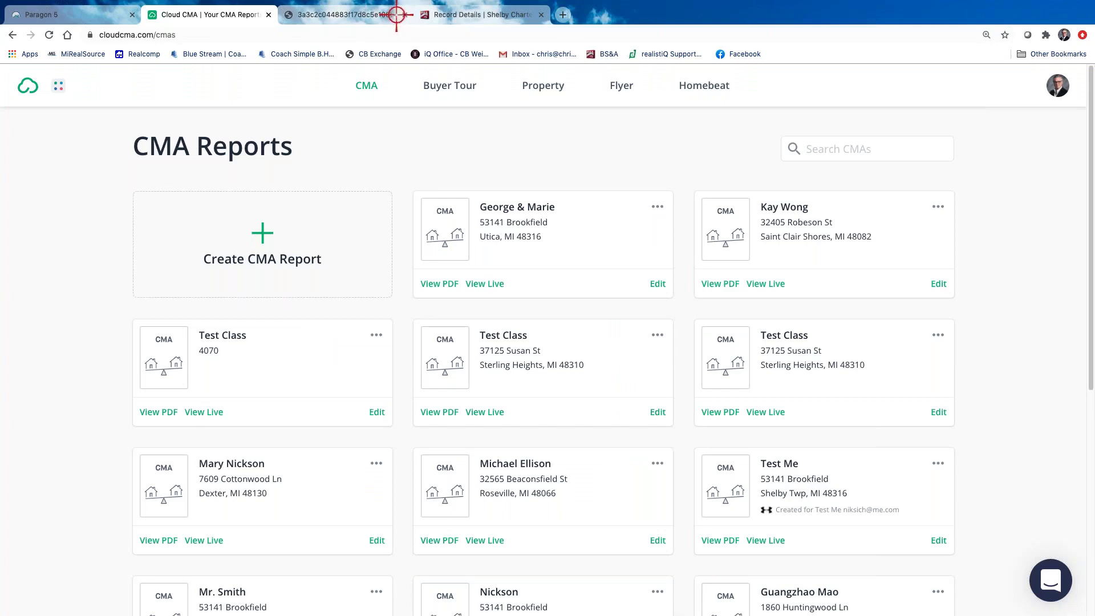
mouse_move(522, 201)
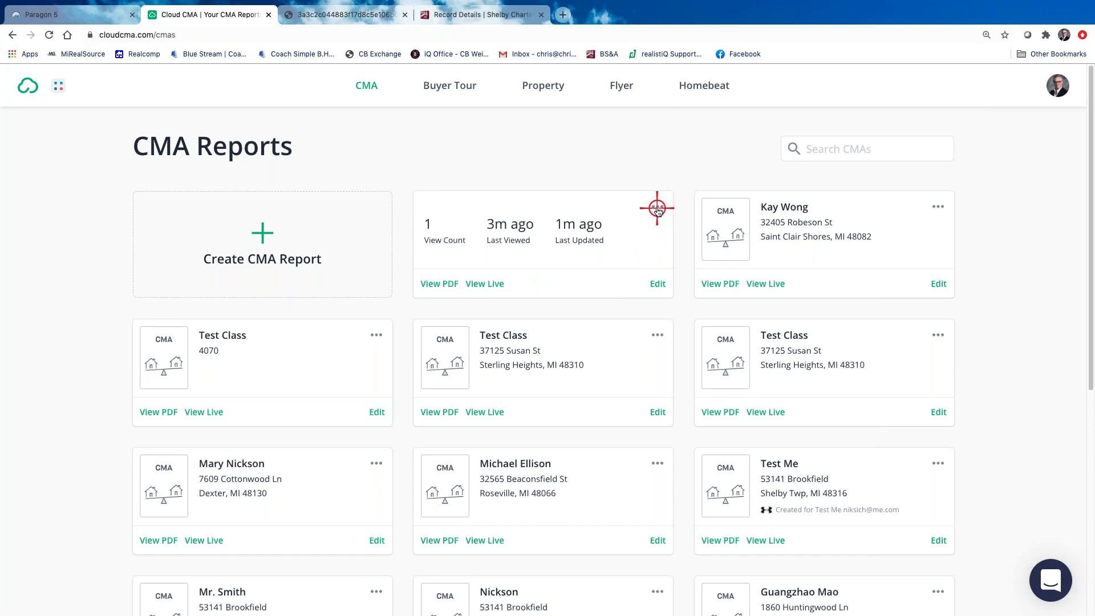
click(658, 209)
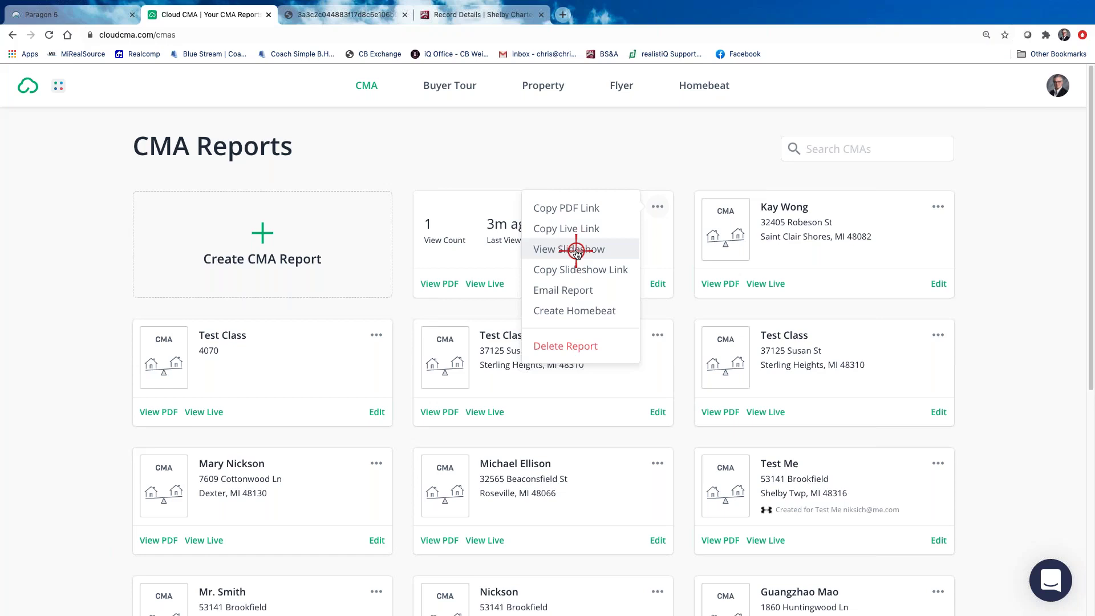
click(575, 249)
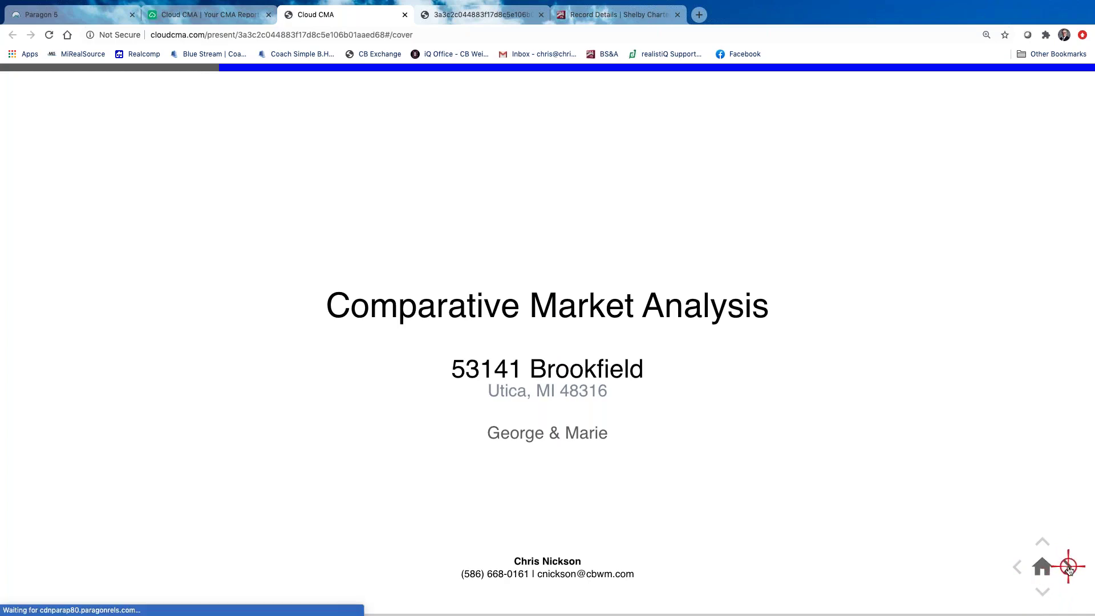
Step through the sold comparable slides to Pending Homes, then back one listing
click(1065, 567)
click(1067, 567)
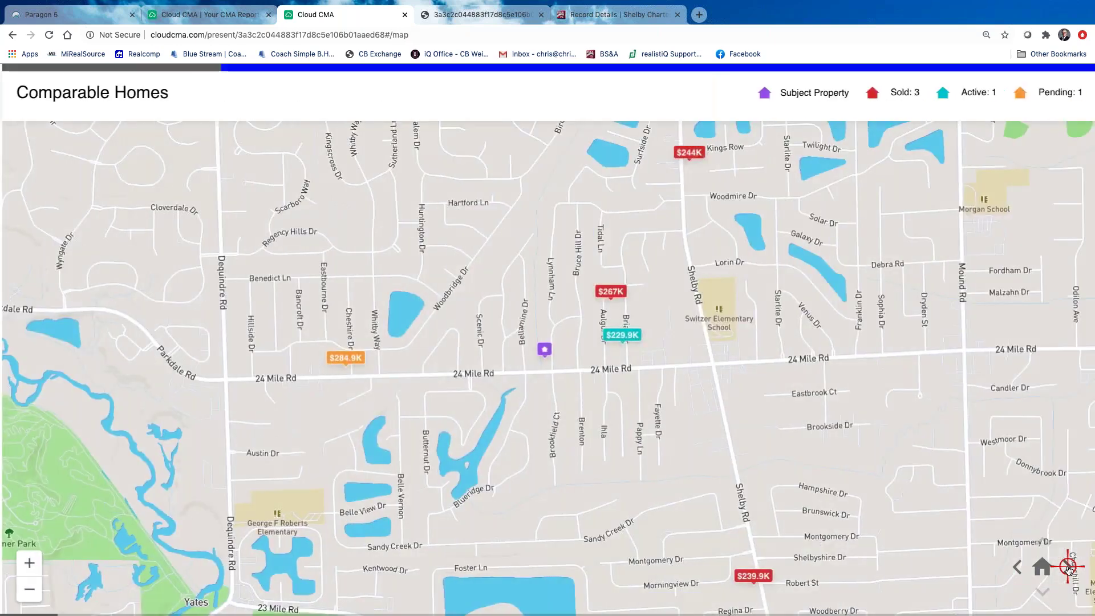
click(1067, 568)
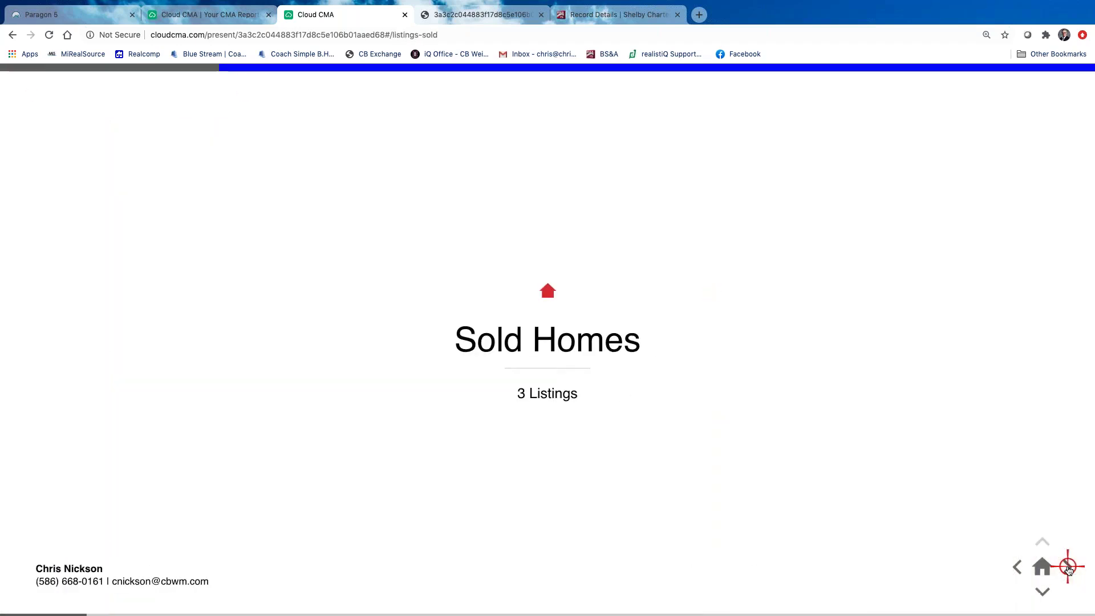
click(1067, 567)
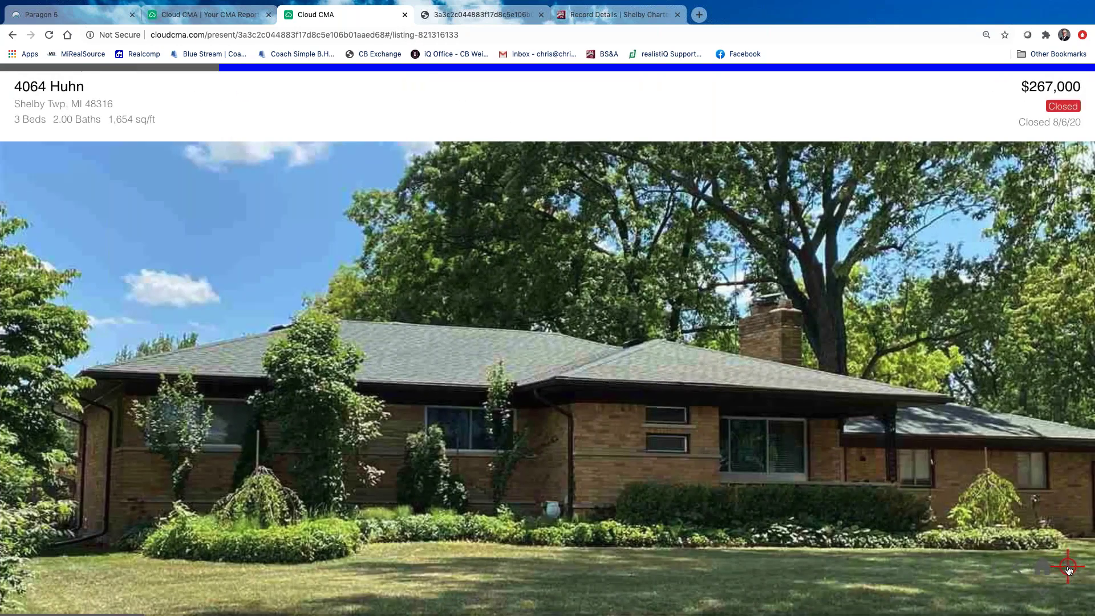
click(1067, 568)
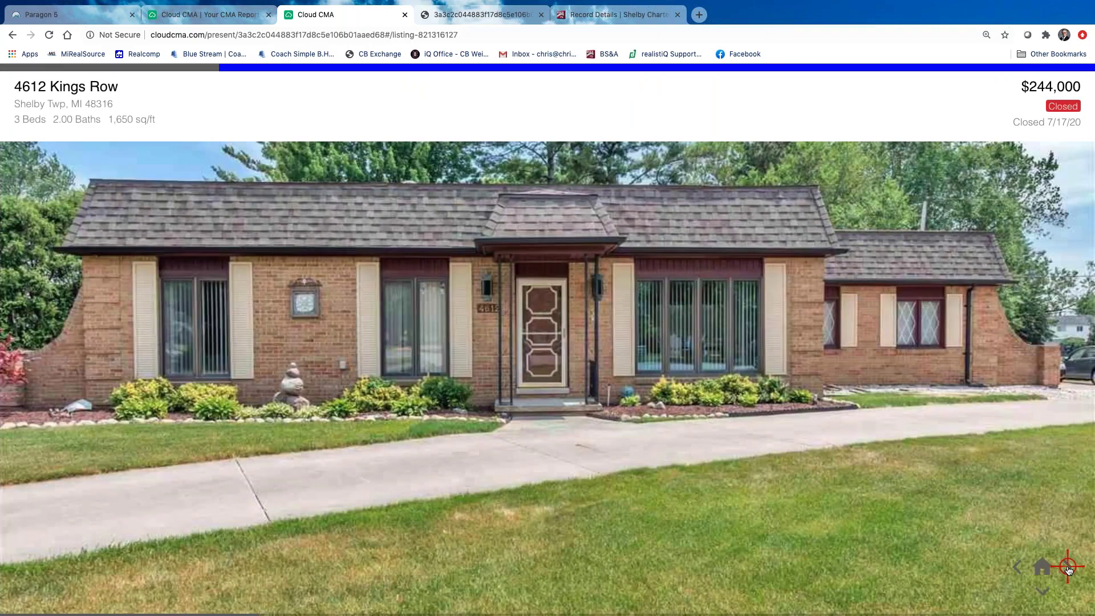
click(1068, 567)
click(1067, 567)
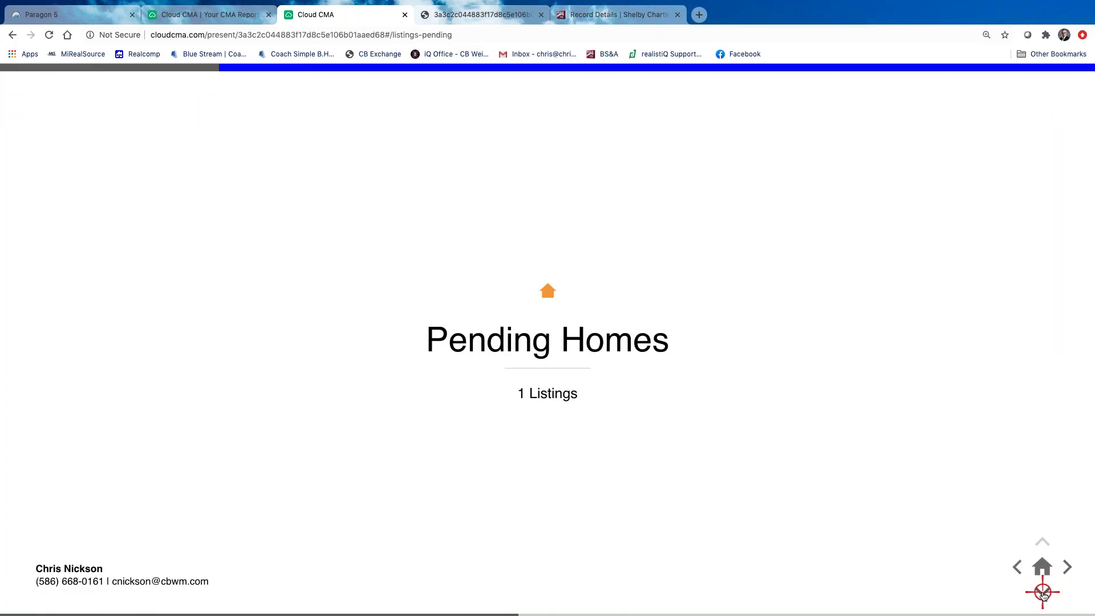
click(1021, 568)
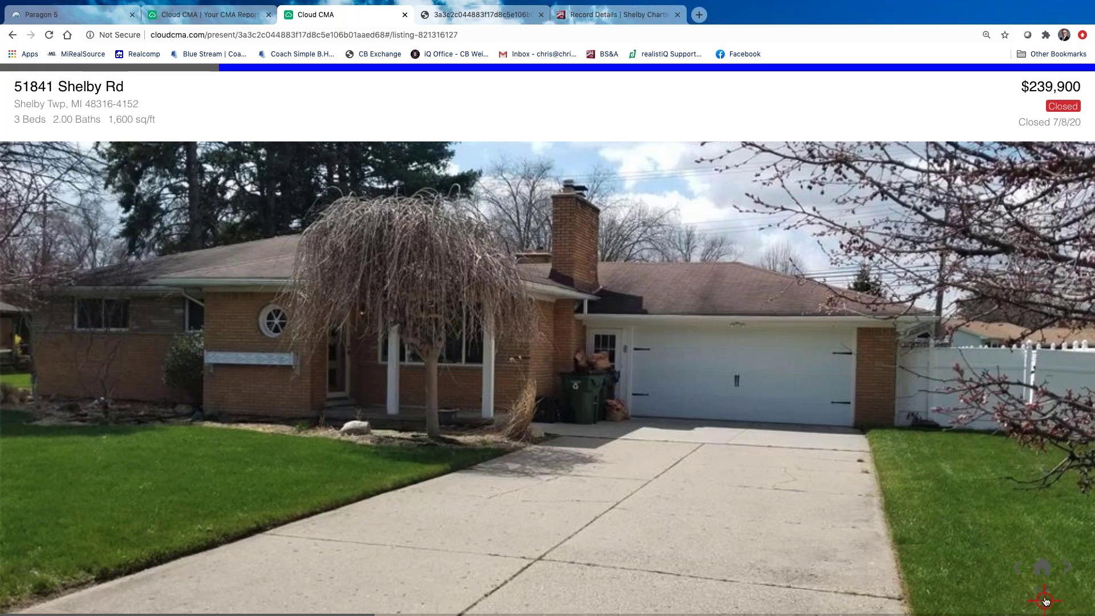
Browse the listing's enlarged kitchen and living room photos, then return to the Comparable Homes map
click(1045, 597)
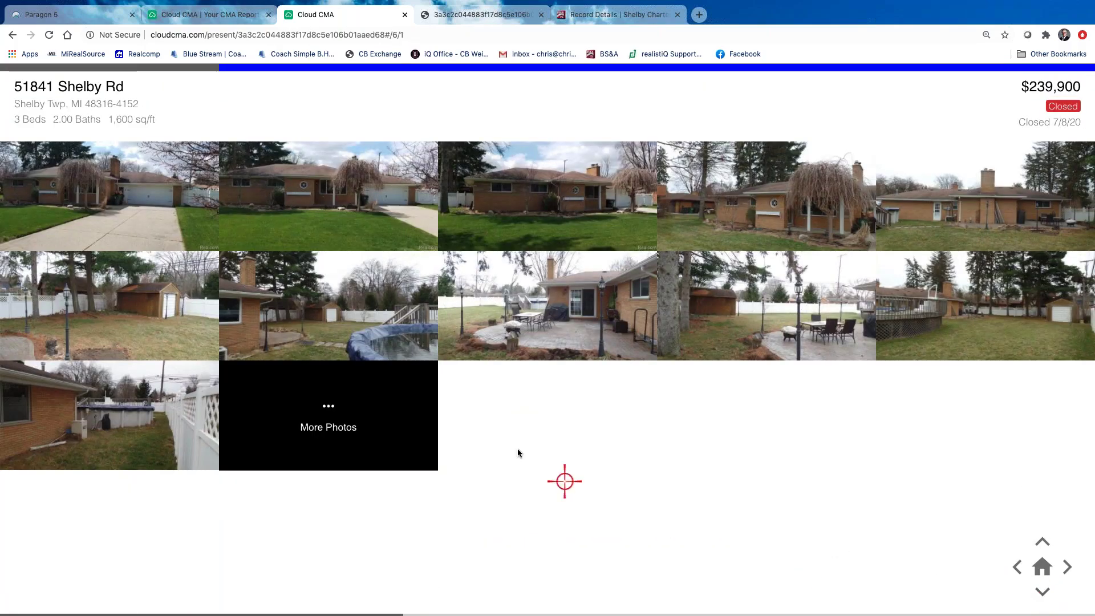
scroll(336, 409, down, 1)
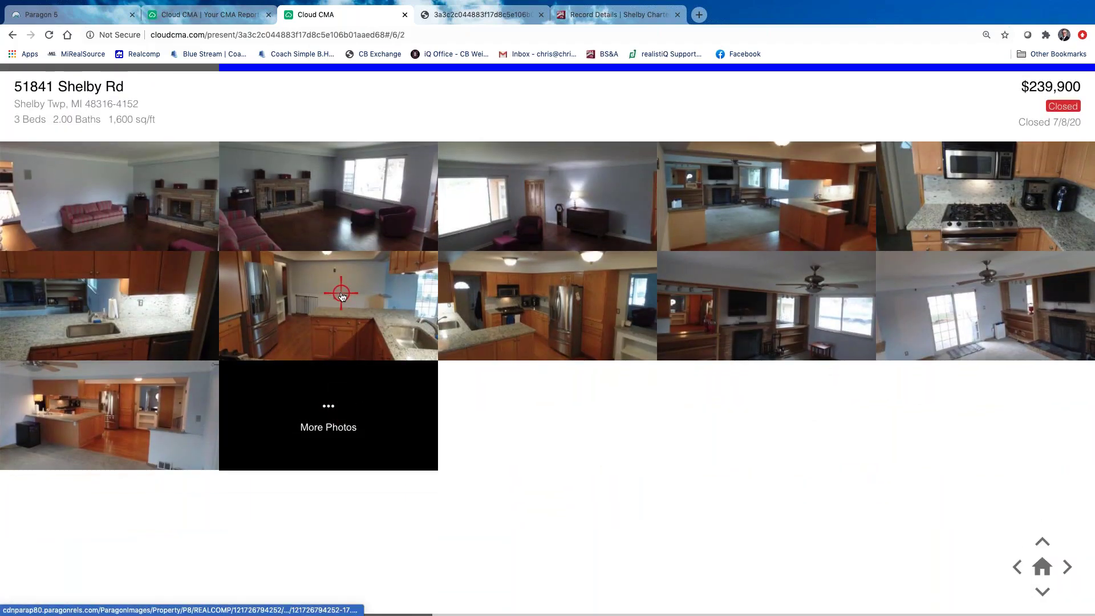
click(341, 295)
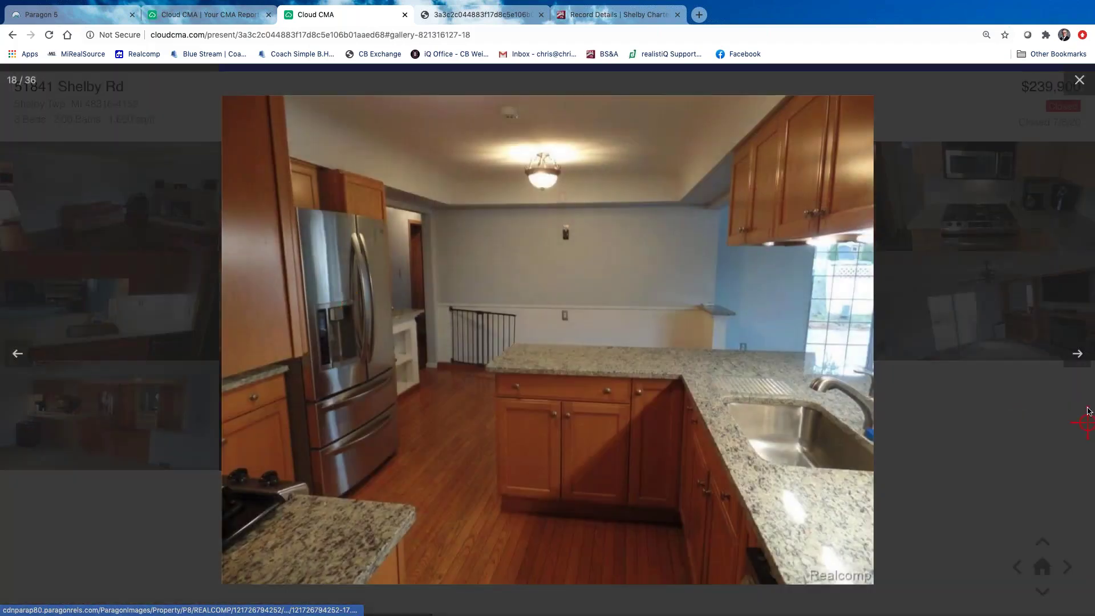
click(1079, 353)
click(1079, 353)
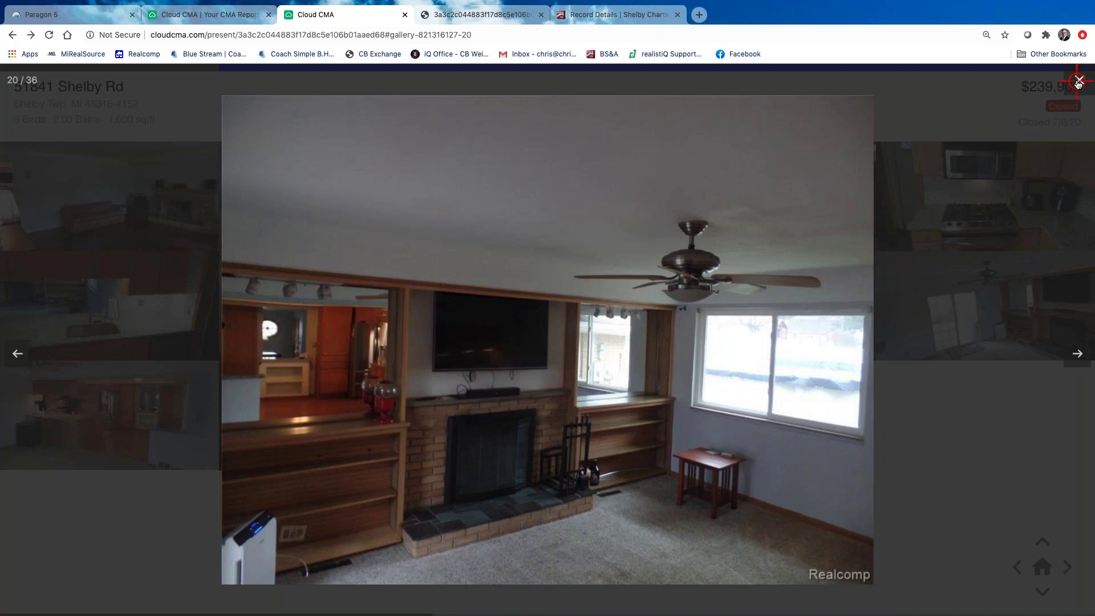
click(1078, 83)
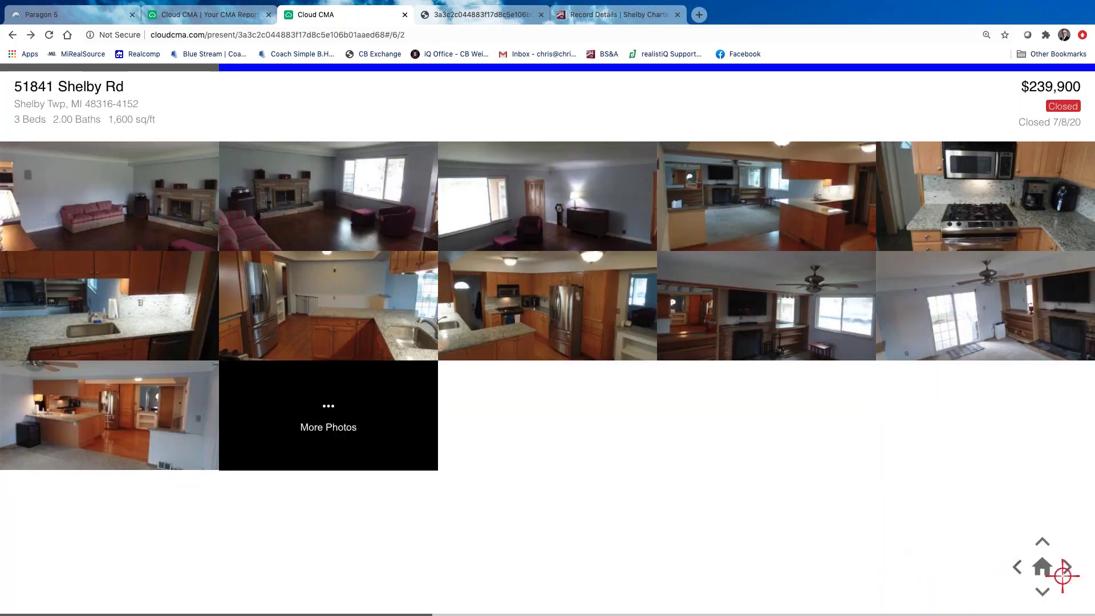
click(1045, 572)
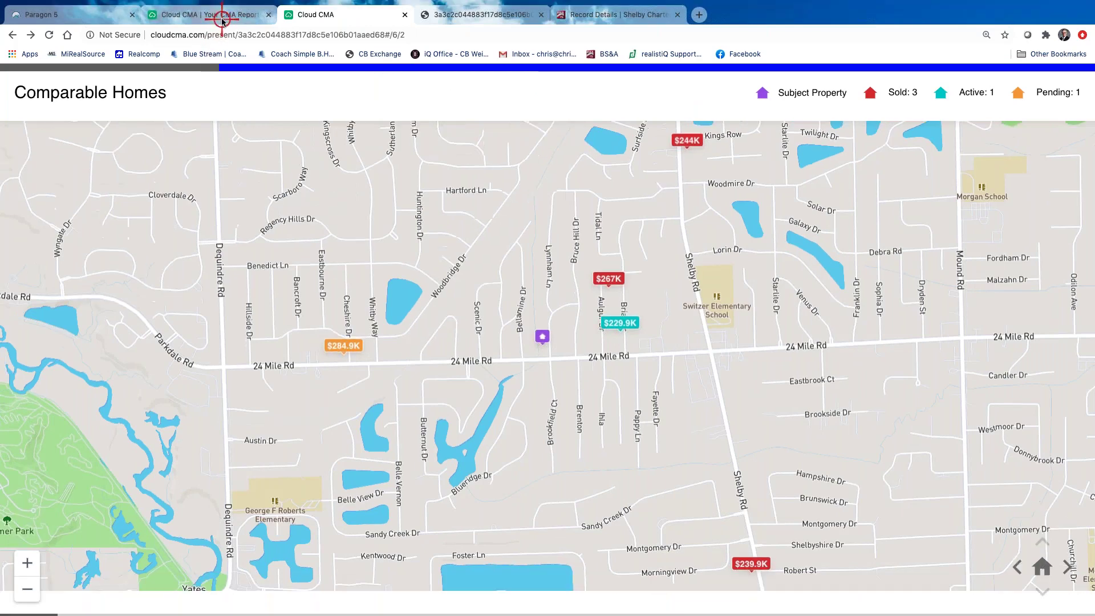
Close the slideshow and open the Test Class (4070) report on its Edit CMA Report page
click(405, 15)
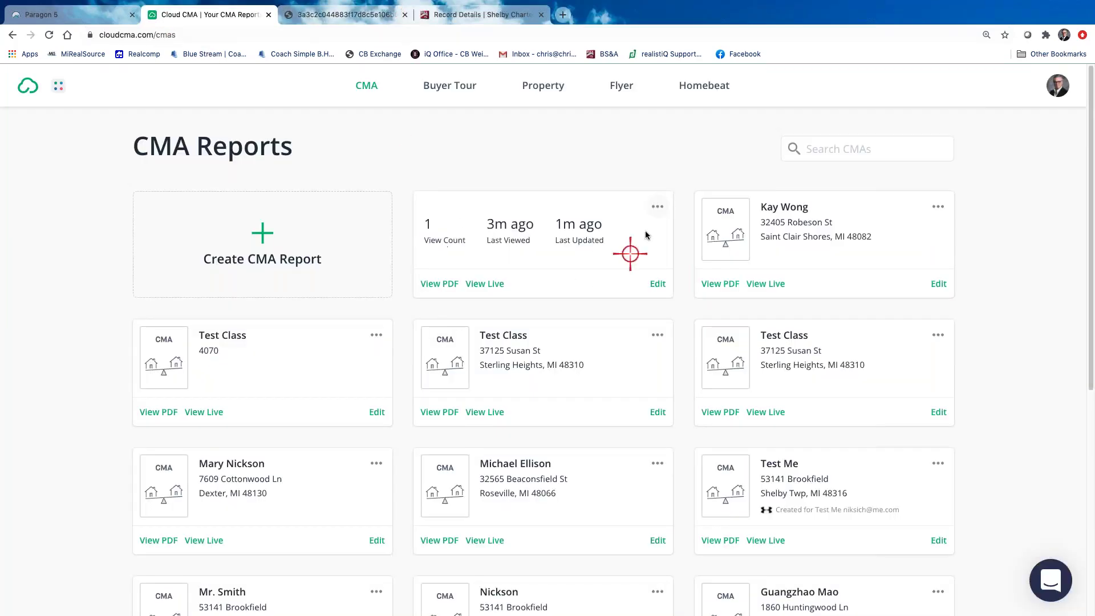
click(657, 207)
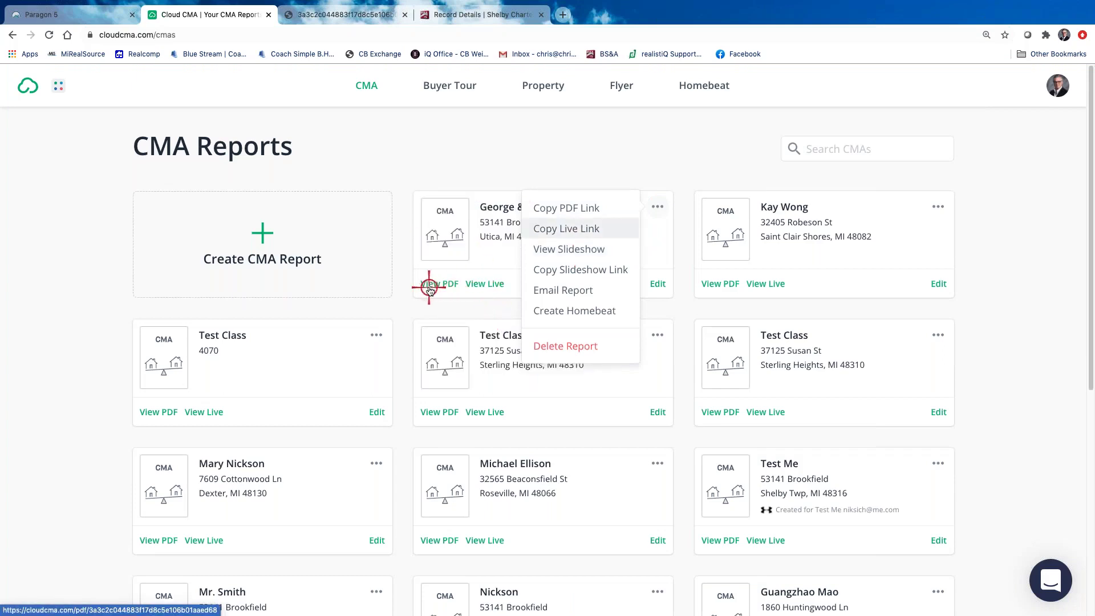
click(596, 147)
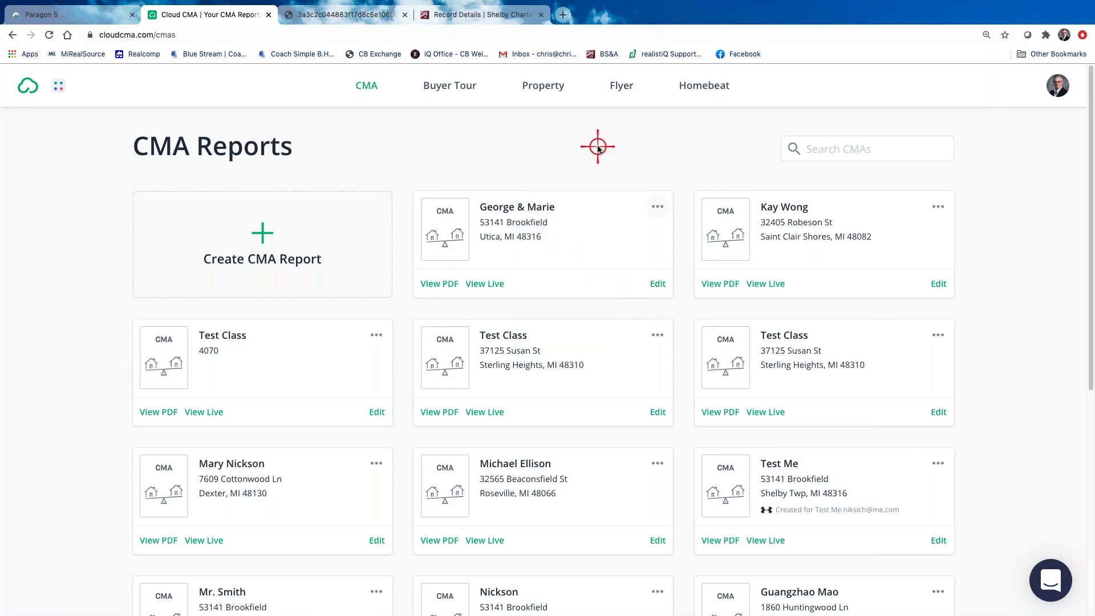
click(378, 411)
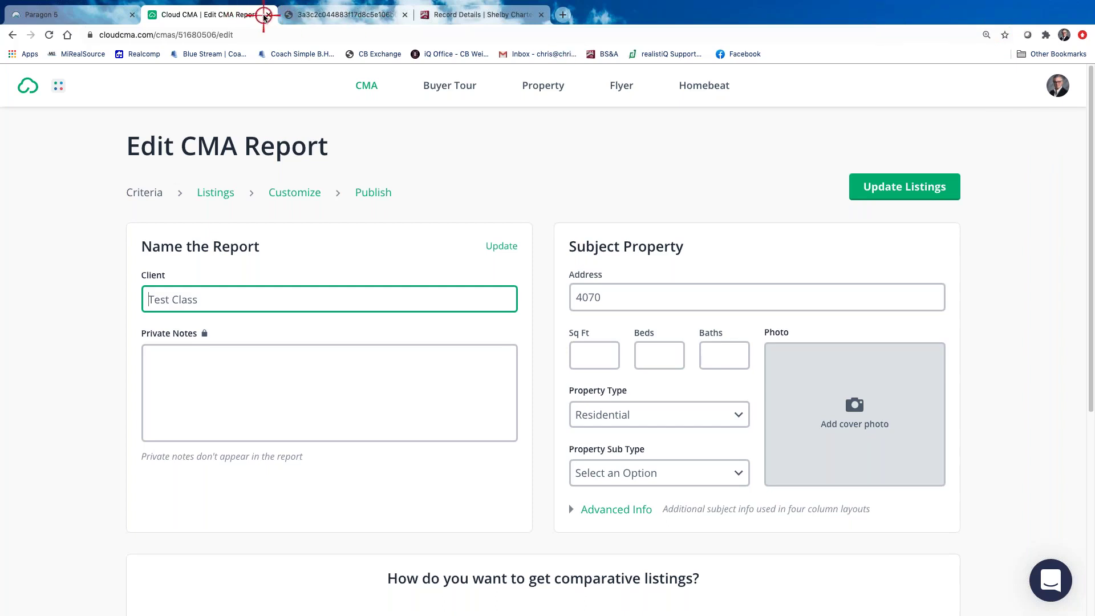
Back in CMA Reports, permanently delete the Test Class report for 4070 with Delete Forever
click(13, 37)
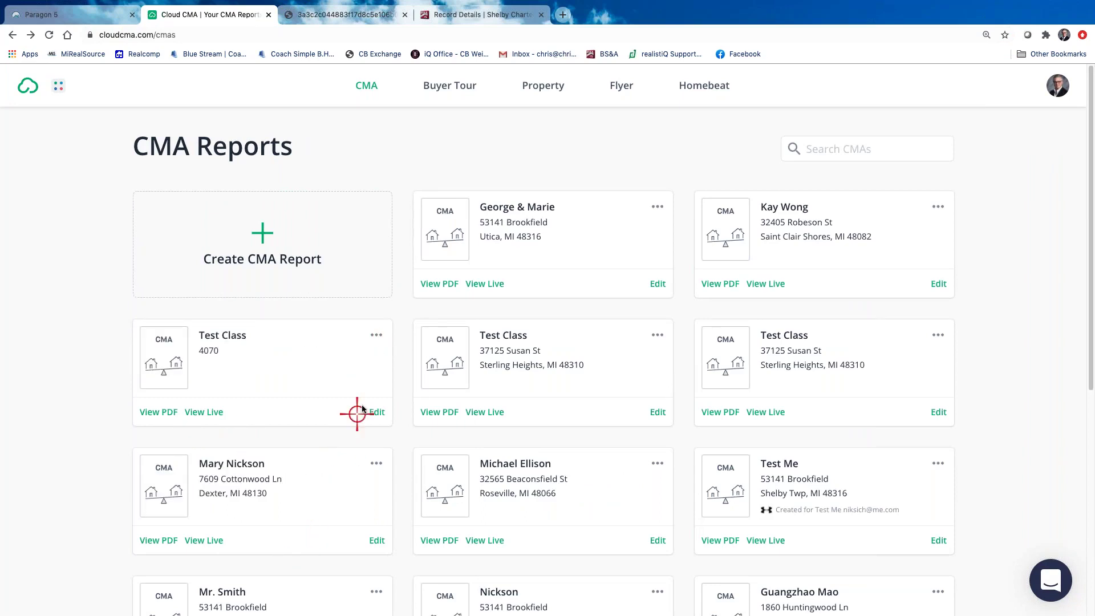
click(375, 334)
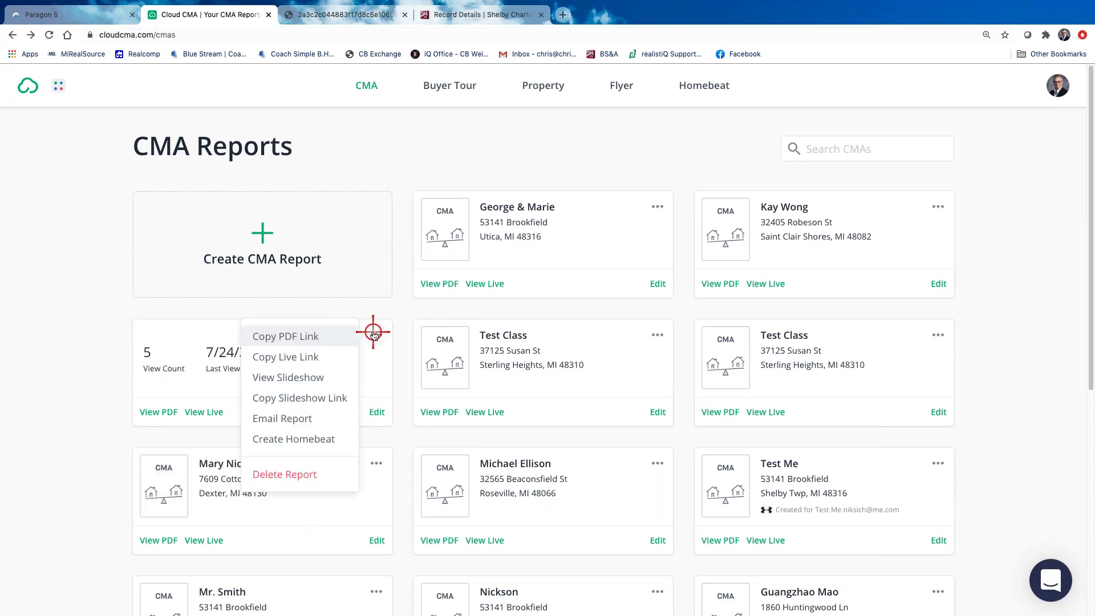
click(309, 474)
click(669, 370)
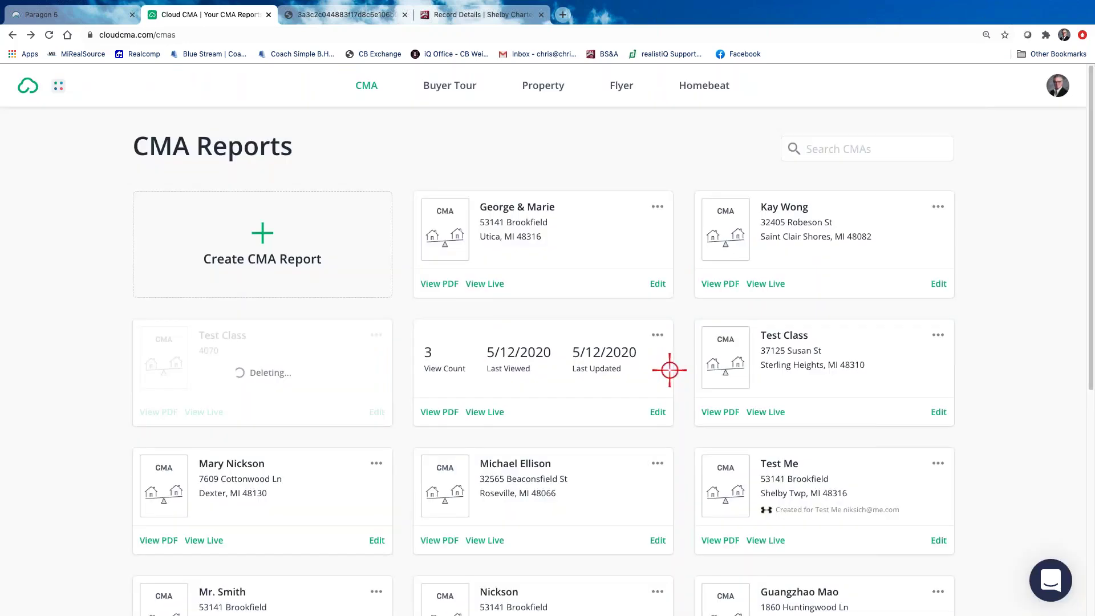
scroll(665, 456, down, 6)
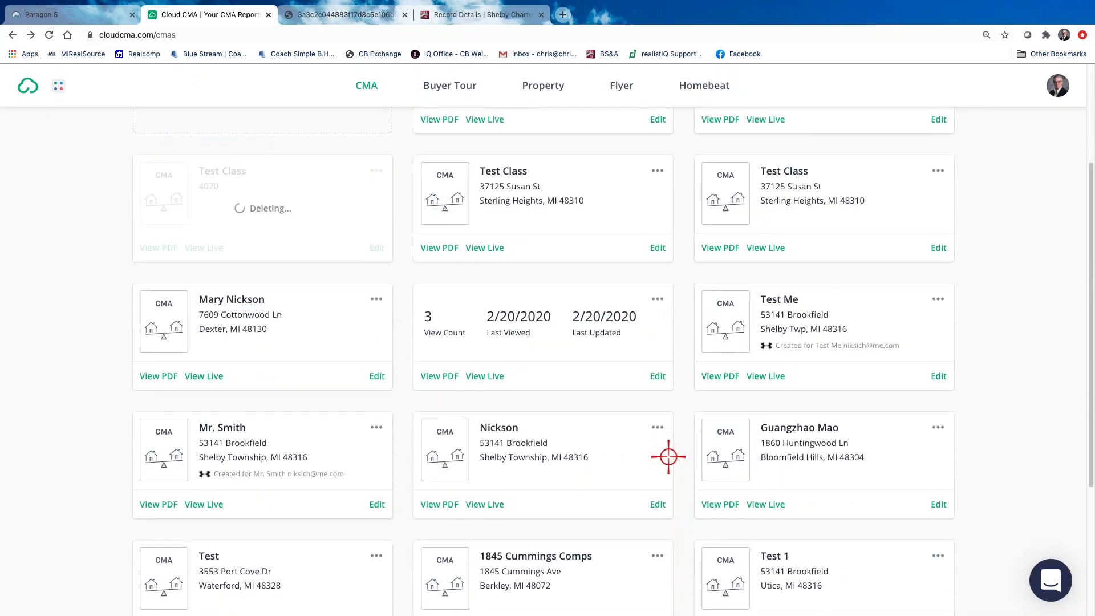
scroll(669, 456, down, 1)
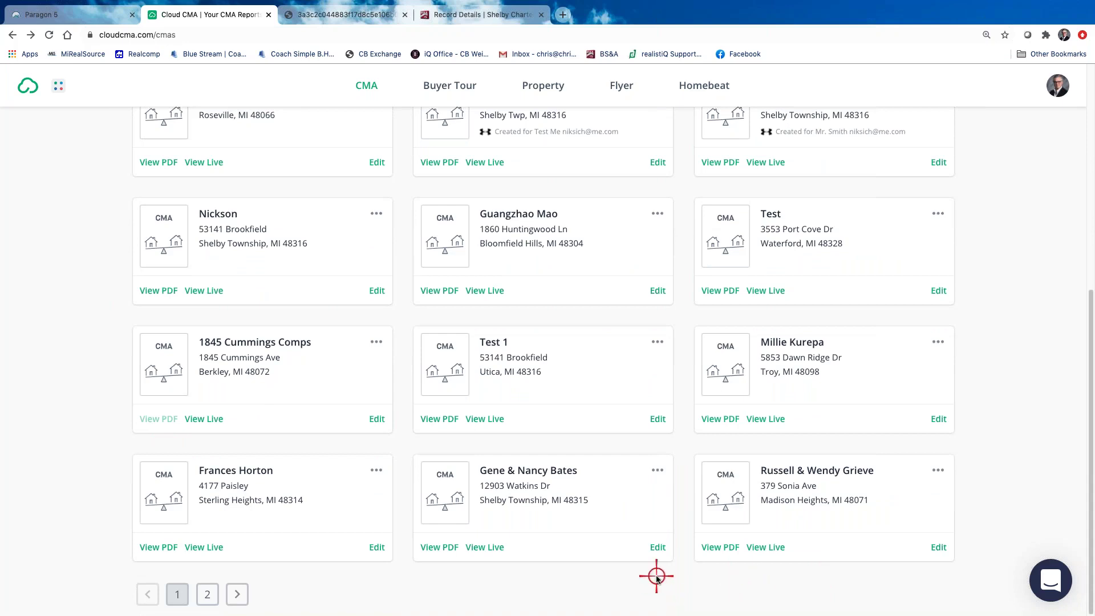
click(432, 548)
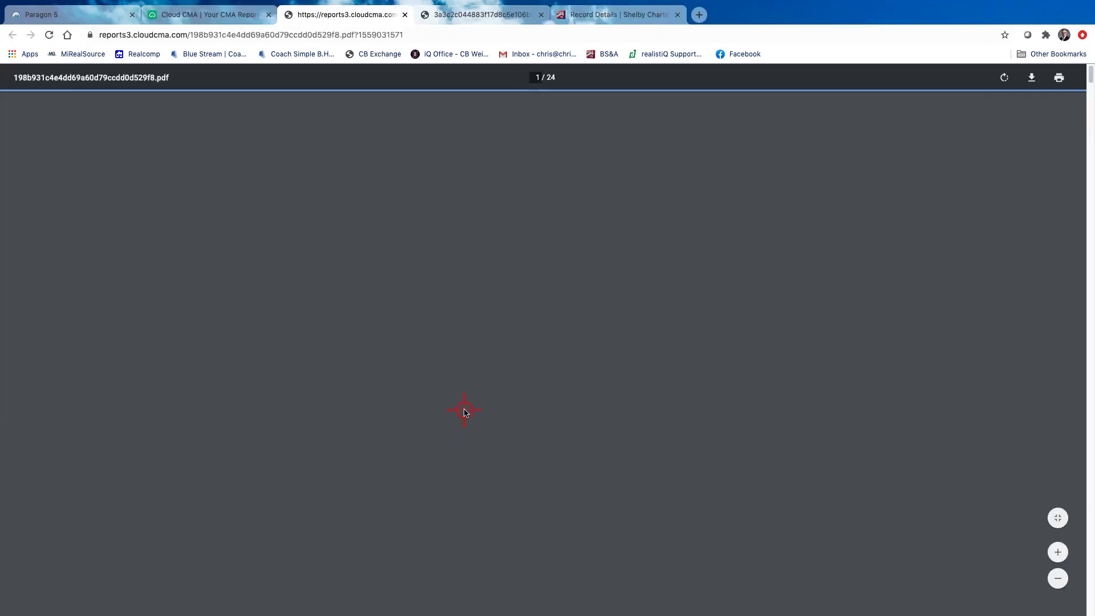
scroll(465, 410, down, 20)
scroll(532, 411, up, 8)
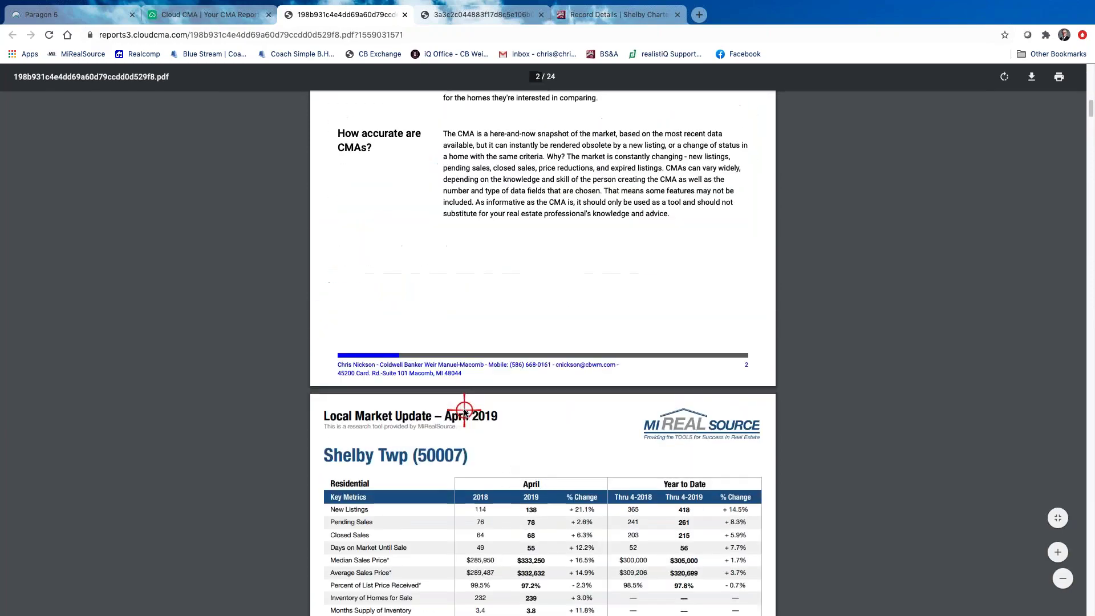
scroll(506, 496, up, 5)
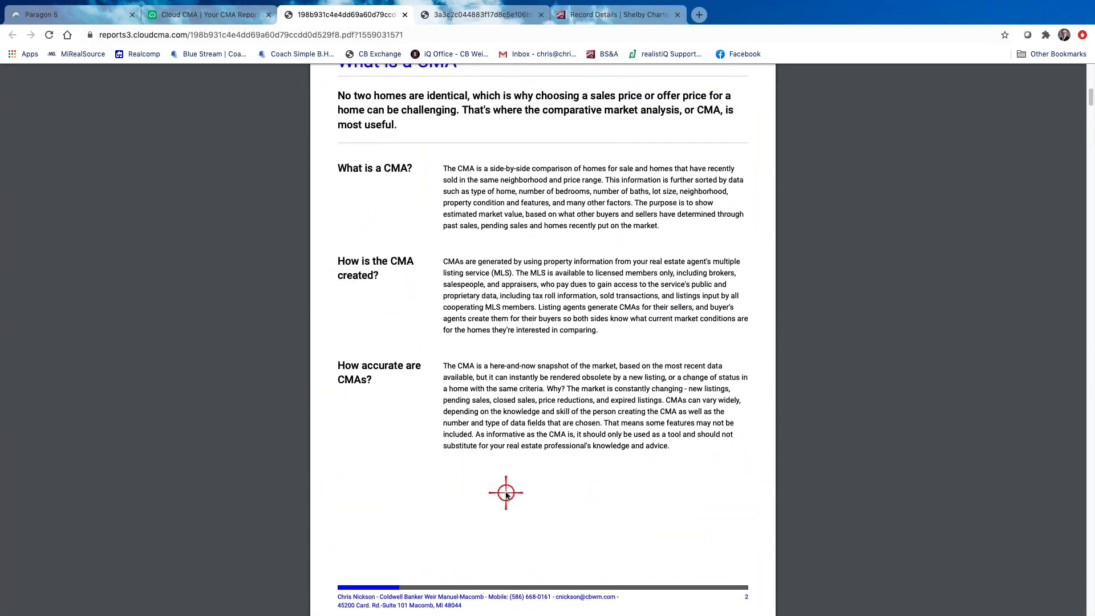
scroll(505, 496, down, 3)
scroll(506, 496, down, 20)
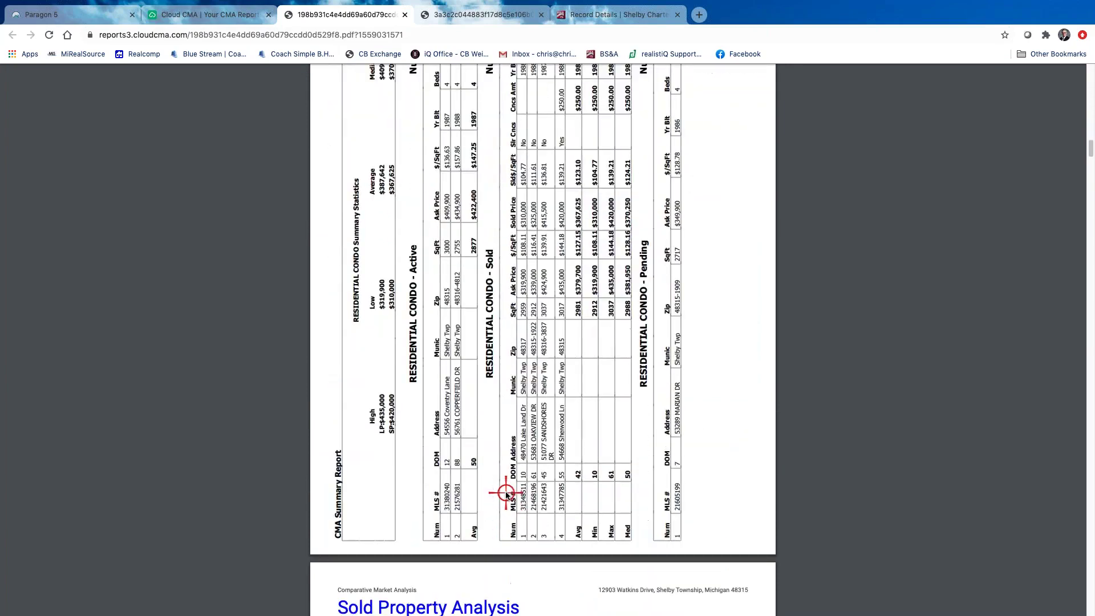
scroll(505, 495, down, 10)
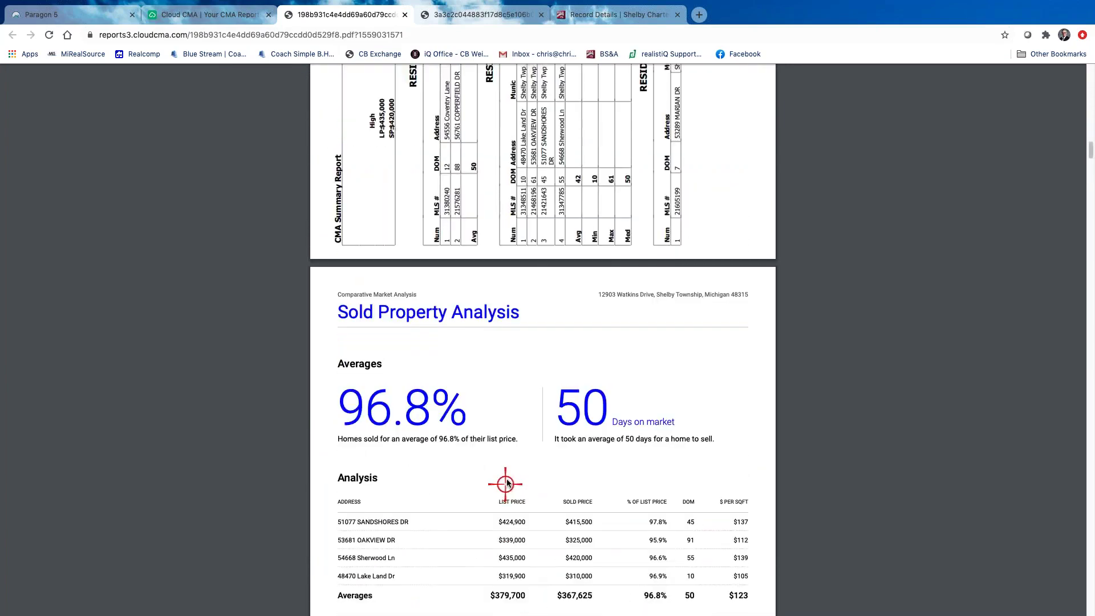
scroll(505, 490, up, 20)
scroll(506, 479, down, 12)
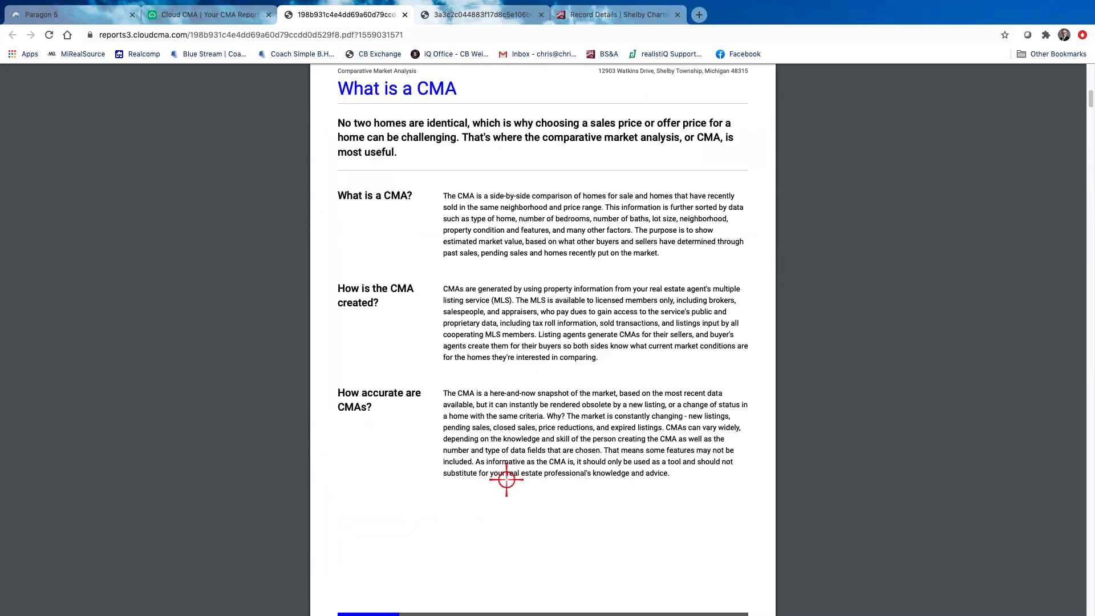
scroll(506, 479, up, 12)
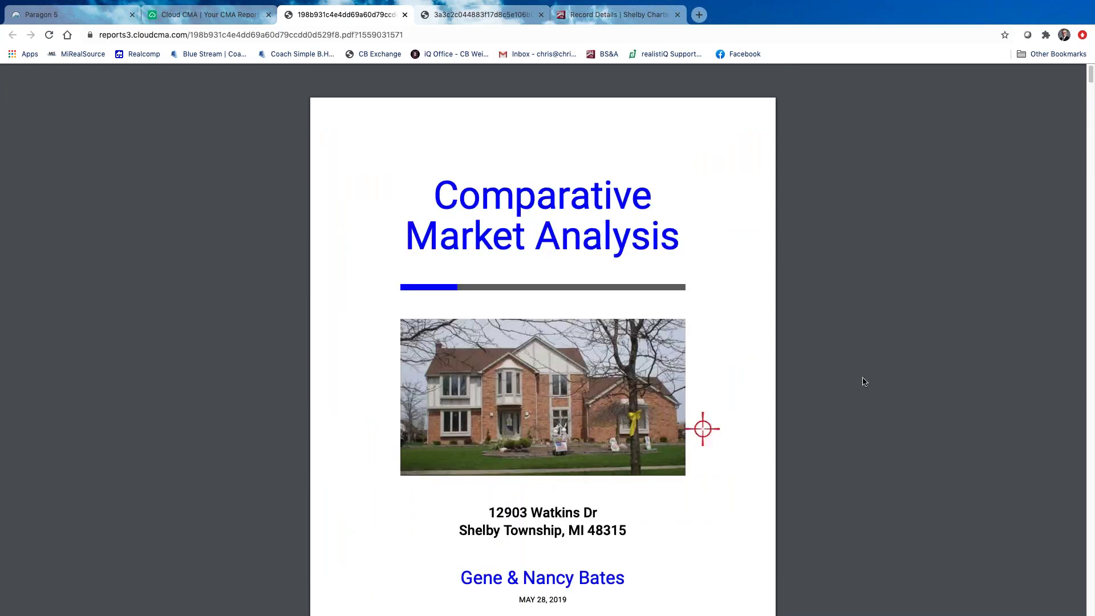
click(209, 16)
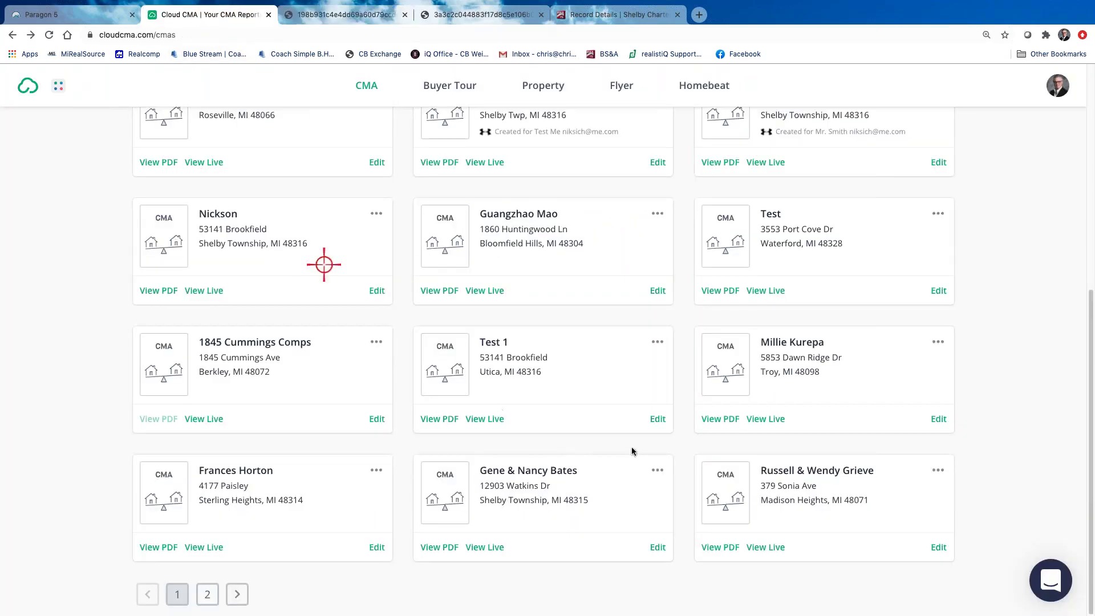
Open the Sterling Heights condo report as a PDF and skim its opening pages
scroll(368, 448, up, 4)
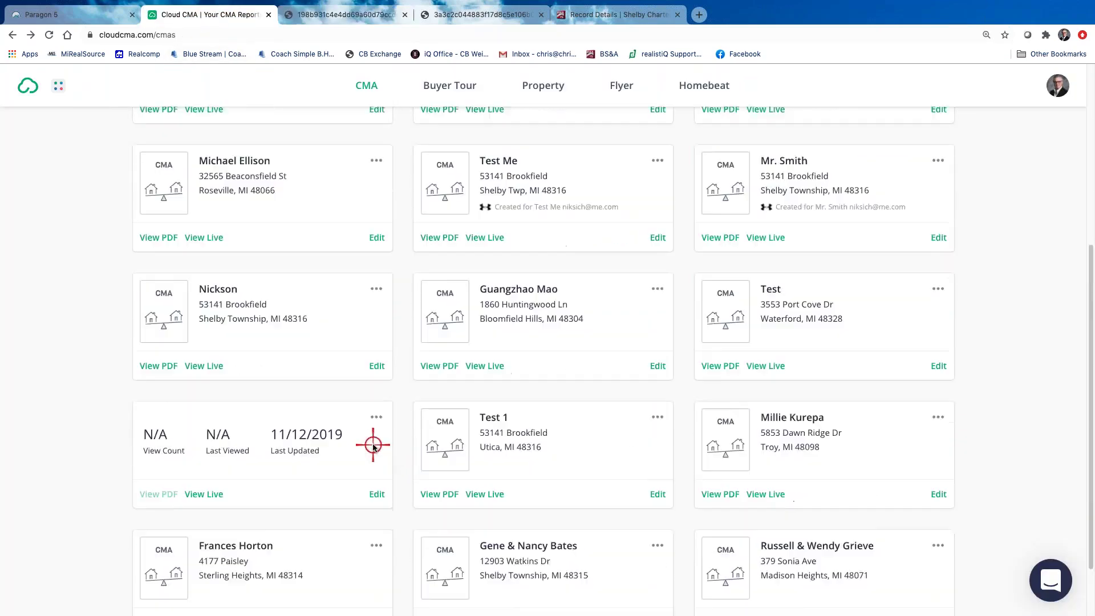
scroll(844, 472, down, 4)
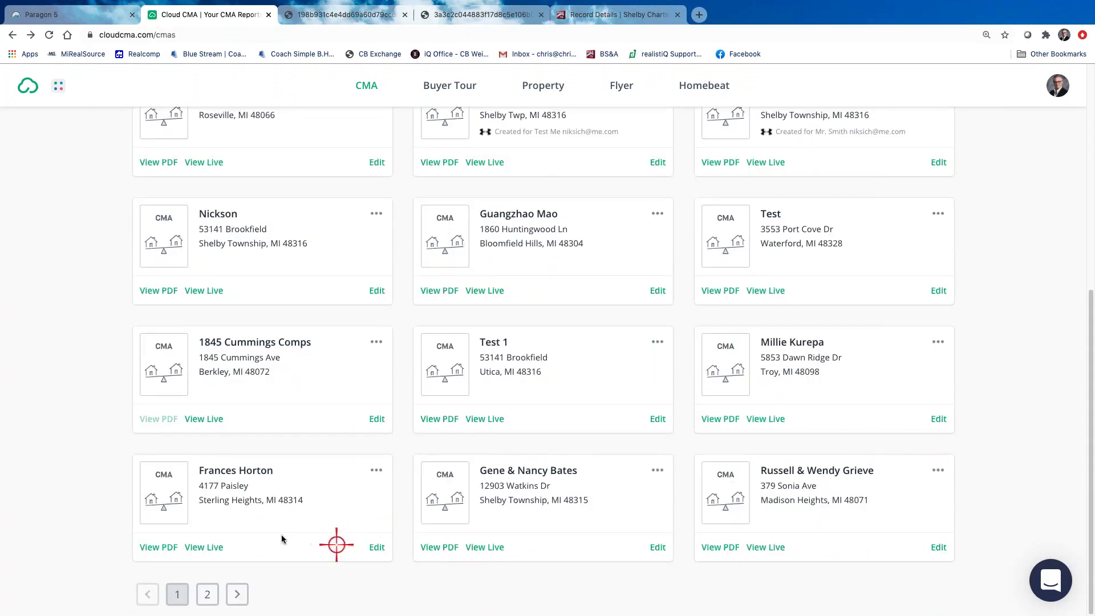
click(158, 548)
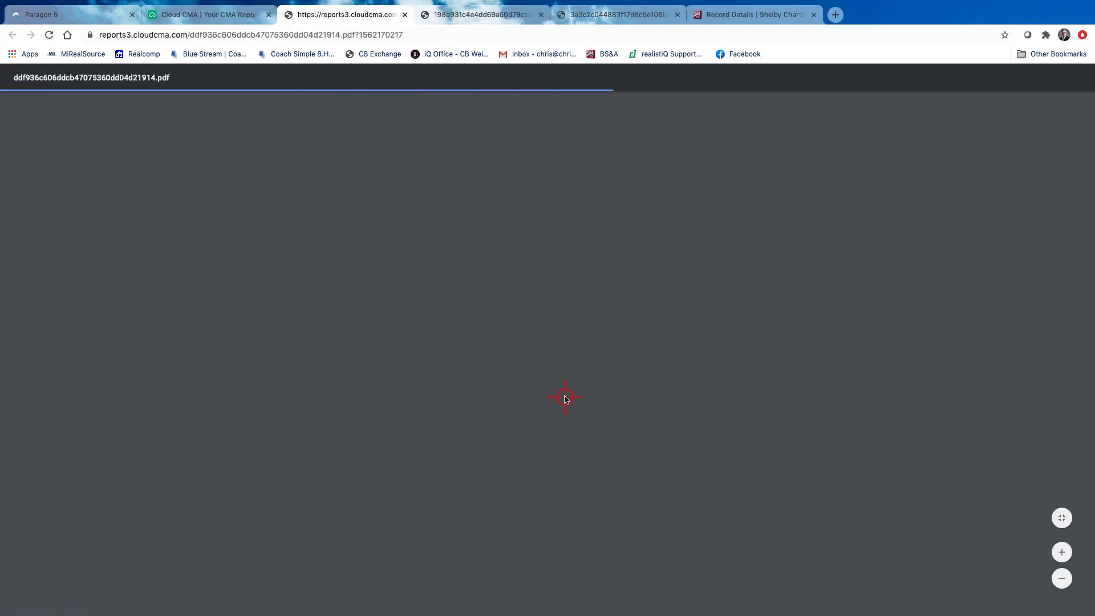
scroll(564, 398, down, 5)
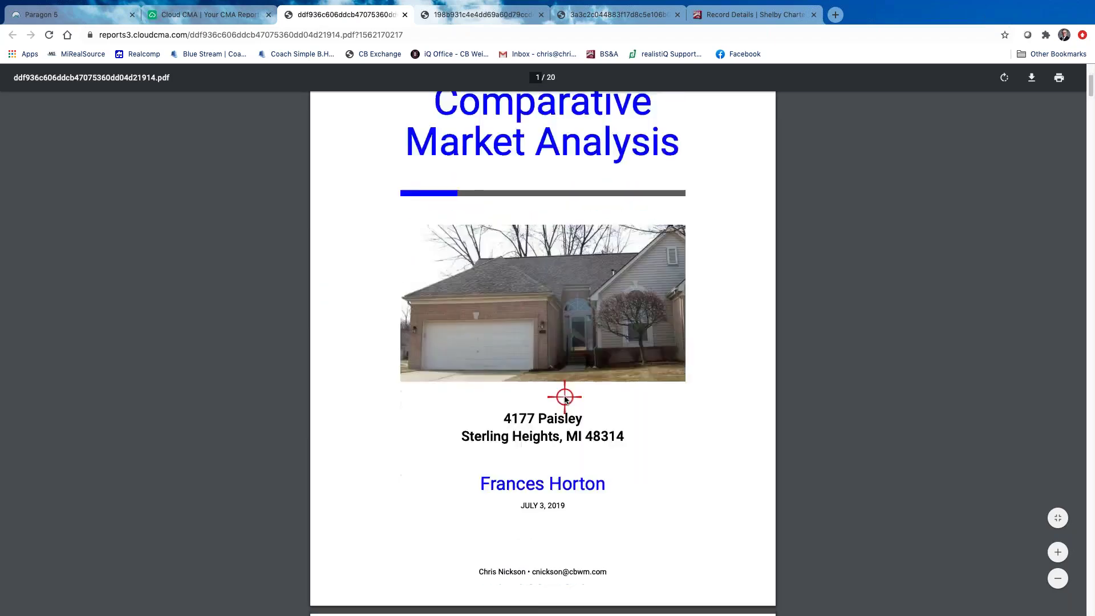
scroll(565, 398, up, 3)
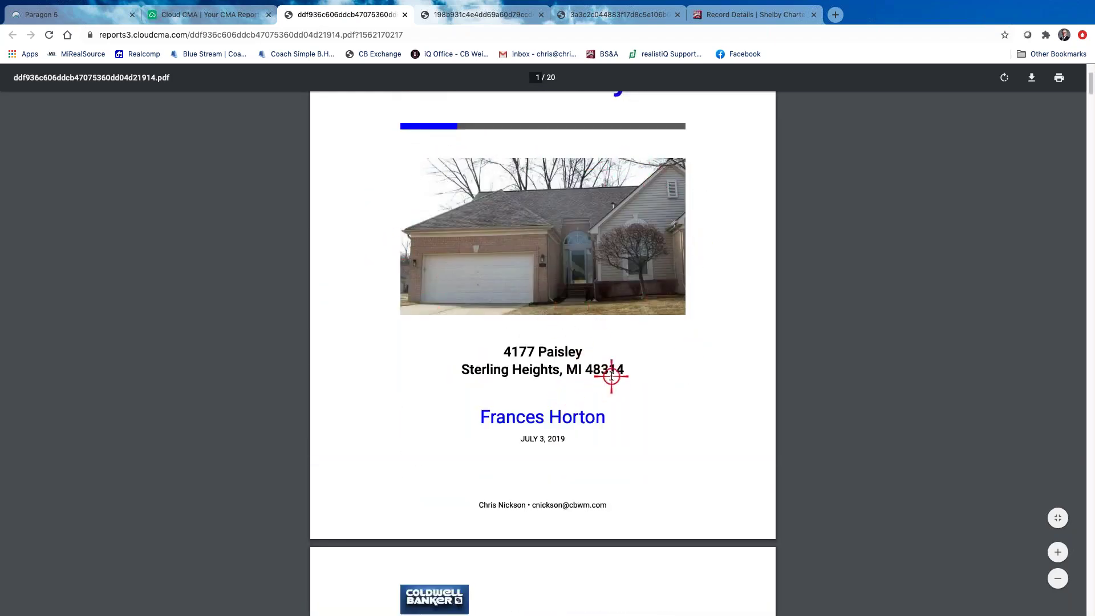
scroll(612, 376, down, 8)
scroll(611, 376, down, 12)
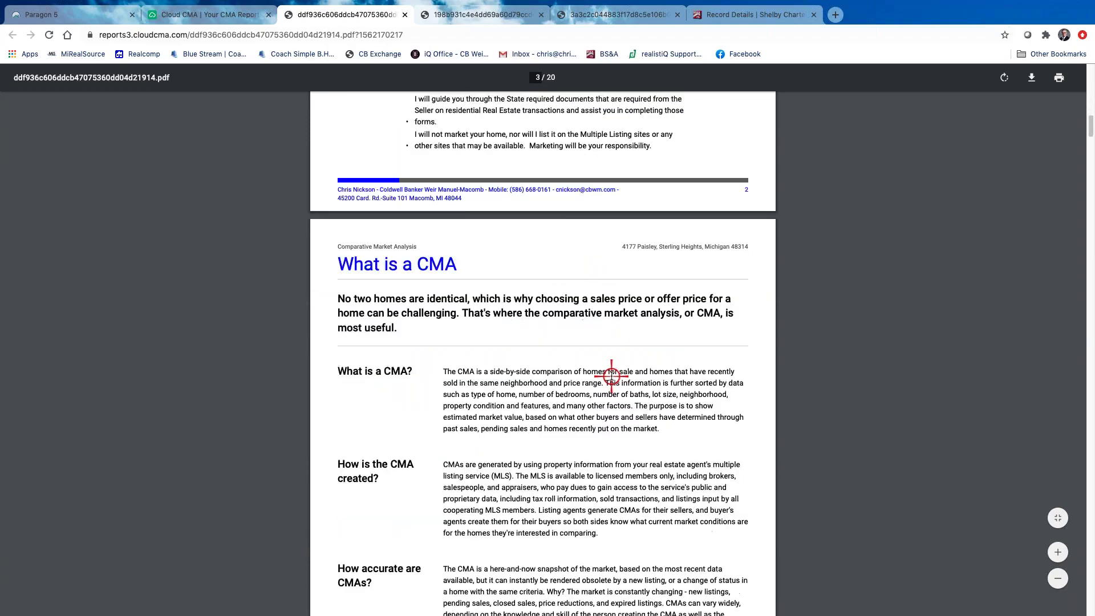
scroll(606, 362, up, 14)
scroll(606, 362, up, 5)
scroll(605, 362, down, 15)
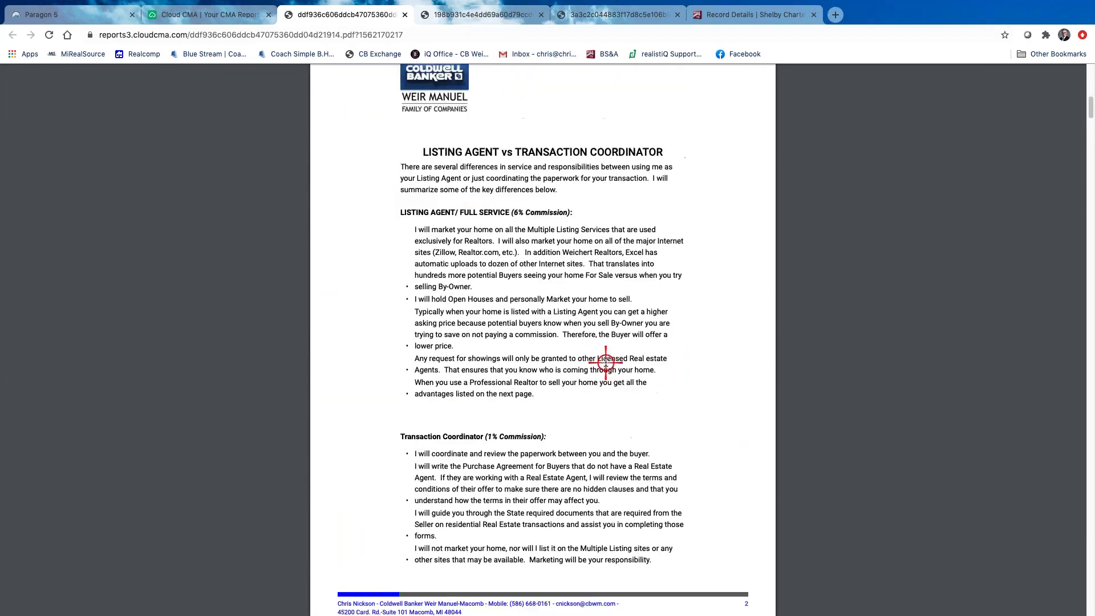
scroll(605, 362, down, 9)
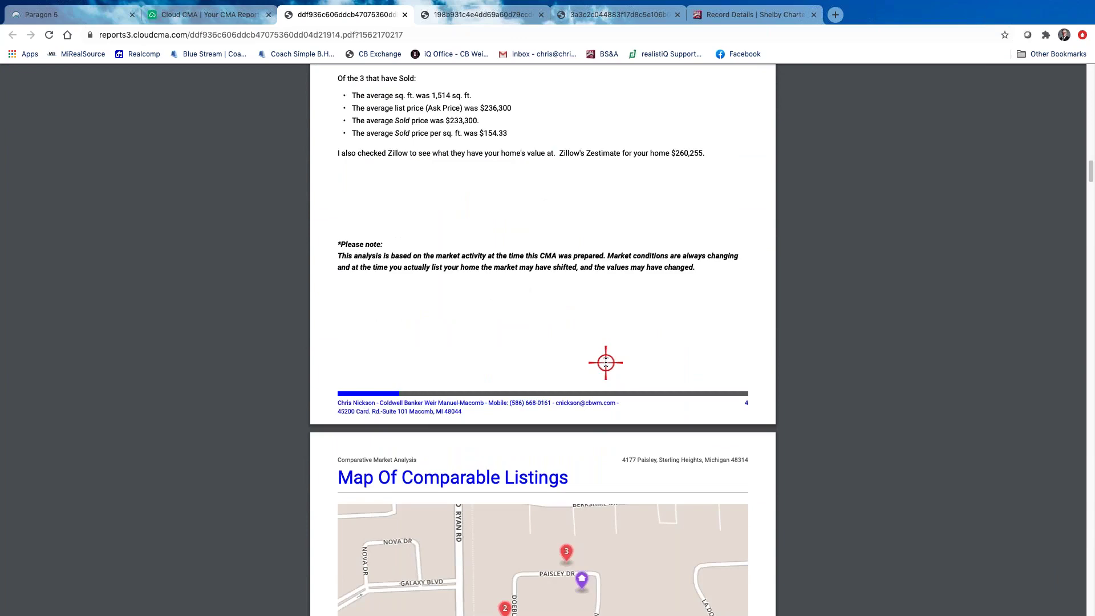
Review the rest of the PDF, including the $260,255 Zillow page, then return to CMA Reports
scroll(605, 362, up, 6)
scroll(592, 352, down, 1)
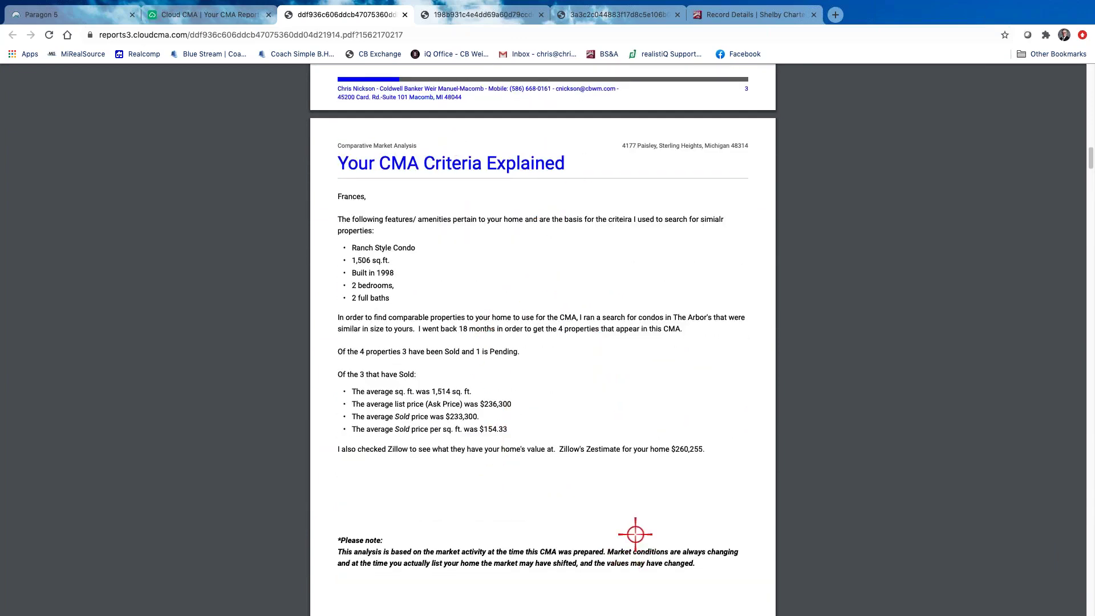
scroll(634, 533, down, 20)
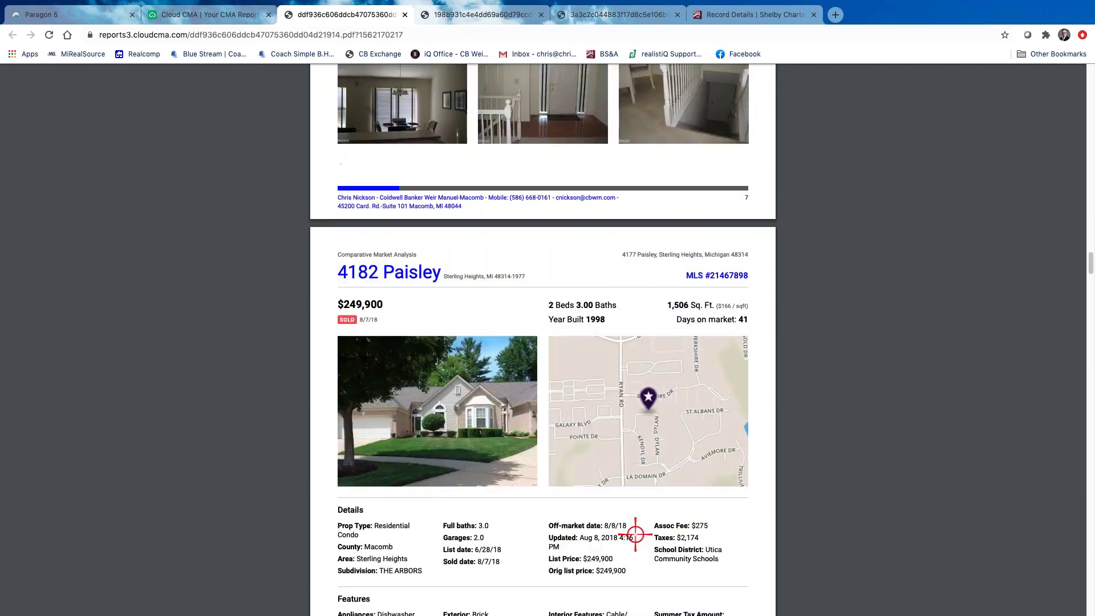
scroll(634, 534, down, 20)
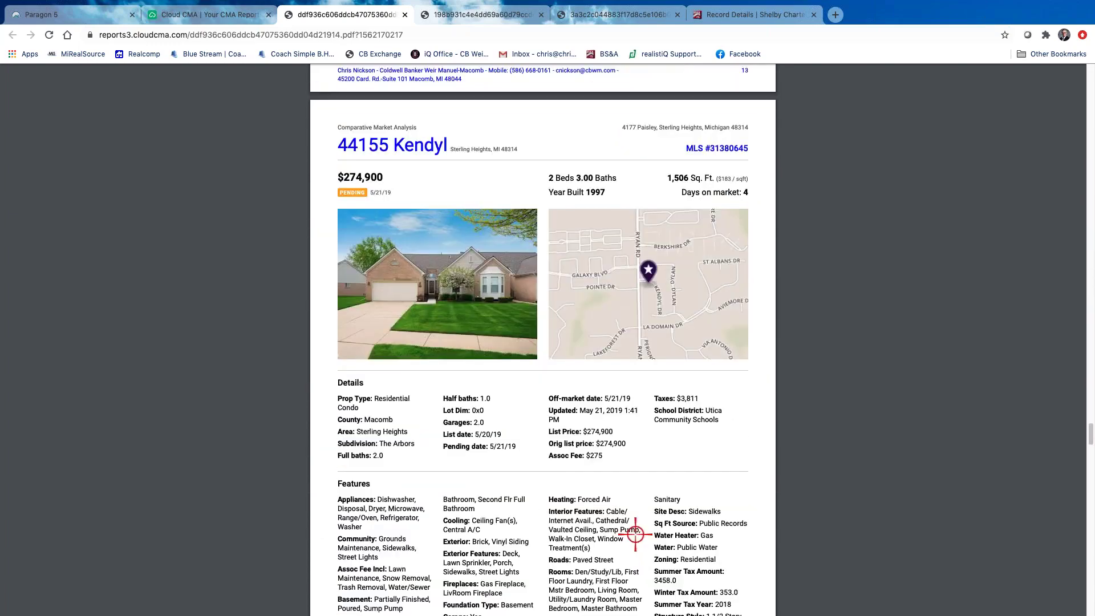
scroll(635, 533, down, 20)
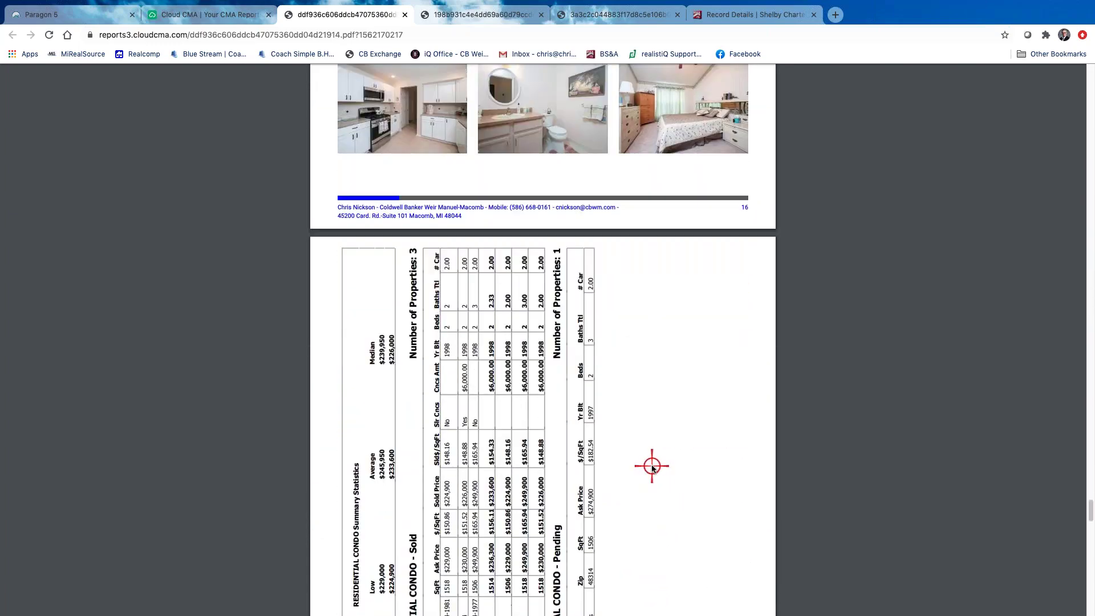
scroll(652, 467, down, 4)
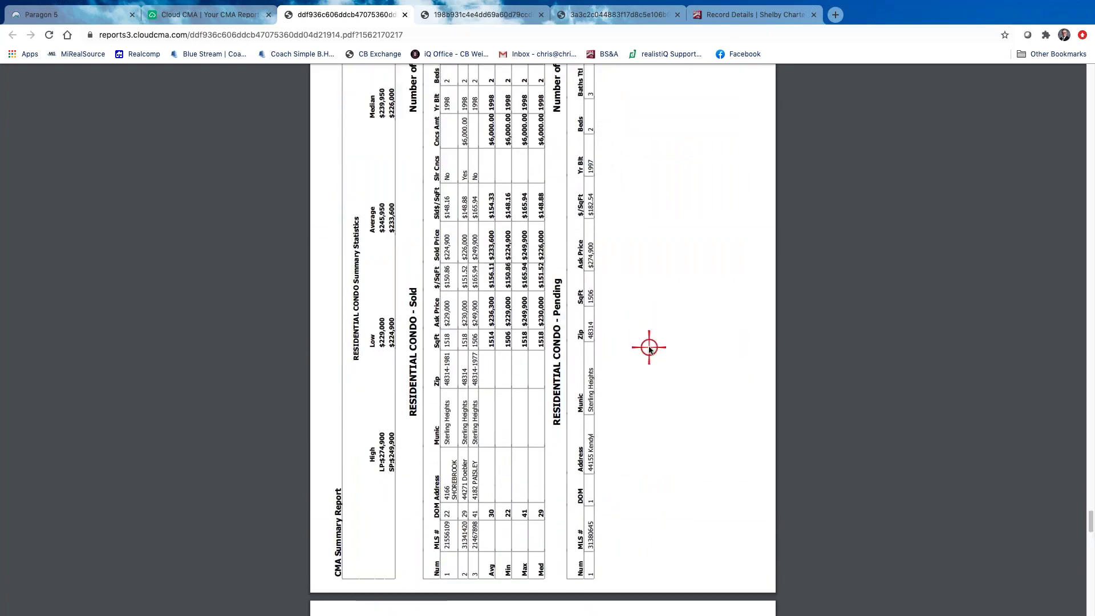
scroll(649, 348, down, 20)
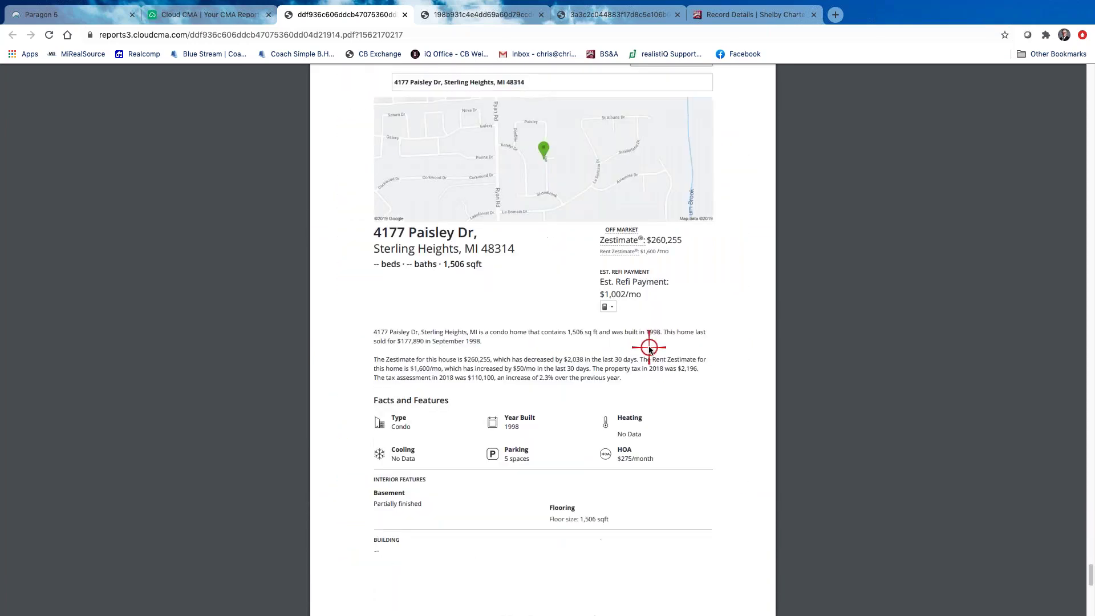
scroll(646, 346, up, 1)
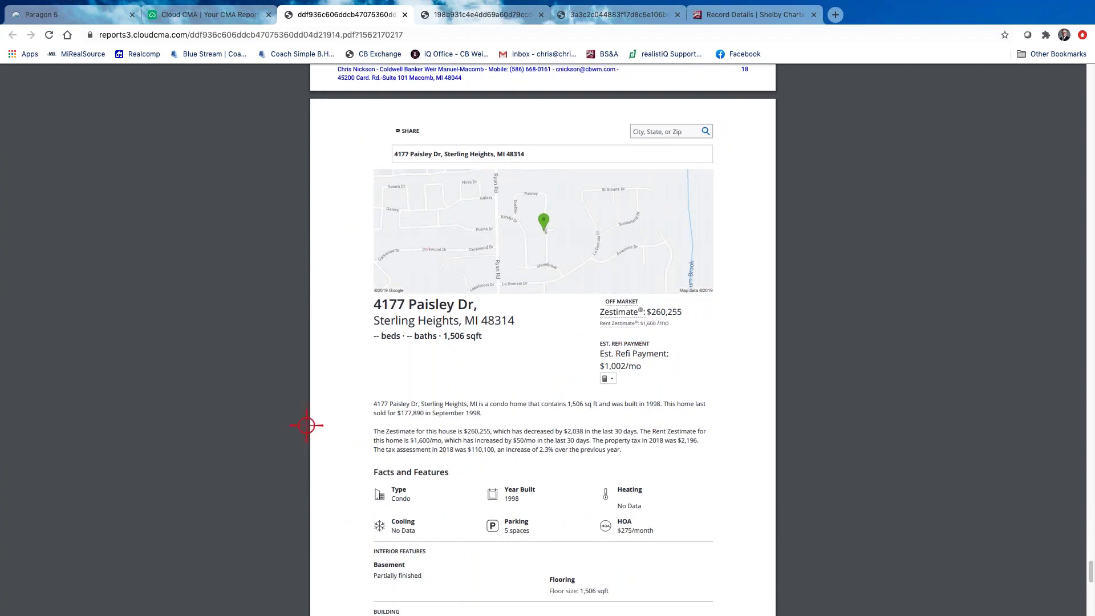
scroll(633, 340, up, 1)
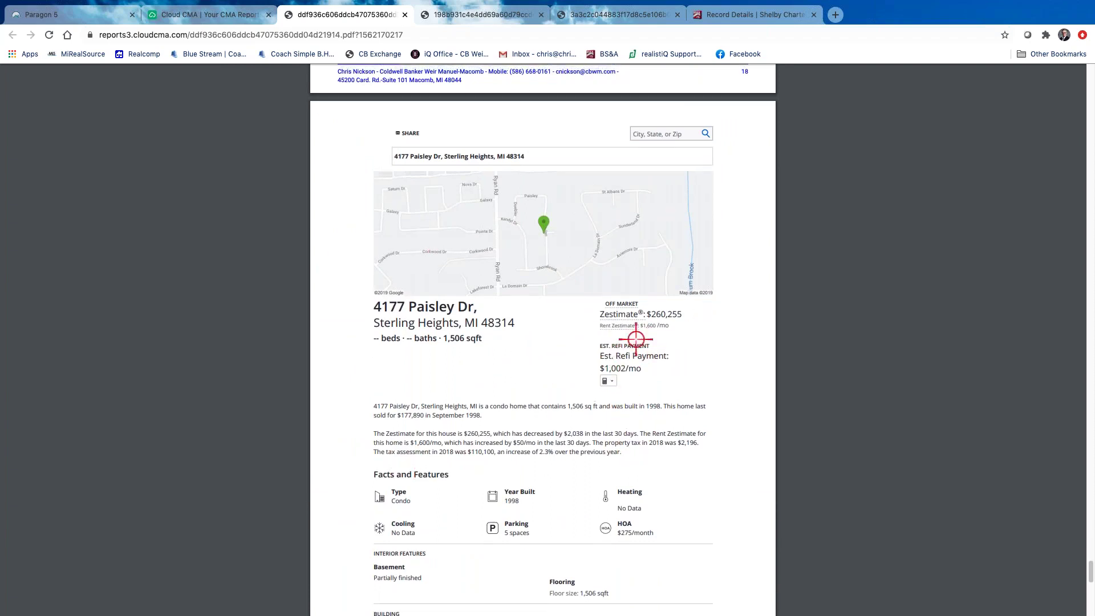
scroll(678, 316, down, 1)
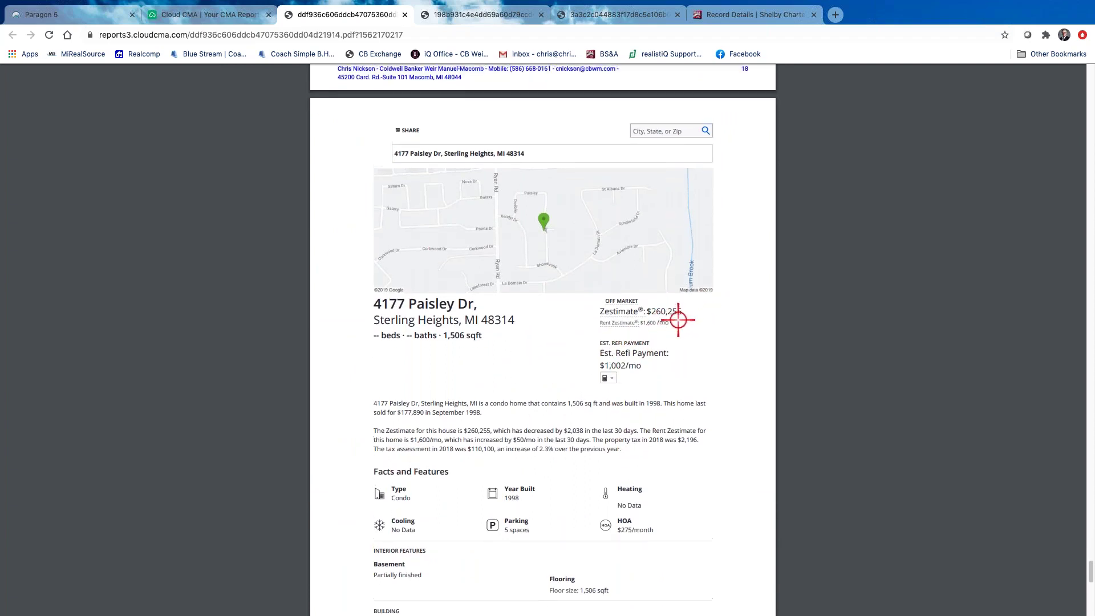
scroll(678, 319, up, 1)
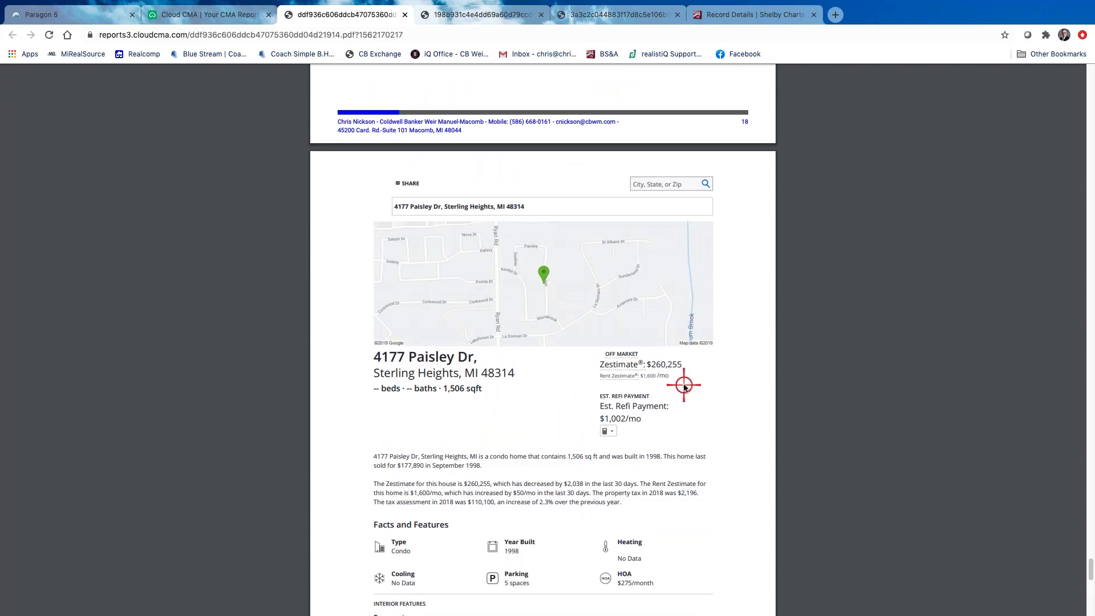
scroll(684, 387, up, 10)
scroll(679, 379, up, 20)
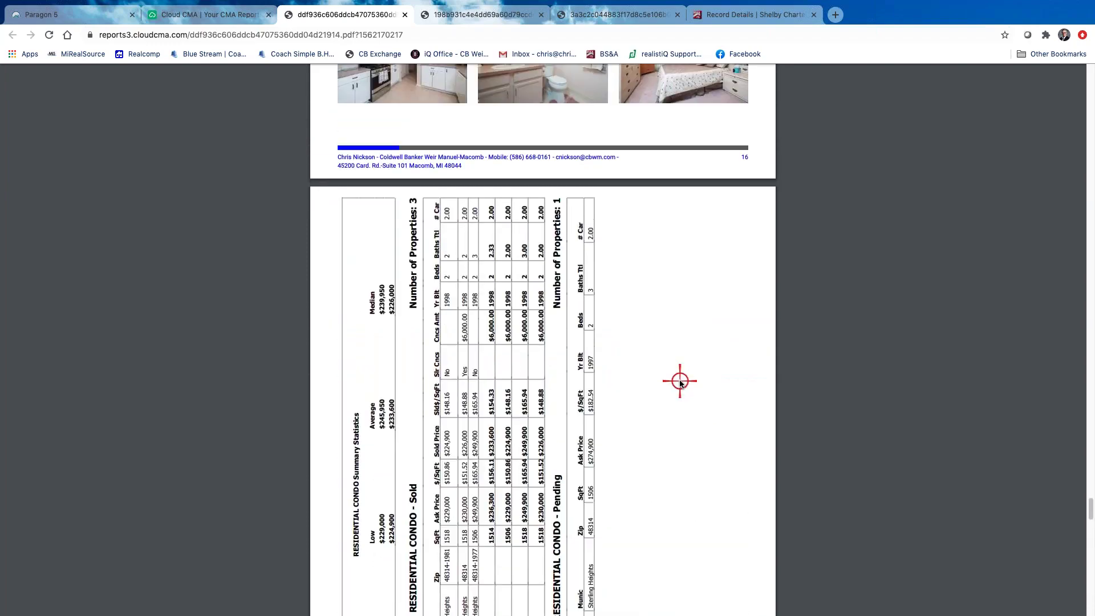
scroll(671, 374, up, 20)
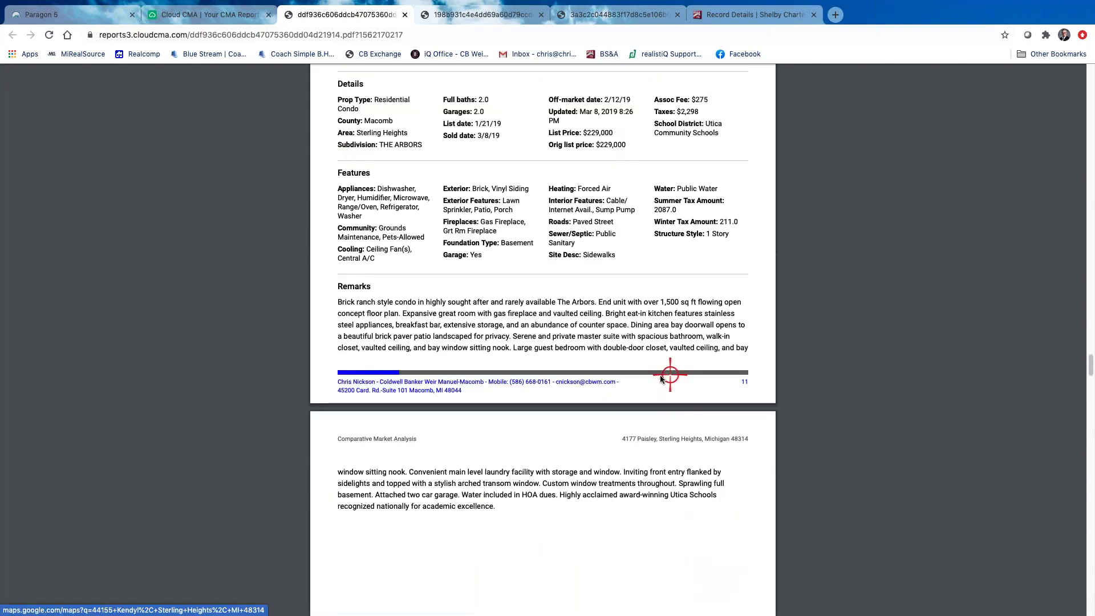
click(207, 14)
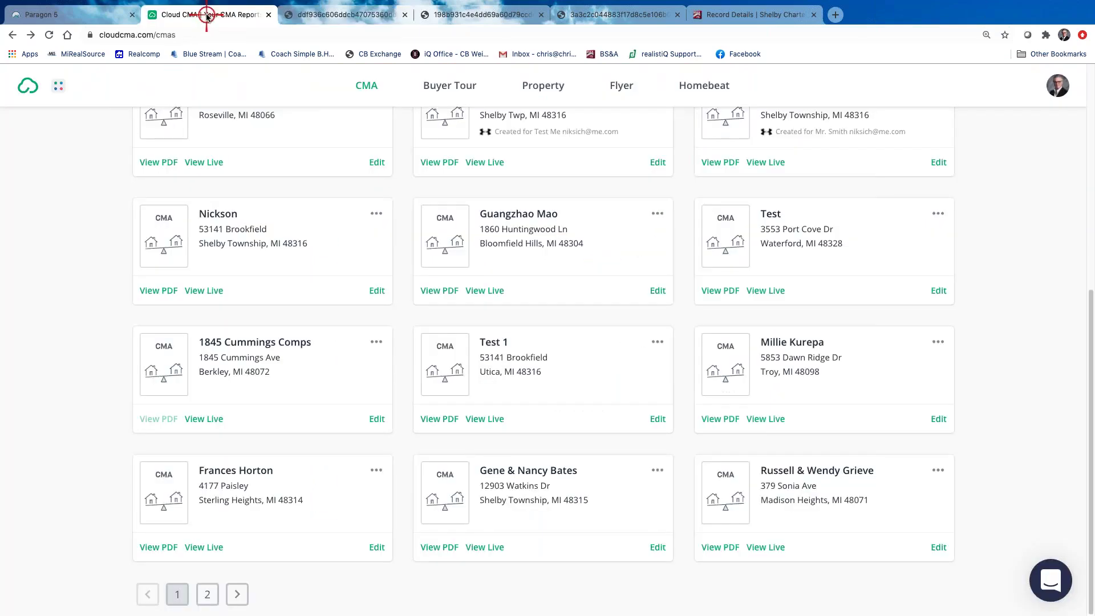
Go to the Account Settings page through the profile avatar menu at top right
scroll(718, 205, up, 5)
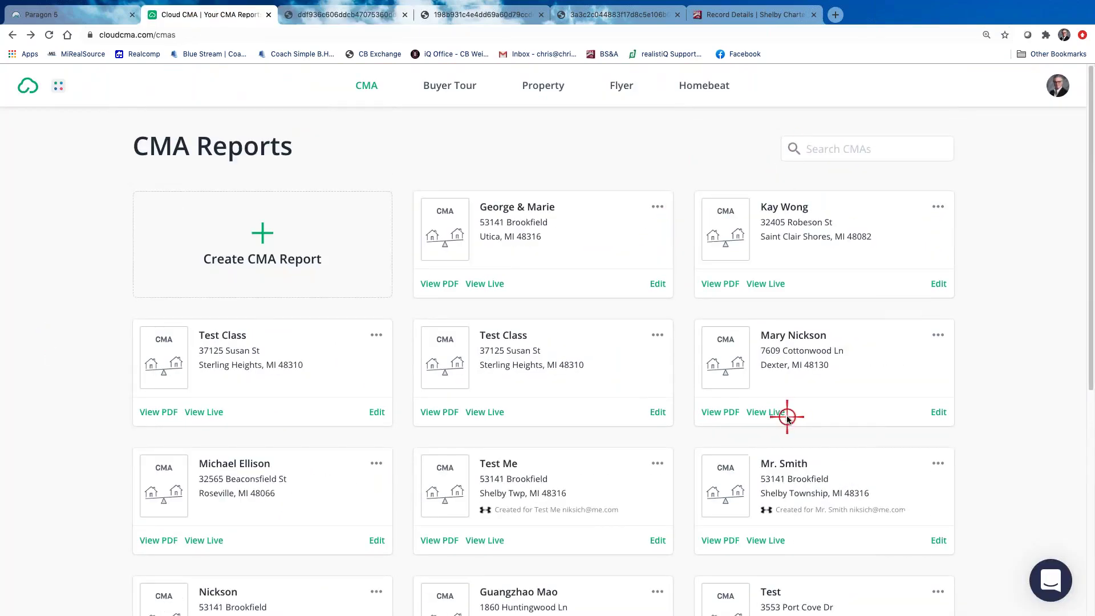
mouse_move(786, 391)
click(1056, 88)
click(1021, 148)
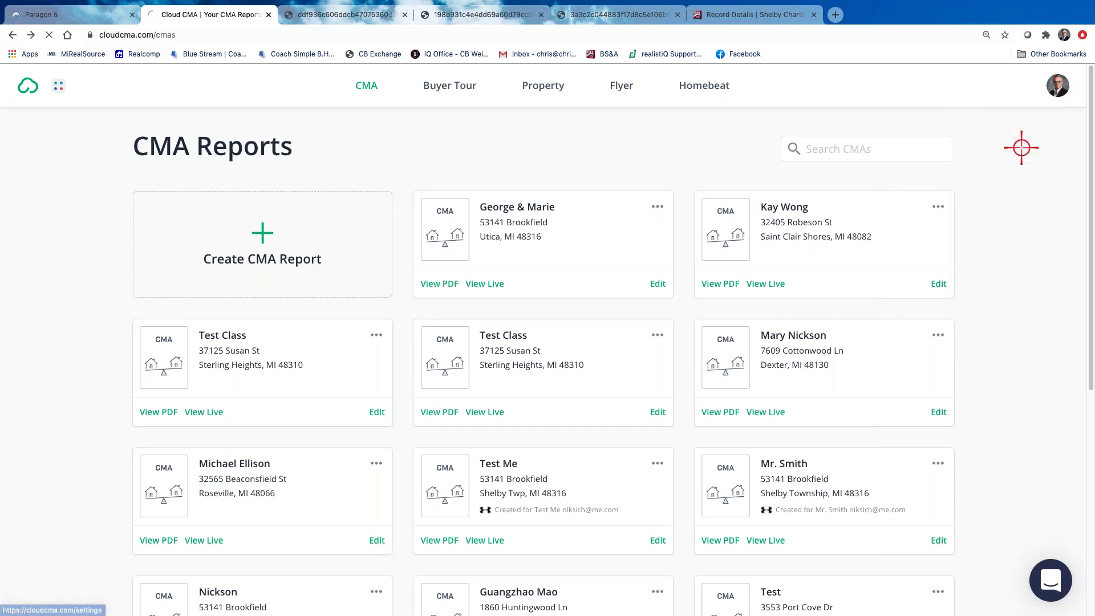
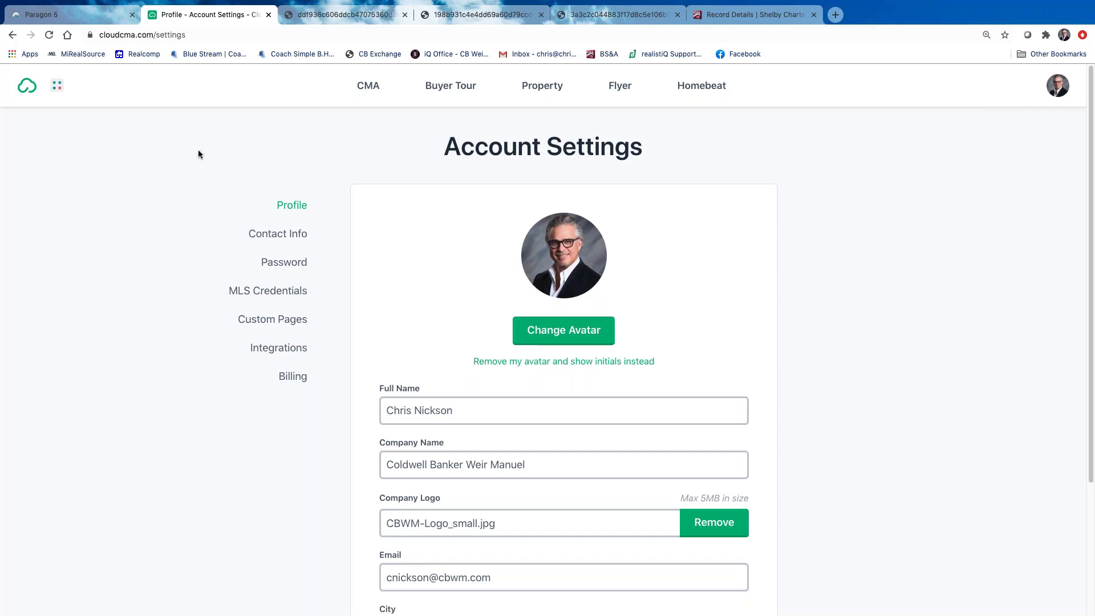
Save the Account Settings profile unchanged, keeping the CBWM-Logo_small.jpg logo and Macomb, Michigan location
scroll(843, 286, down, 1)
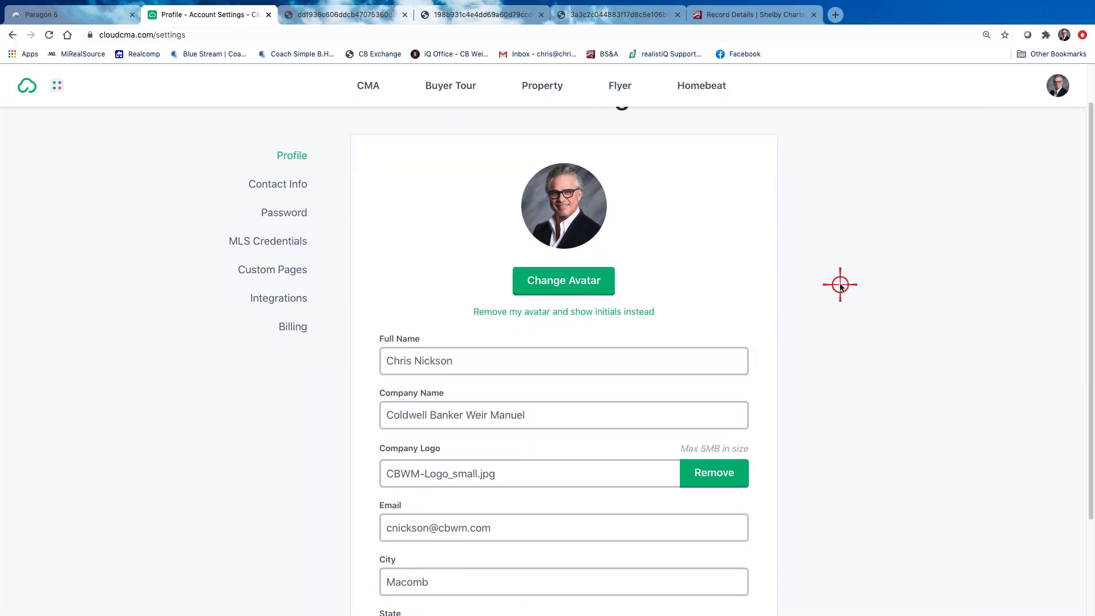
scroll(840, 285, down, 1)
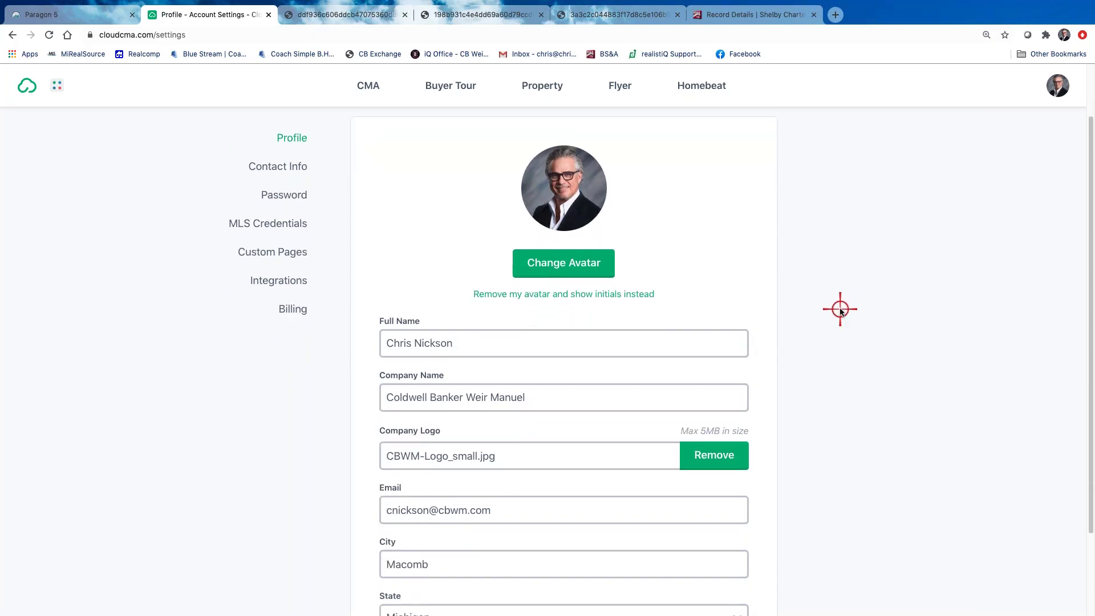
scroll(861, 334, down, 1)
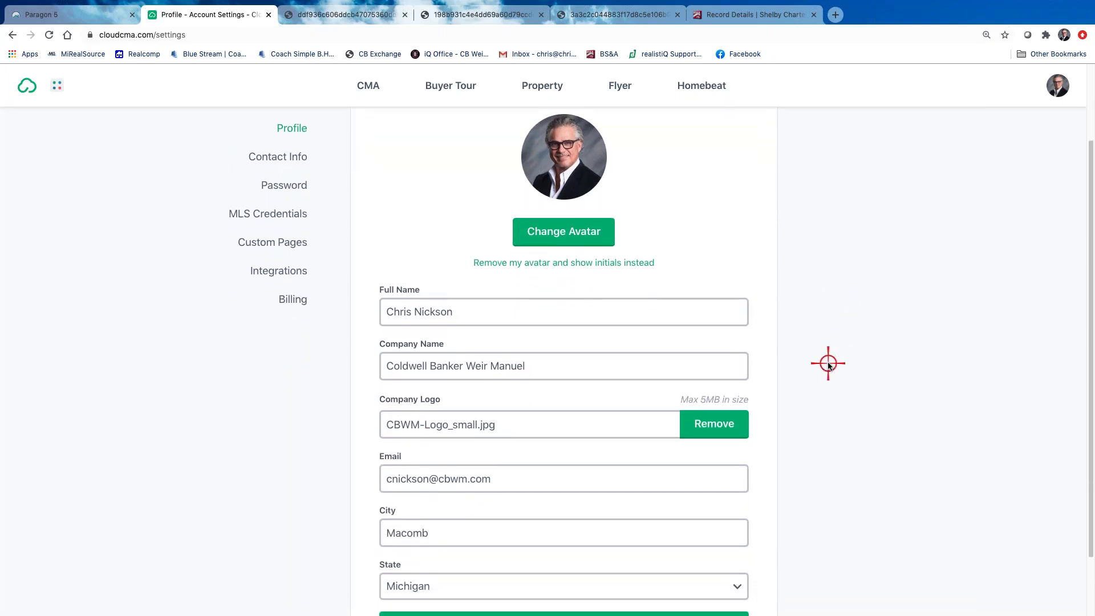
scroll(917, 244, up, 3)
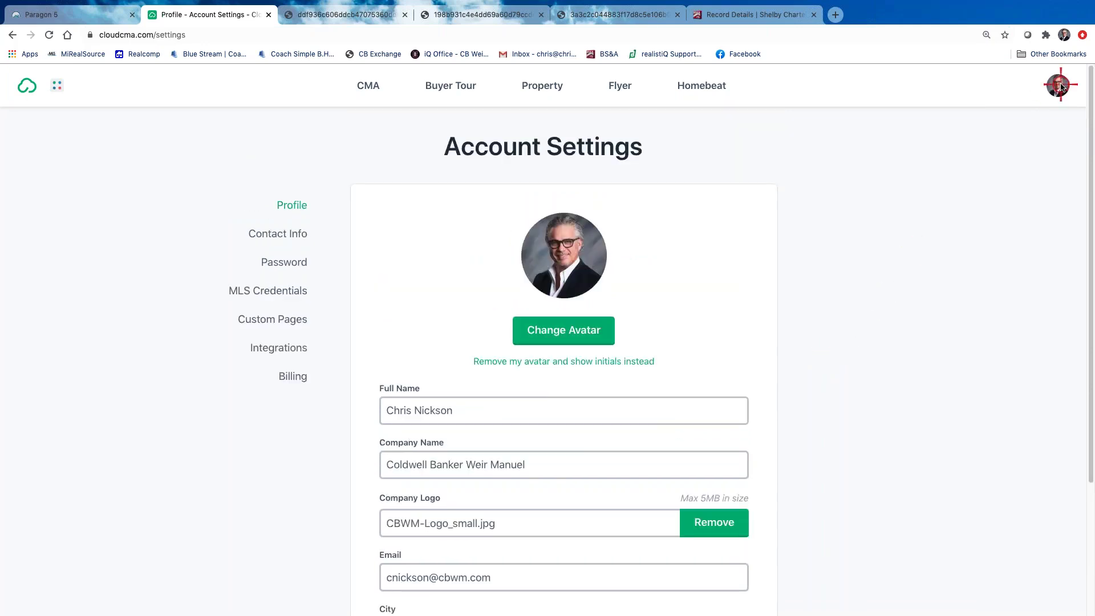
scroll(837, 359, down, 3)
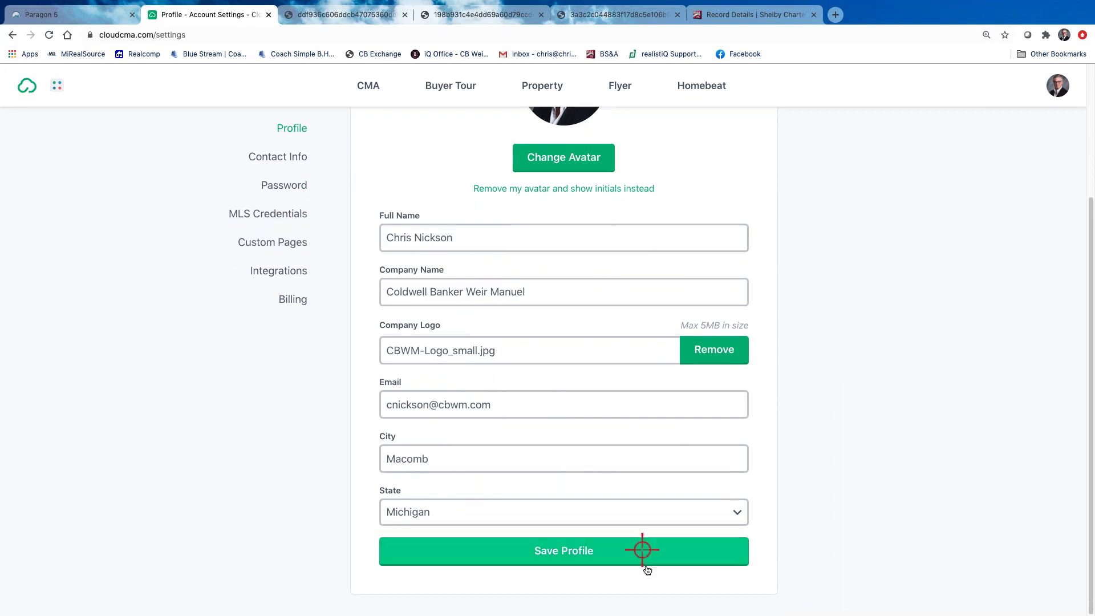
click(622, 560)
scroll(801, 455, up, 3)
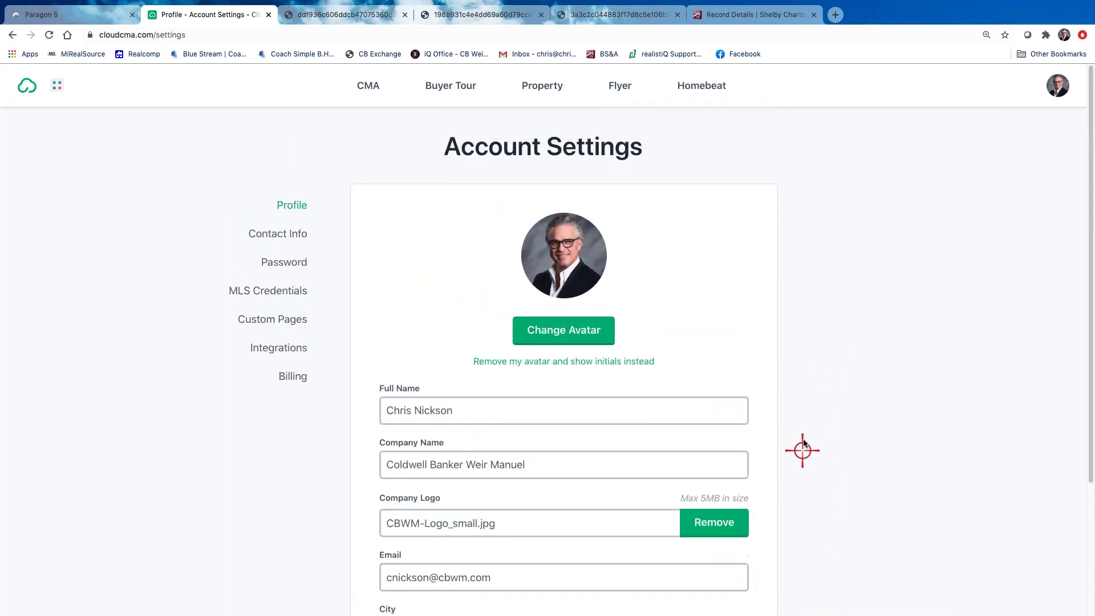
Review the Contact Info page's mobile and e-mail contacts, then bring up the account menu
click(277, 235)
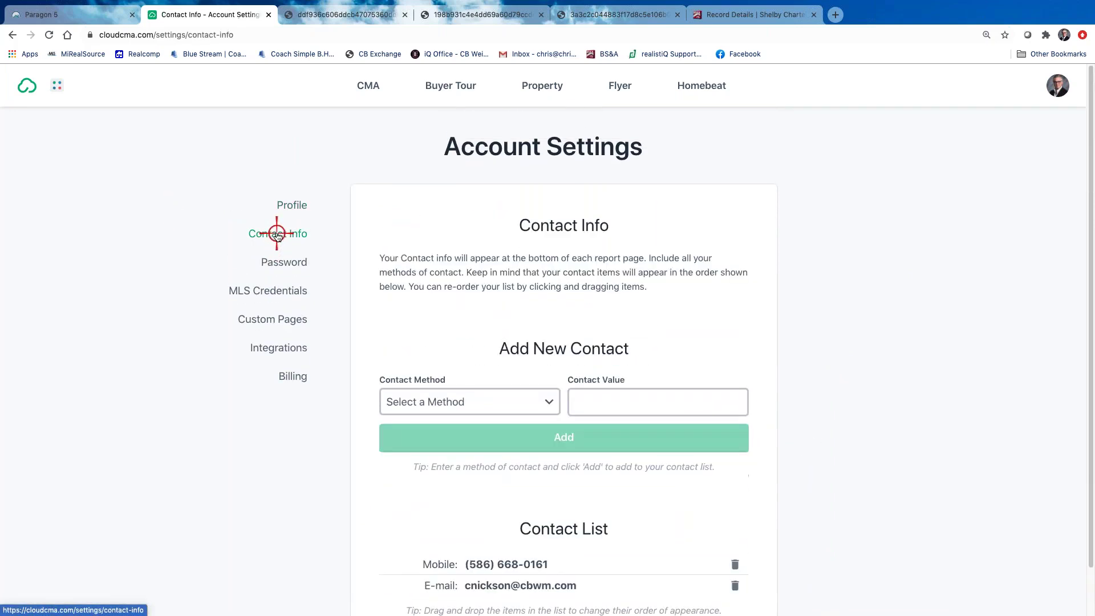
scroll(852, 451, down, 2)
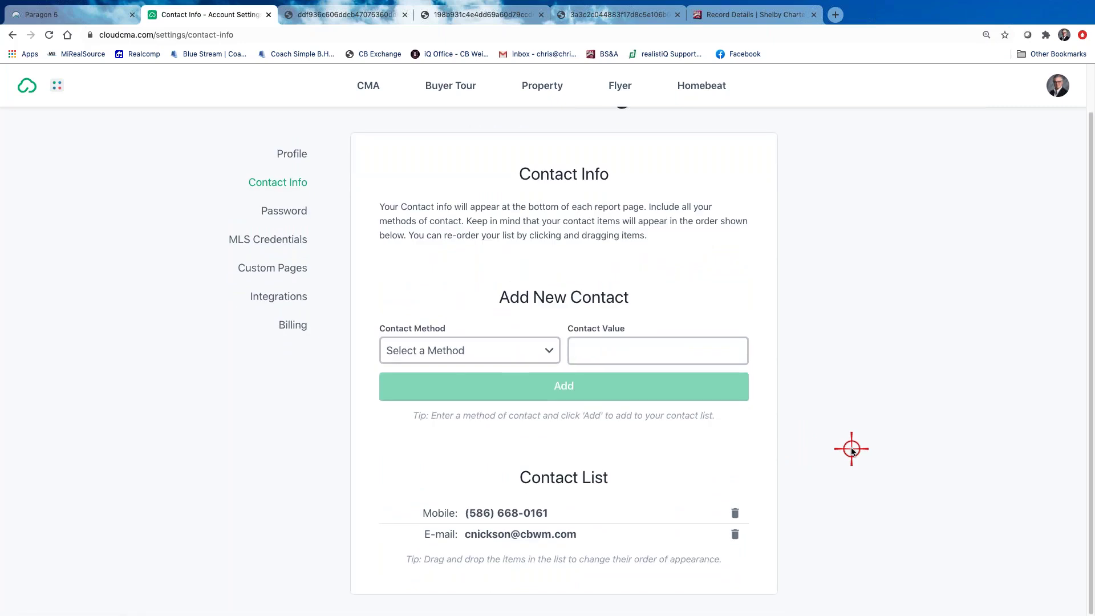
scroll(851, 448, up, 2)
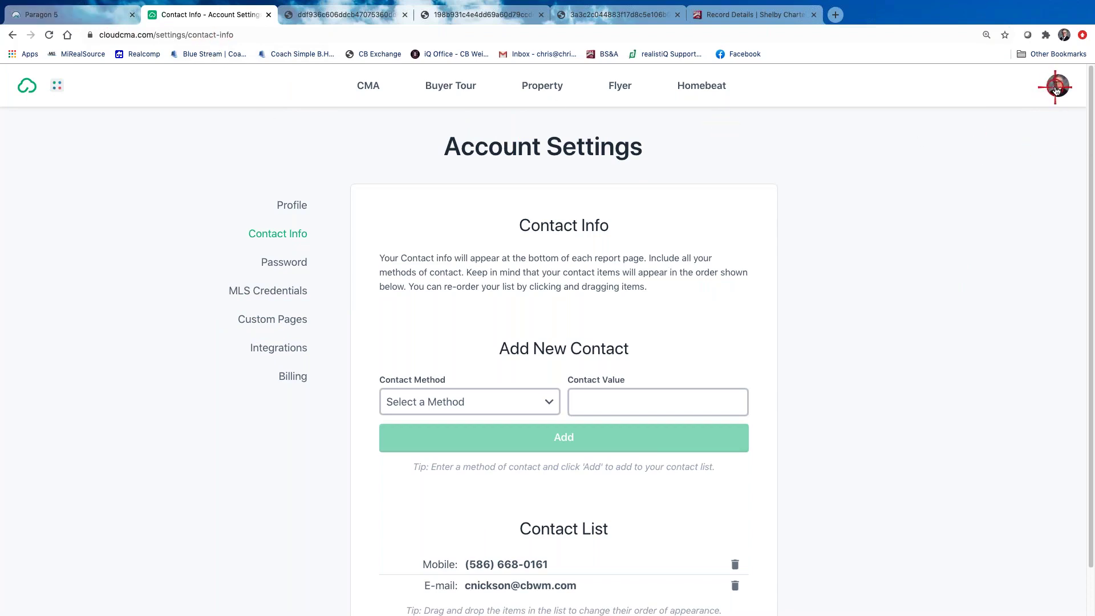
click(1055, 88)
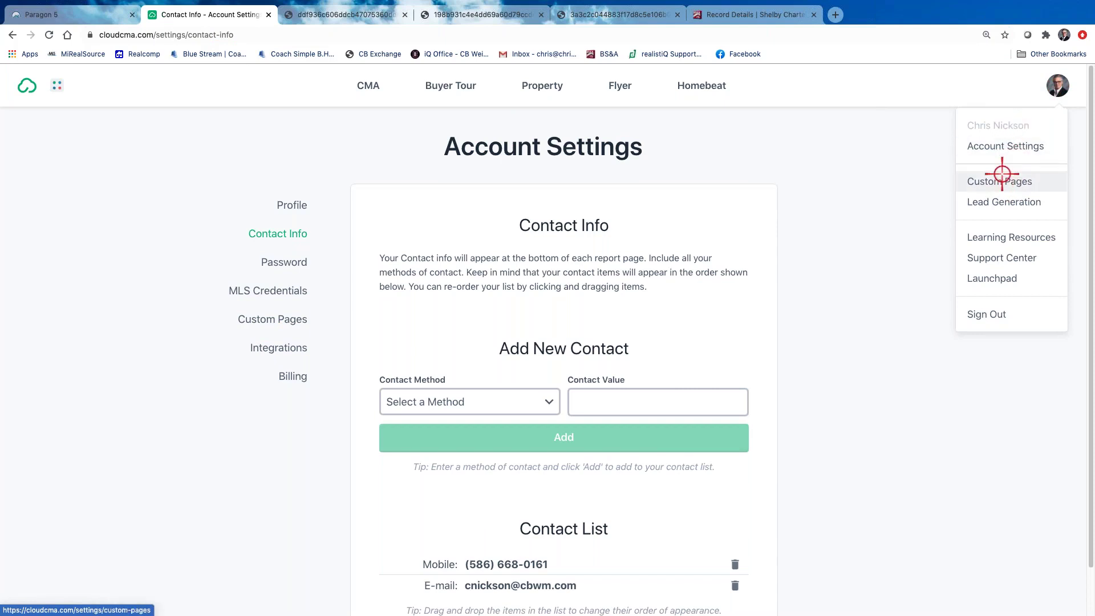
Go to Lead Generation and review the 'What's my home worth?' page, notifications and share options
click(1004, 202)
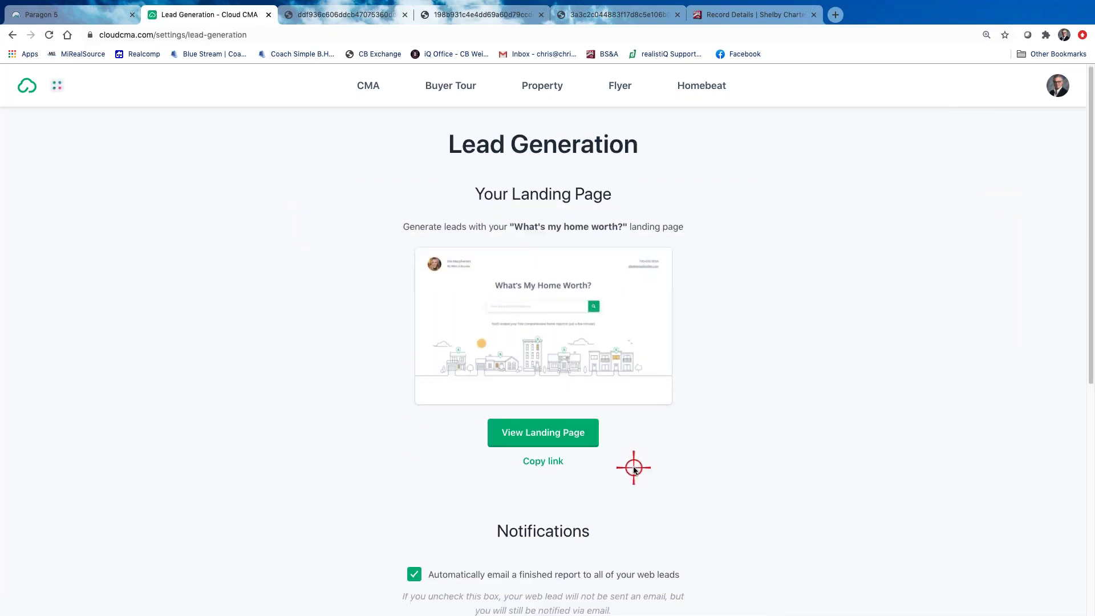
scroll(632, 464, down, 3)
scroll(632, 464, up, 2)
scroll(631, 465, up, 1)
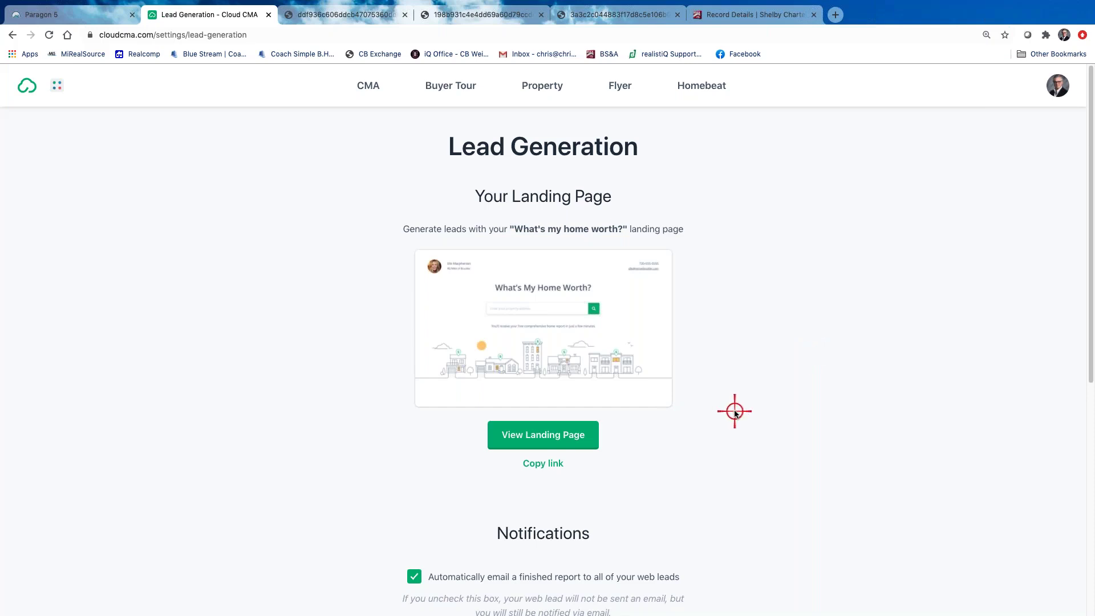
scroll(733, 410, down, 5)
scroll(679, 415, up, 3)
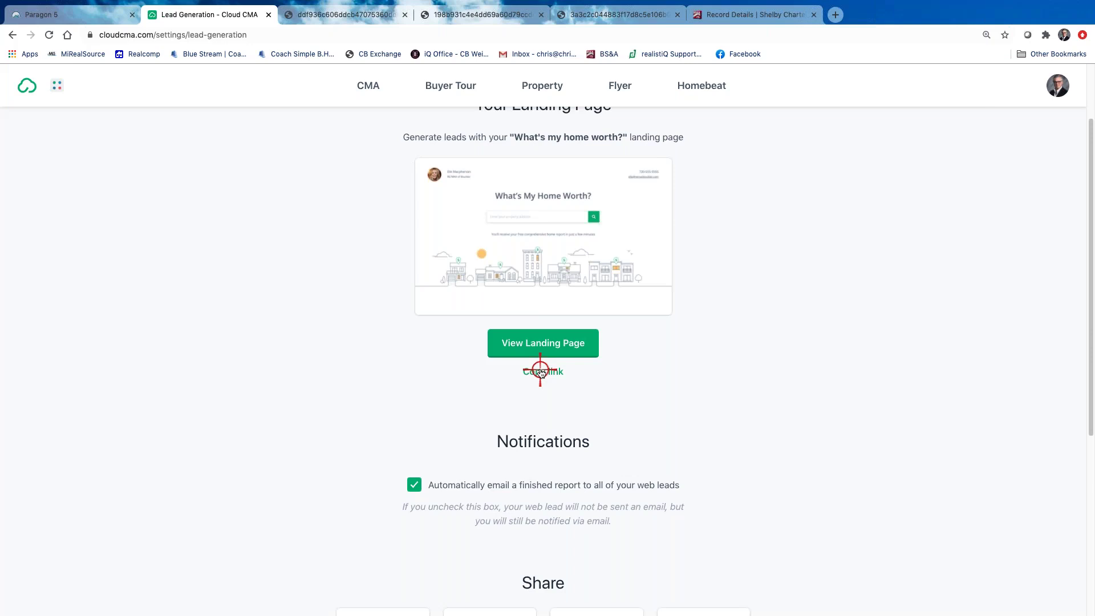
scroll(545, 364, down, 3)
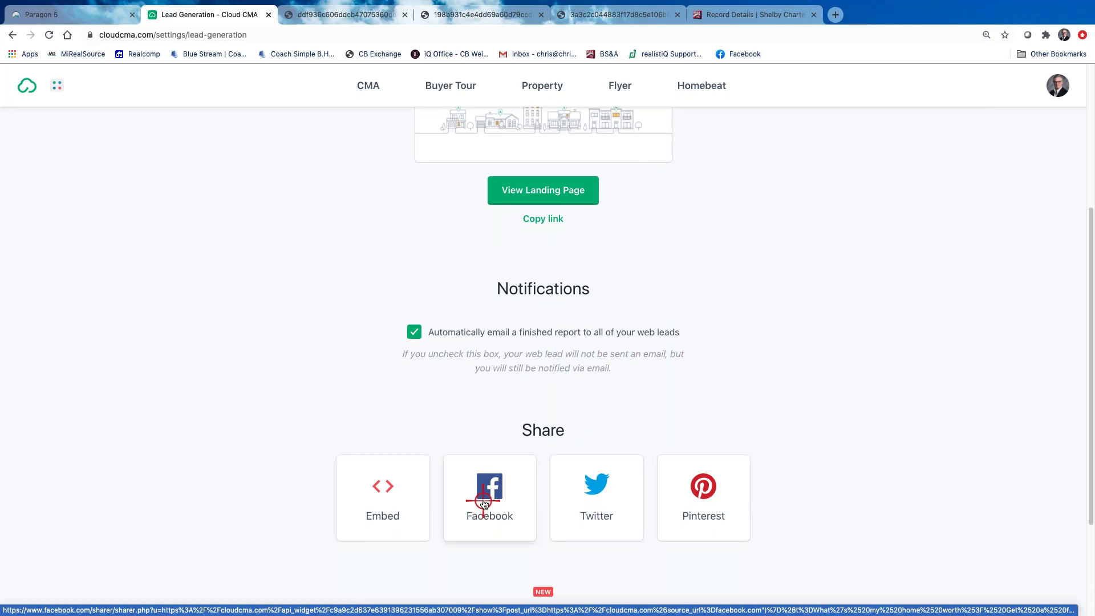
Preview a Facebook post sharing the 'What's my home worth?' landing page, then close it
click(483, 502)
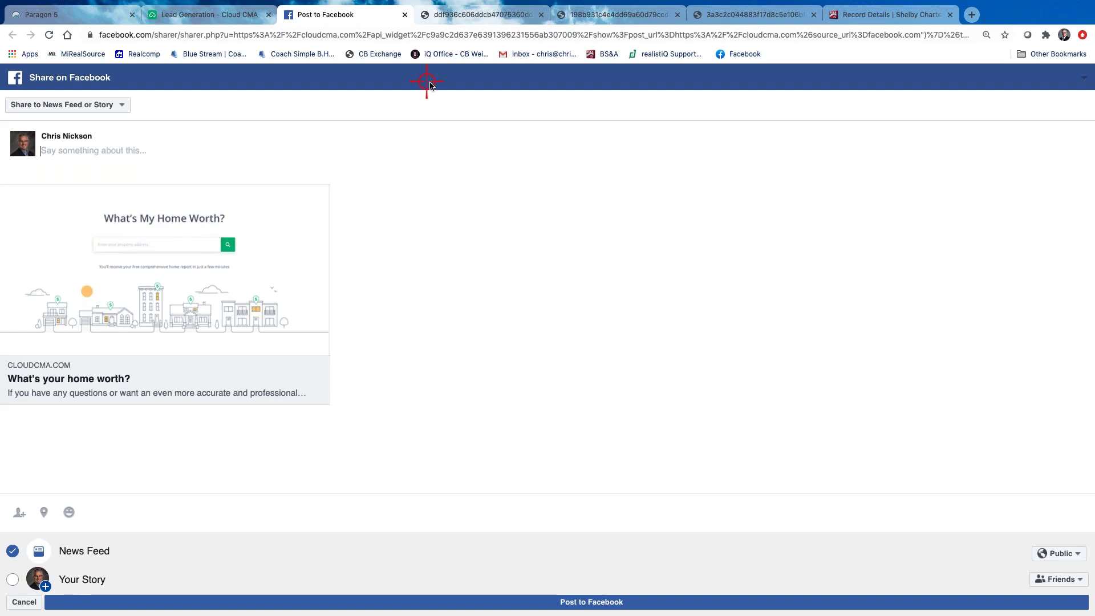
click(405, 15)
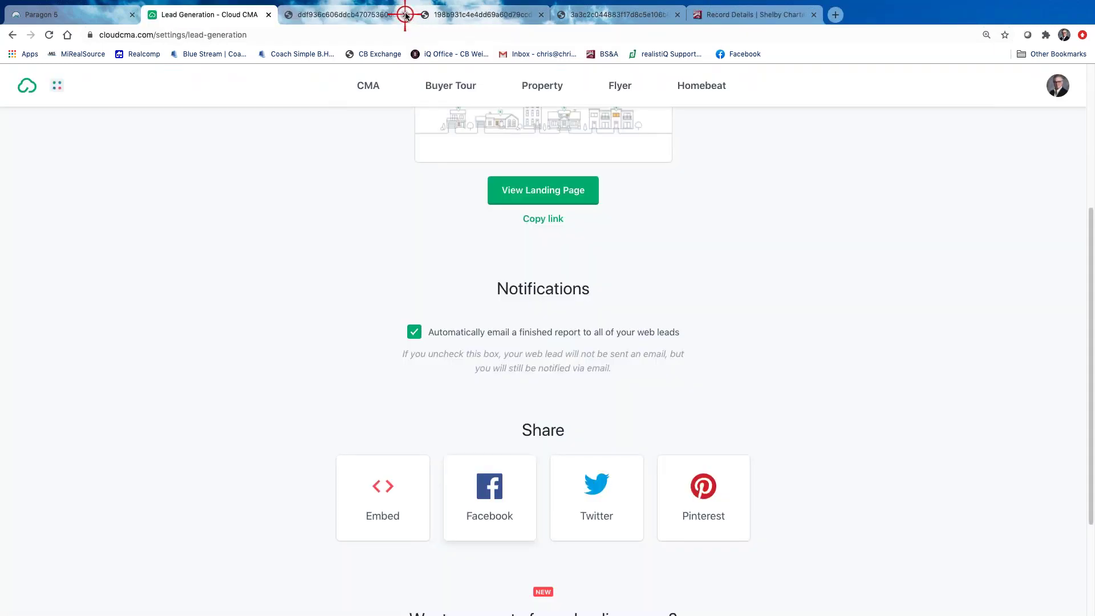
Close the leftover report tabs and go to the Custom Pages settings
click(405, 15)
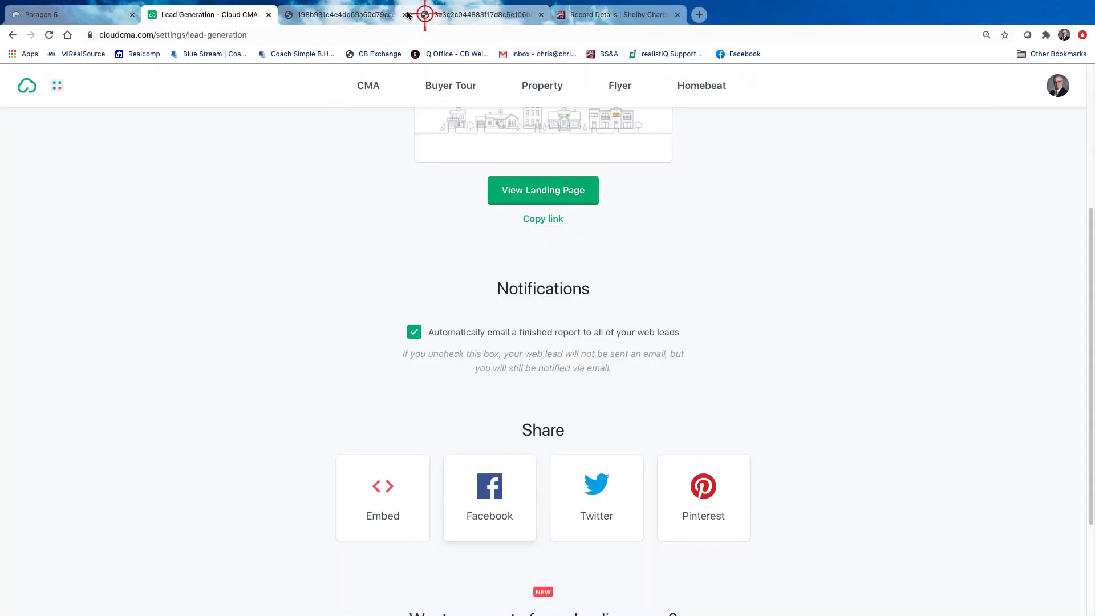
click(405, 16)
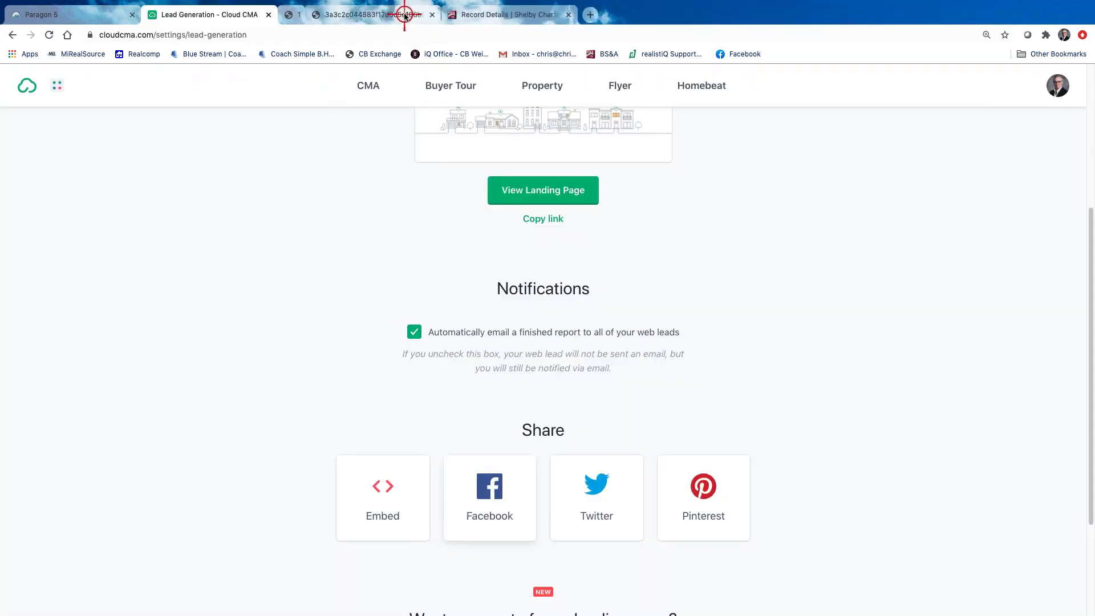
click(1058, 85)
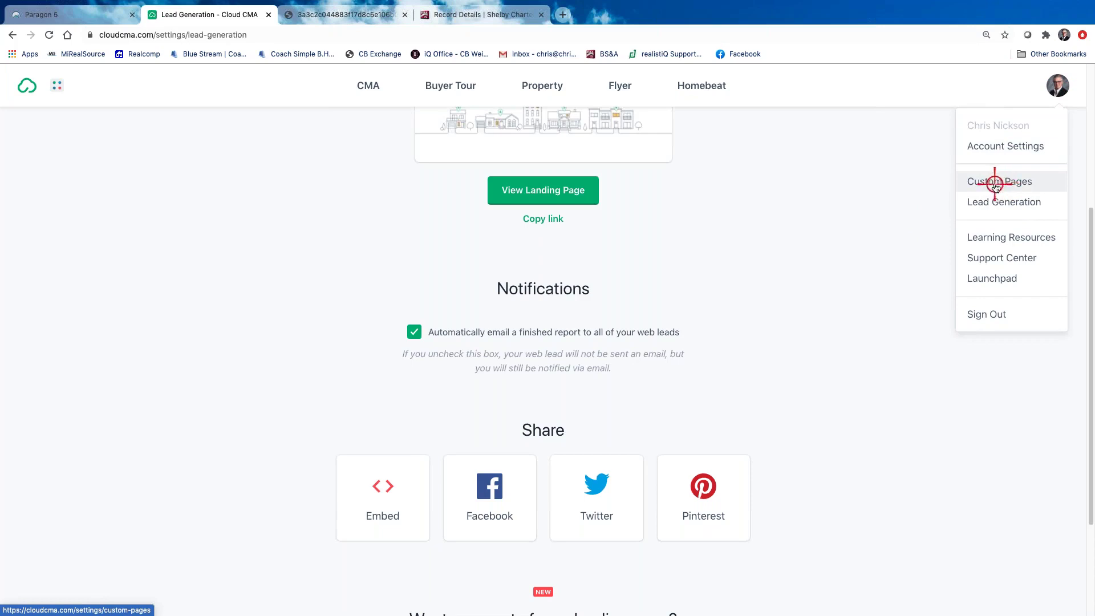
click(993, 184)
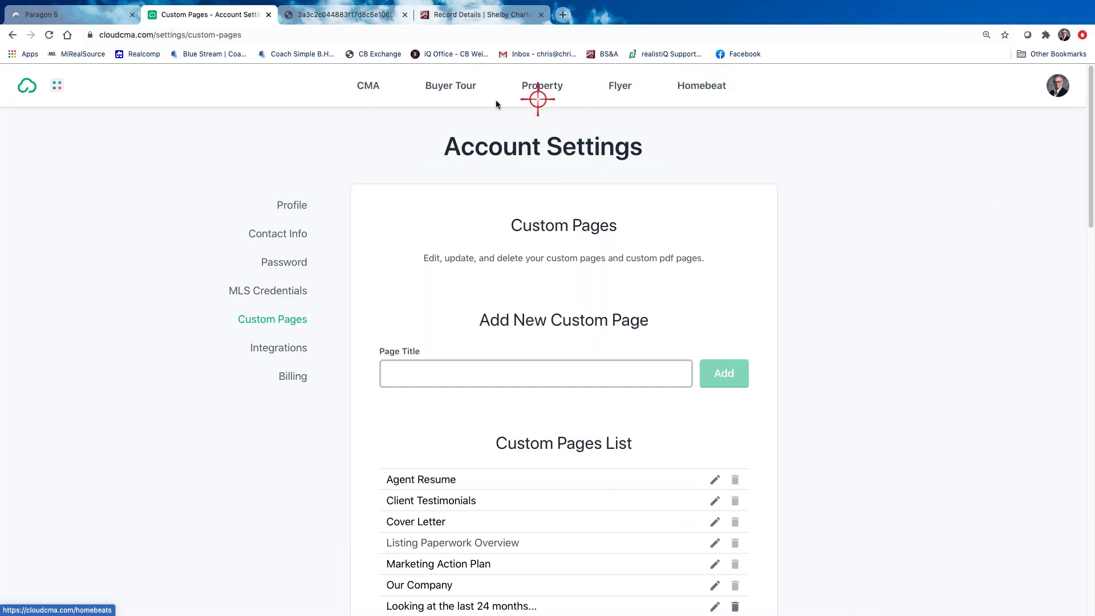
Go to Buyer Tours and view the existing tour's 52-page PDF report
click(451, 87)
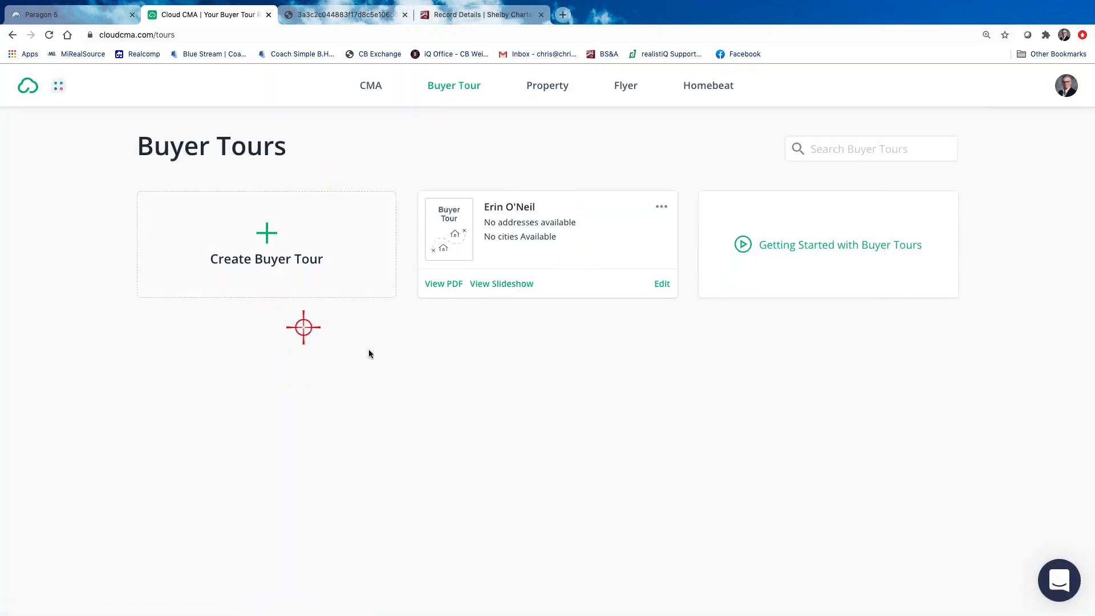
click(440, 287)
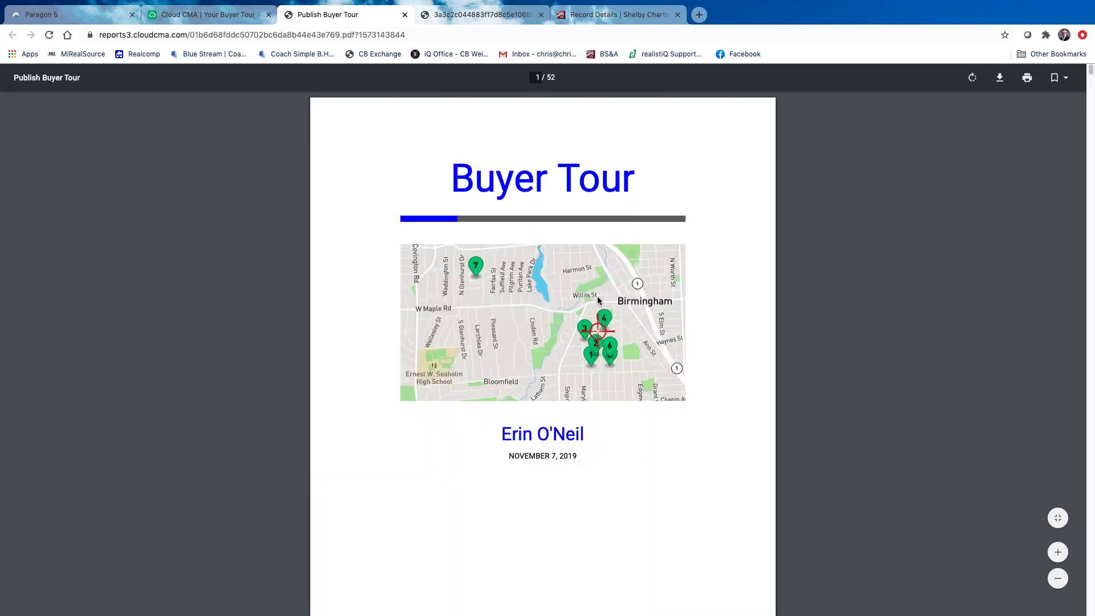
scroll(566, 265, down, 10)
scroll(567, 267, down, 20)
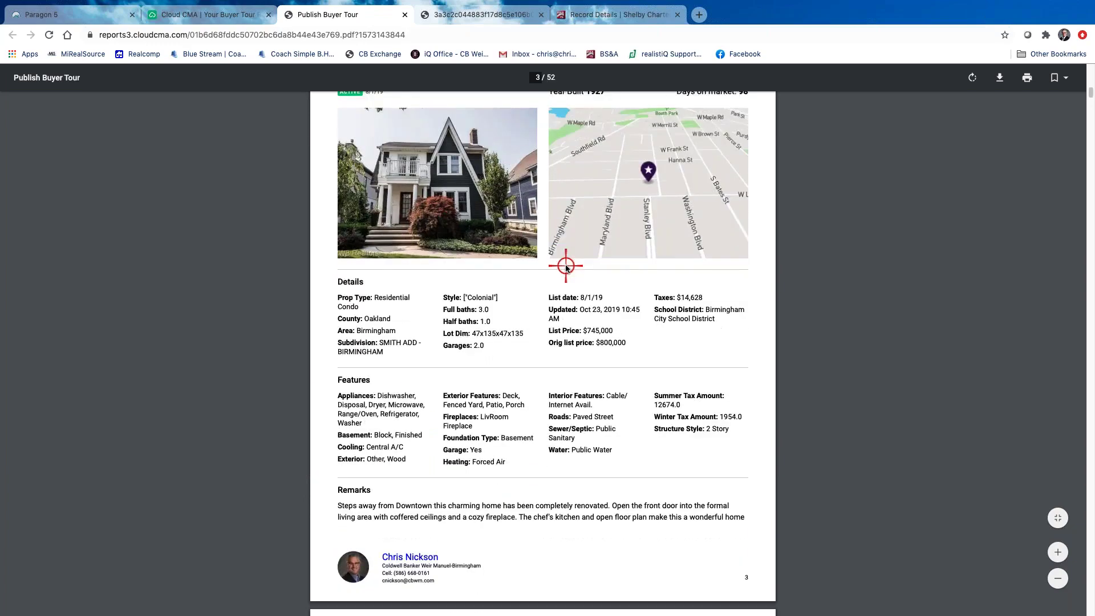
scroll(566, 266, down, 15)
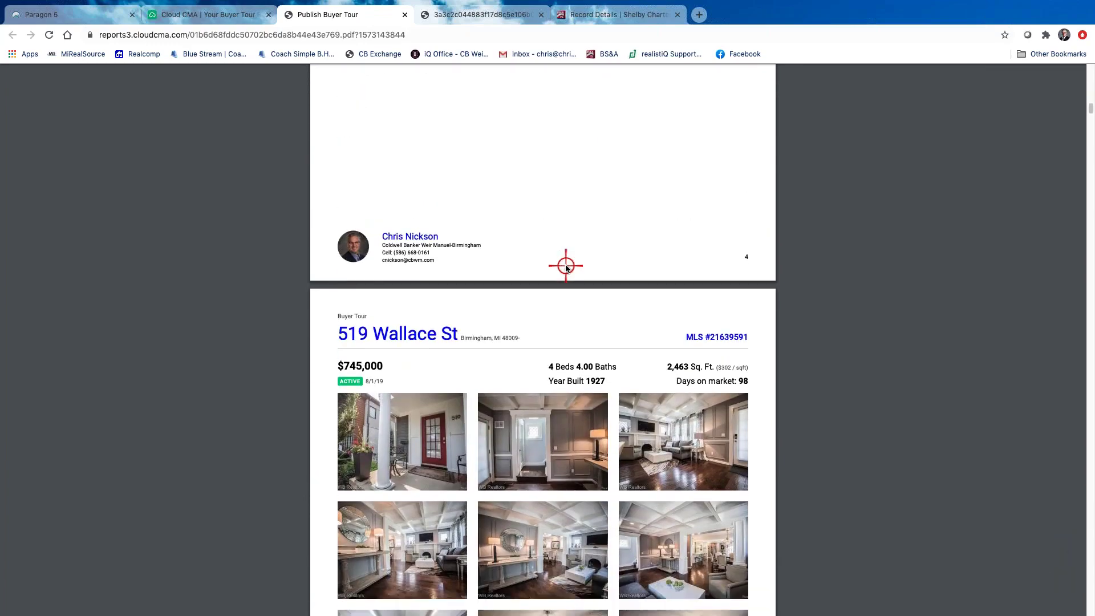
scroll(566, 265, down, 6)
scroll(565, 266, up, 5)
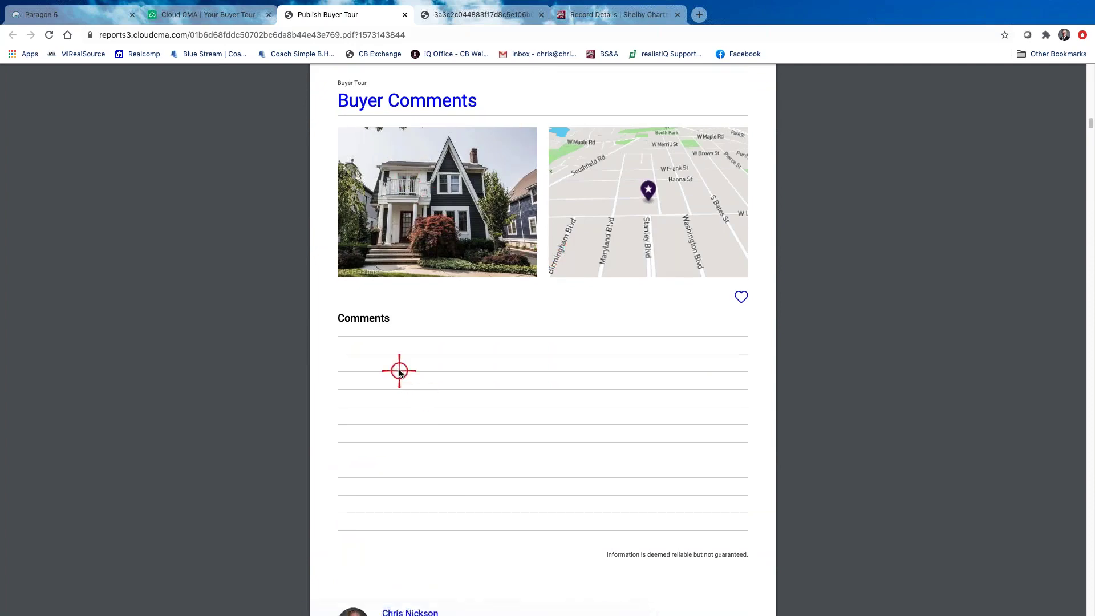
scroll(398, 369, down, 1)
scroll(496, 364, down, 20)
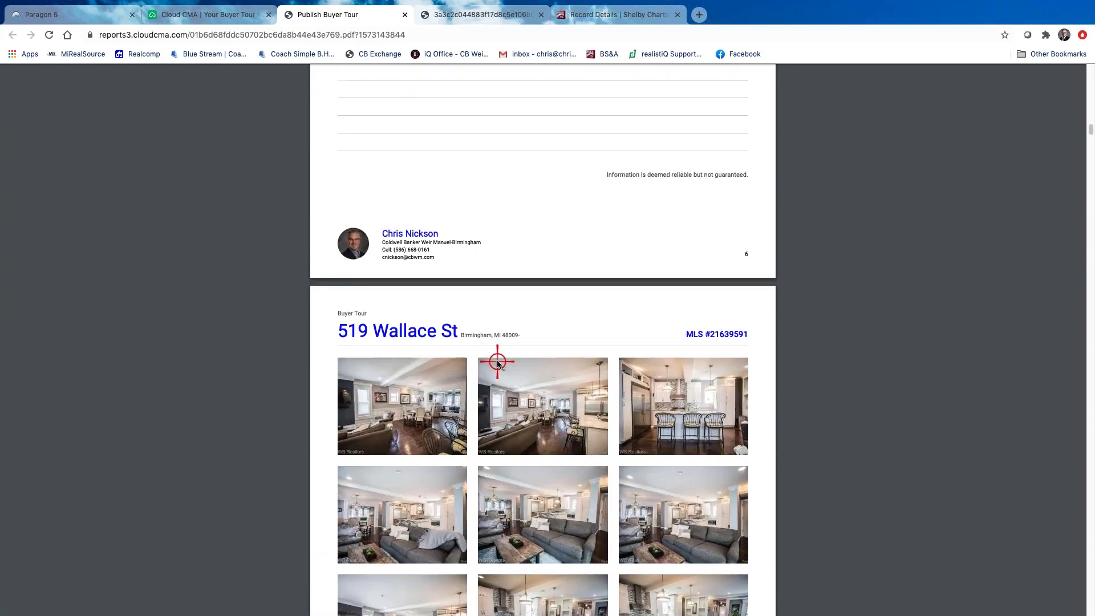
scroll(496, 361, down, 20)
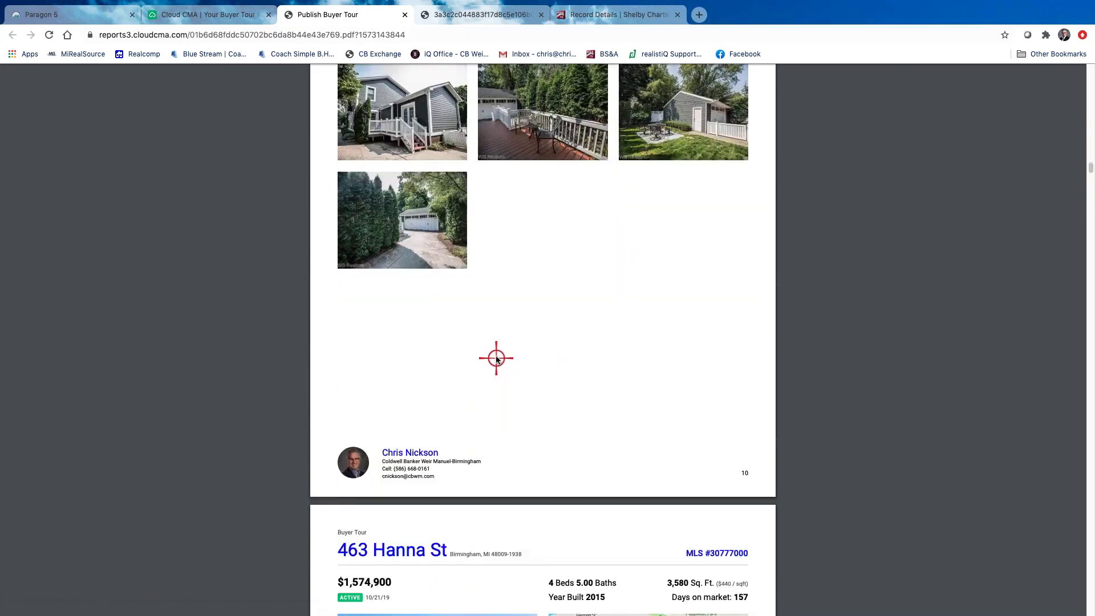
scroll(496, 359, down, 20)
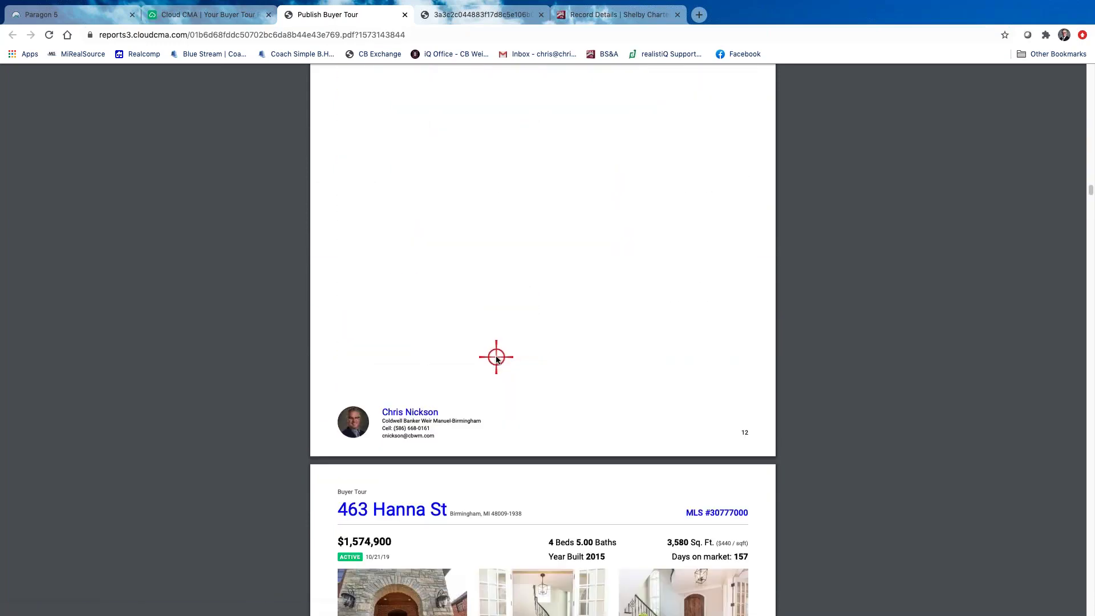
scroll(496, 357, down, 20)
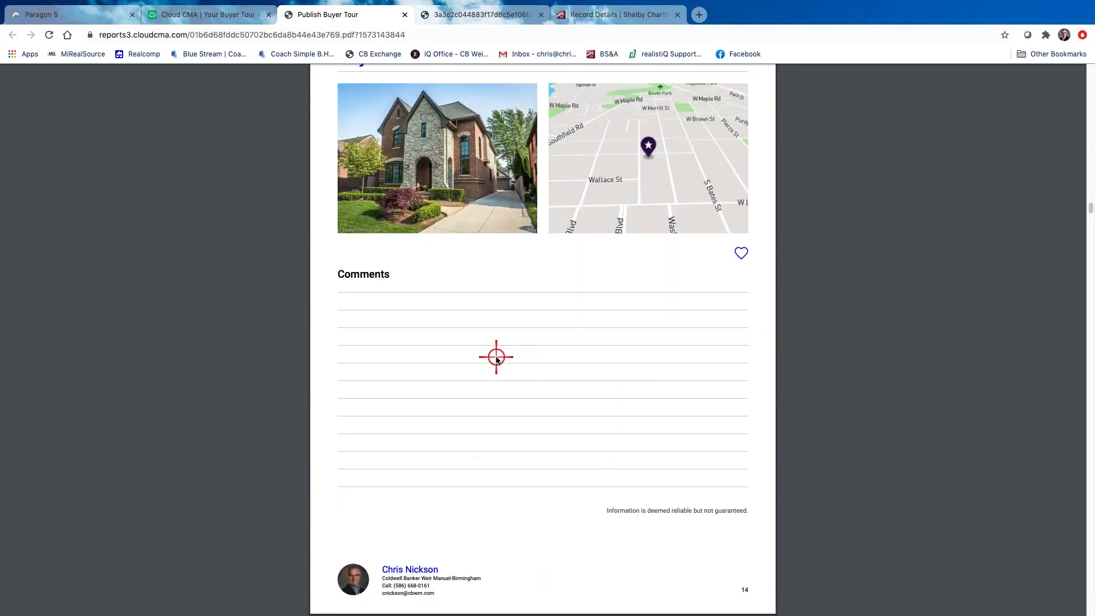
scroll(496, 358, down, 20)
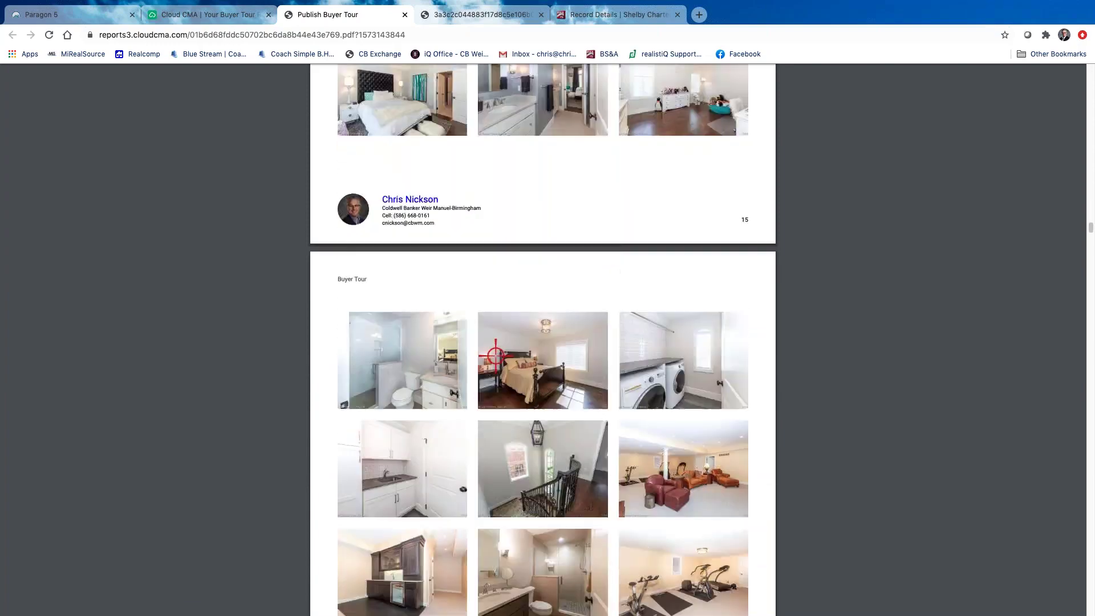
scroll(495, 351, up, 20)
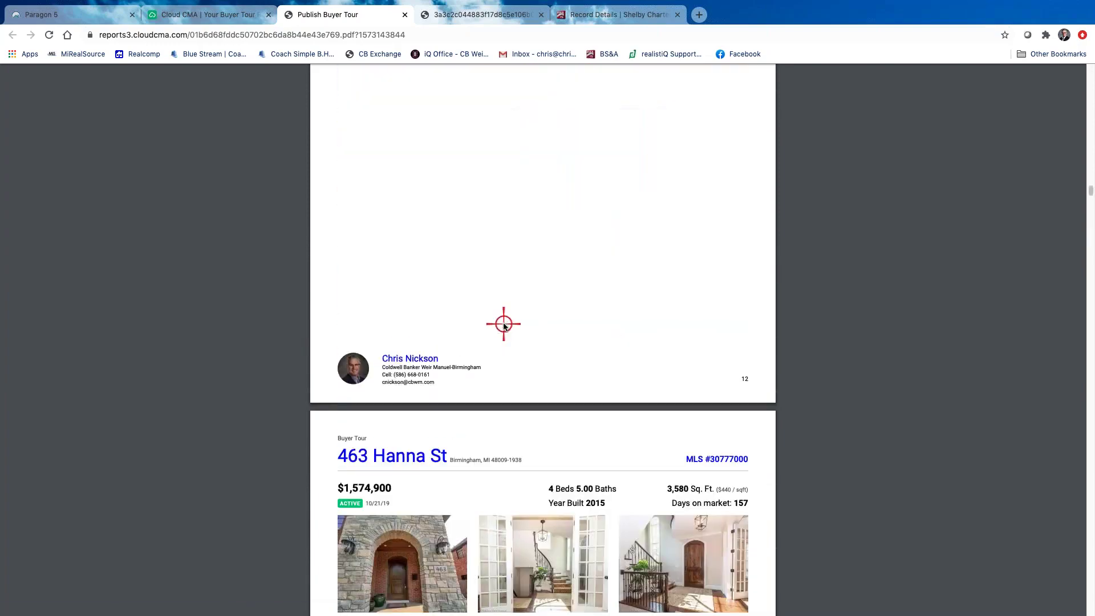
scroll(696, 98, up, 10)
click(227, 14)
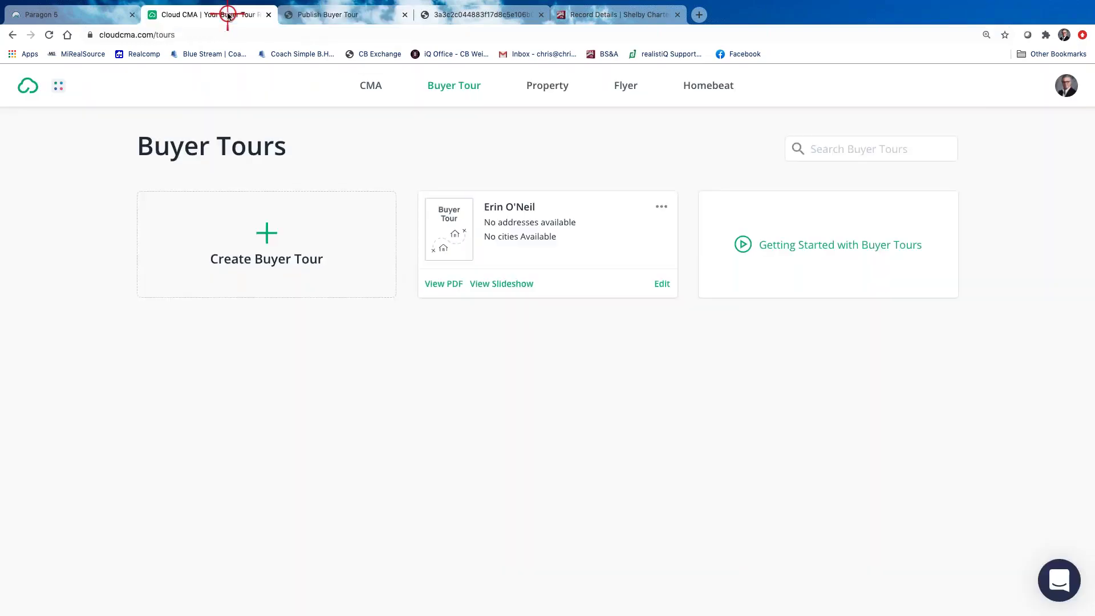
Review the buyer tour's customize step (theme, layout, font, pages), then switch to Flyers
click(664, 283)
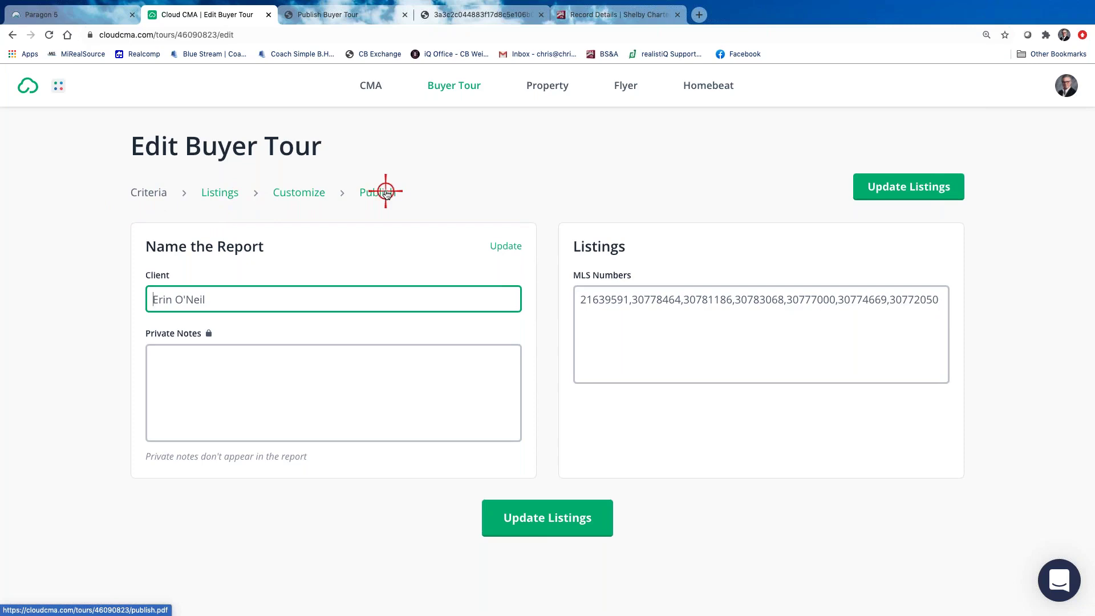
click(308, 194)
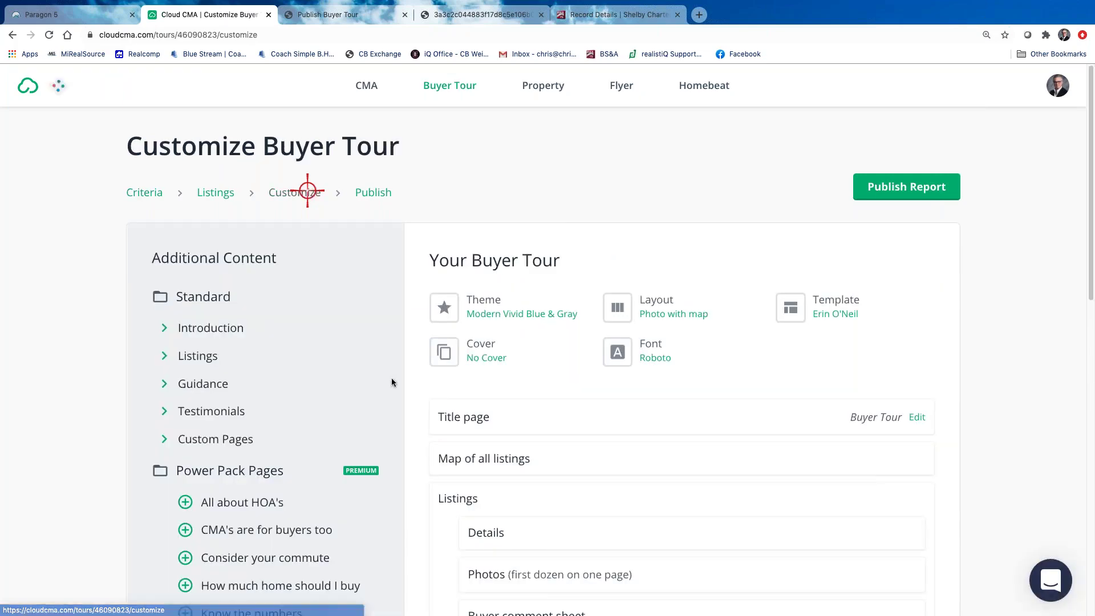
scroll(548, 399, down, 5)
mouse_move(459, 283)
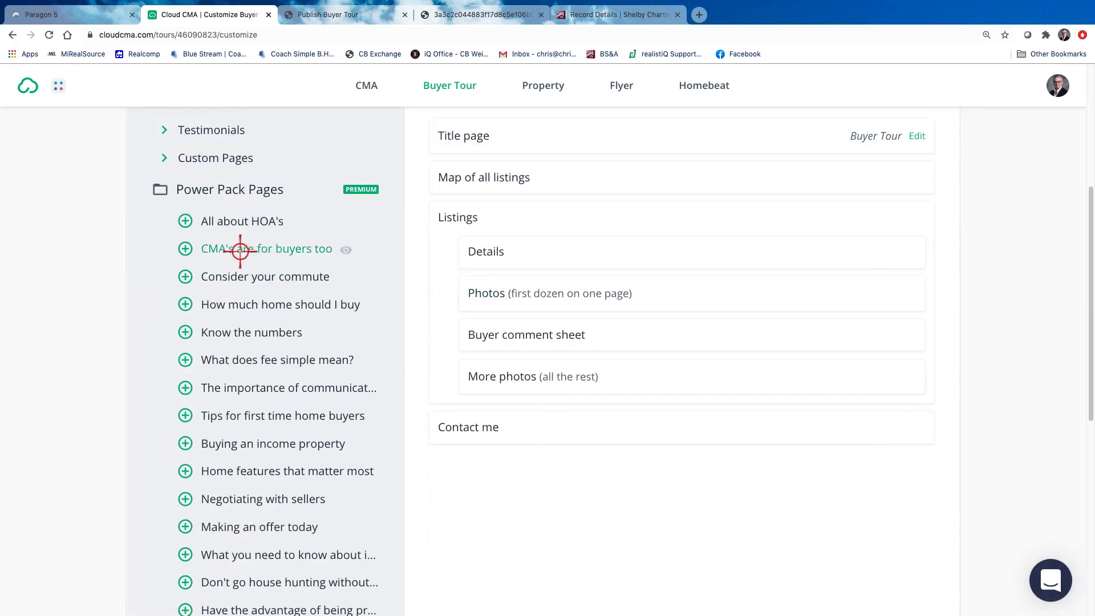
scroll(215, 254, up, 2)
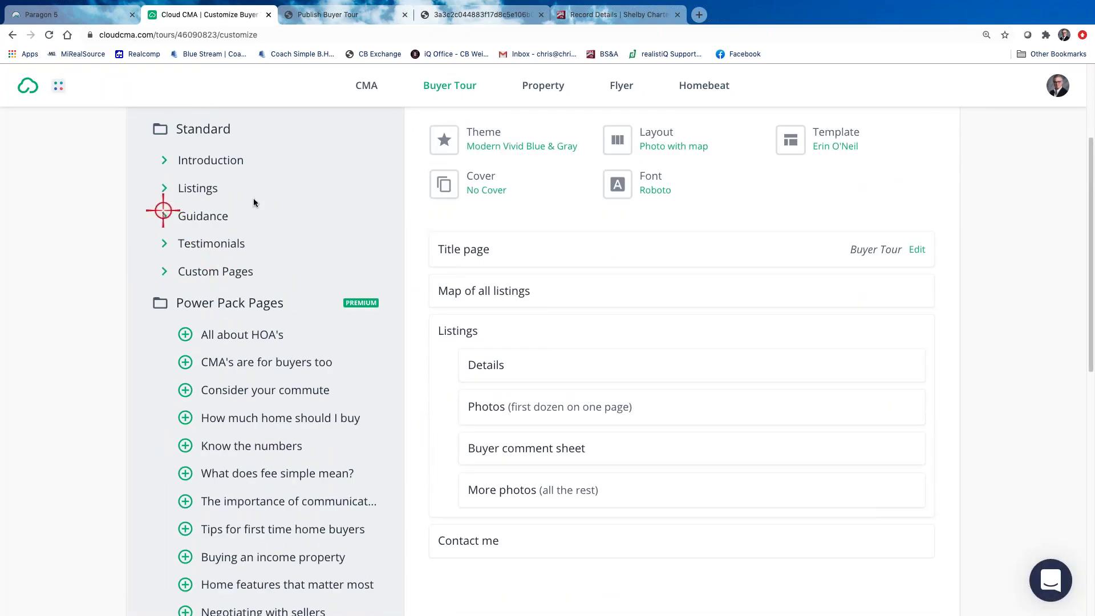
scroll(338, 253, up, 3)
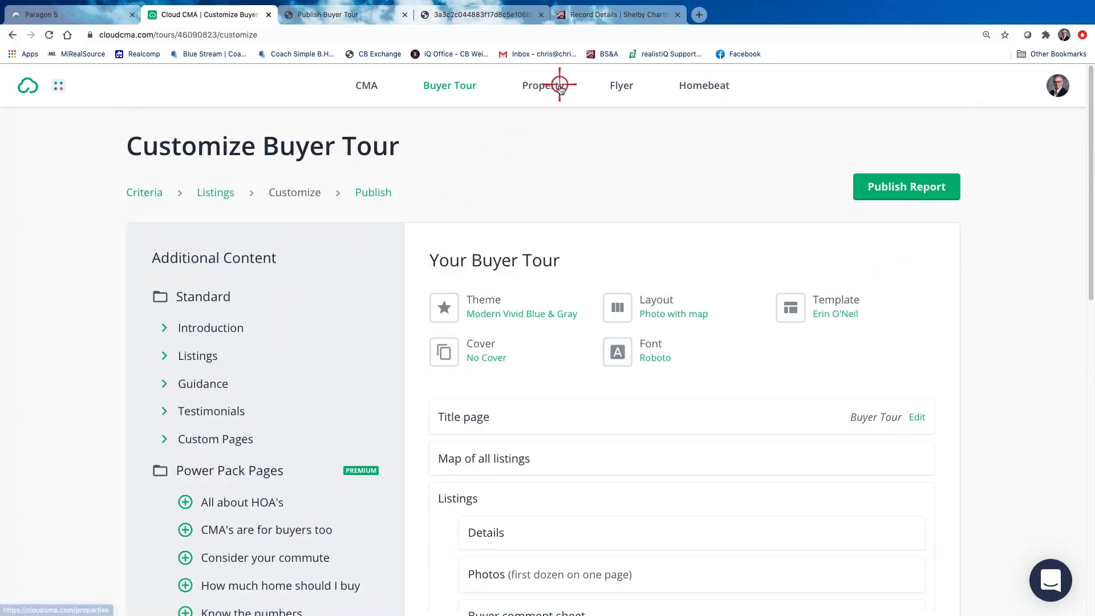
click(619, 86)
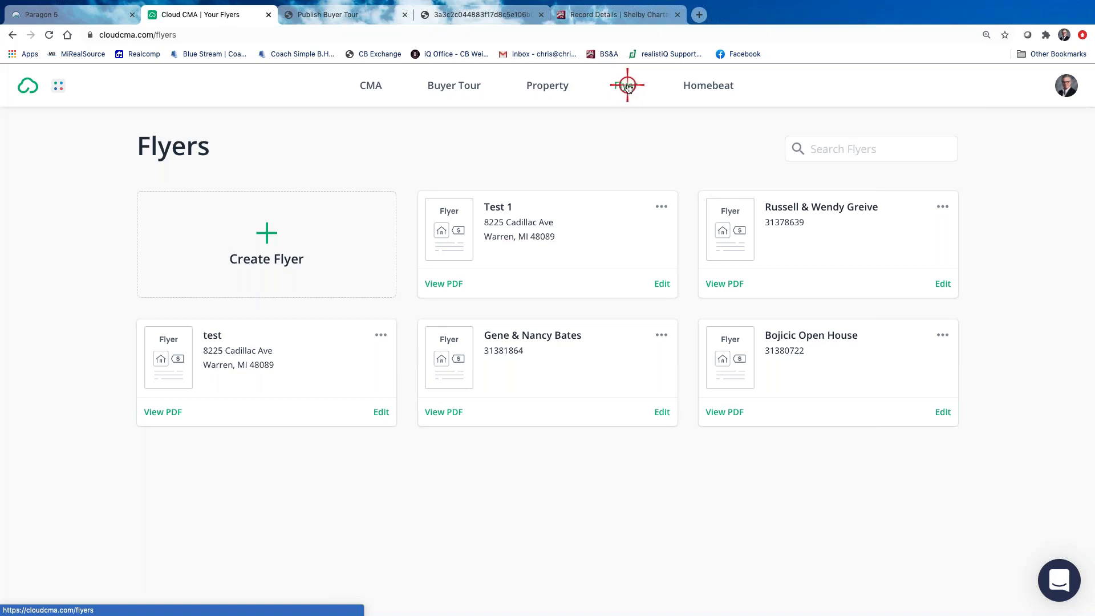
Preview the Test 1 flyer PDF and return to the flyers list
click(439, 283)
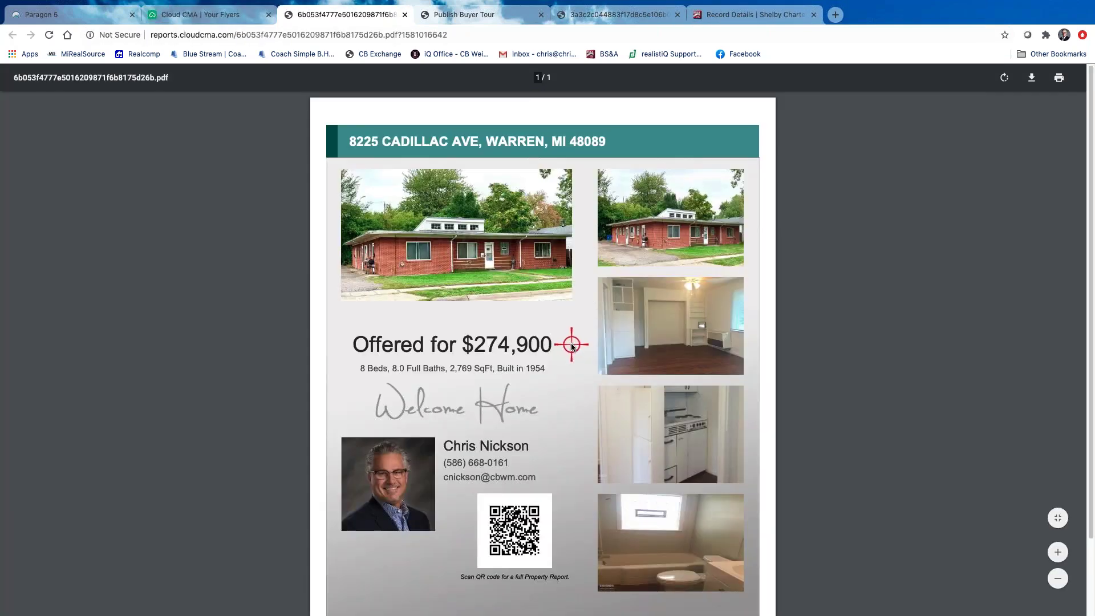
scroll(526, 341, down, 2)
scroll(526, 340, up, 2)
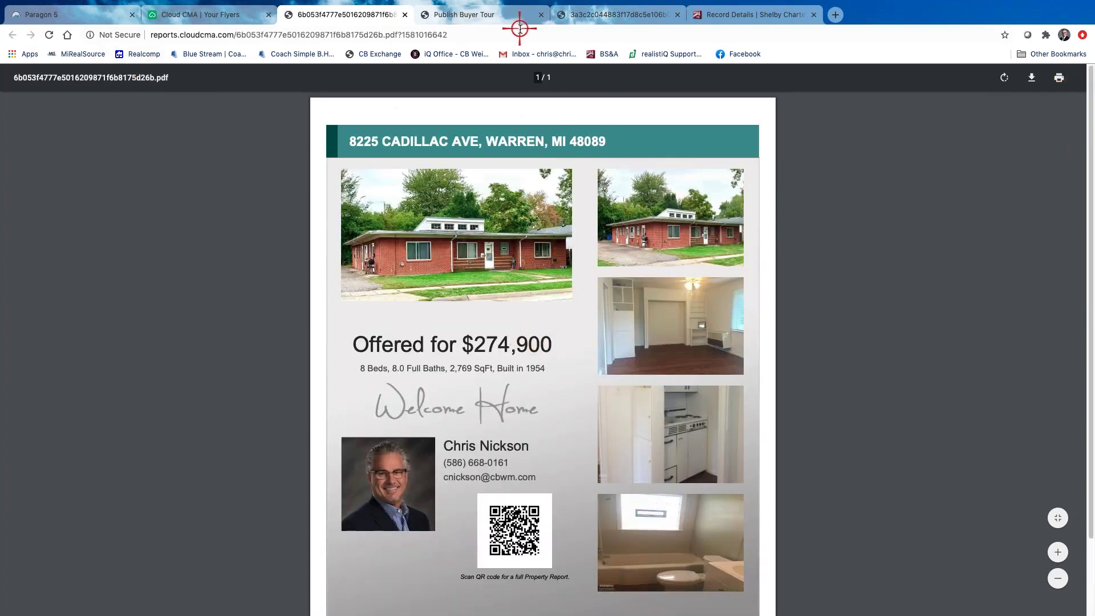
click(247, 17)
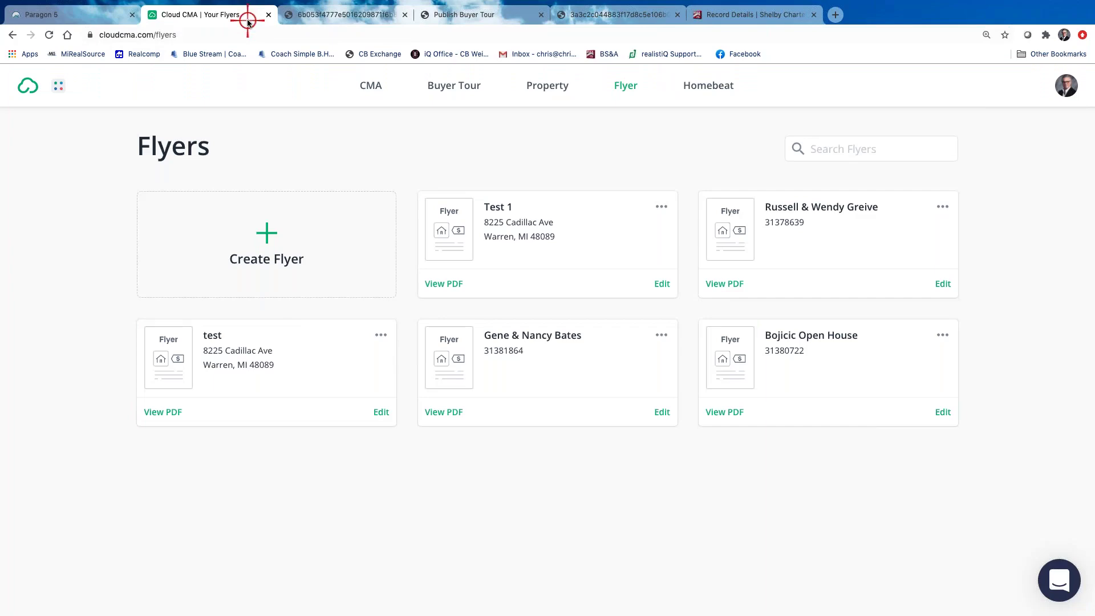
click(165, 411)
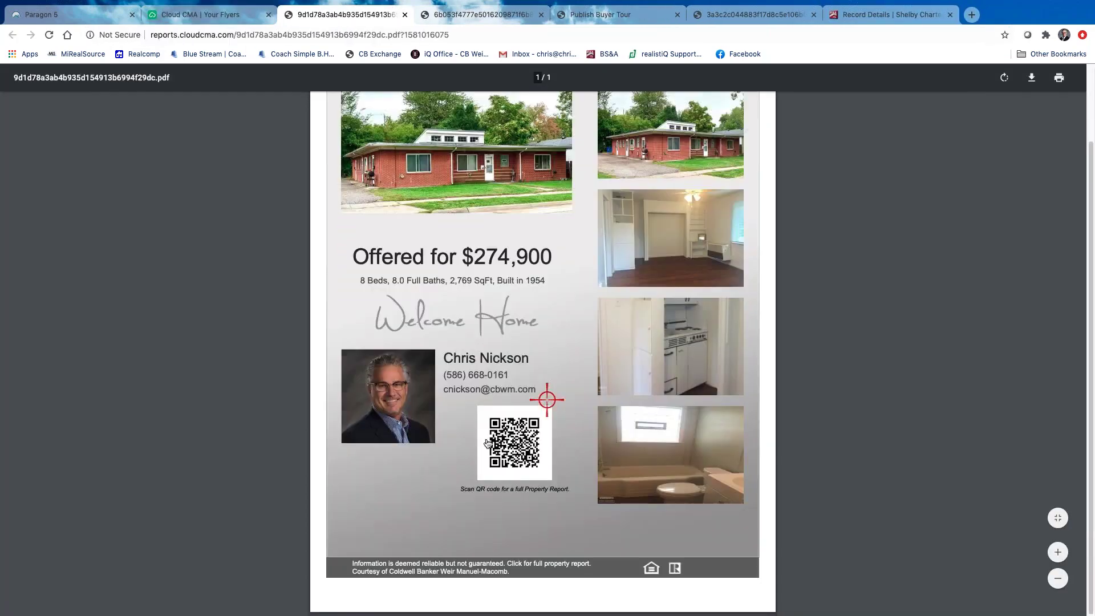
click(491, 443)
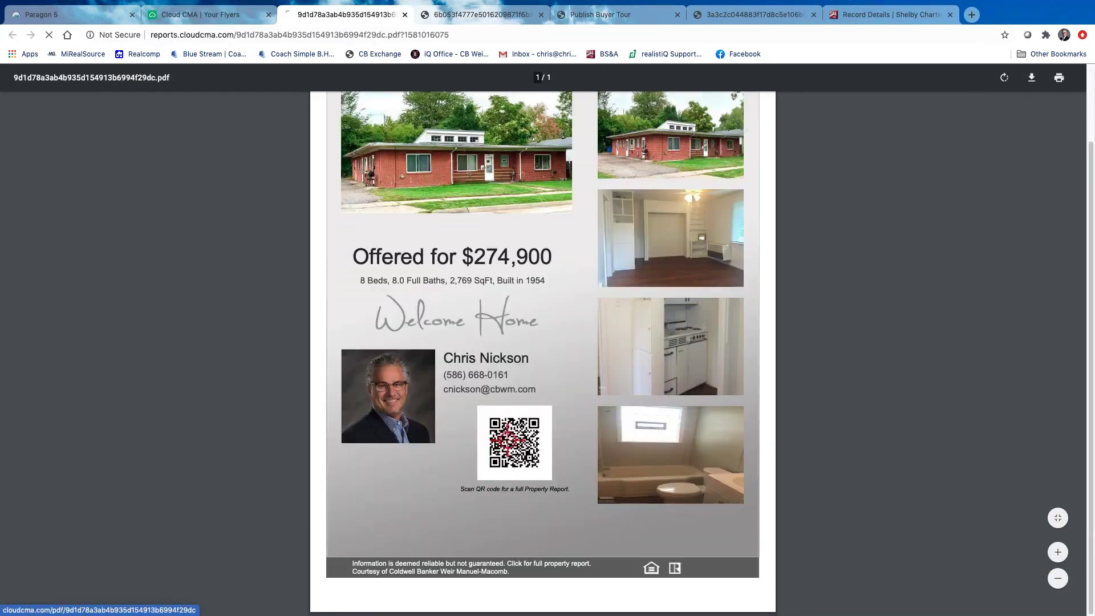
scroll(582, 435, down, 20)
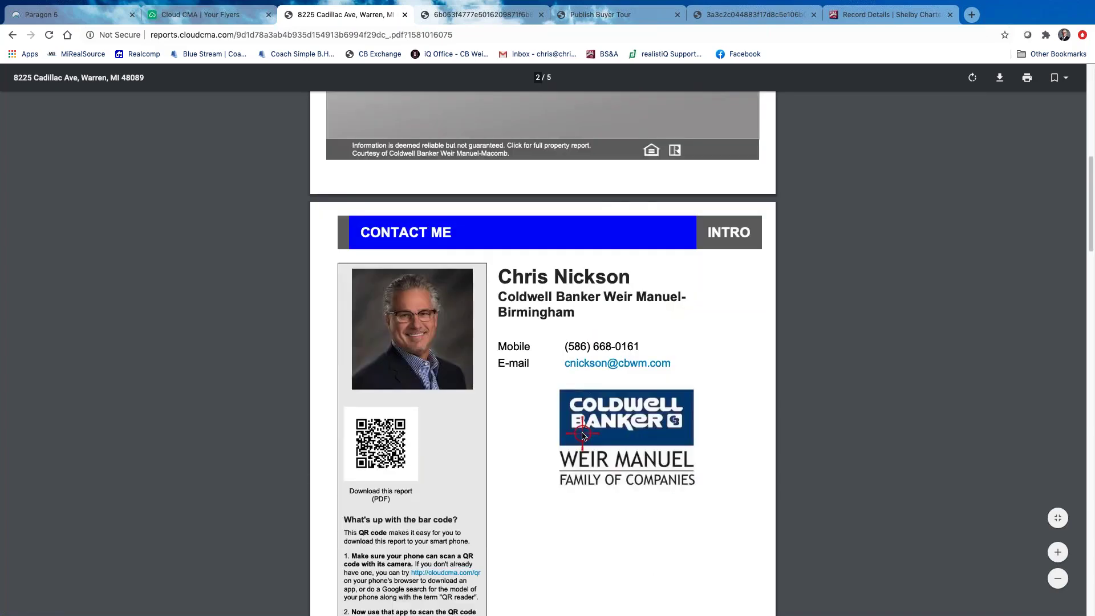
scroll(582, 436, up, 20)
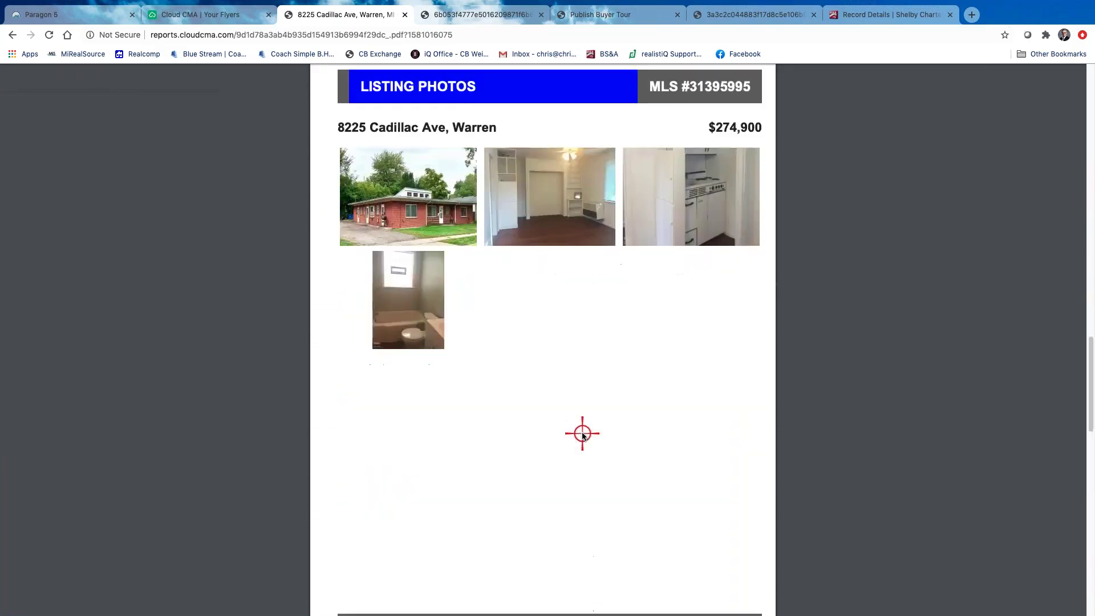
scroll(668, 403, down, 3)
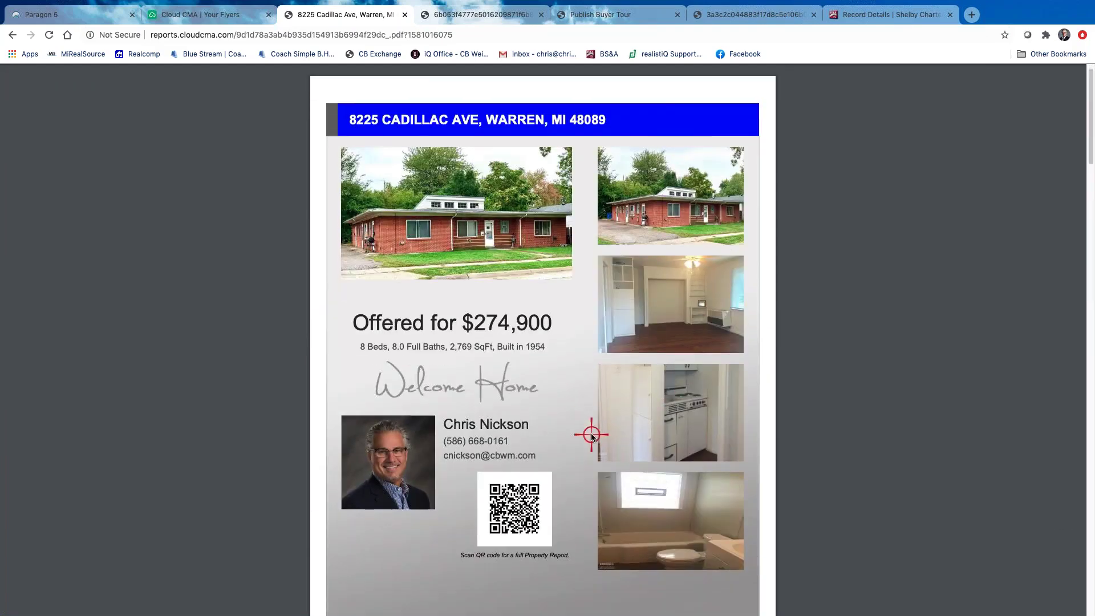
scroll(478, 298, up, 2)
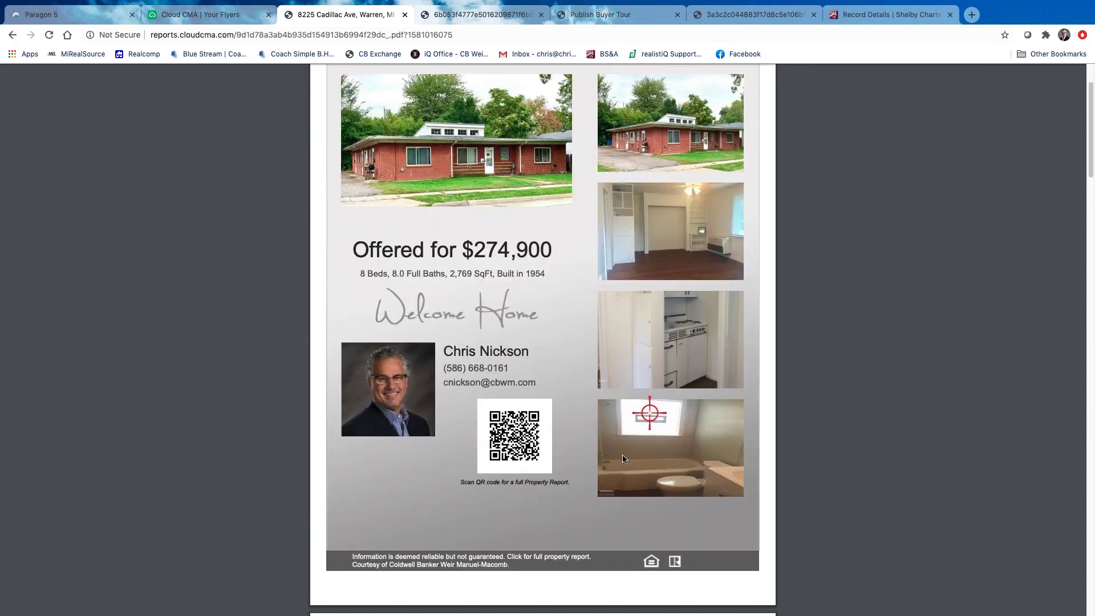
scroll(576, 439, up, 2)
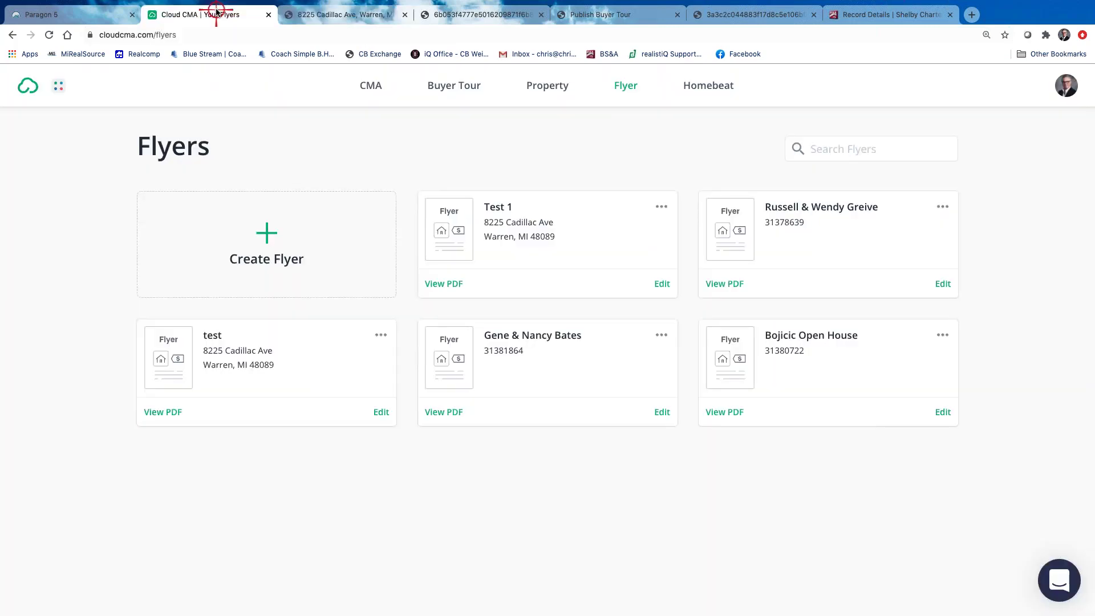
click(200, 14)
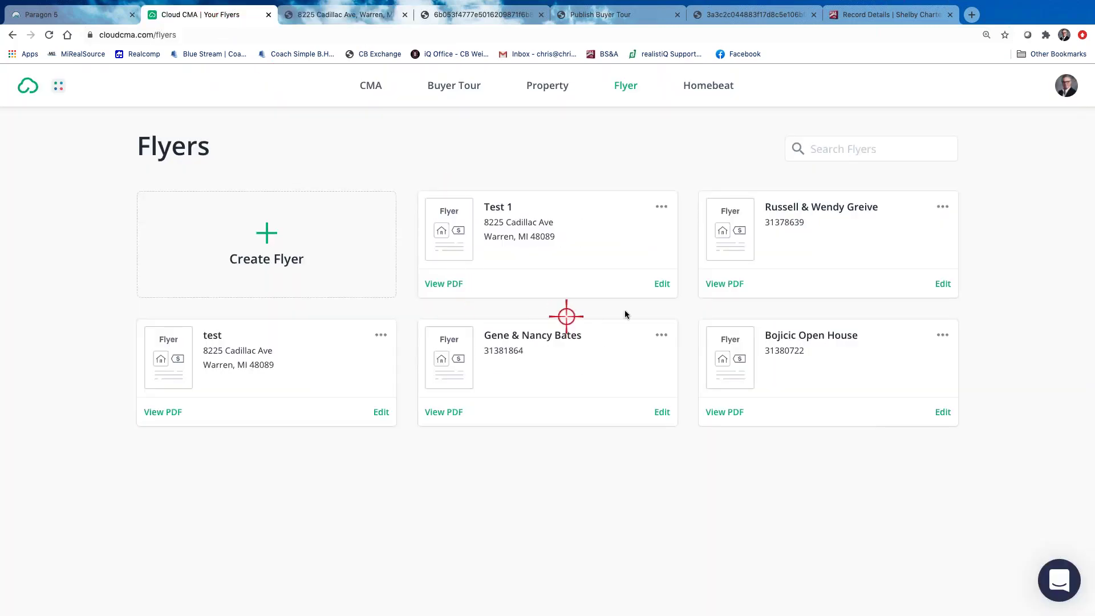
Open the Test 1 flyer's Customize Flyer page
click(661, 283)
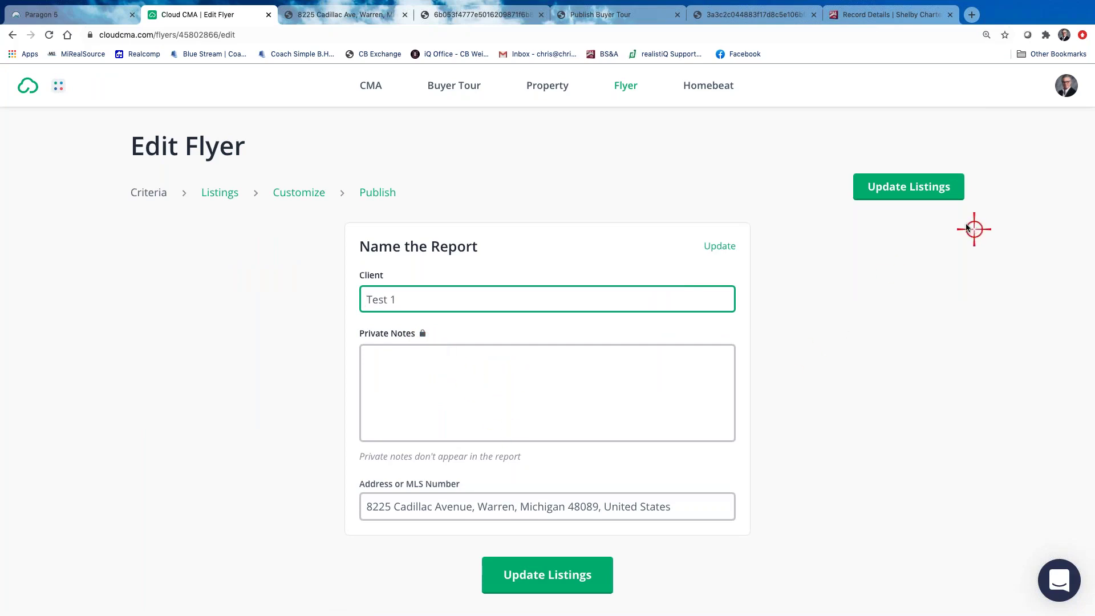
click(306, 193)
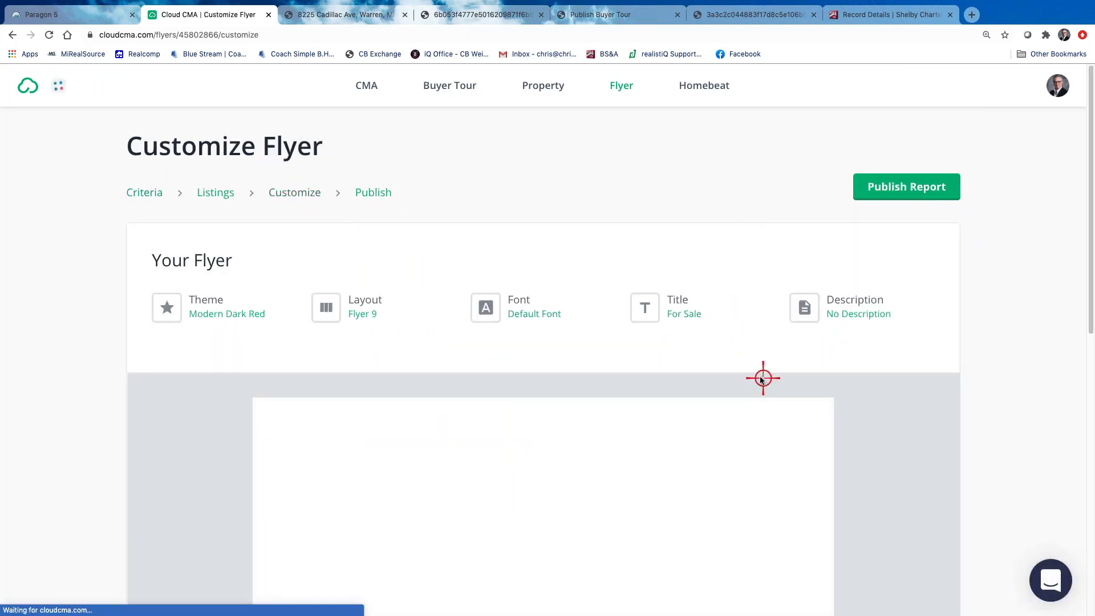
scroll(758, 378, down, 1)
scroll(758, 378, down, 3)
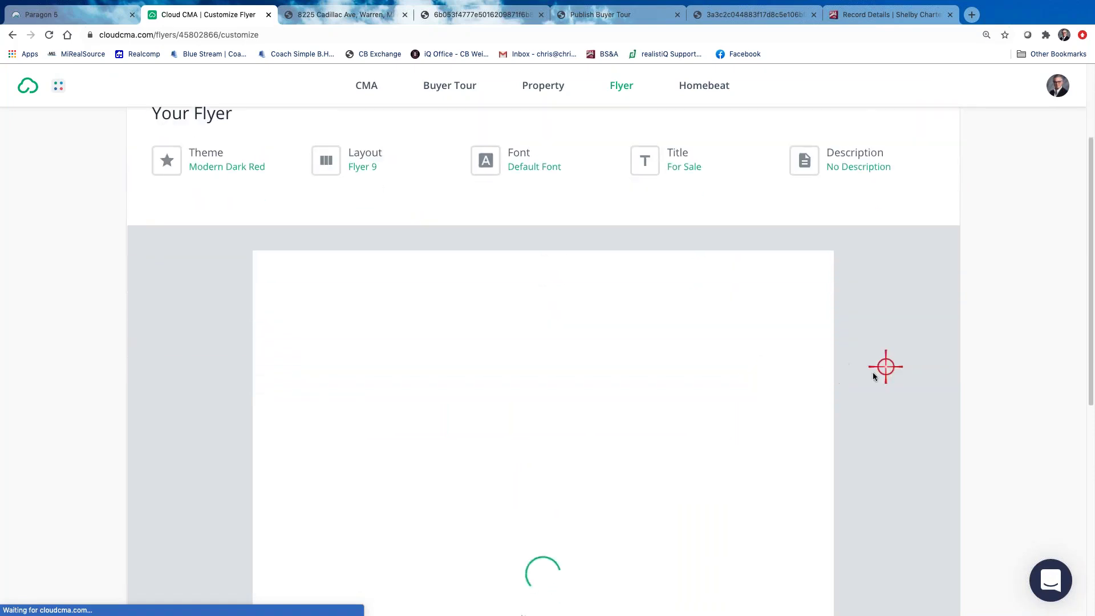
scroll(867, 377, down, 3)
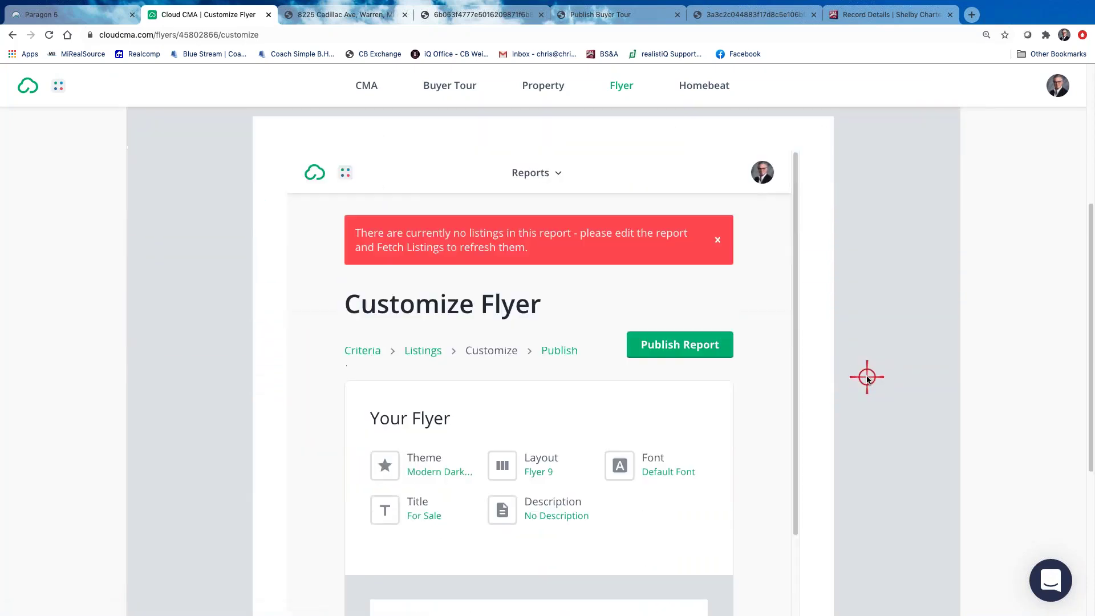
Choose Flyer 9 from the layout options
click(539, 467)
scroll(538, 464, down, 3)
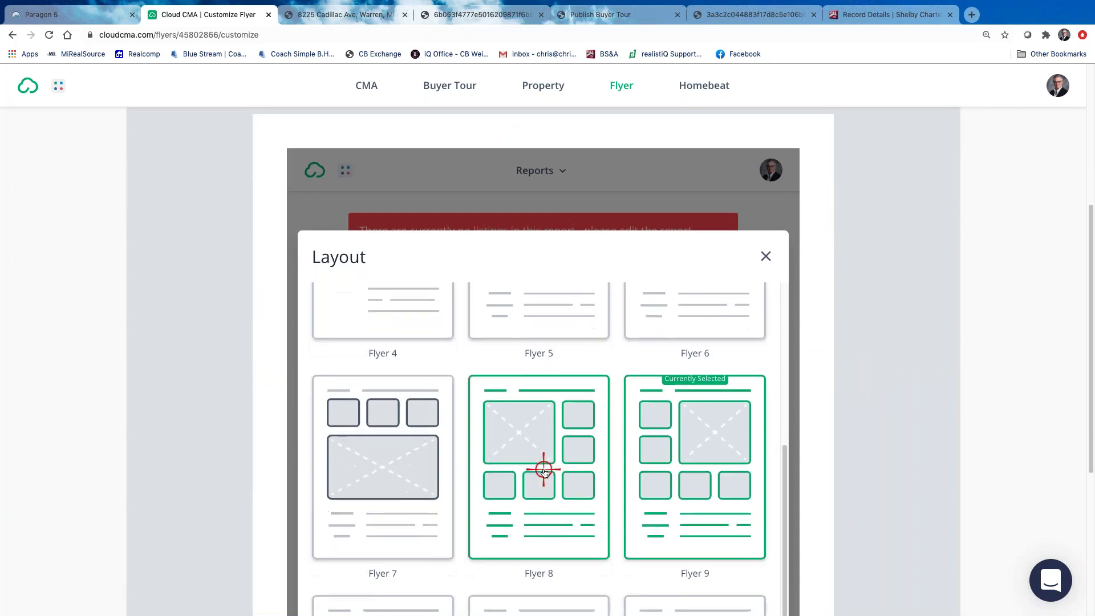
scroll(543, 465, up, 3)
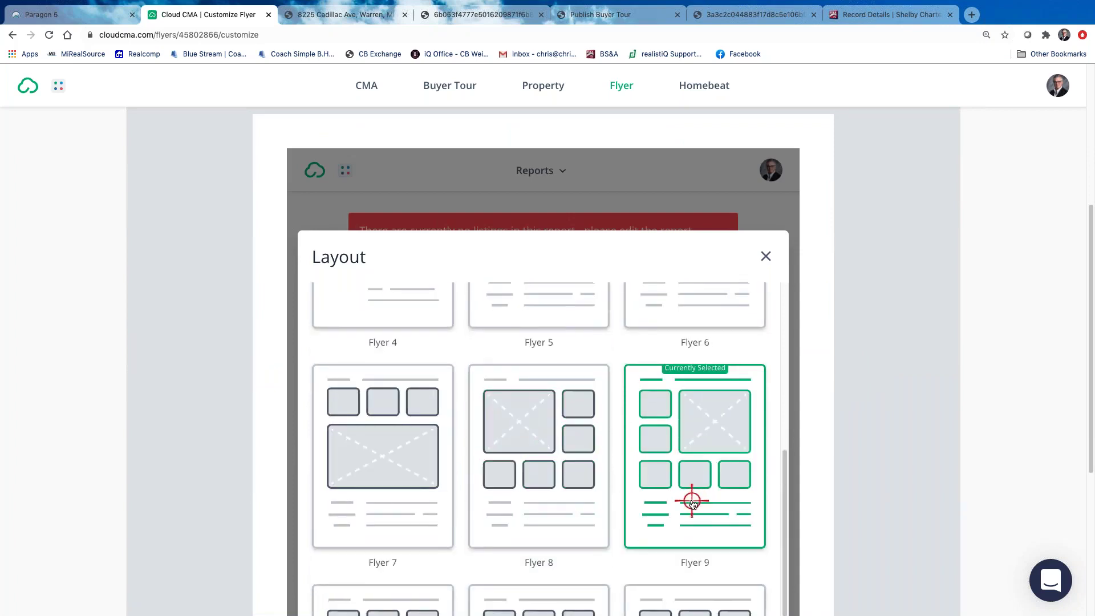
scroll(690, 500, down, 3)
click(696, 367)
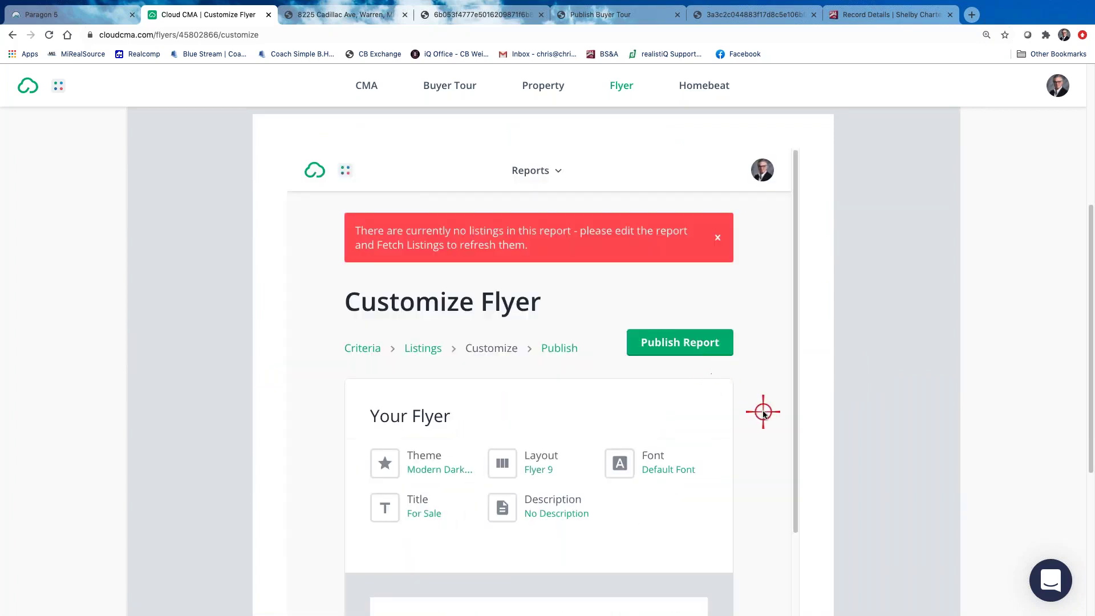
scroll(790, 430, down, 1)
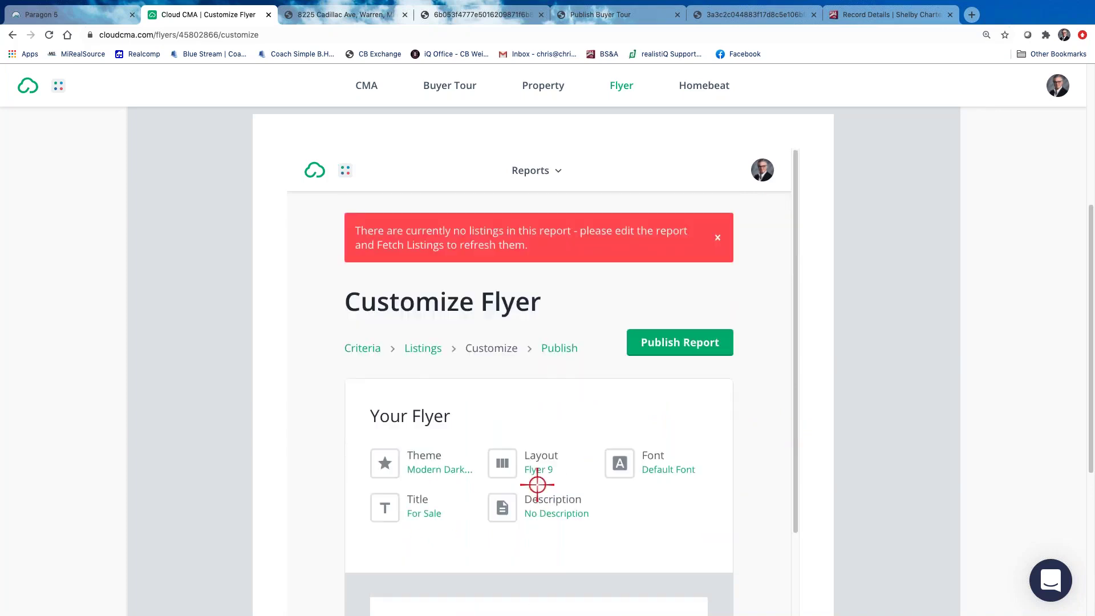
Switch the flyer theme from Modern Dark Red to Red & Blue
click(437, 468)
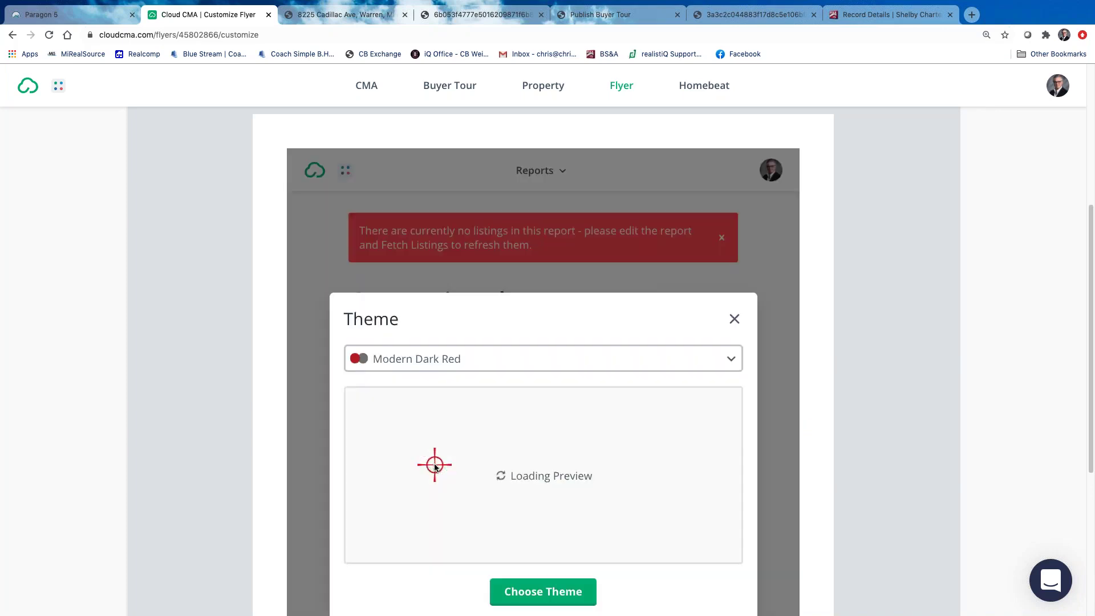
click(737, 360)
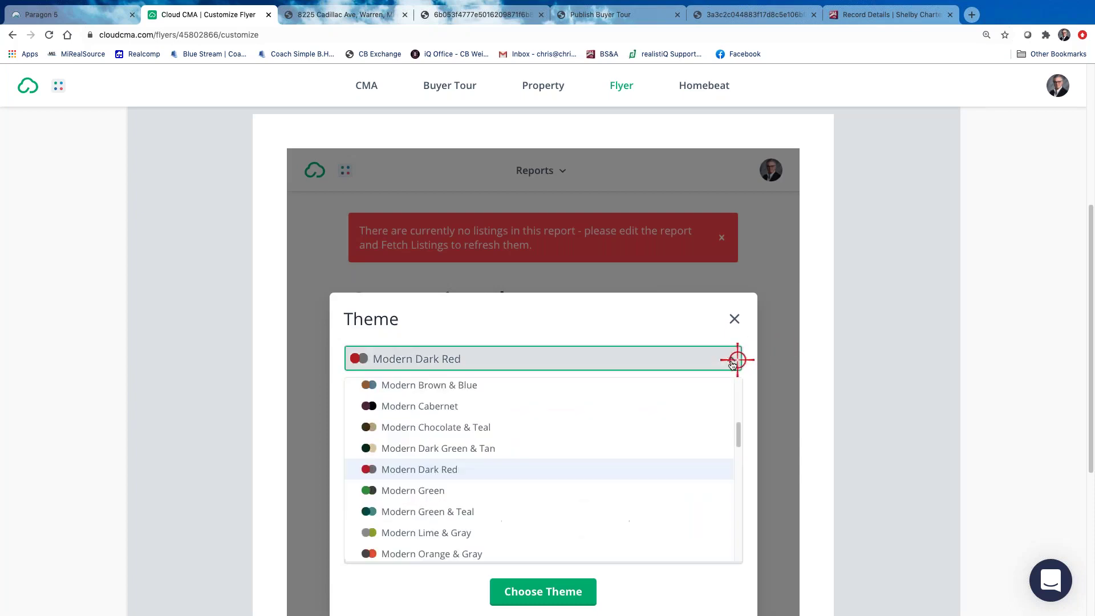
scroll(530, 422, down, 3)
scroll(530, 422, down, 1)
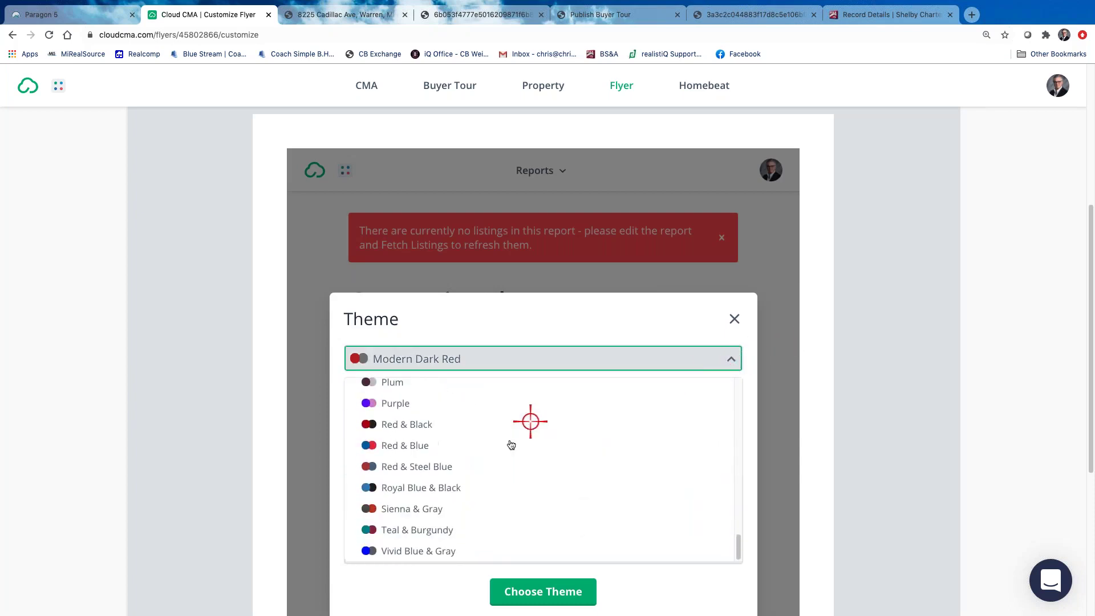
click(420, 445)
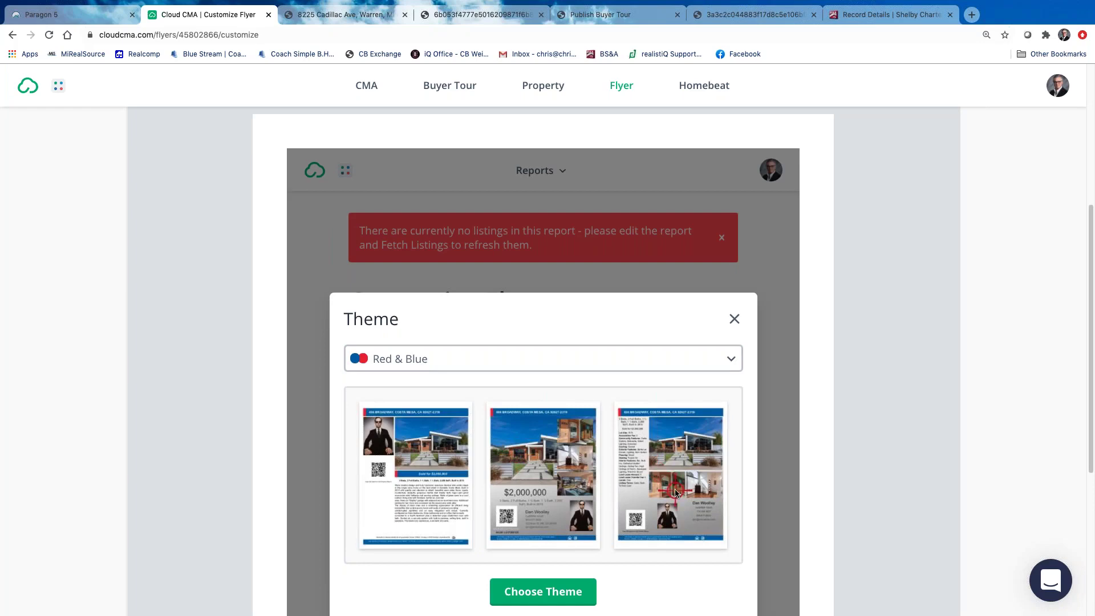
scroll(673, 486, down, 4)
scroll(622, 488, up, 4)
click(544, 608)
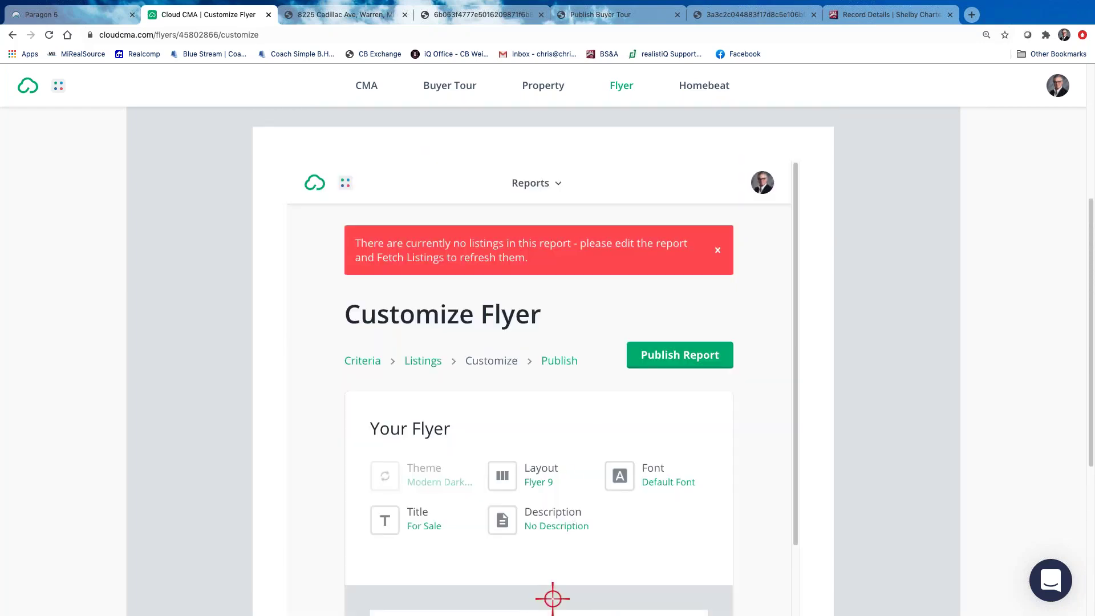
Preview the Flyer 1–9 layouts in the new theme and close the chooser, keeping Flyer 9
click(541, 476)
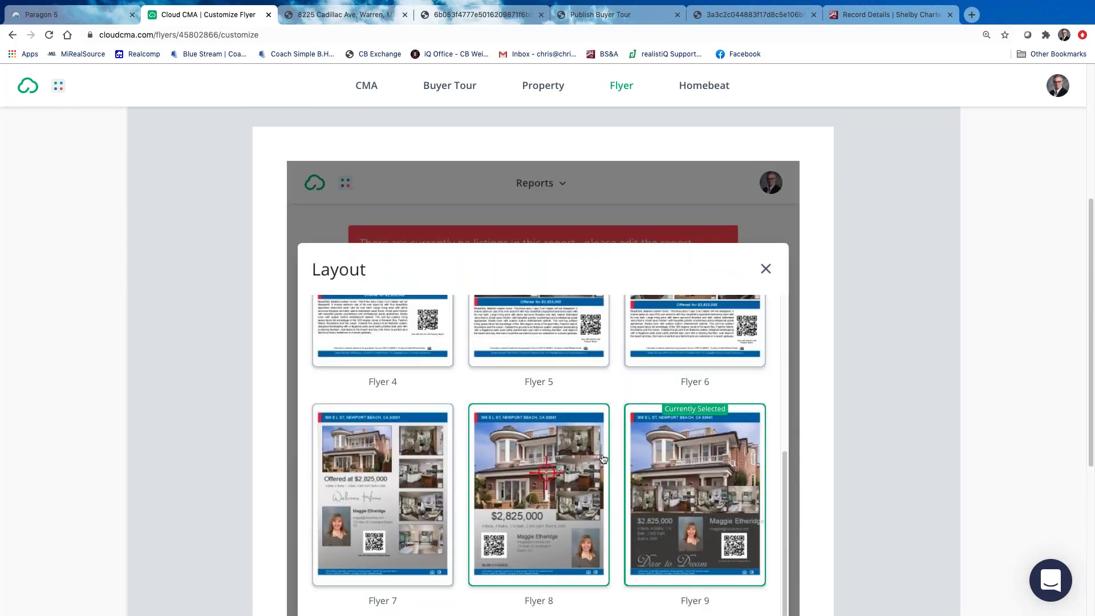
scroll(592, 468, down, 3)
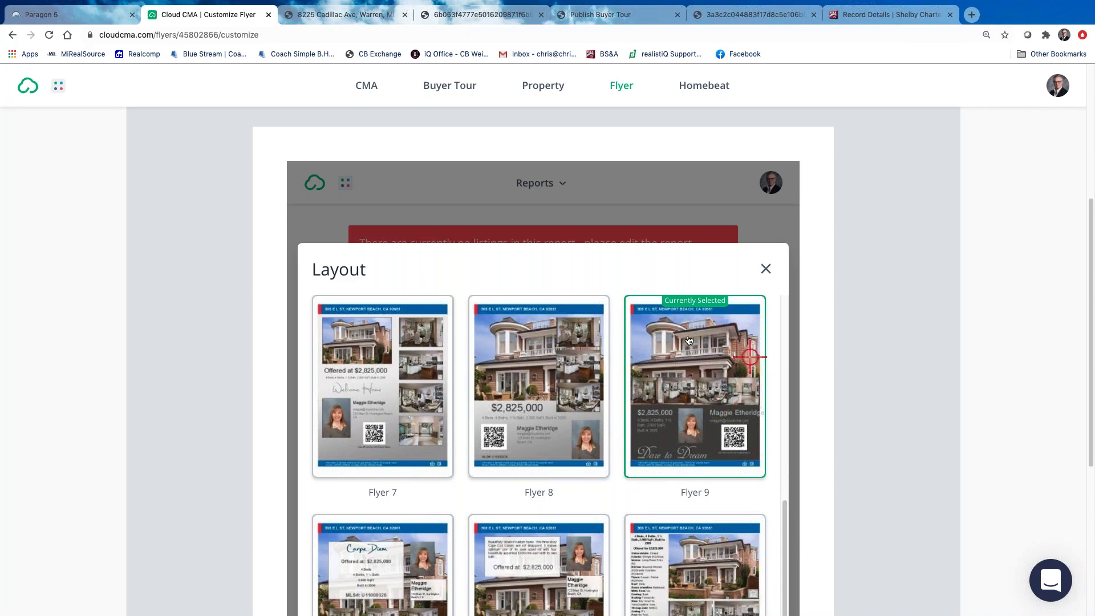
scroll(707, 385, down, 1)
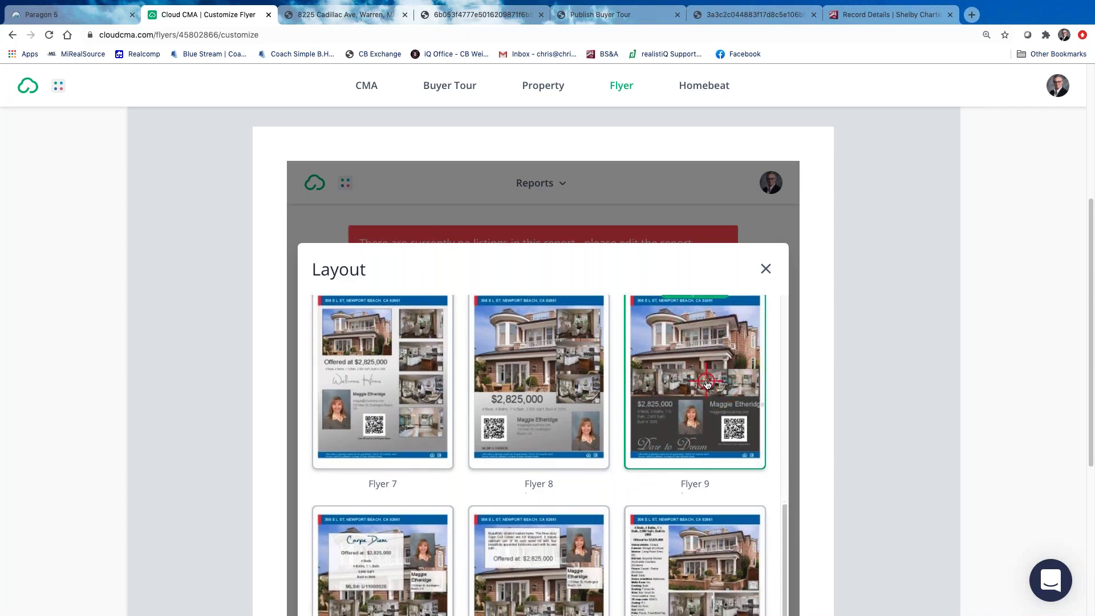
scroll(730, 319, up, 6)
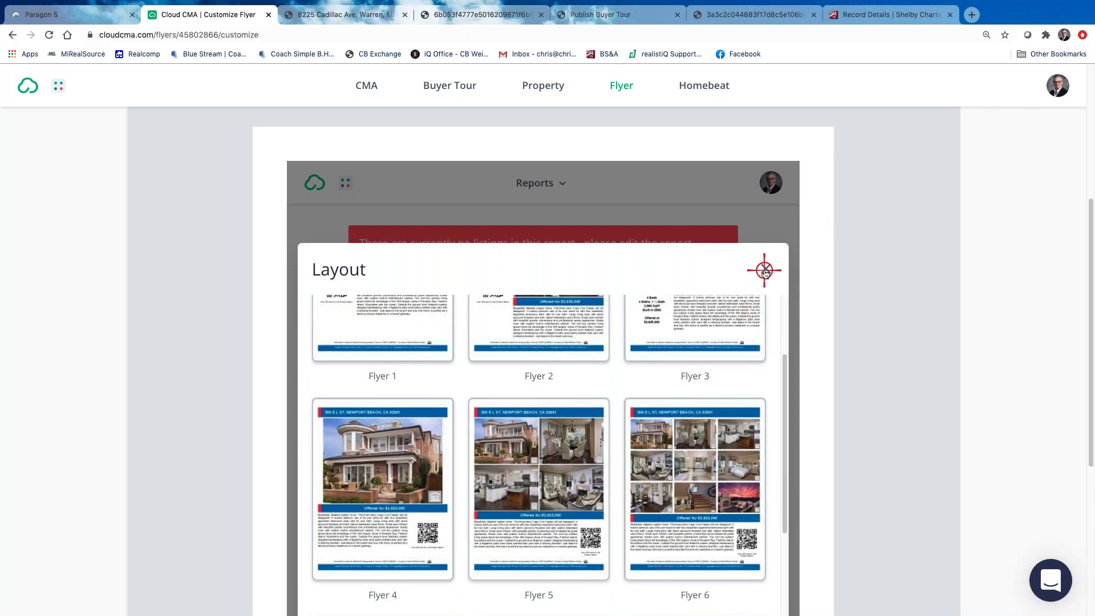
click(764, 269)
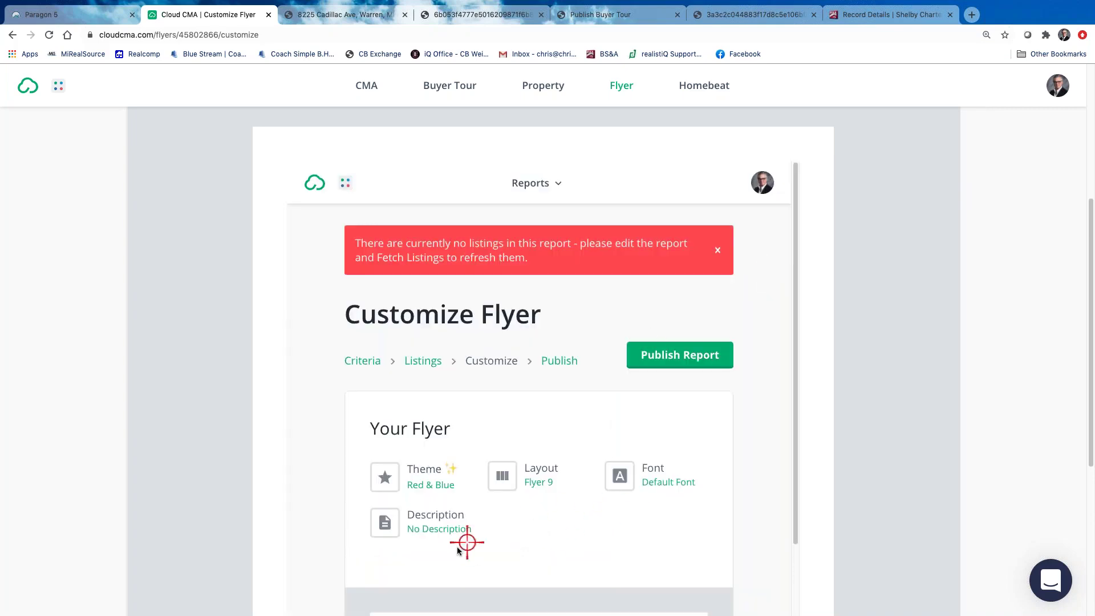
scroll(515, 513, down, 5)
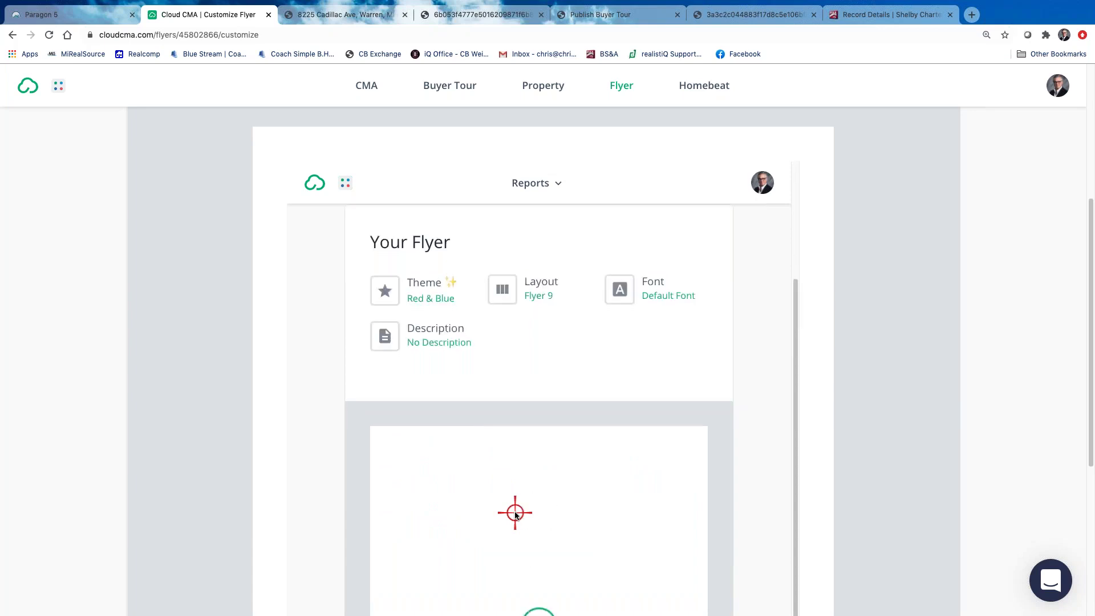
scroll(514, 514, down, 4)
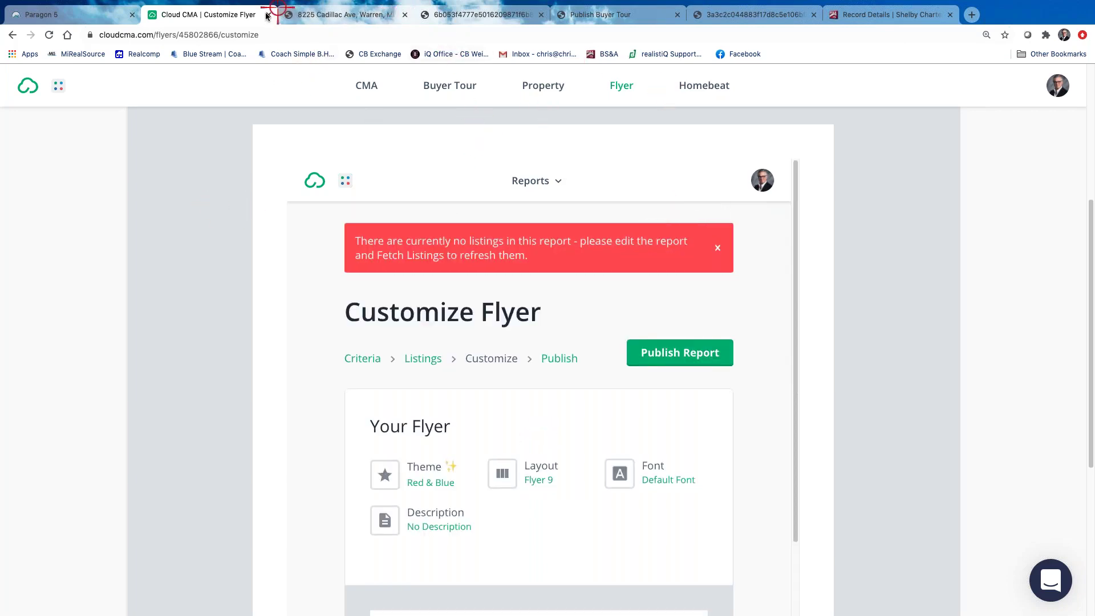
Go back from the flyer to the CMA Reports list and dismiss the no-listings warning
click(12, 34)
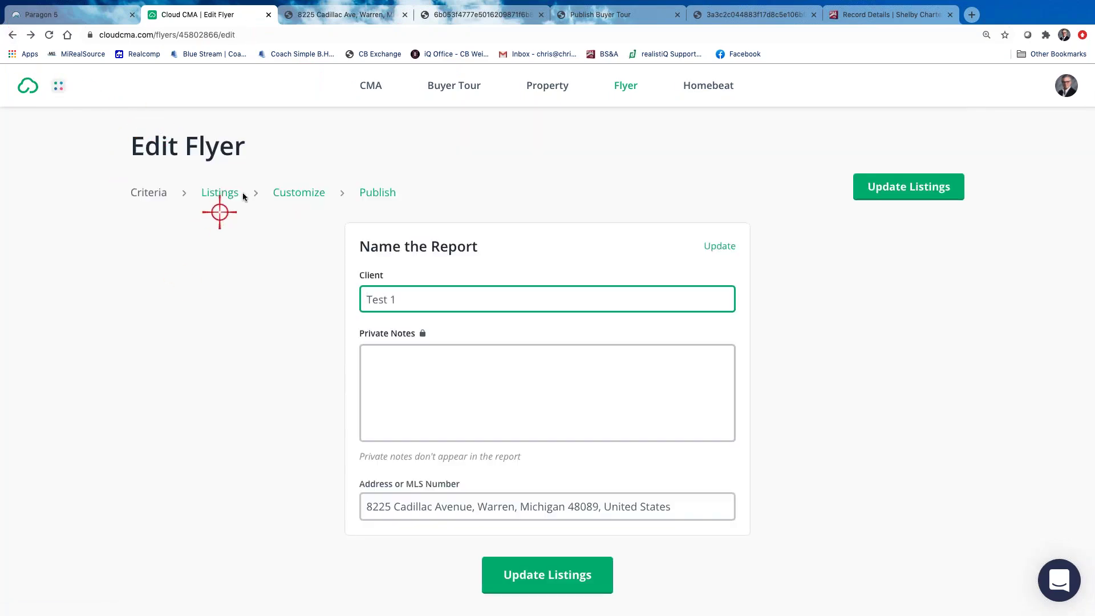
click(370, 85)
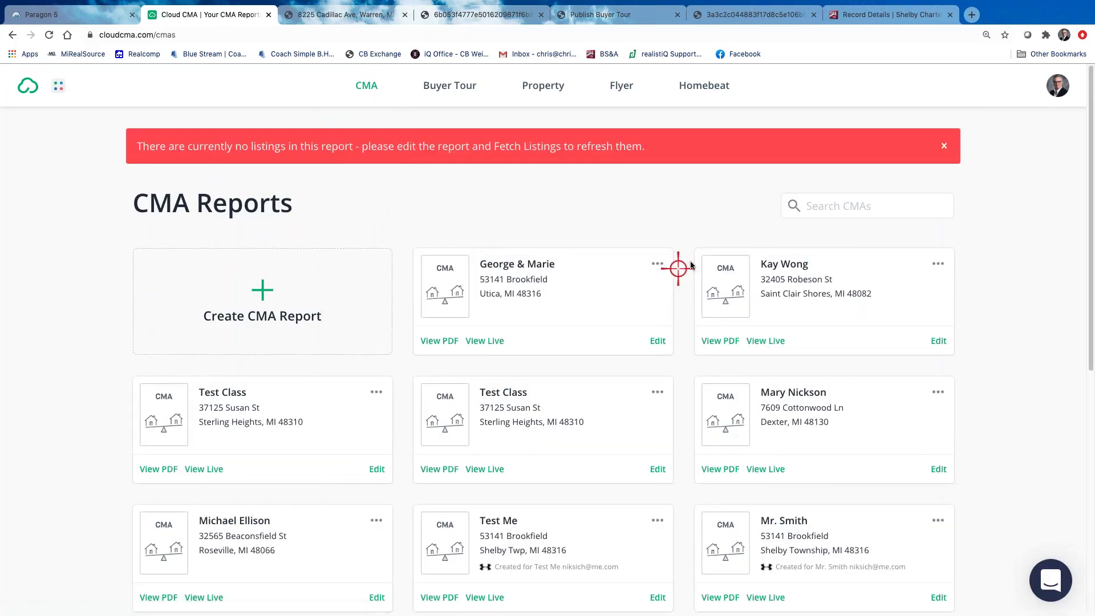
click(943, 146)
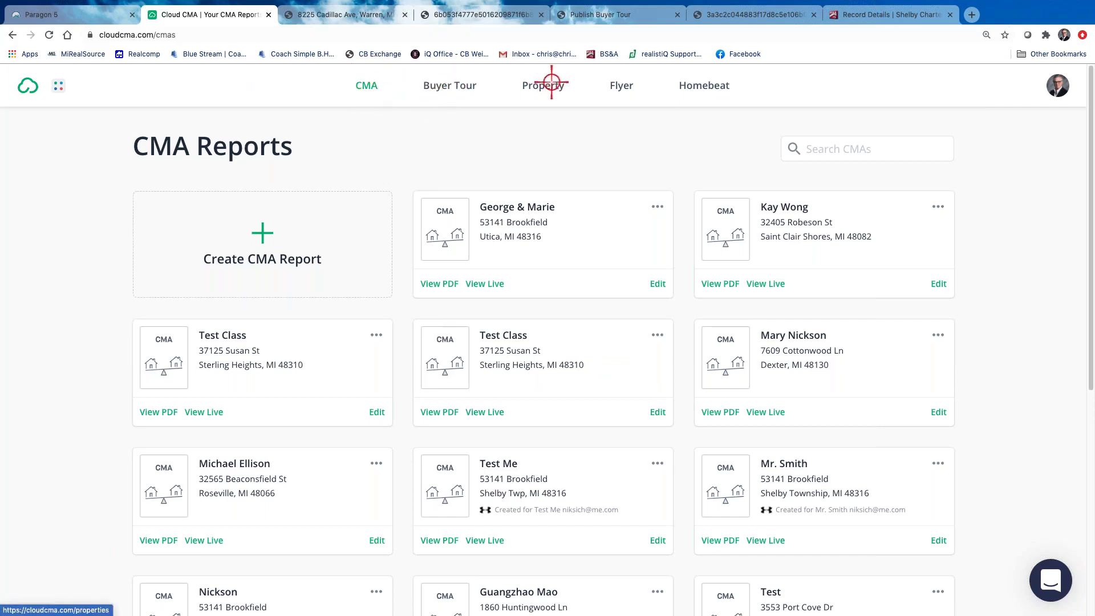
In Paragon 5, view the CMA Summary report for the listings
click(62, 13)
click(1064, 177)
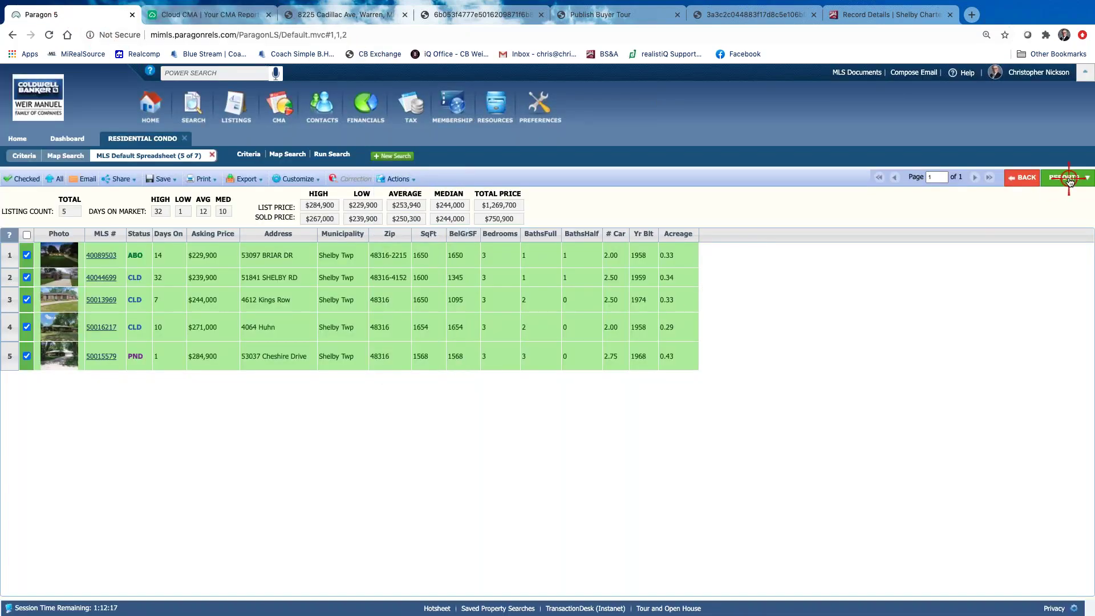
click(980, 401)
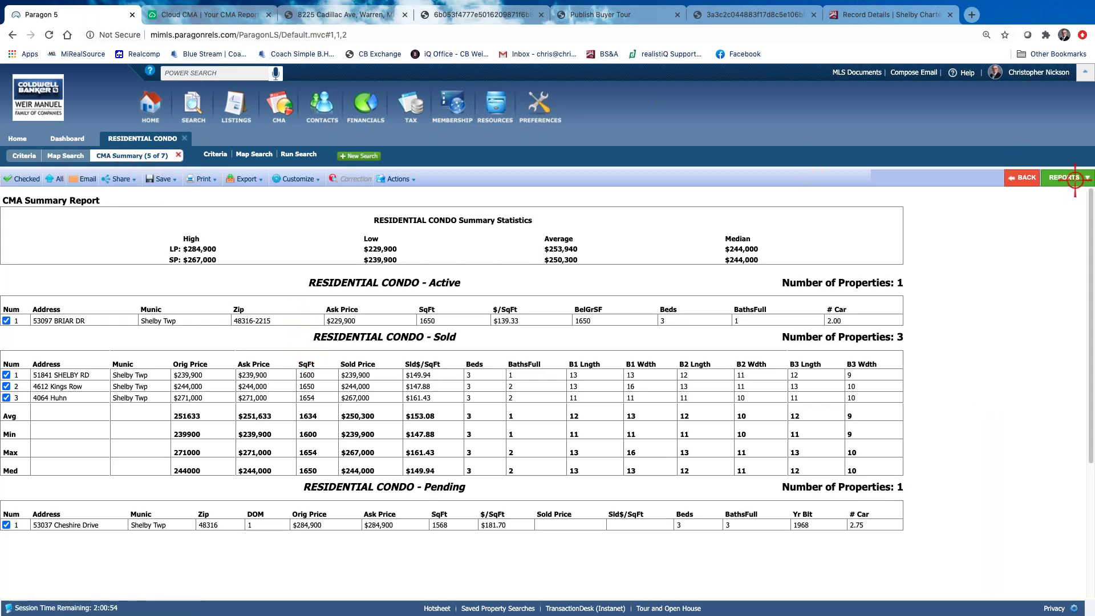
Return to the MLS Default Spreadsheet and bring up its Customize options
click(1075, 177)
click(979, 253)
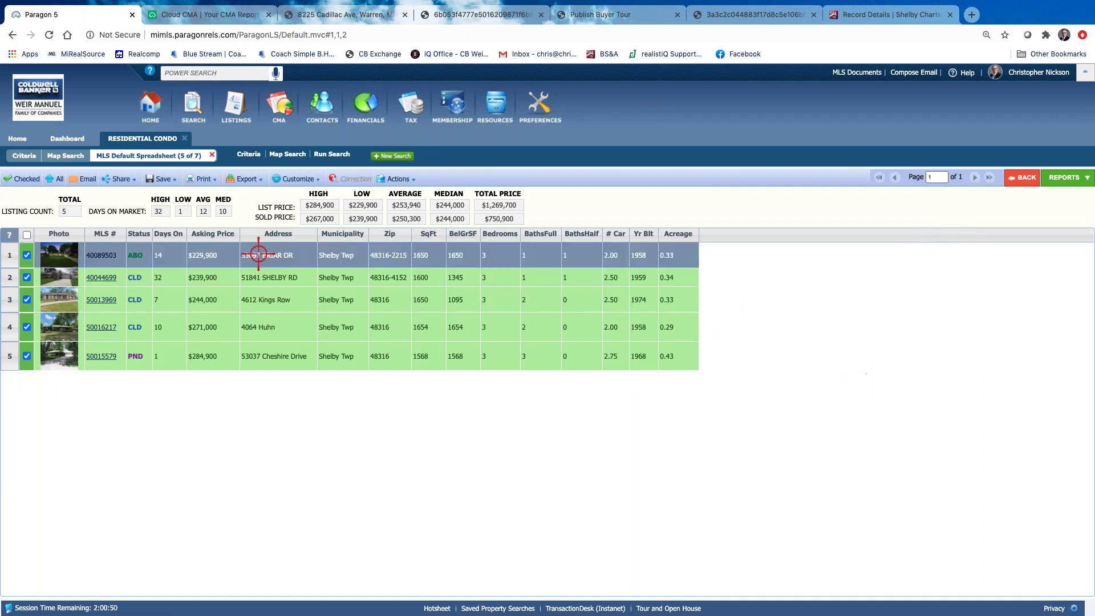
click(296, 179)
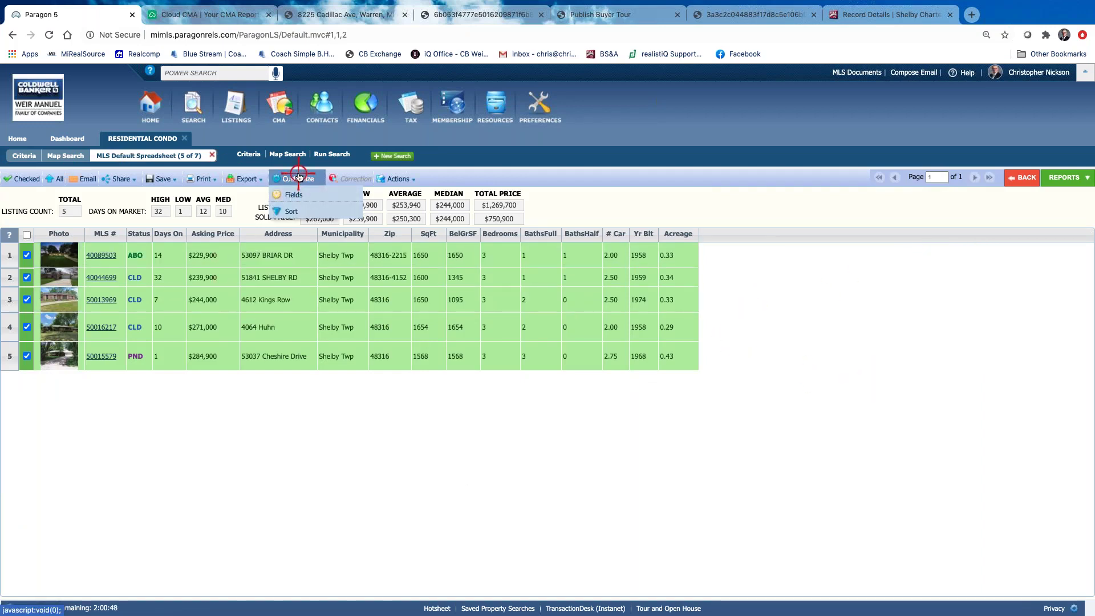
Add the School District field to the spreadsheet's selected columns and save the field preferences
click(299, 195)
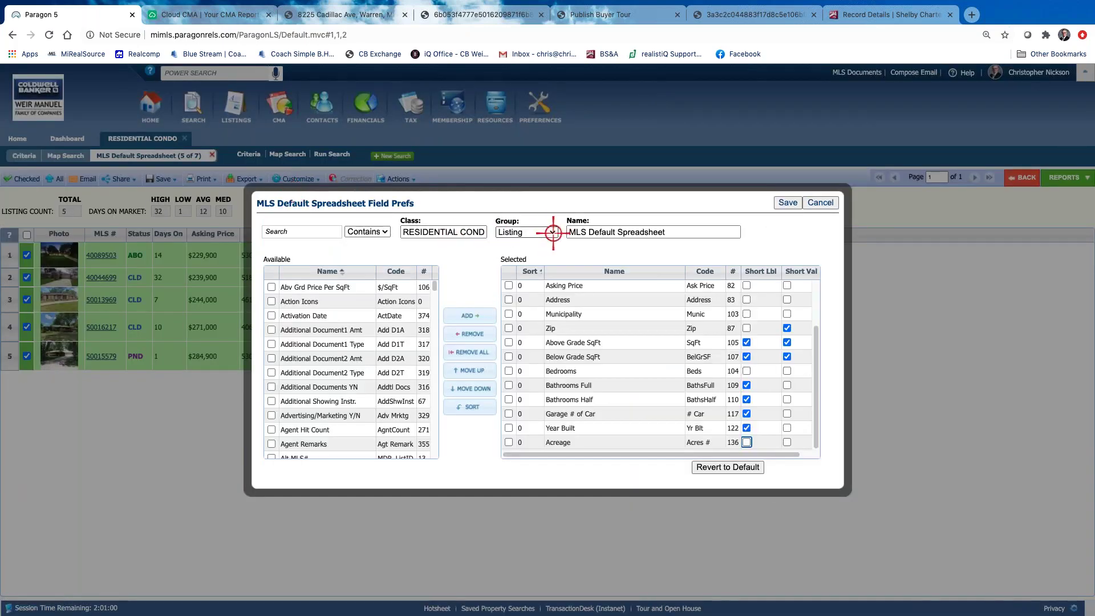
click(312, 232)
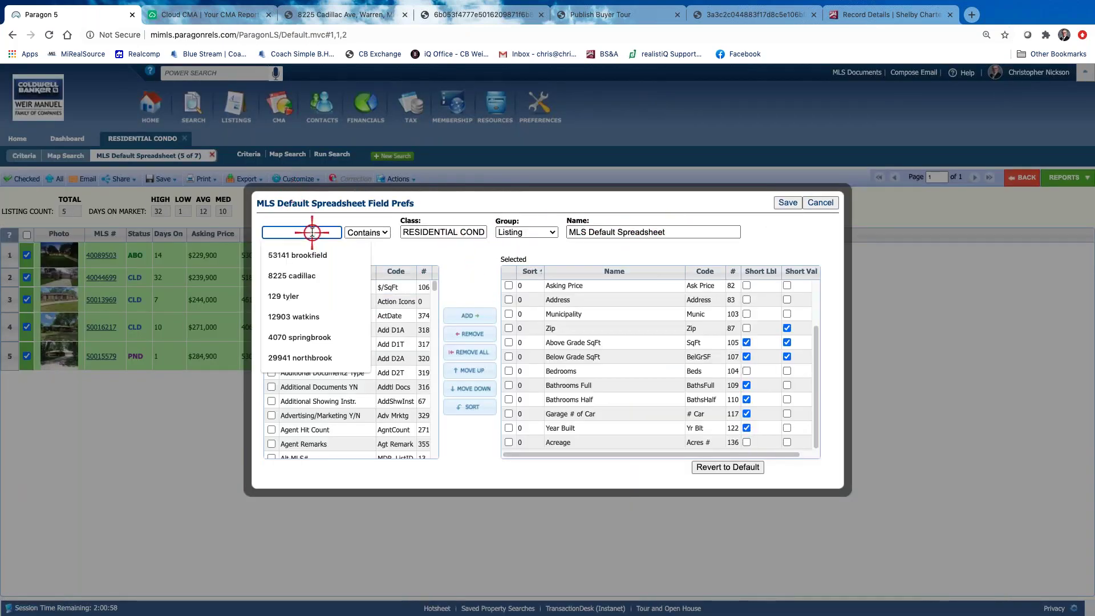
text(school)
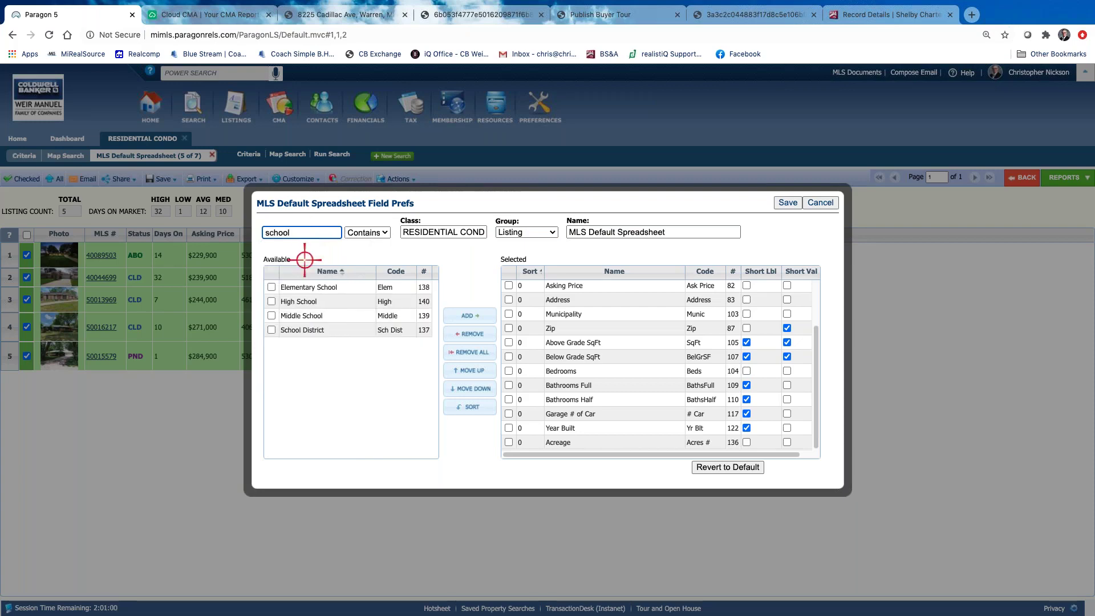
click(260, 328)
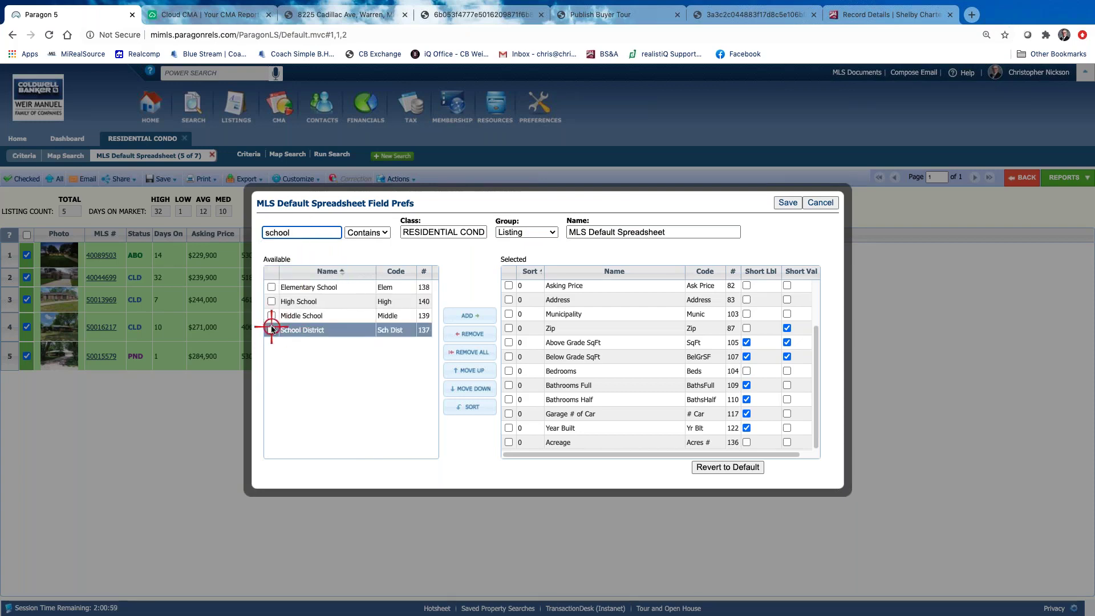
click(468, 319)
drag(618, 441, 624, 314)
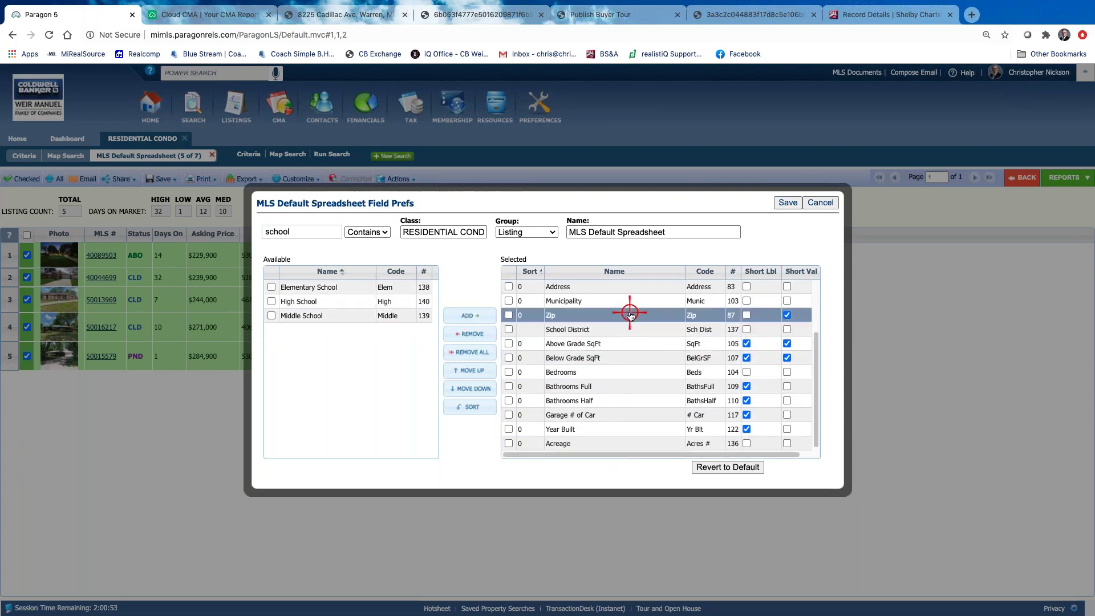
click(788, 204)
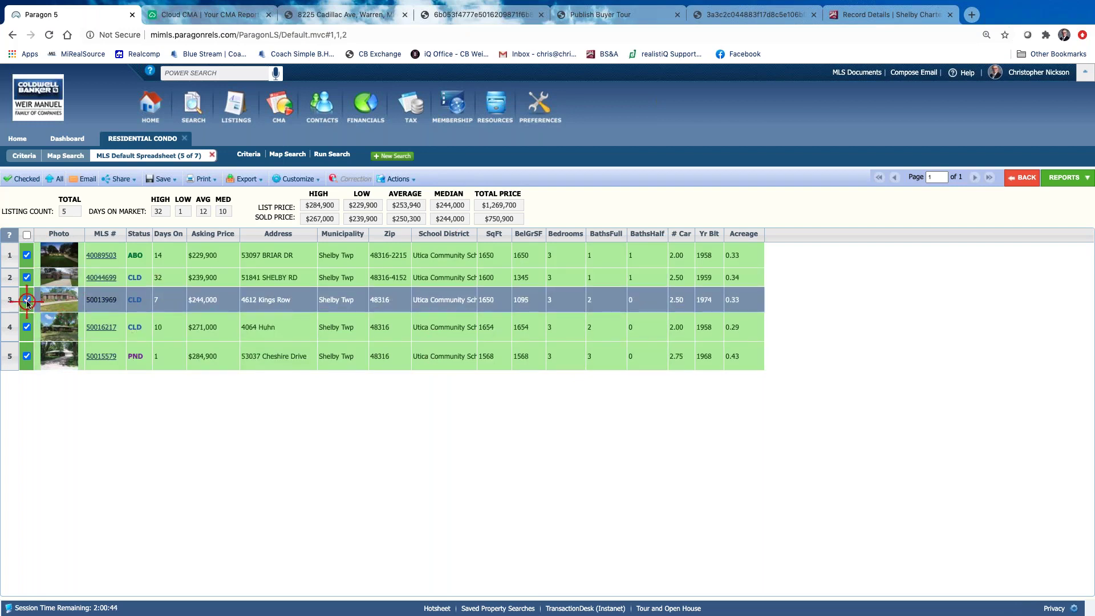
click(27, 179)
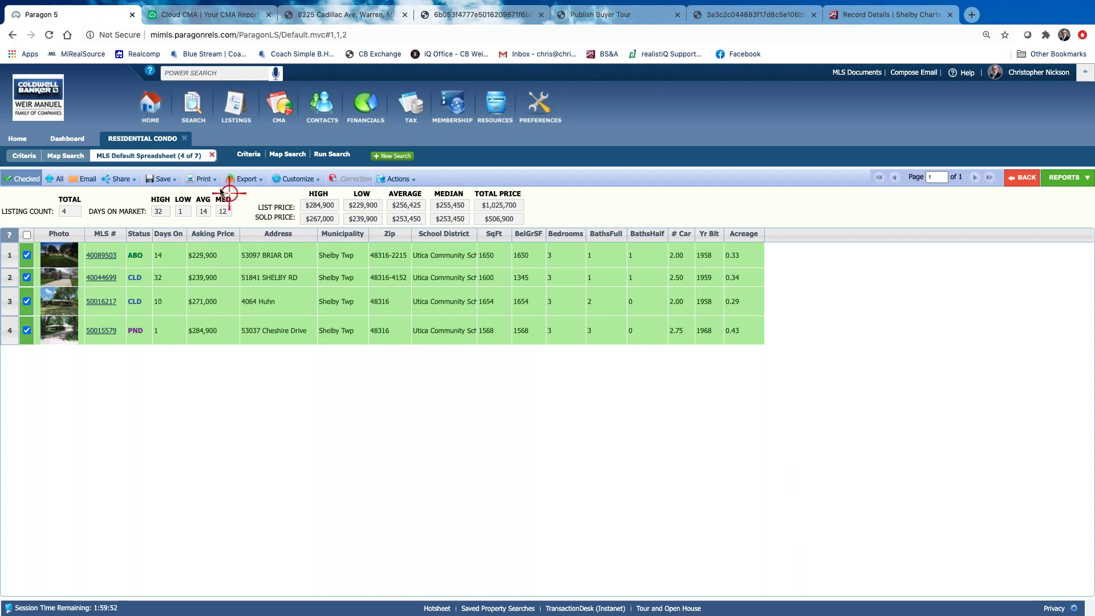
Close the Publish Buyer Tour tab and two leftover report tabs
click(676, 14)
click(676, 14)
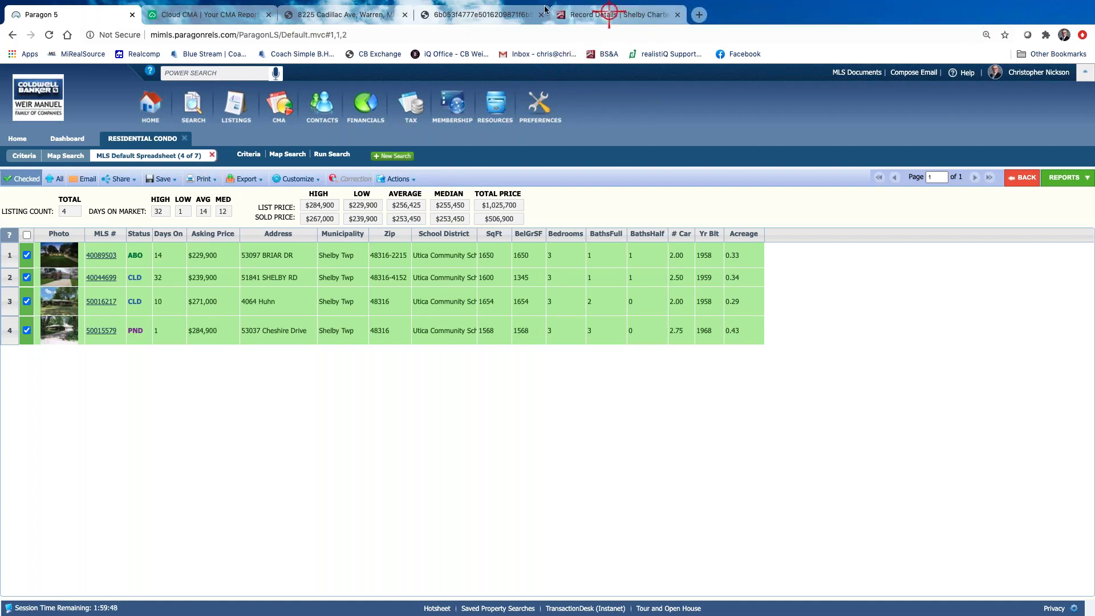
click(540, 15)
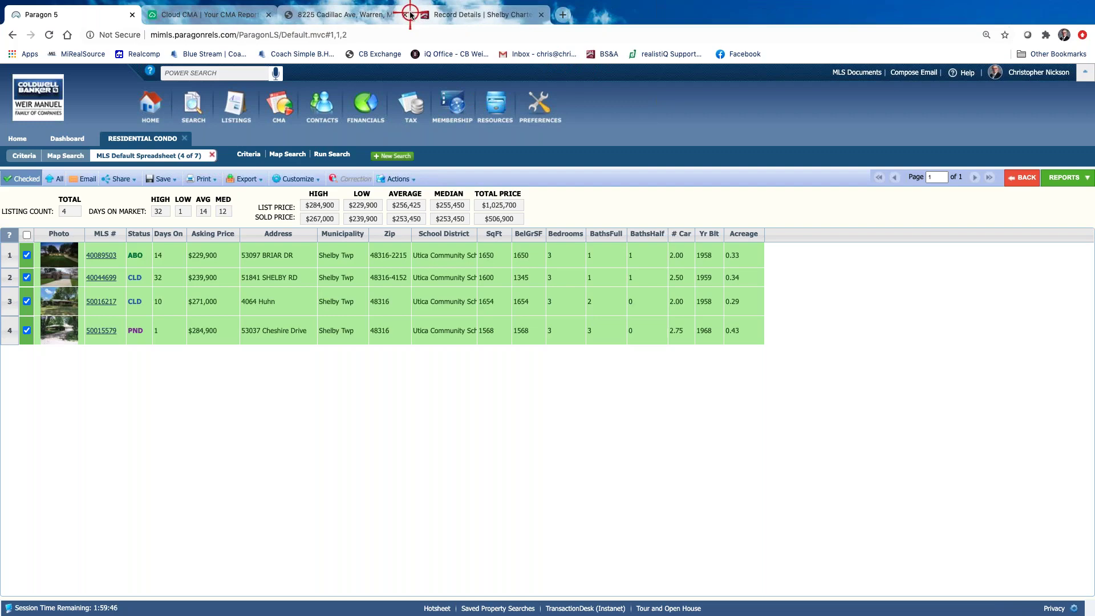
click(387, 15)
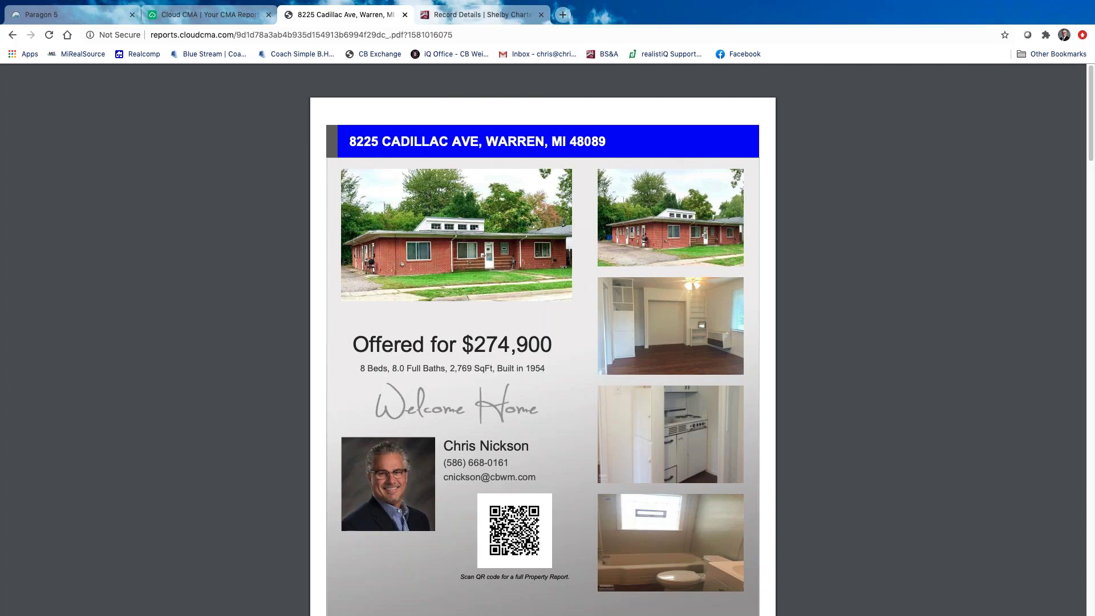
click(406, 16)
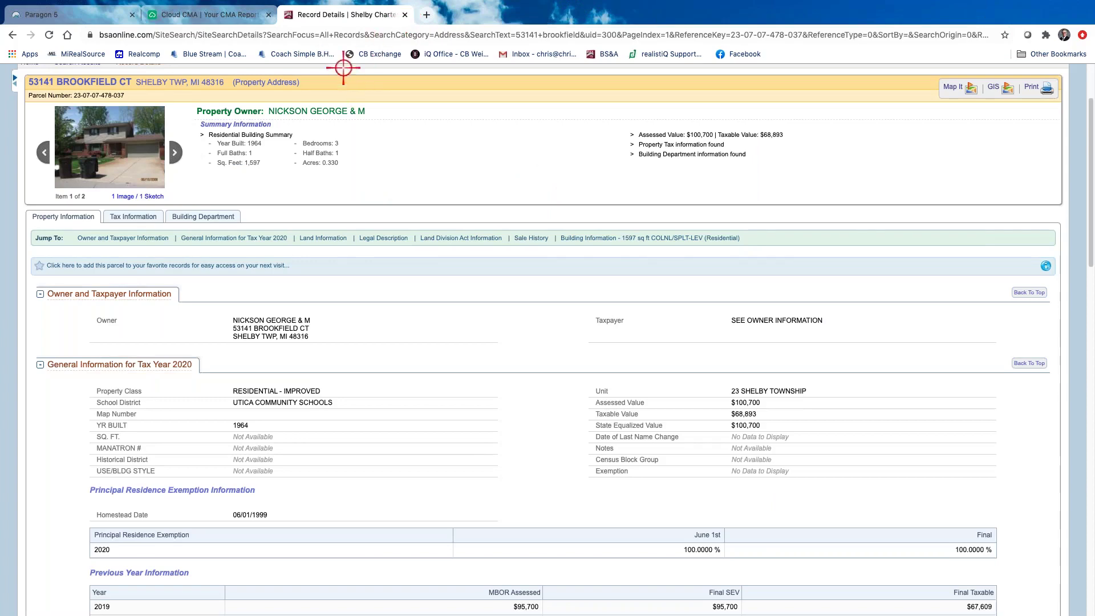
click(219, 12)
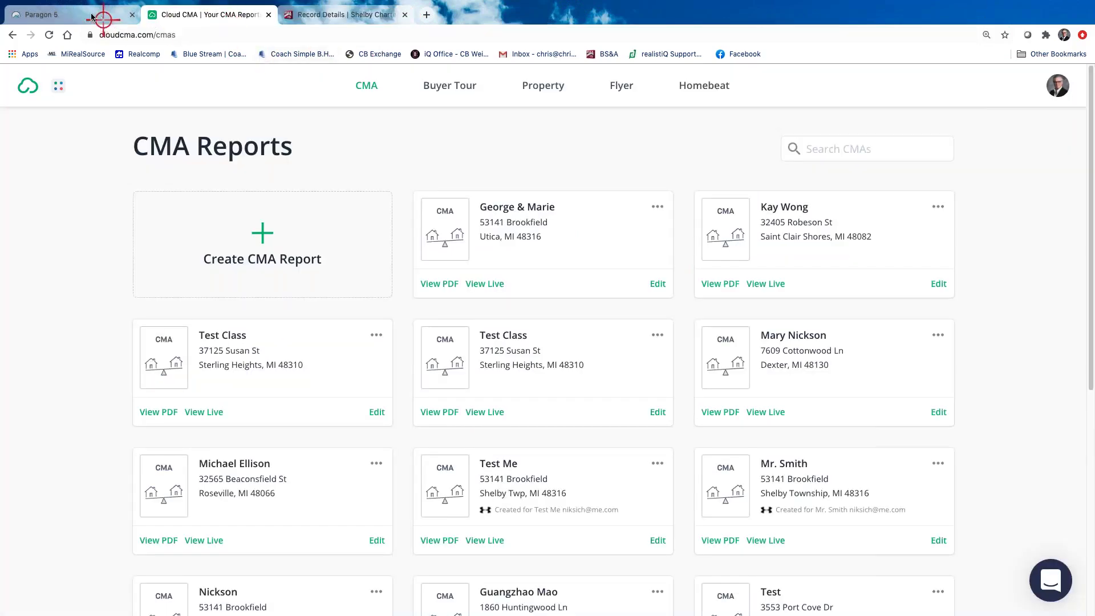
click(86, 13)
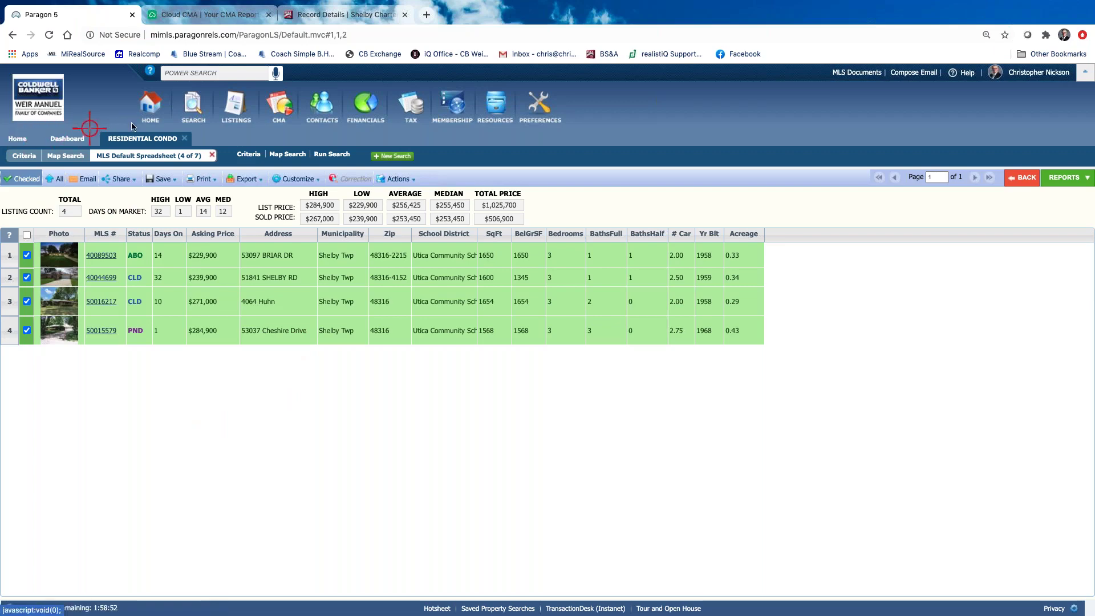
From the Paragon home page's MLS message, open the MiRealSource Webinar Library on YouTube and return
click(159, 116)
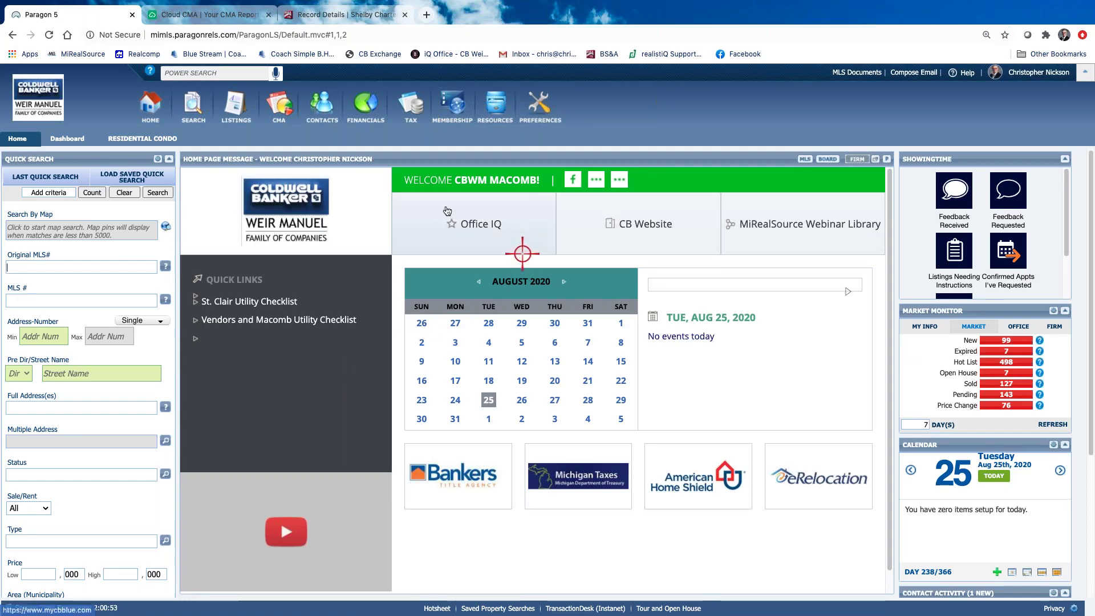
click(805, 159)
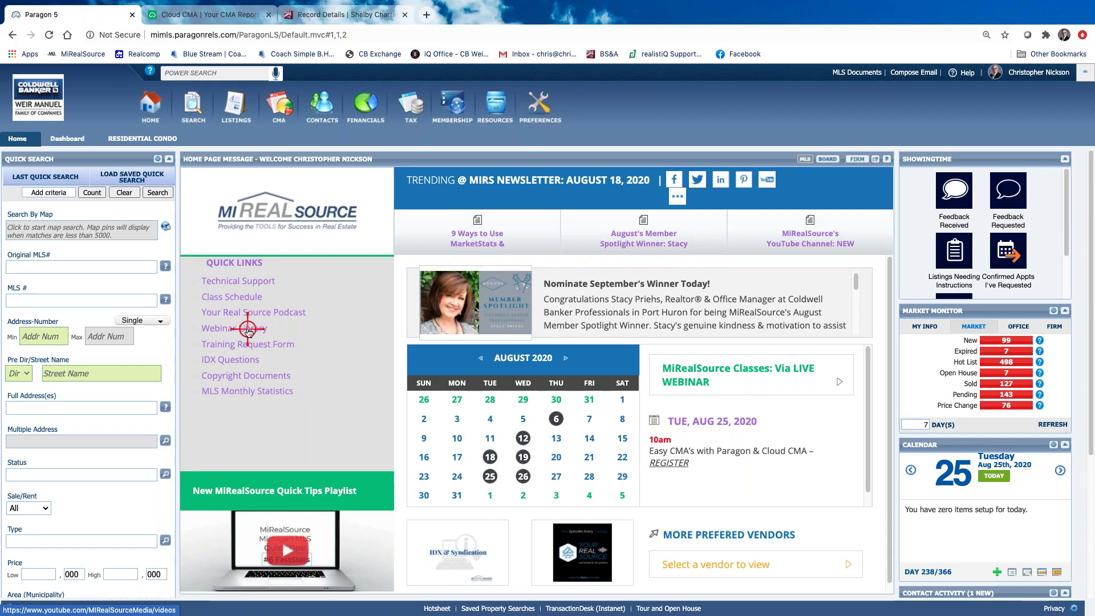
click(247, 329)
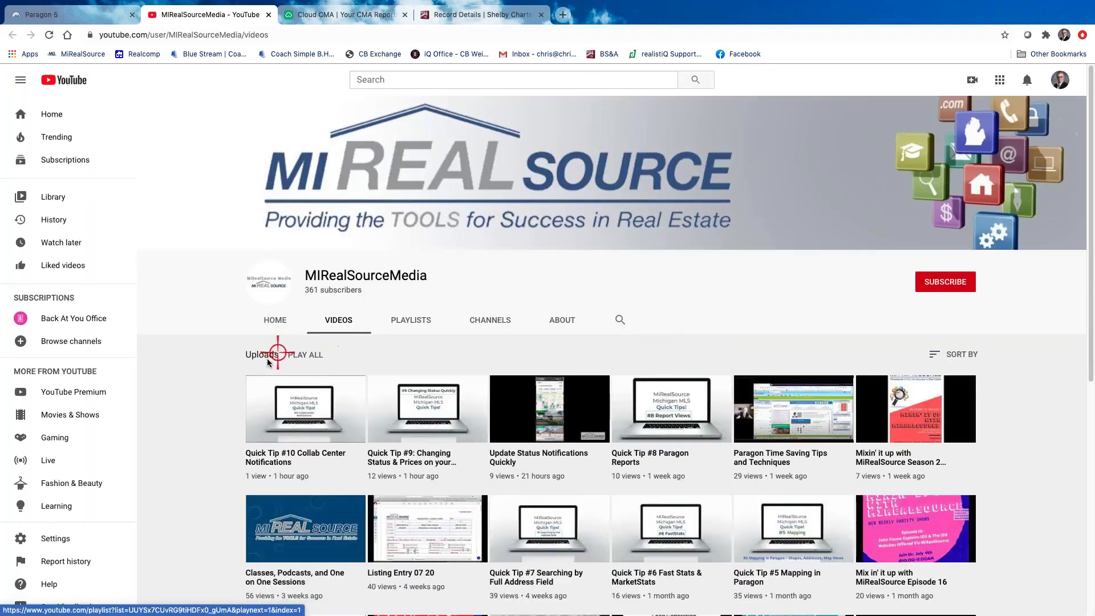
scroll(296, 399, down, 5)
scroll(196, 239, up, 5)
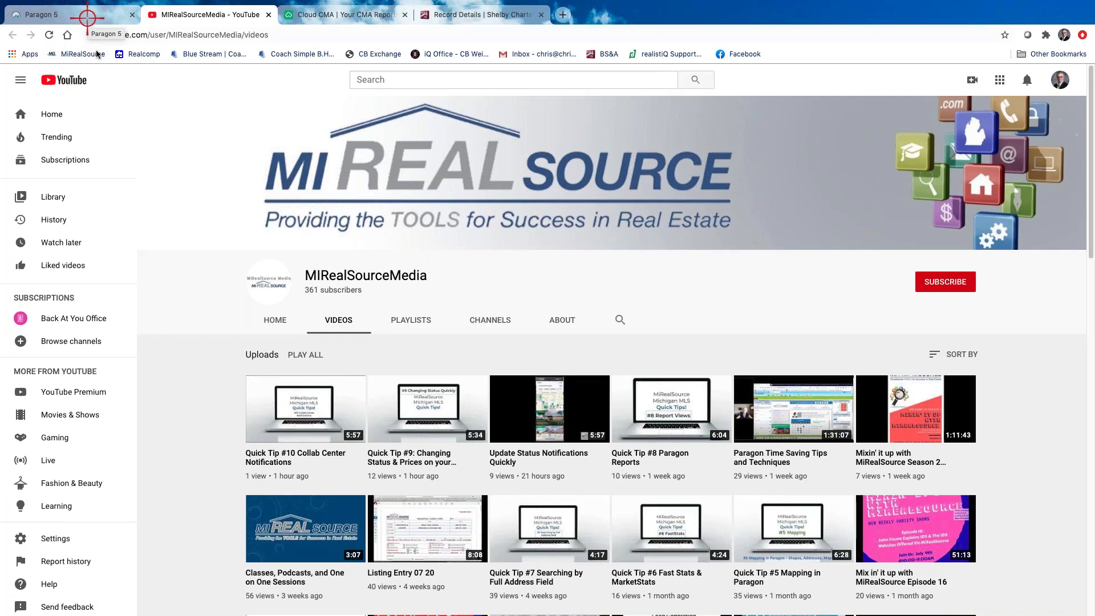
click(93, 17)
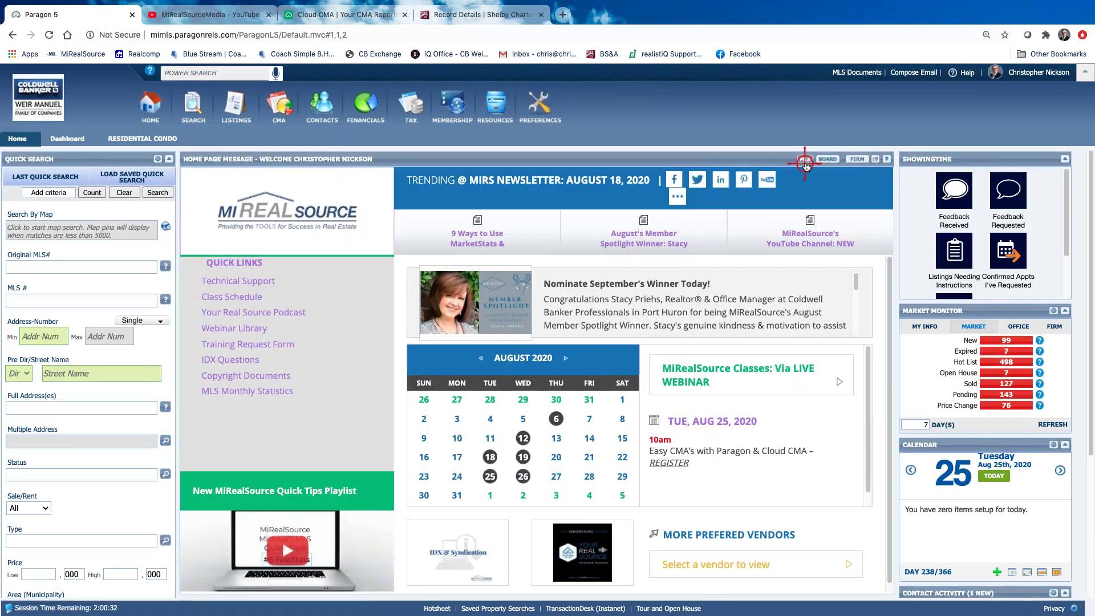
click(803, 160)
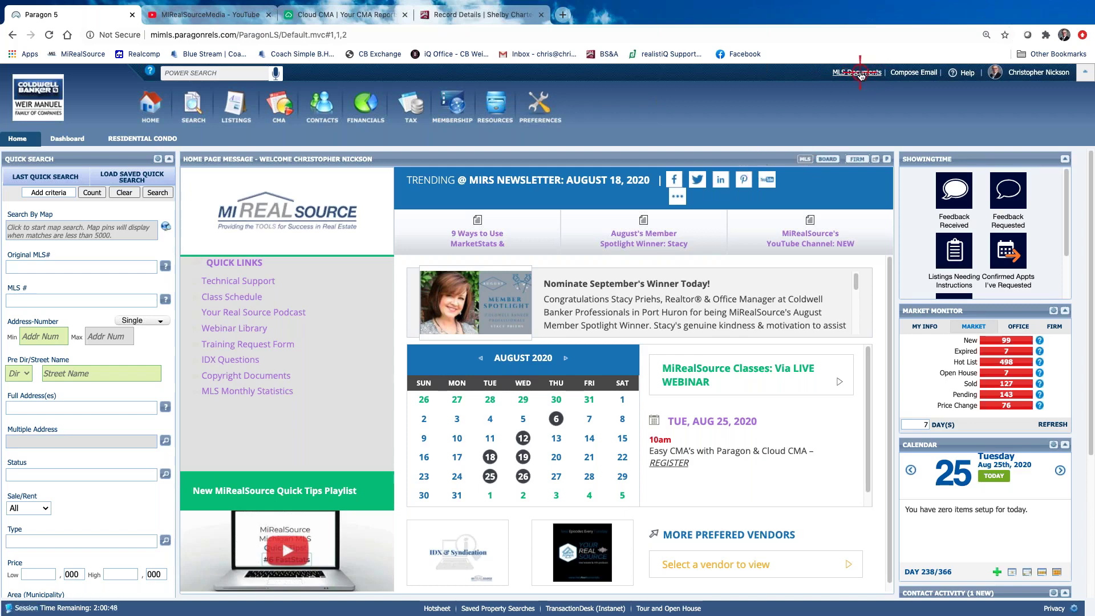
Search the MIRS Education documents for 'cma' to list the seven CMA handout PDFs
click(860, 73)
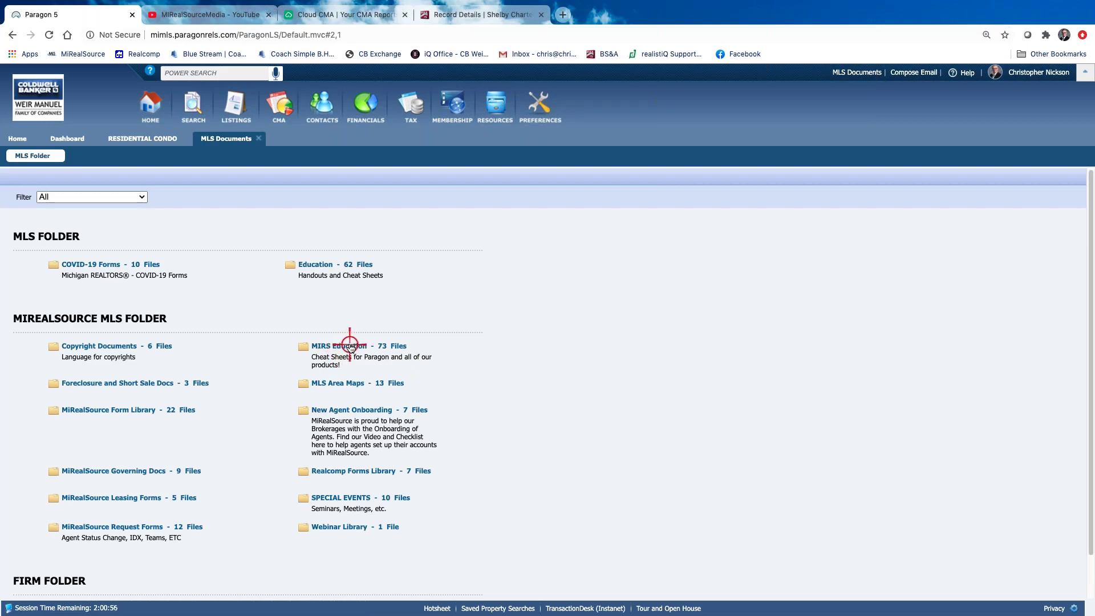
click(350, 345)
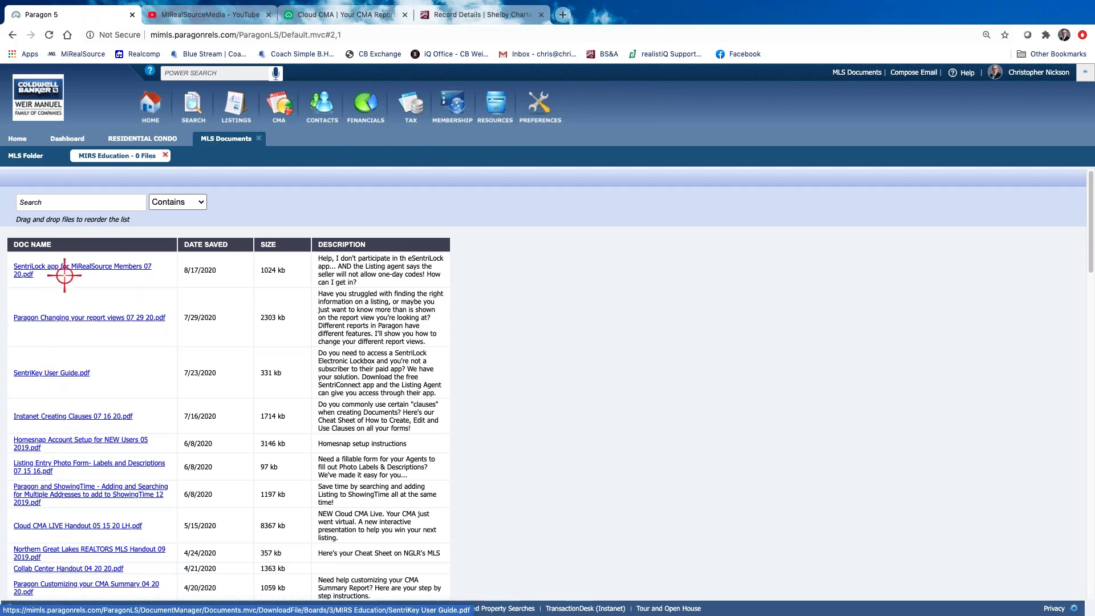
click(54, 201)
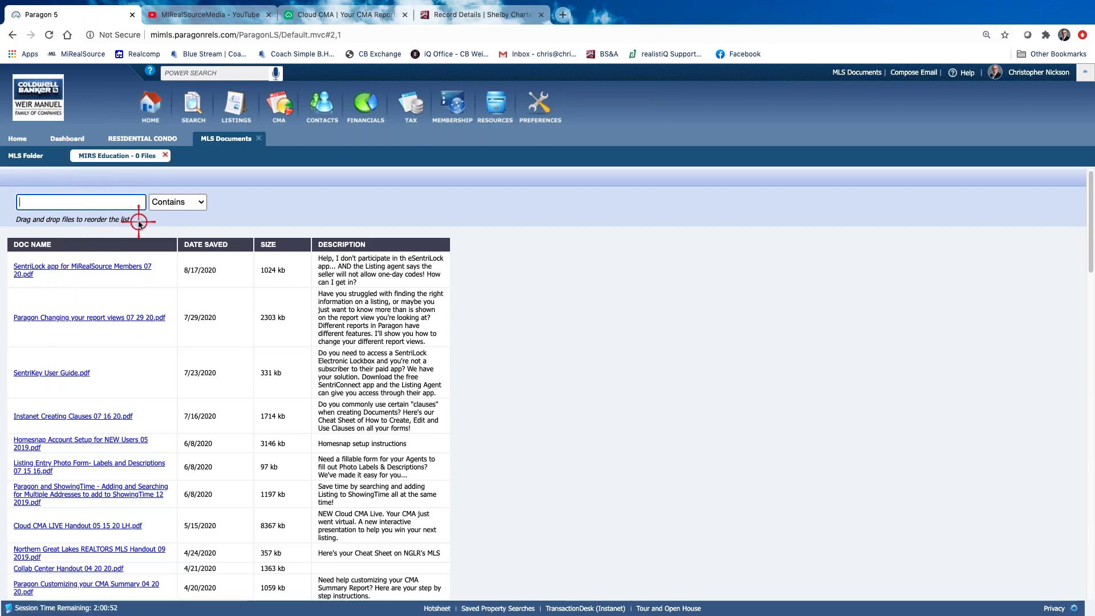
text(cma)
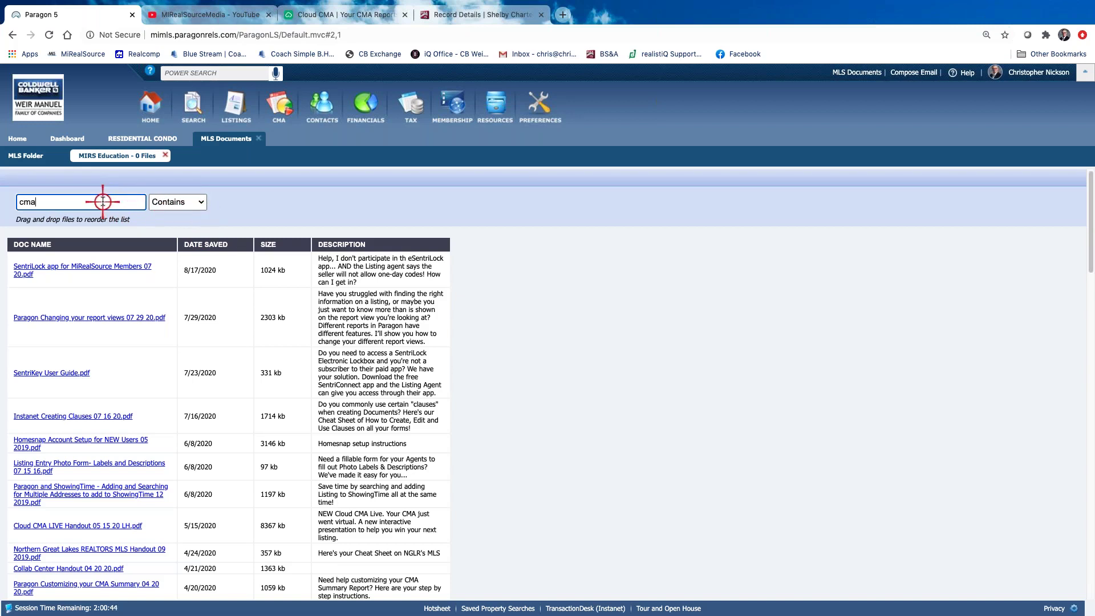
key(Return)
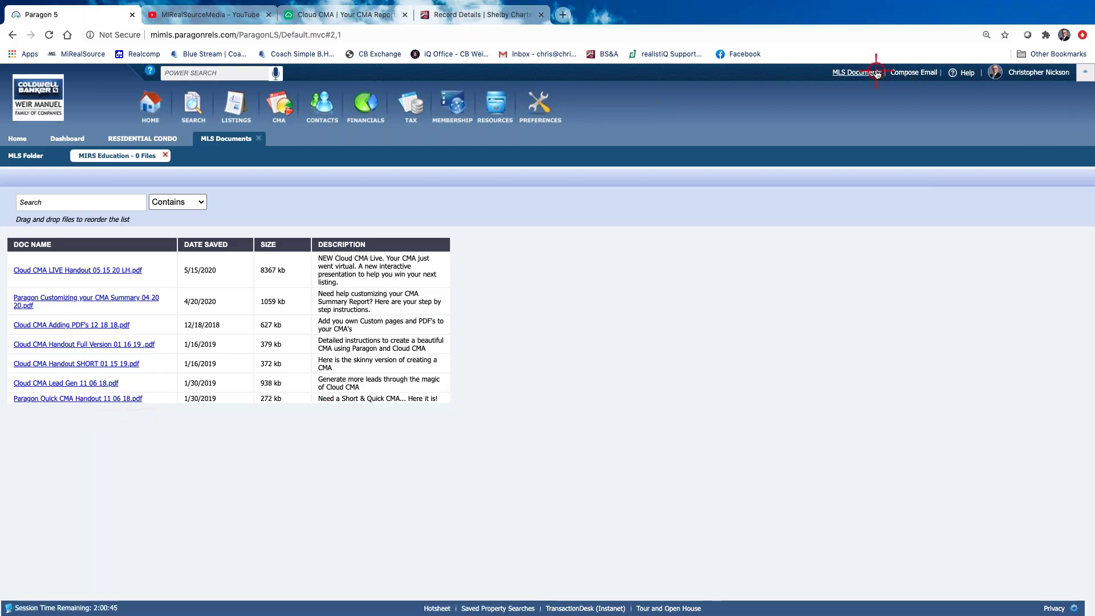
click(155, 115)
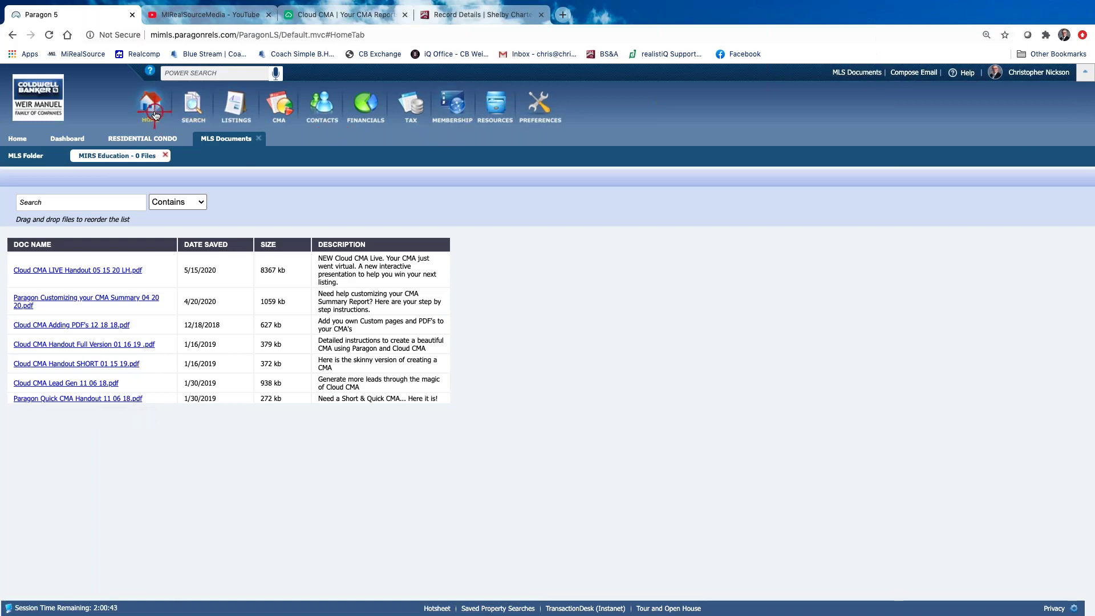
Reopen the MiRealSource webinar library on YouTube, then come back to the Paragon home page
click(810, 160)
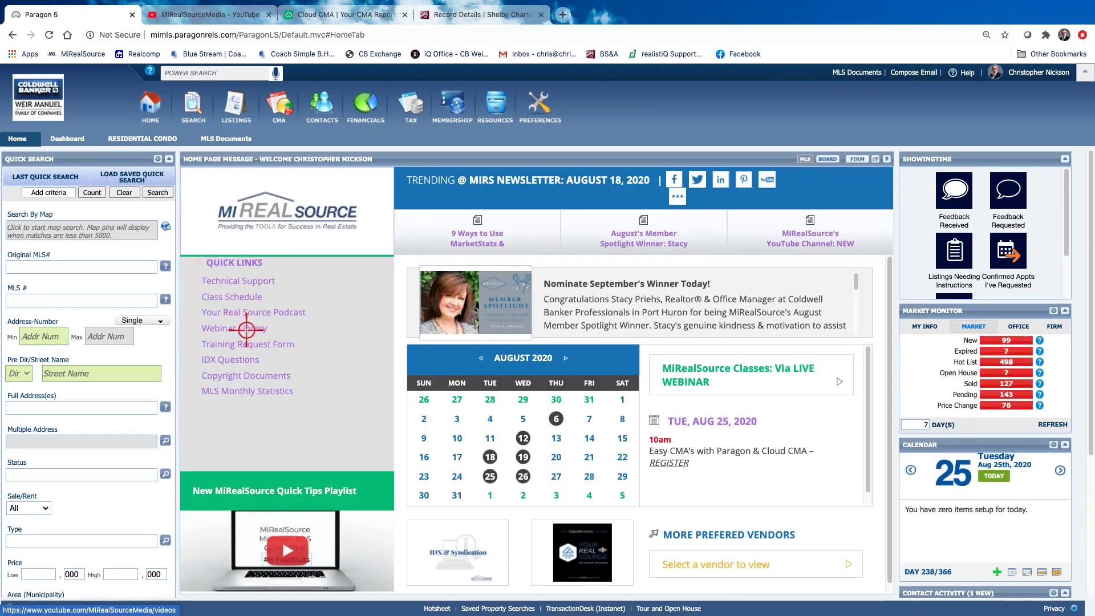
click(247, 329)
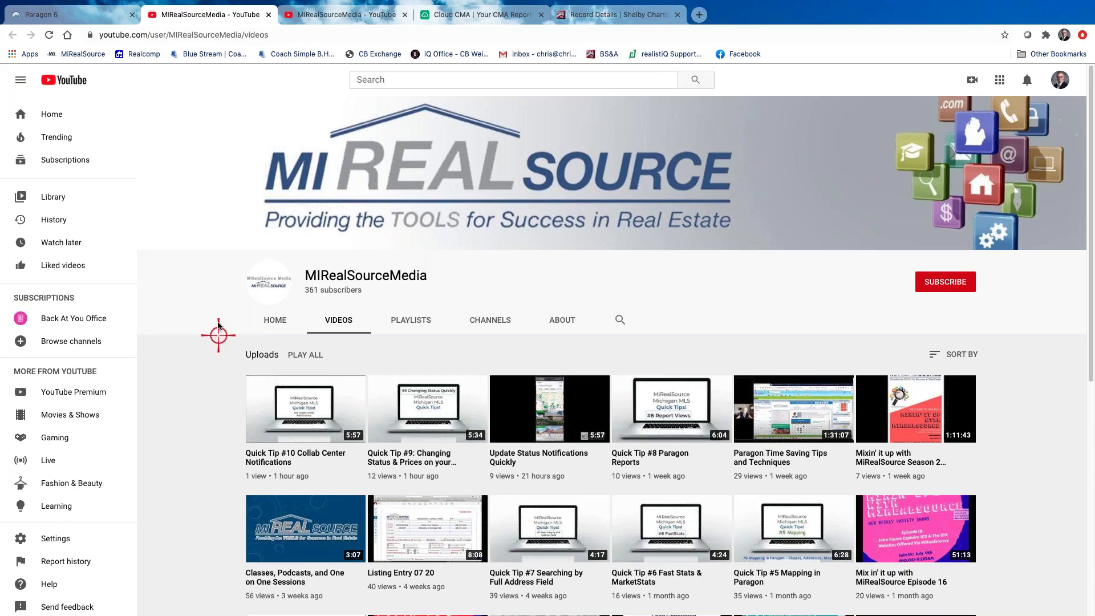
click(89, 14)
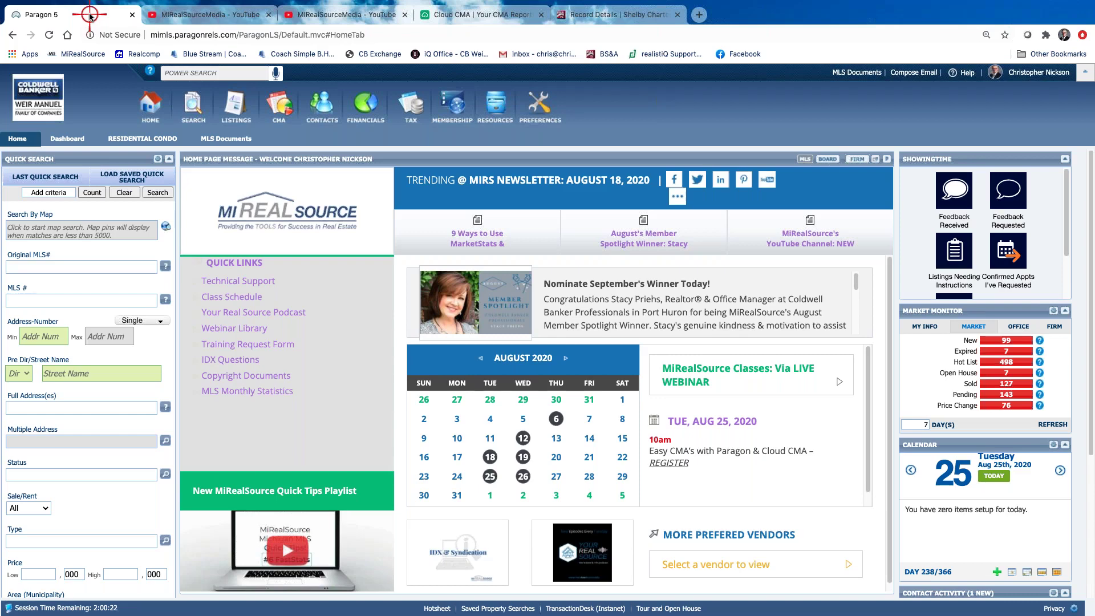
scroll(328, 417, down, 2)
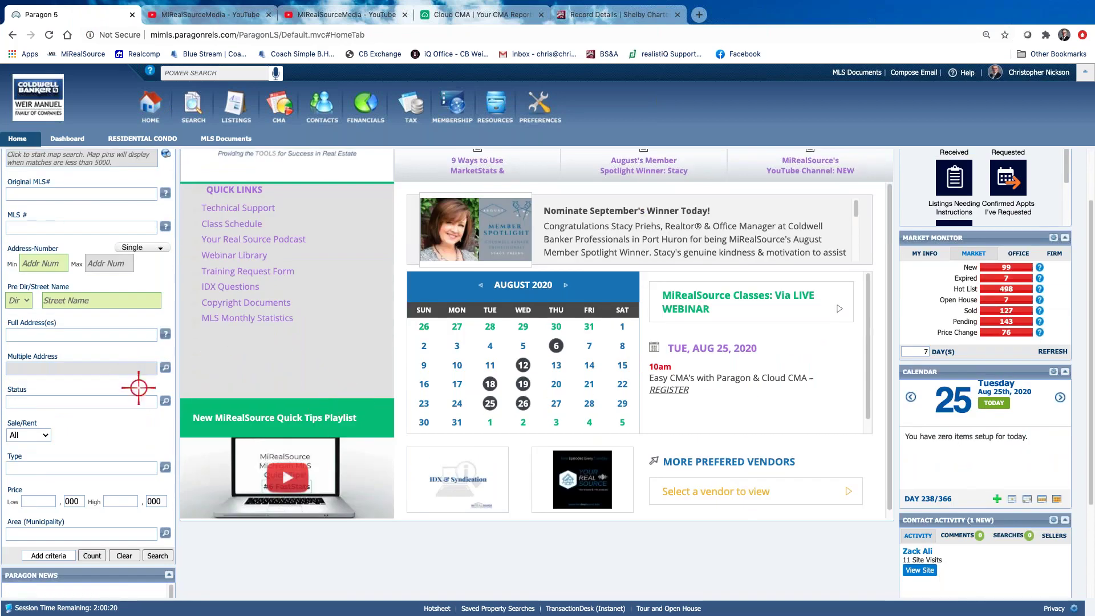